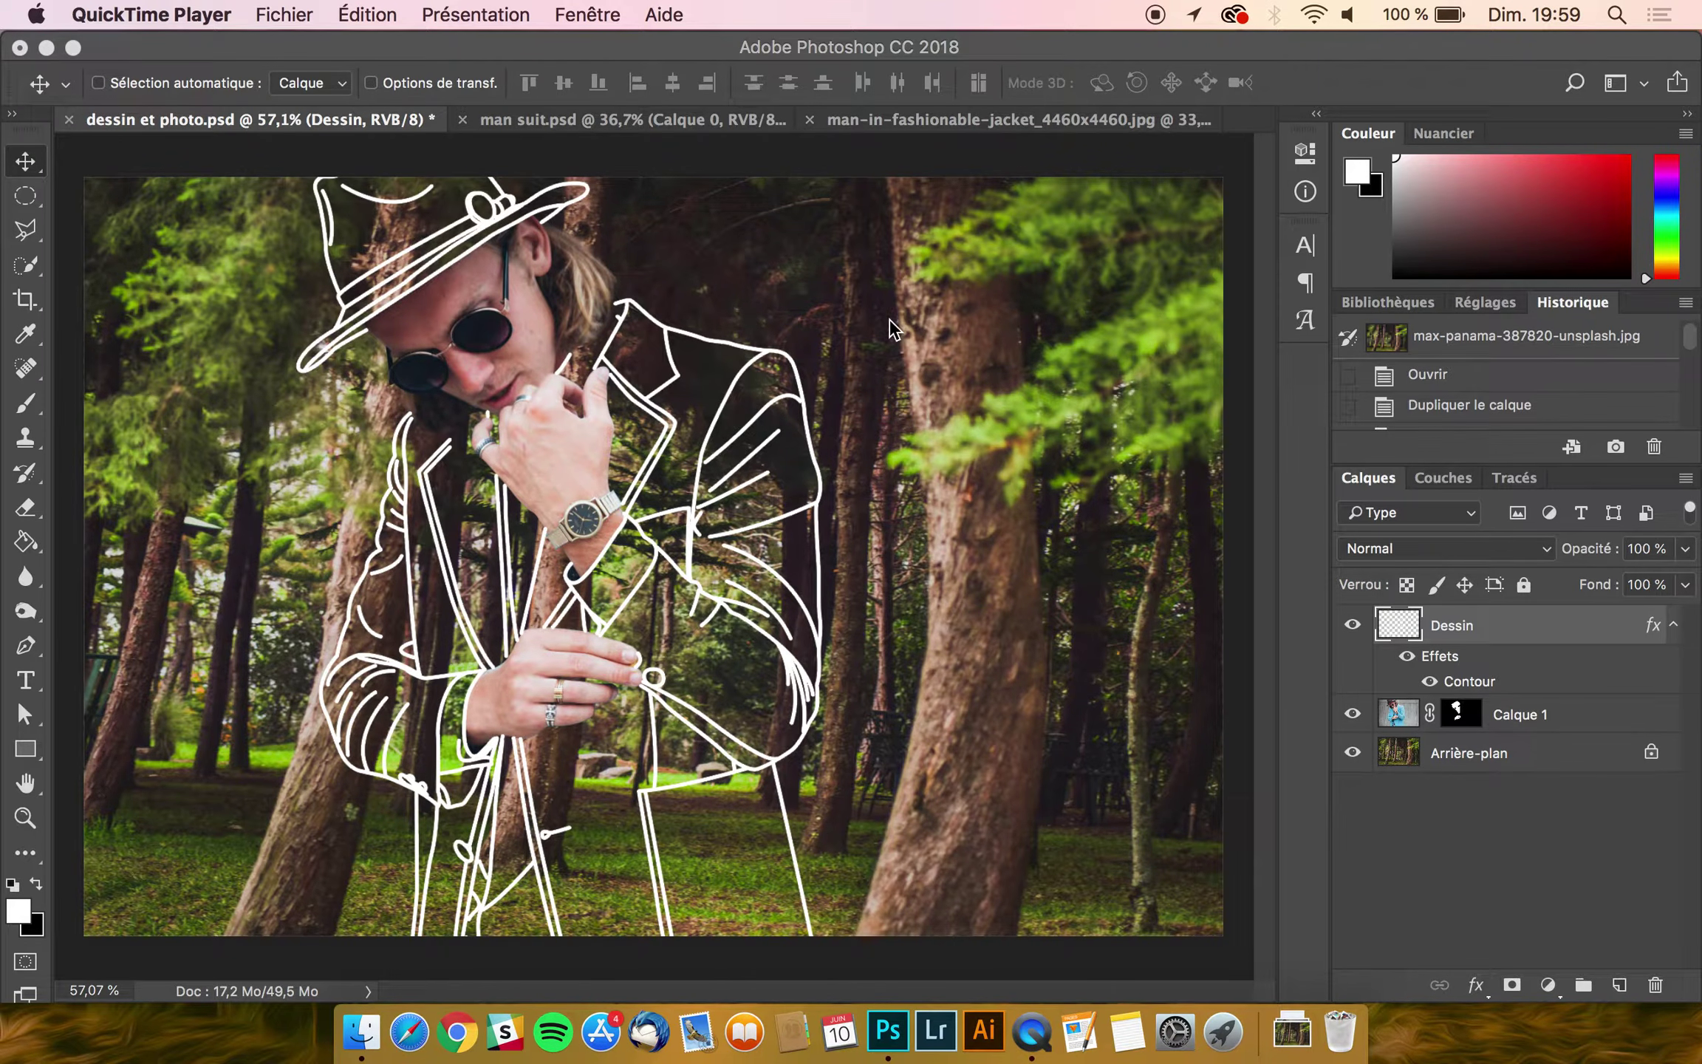
Step: Switch to the man-in-fashionable-jacket photo and convert its locked background into a regular layer
left_click(928, 120)
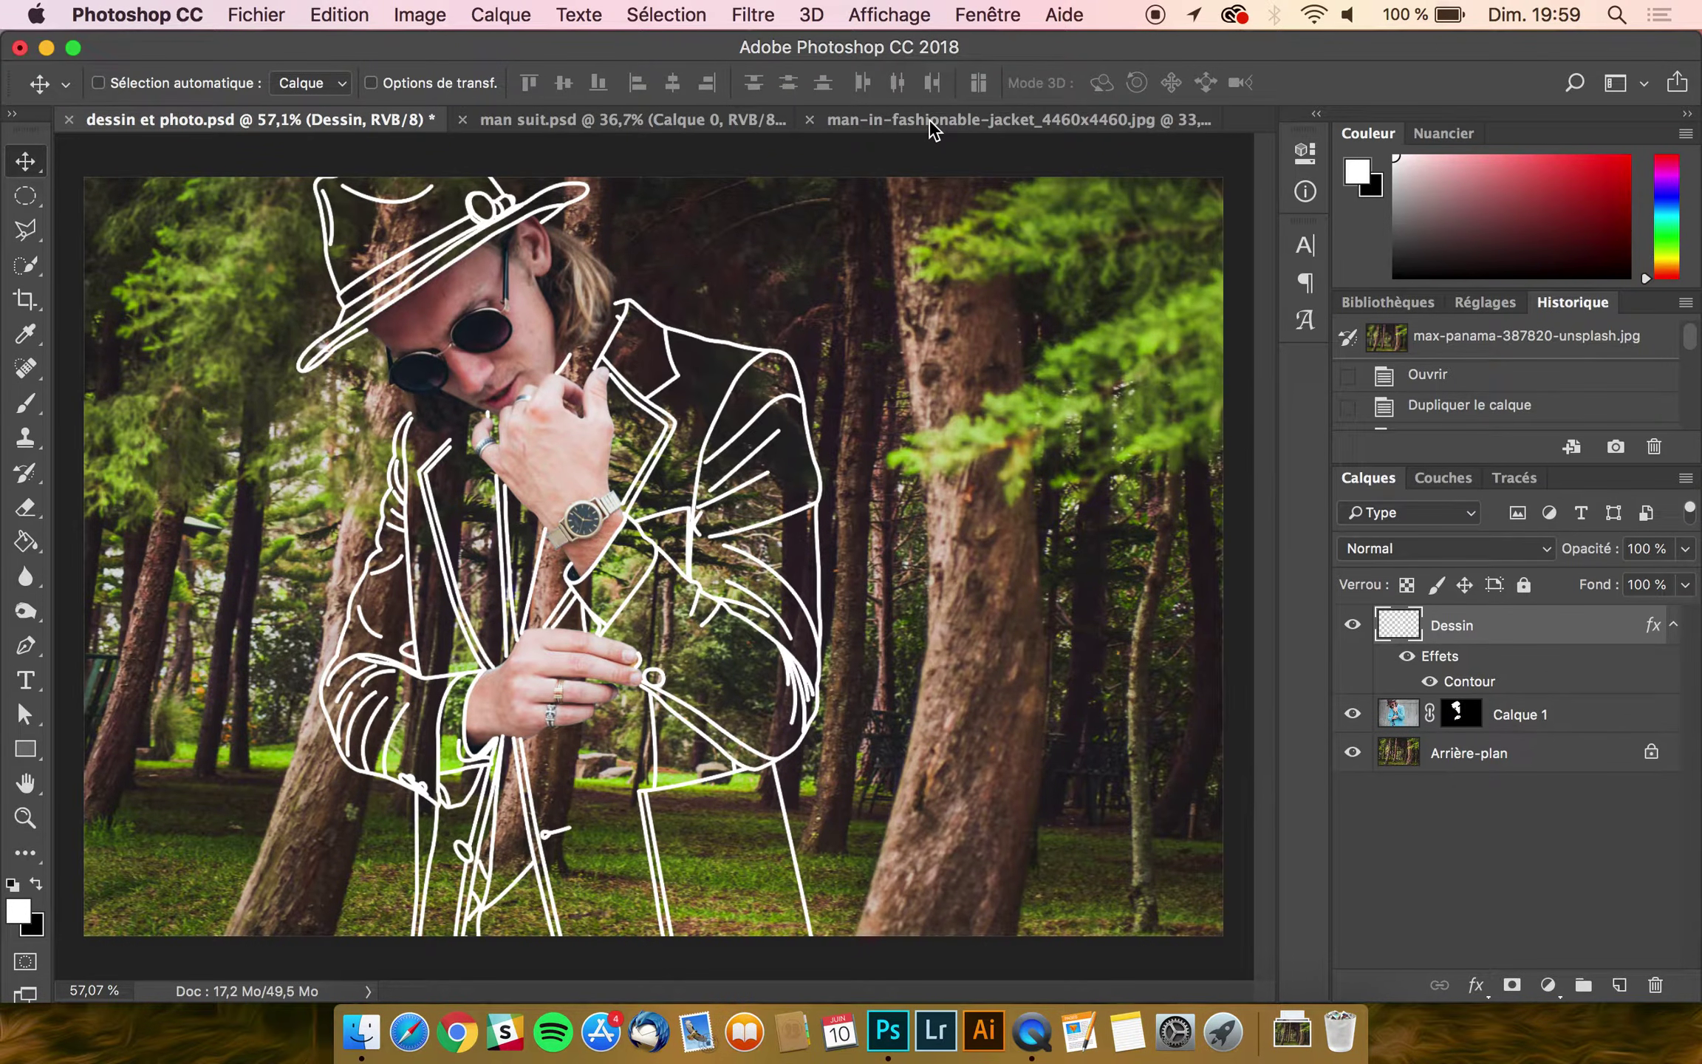
left_click(927, 118)
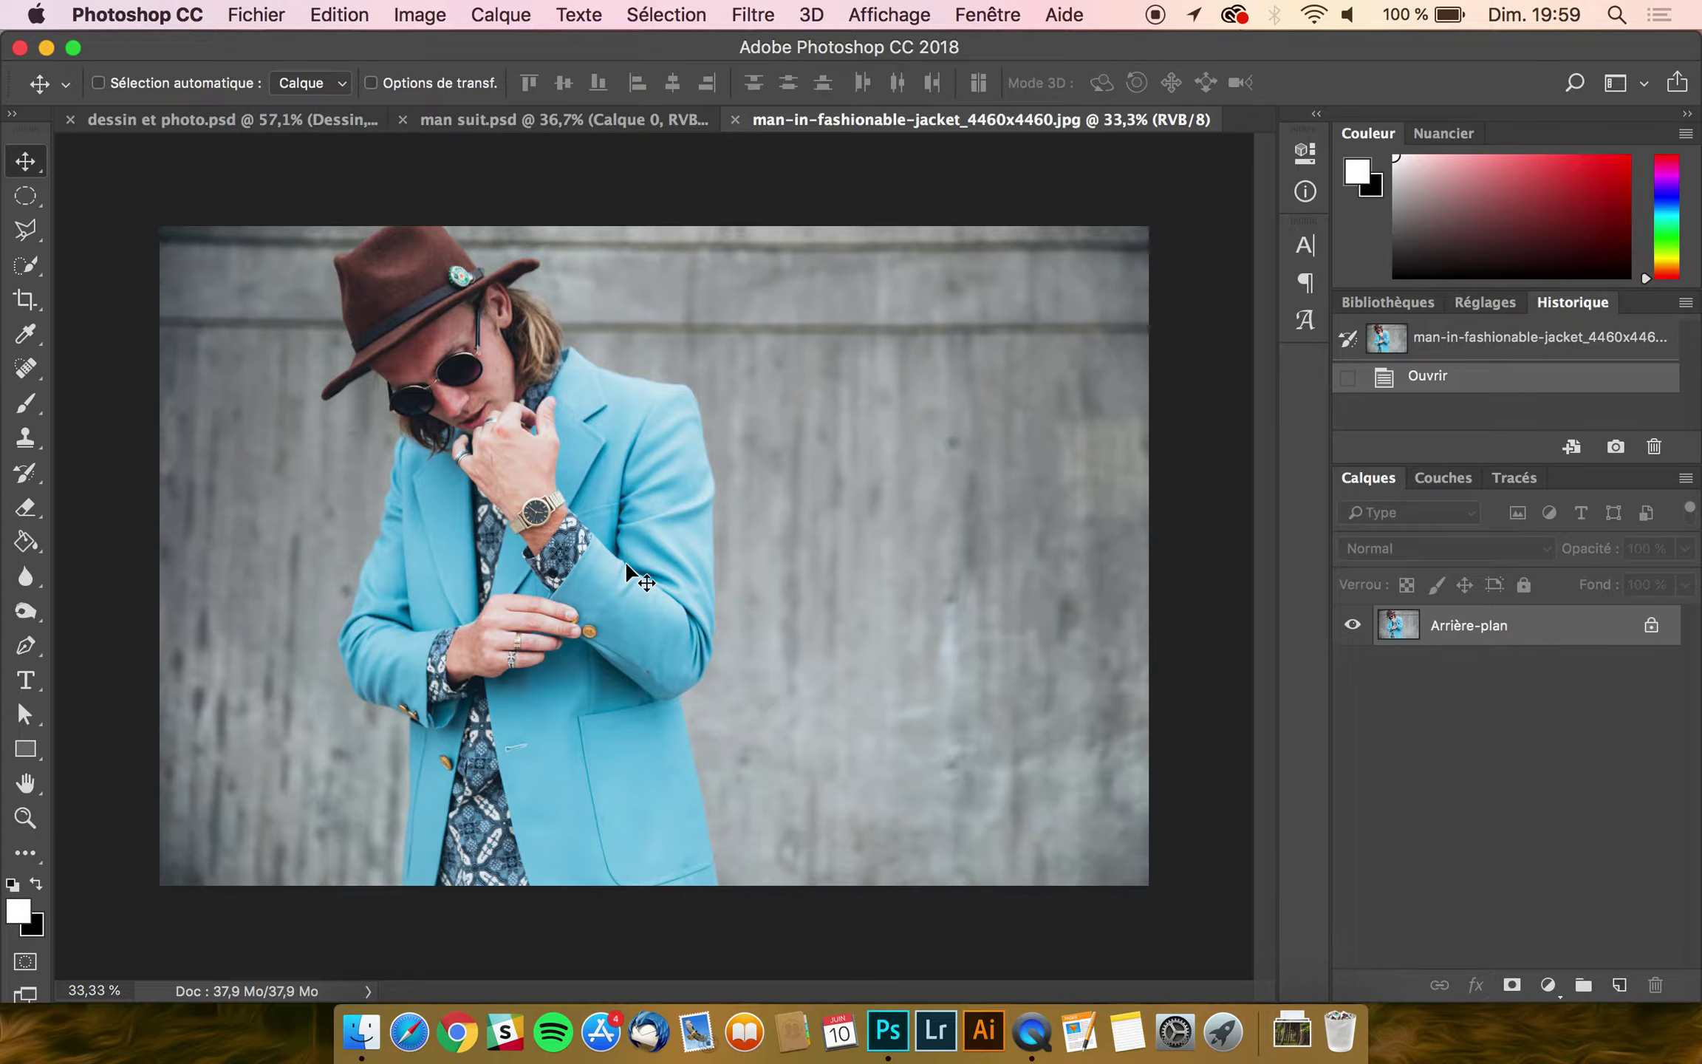
left_click(1651, 627)
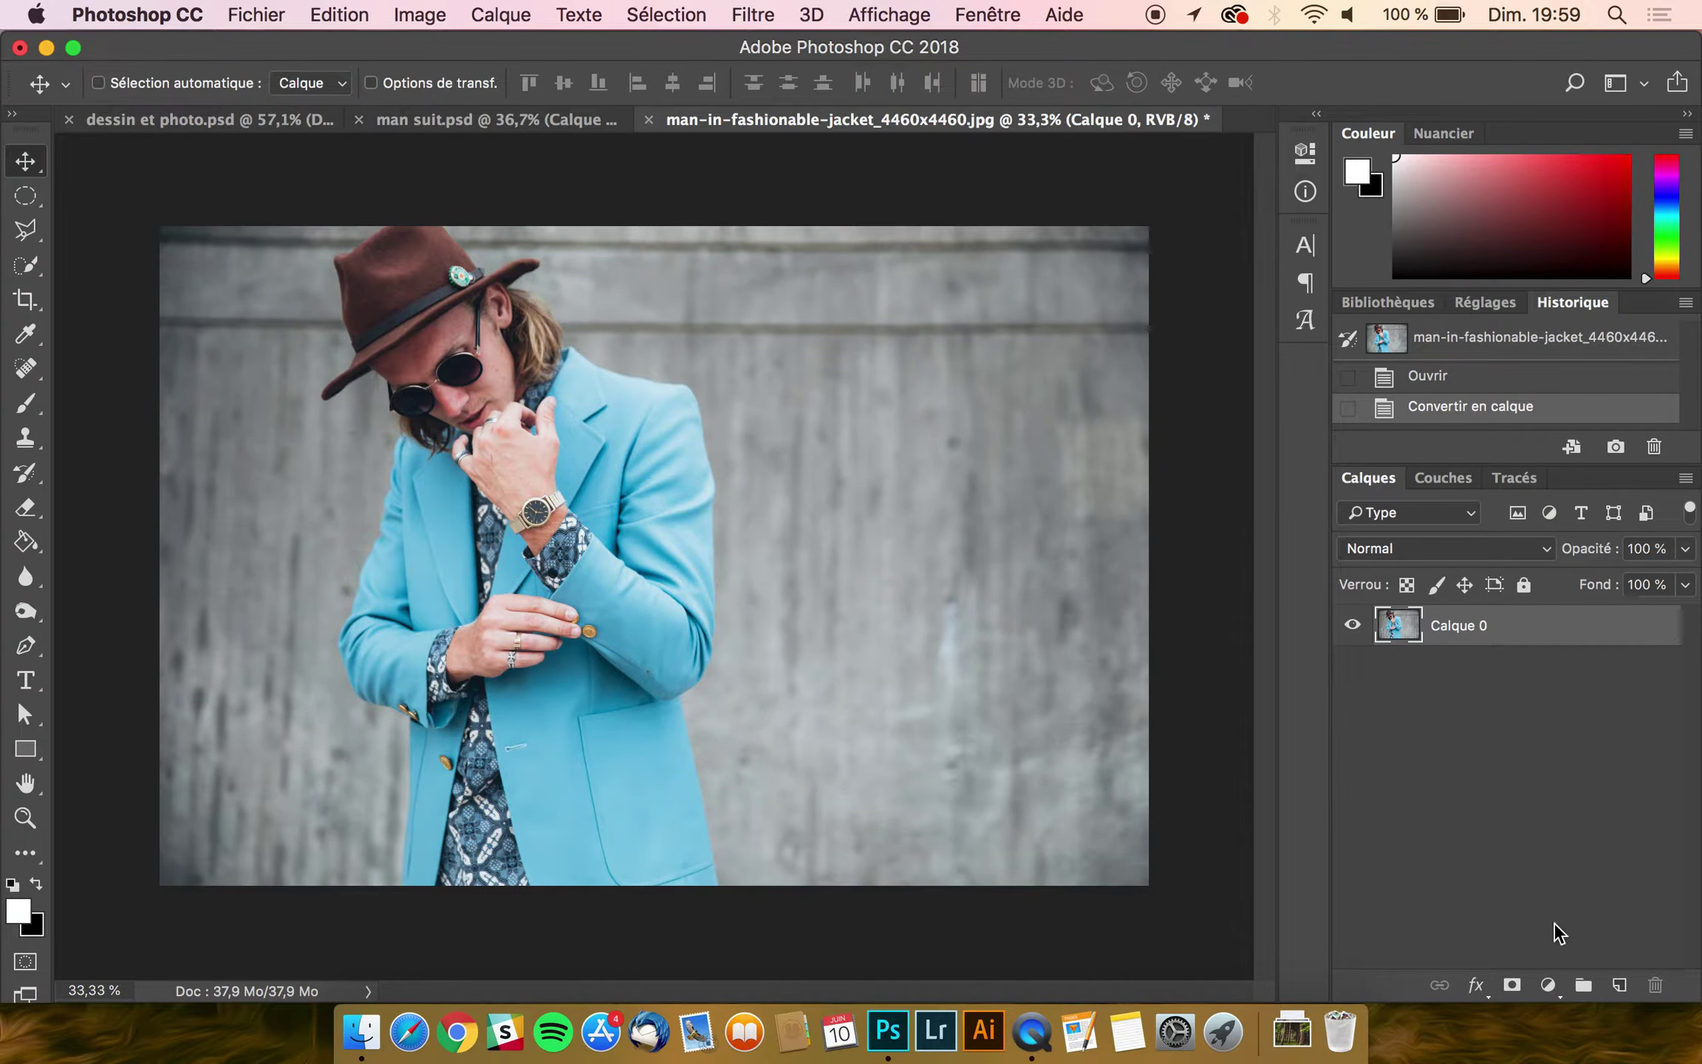
Step: Add a new layer above the photo and name it Dessin
left_click(1618, 986)
double_click(1457, 625)
type("D")
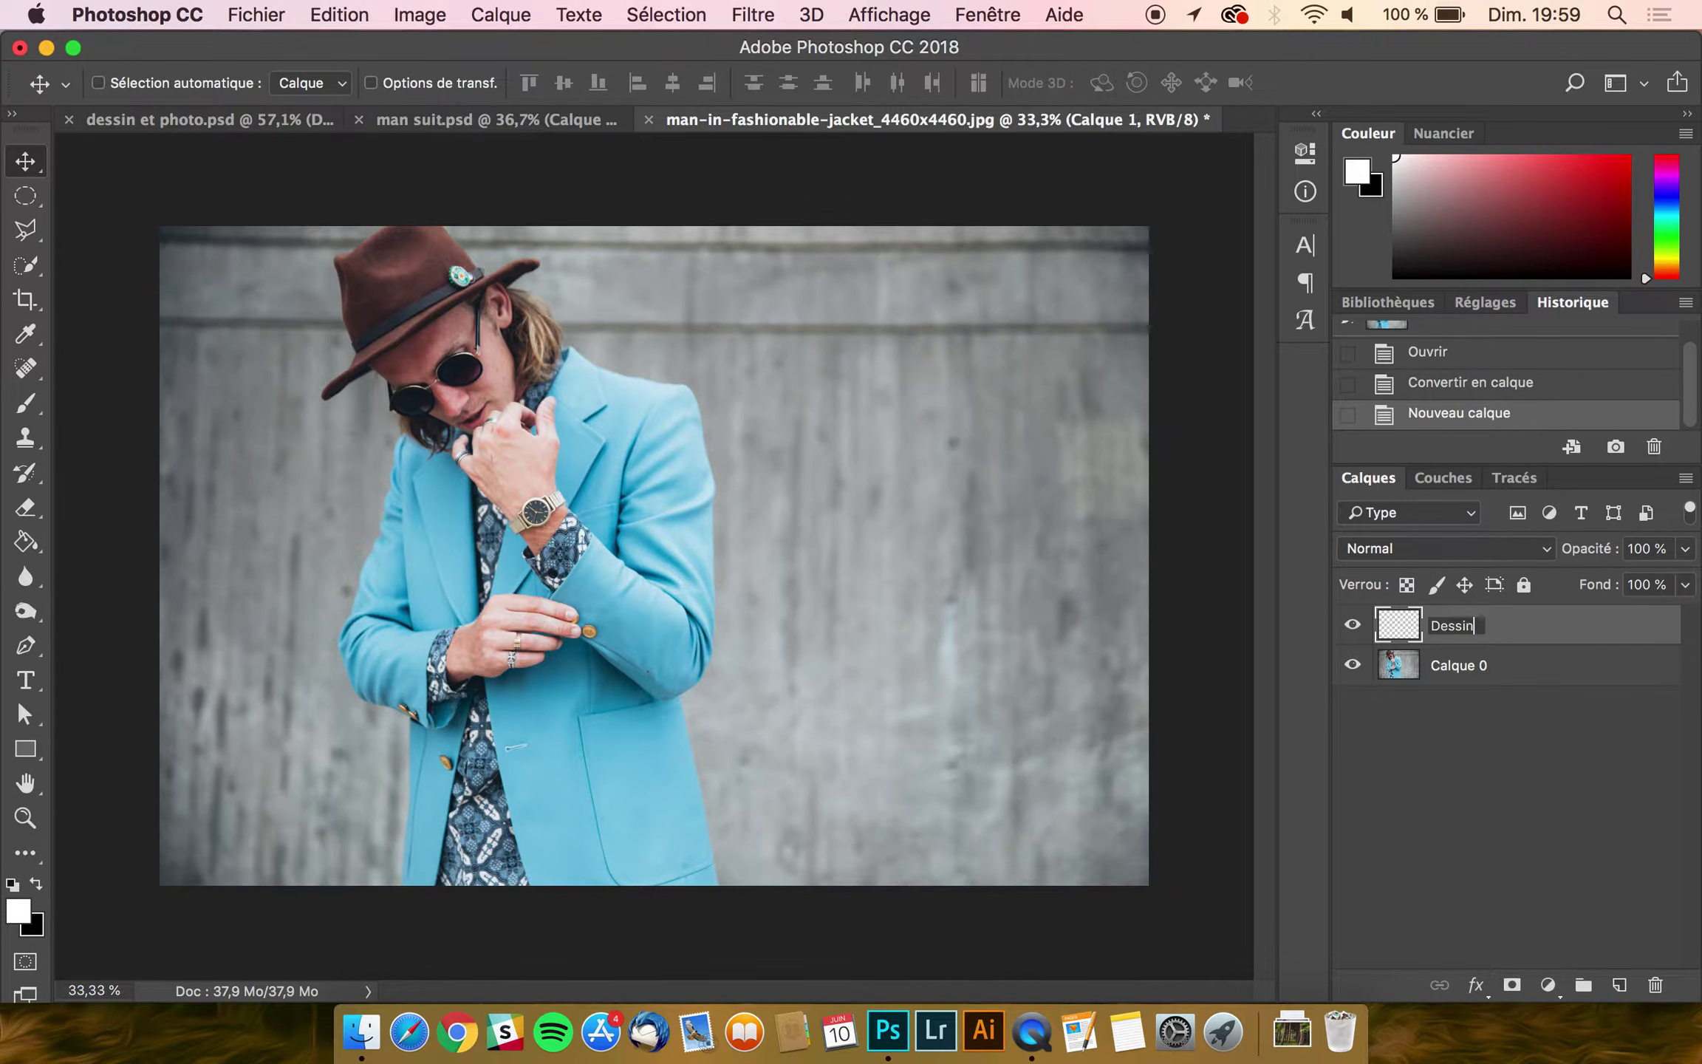
type("essin")
key("Return")
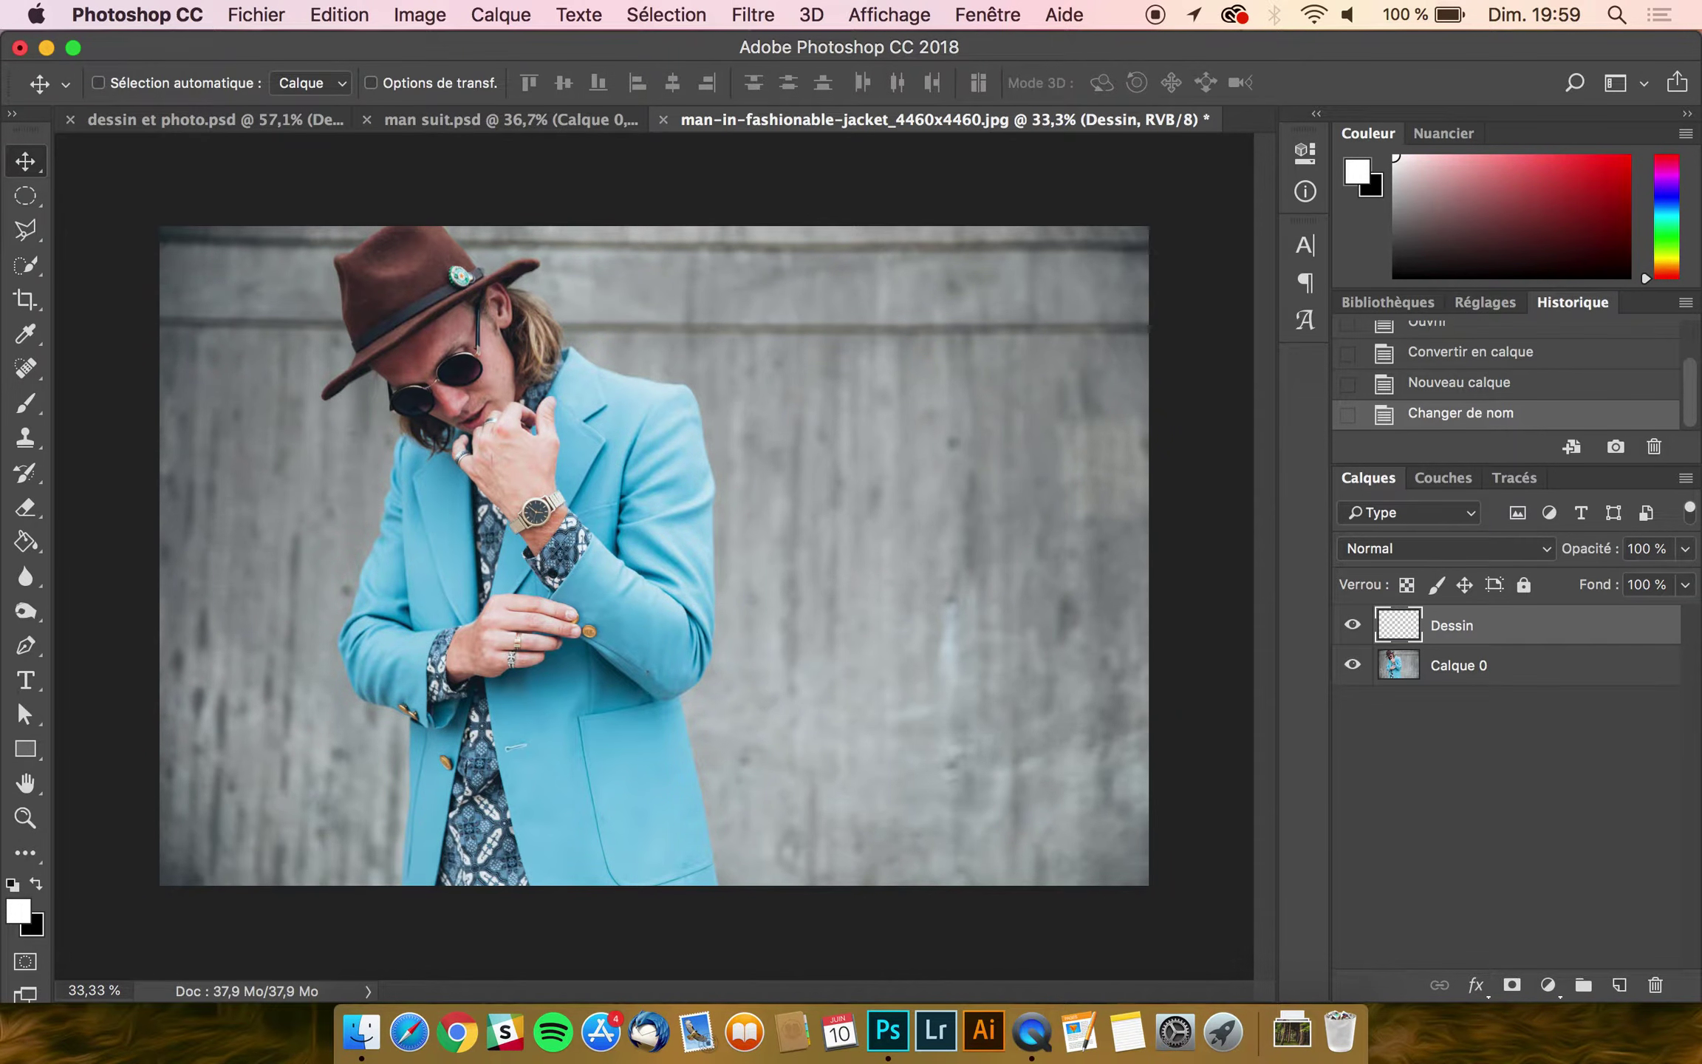
Step: Add a light green #8fe868 solid color fill and place it beneath the photo layer
left_click(1547, 987)
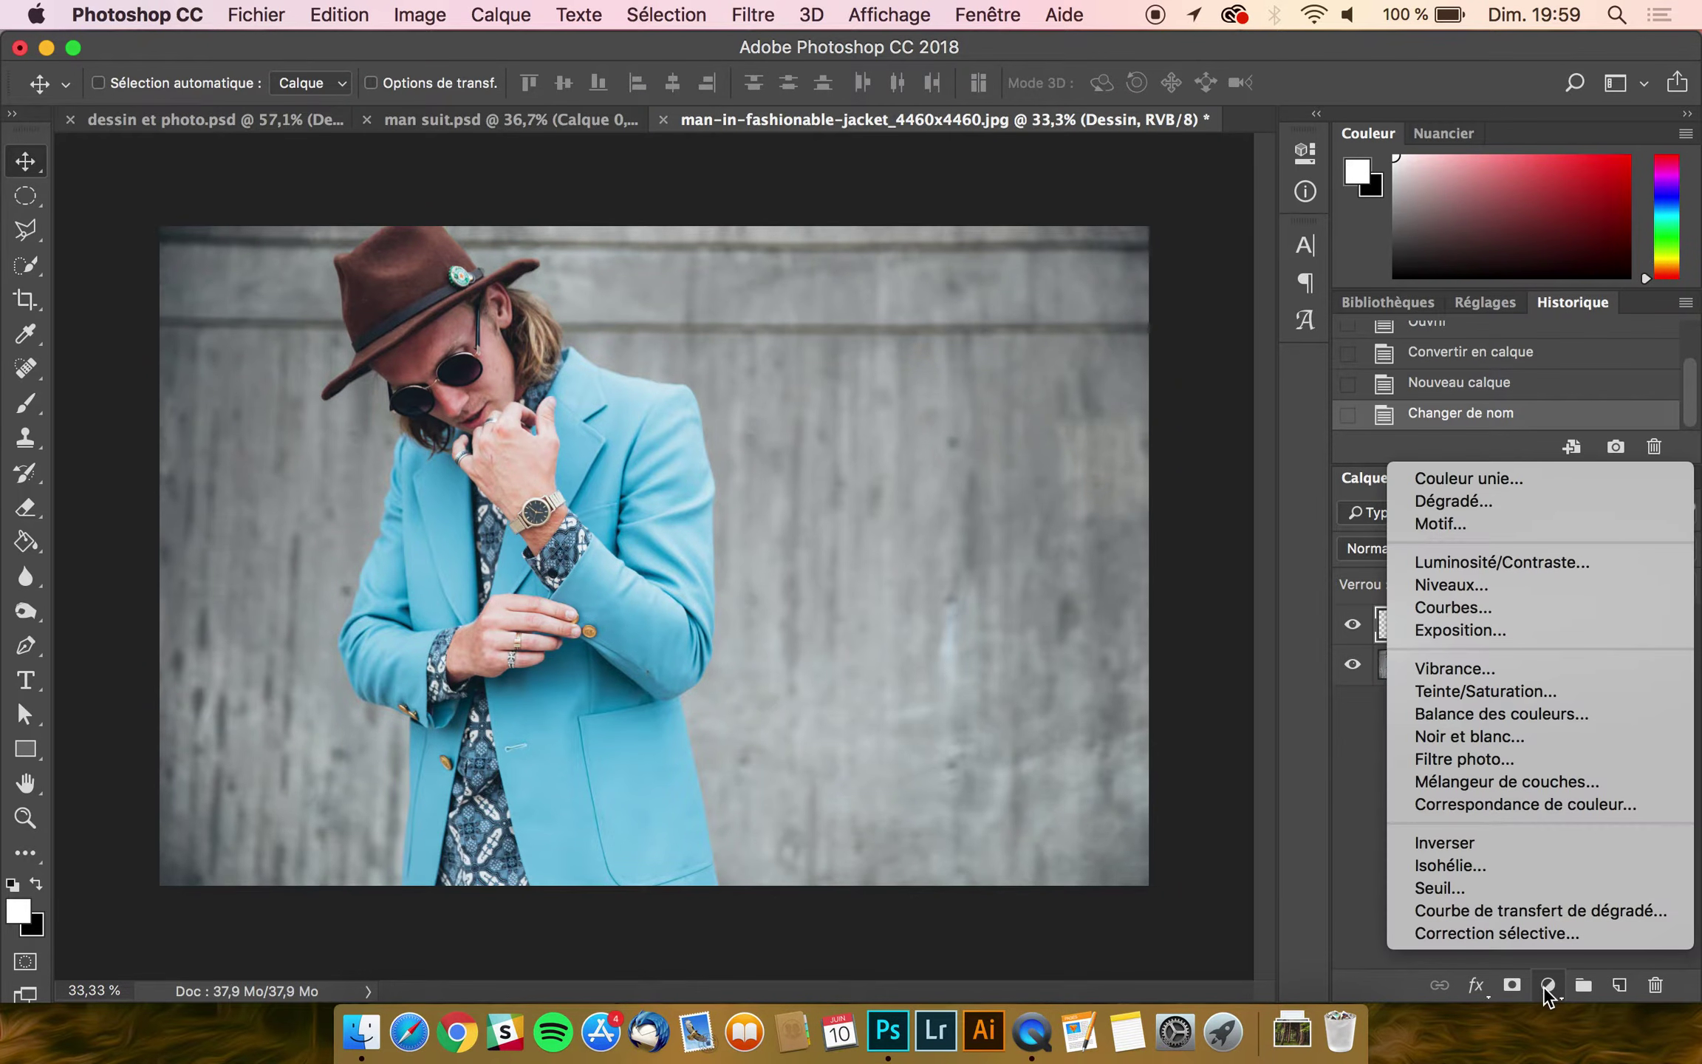
left_click(1479, 484)
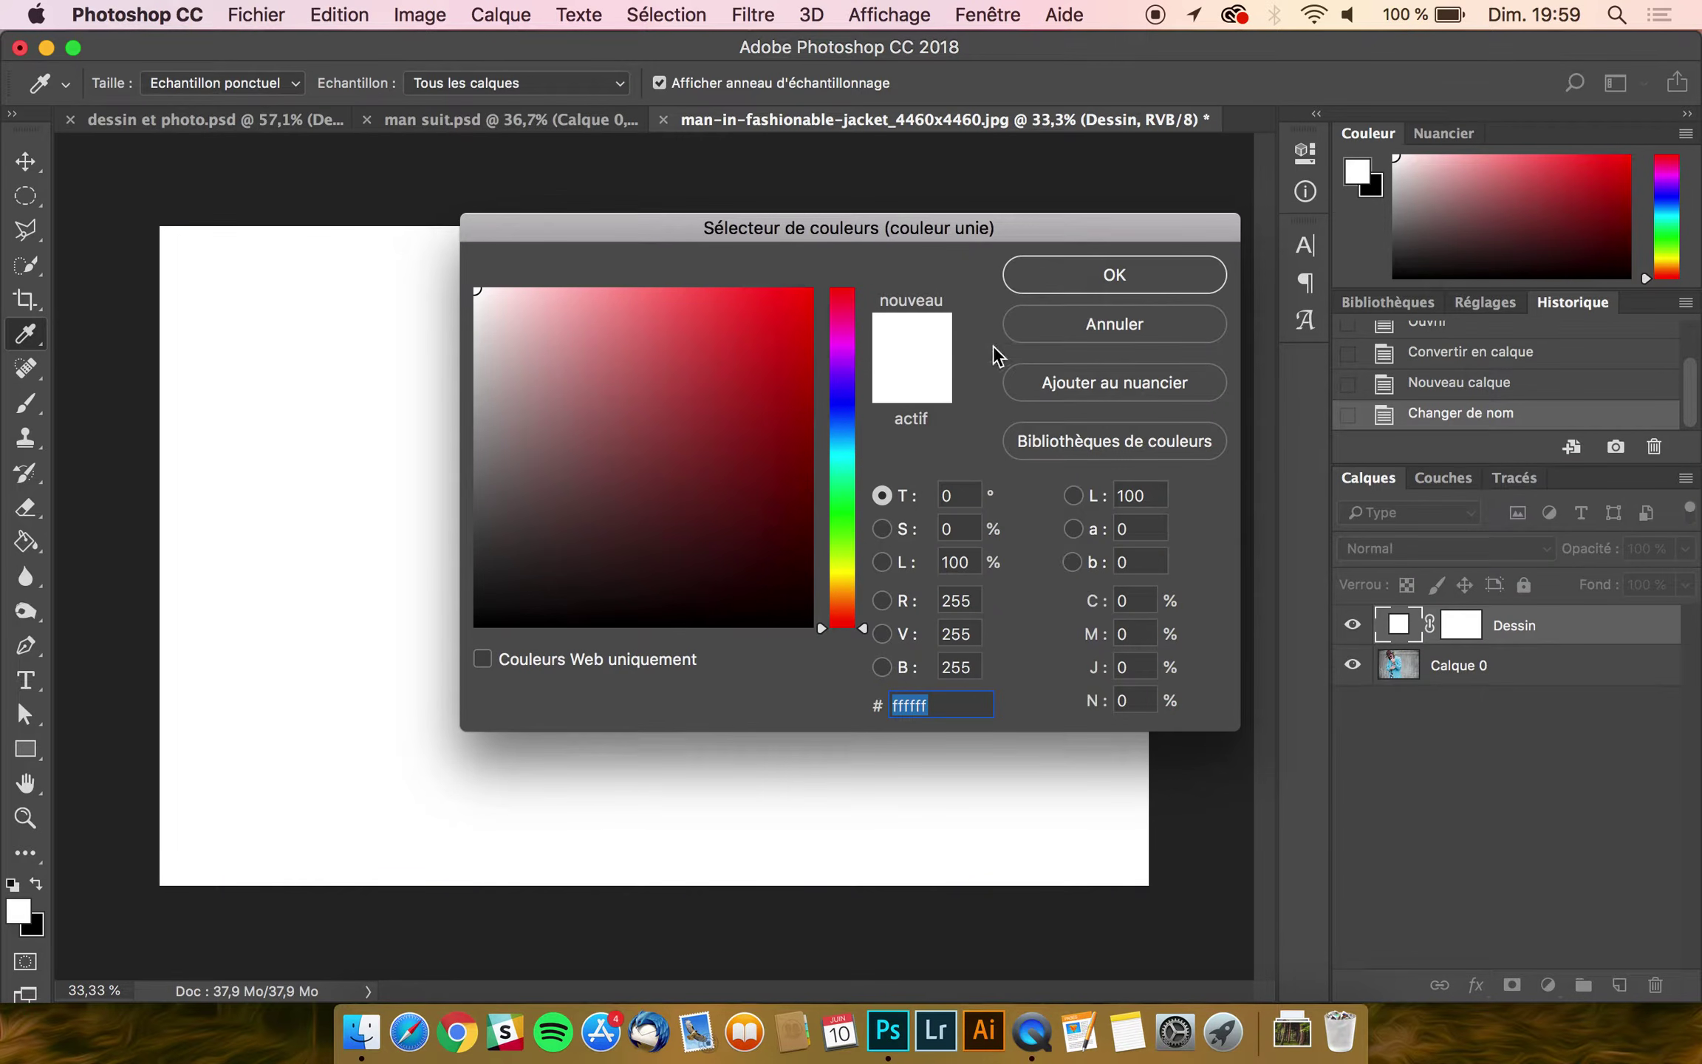
left_click(841, 531)
mouse_move(709, 297)
left_mouse_down()
mouse_move(718, 316)
mouse_move(661, 319)
left_mouse_up()
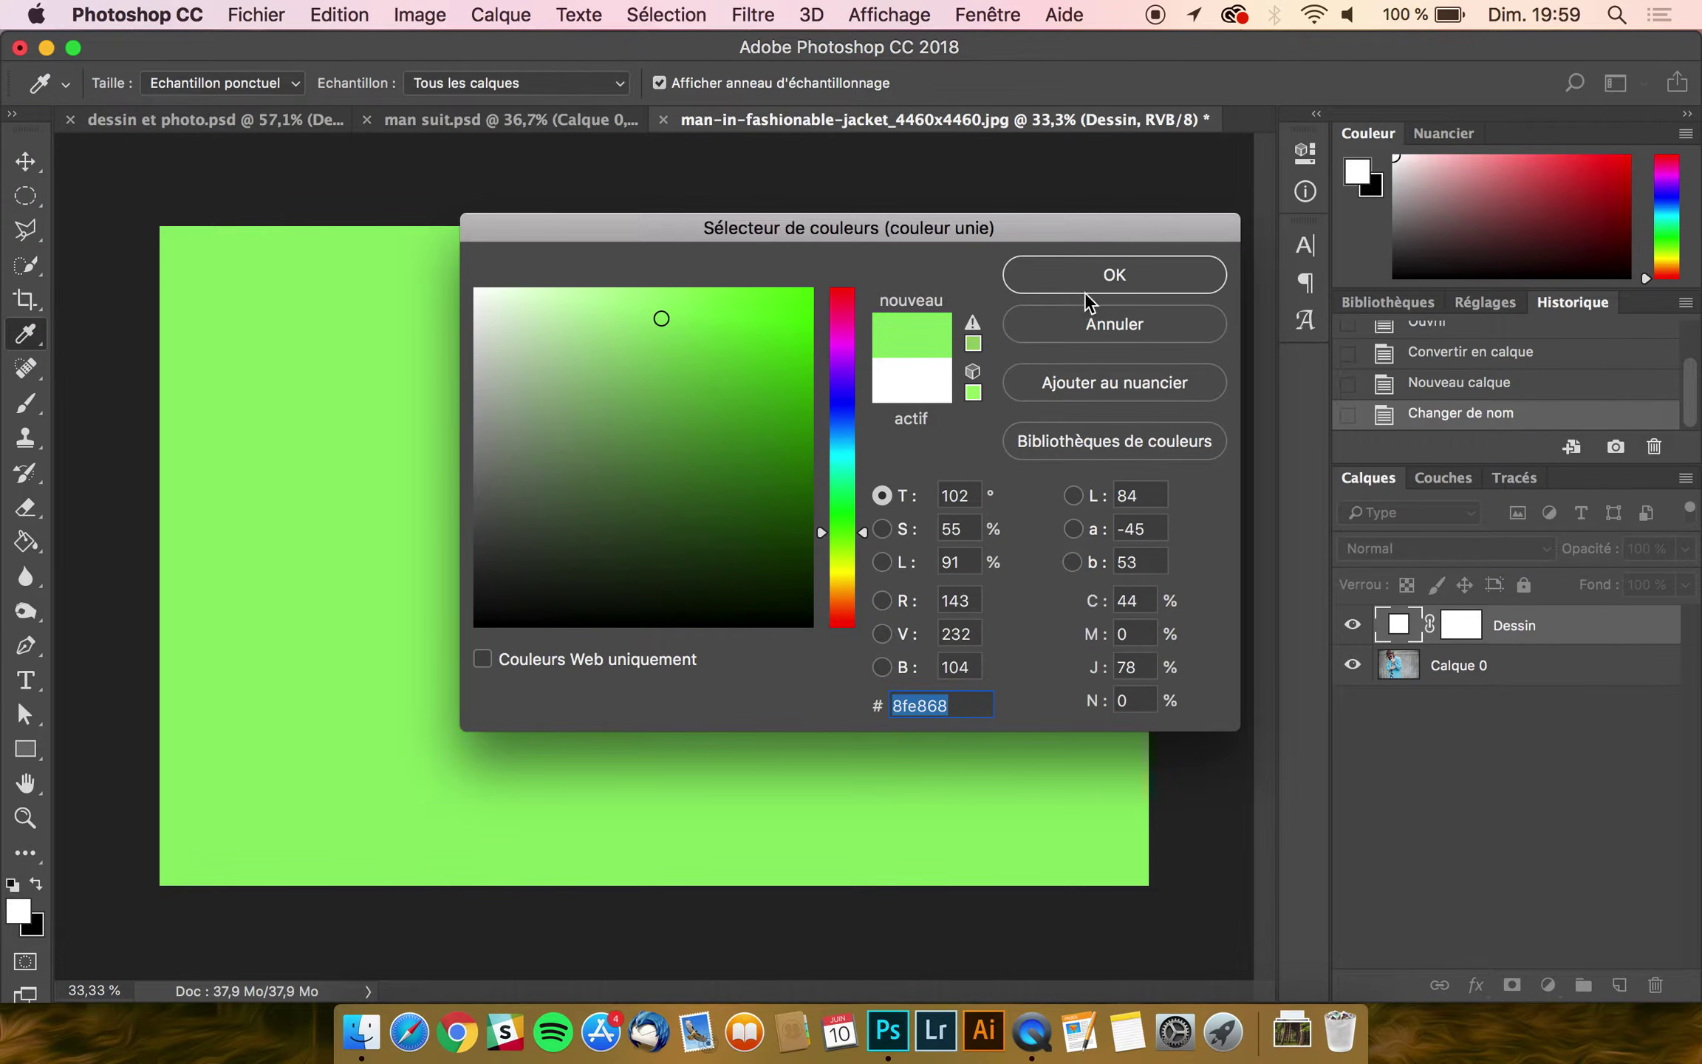
left_click(1086, 288)
left_click_drag(1538, 633, 1555, 691)
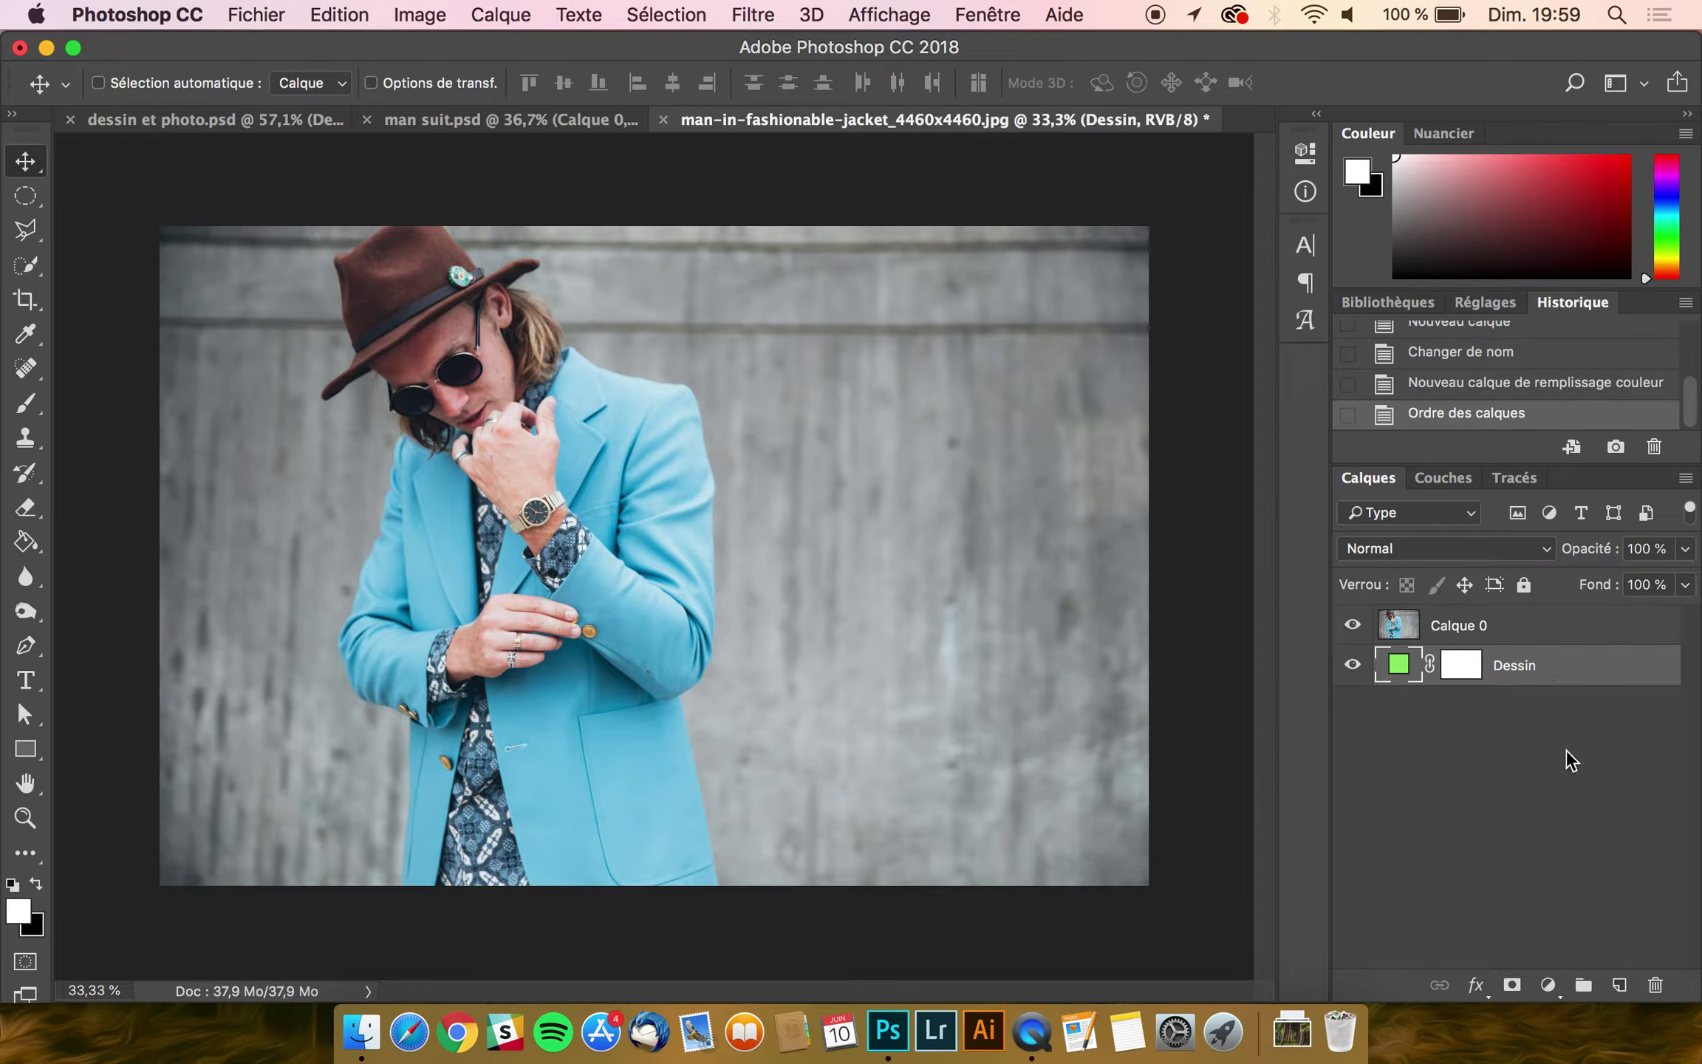
Step: Create a new empty layer above Calque 0 and name it Dessin
left_click(1507, 626)
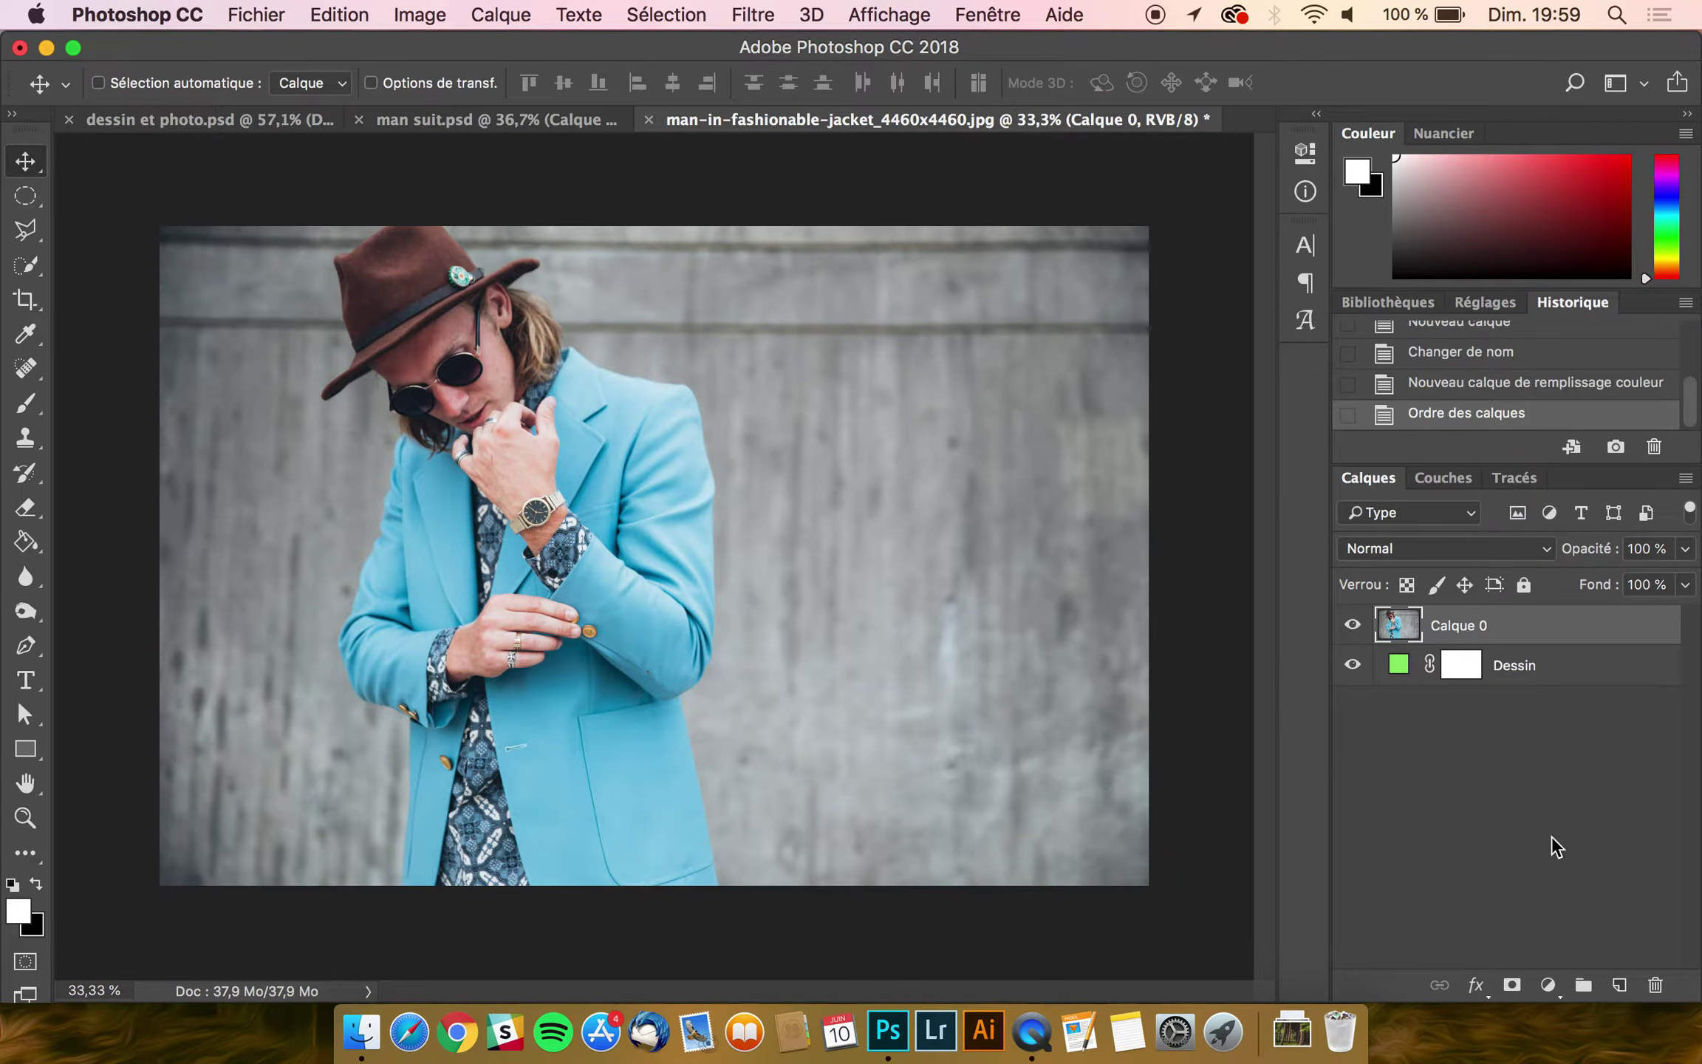
left_click(1619, 985)
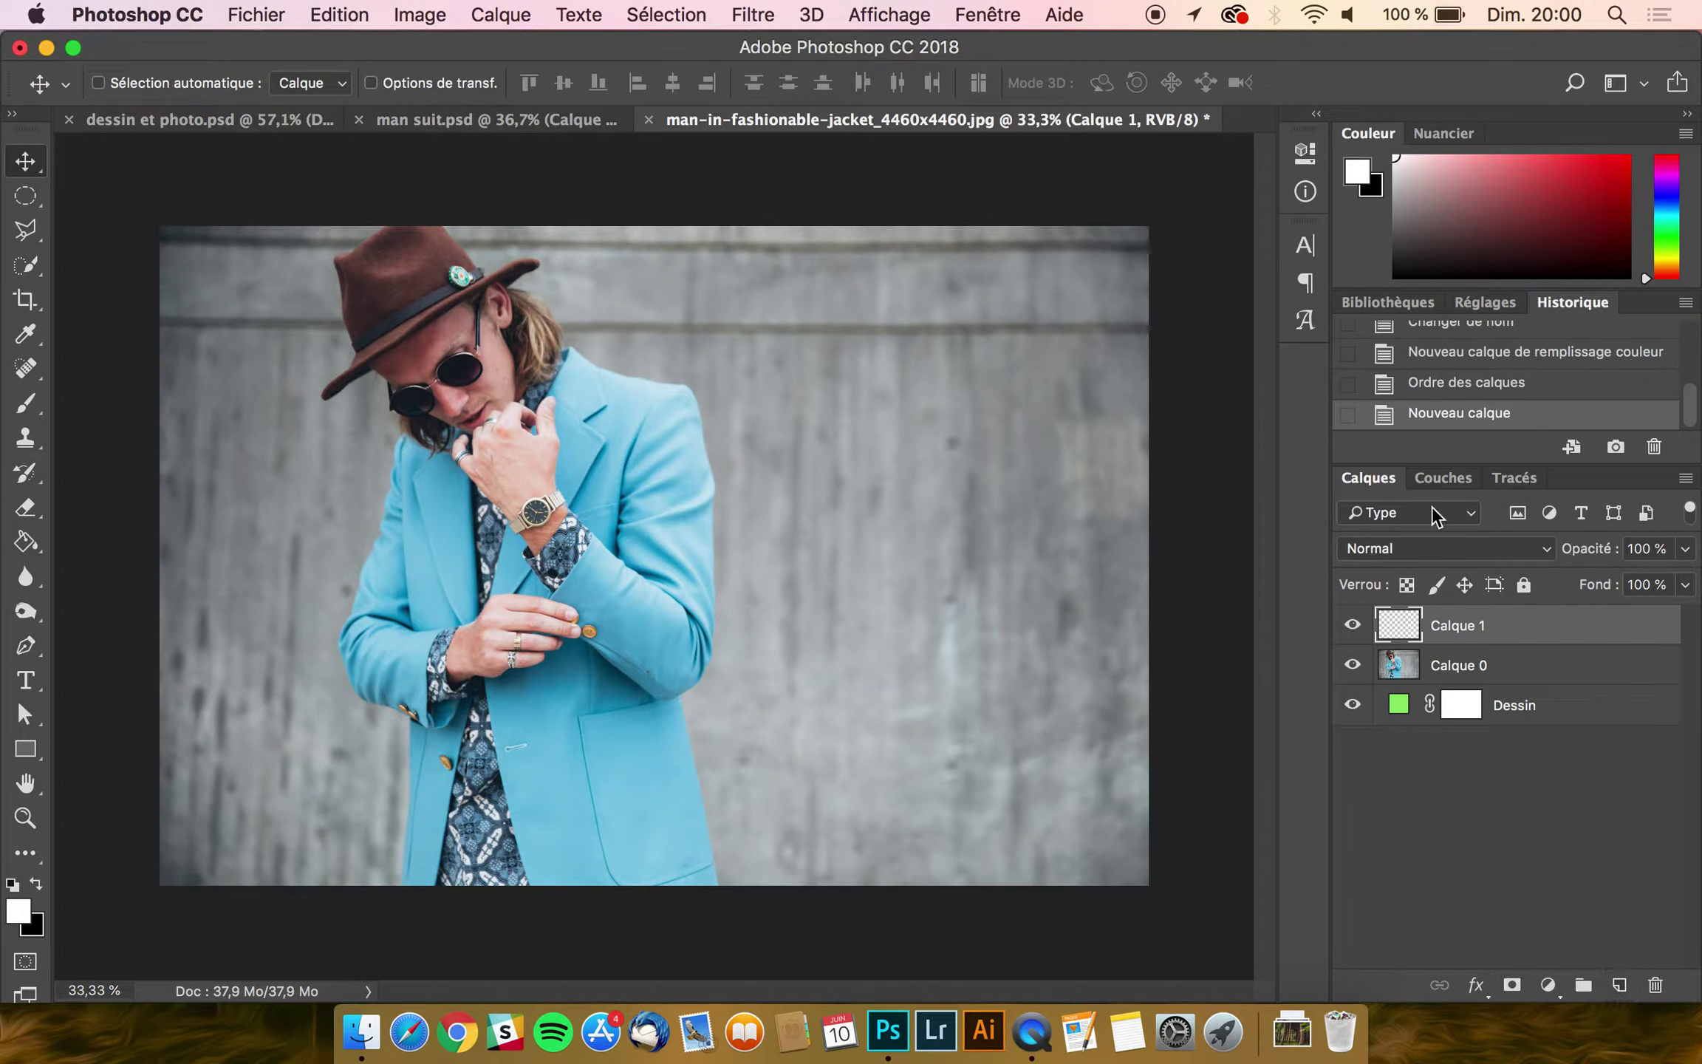
double_click(1470, 625)
type("Dessin")
key("Return")
Step: Rename the green fill layer as Fond
double_click(1507, 705)
type("Fond")
key("Return")
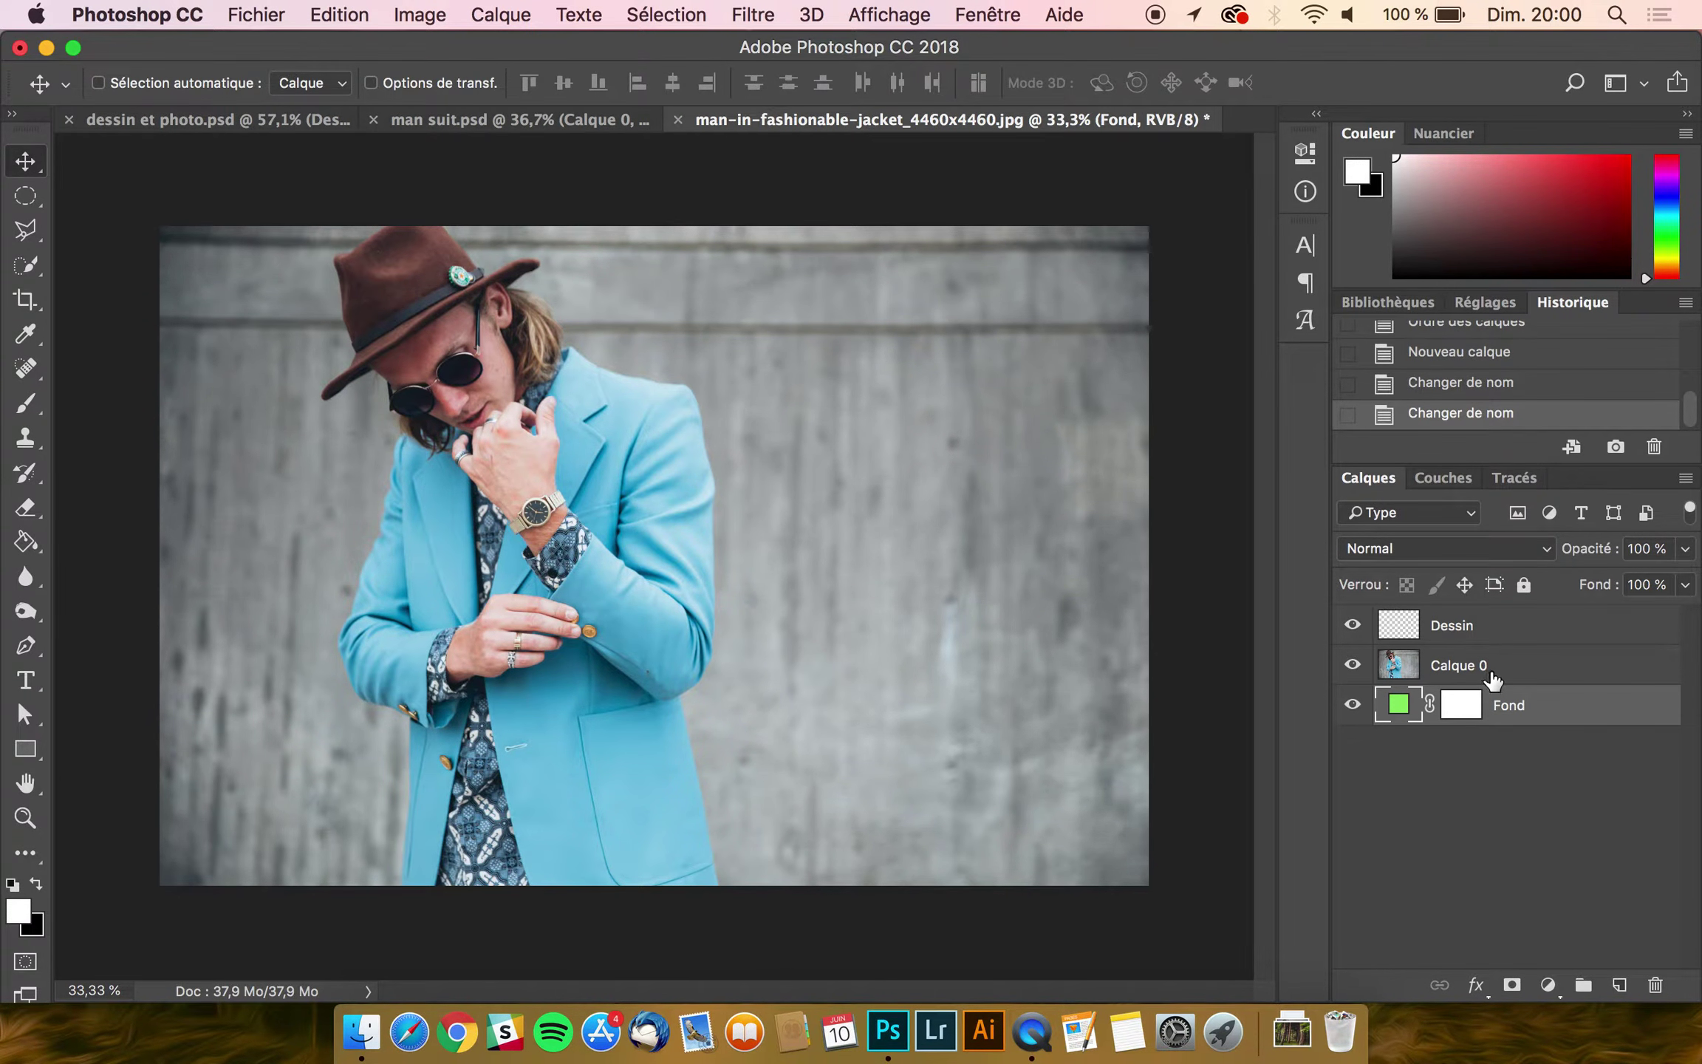
Step: On the empty Dessin layer, trace the hat crown's left outline with the Pen tool from the photo's upper edge to the hatband
left_click(1476, 641)
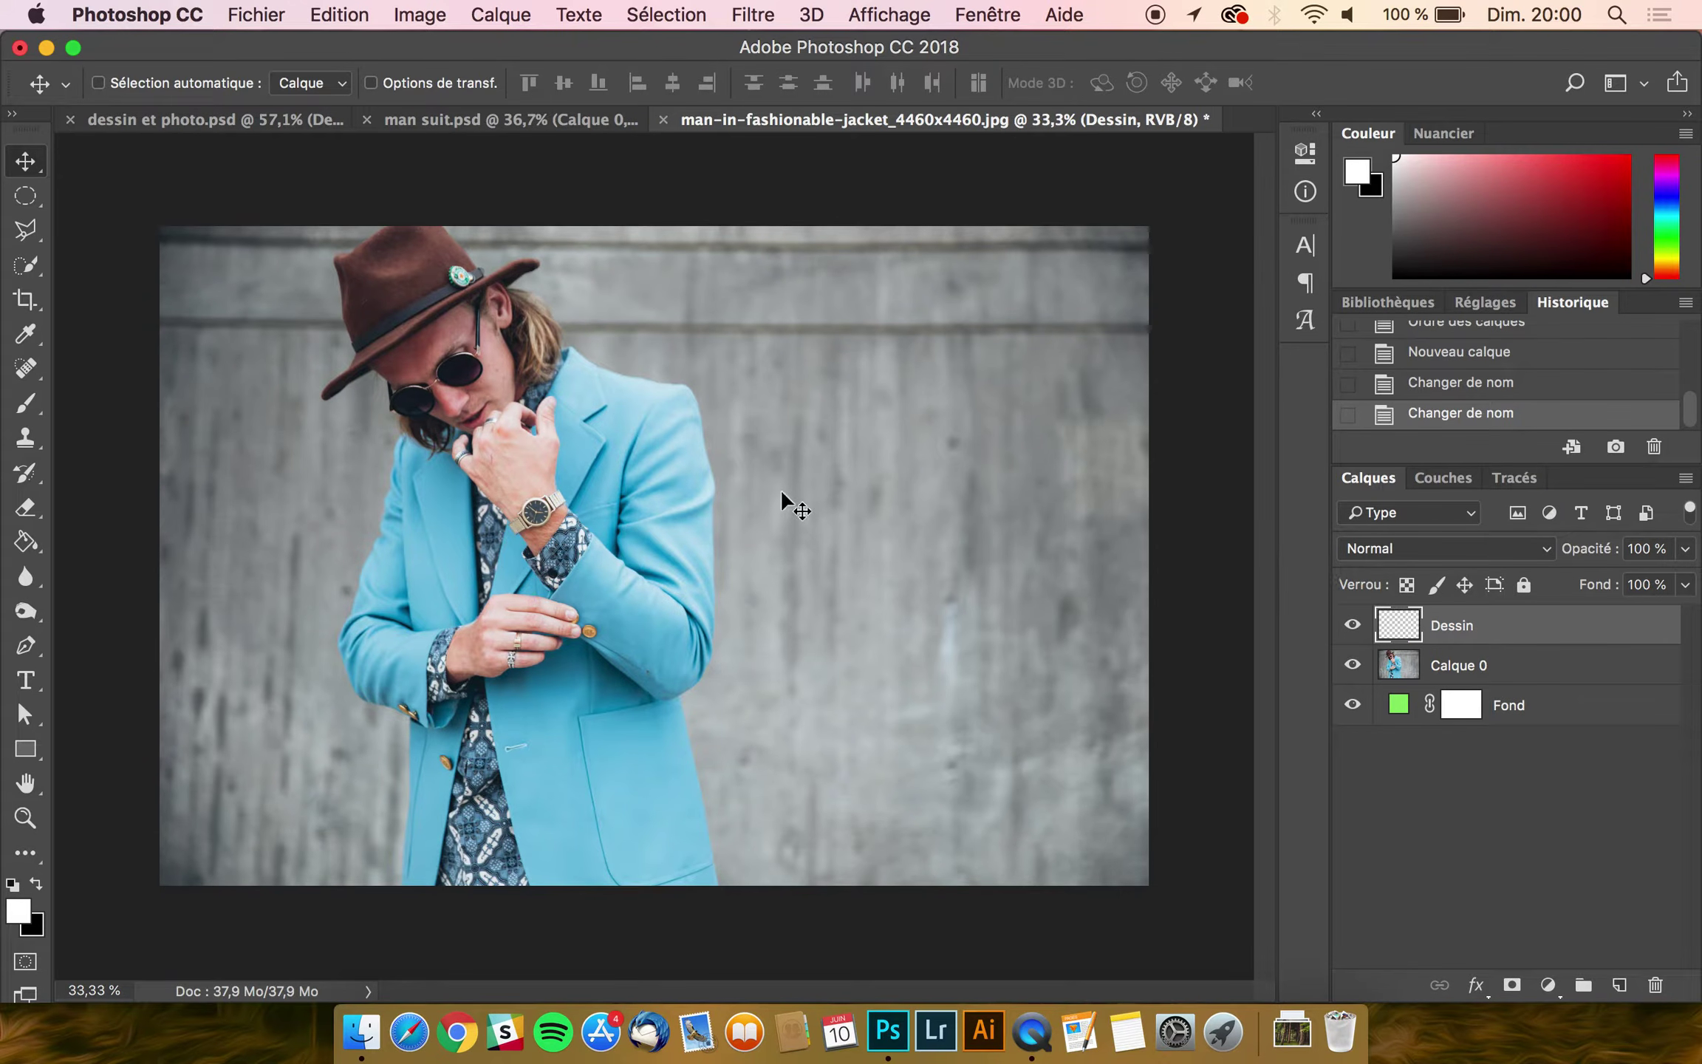
left_click(23, 648)
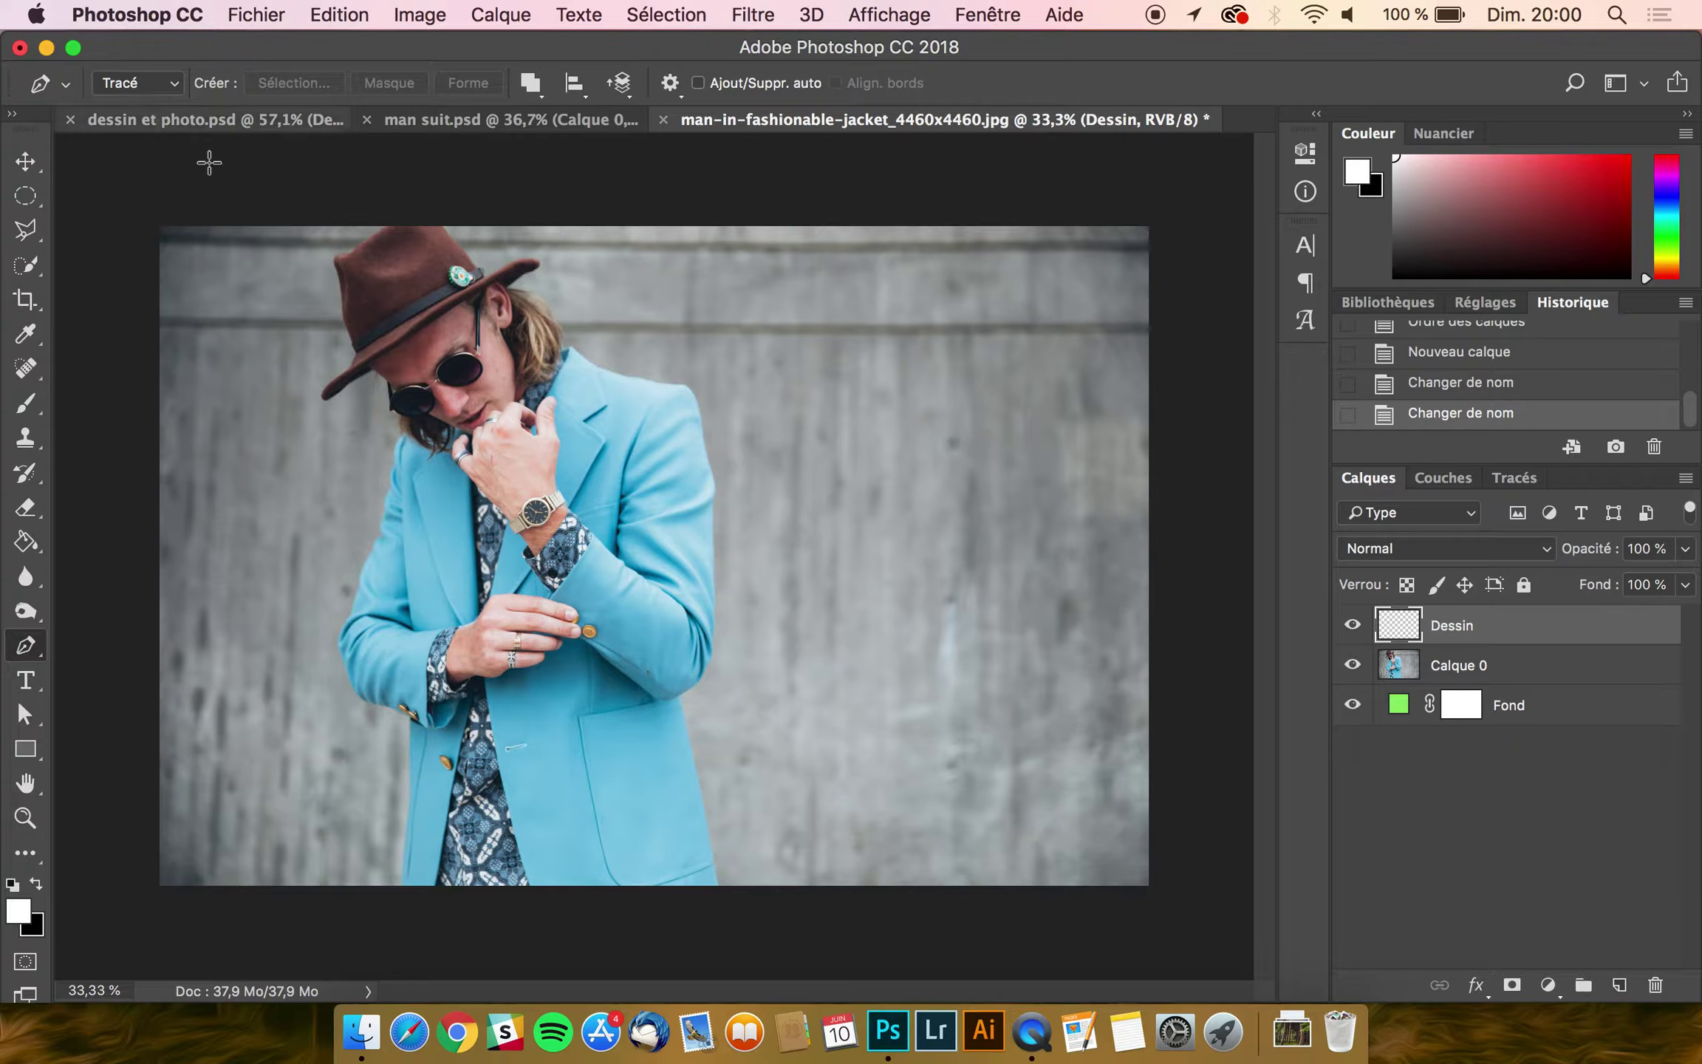
scroll(399, 317, "up", 5)
scroll(399, 317, "up", 4)
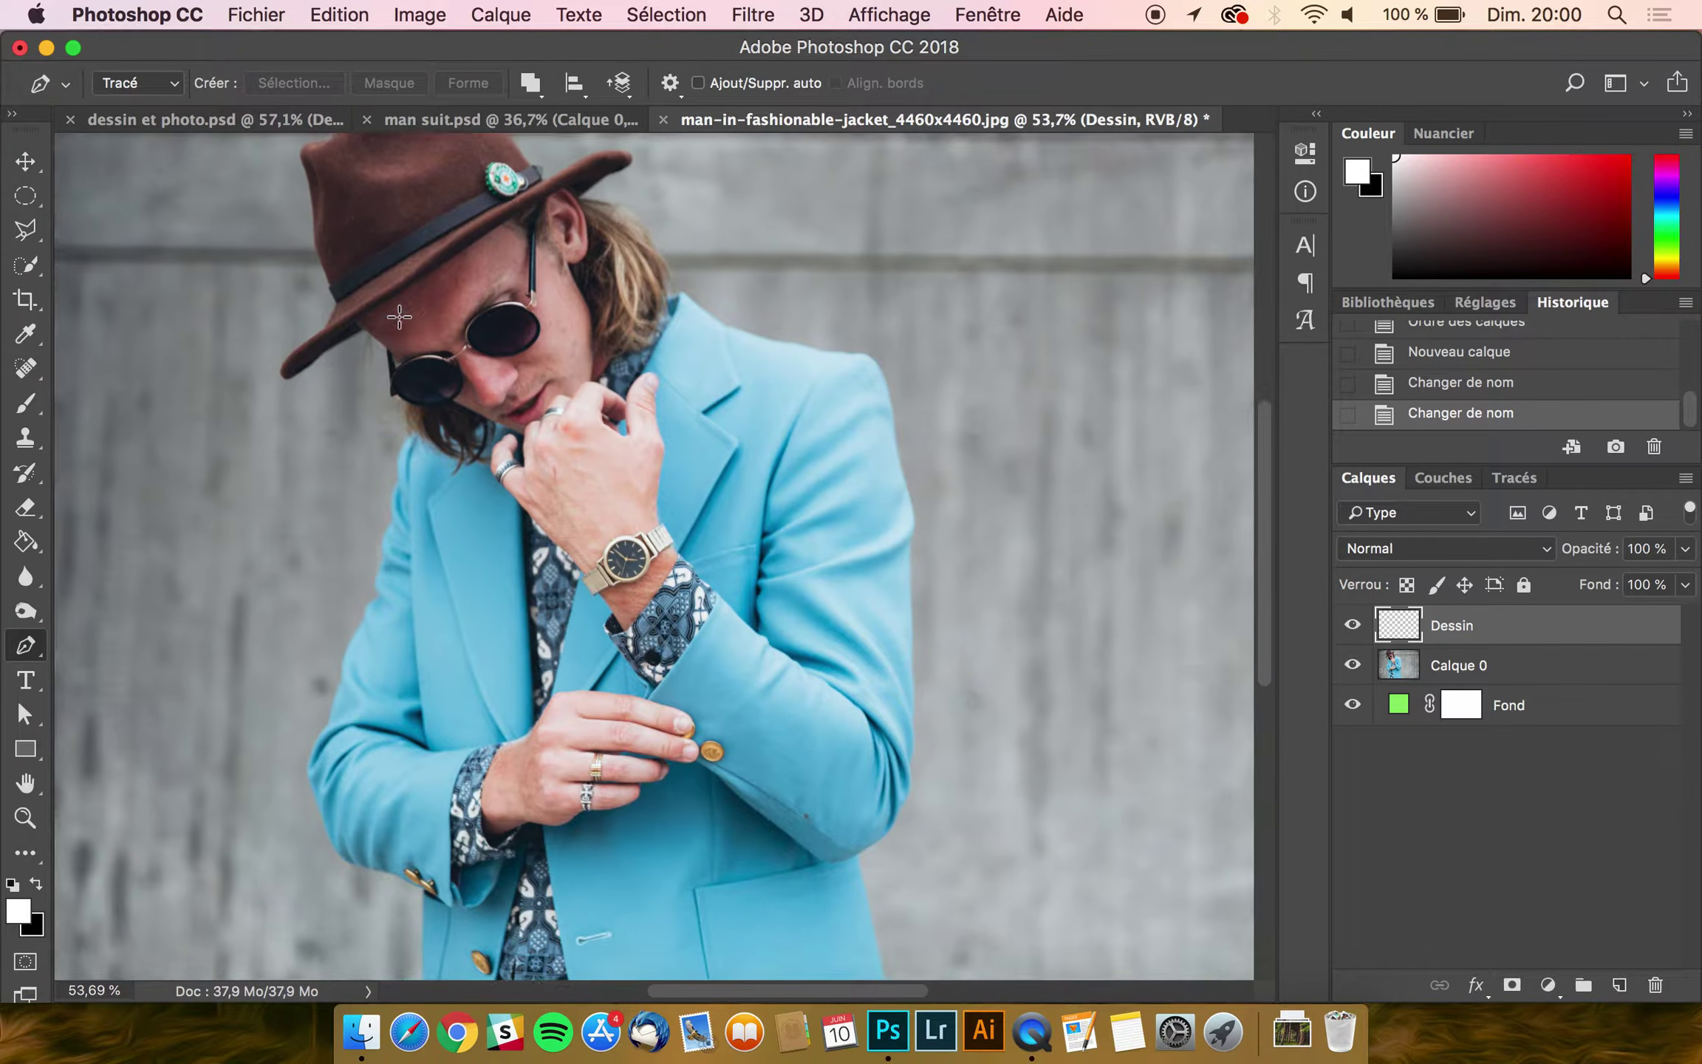
scroll(399, 317, "up", 3)
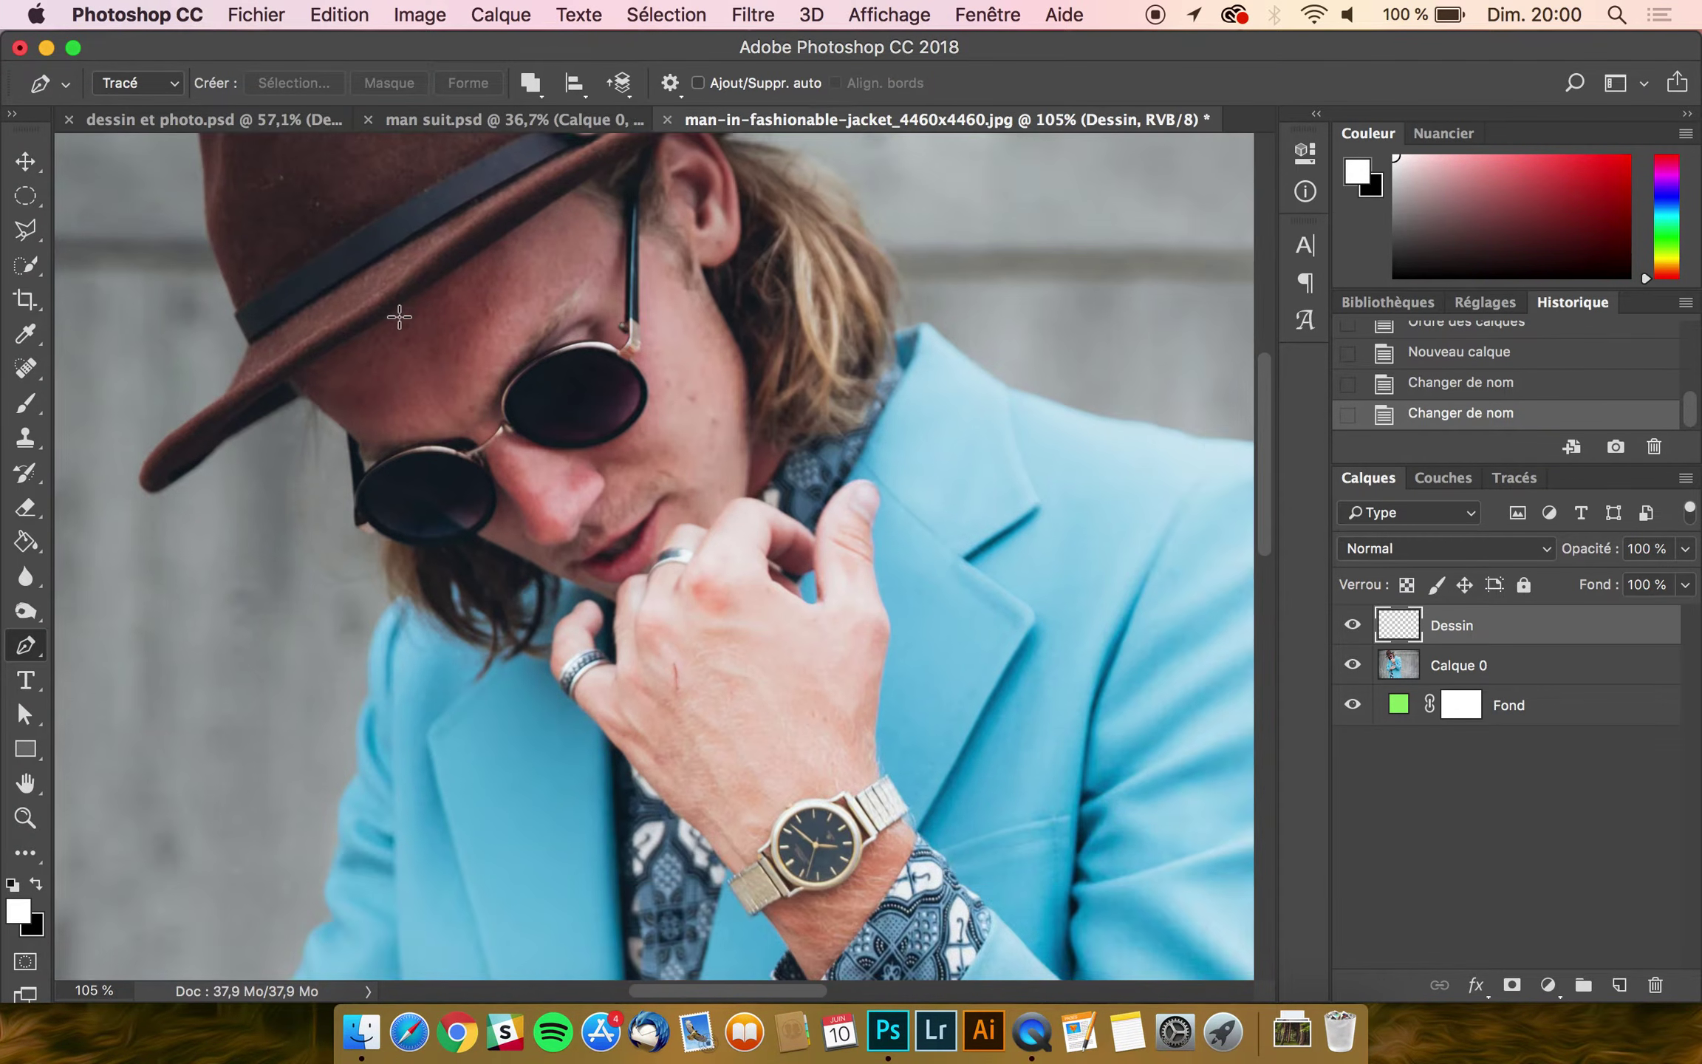
left_click(555, 313)
left_click_drag(437, 396, 397, 509)
left_click_drag(410, 597, 418, 626)
left_click(438, 680)
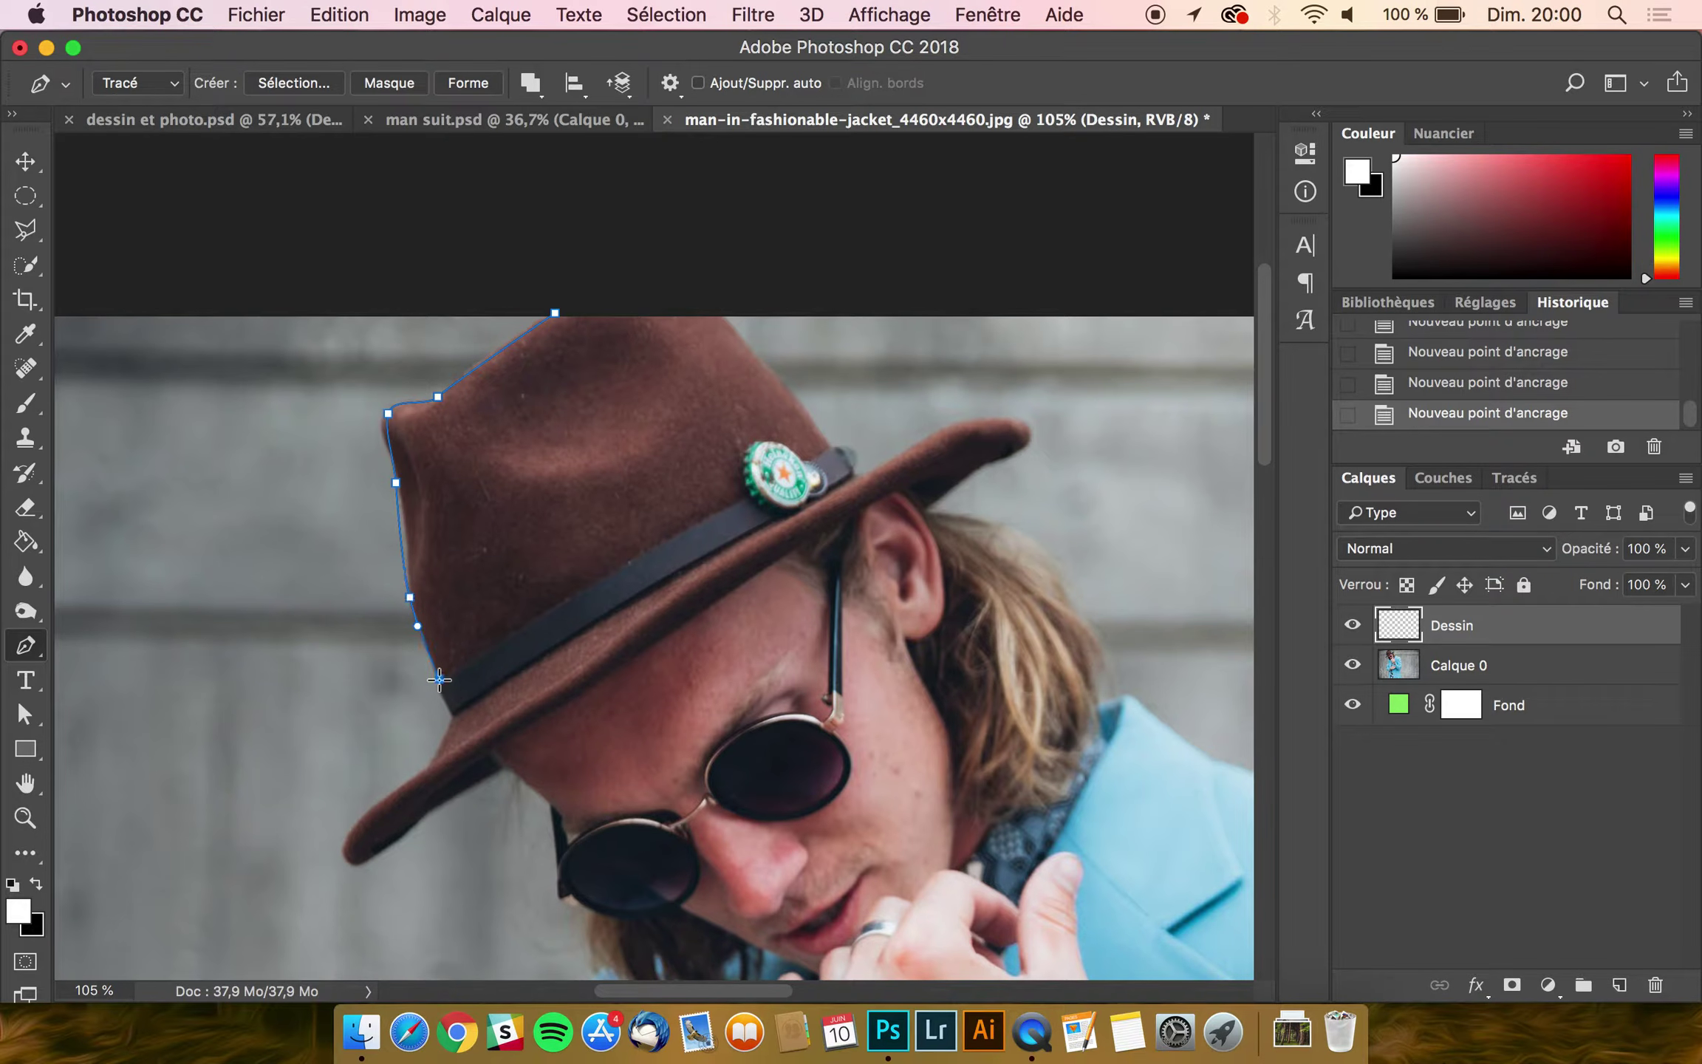
Step: Step back to the crown's upper-left corner point and retrace the crown's left edge more precisely down to the hatband
left_click(1555, 361)
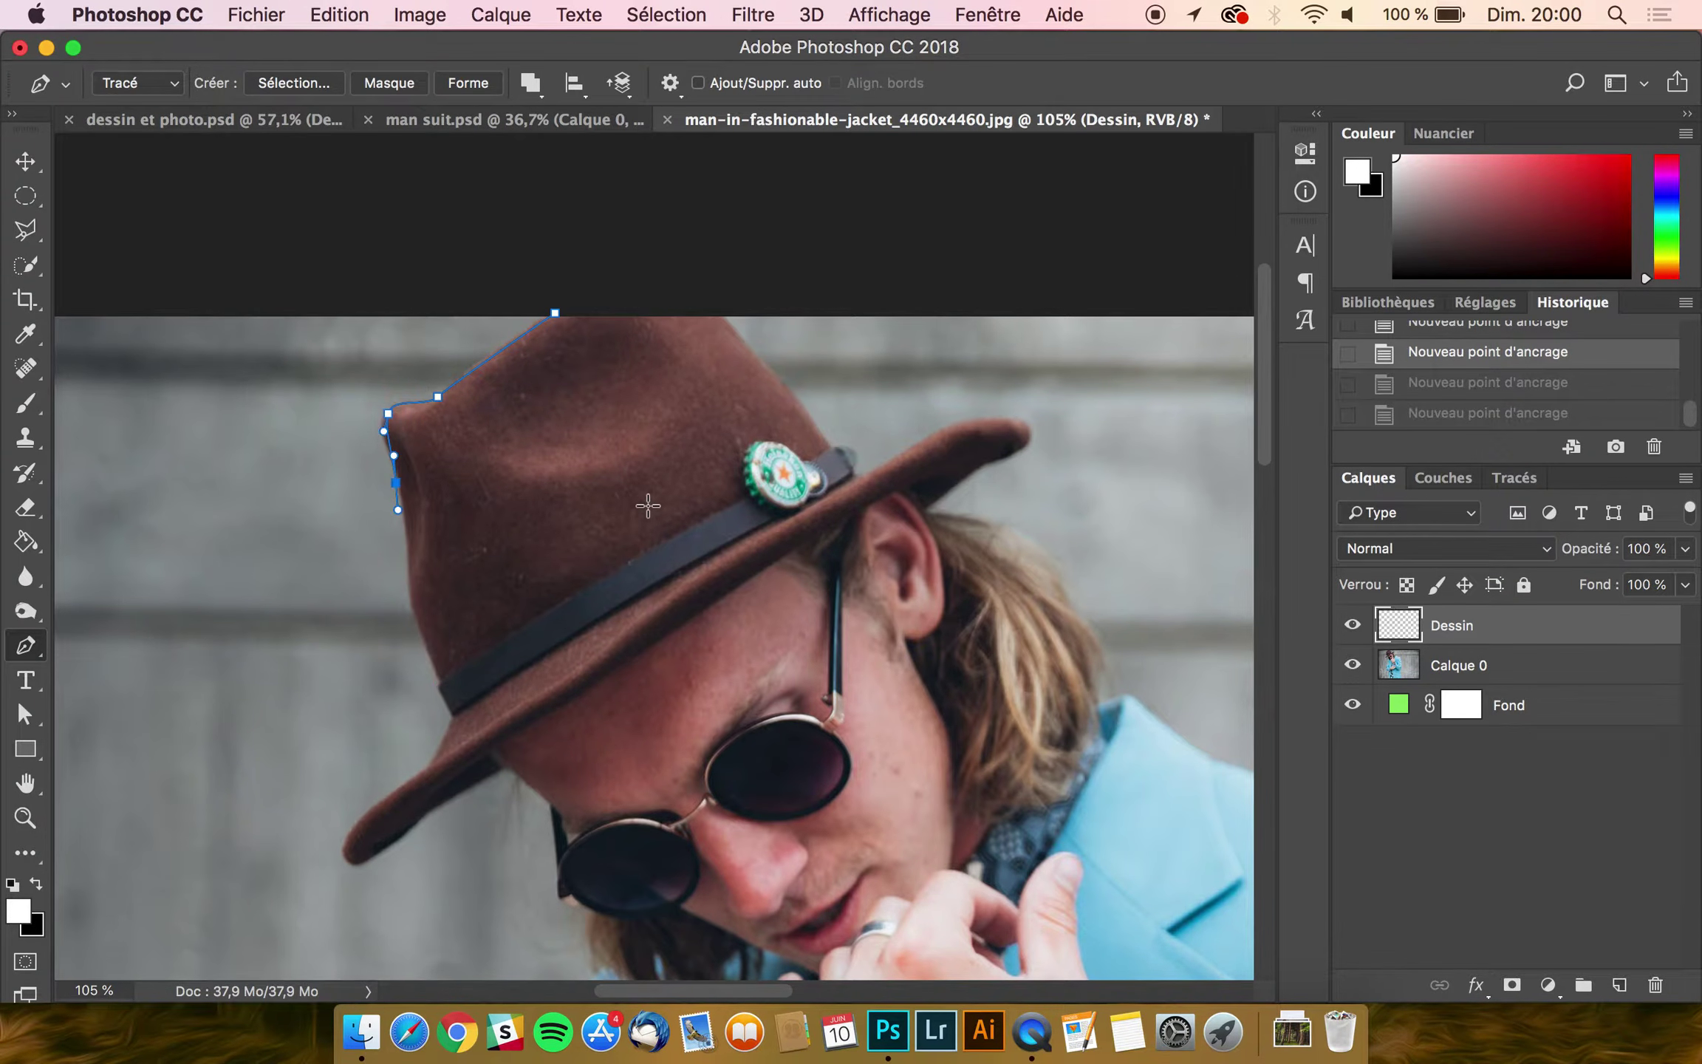
scroll(645, 497, "up", 2)
left_click(1485, 334)
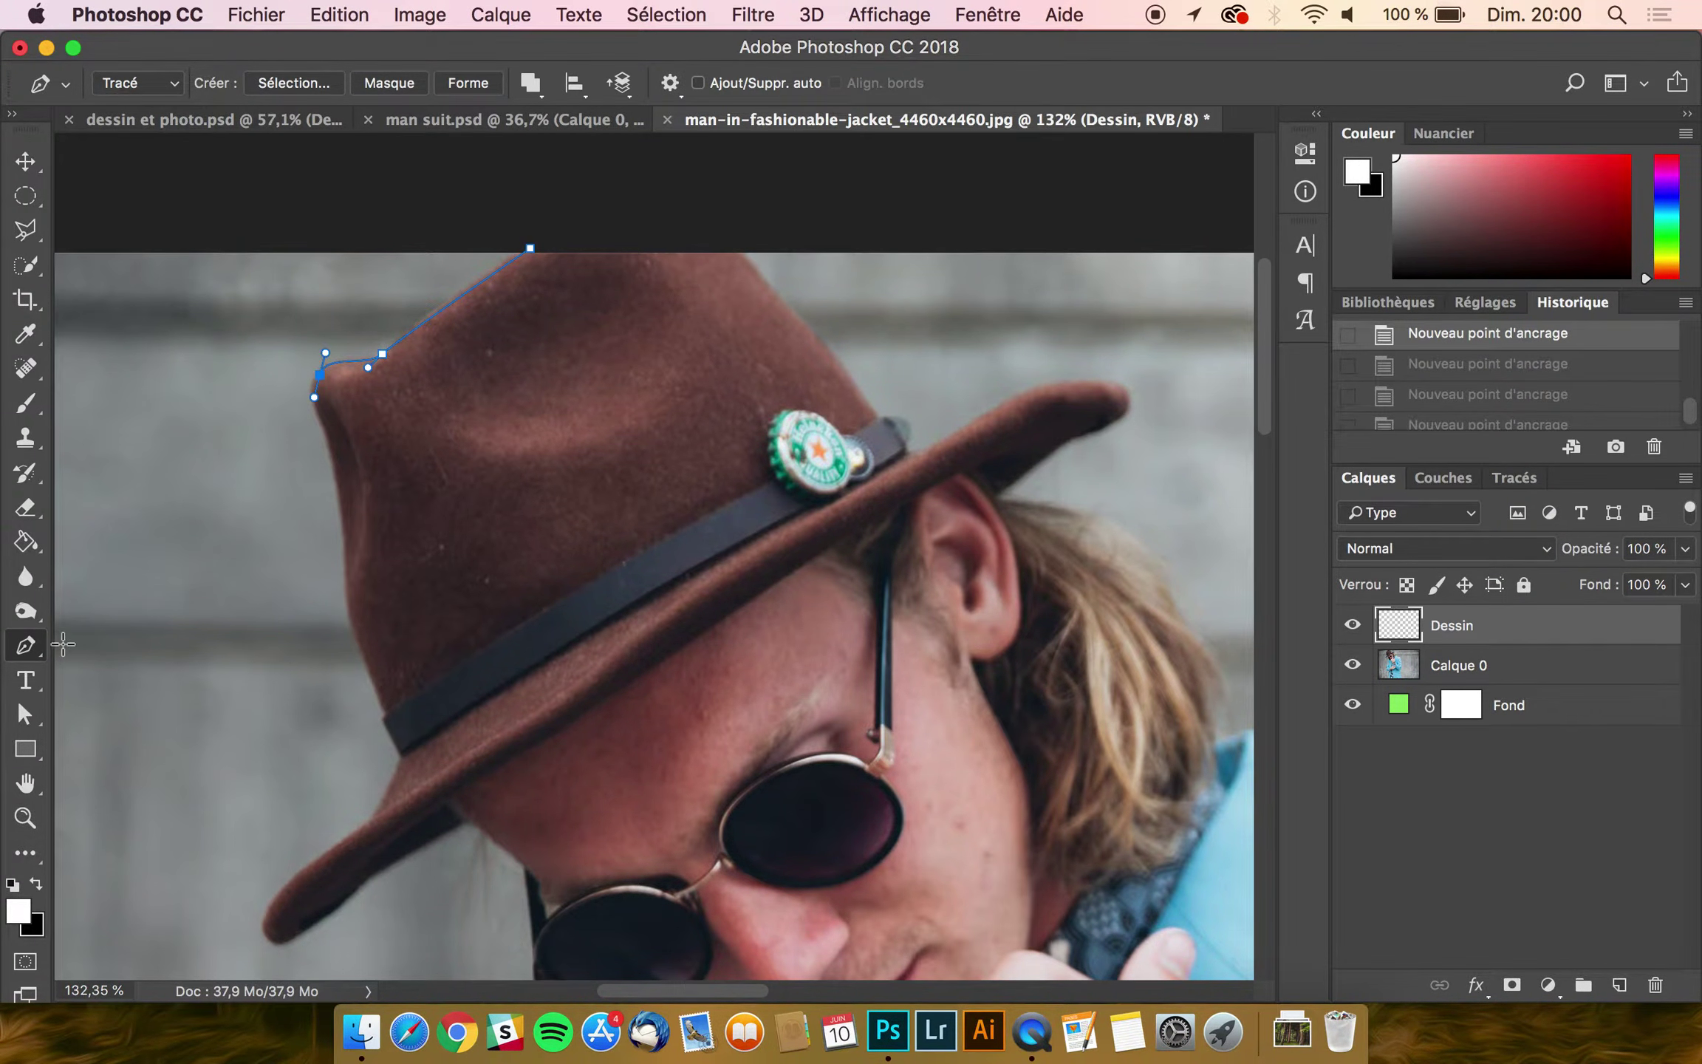
scroll(68, 644, "up", 2)
scroll(68, 644, "left", 3)
left_click_drag(325, 405, 326, 414)
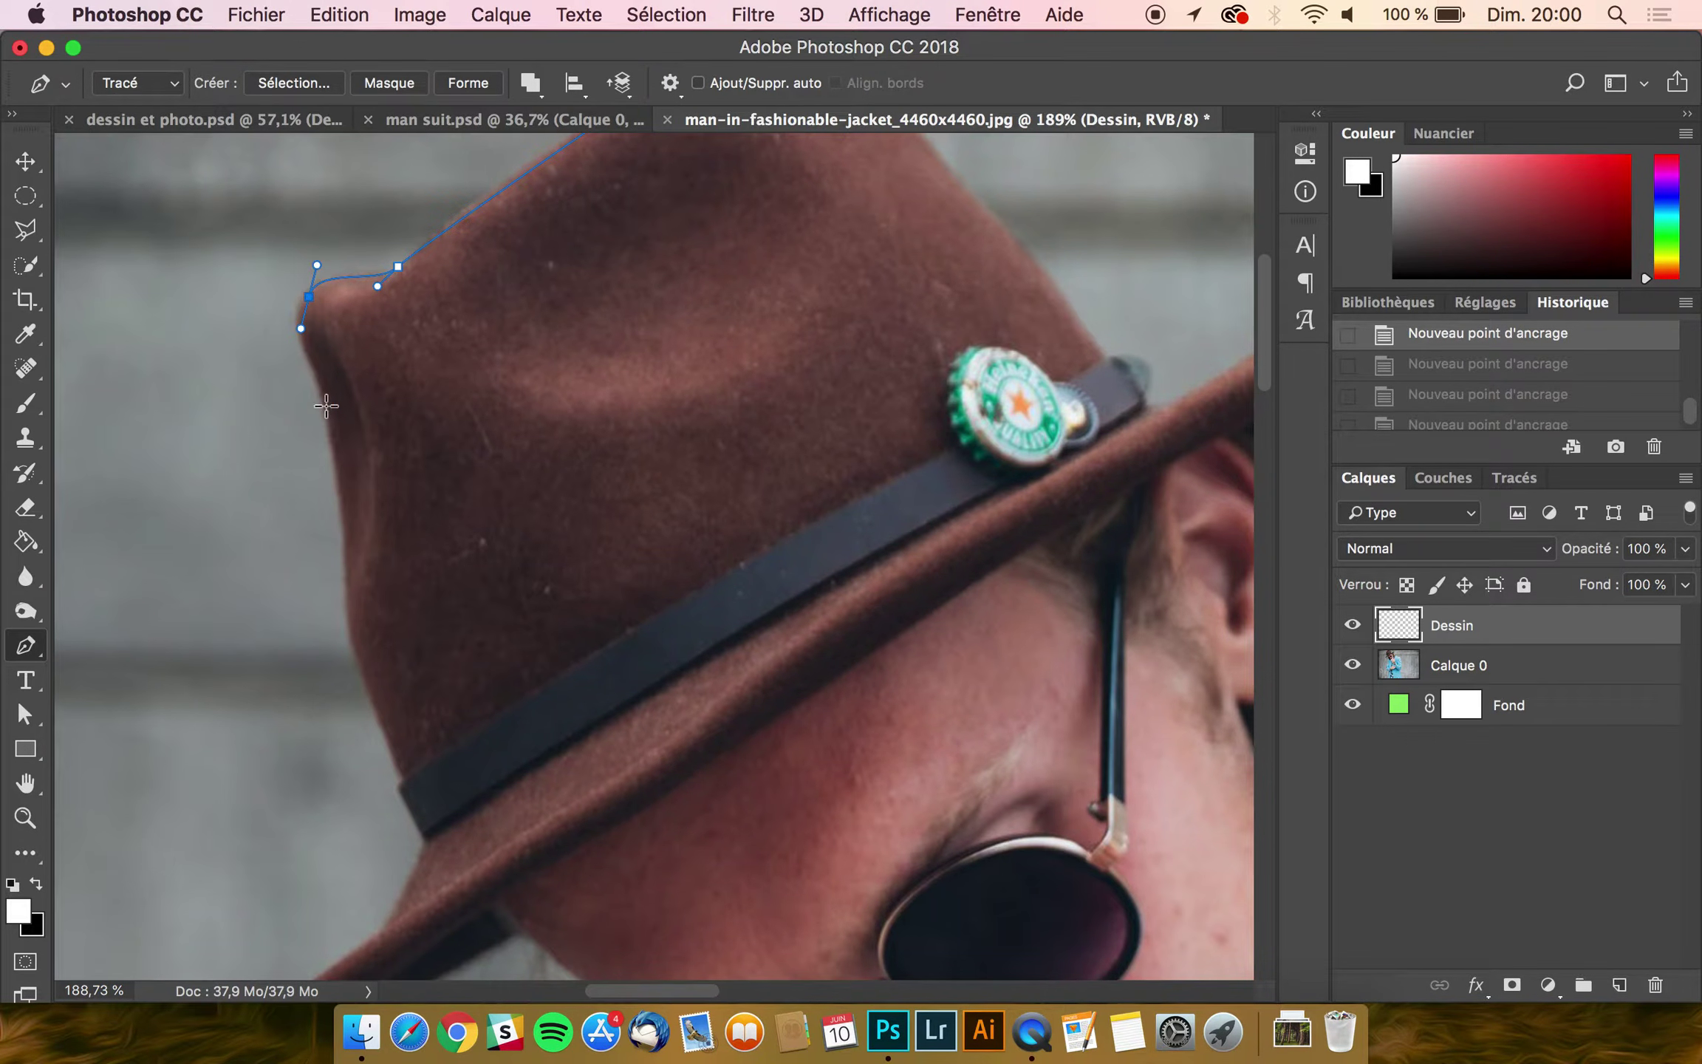
left_click(330, 446)
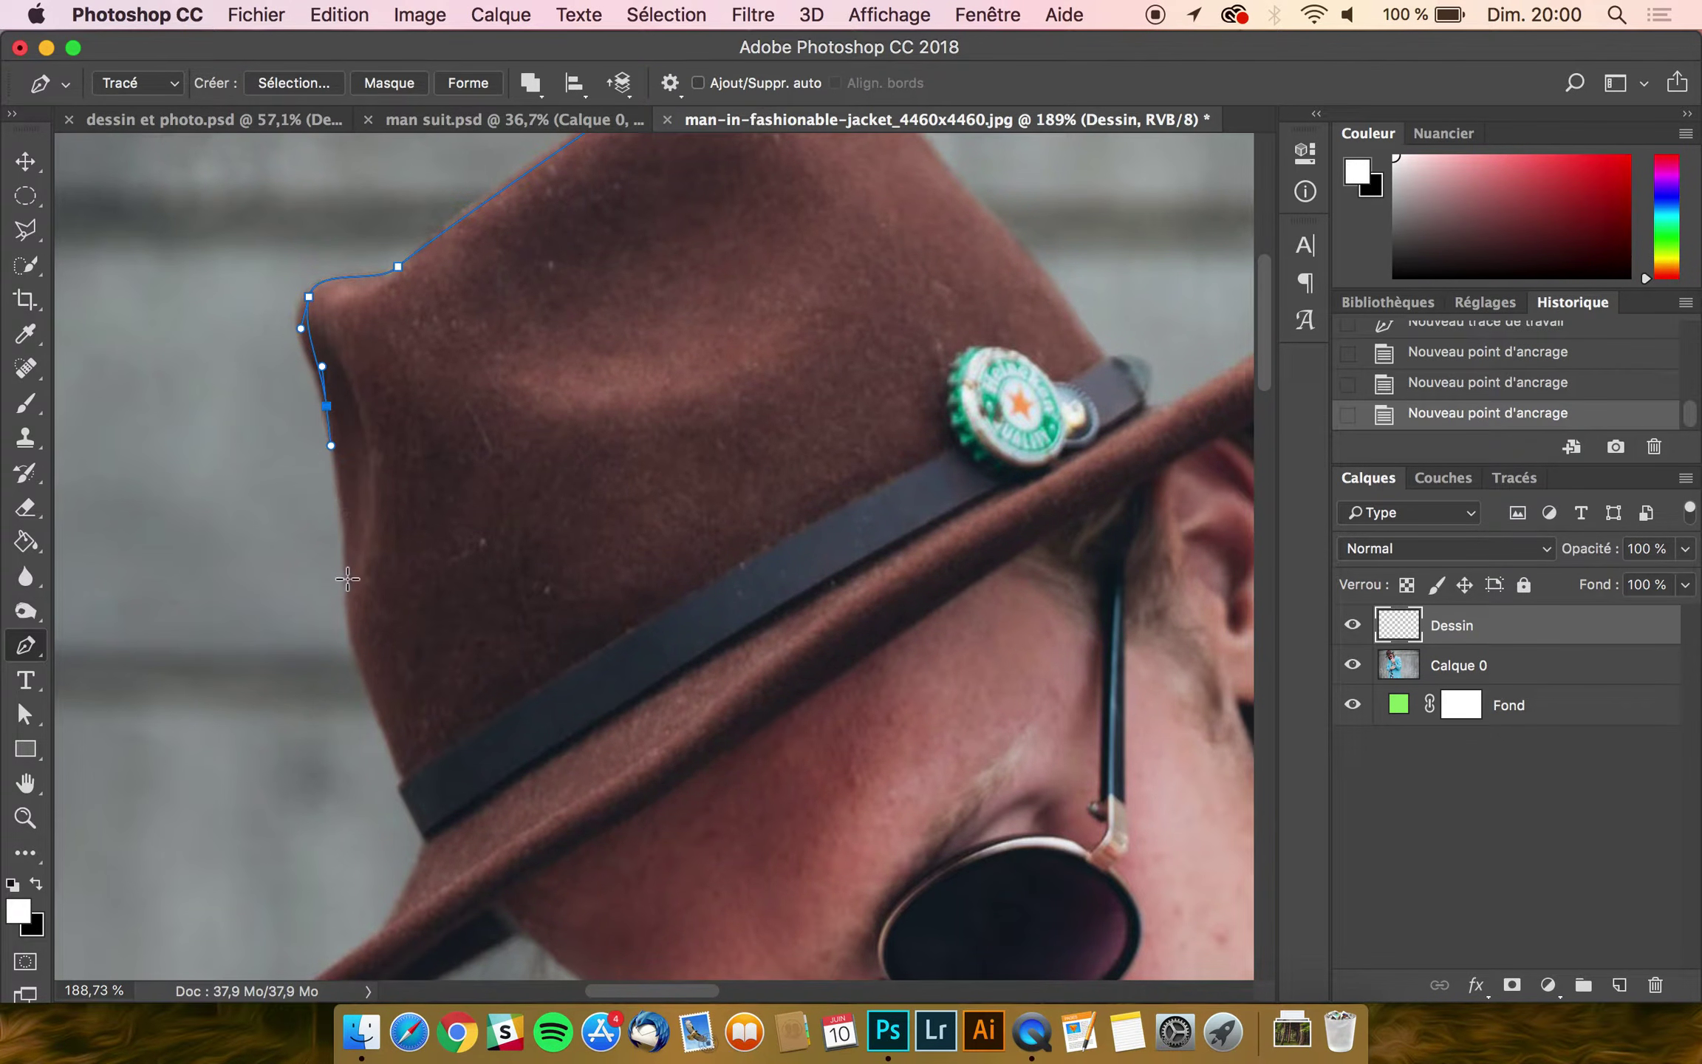
left_click_drag(343, 581, 345, 622)
left_click_drag(401, 771, 420, 811)
key("Escape")
Step: Trace the hatband's upper edge, left end and lower edge with pen paths starting at the bottle-cap badge
left_click(959, 446)
left_click_drag(399, 788, 427, 841)
left_click(400, 790, "alt")
key("Return")
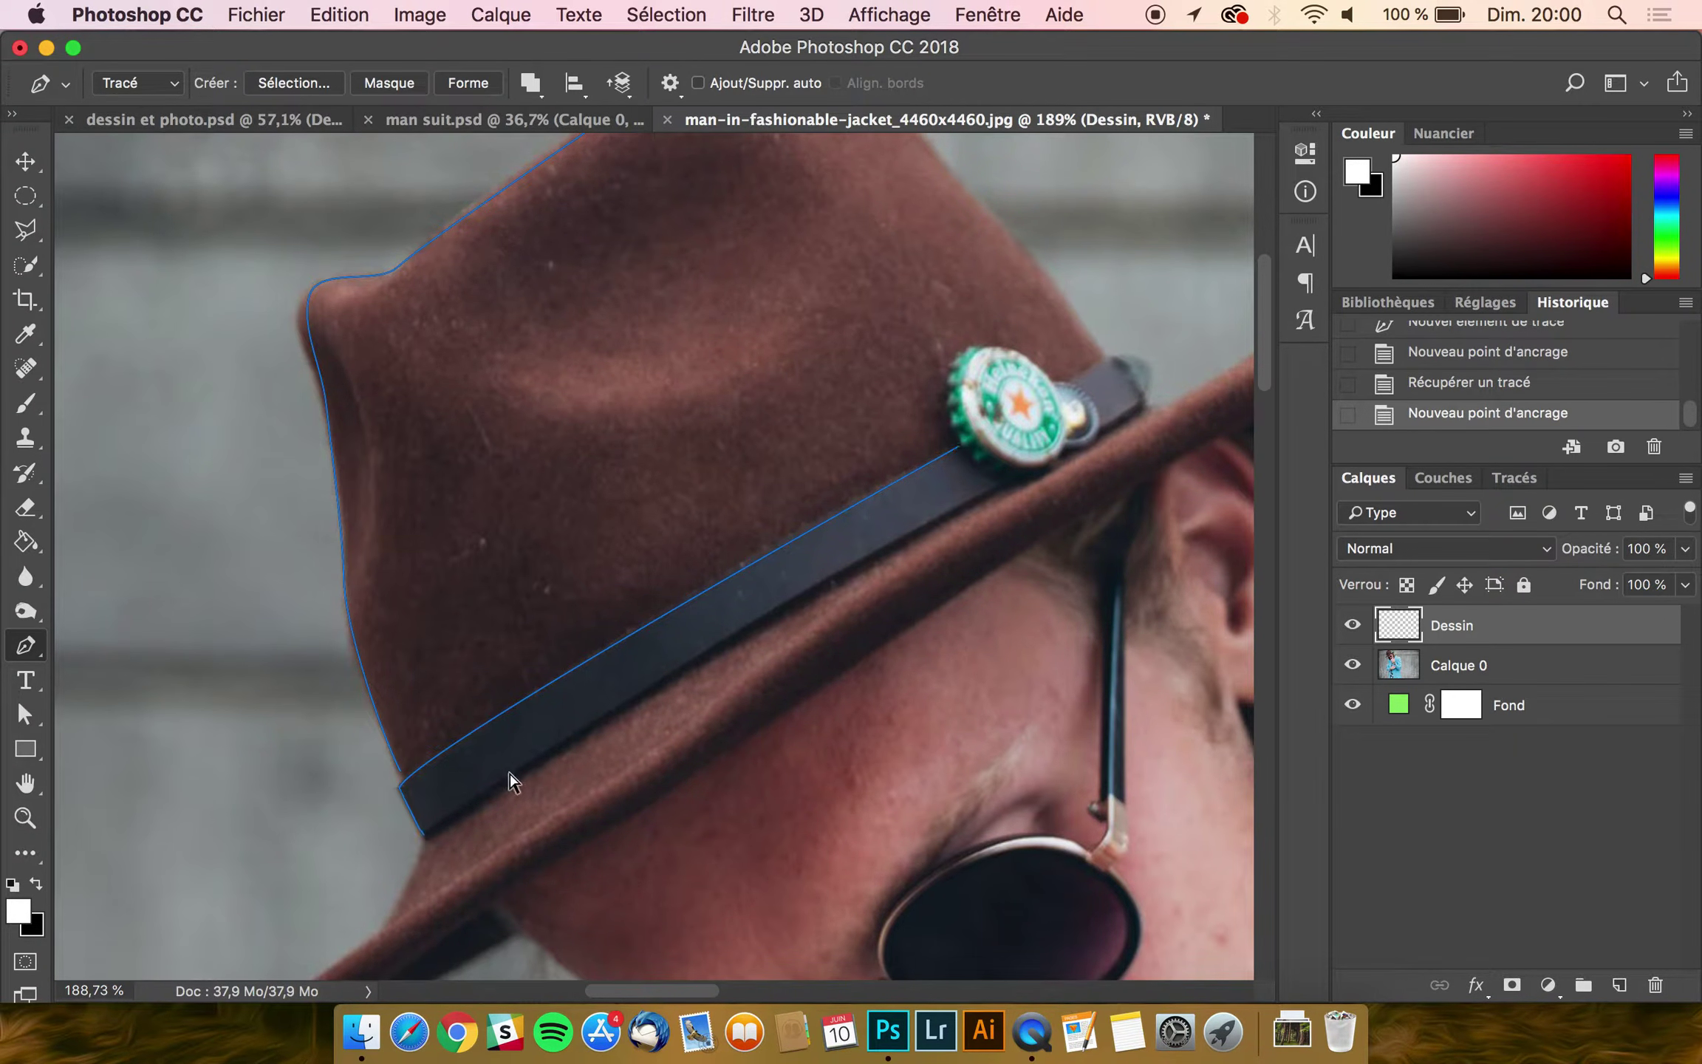
left_click(1006, 484)
left_click_drag(424, 835, 399, 848)
key("Return")
Step: Start a brim path at the hatband's lower-left corner and curve it onto the upper edge of the left brim
scroll(520, 834, "down", 5)
scroll(520, 835, "left", 4)
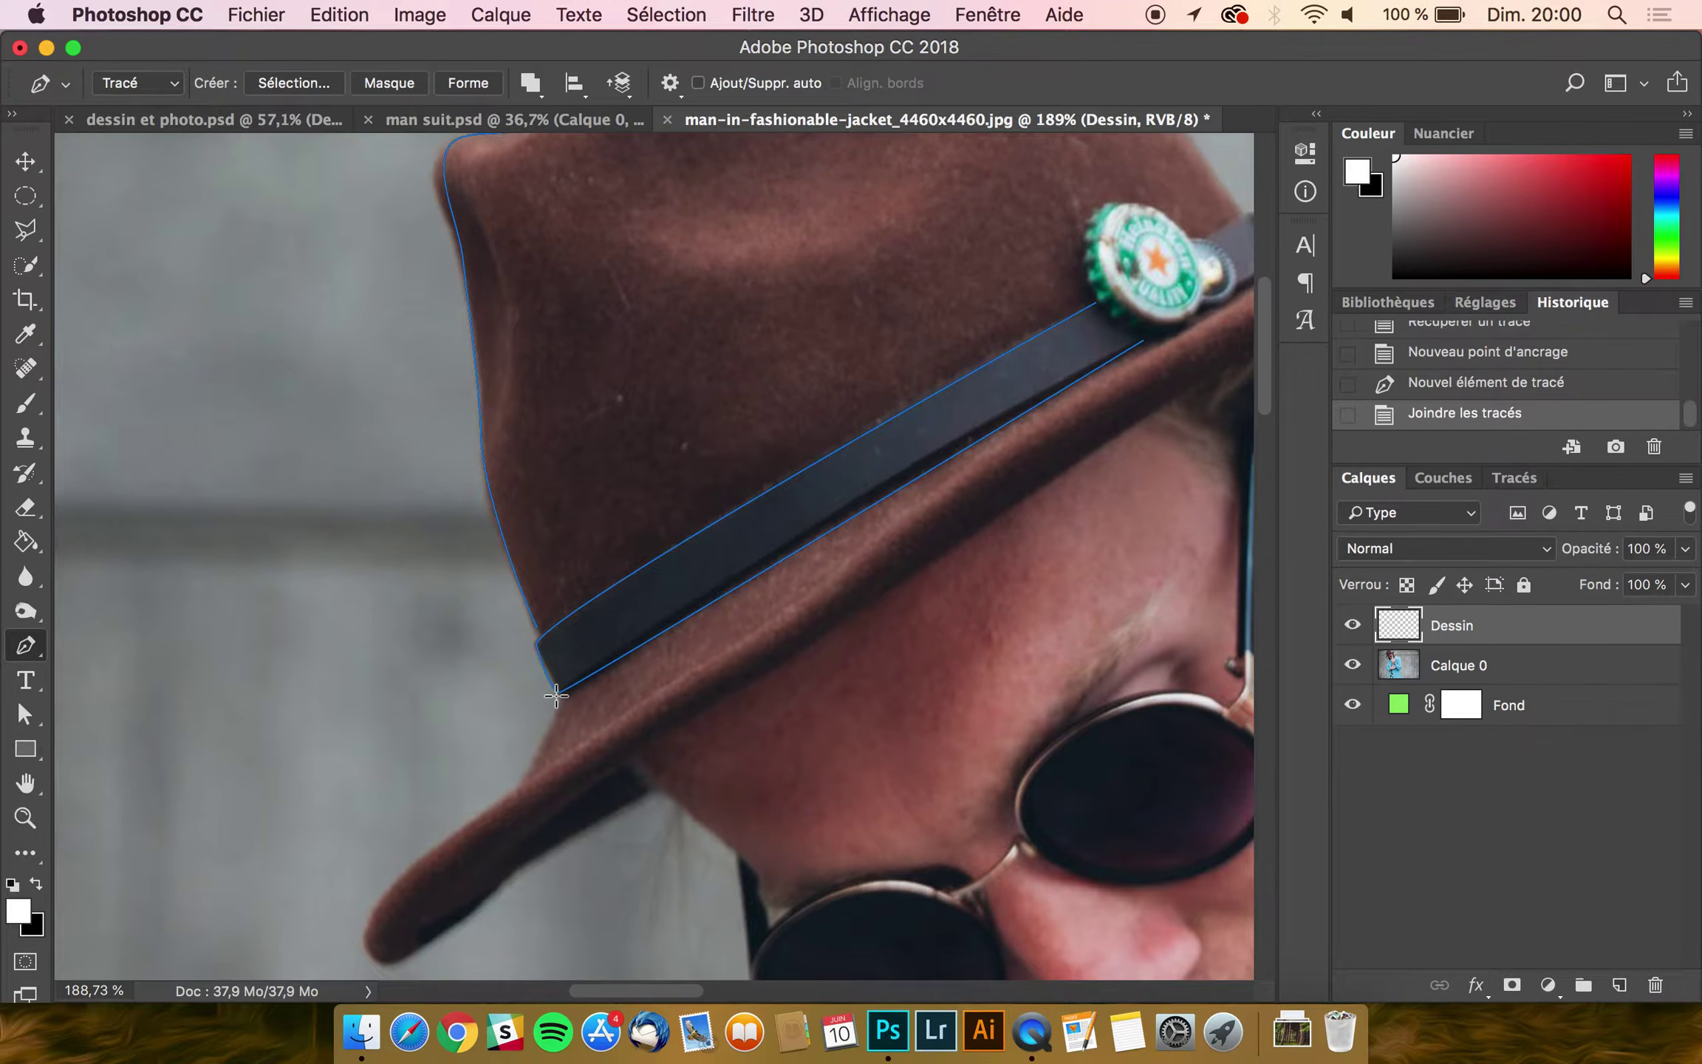
scroll(555, 694, "up", 5)
scroll(554, 694, "down", 5)
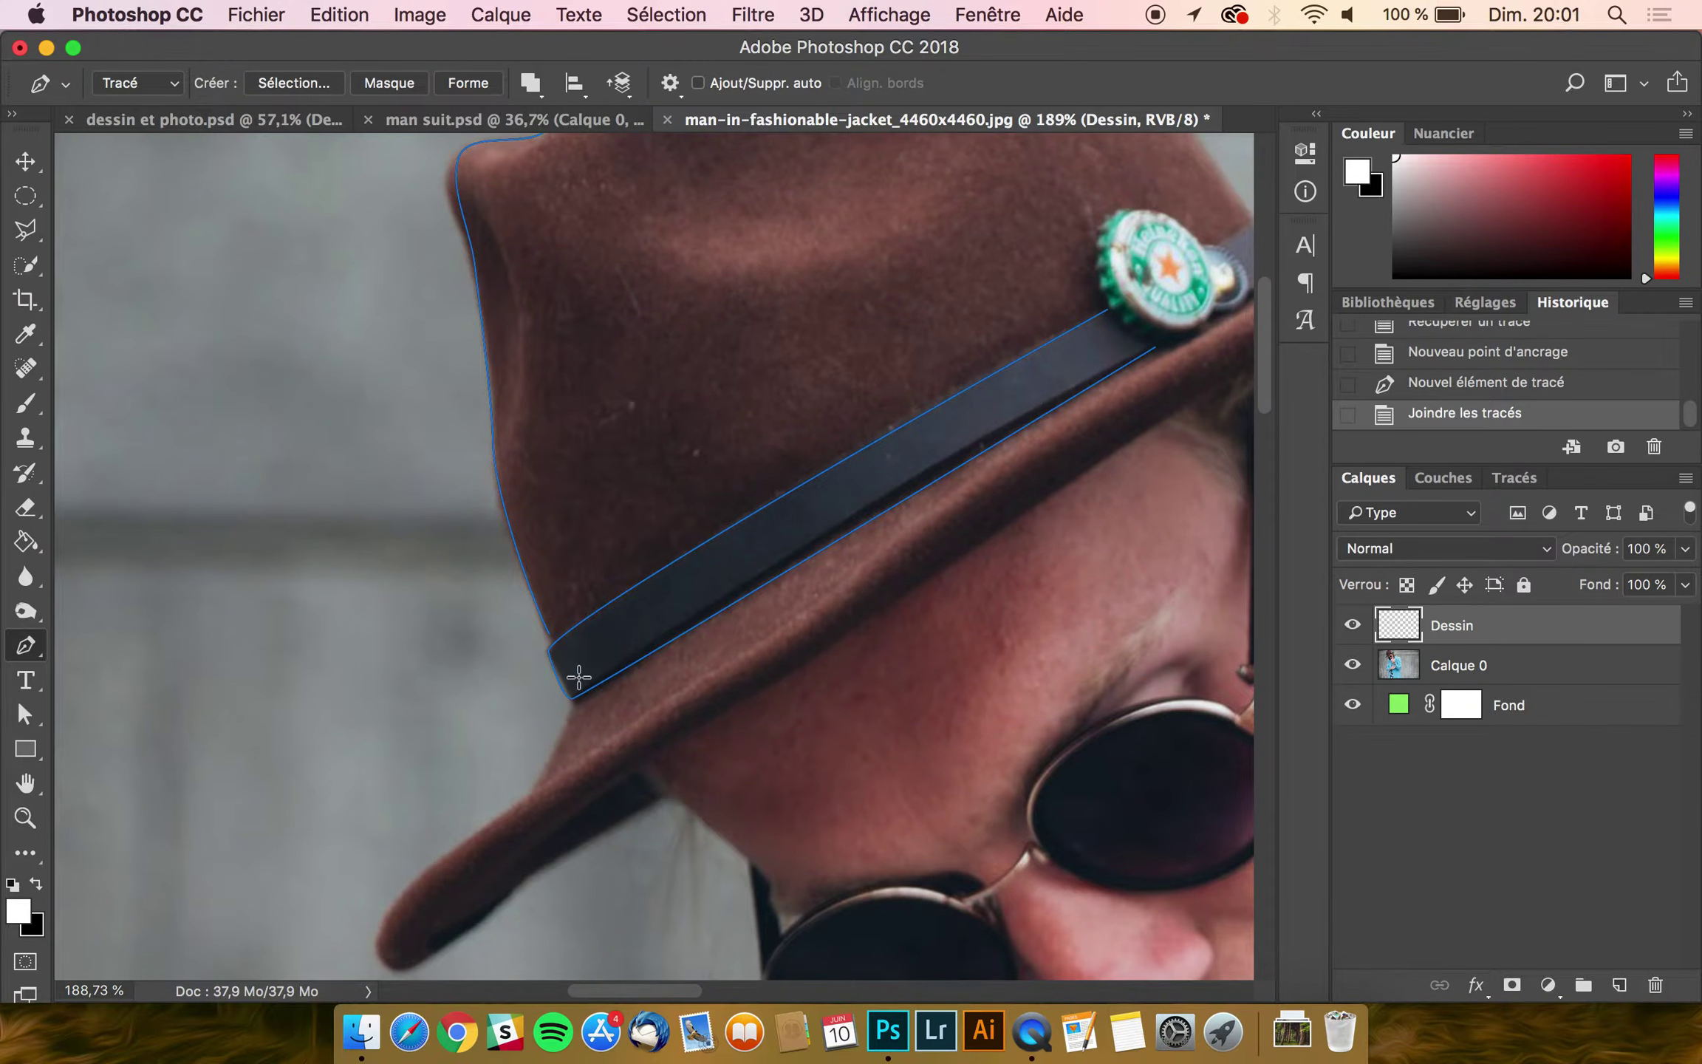
left_click(569, 700)
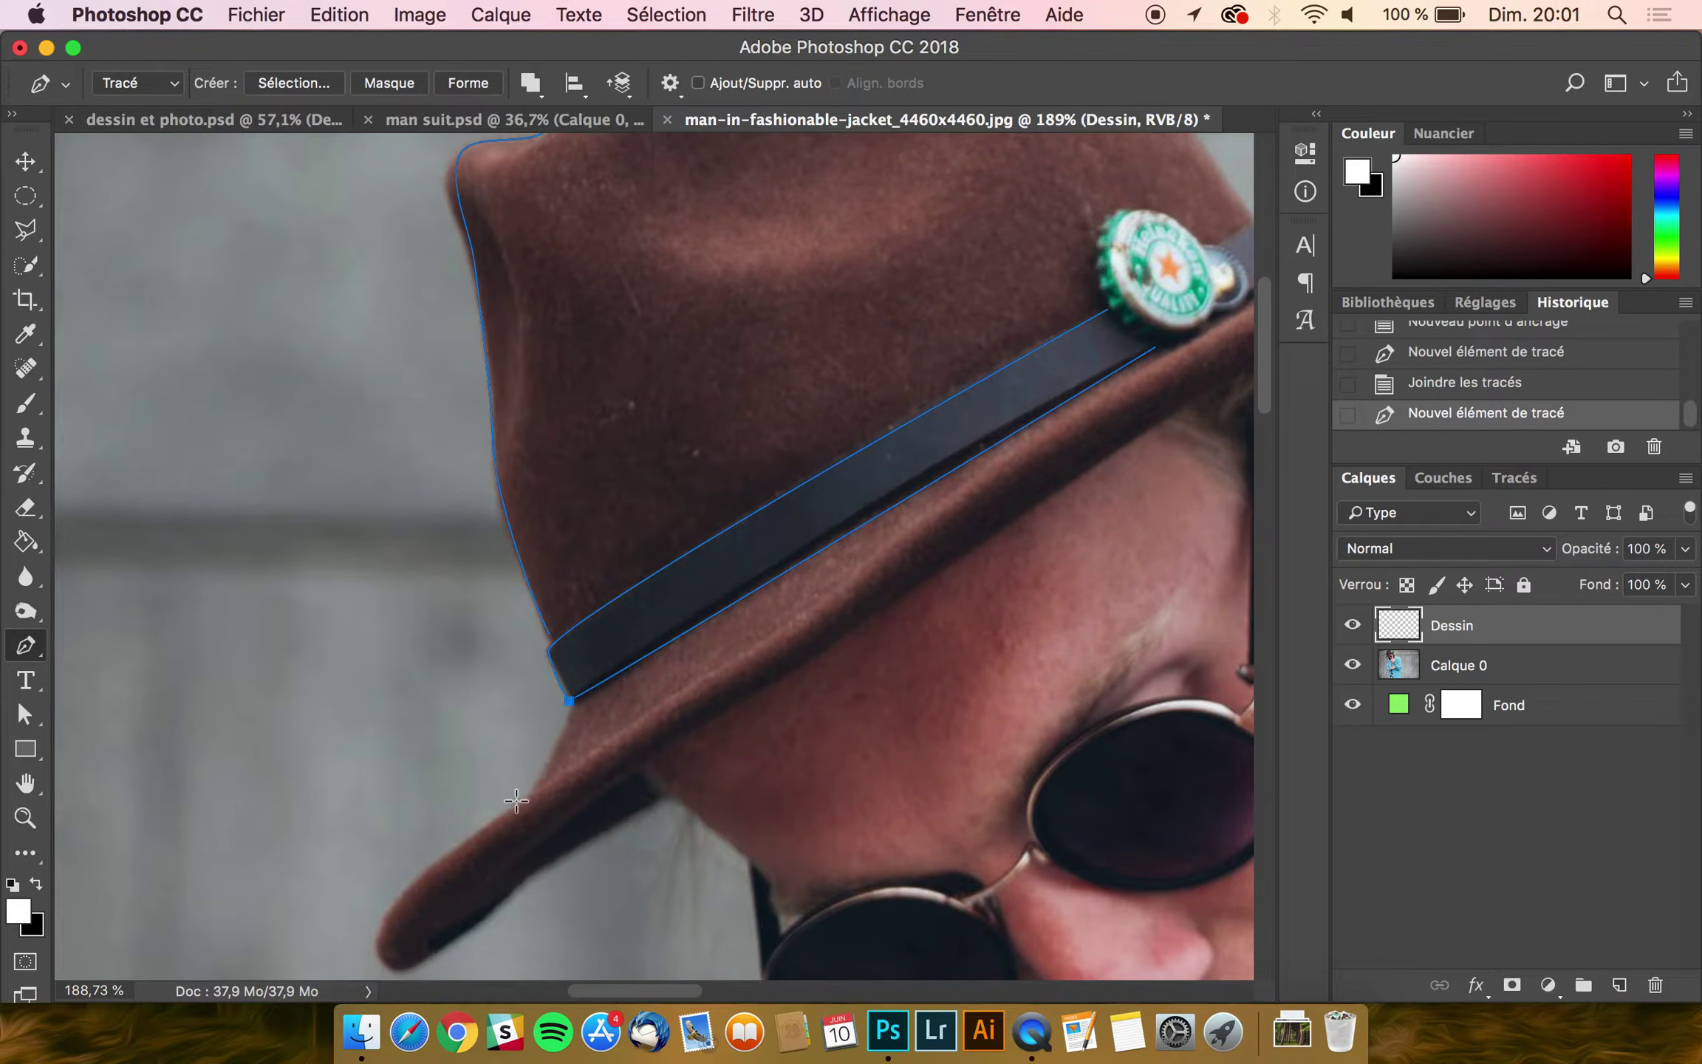
left_click_drag(400, 896, 258, 987)
key("super+z")
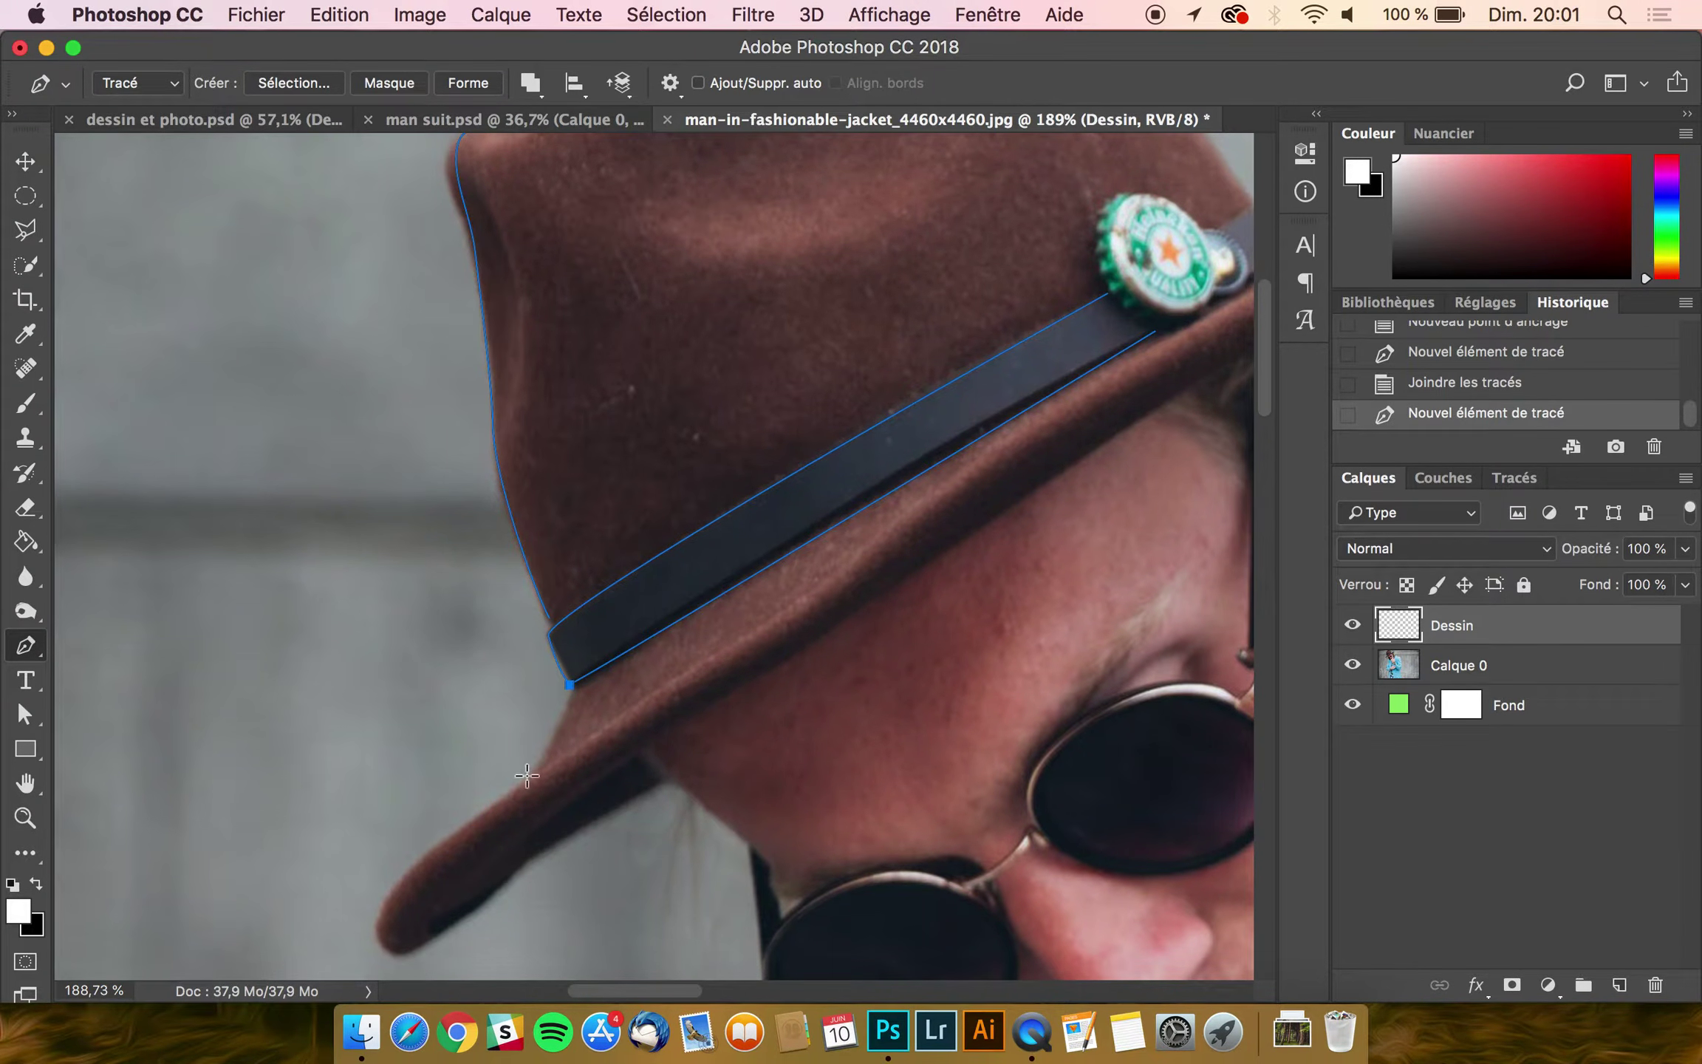
left_click_drag(526, 777, 493, 799)
scroll(488, 801, "down", 2)
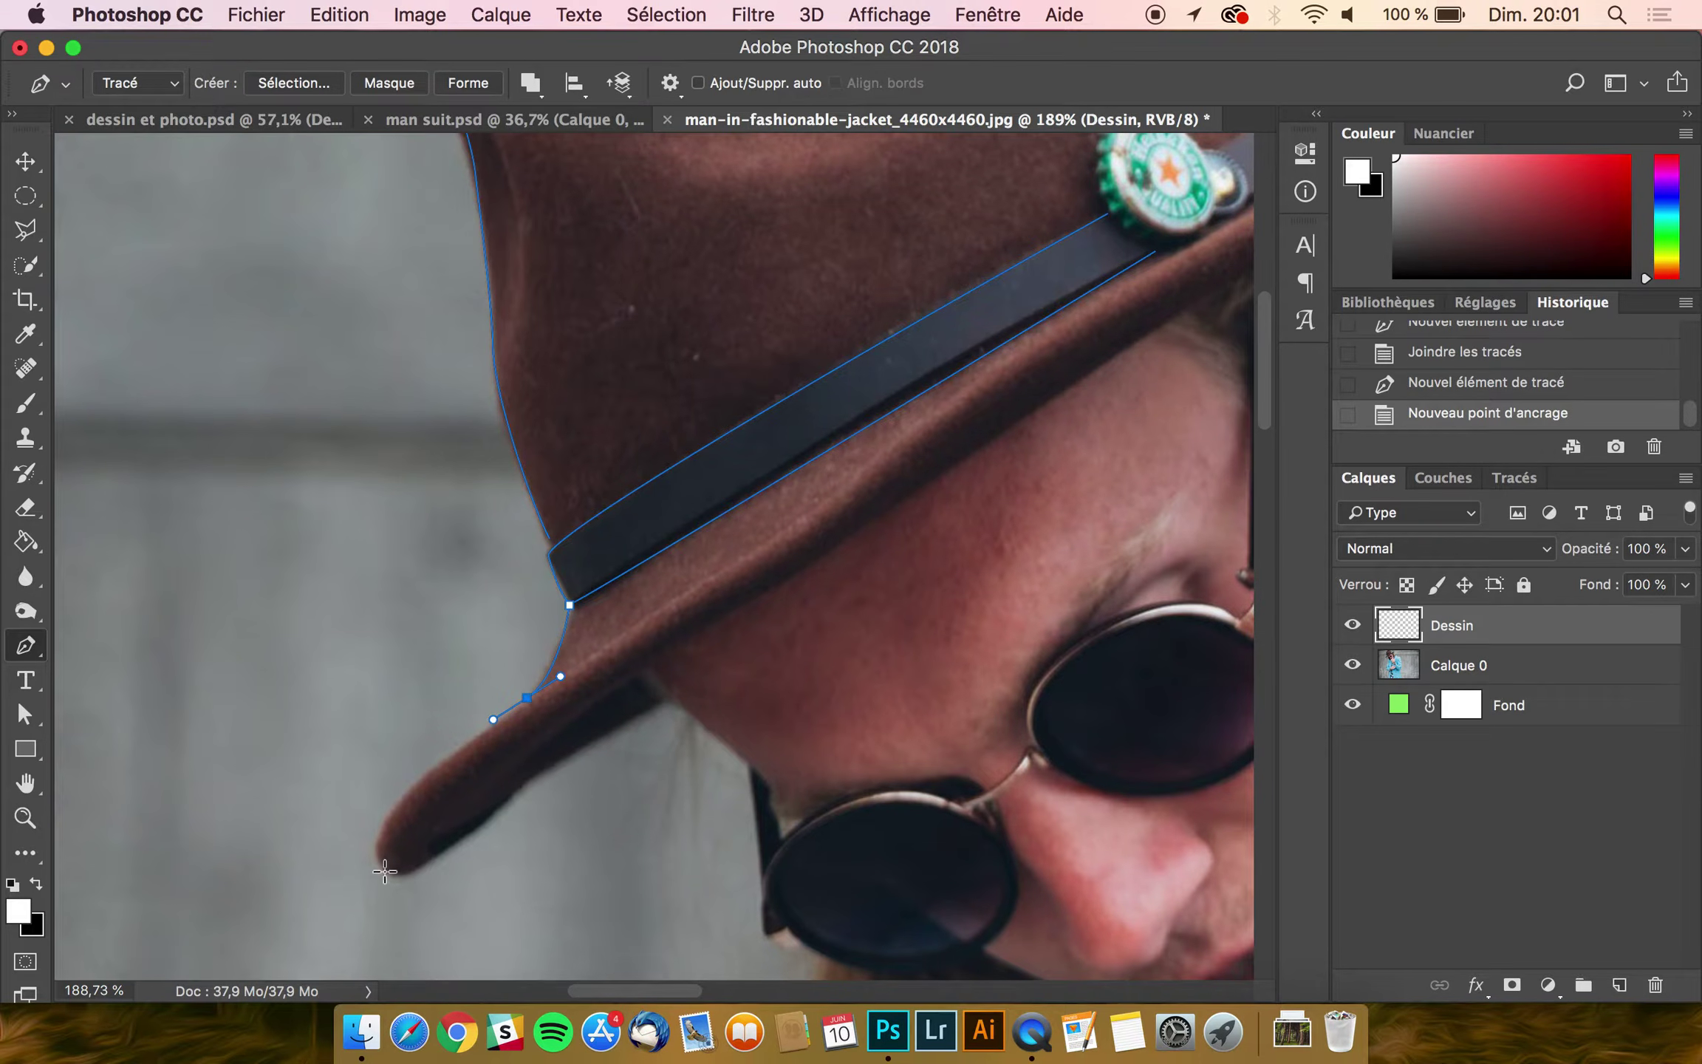
Step: Continue the brim path around the left tip, shorten the tip's outgoing handle, and follow the underside to the forehead
left_click_drag(386, 874, 440, 907)
key("super+z")
key("super+z")
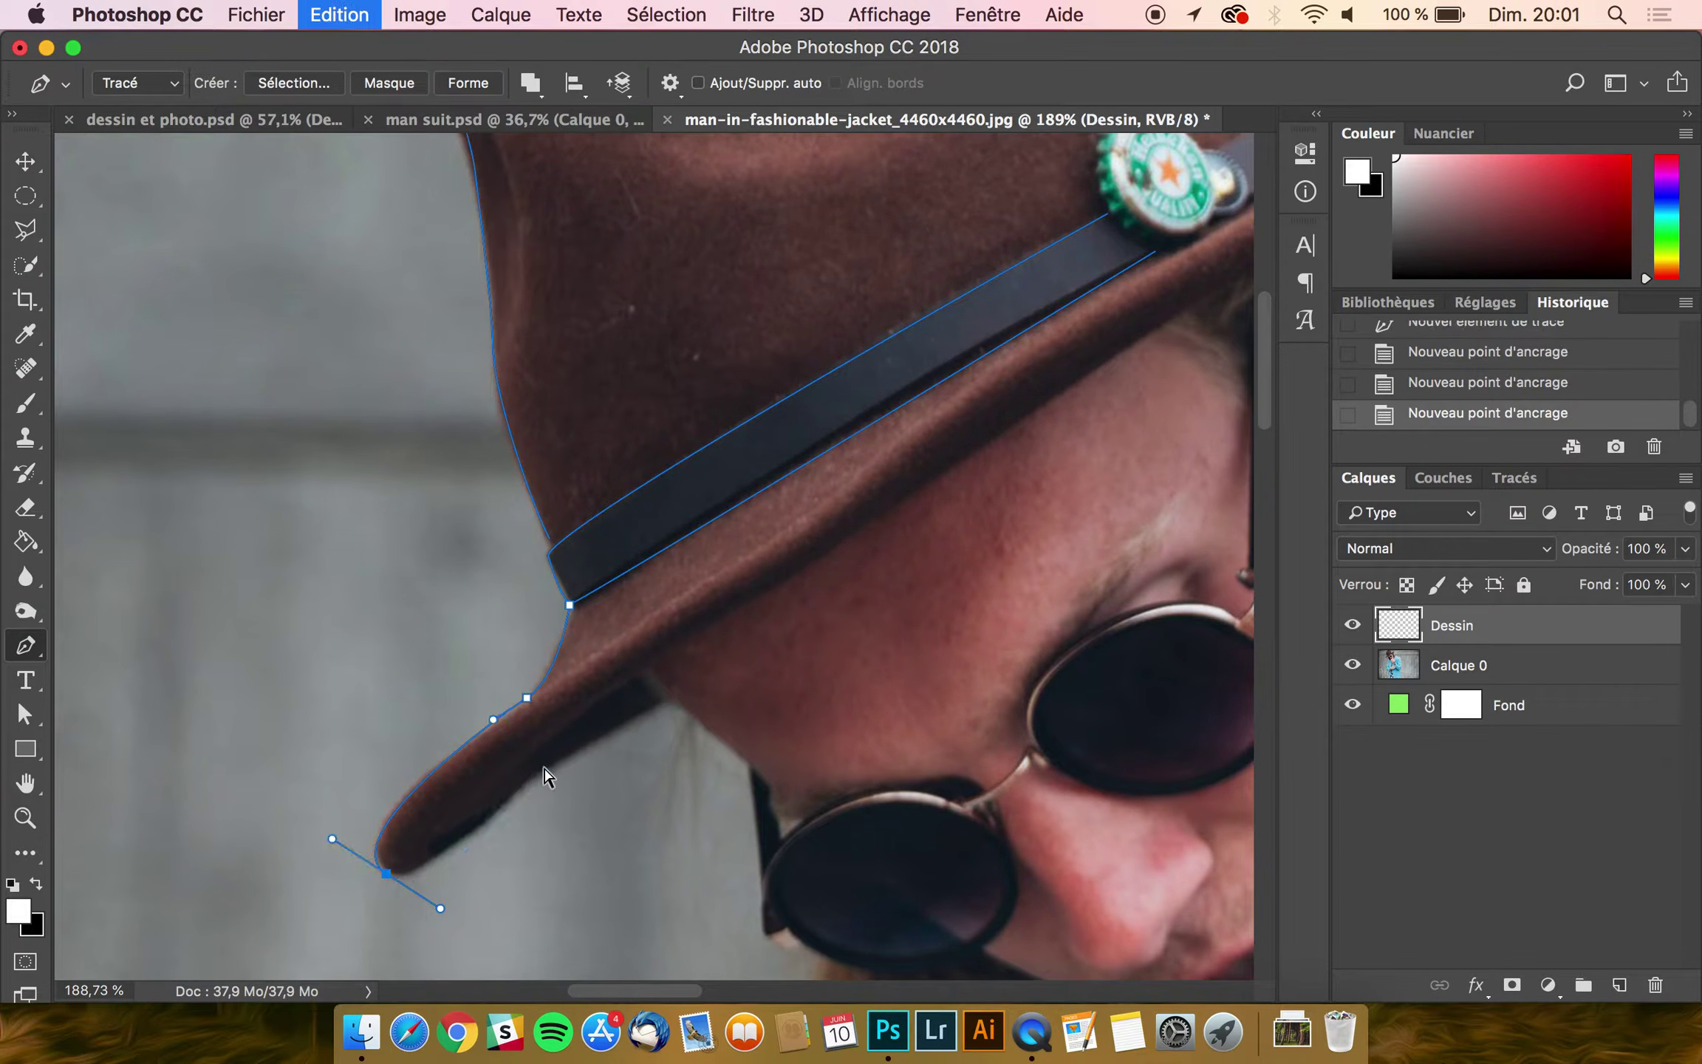
left_click_drag(411, 888, 412, 891)
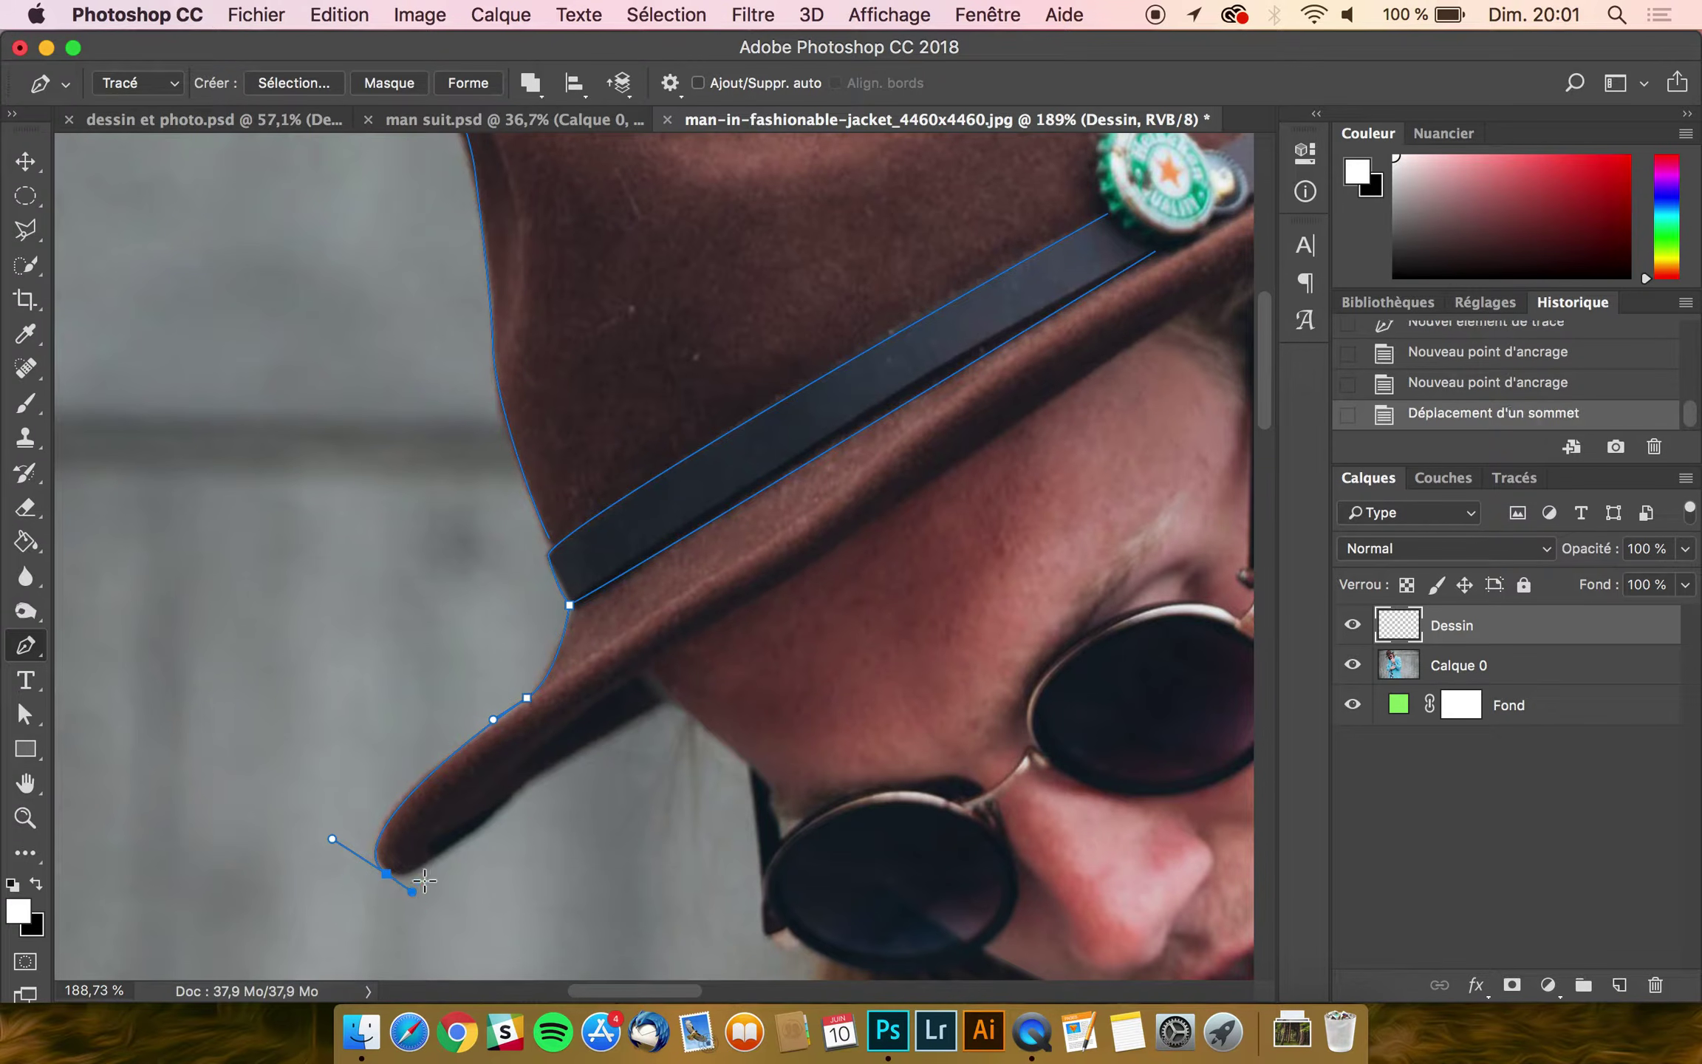
left_click_drag(520, 784, 542, 766)
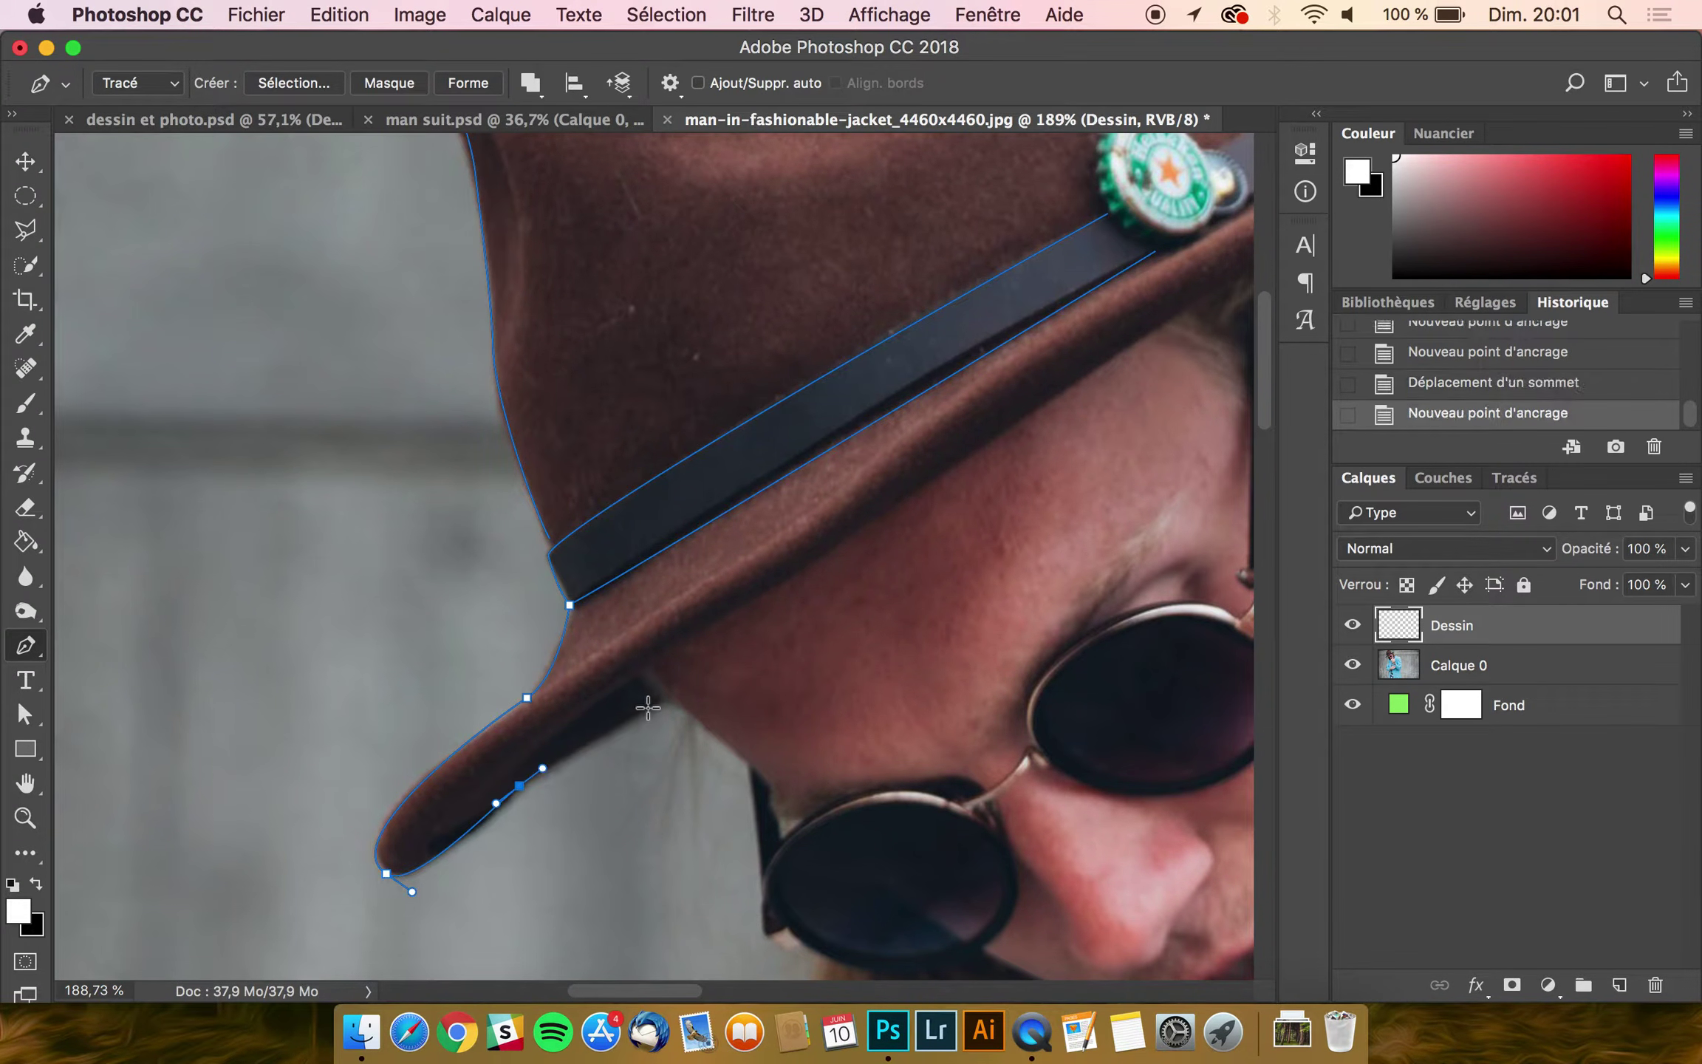
left_click_drag(664, 699, 695, 693)
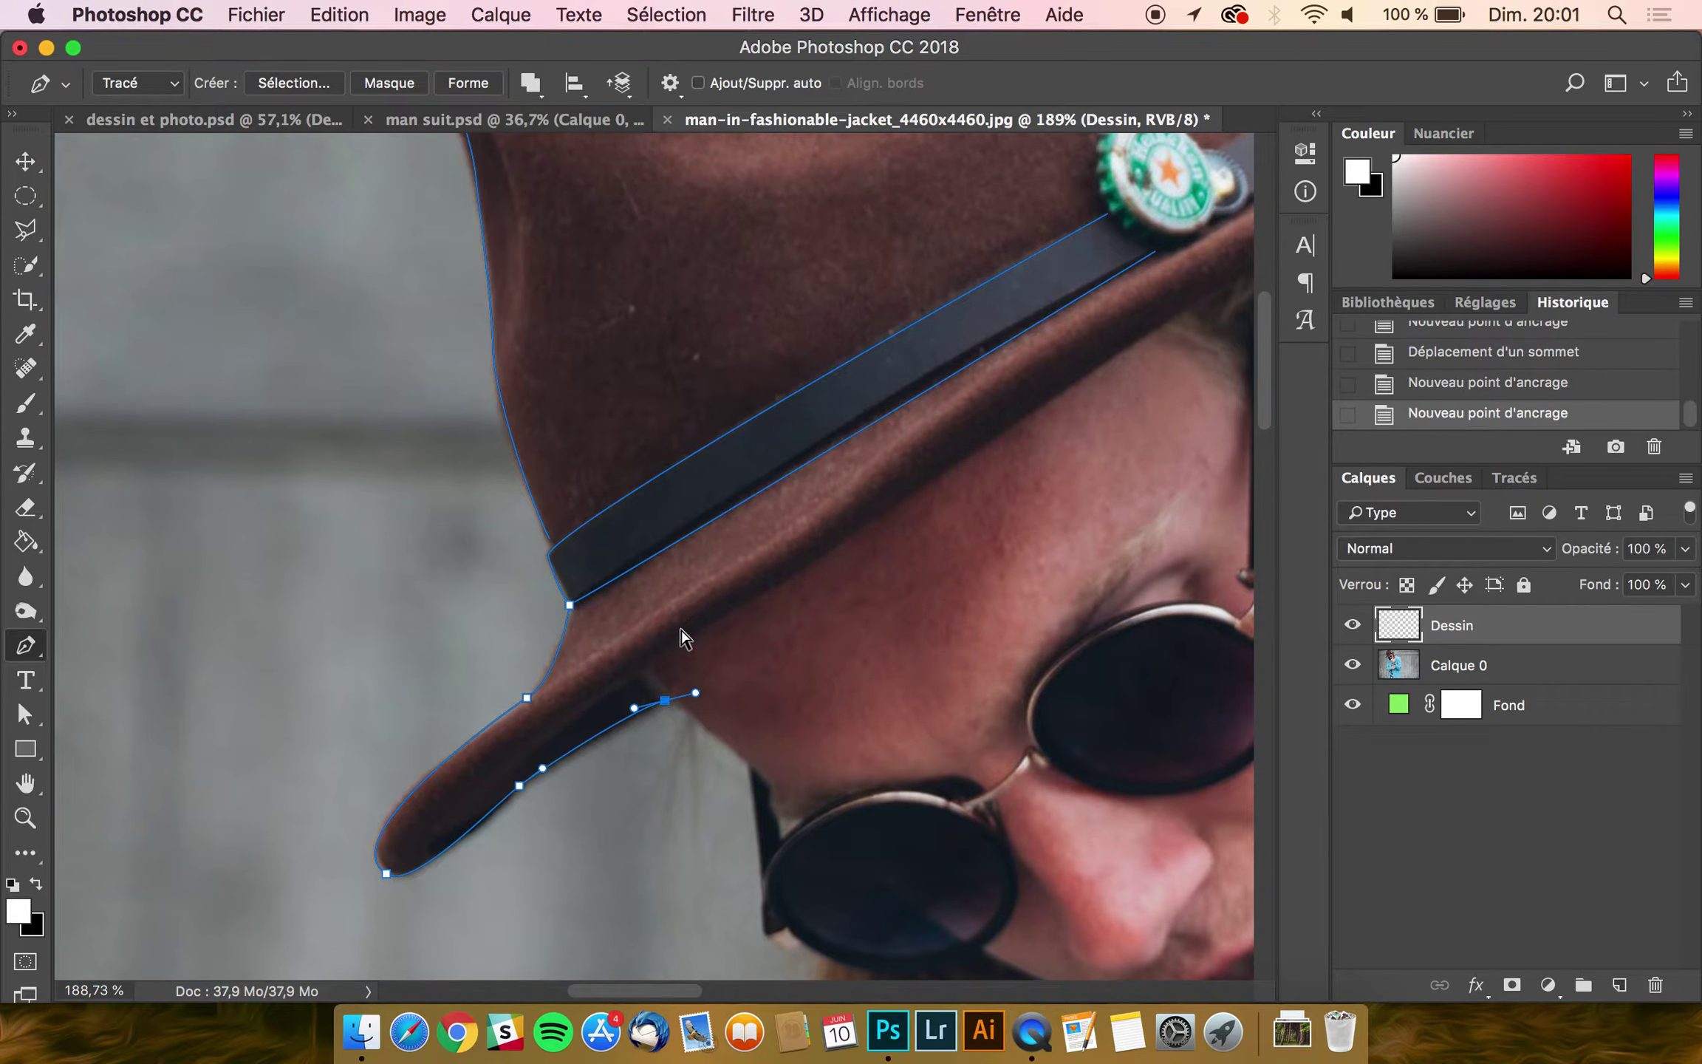
left_click(699, 623, "super")
Step: Trace the hat crown's right edge from the photo's upper border down to the hatband with a curved path
scroll(639, 673, "up", 2)
scroll(639, 672, "right", 3)
scroll(801, 603, "up", 5)
scroll(801, 604, "right", 5)
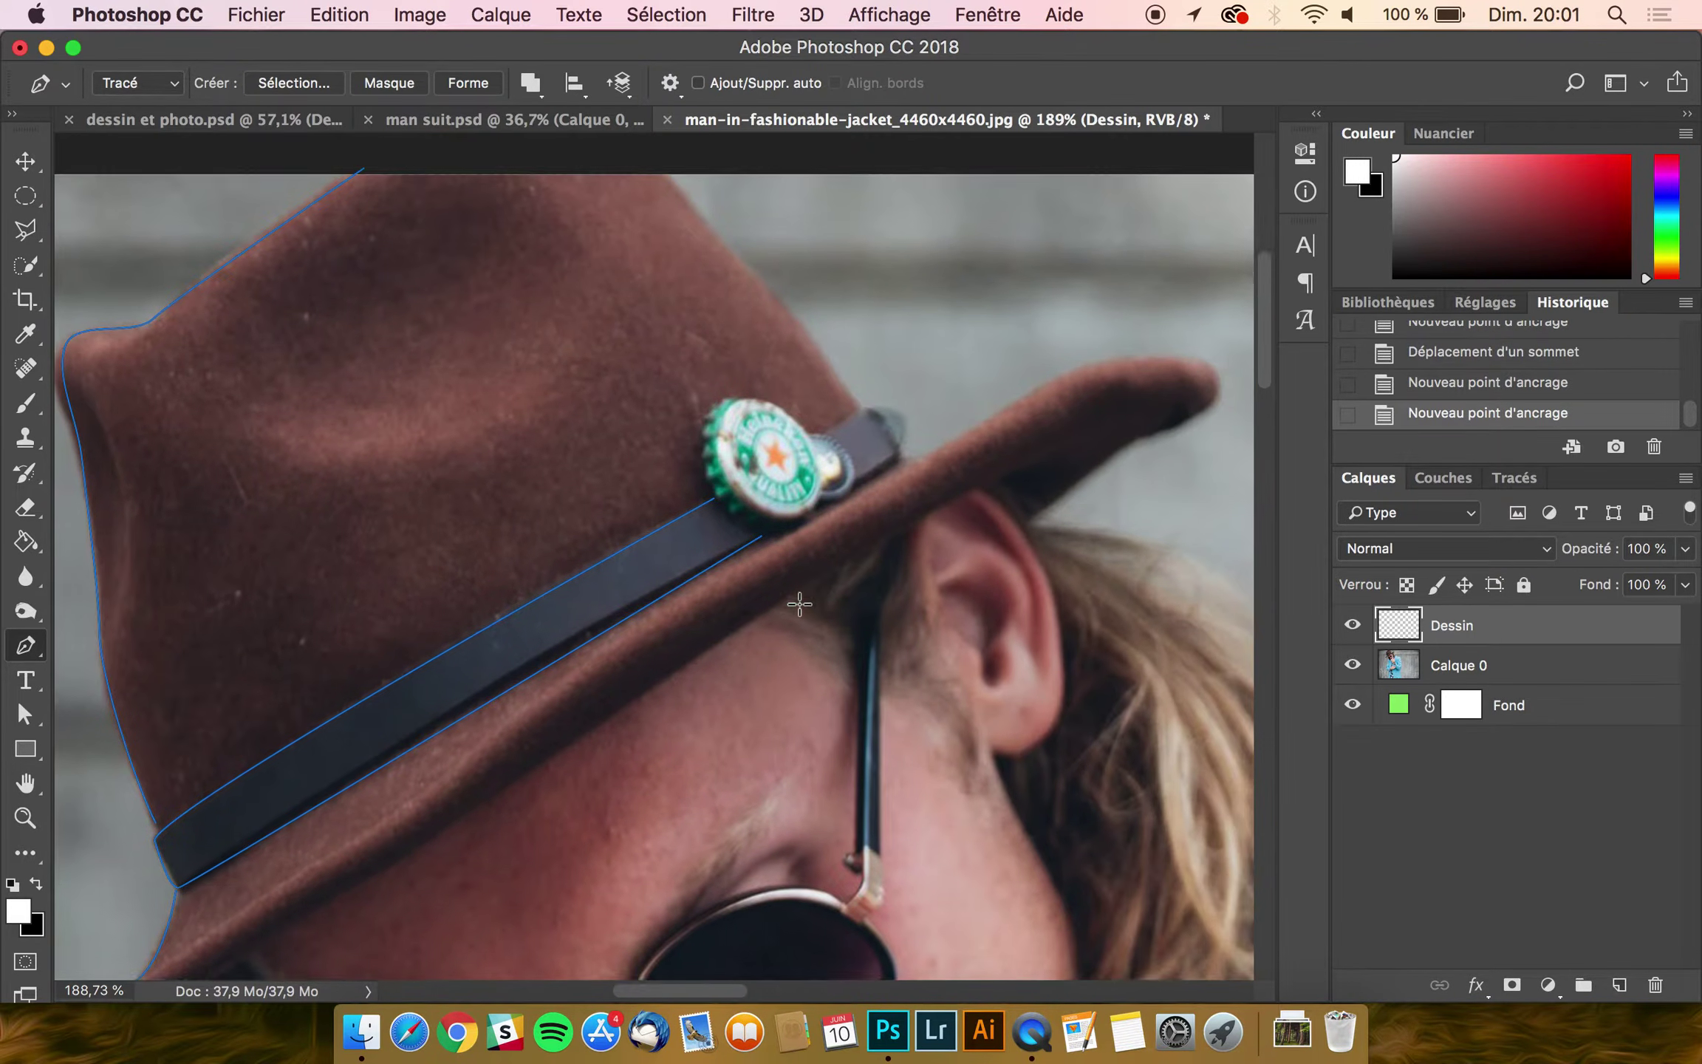
left_click(660, 261)
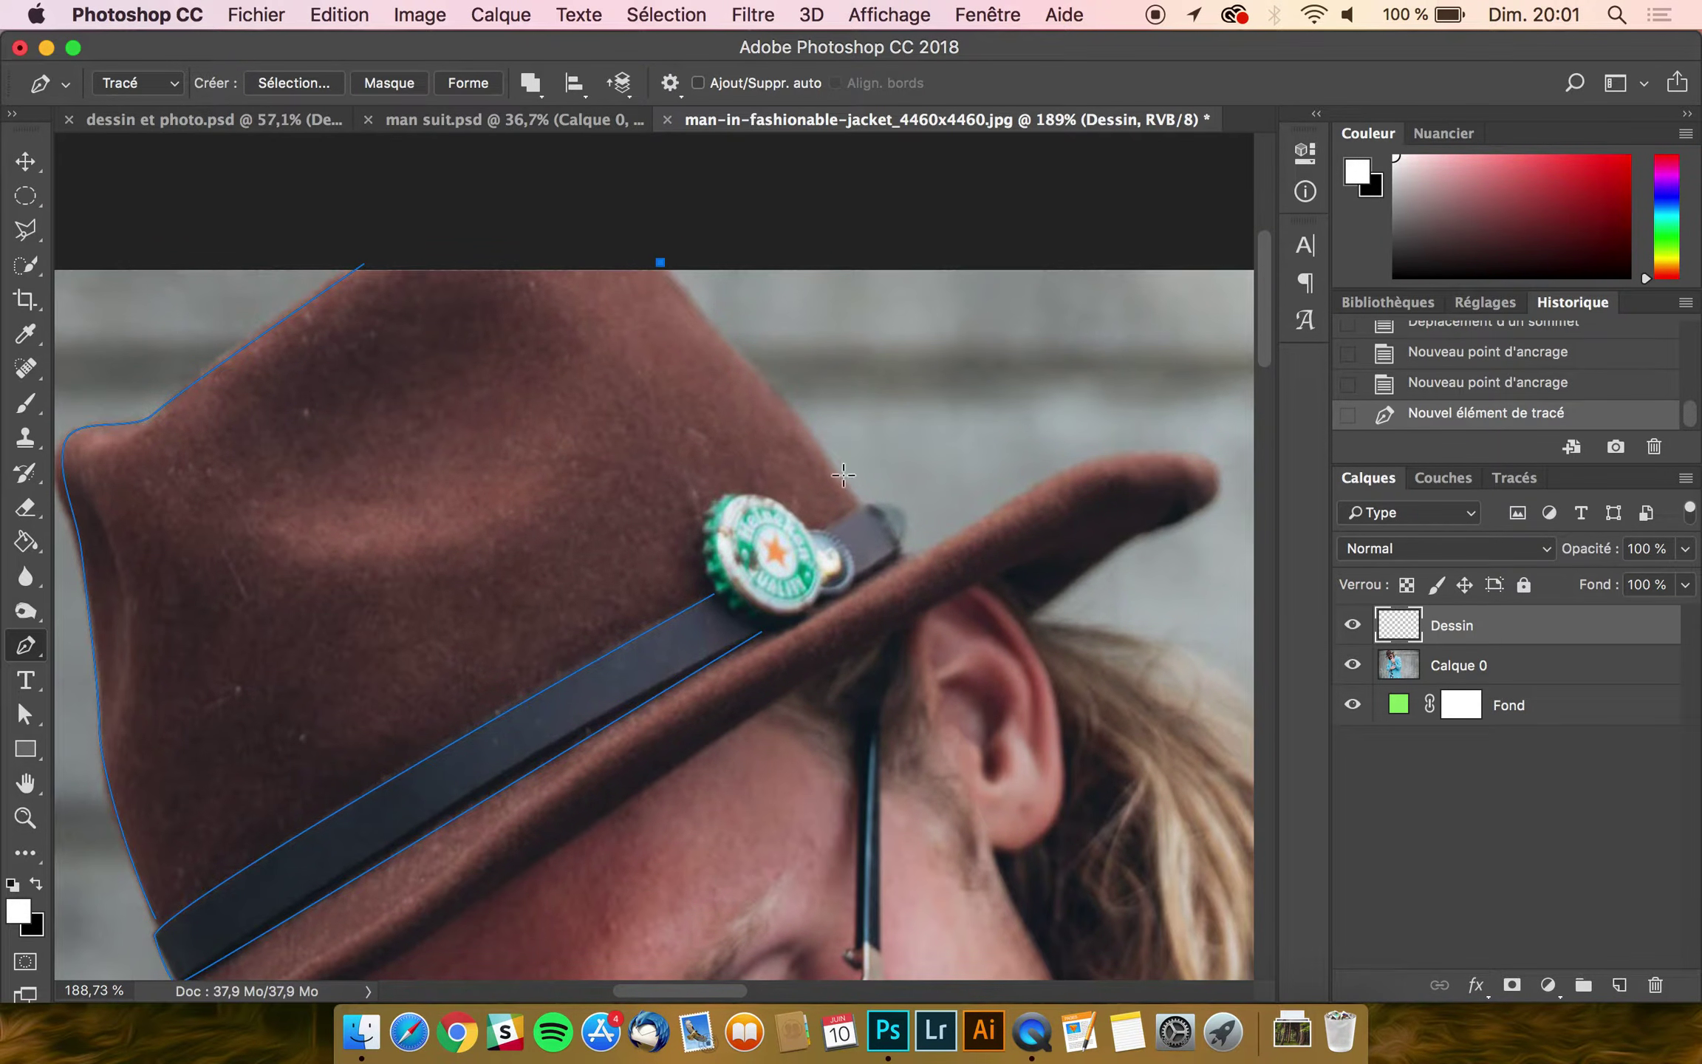
left_click(861, 503)
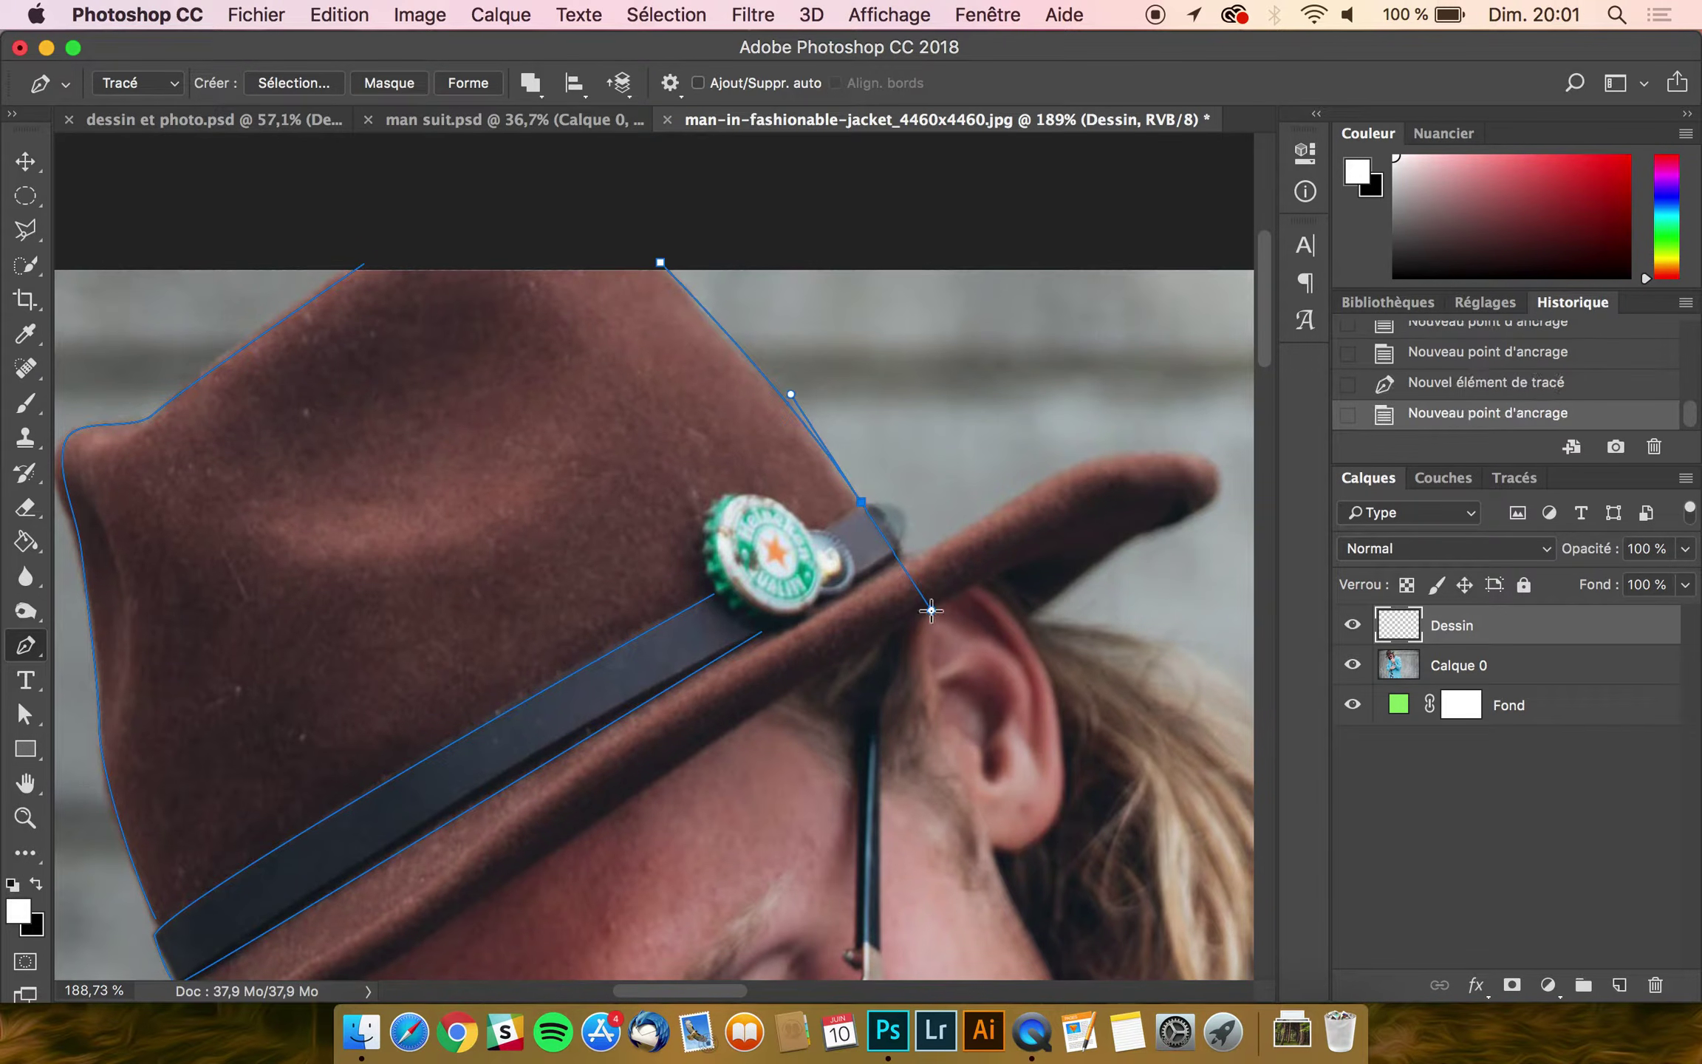
Step: Draw a closed oval path around the face of the bottle-cap badge
scroll(931, 497, "up", 3)
left_click(864, 522)
left_click_drag(753, 489, 900, 589)
left_click(864, 523)
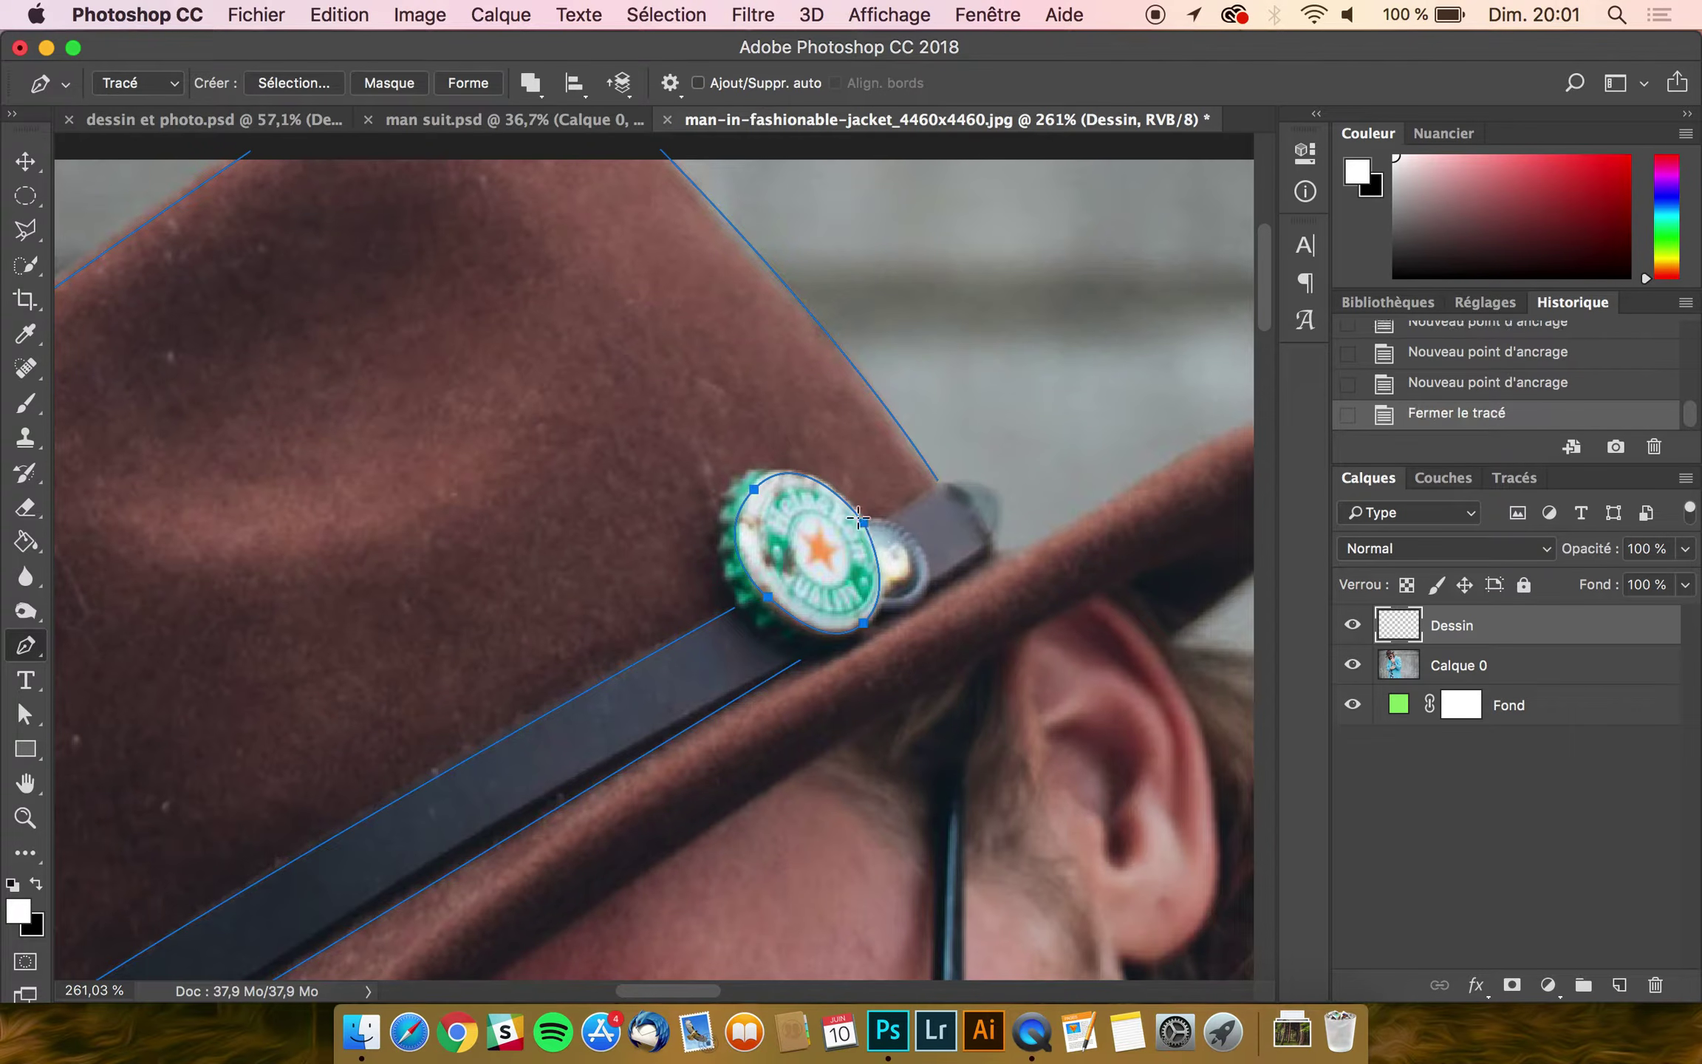
Step: Trace the bottle-cap badge's outer rim with a curved path, and outline the round metal stud beside it
left_click(776, 470)
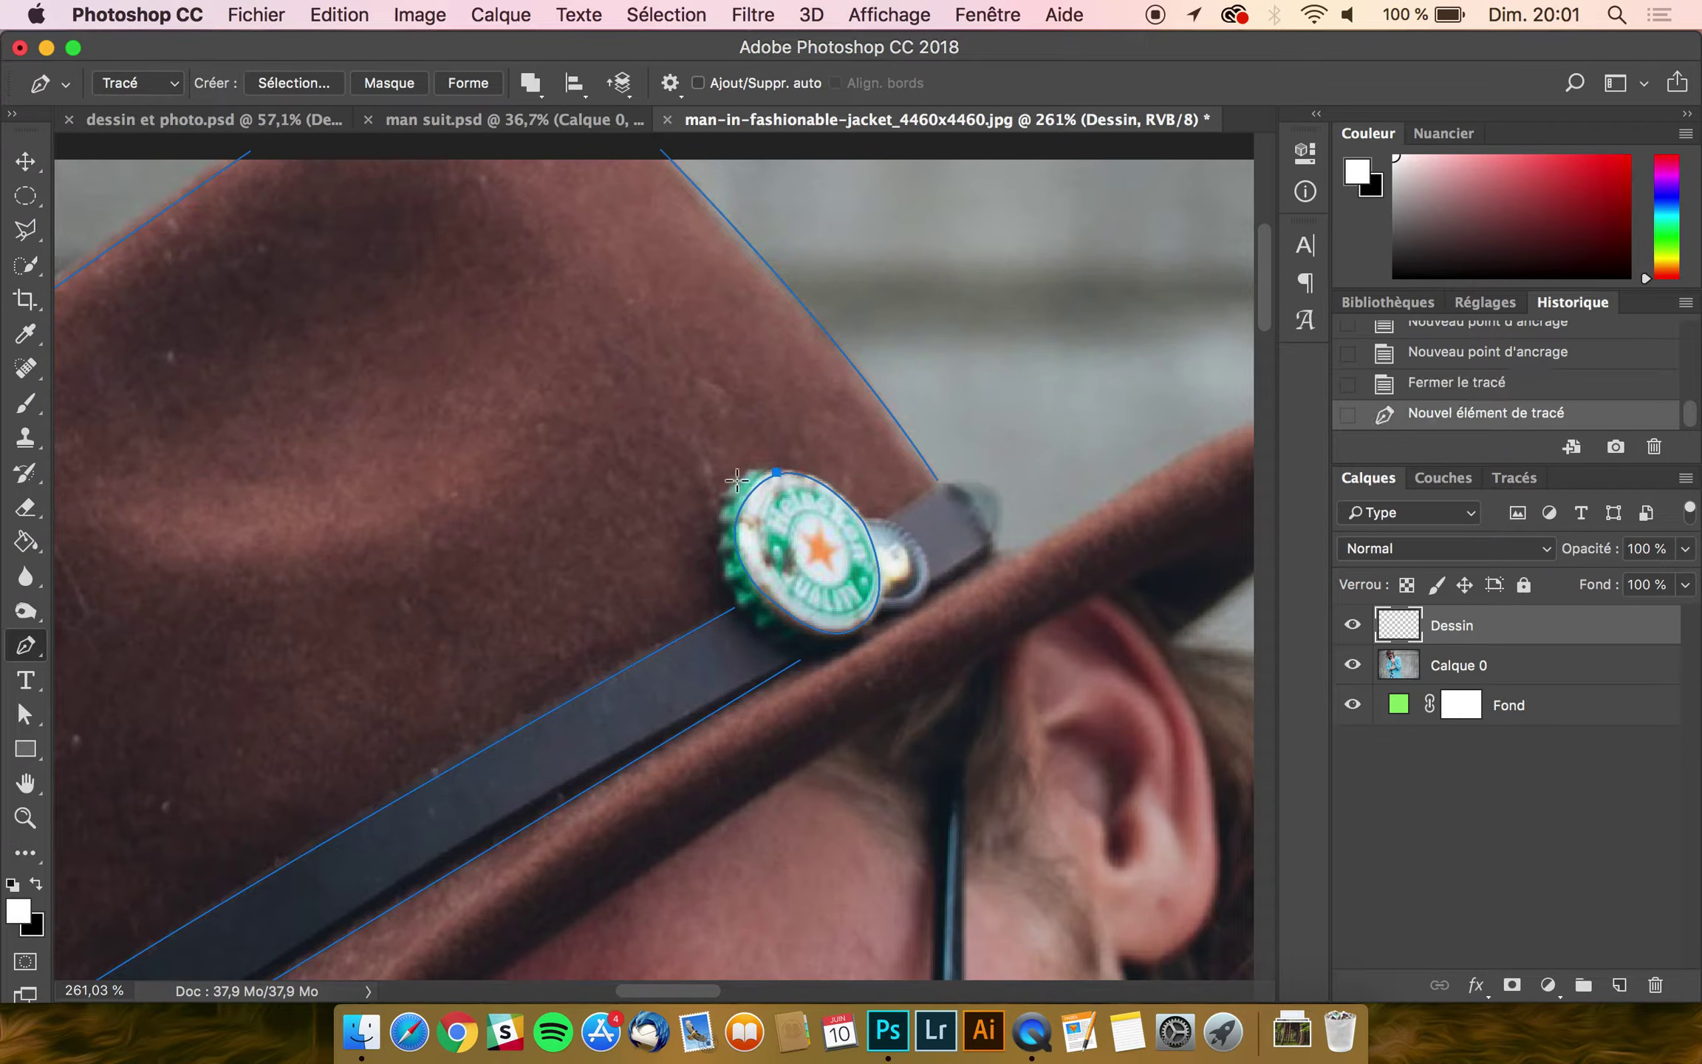
left_click_drag(722, 554, 865, 637)
left_click(873, 615)
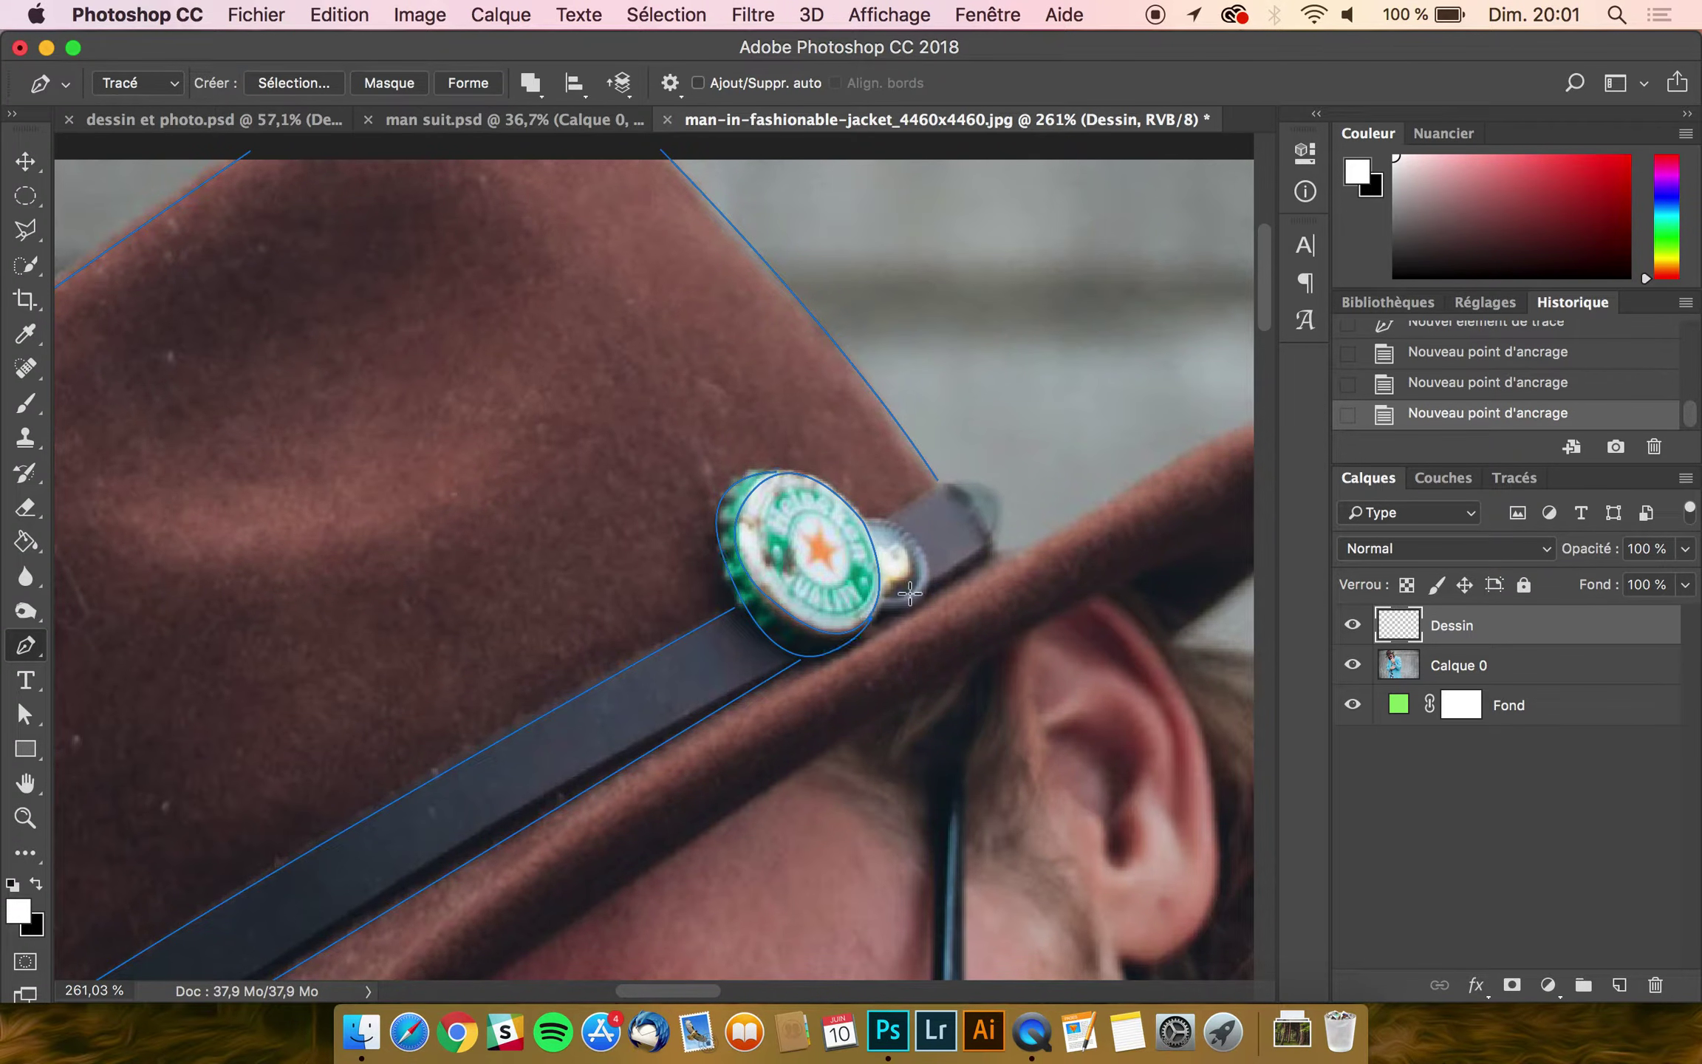
left_click(868, 521)
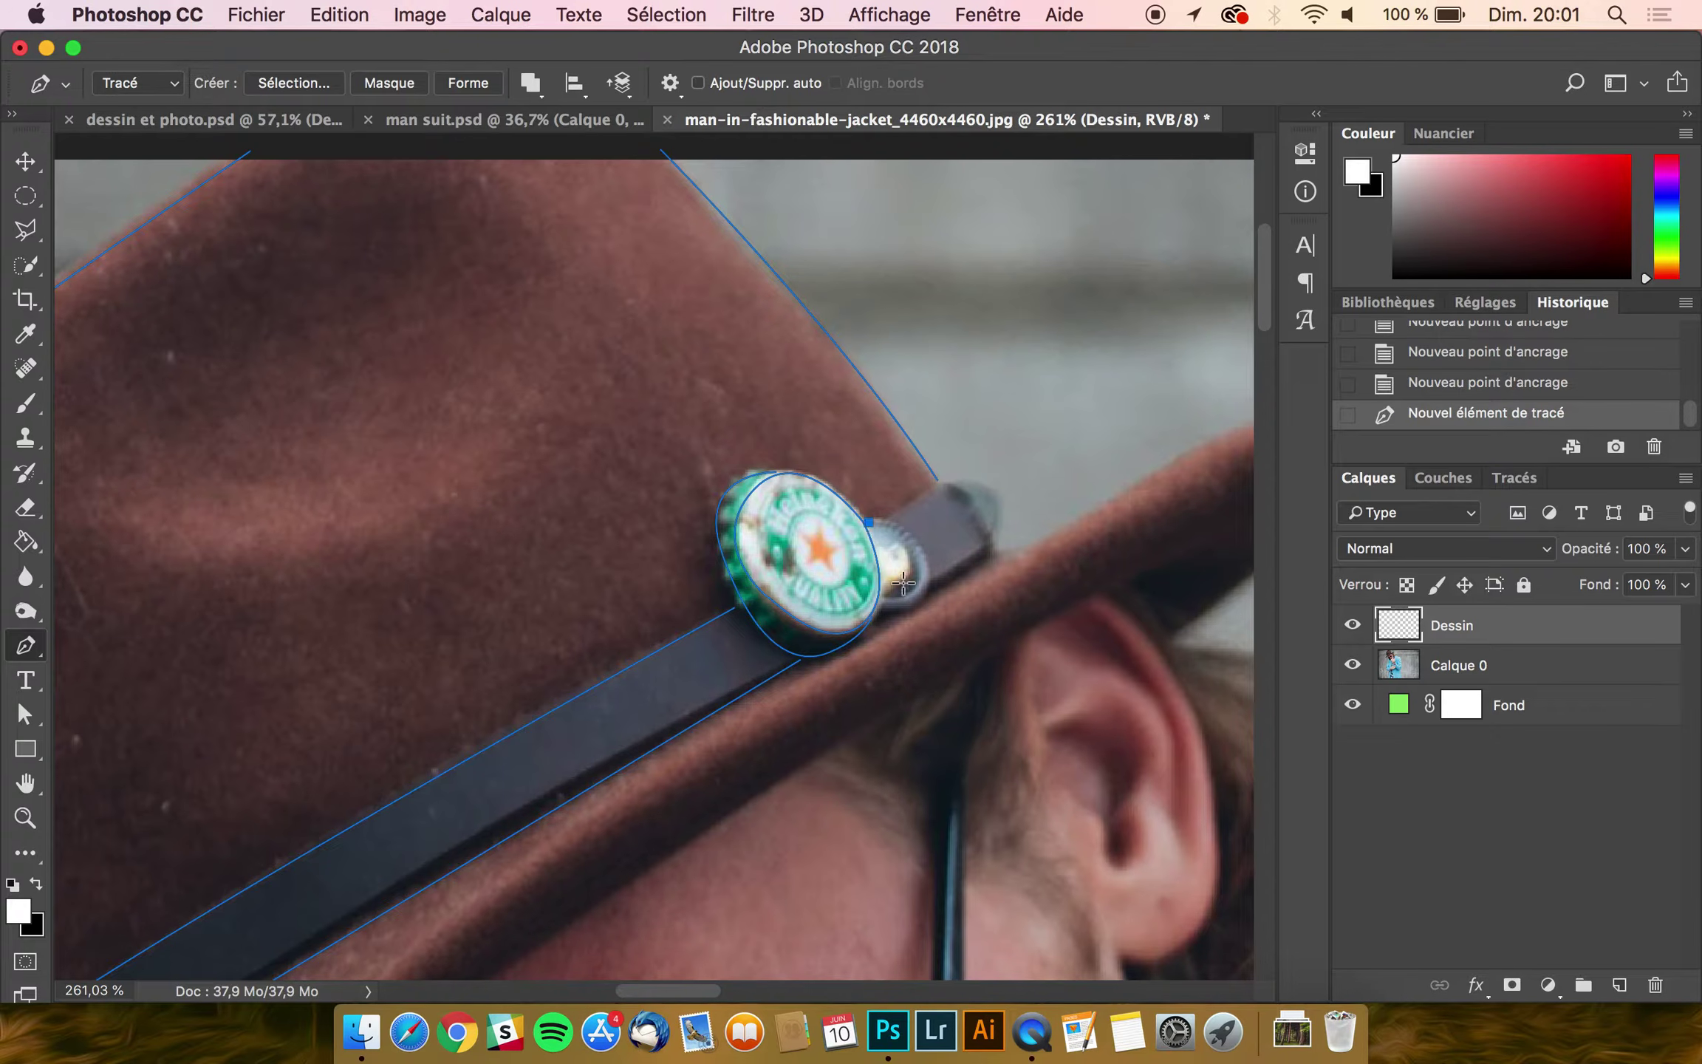
left_click_drag(922, 561, 926, 601)
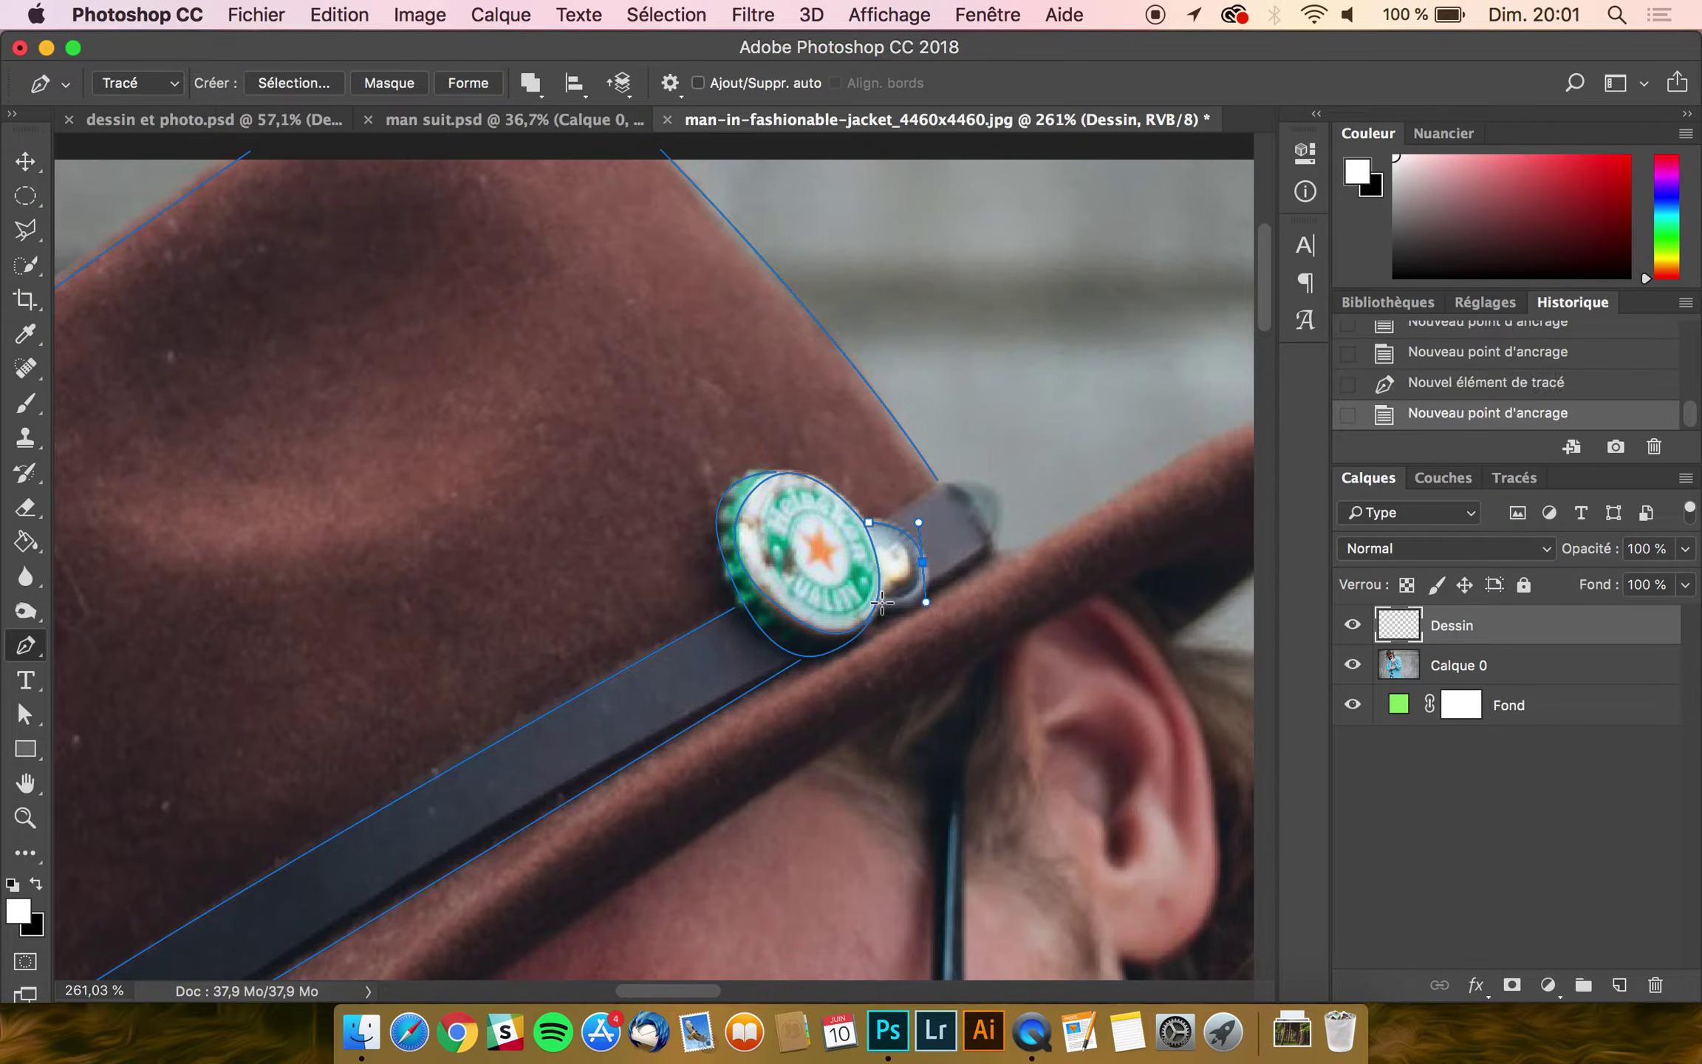
left_click(881, 607)
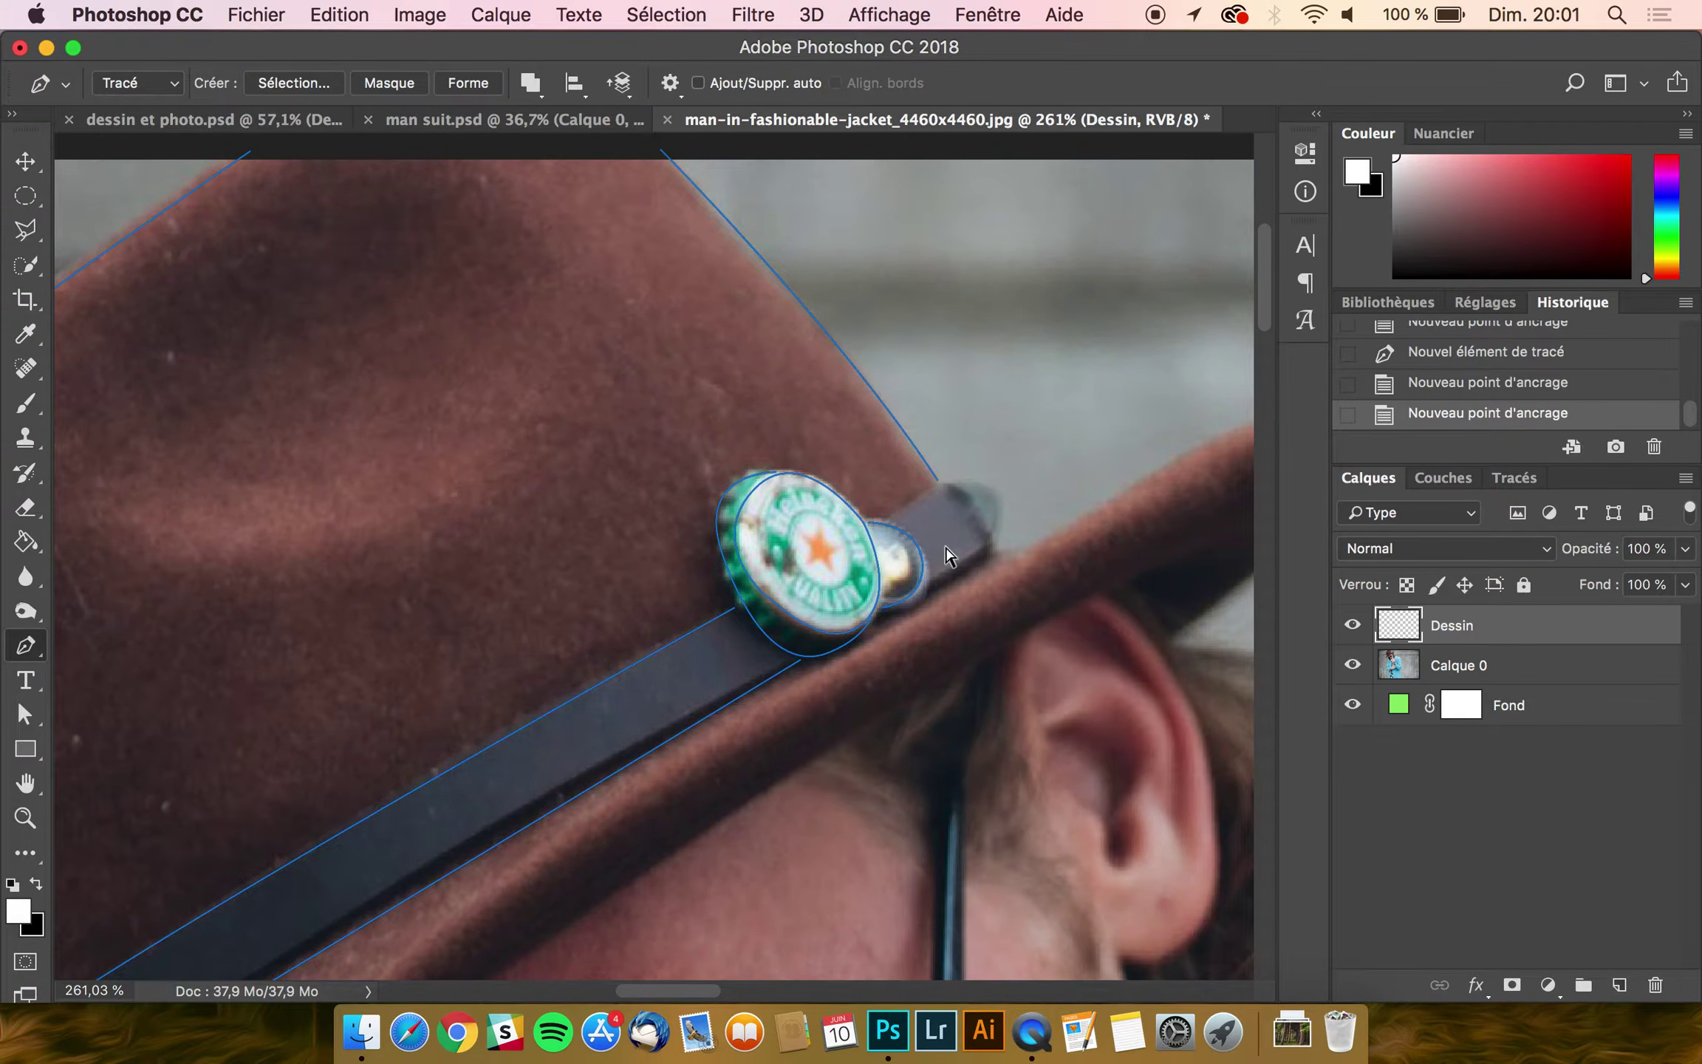
Step: Outline the hatband's right end from the stud's upper edge around the corner and back along its lower edge
left_click(887, 521)
left_click(938, 484)
key("Escape")
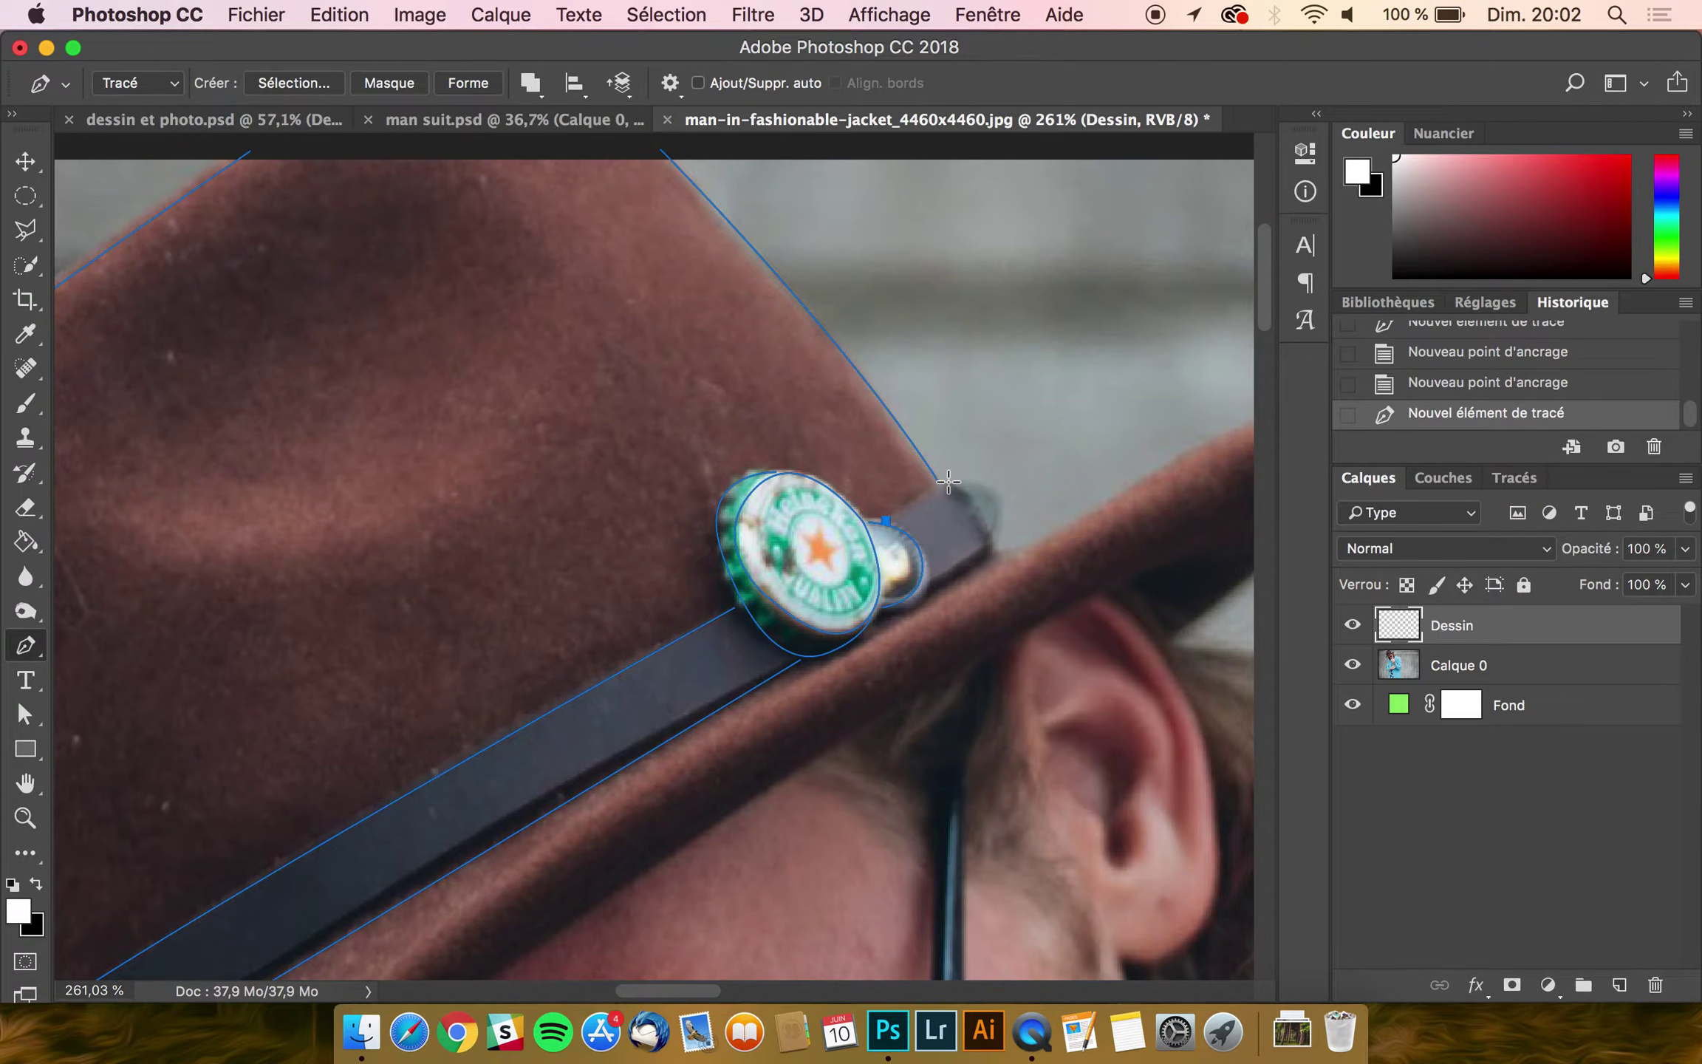
left_click_drag(949, 481, 955, 489)
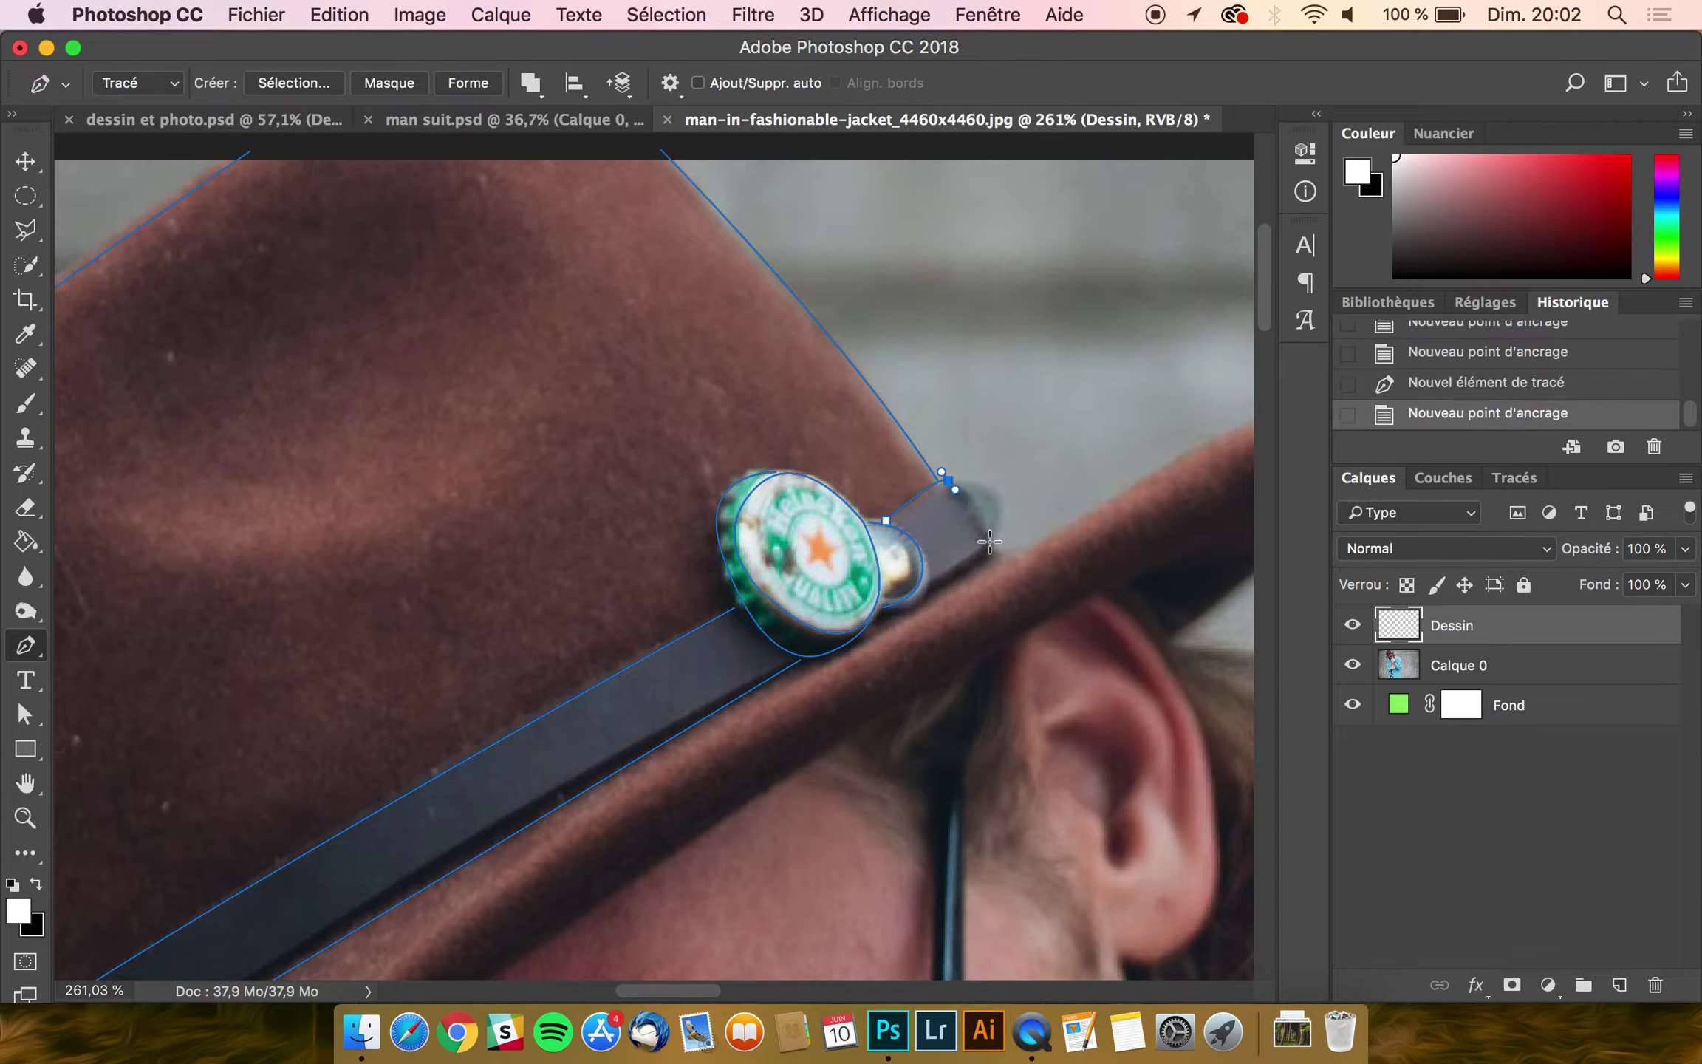
left_click_drag(986, 551, 913, 592)
key("Escape")
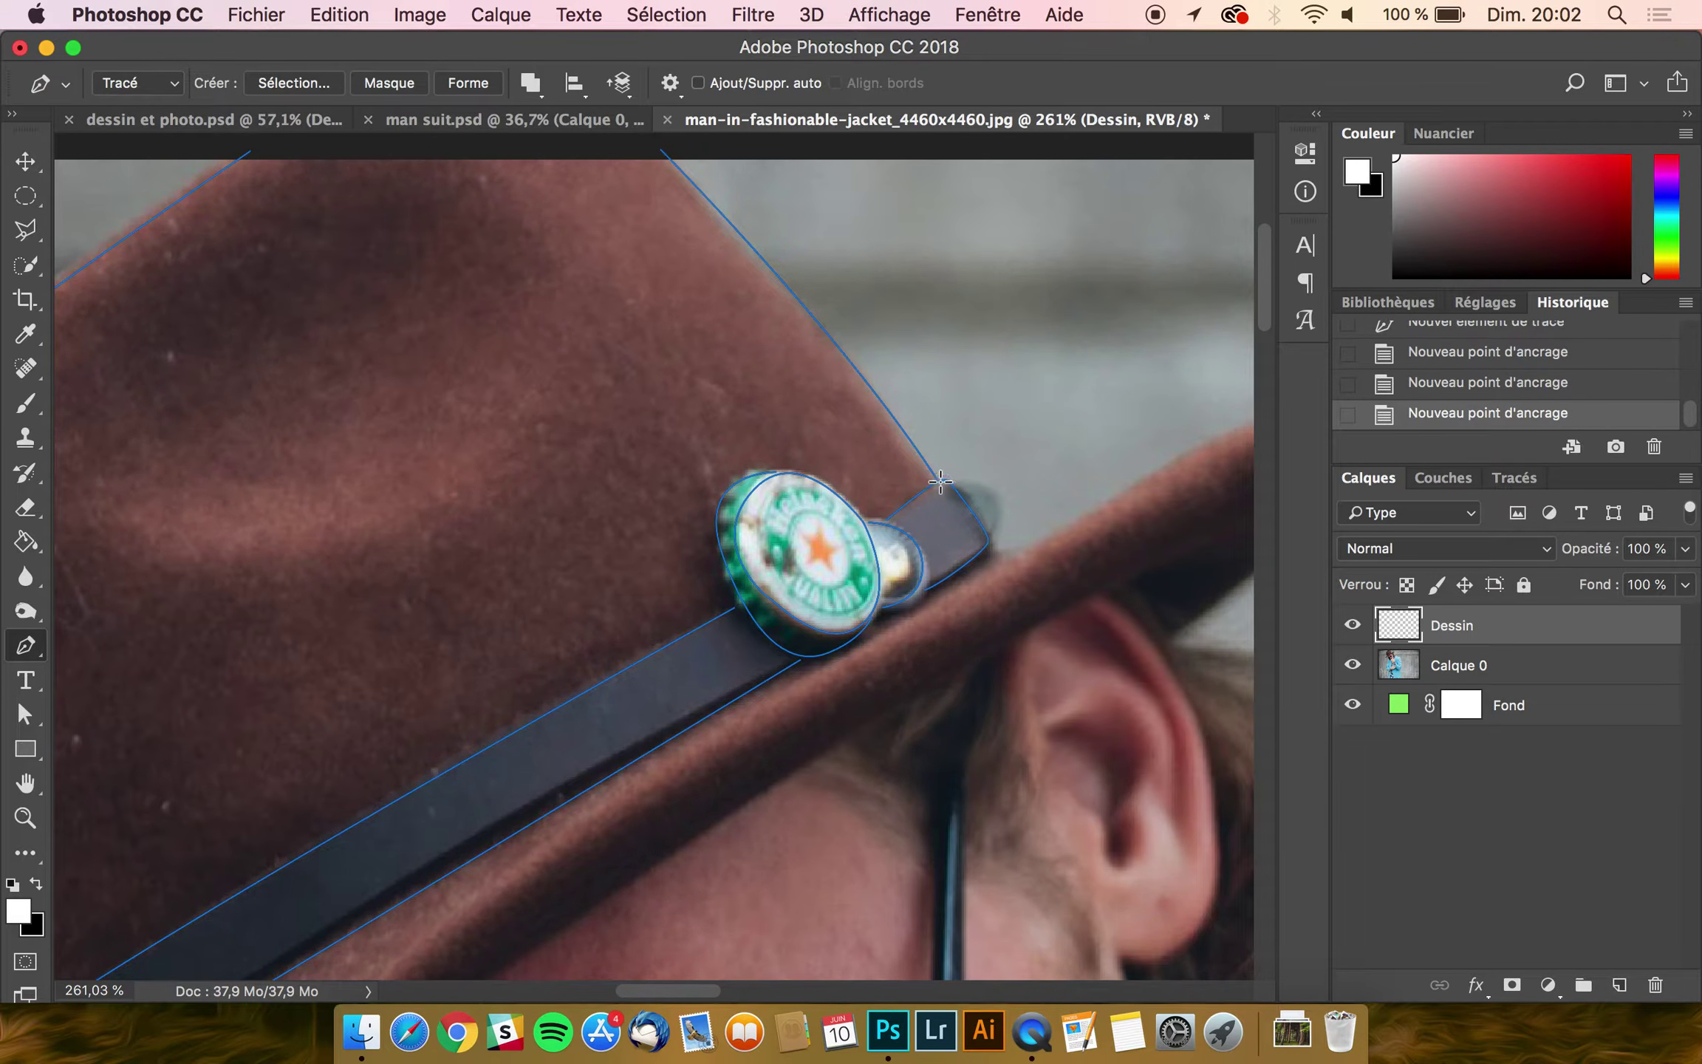
Step: Draw a small rounded path around the tab protruding behind the hatband's right end
left_click(957, 484)
left_click_drag(1005, 509, 1009, 517)
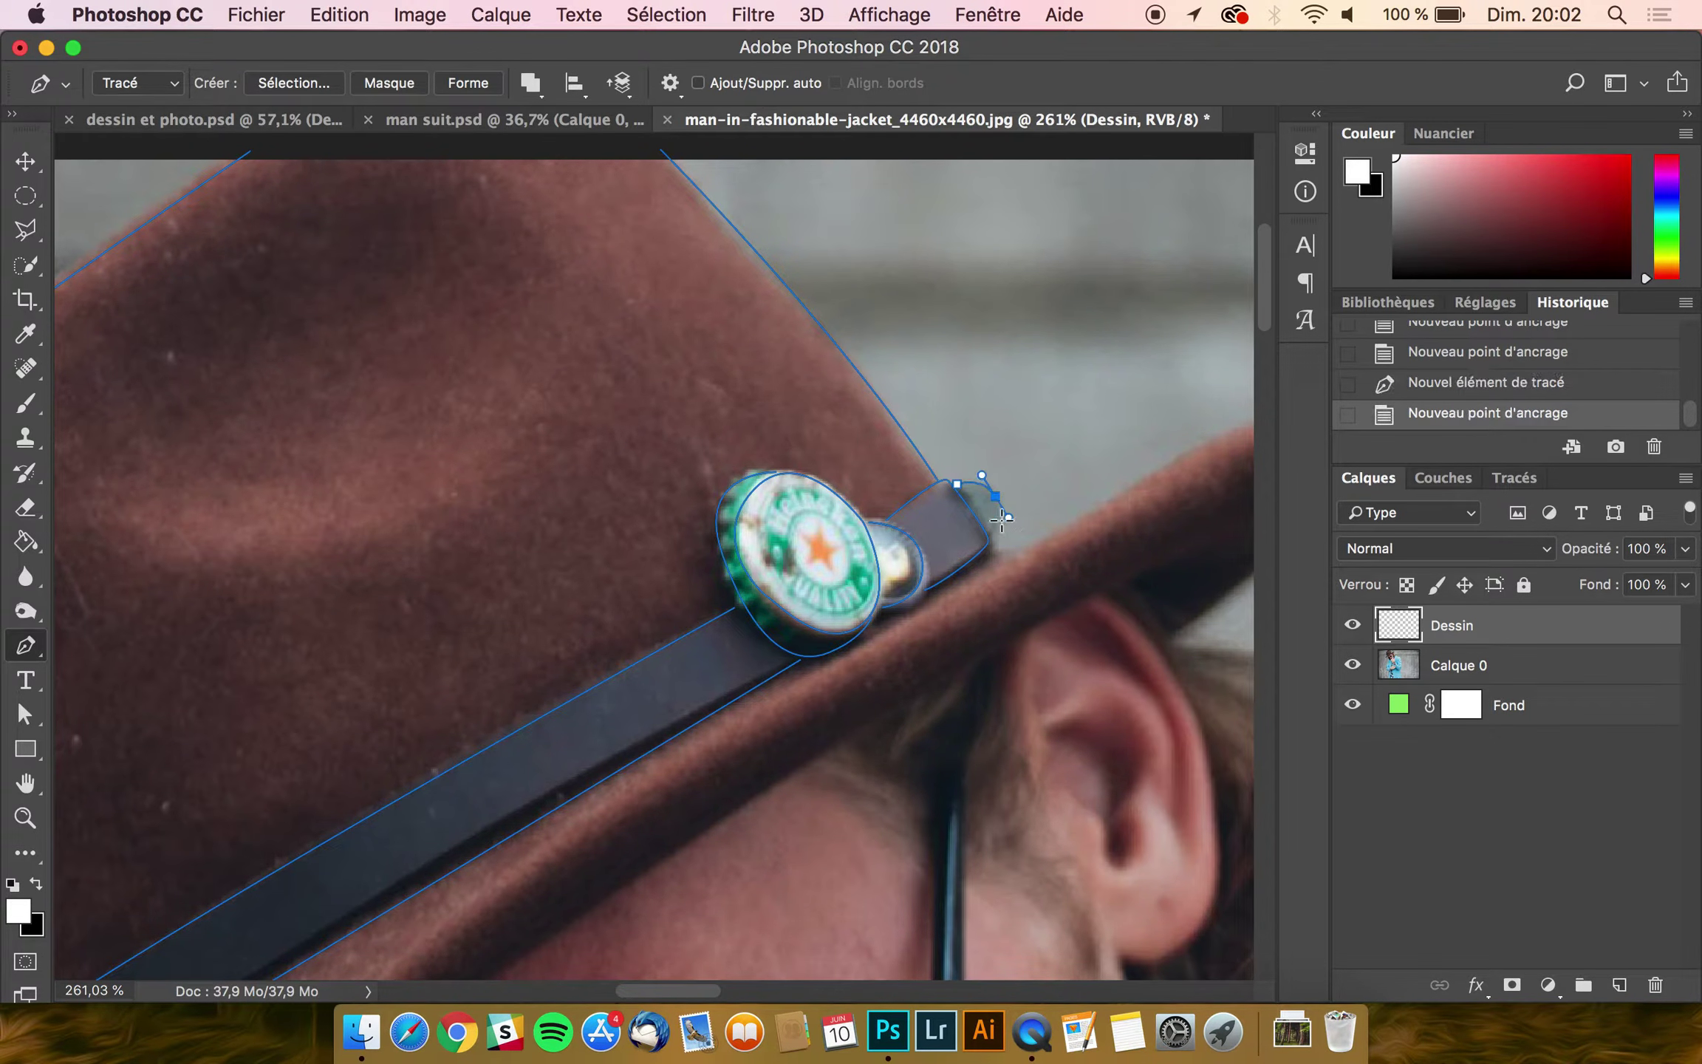
left_click(987, 527)
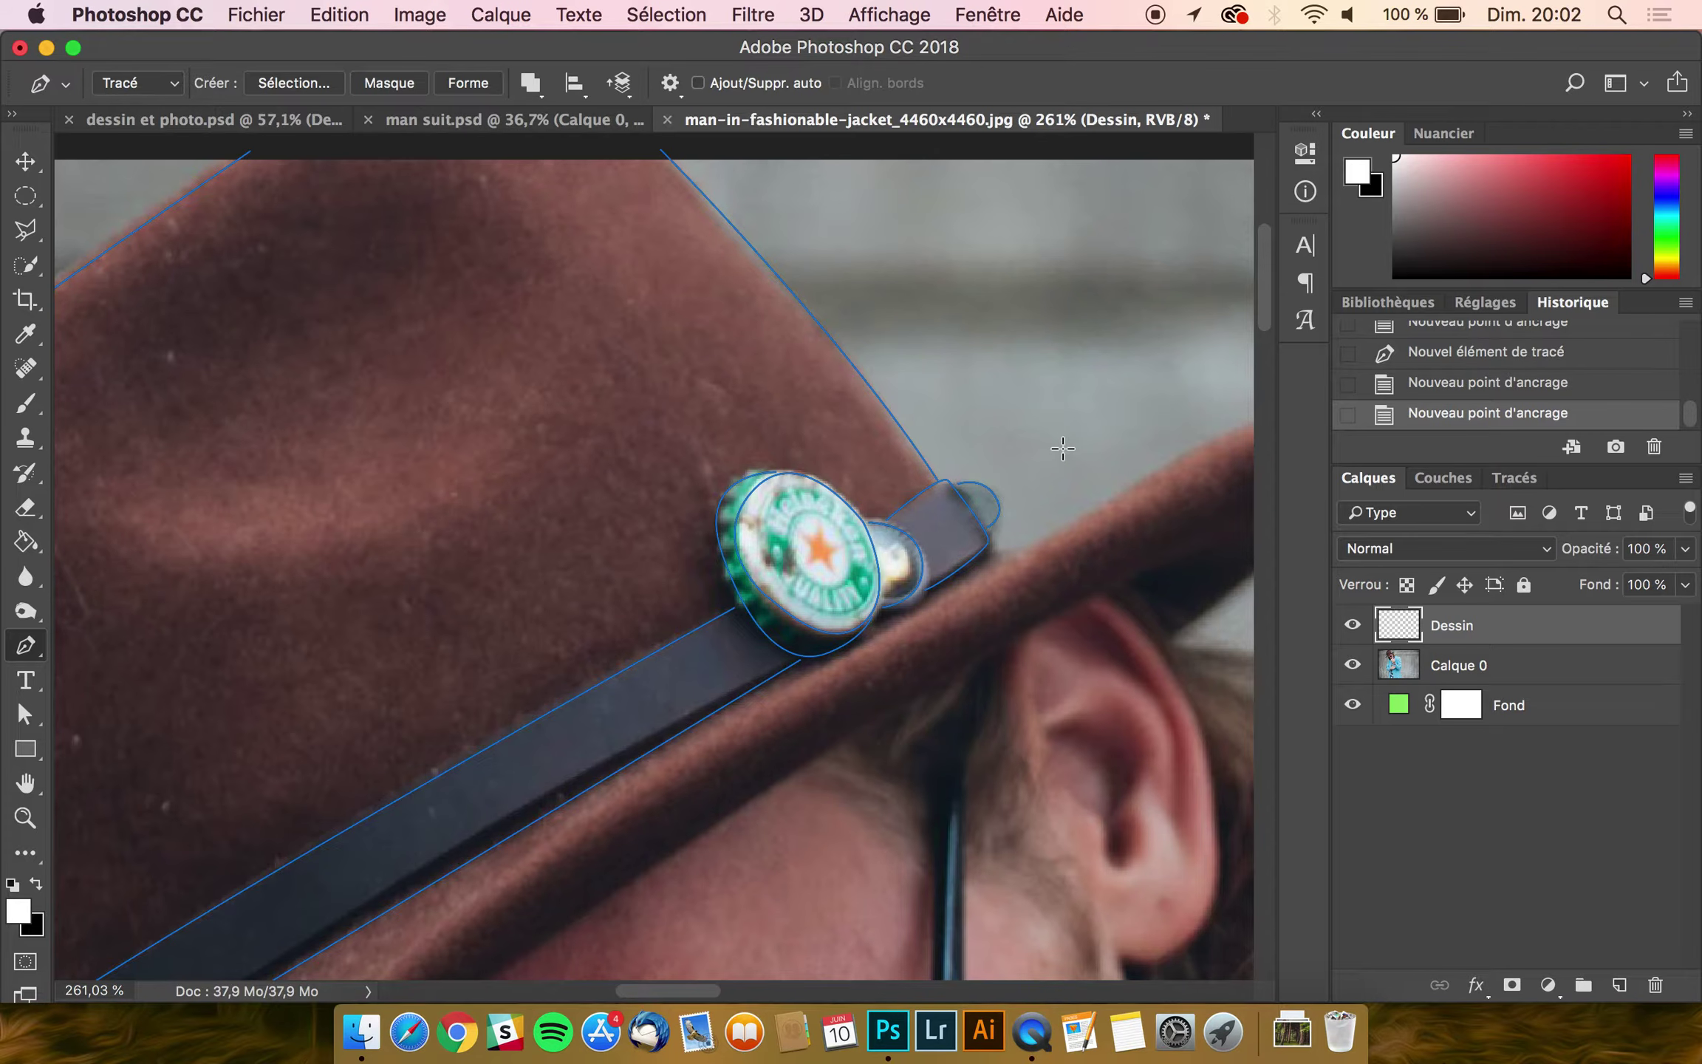
Step: Trace the right brim from the hatband's end along its upper edge, around the tip, and down the underside to the hair
scroll(1062, 448, "right", 3)
scroll(1062, 448, "down", 1)
left_click(892, 515)
left_click_drag(1032, 453, 1164, 419)
scroll(1141, 362, "right", 5)
scroll(1141, 362, "down", 2)
left_click(1160, 344)
left_click(1040, 421)
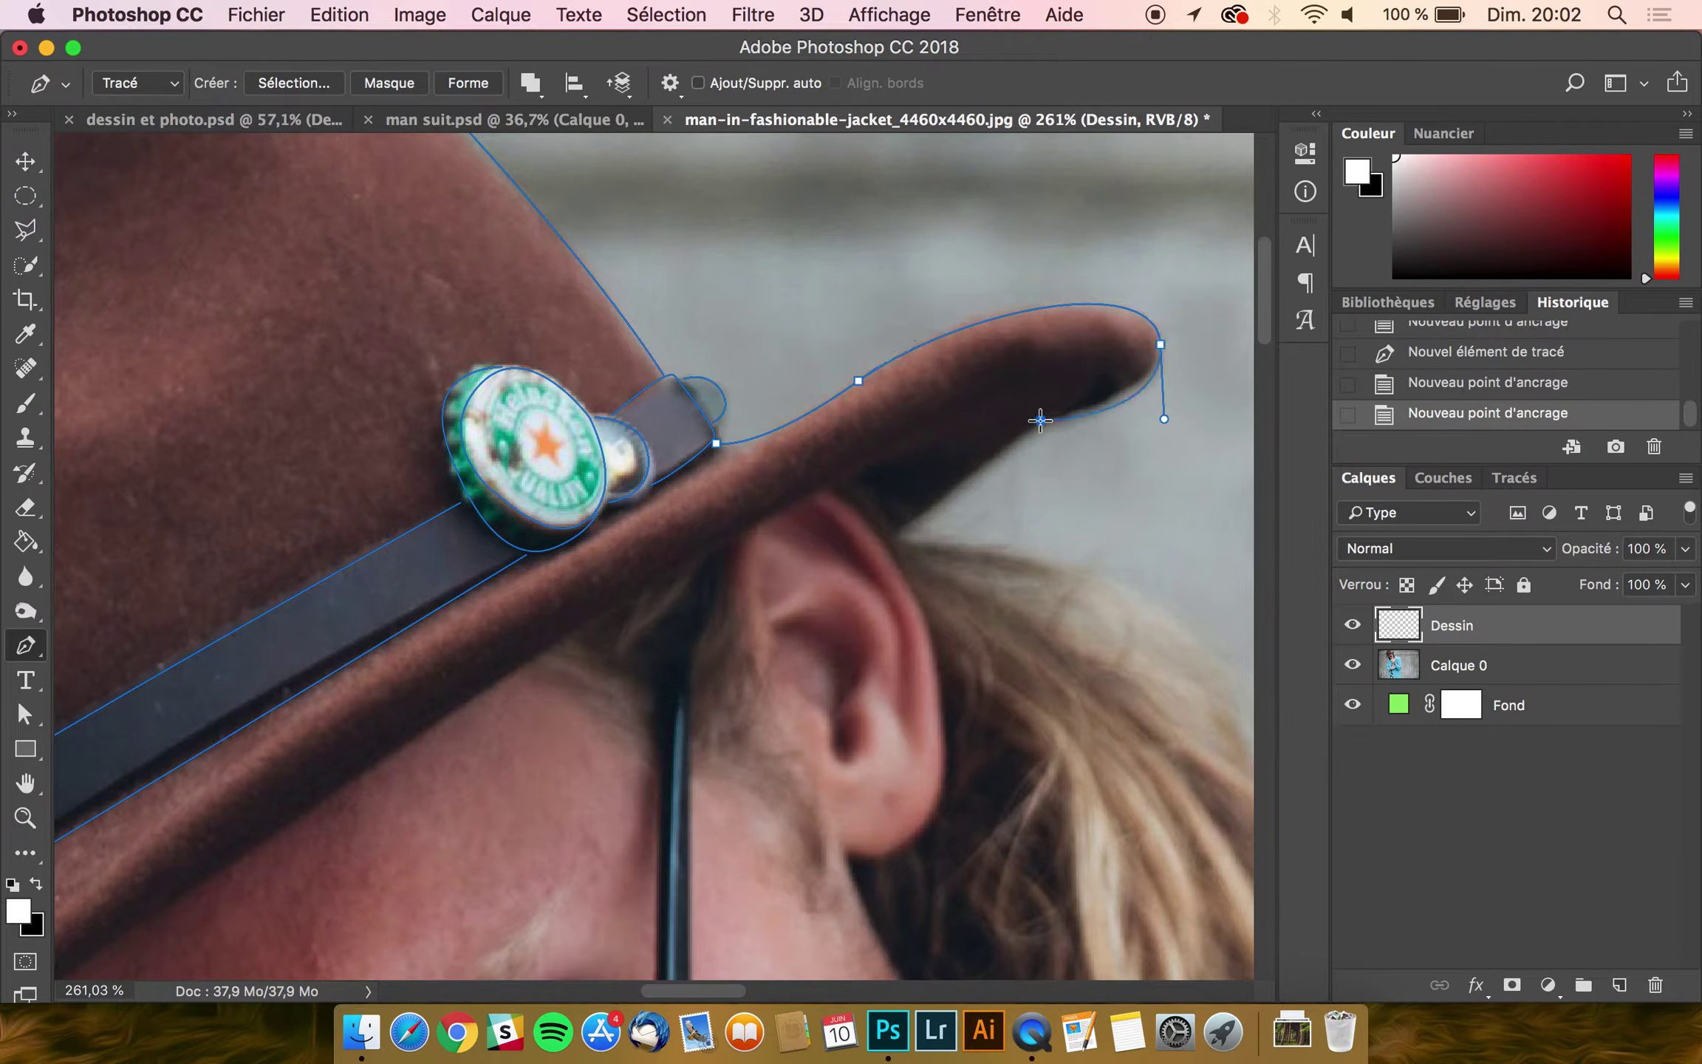
left_click_drag(1030, 422, 1027, 427)
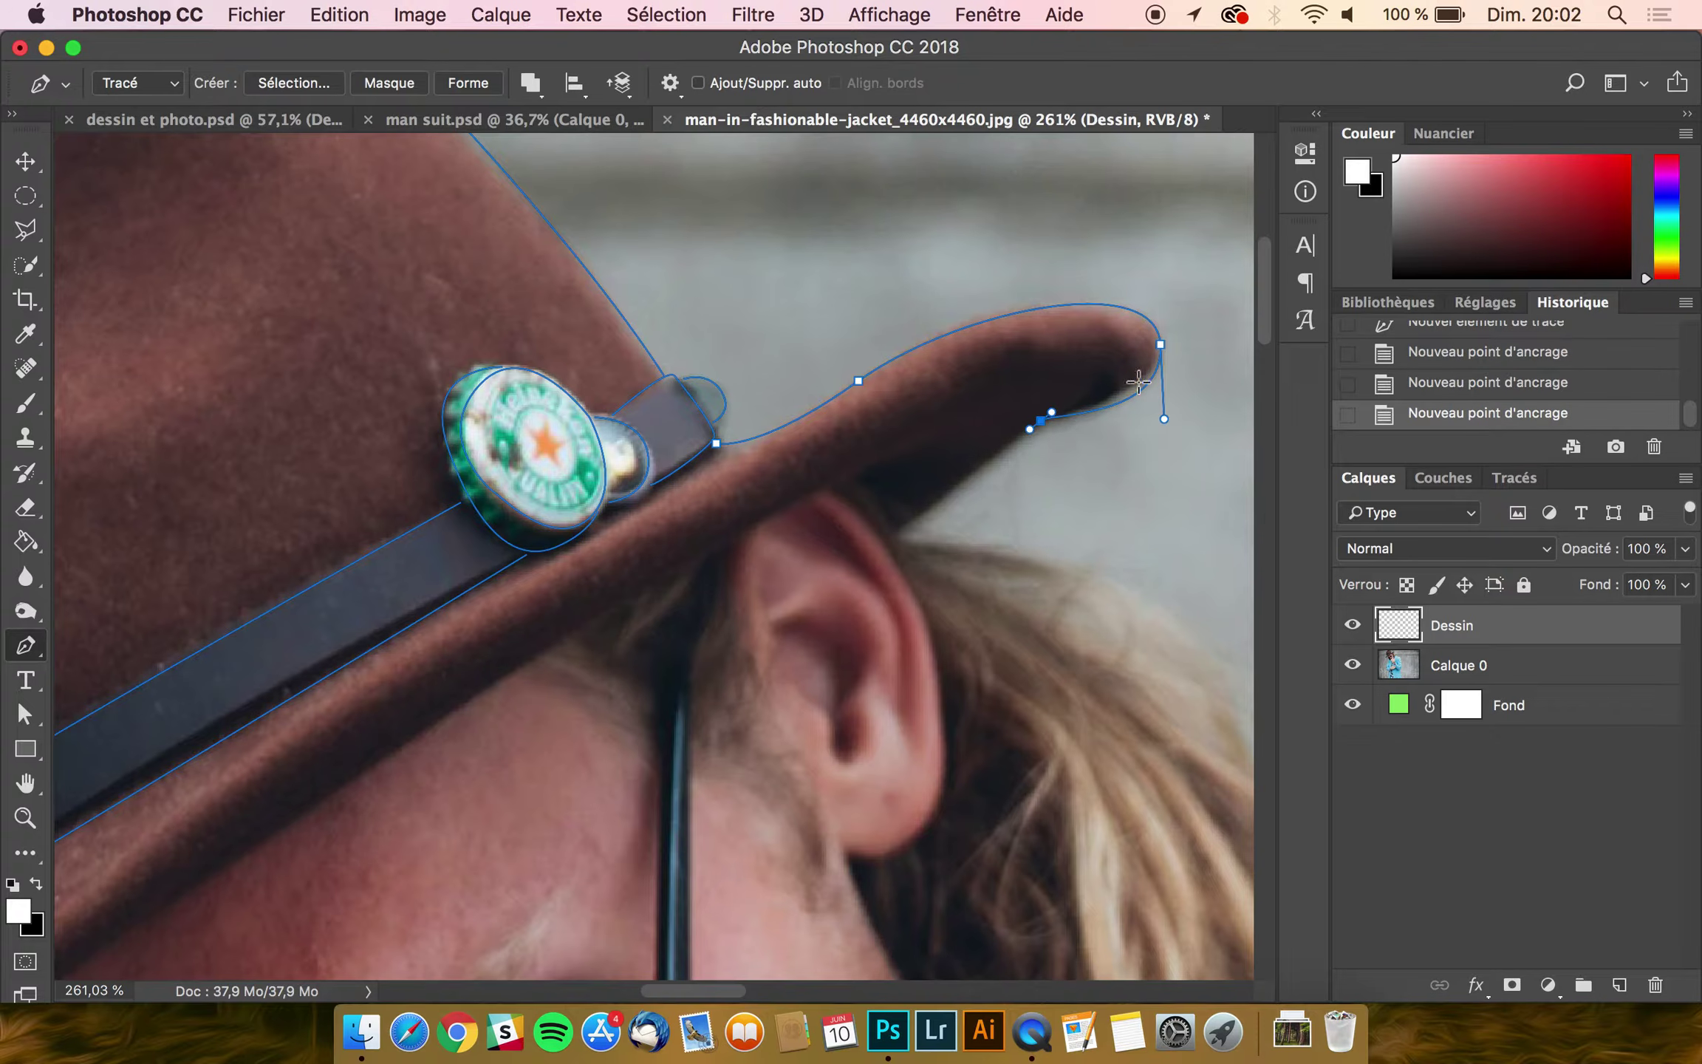
left_click(887, 545)
left_click(890, 492, "super")
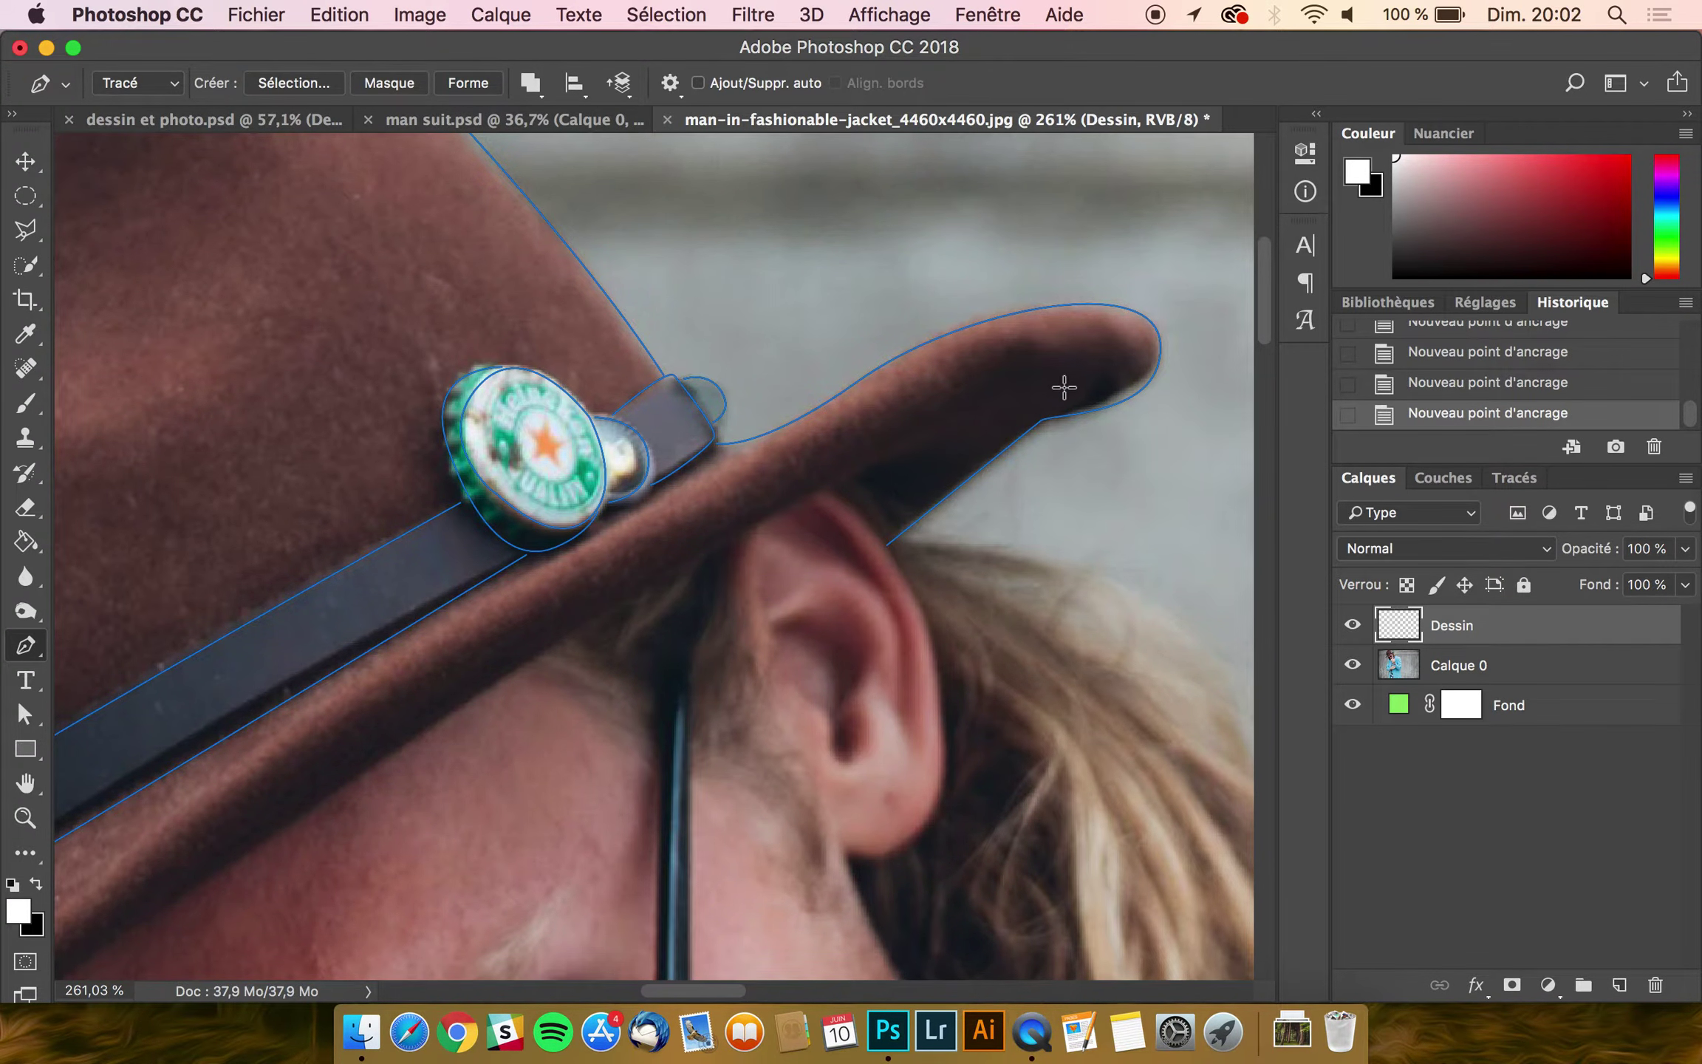
Step: Start a path under the right brim tip and follow the brim's lower front edge across the forehead
left_click(1096, 393)
left_click_drag(721, 540, 589, 612)
scroll(588, 612, "left", 10)
scroll(589, 612, "down", 5)
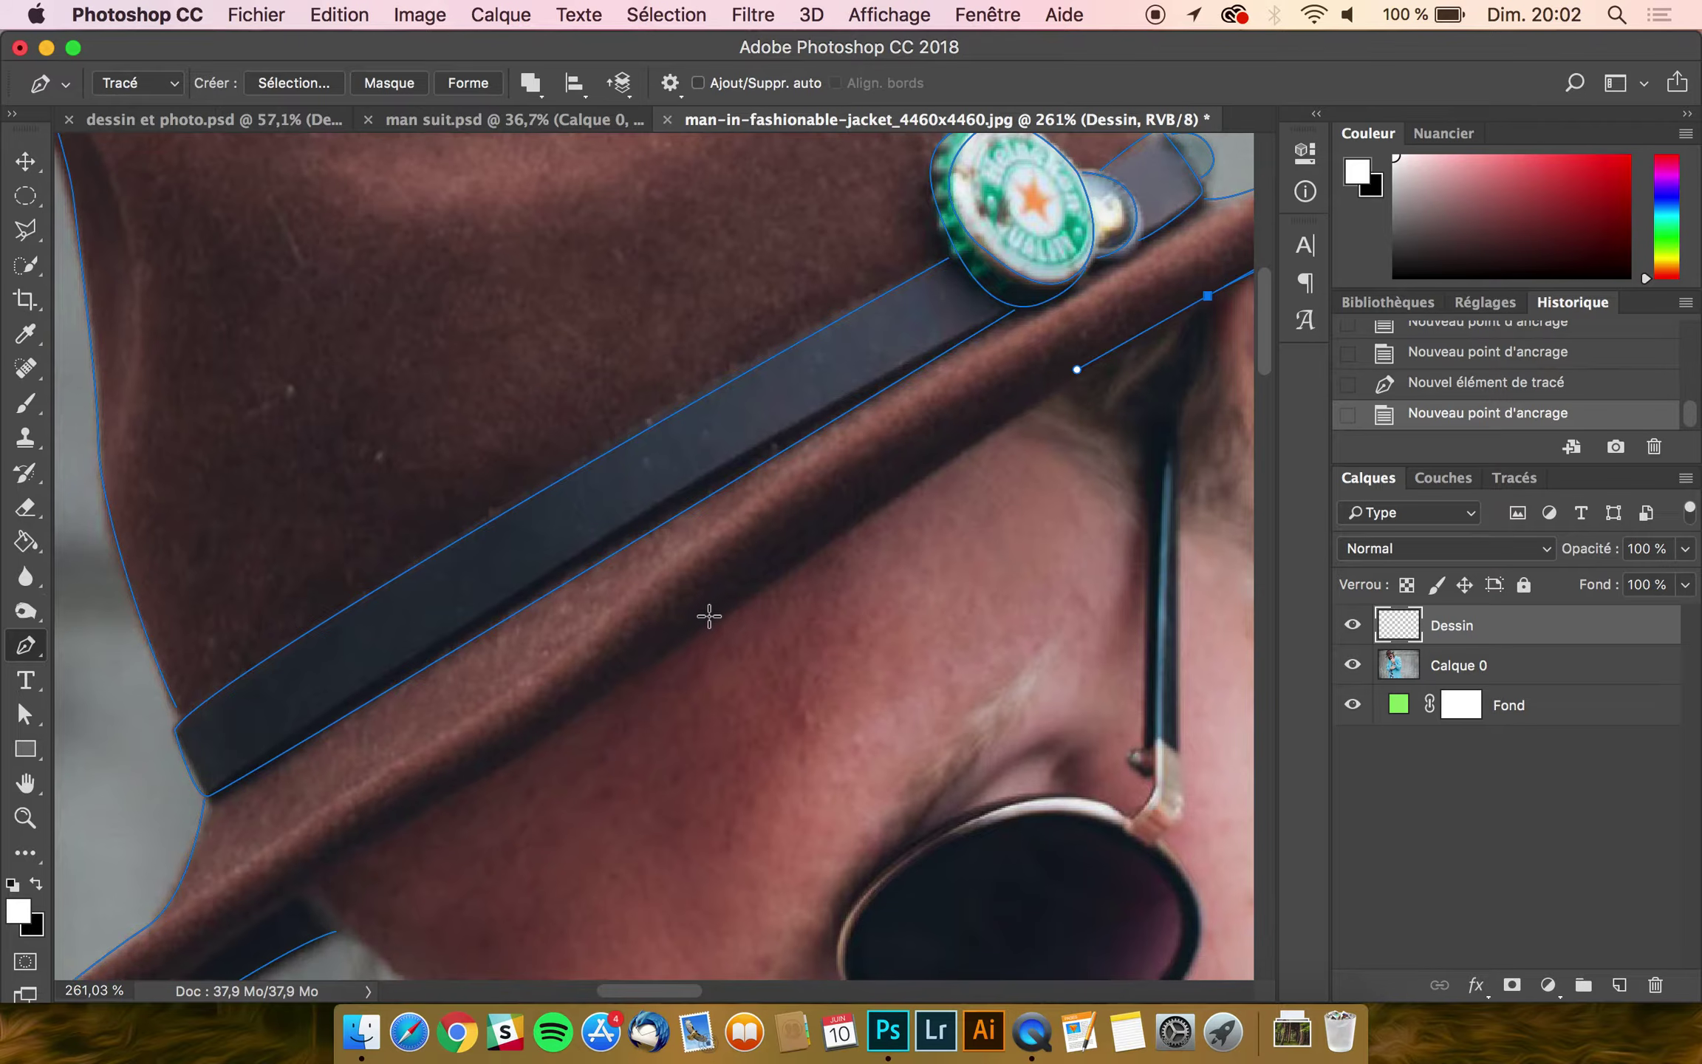
left_click_drag(712, 622, 671, 652)
scroll(670, 654, "left", 5)
scroll(669, 653, "down", 4)
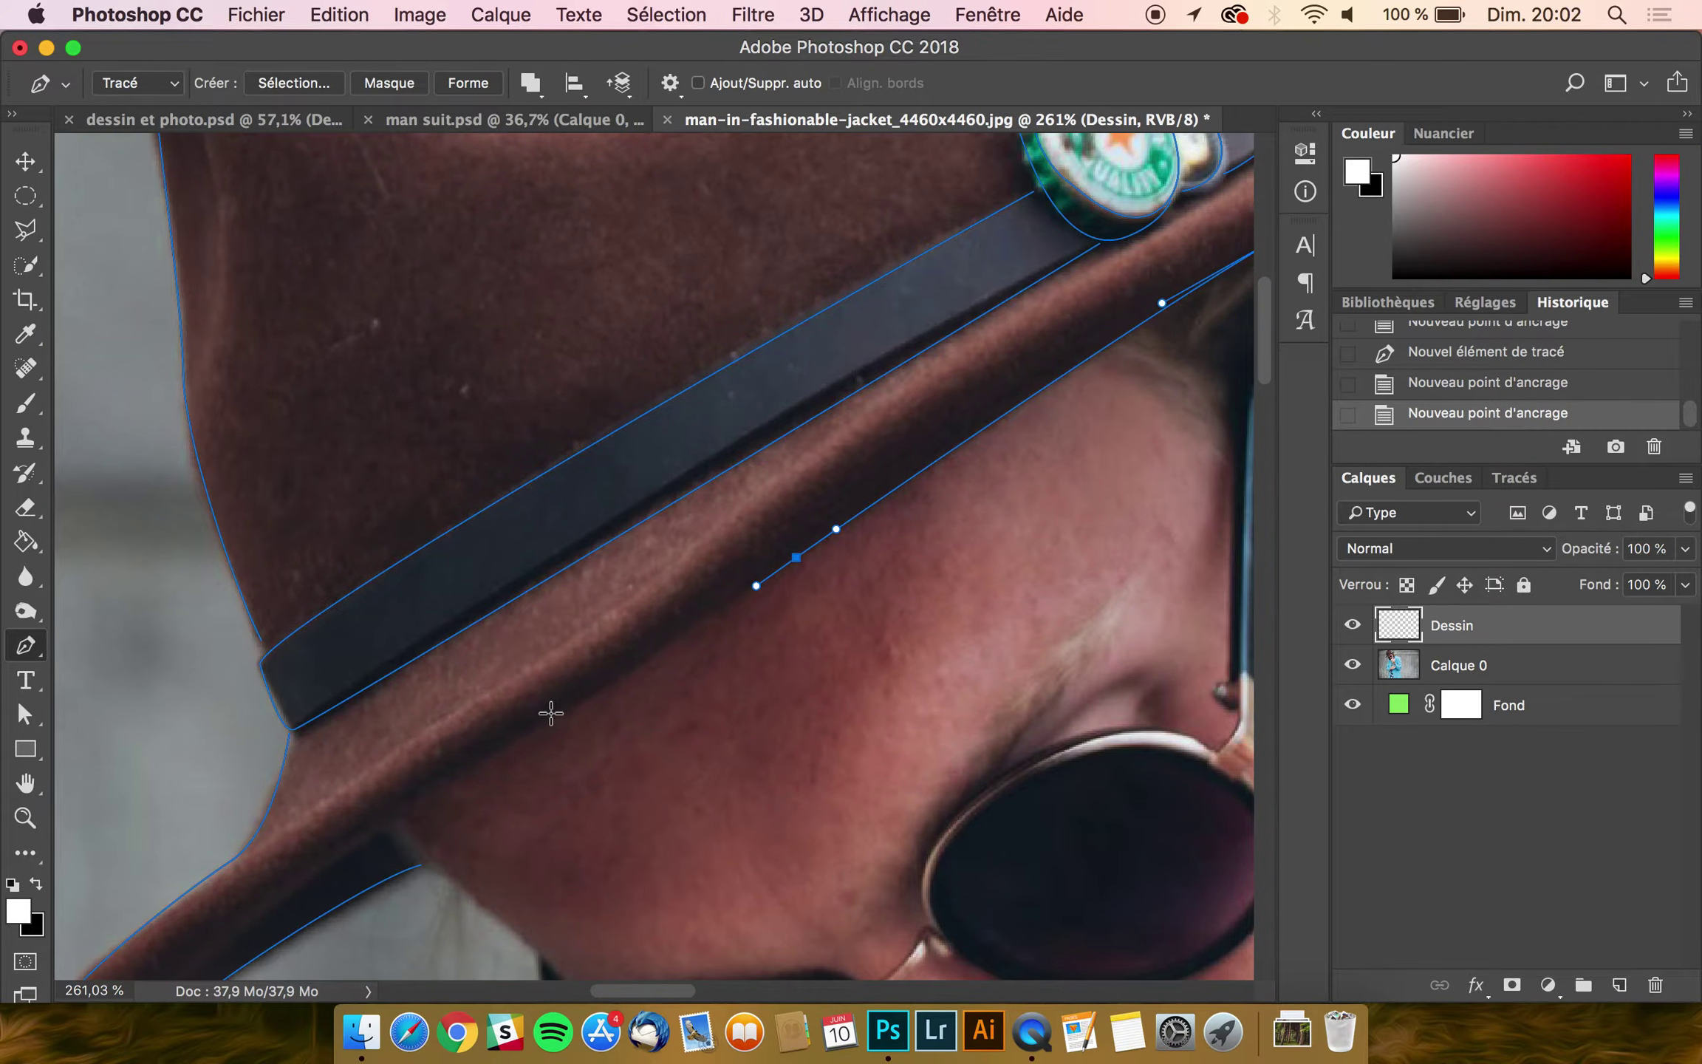
left_click_drag(541, 723, 514, 741)
scroll(511, 741, "left", 10)
scroll(511, 742, "down", 5)
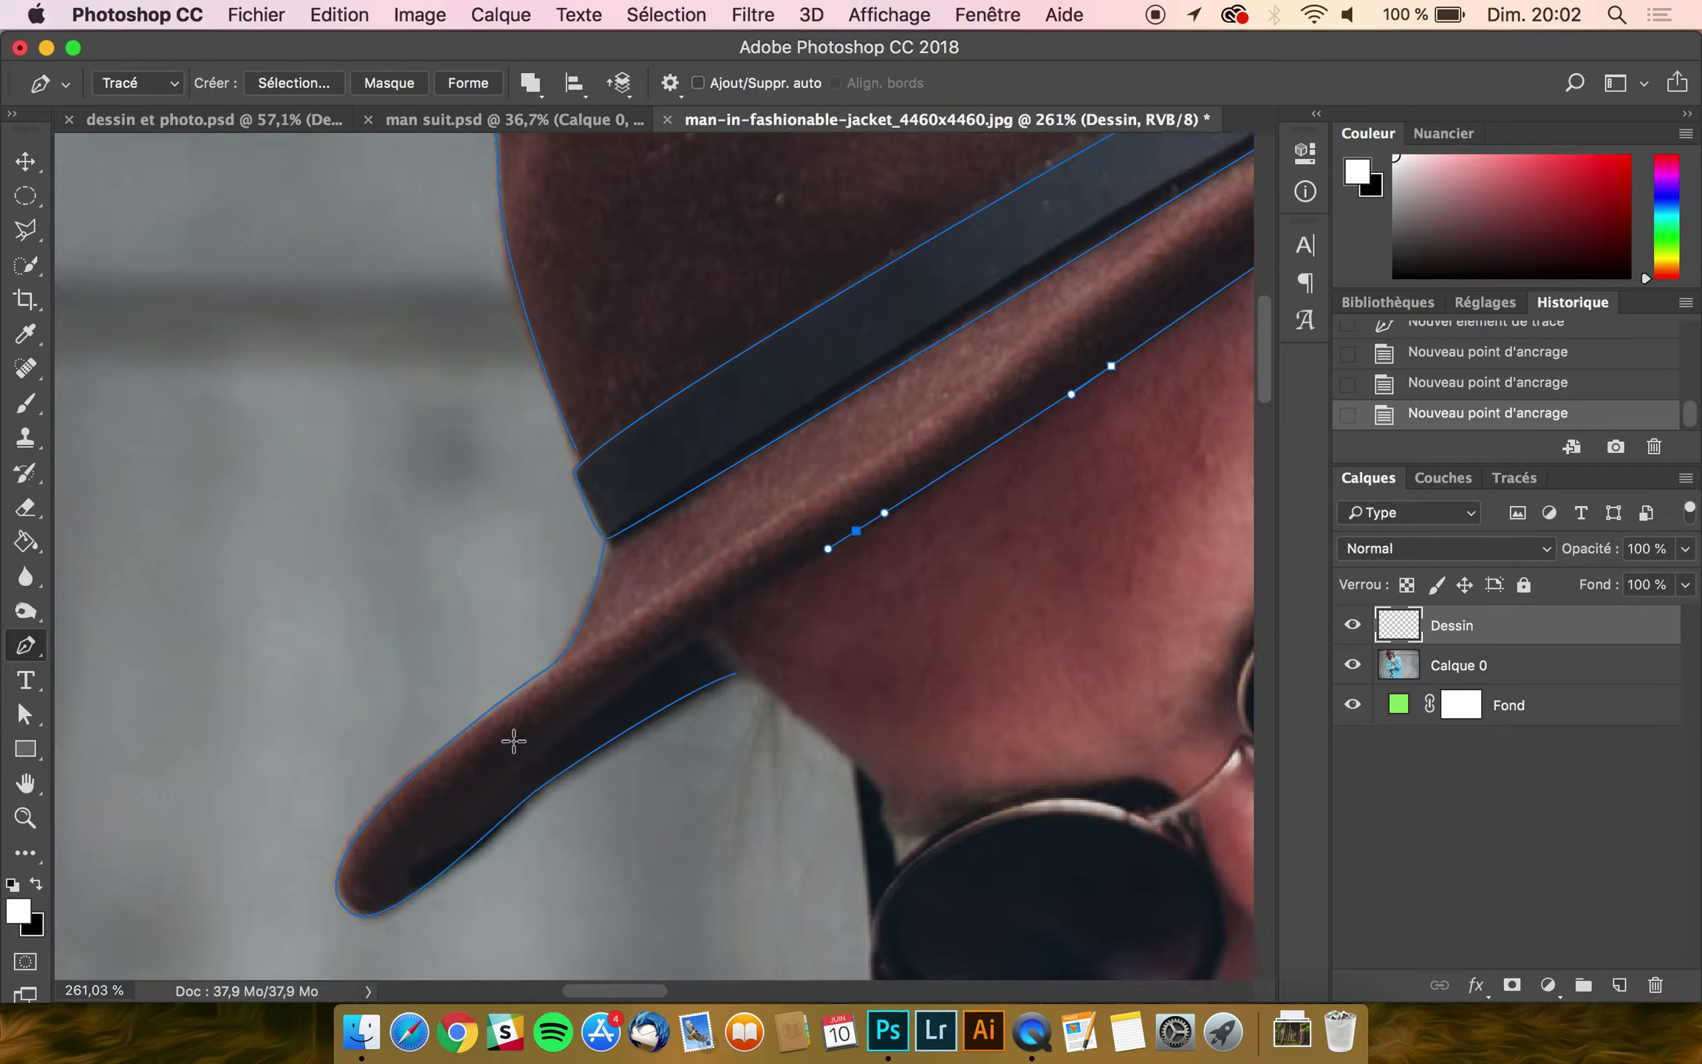
left_click_drag(526, 815, 511, 844)
left_click(484, 891)
key("super+z")
left_click(473, 892)
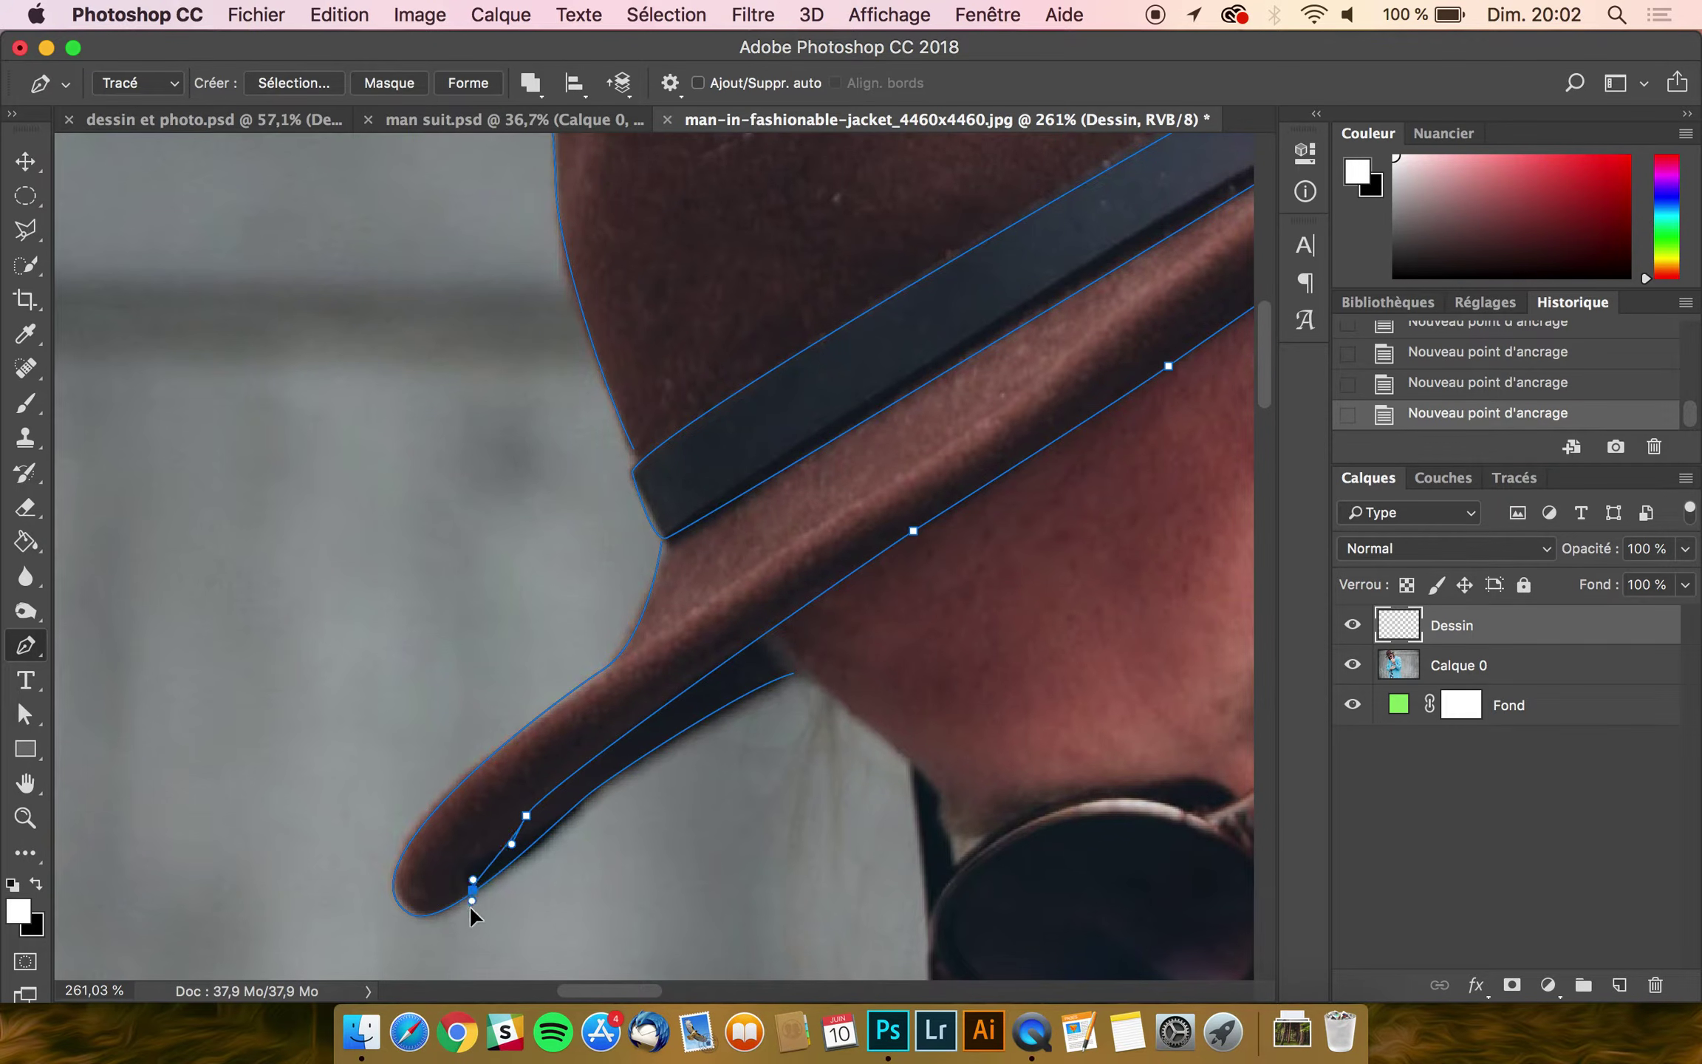
key("Escape")
left_click(1507, 382)
left_click(1507, 354)
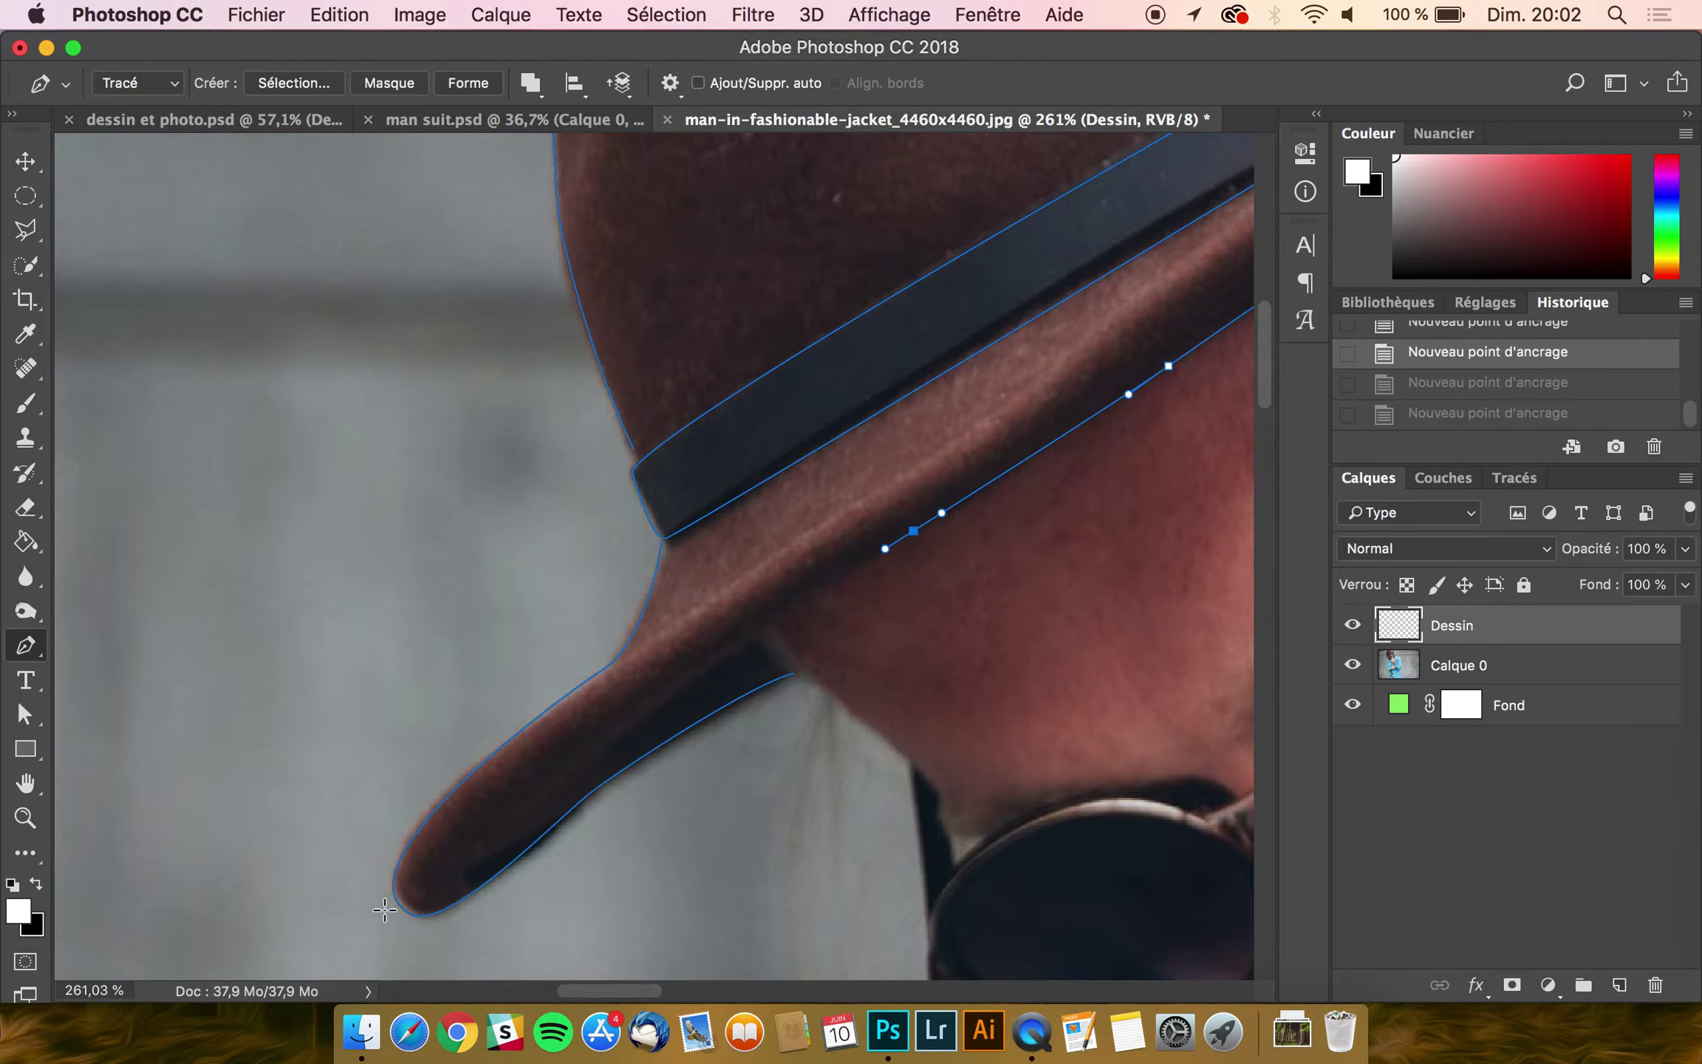
Step: Finish the brim's lower front edge path with a curved segment ending at the left brim tip
left_click_drag(432, 910, 449, 960)
key("Escape")
scroll(693, 821, "down", 3)
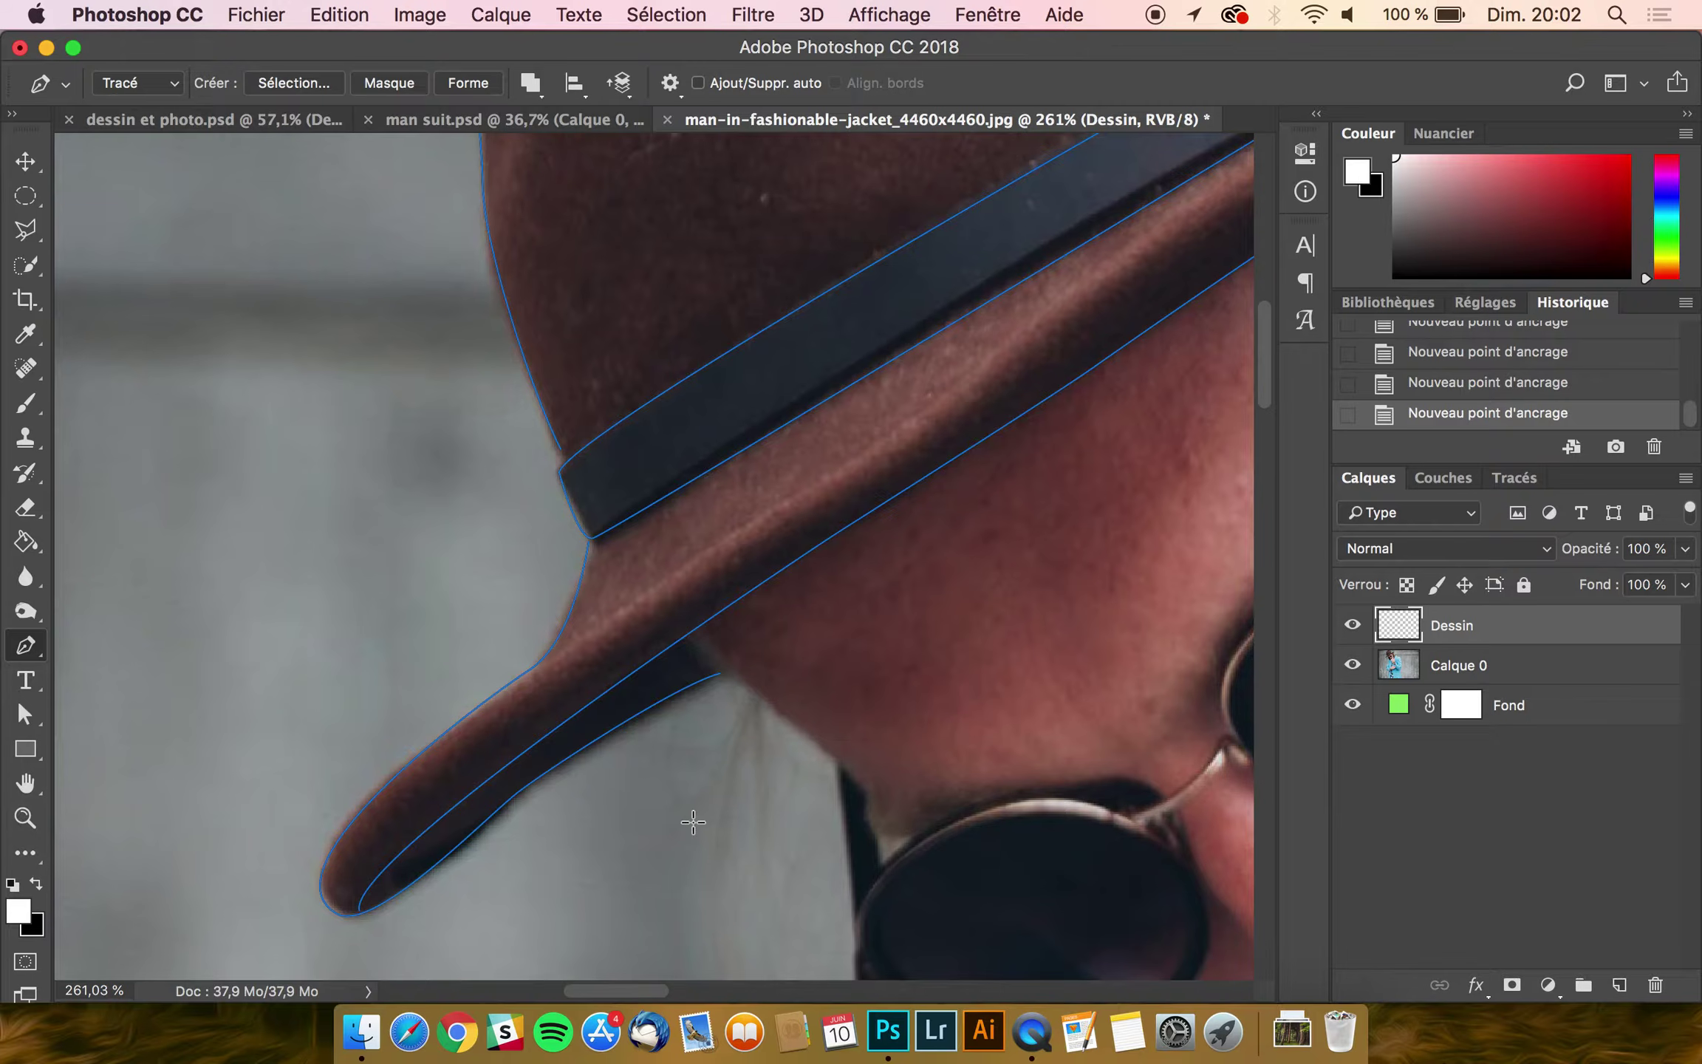
Step: Draw a curved fold line along the brim from its left upper edge to the hatband's right end
scroll(693, 822, "right", 5)
scroll(693, 821, "down", 1)
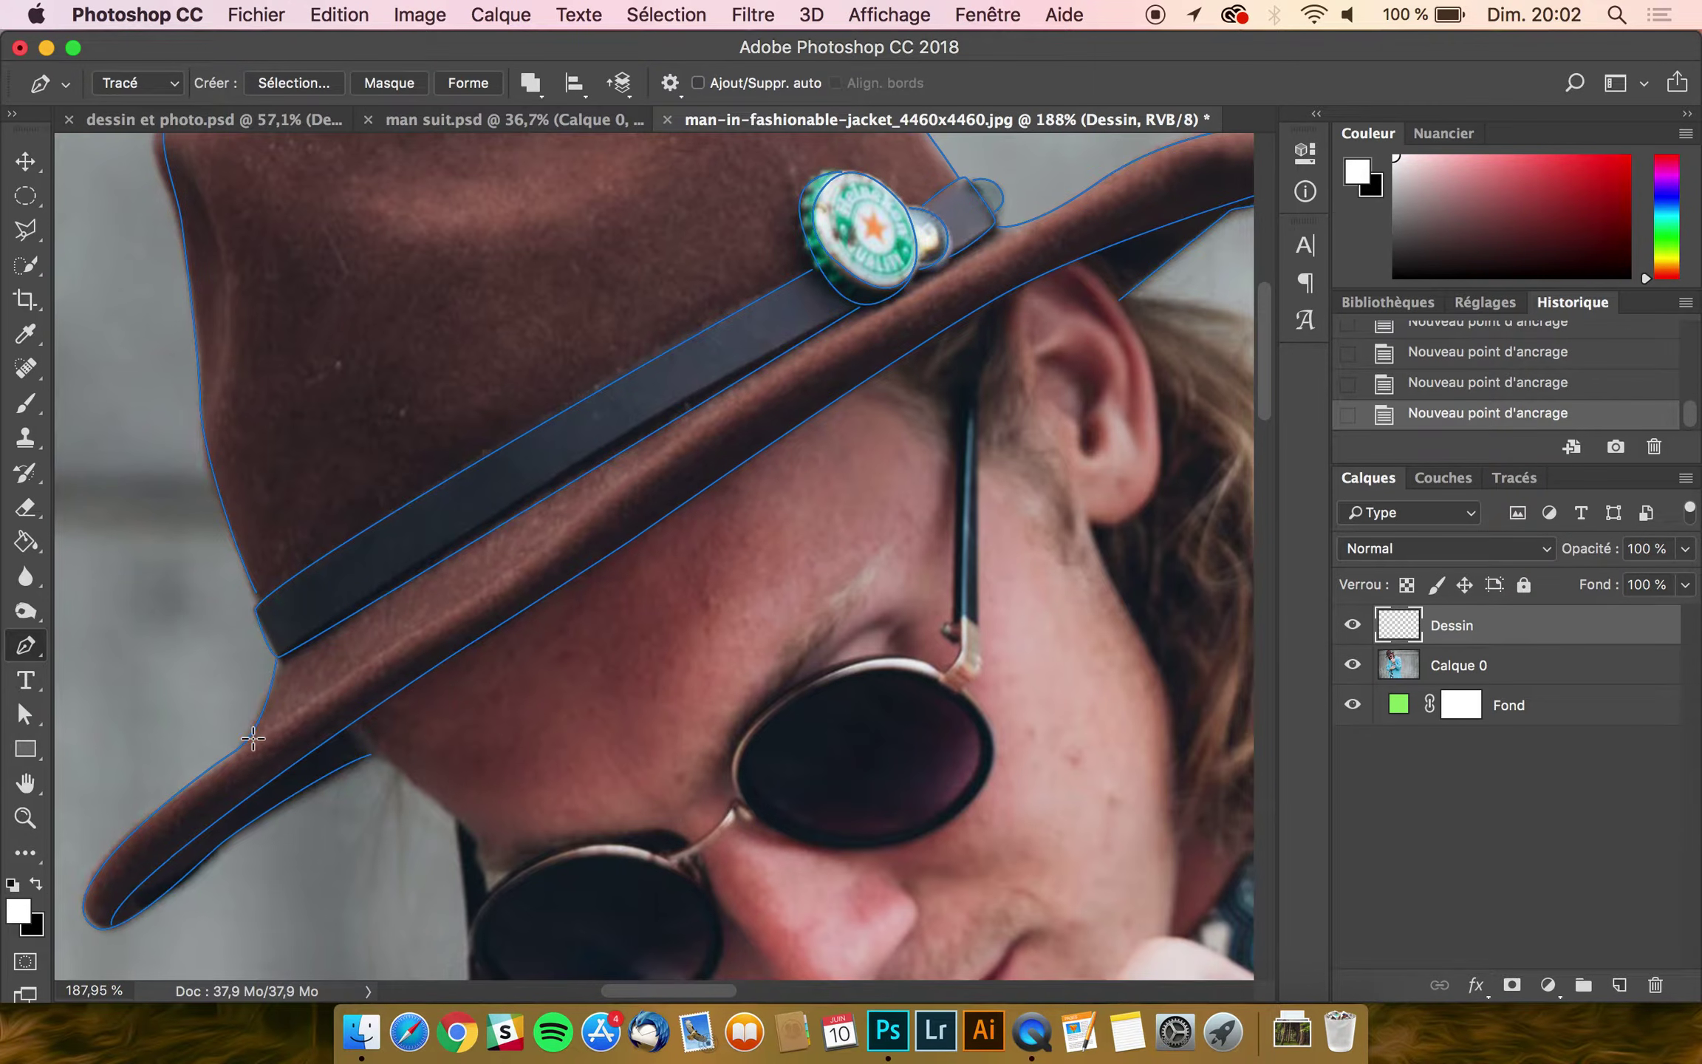
left_click(248, 744)
left_click_drag(548, 547, 581, 513)
left_click_drag(768, 379, 815, 348)
scroll(815, 347, "up", 2)
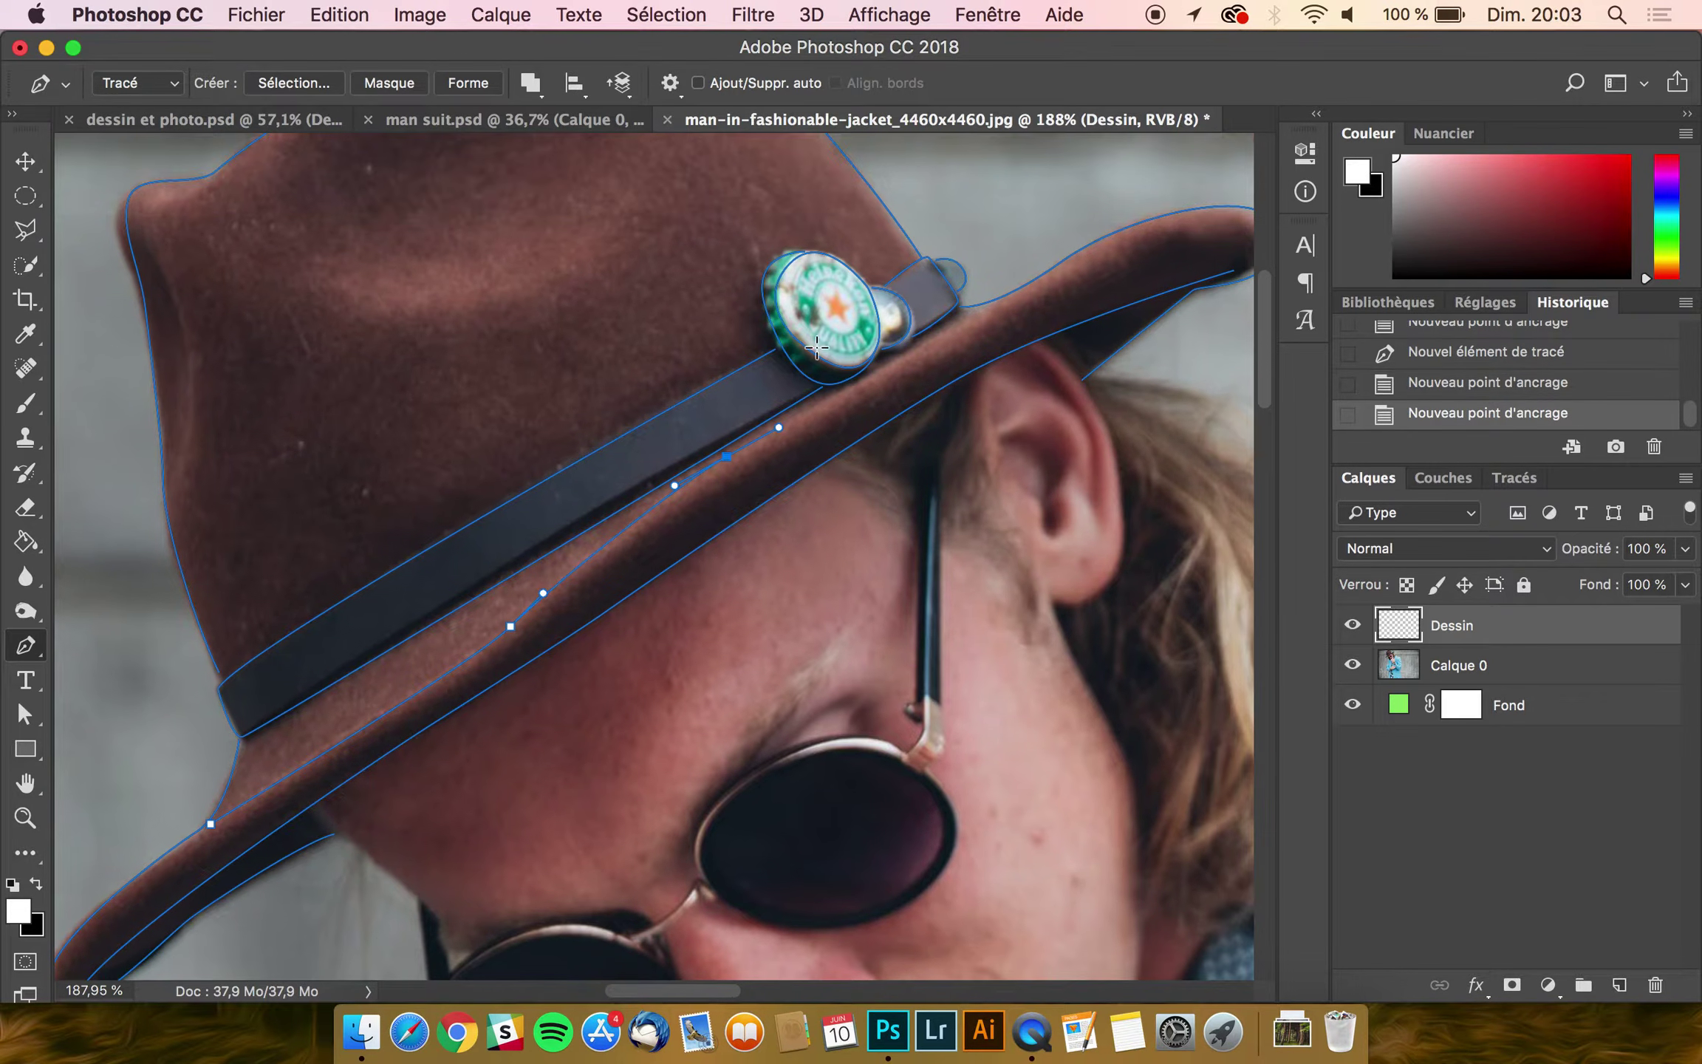
left_click(978, 315)
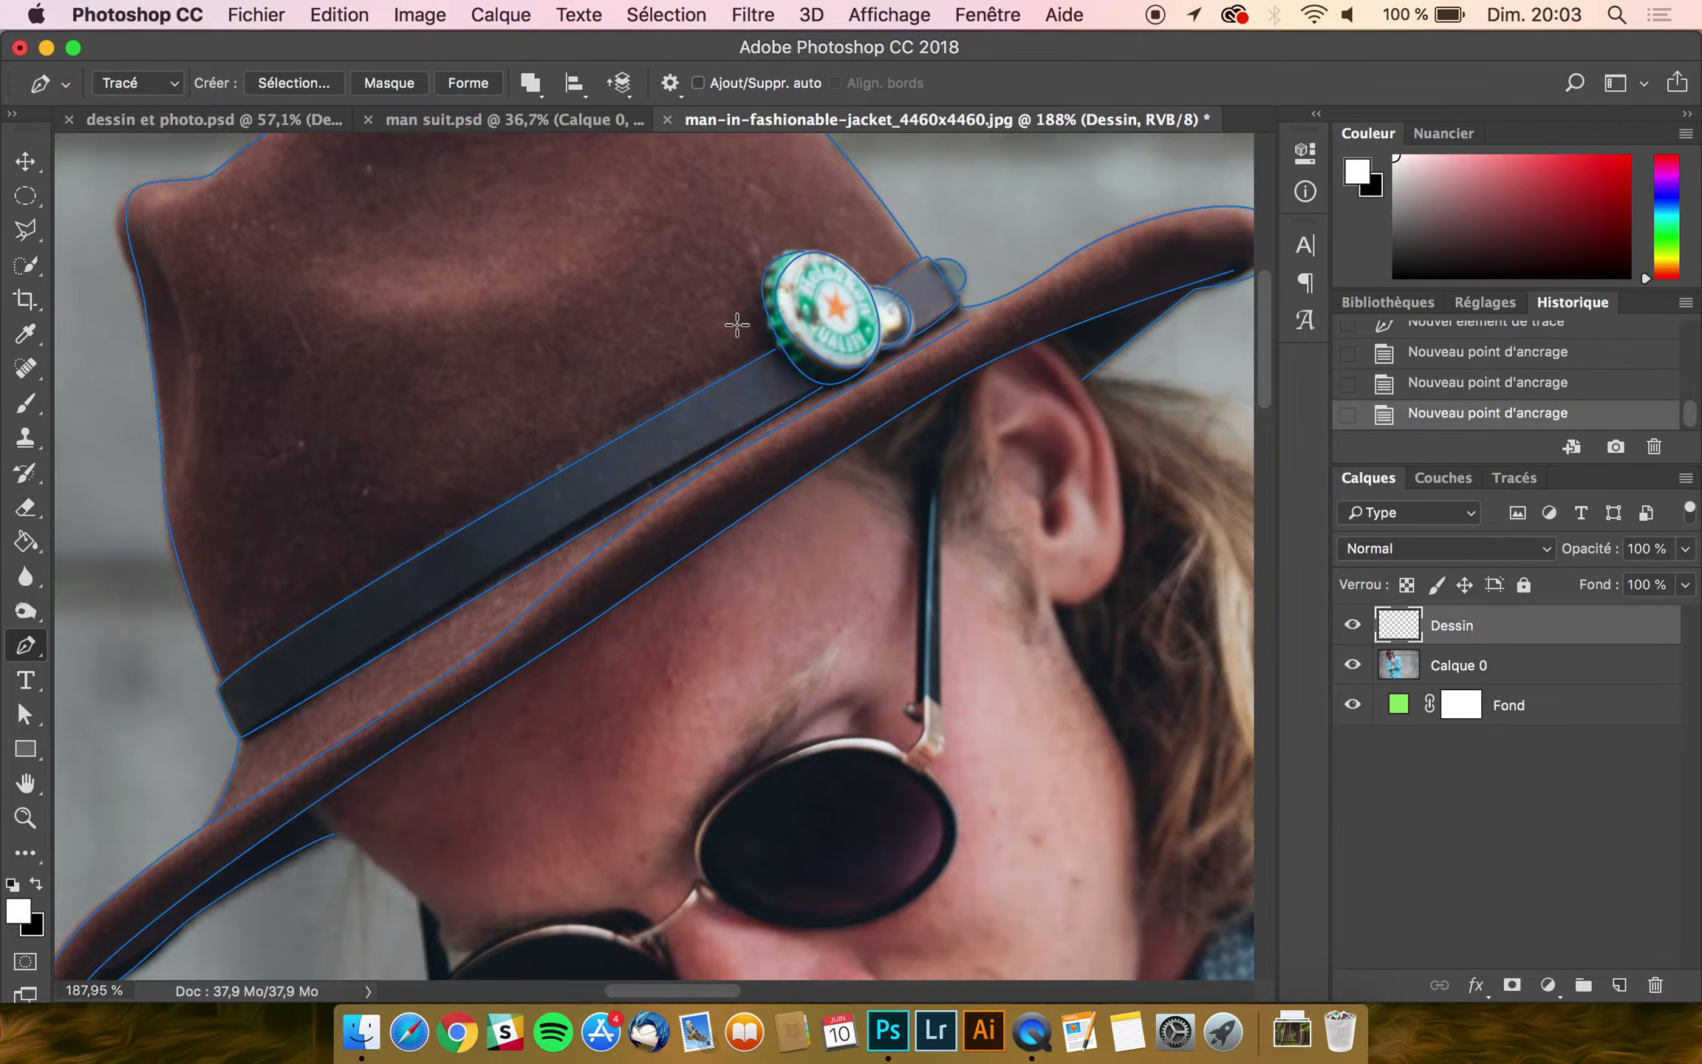
Step: Draw a curved crease line down the inside of the crown's left edge
scroll(736, 323, "up", 5)
scroll(737, 324, "left", 2)
left_click(244, 460)
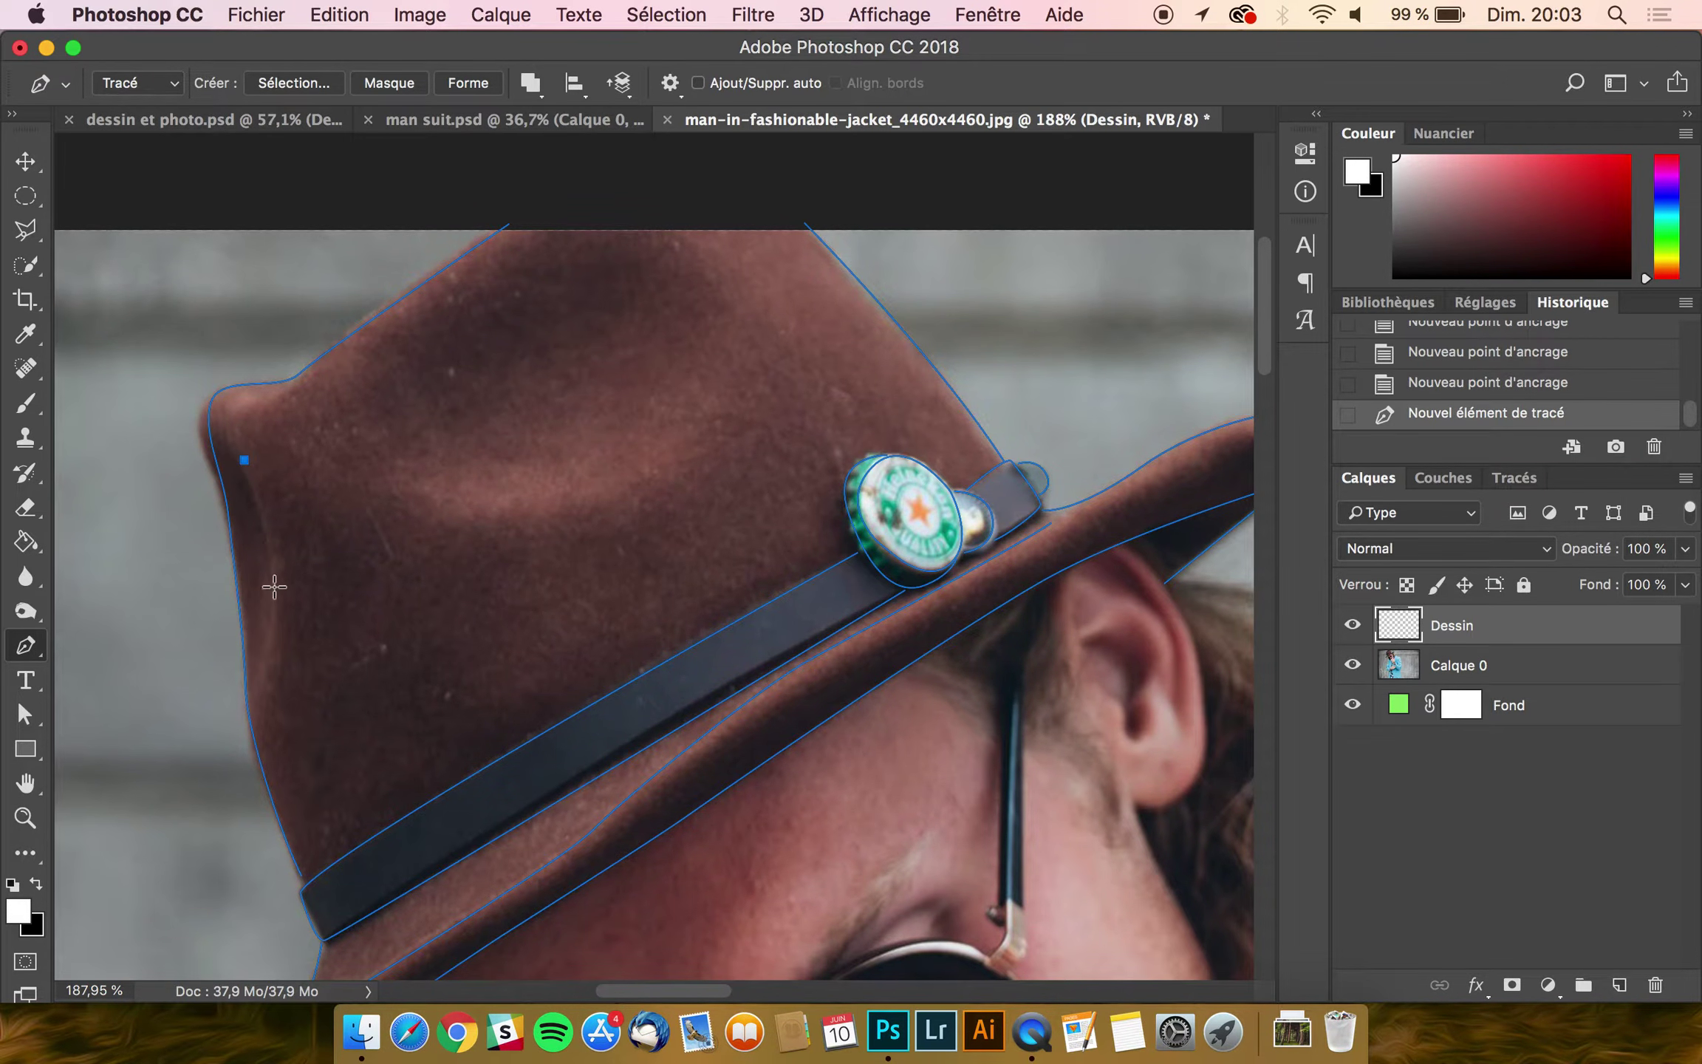
left_click(270, 663)
left_click_drag(271, 663, 237, 730)
Step: Draw a downward-bowed curve following the dent across the upper part of the hat crown
left_click(343, 430)
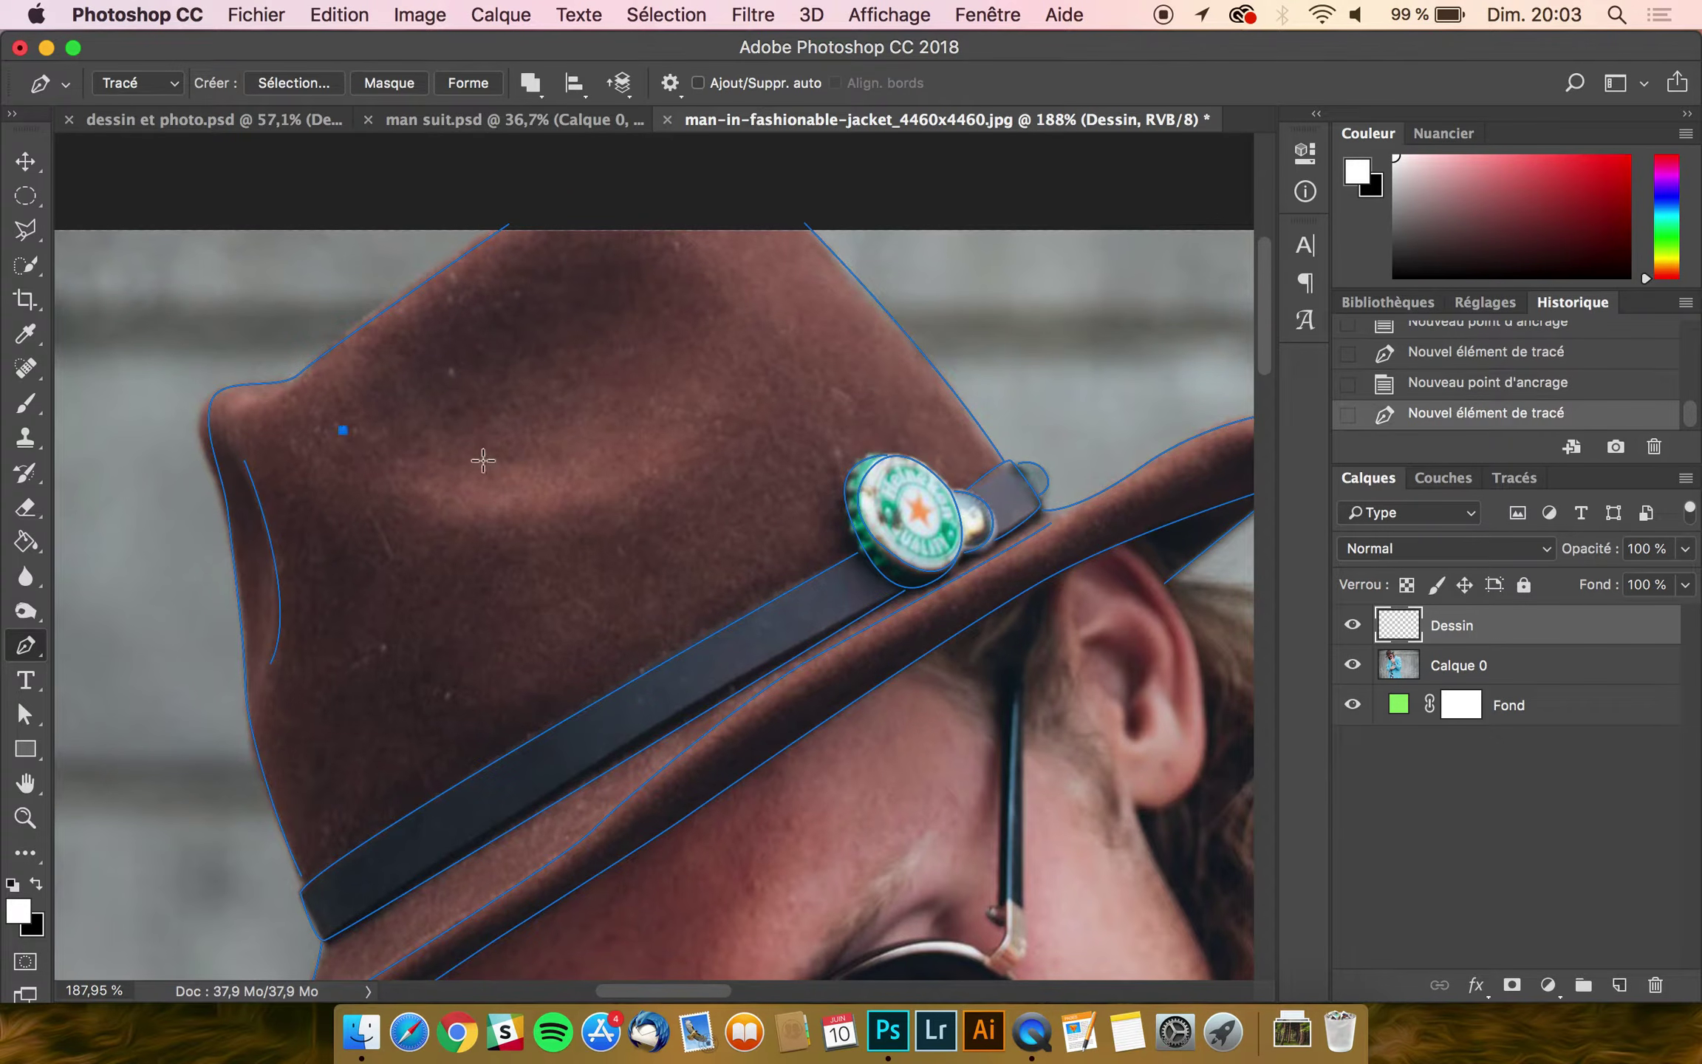
left_click_drag(697, 430, 871, 311)
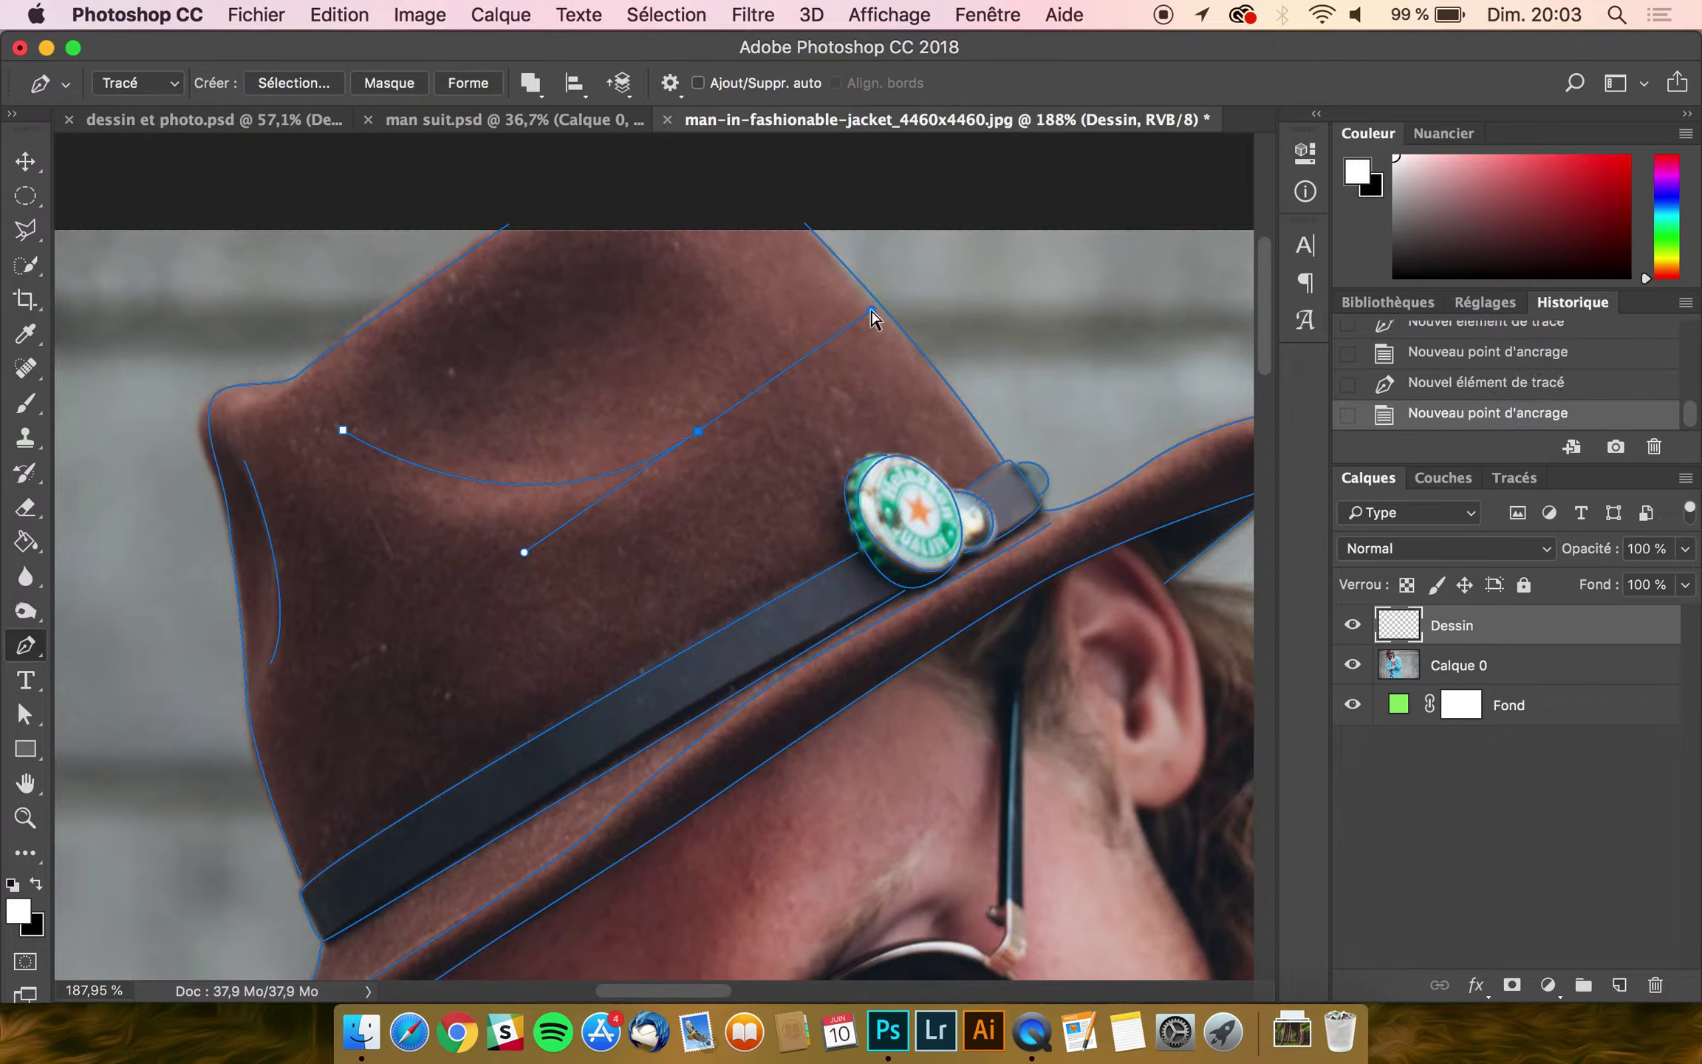
key("Escape")
Step: Trace the jacket's left shoulder edge with a two-segment curved path, and add a short curved line just inside it
scroll(698, 787, "down", 5)
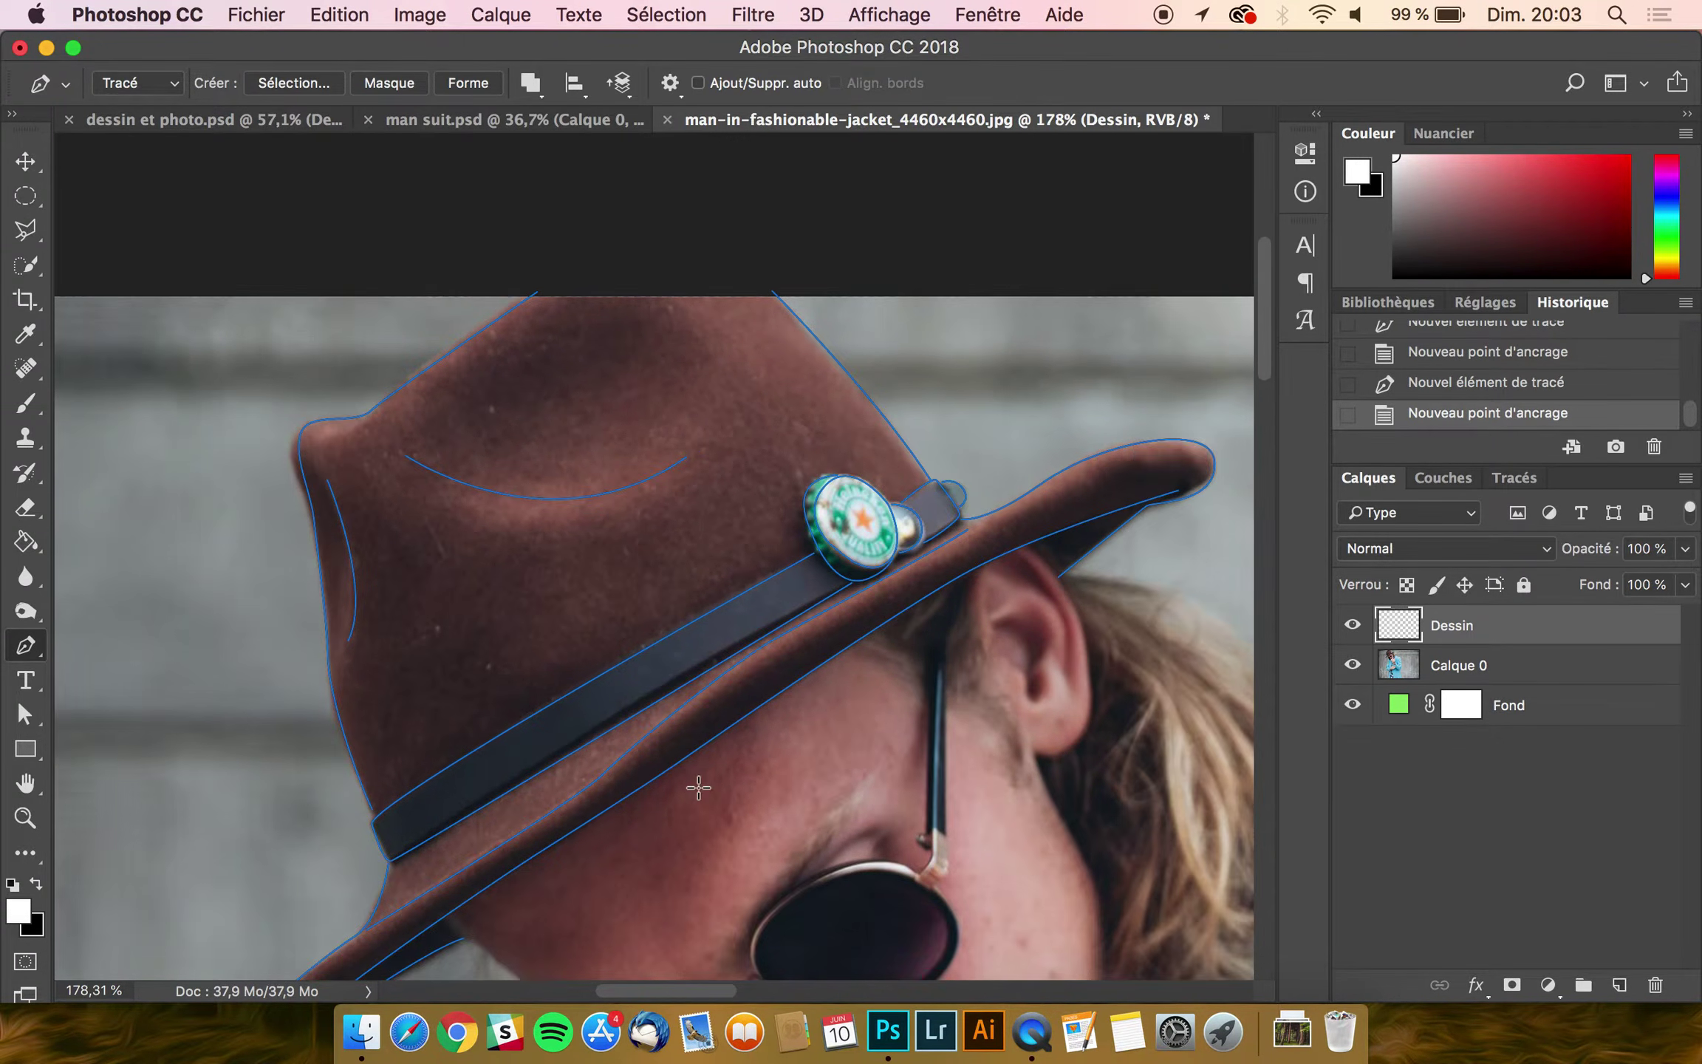
left_click_drag(695, 771, 676, 483)
scroll(624, 540, "down", 4)
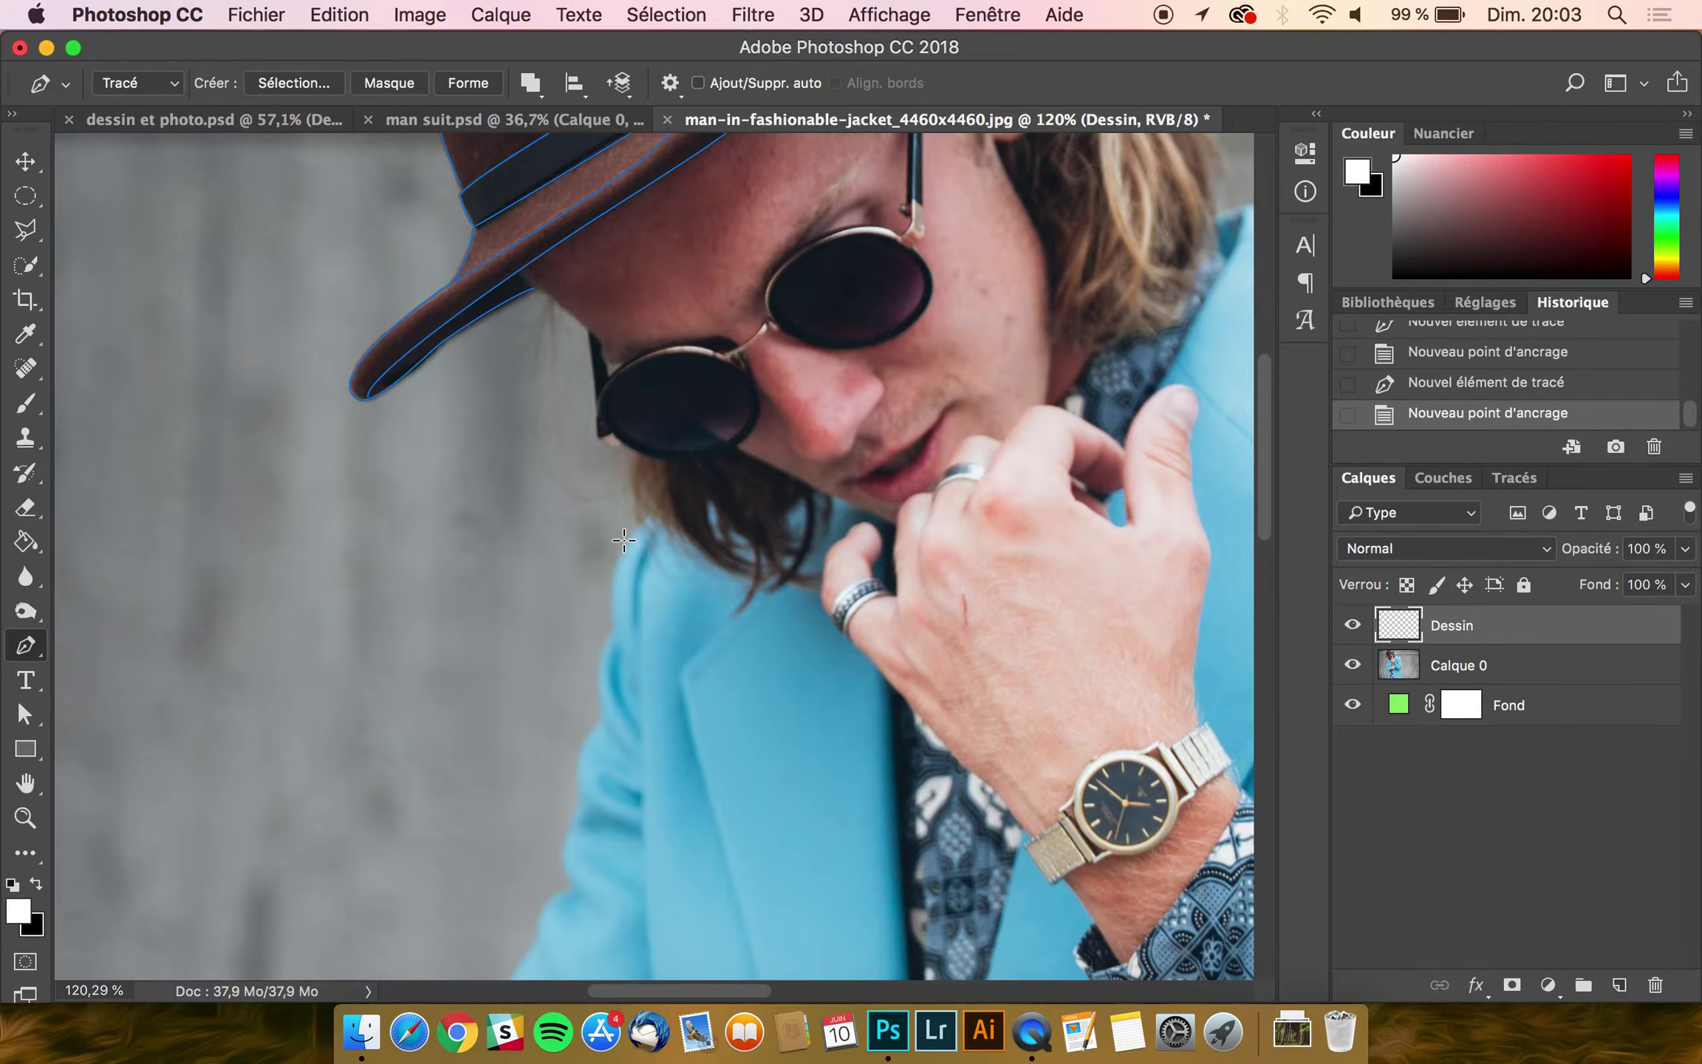
left_click(633, 529)
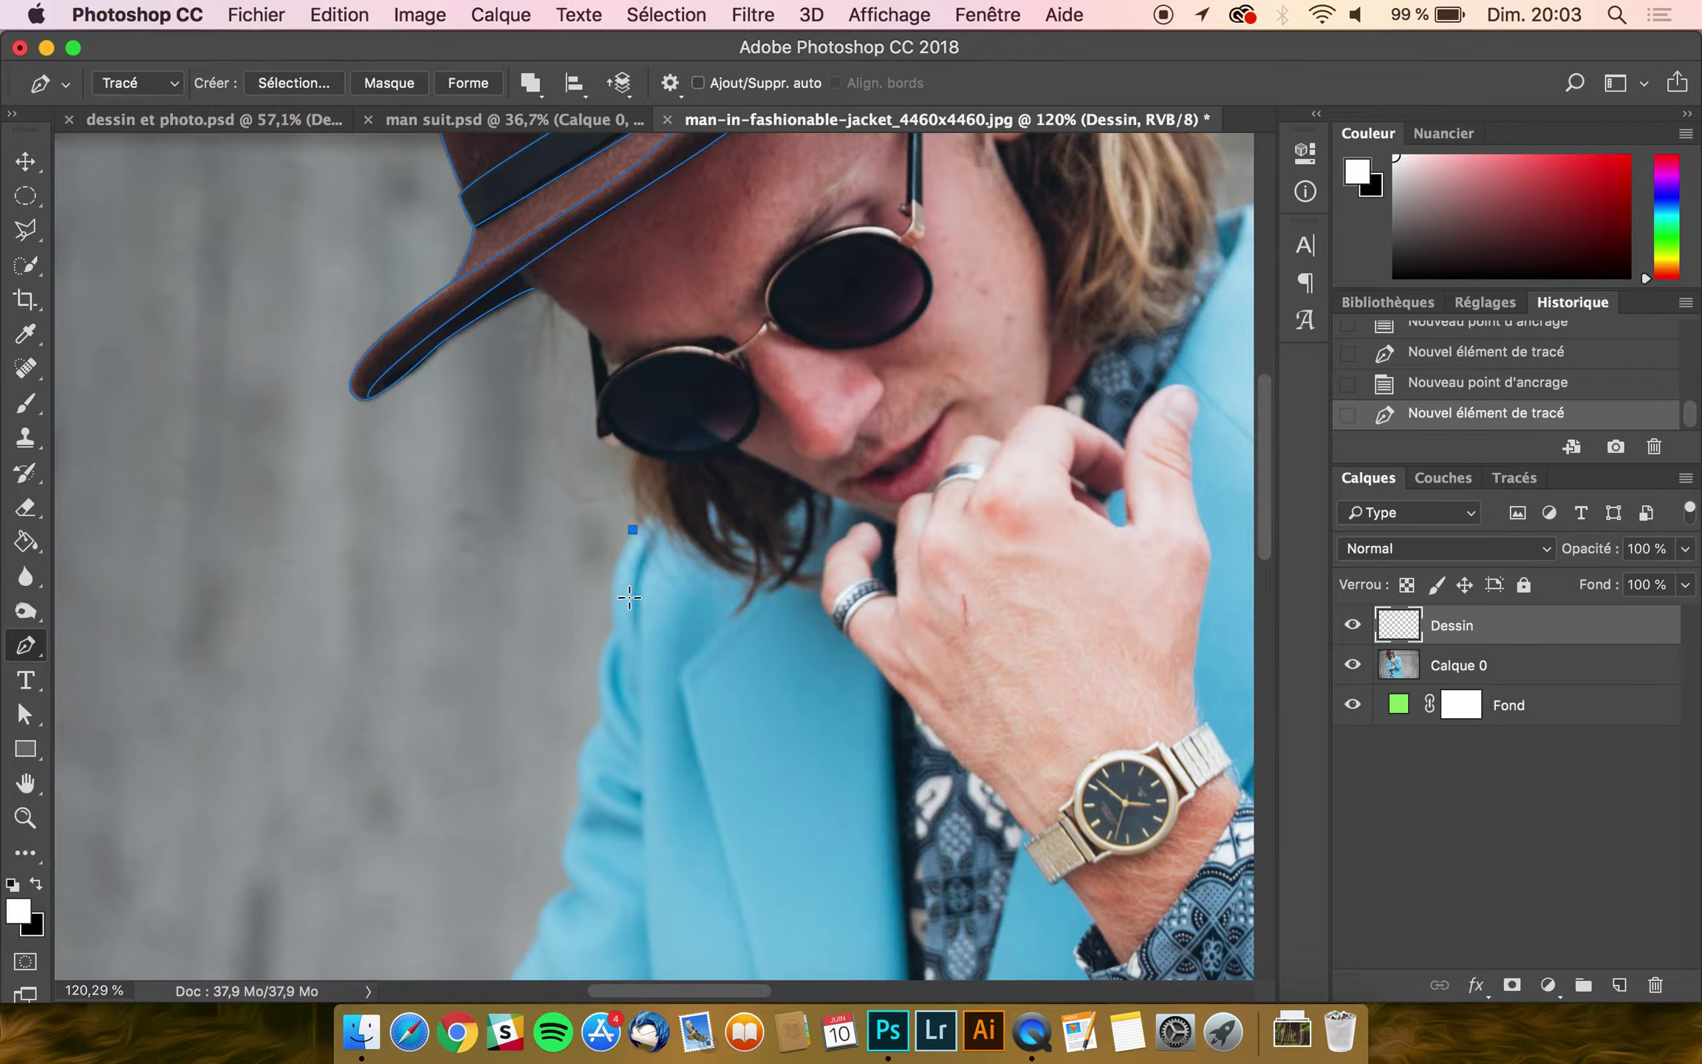
left_click_drag(630, 652, 632, 659)
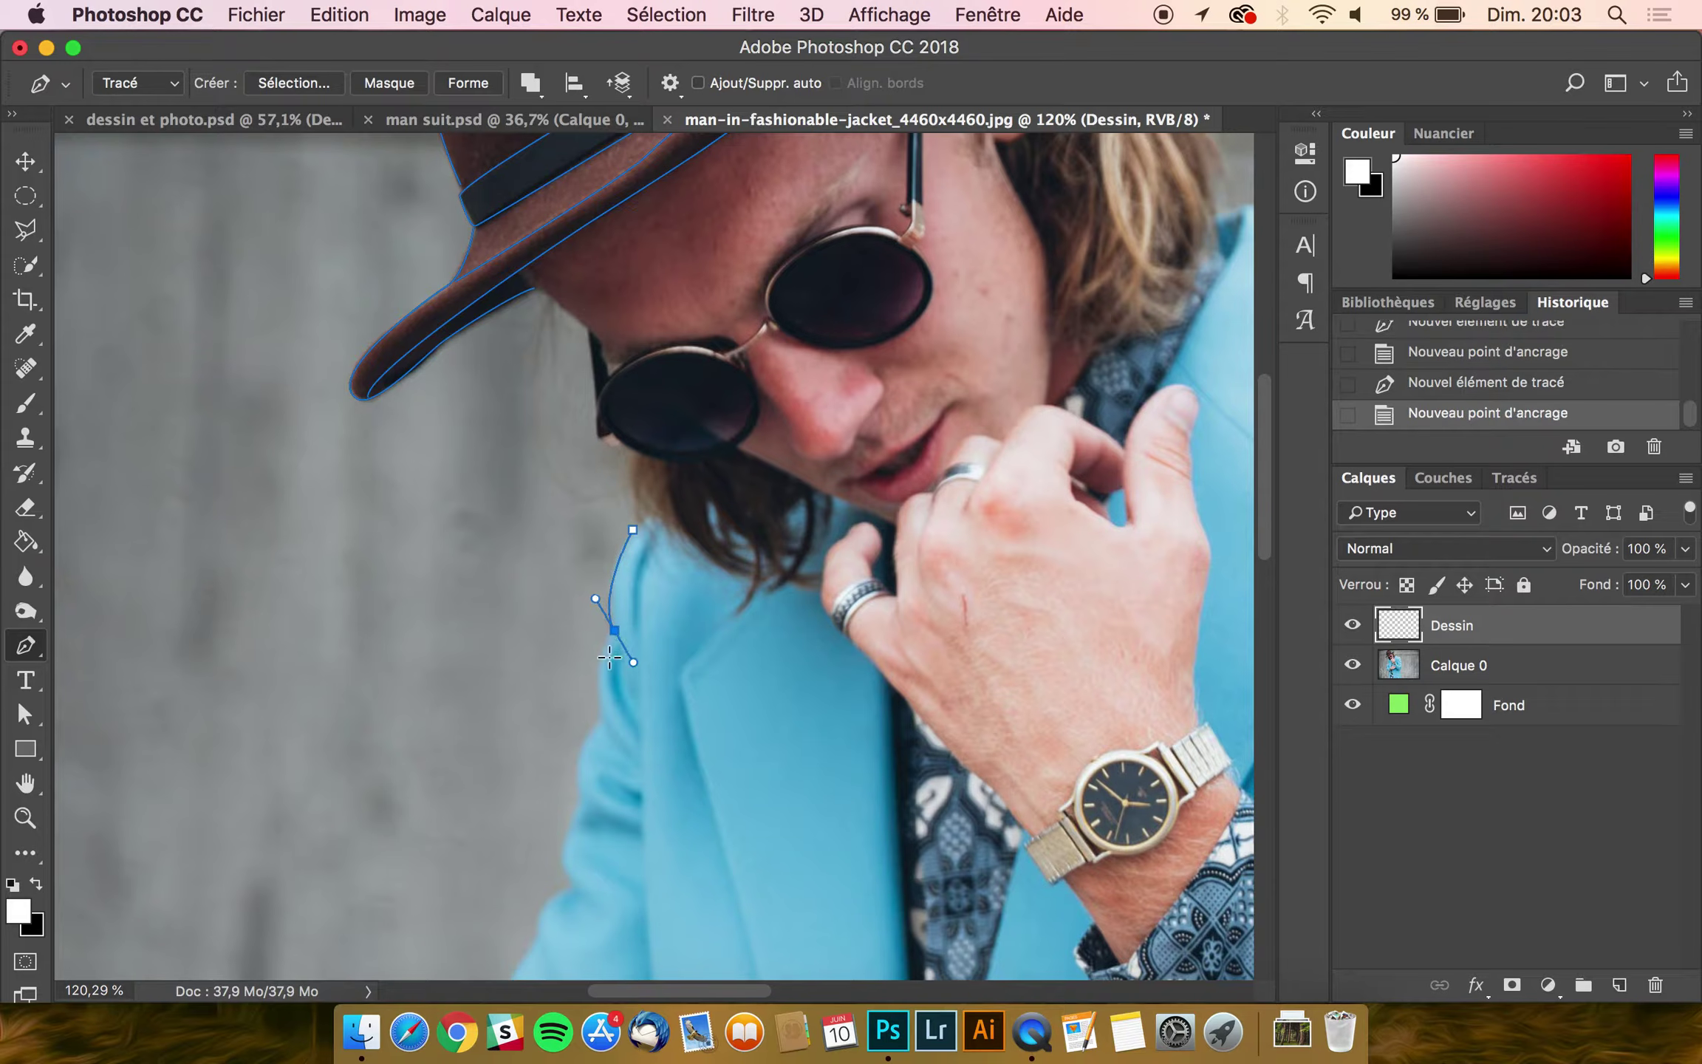
left_click(614, 630, "alt")
left_click(603, 722)
mouse_move(633, 758)
left_mouse_down()
mouse_move(633, 773)
mouse_move(626, 754)
left_mouse_up()
left_click(652, 545)
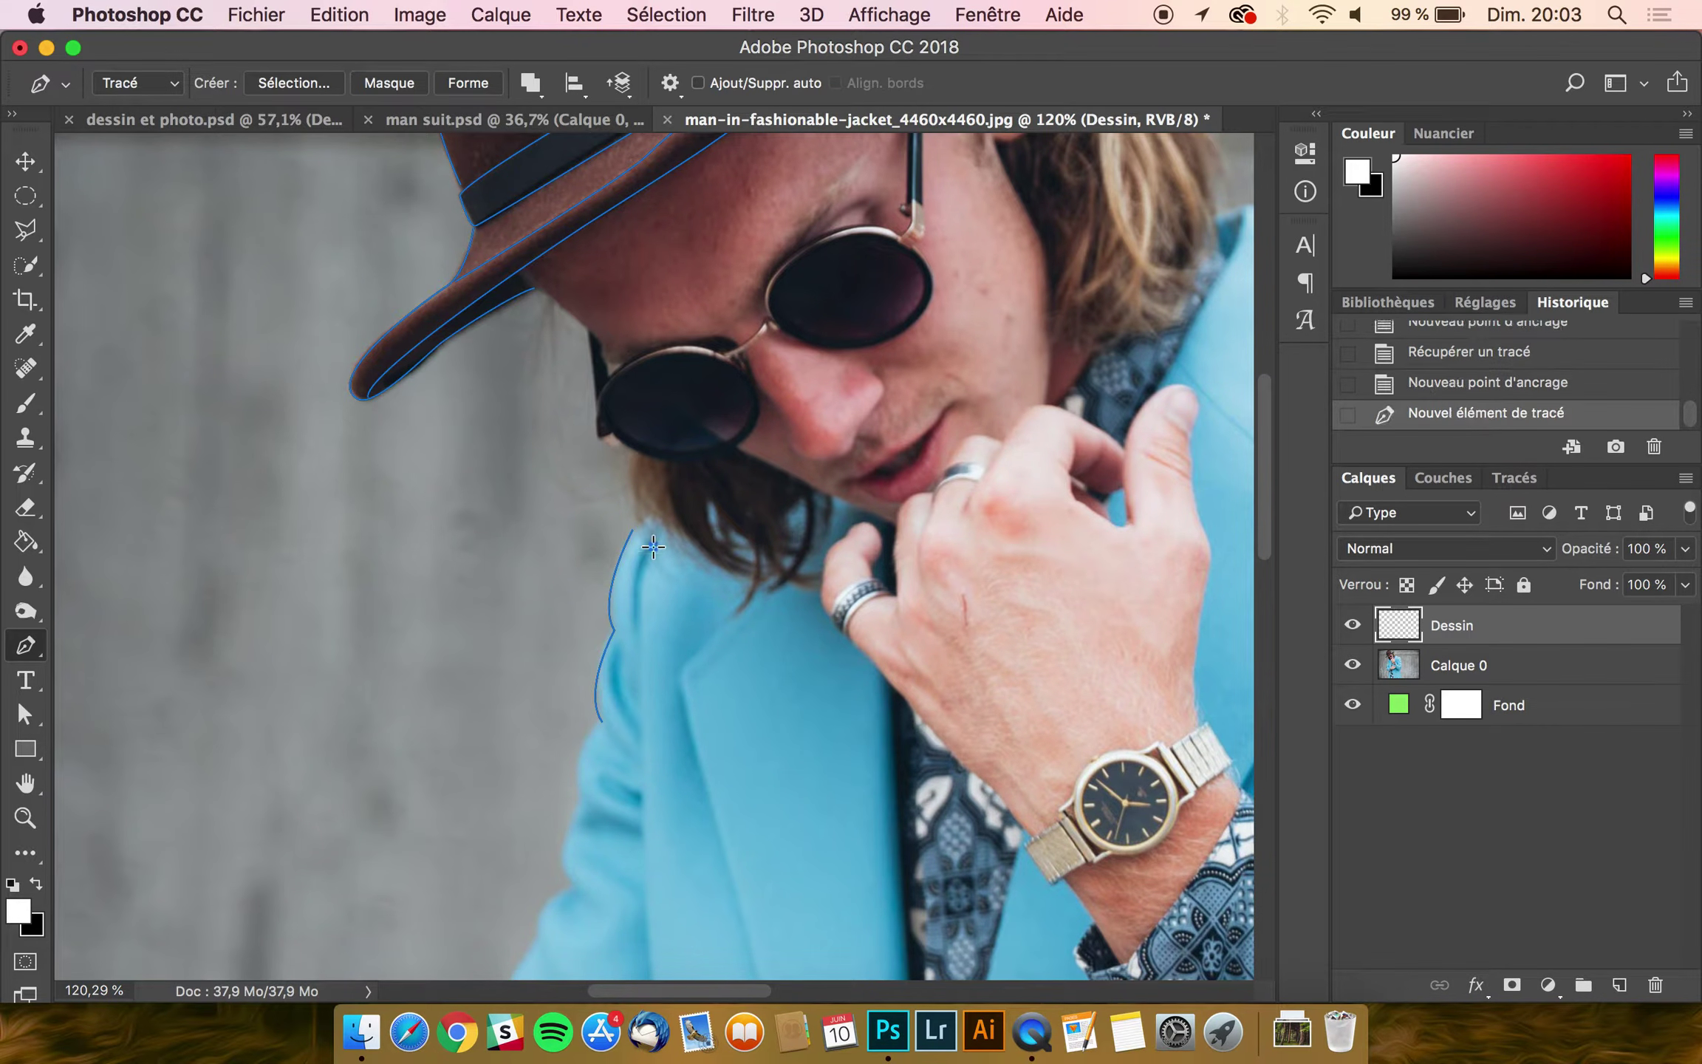
left_click_drag(643, 660, 642, 698)
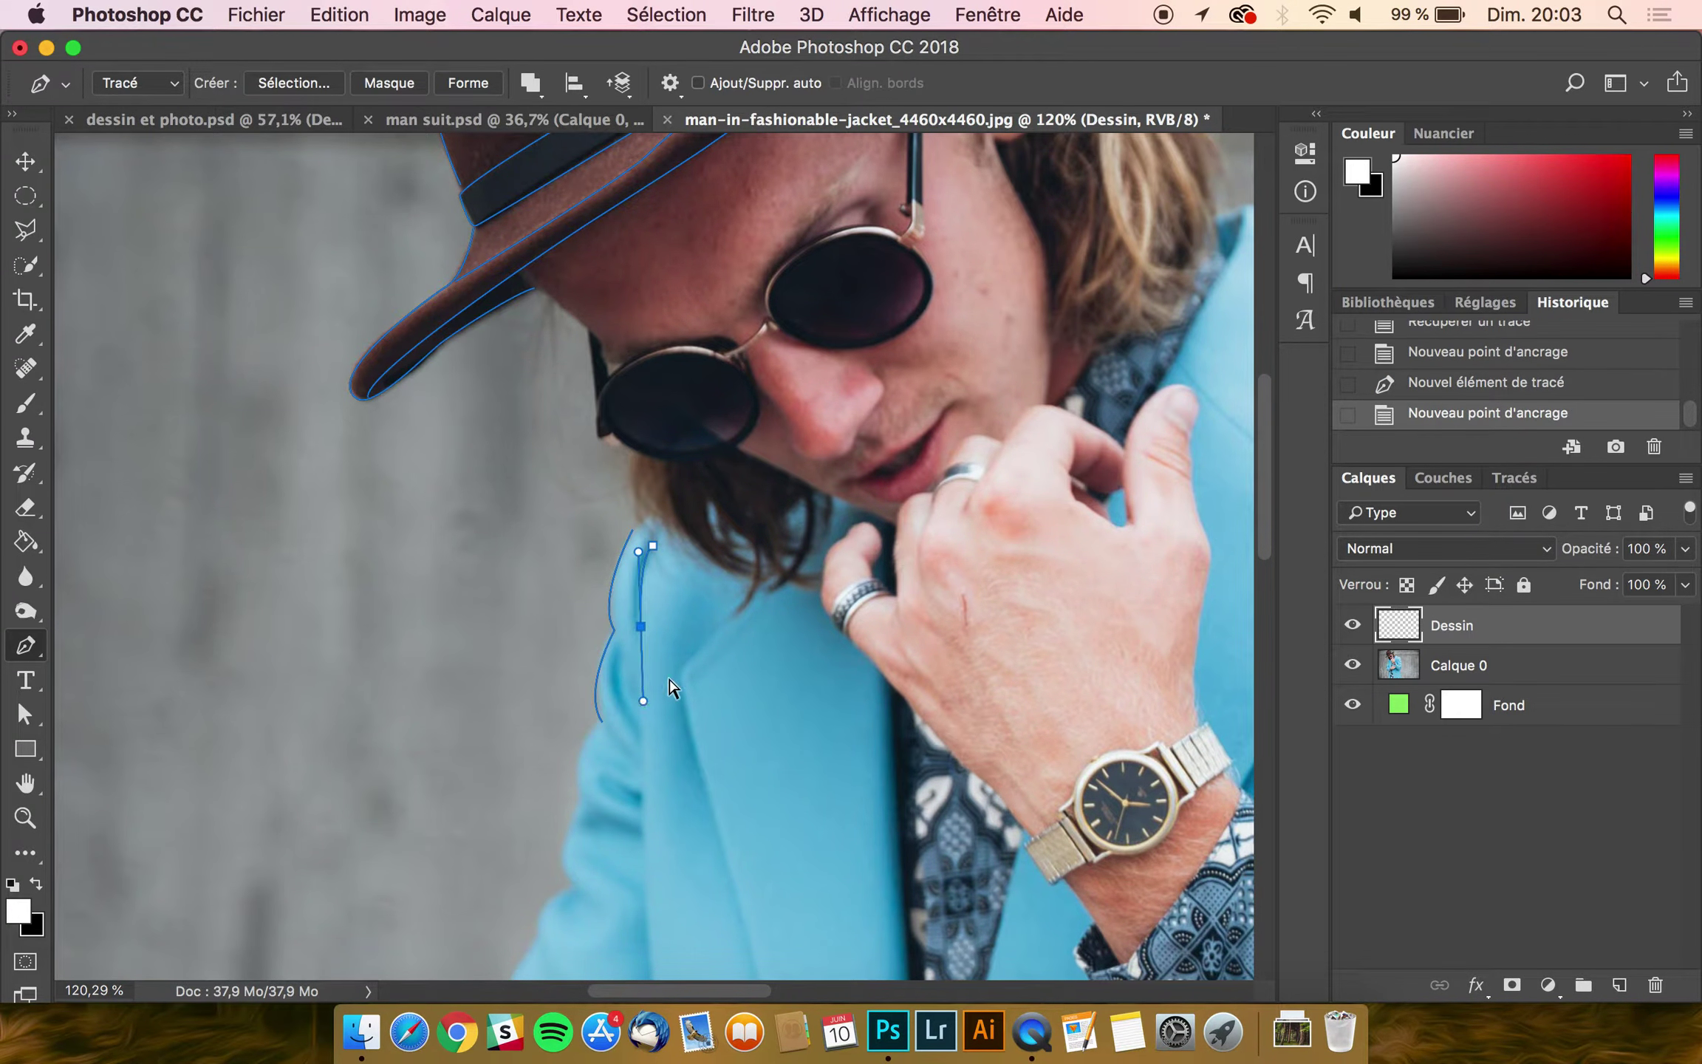
scroll(639, 899, "down", 5)
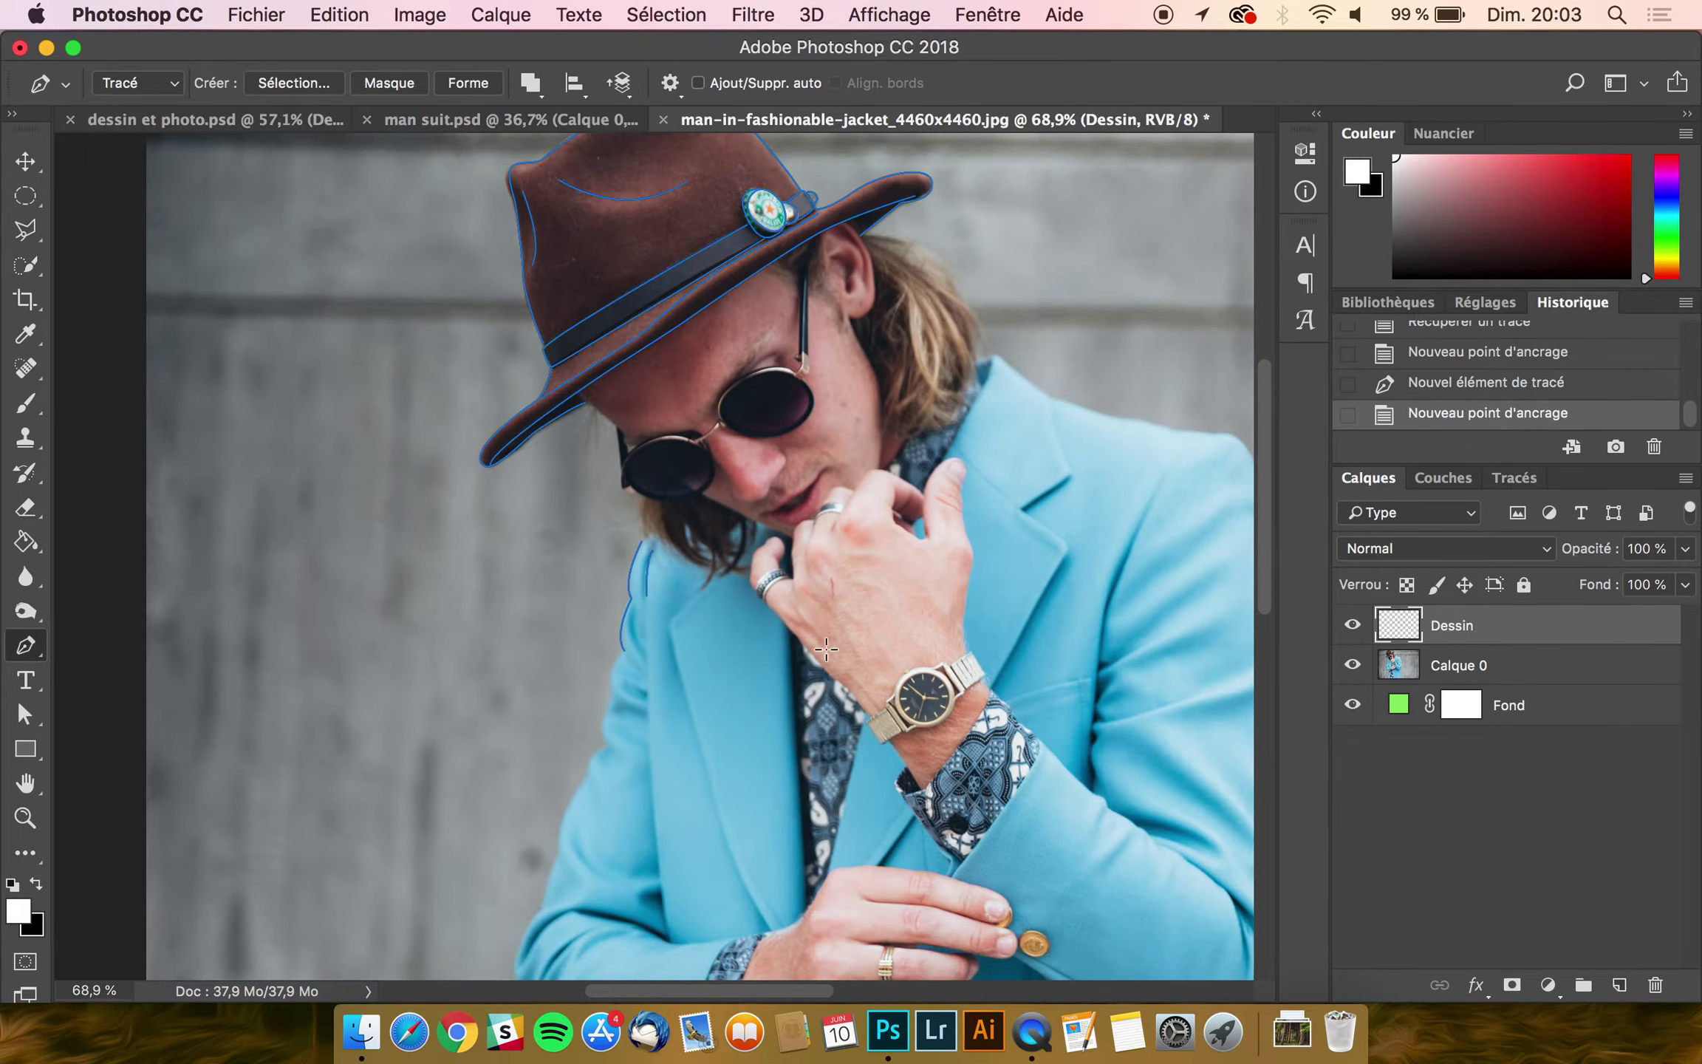
scroll(835, 847, "down", 5)
scroll(835, 848, "right", 2)
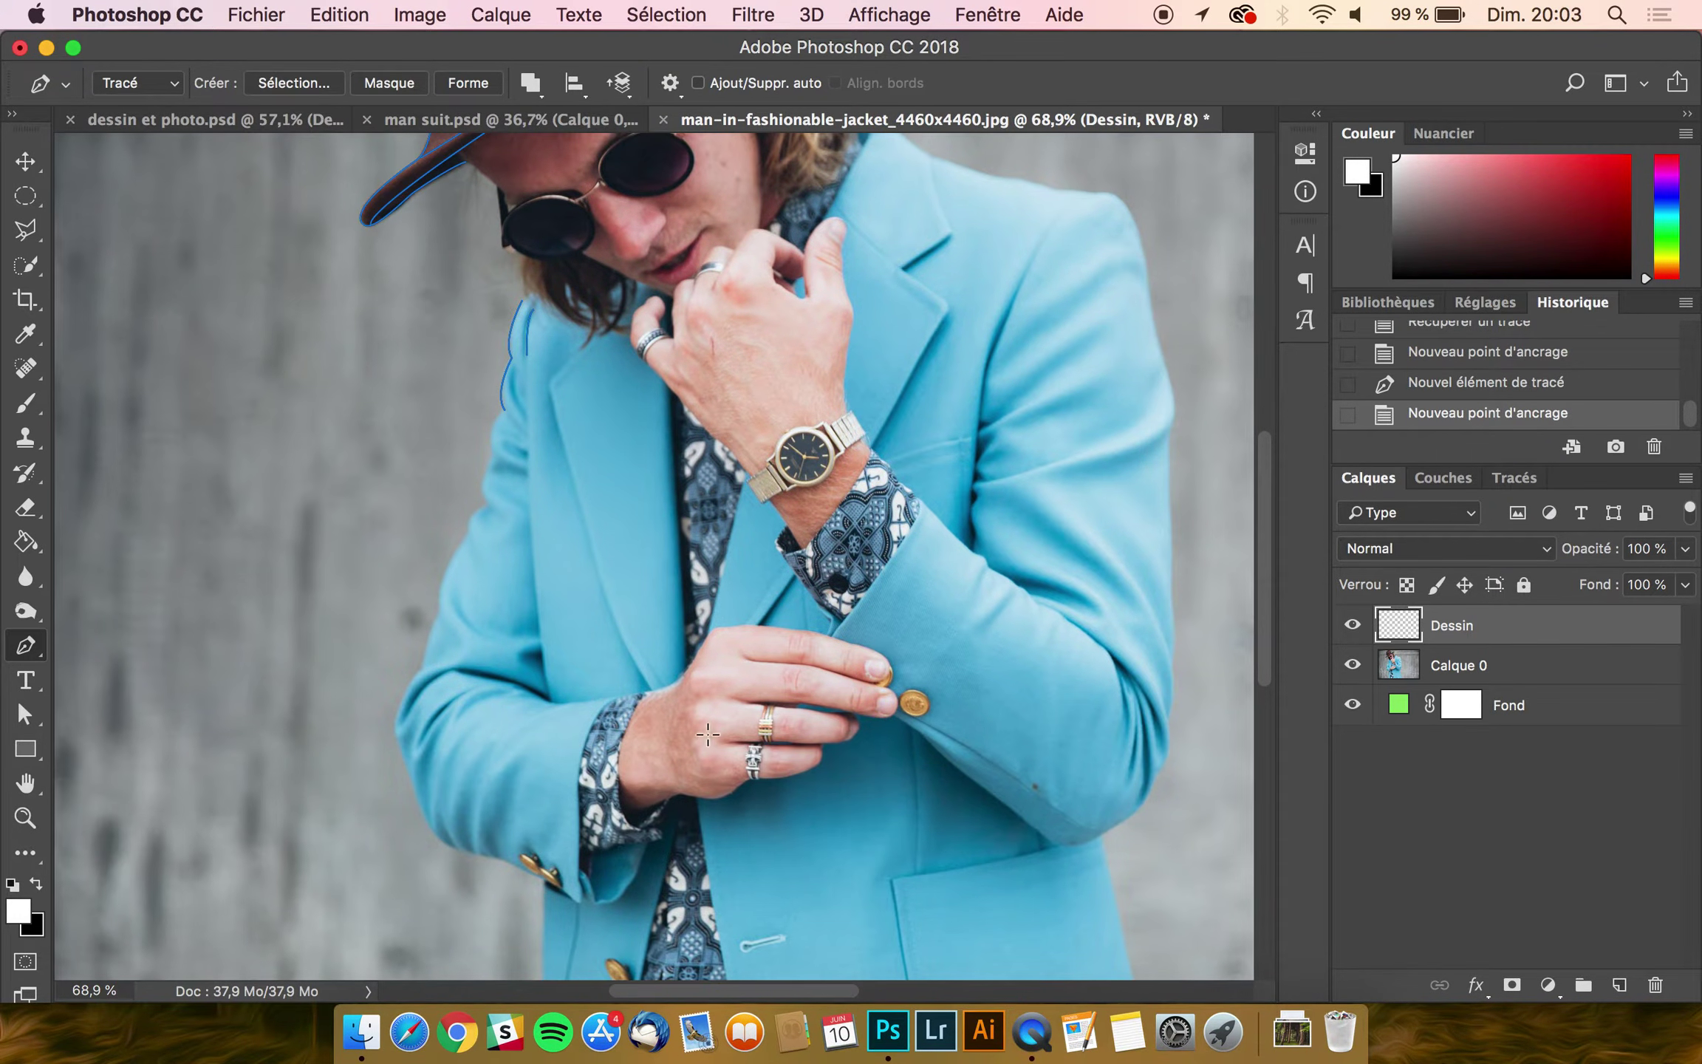
scroll(829, 825, "down", 2)
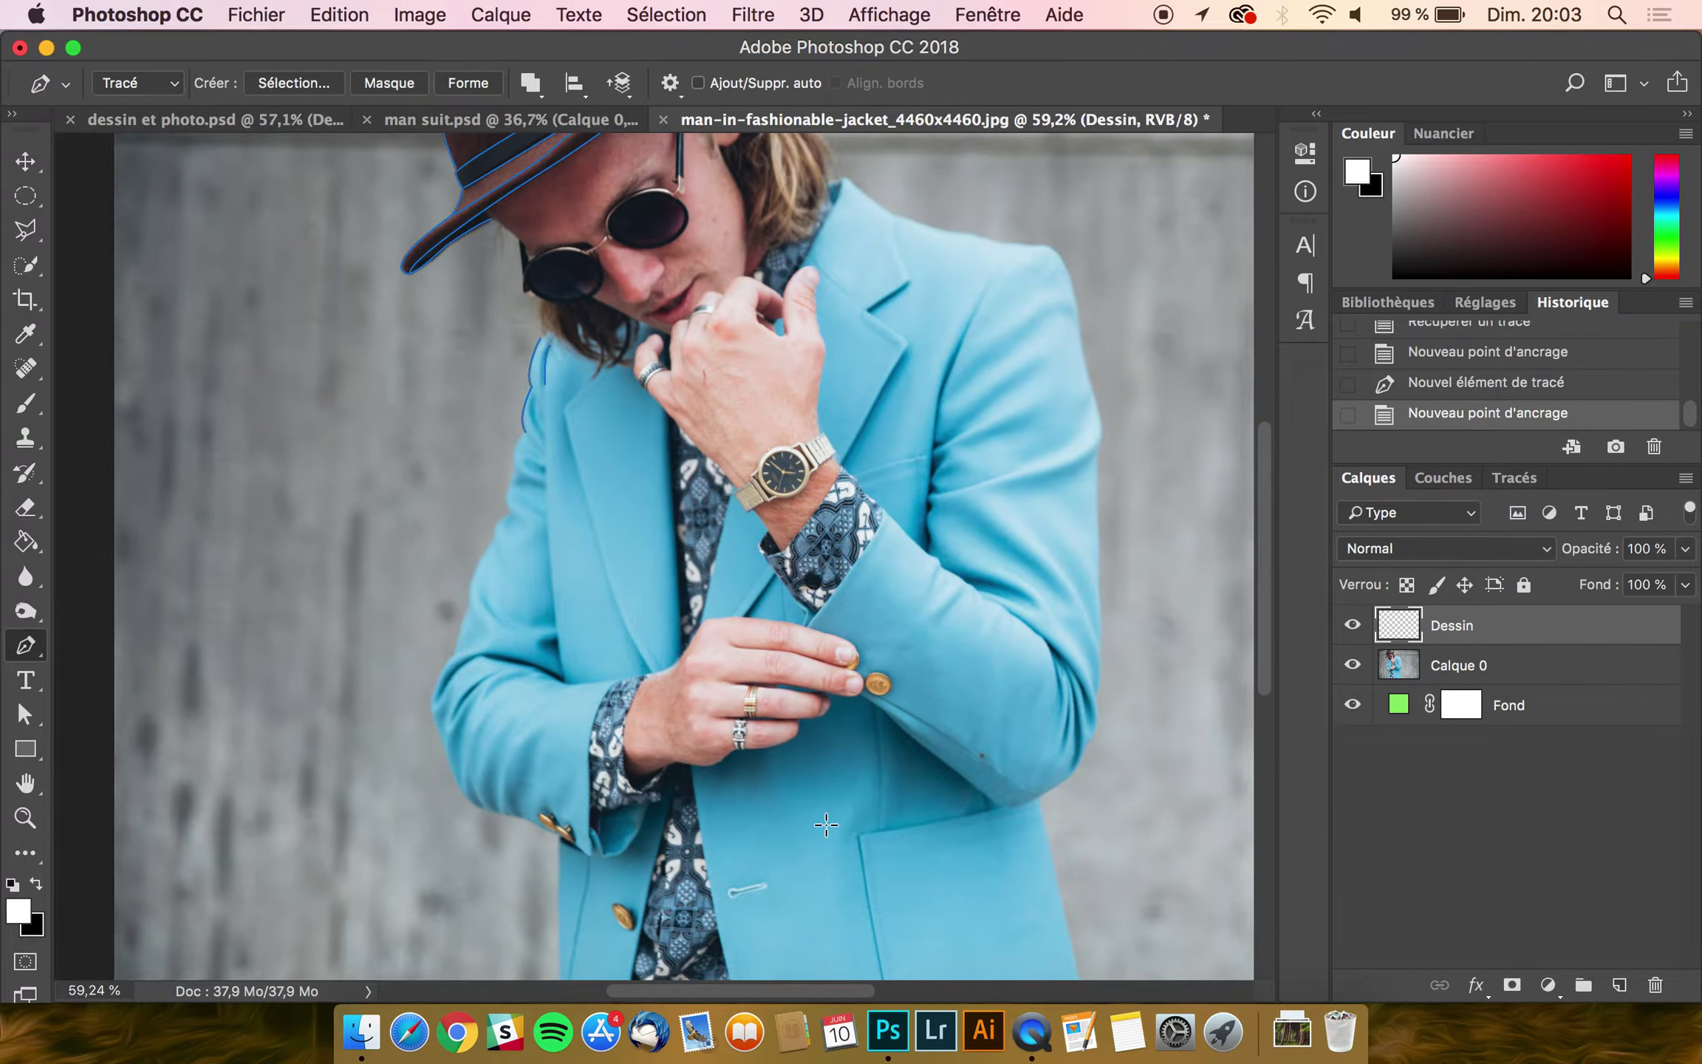
scroll(625, 835, "down", 3)
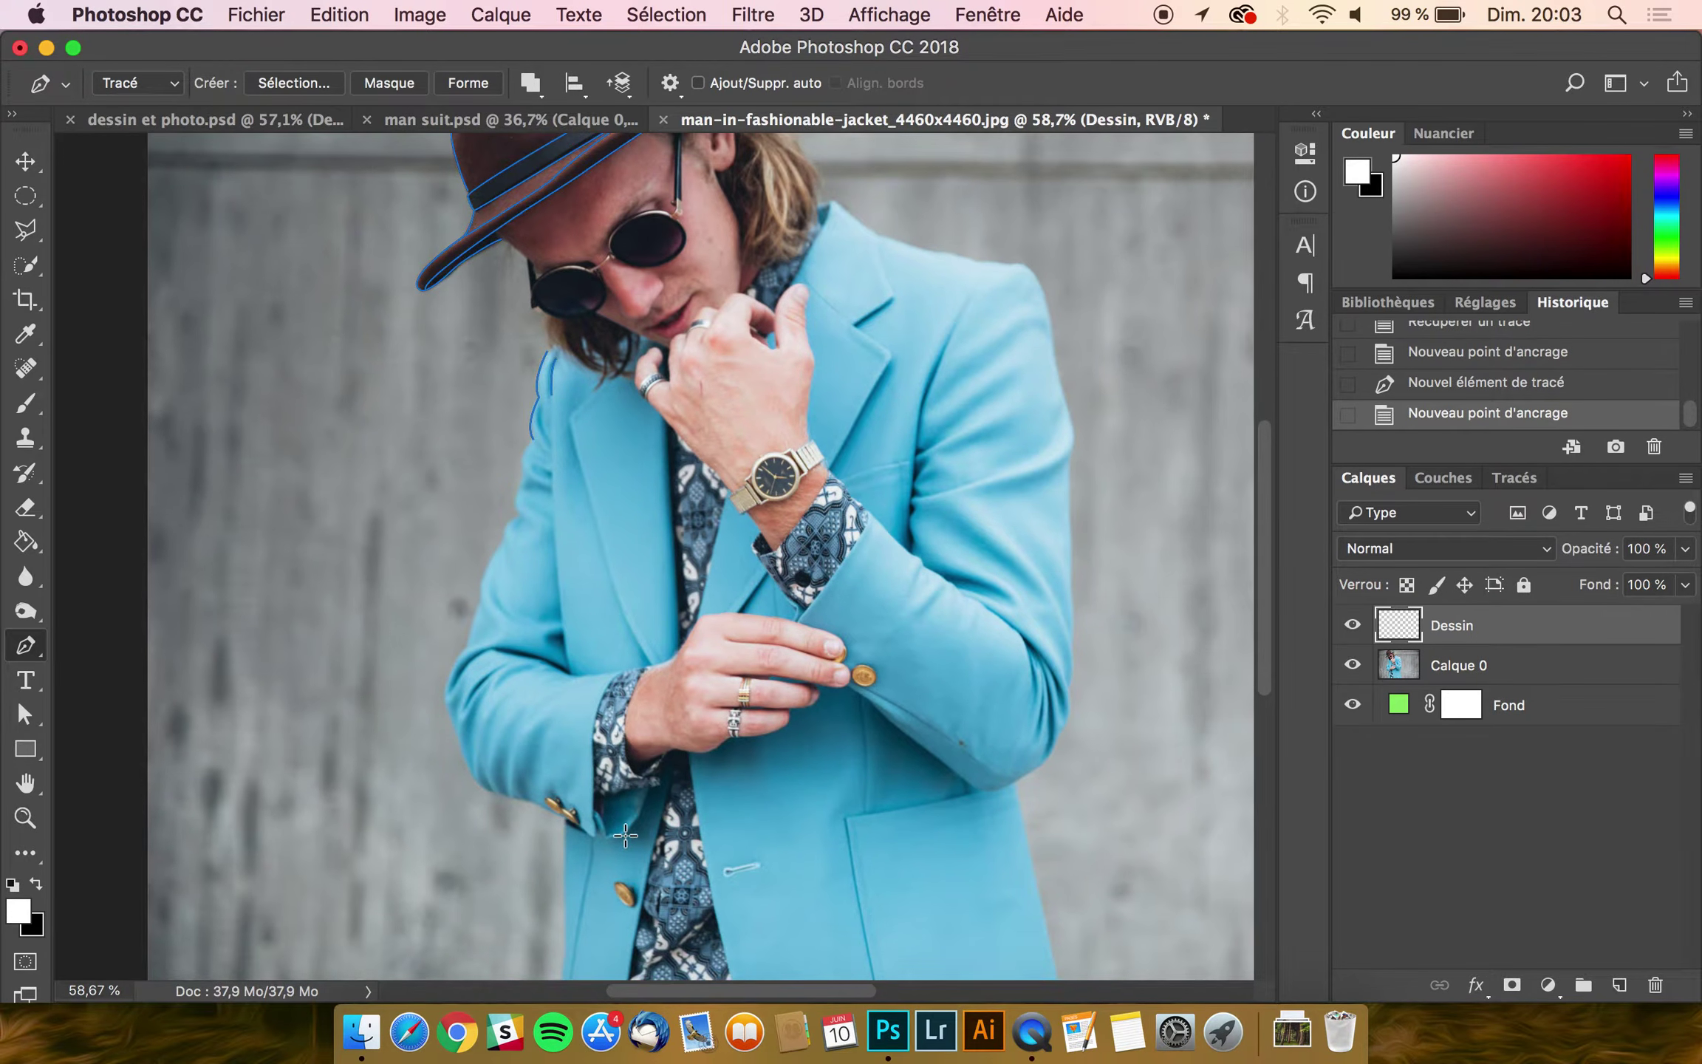
Step: Set the Brush tool to a 14 px size and test it with a vertical stroke over the grey background, undoing the stroke
left_click(31, 405)
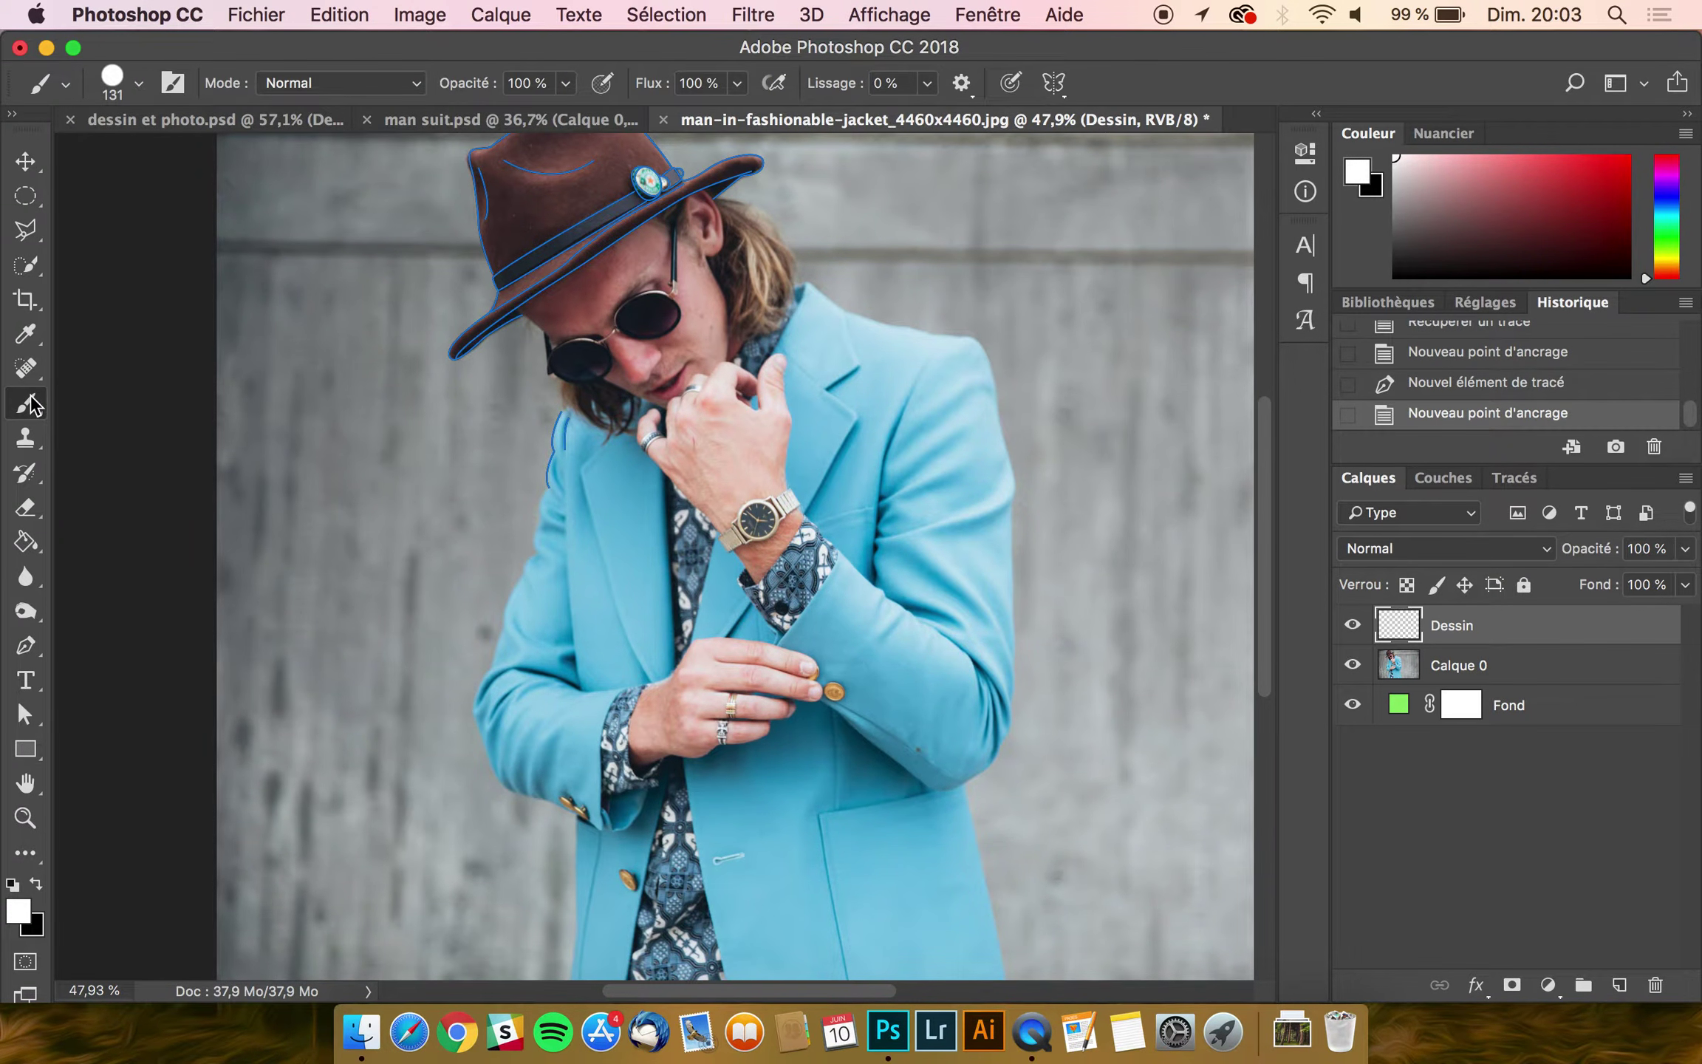
left_click(123, 84)
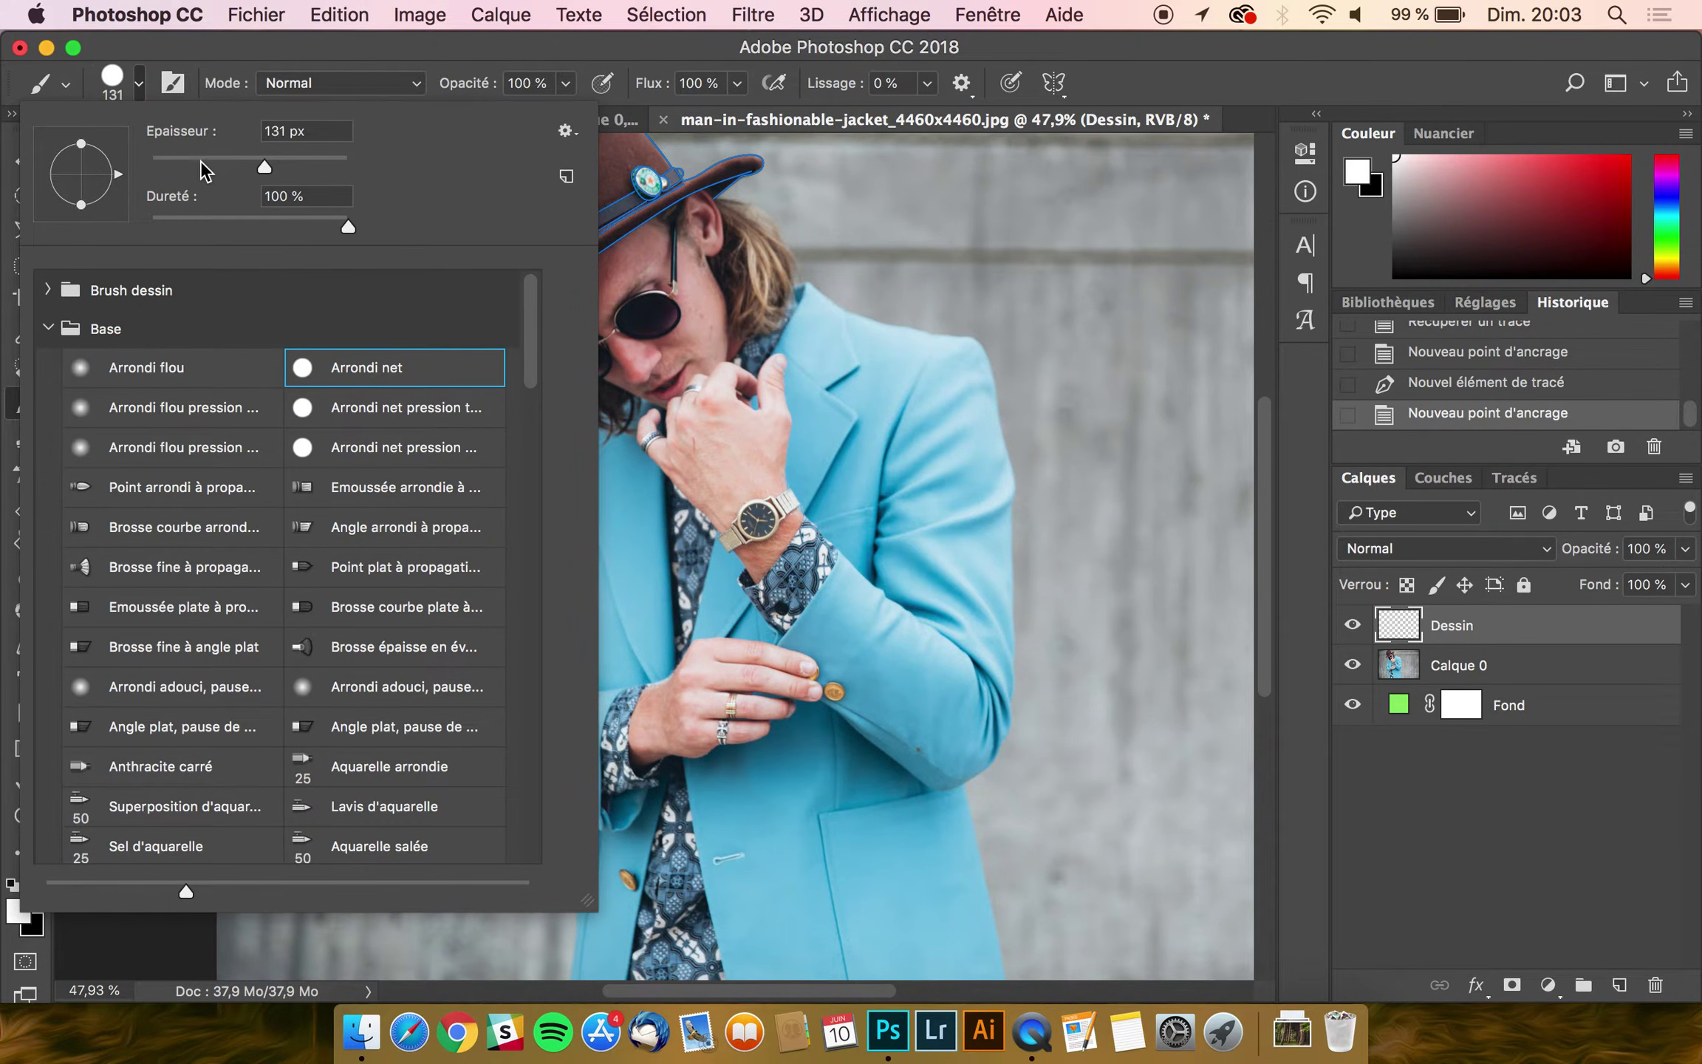
left_click_drag(178, 161, 164, 162)
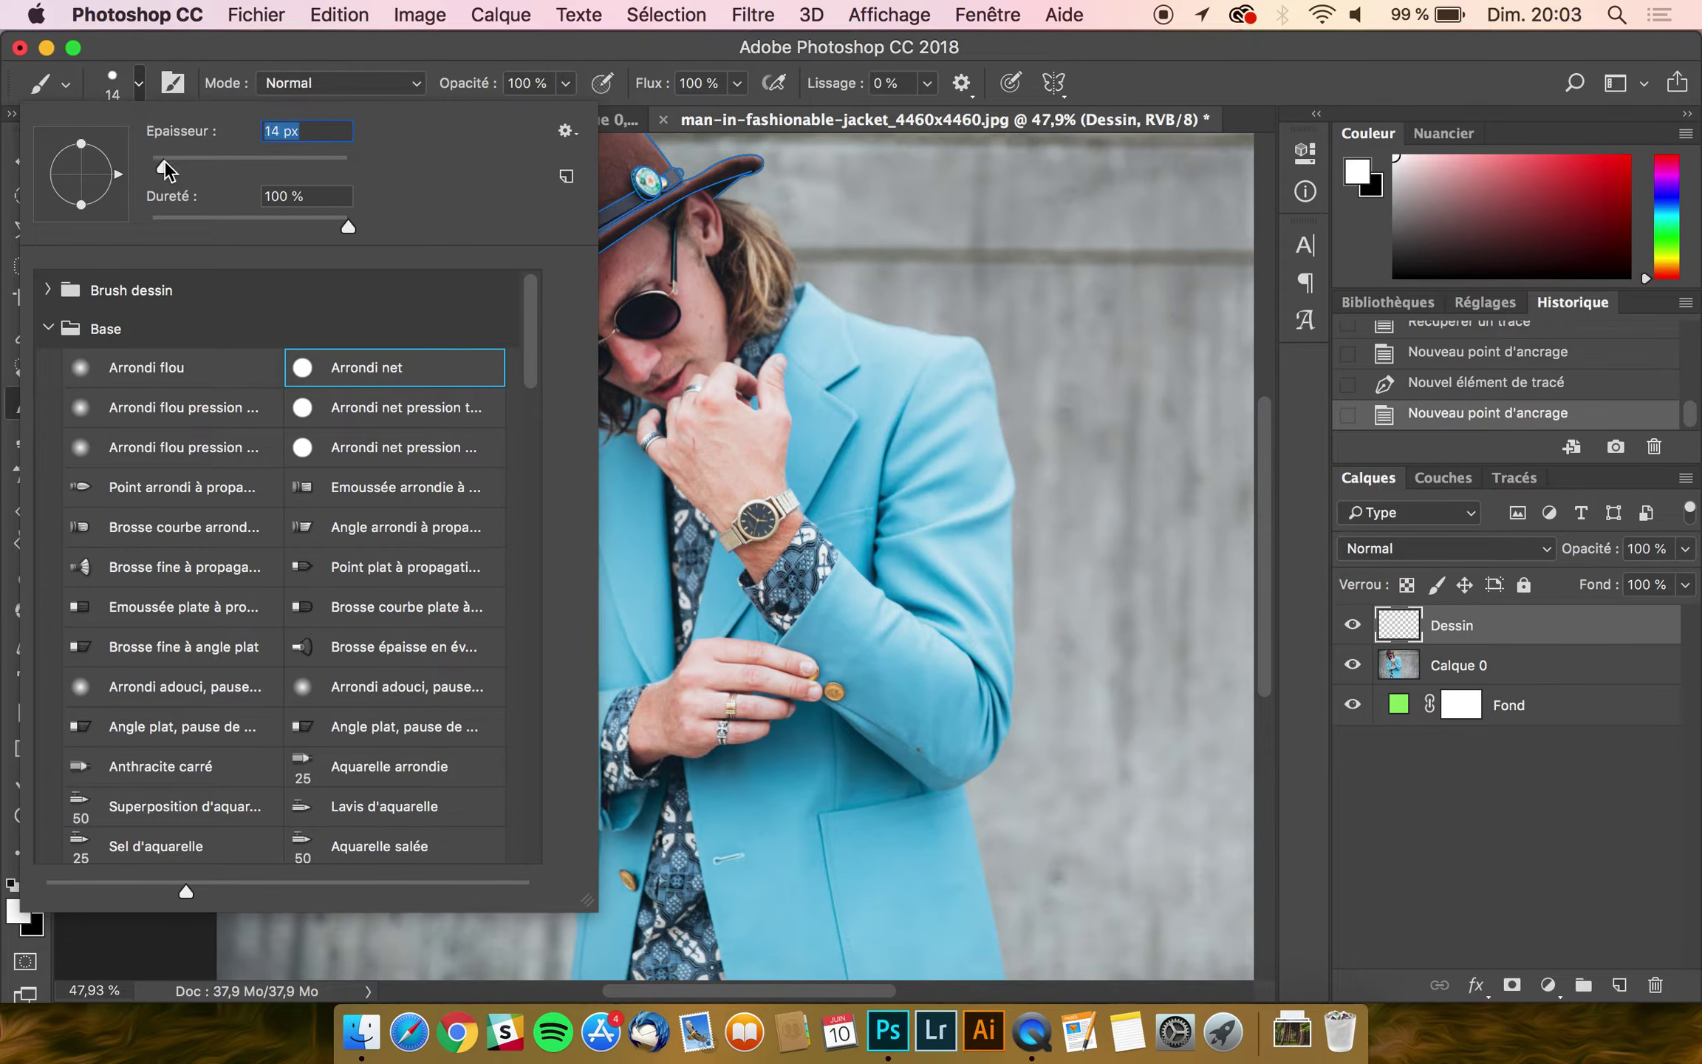
left_click(345, 226)
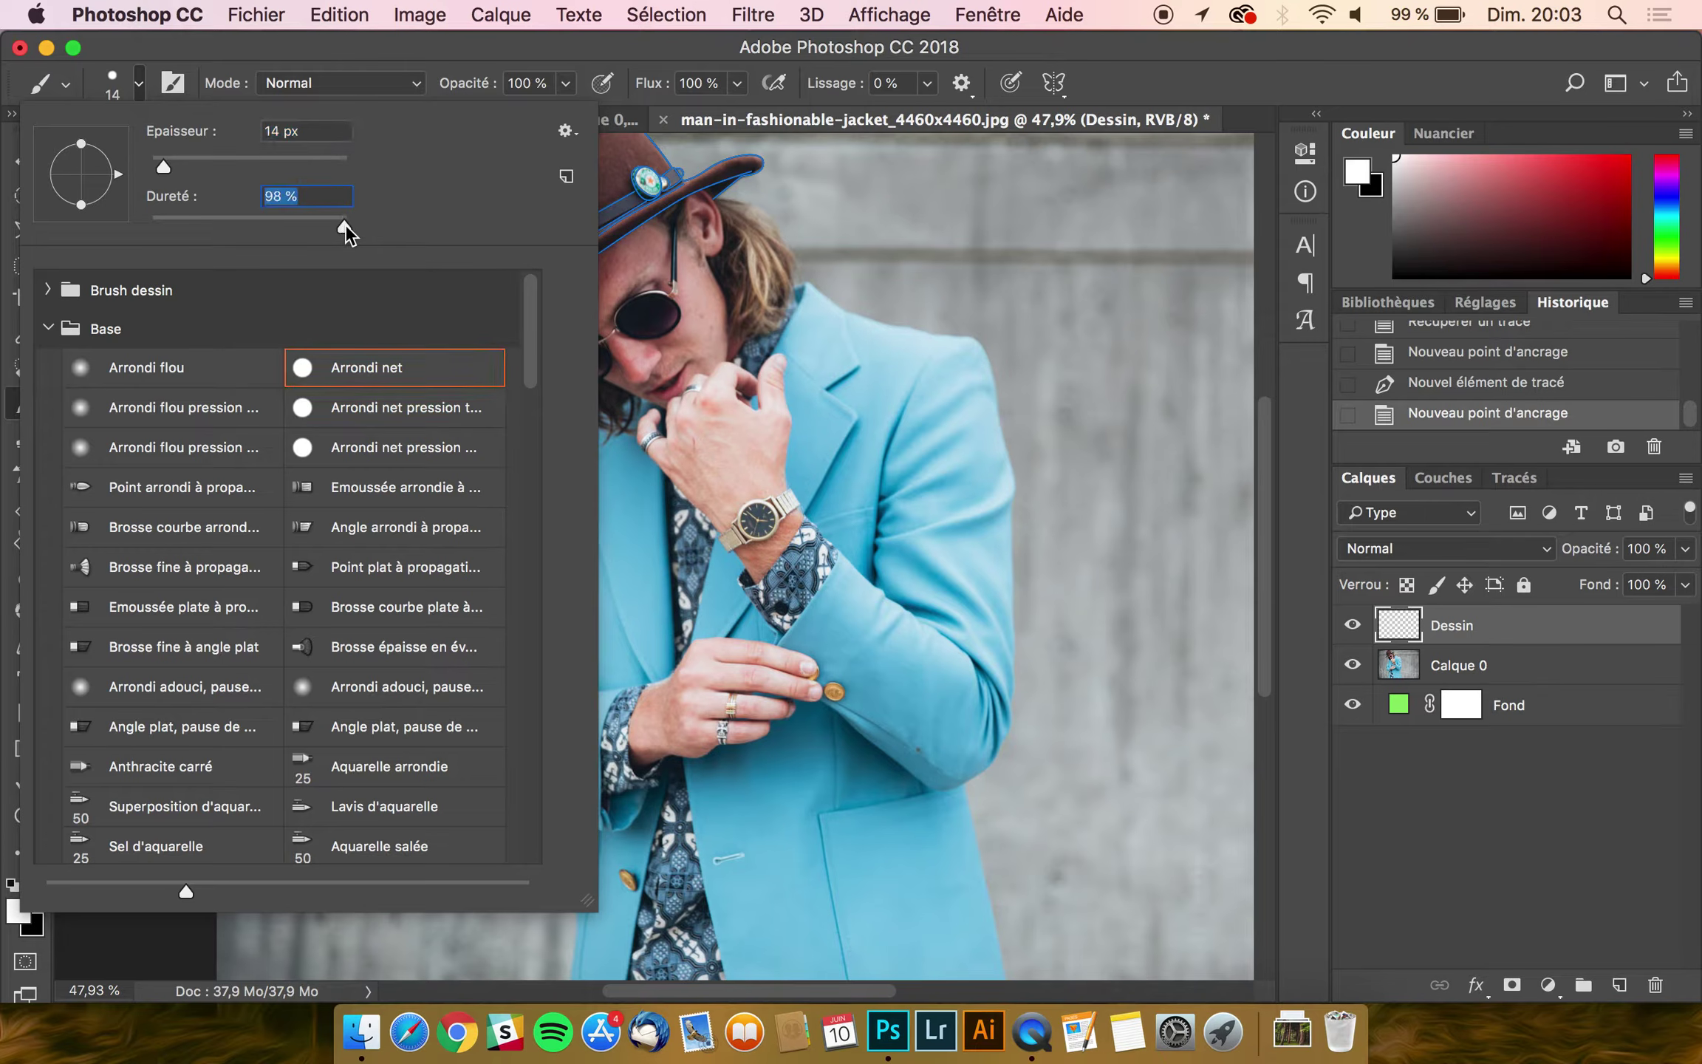
key("Return")
left_click_drag(1006, 222, 1006, 384)
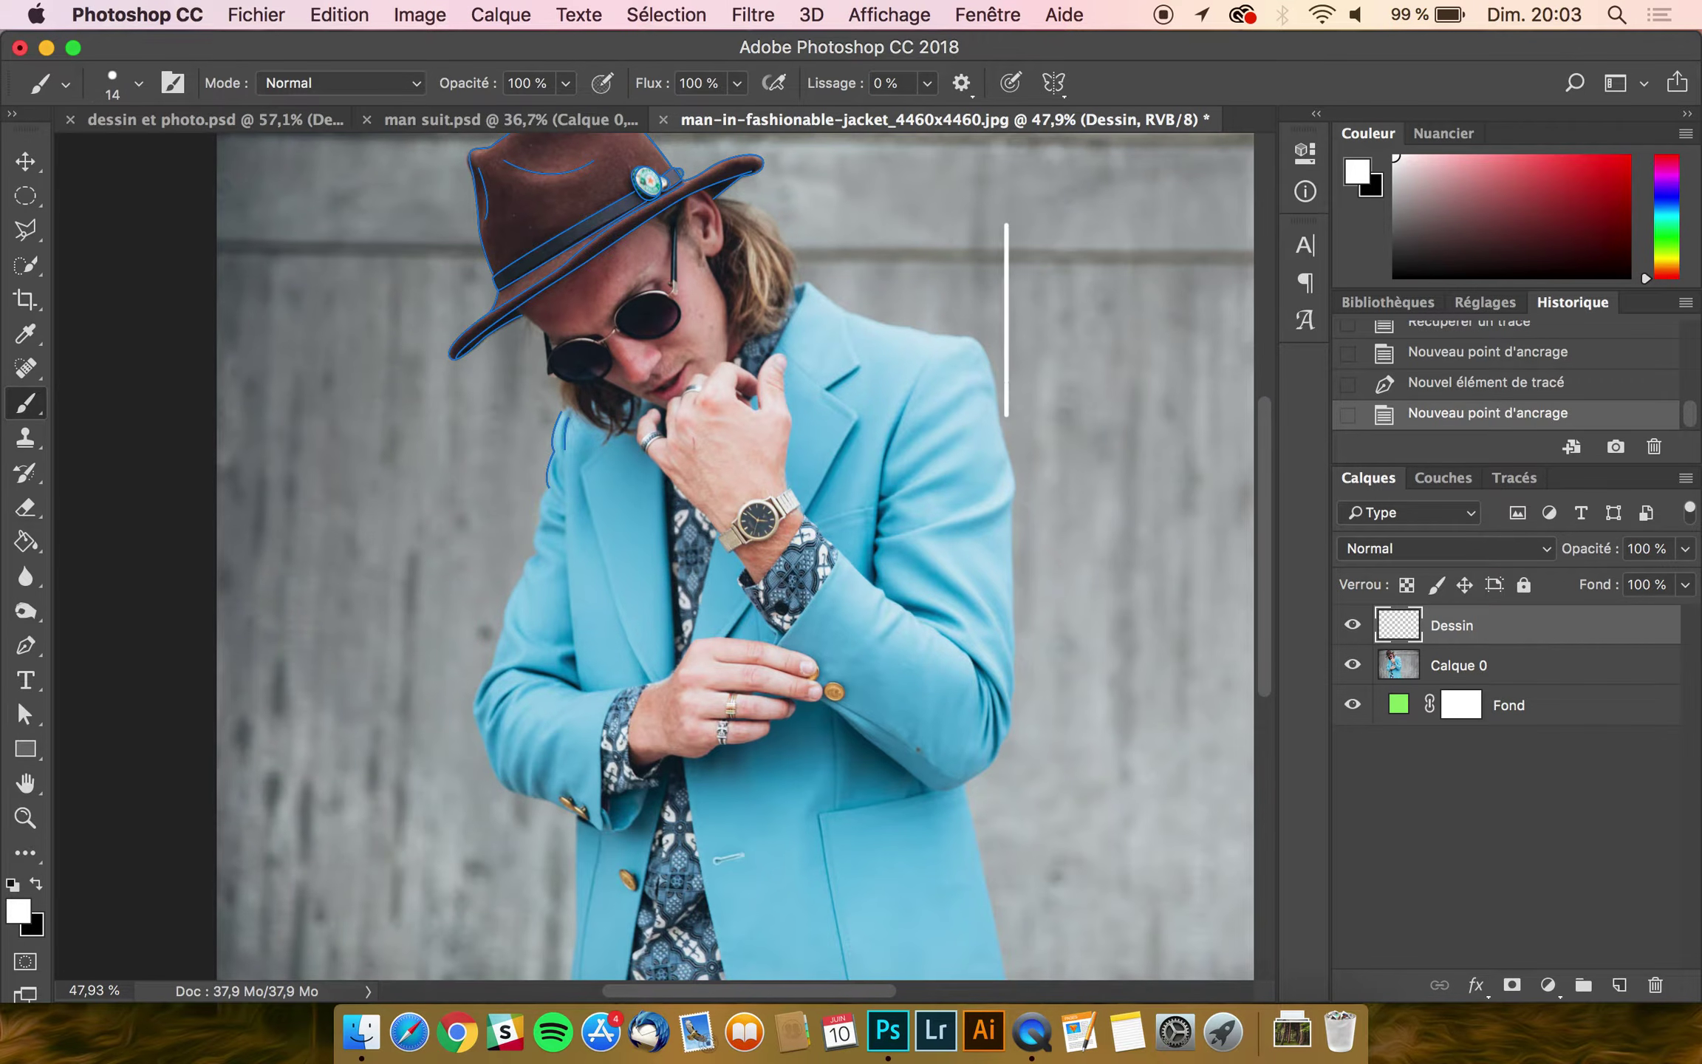
key("super+z")
Step: Try a soft version of the 14 px brush with a long stroke over the grey background and undo it
left_click(116, 77)
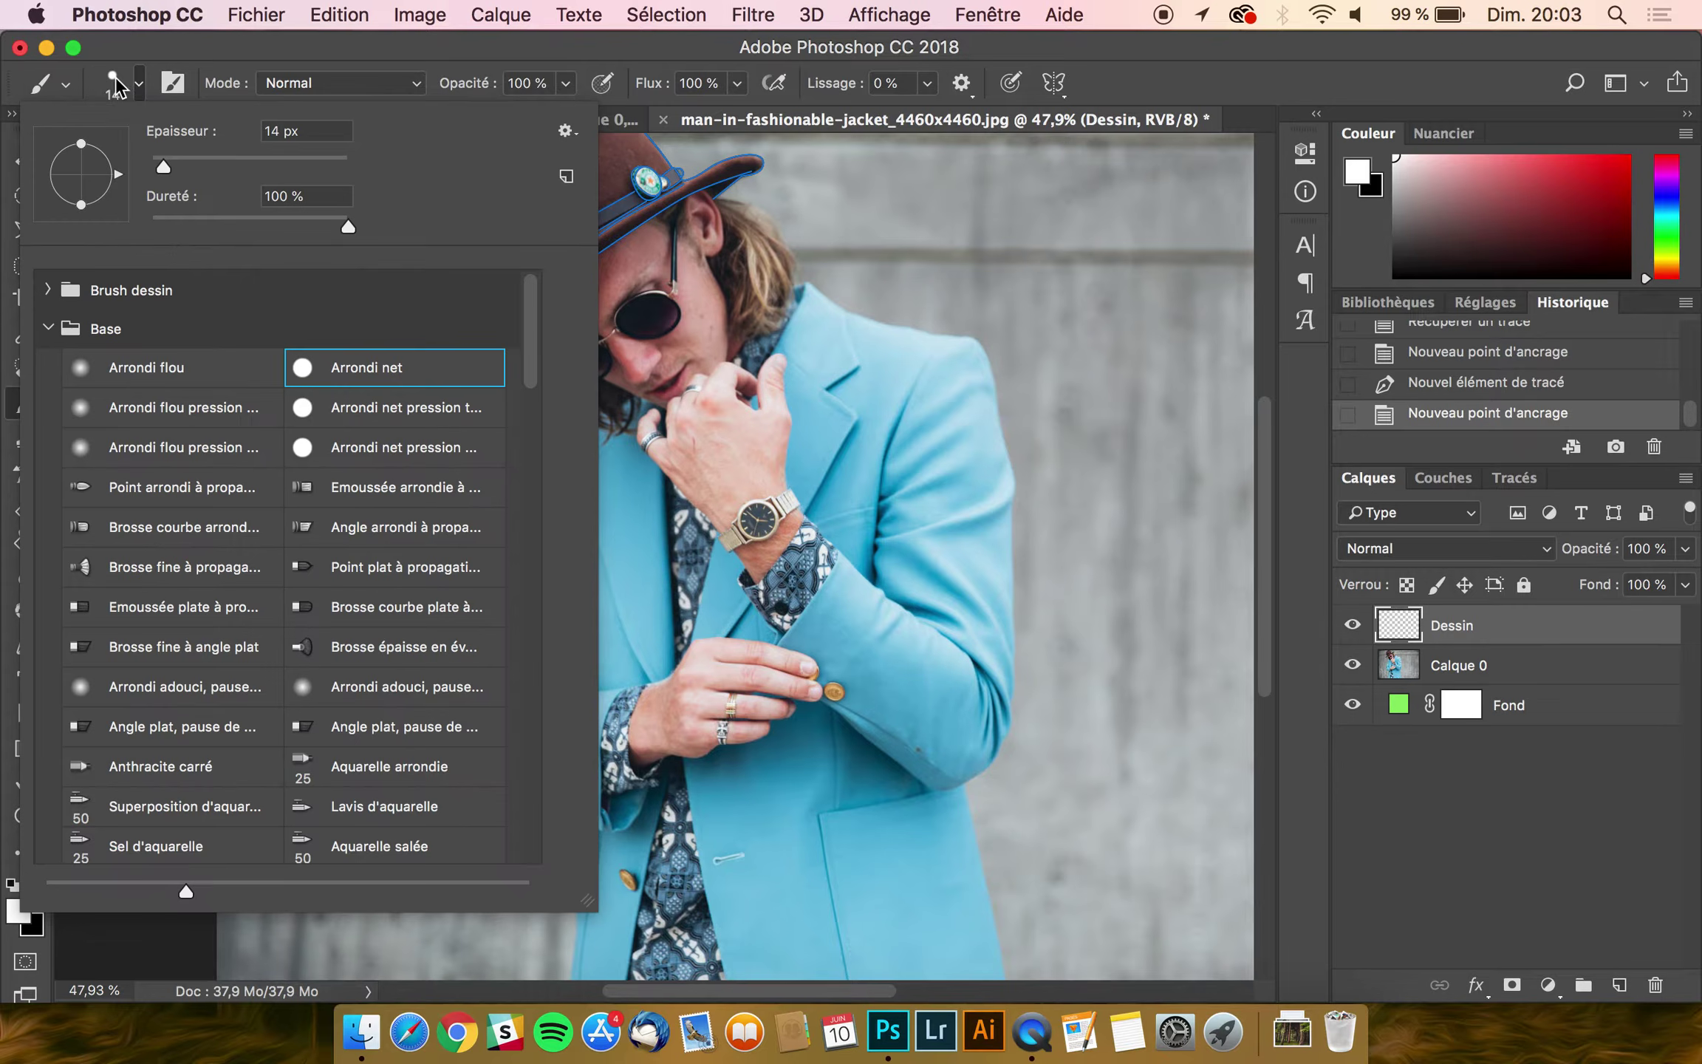
left_click_drag(170, 223, 161, 225)
left_click_drag(1136, 246, 1120, 516)
scroll(656, 558, "up", 5)
scroll(654, 556, "right", 10)
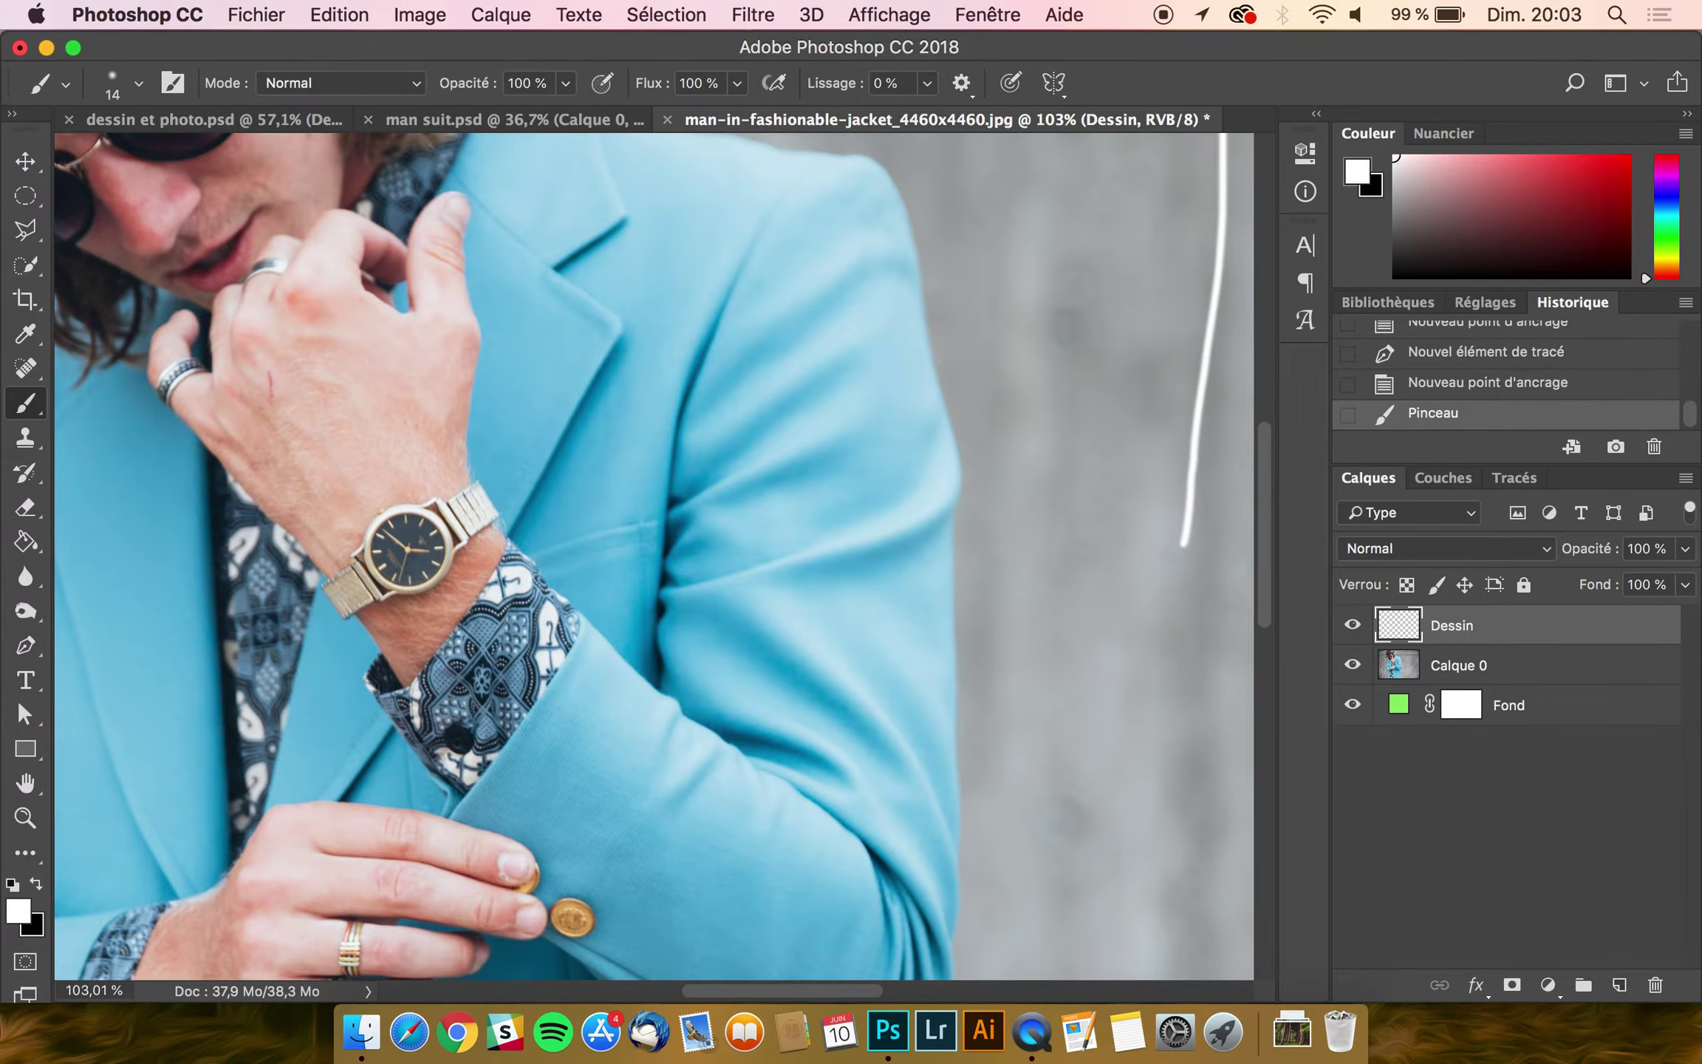
key("super+z")
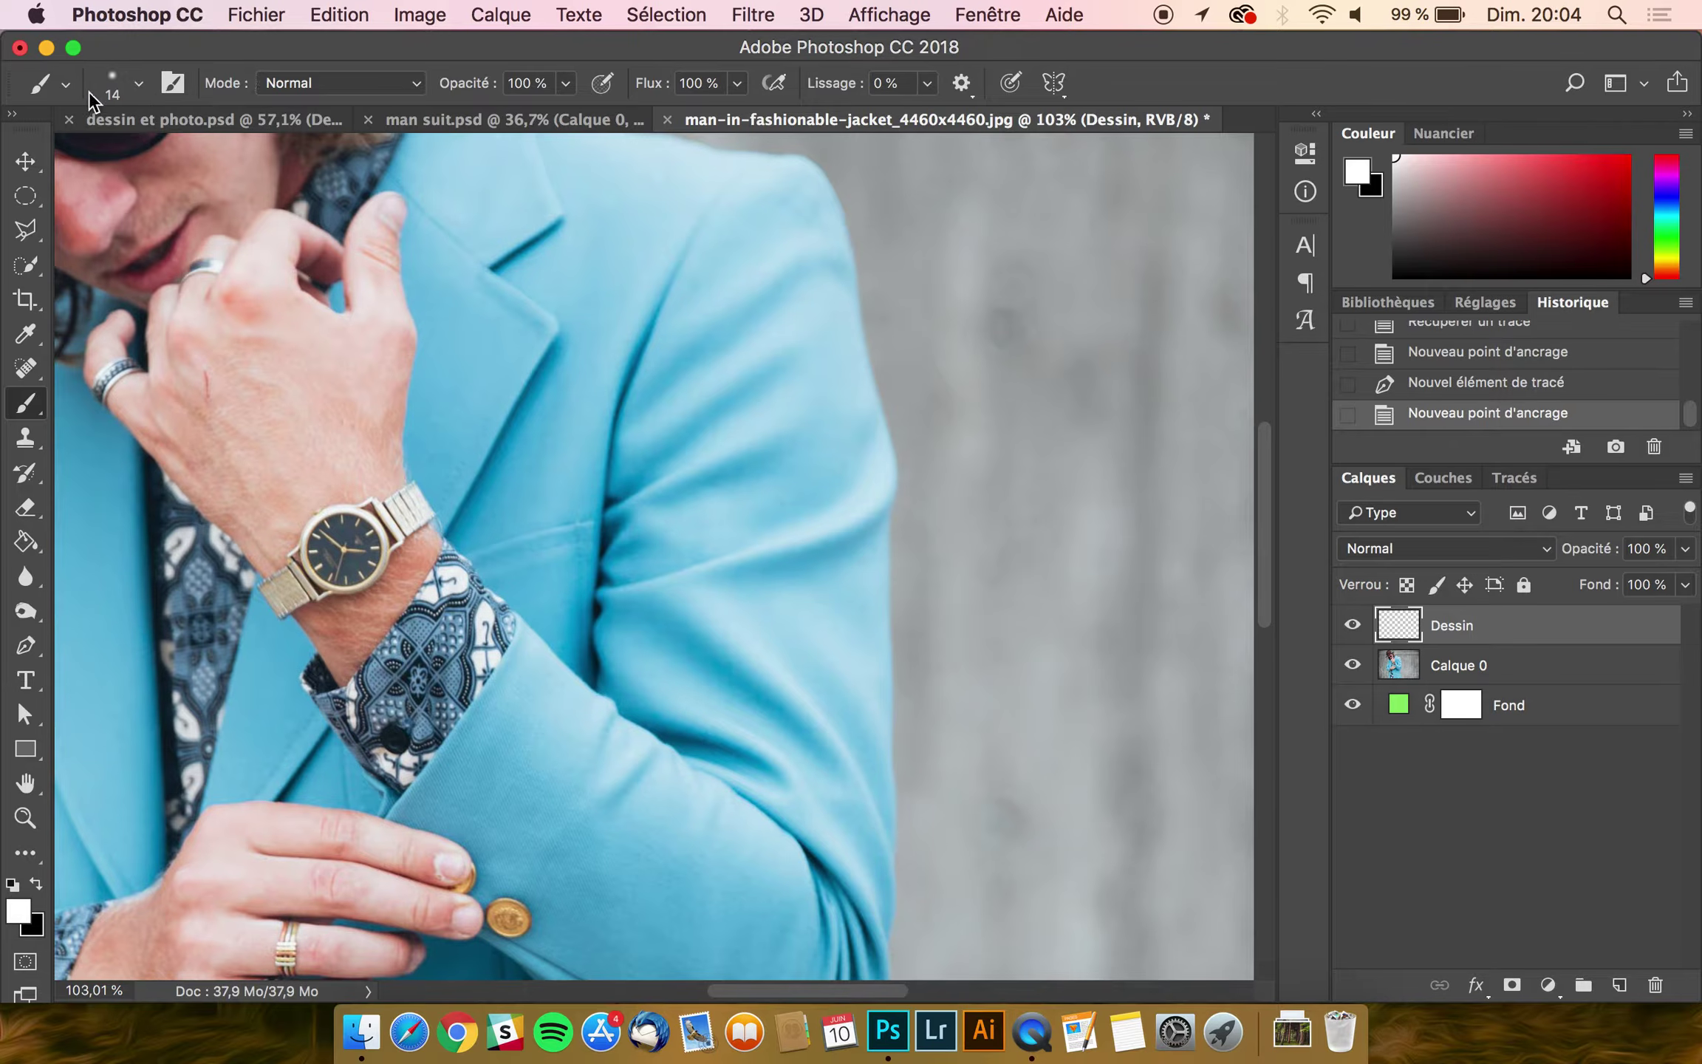
Step: Set the brush hardness to 100 % and test it with a curved stroke beside the jacket sleeve, undoing the stroke
left_click(139, 83)
left_click_drag(157, 226, 528, 229)
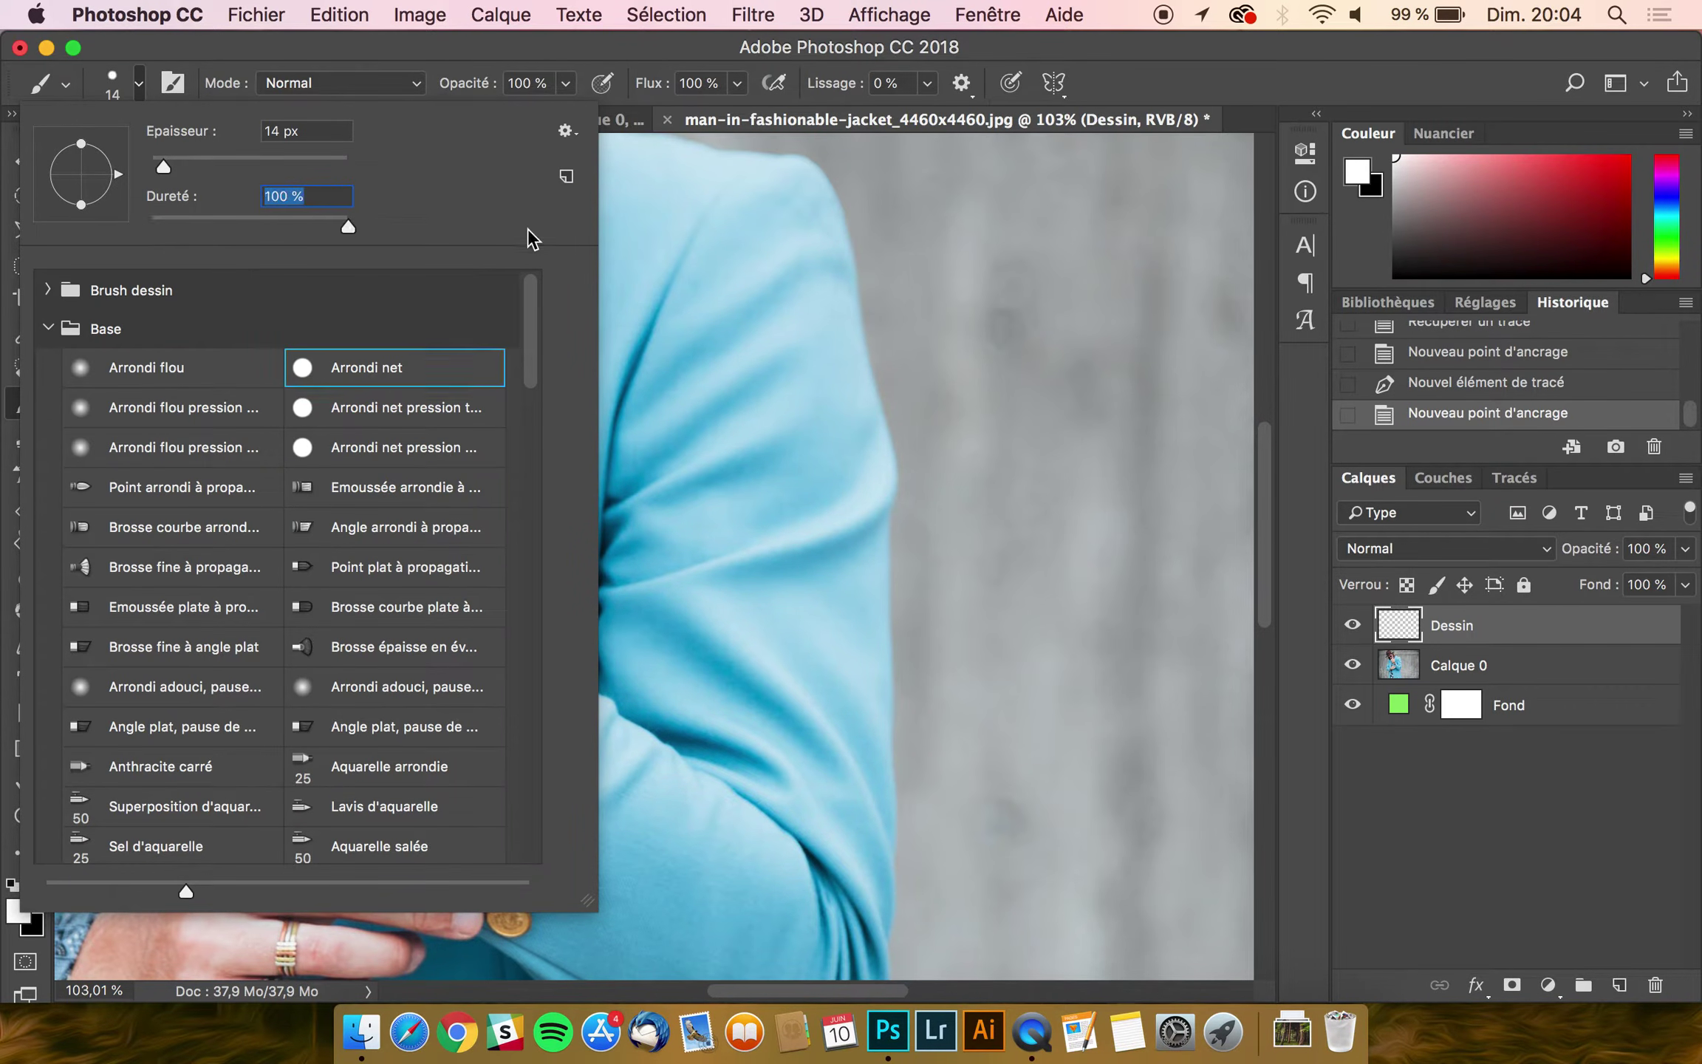
left_click(564, 61)
mouse_move(1021, 324)
left_mouse_down()
mouse_move(1029, 456)
mouse_move(902, 496)
left_mouse_up()
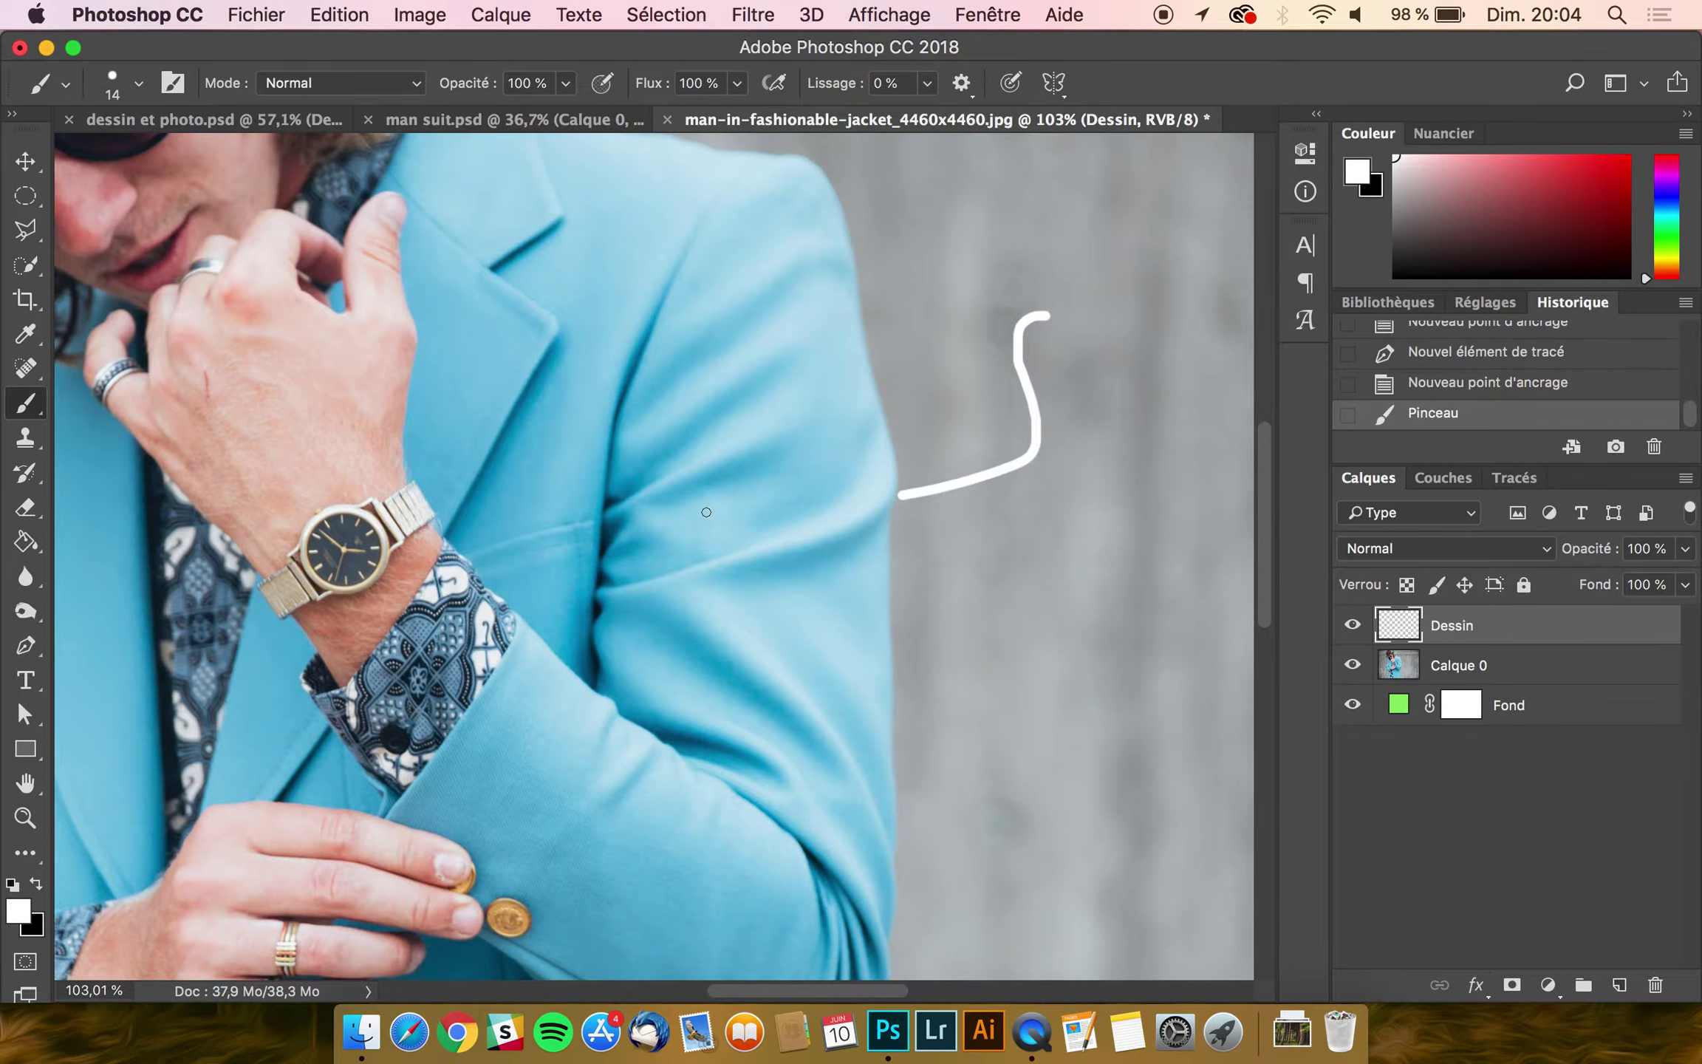
scroll(707, 512, "up", 5)
scroll(437, 590, "left", 8)
scroll(437, 591, "up", 5)
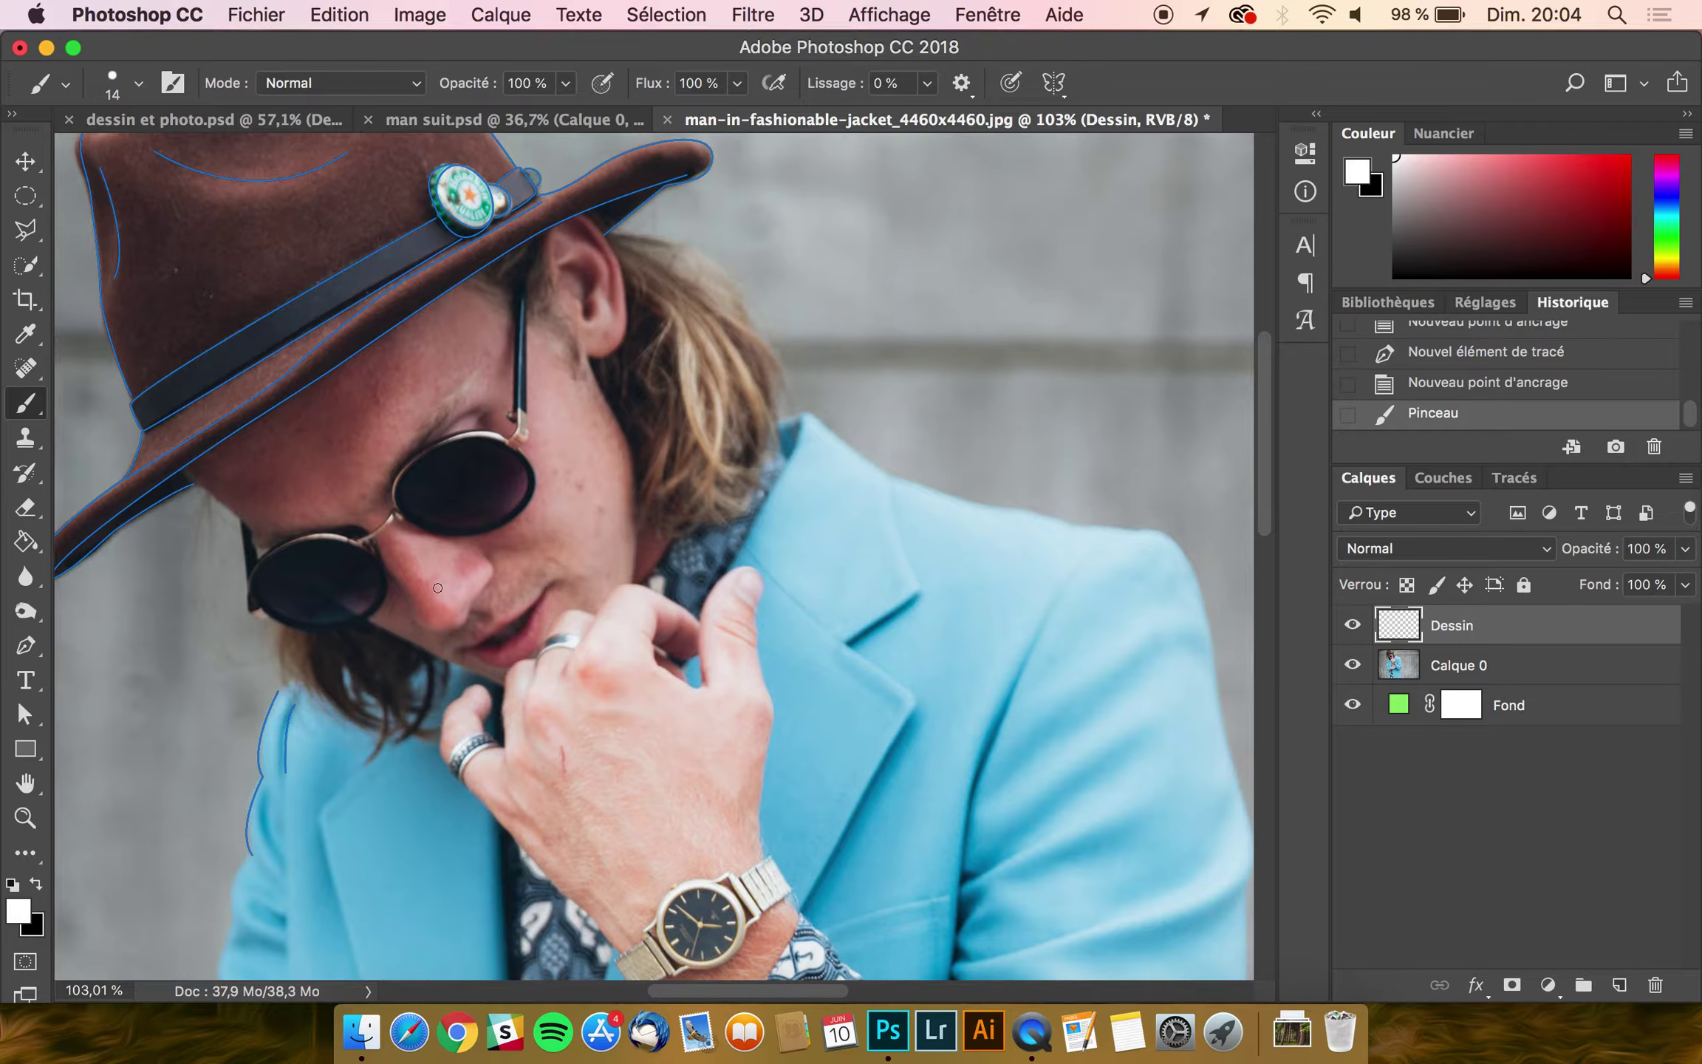
key("super+z")
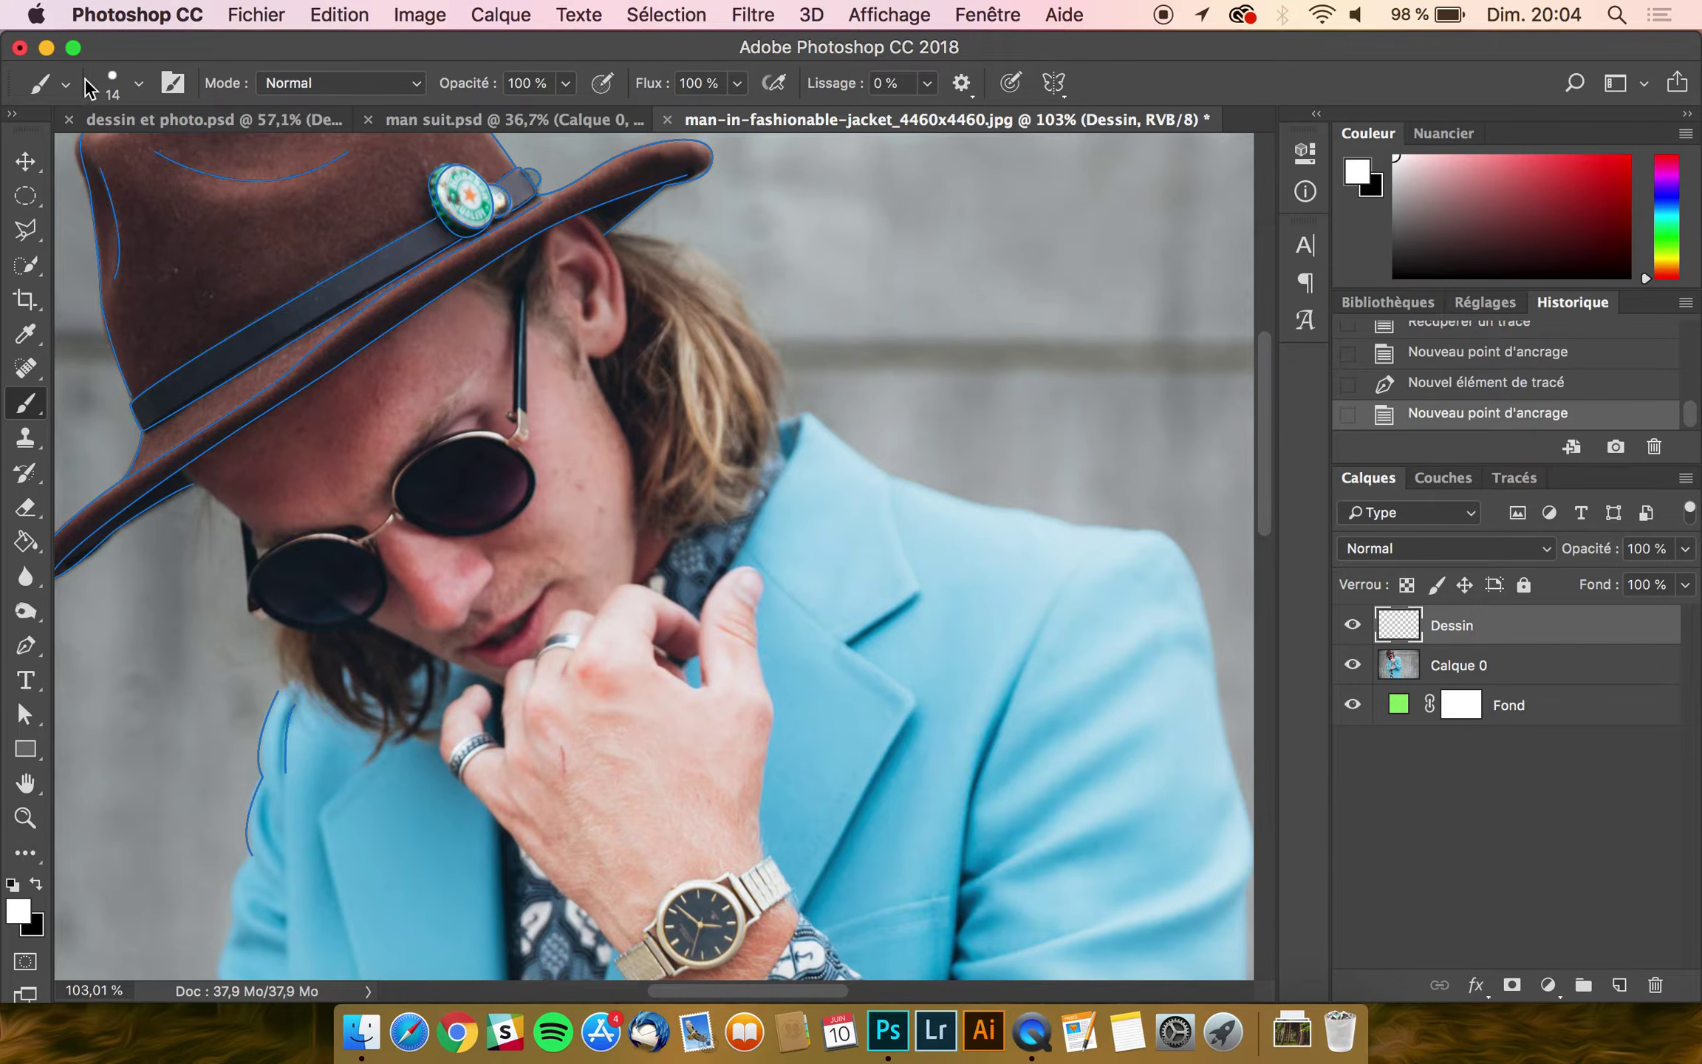
Step: Set the brush size to 8 px and test it with a stroke above the jacket shoulder, undoing the stroke
left_click(110, 83)
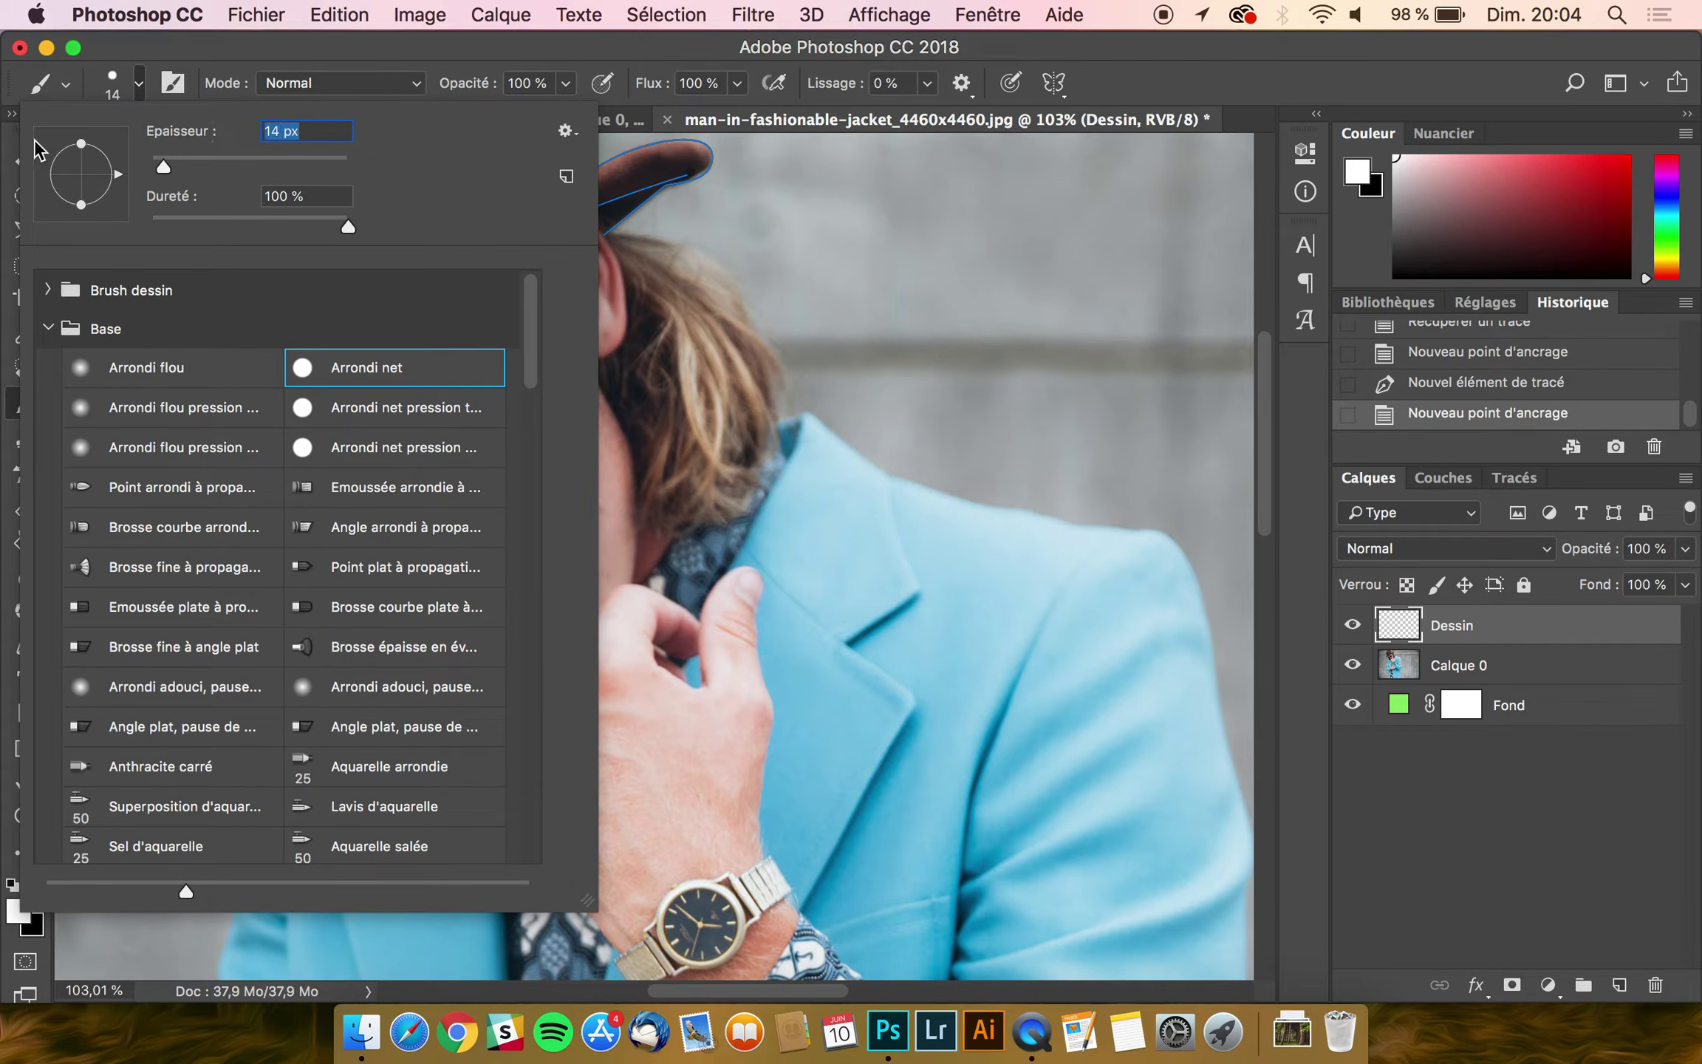
type("8")
key("Return")
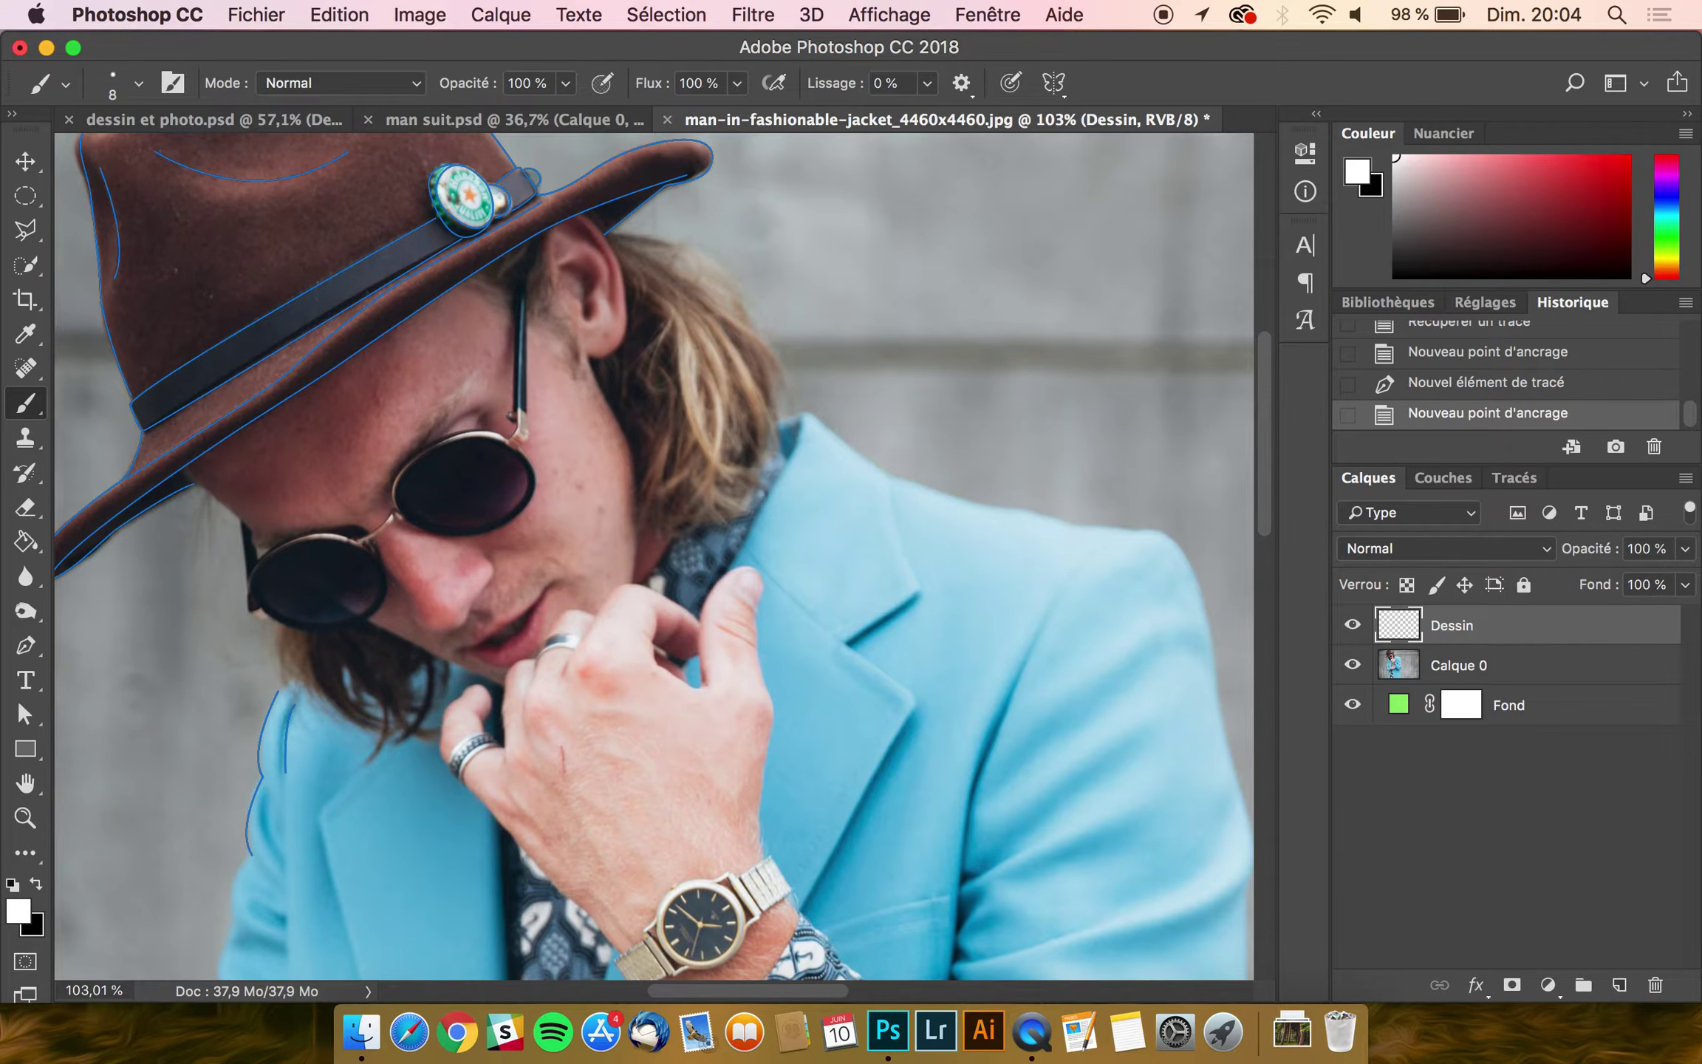
scroll(221, 531, "down", 3)
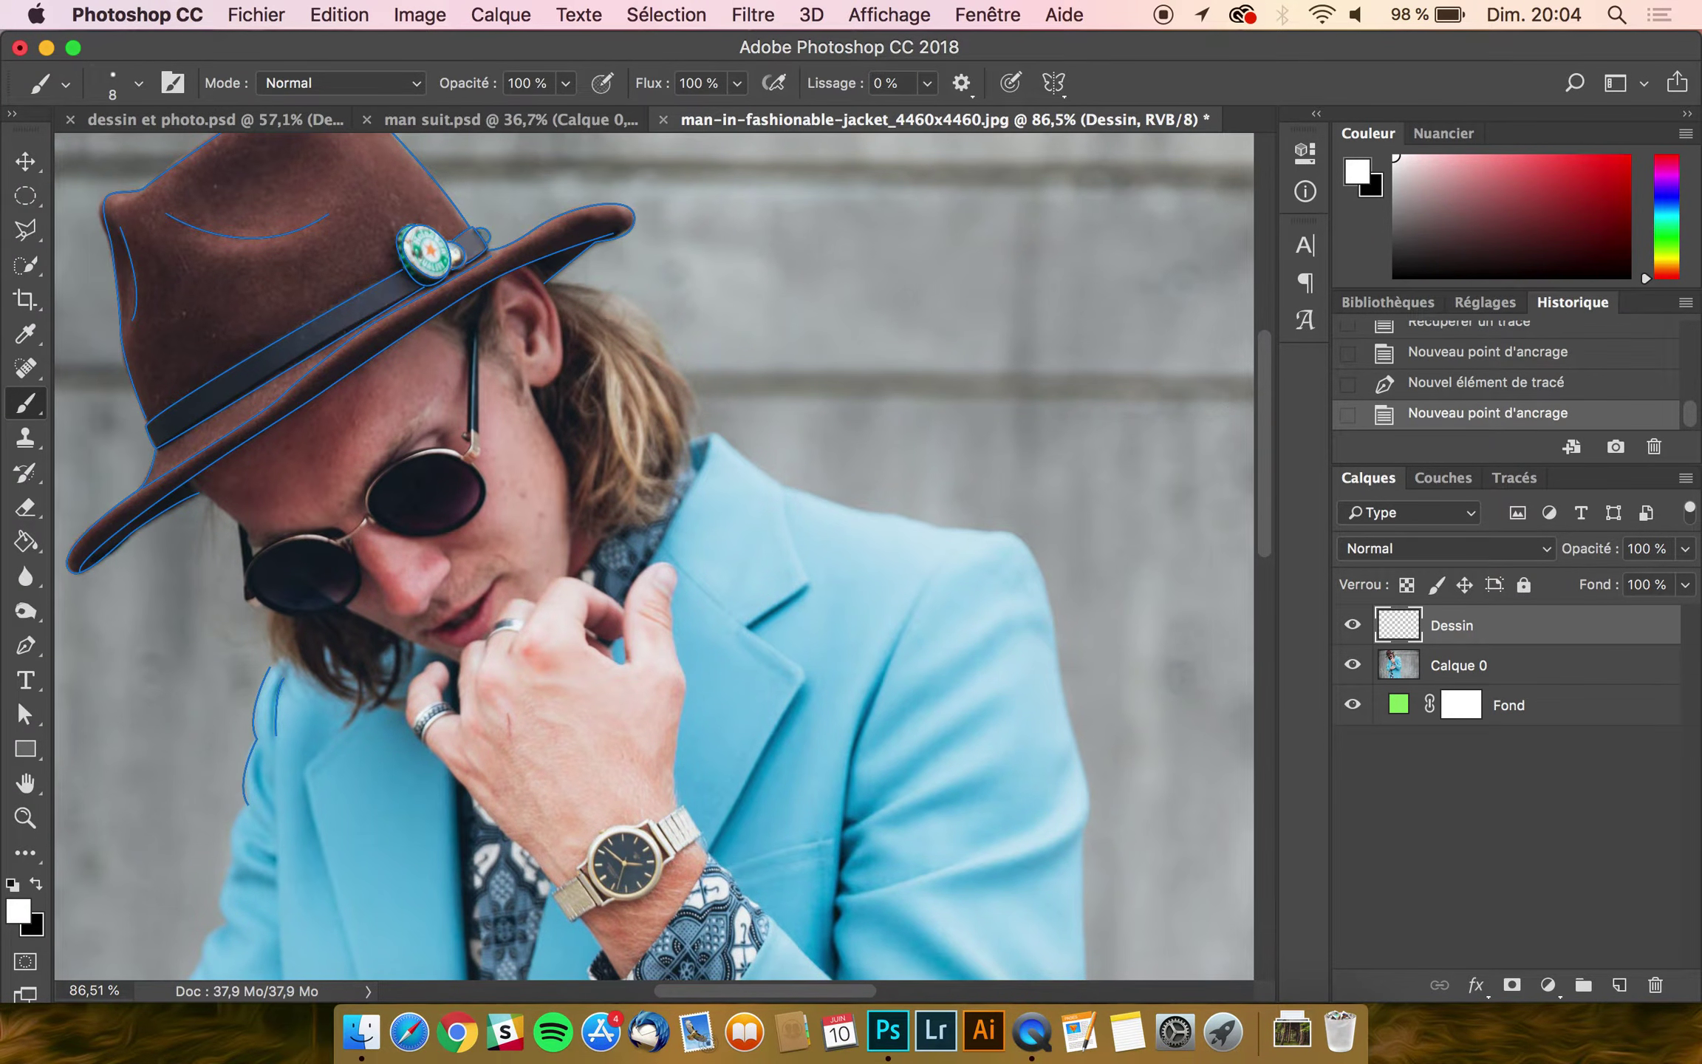
mouse_move(928, 384)
left_mouse_down()
mouse_move(901, 463)
mouse_move(949, 606)
left_mouse_up()
key("super+z")
Step: Stroke the traced hat and shoulder path on the Dessin layer with the white brush, choosing Forme as the stroking tool
left_click(19, 910)
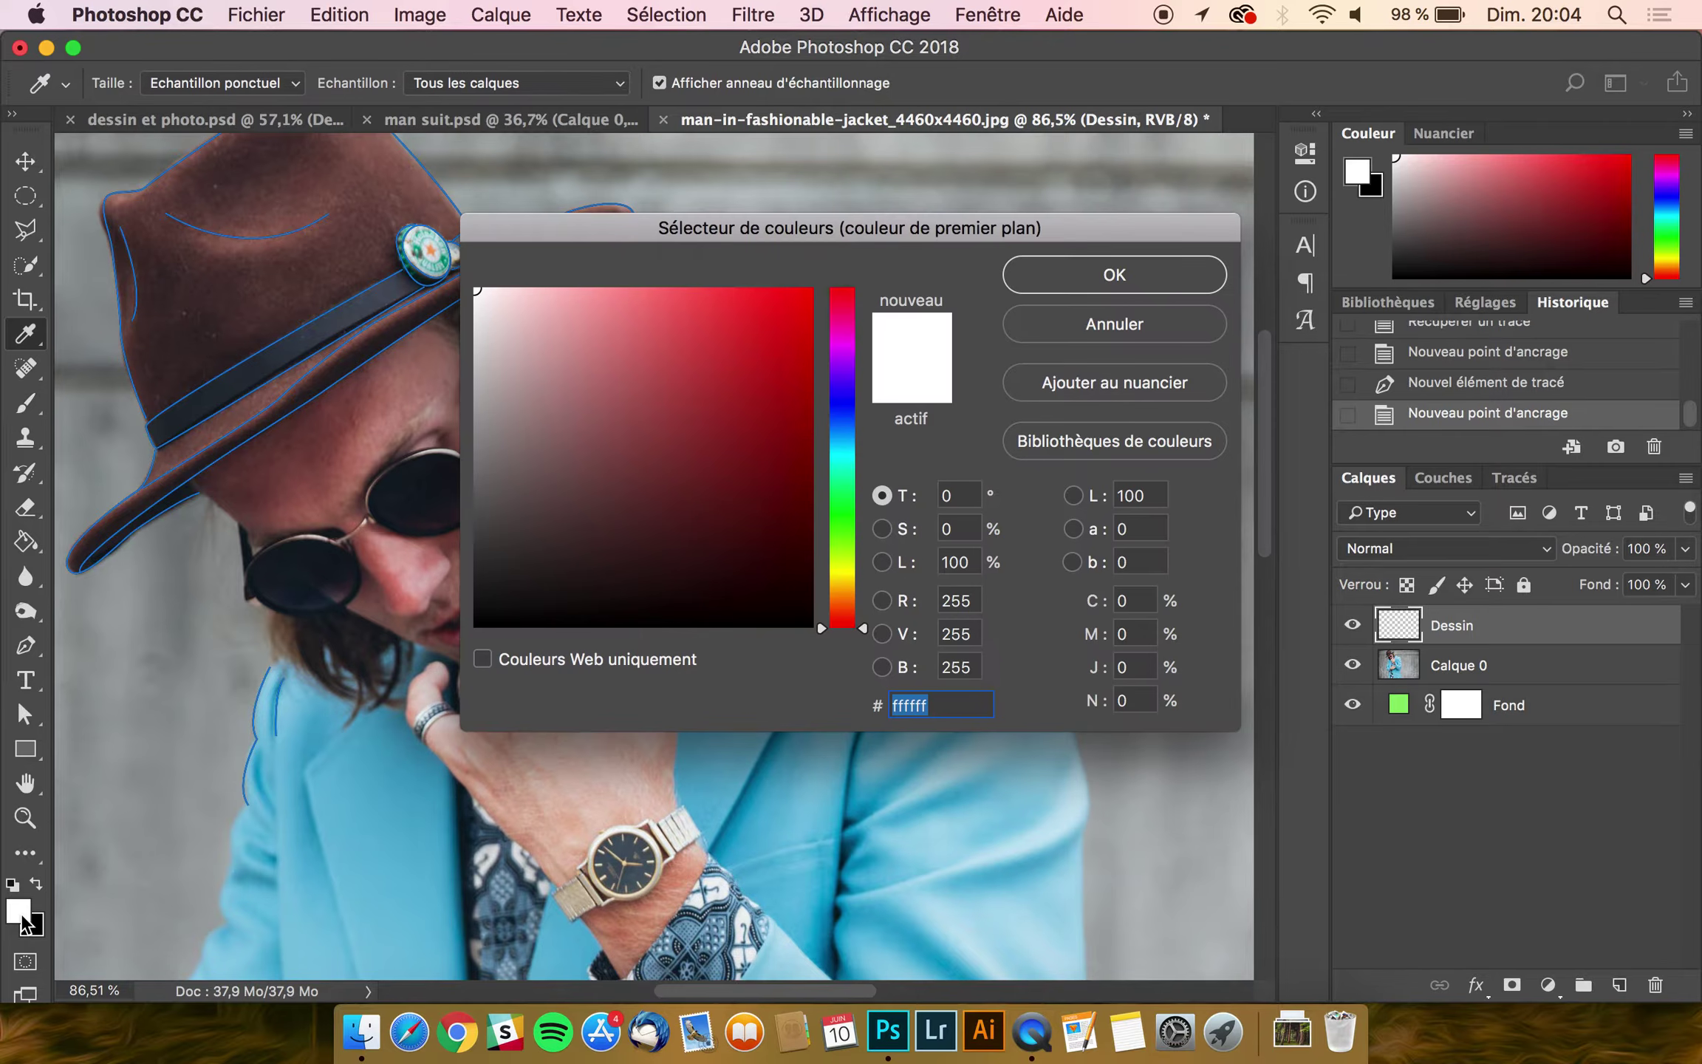
left_click(1169, 329)
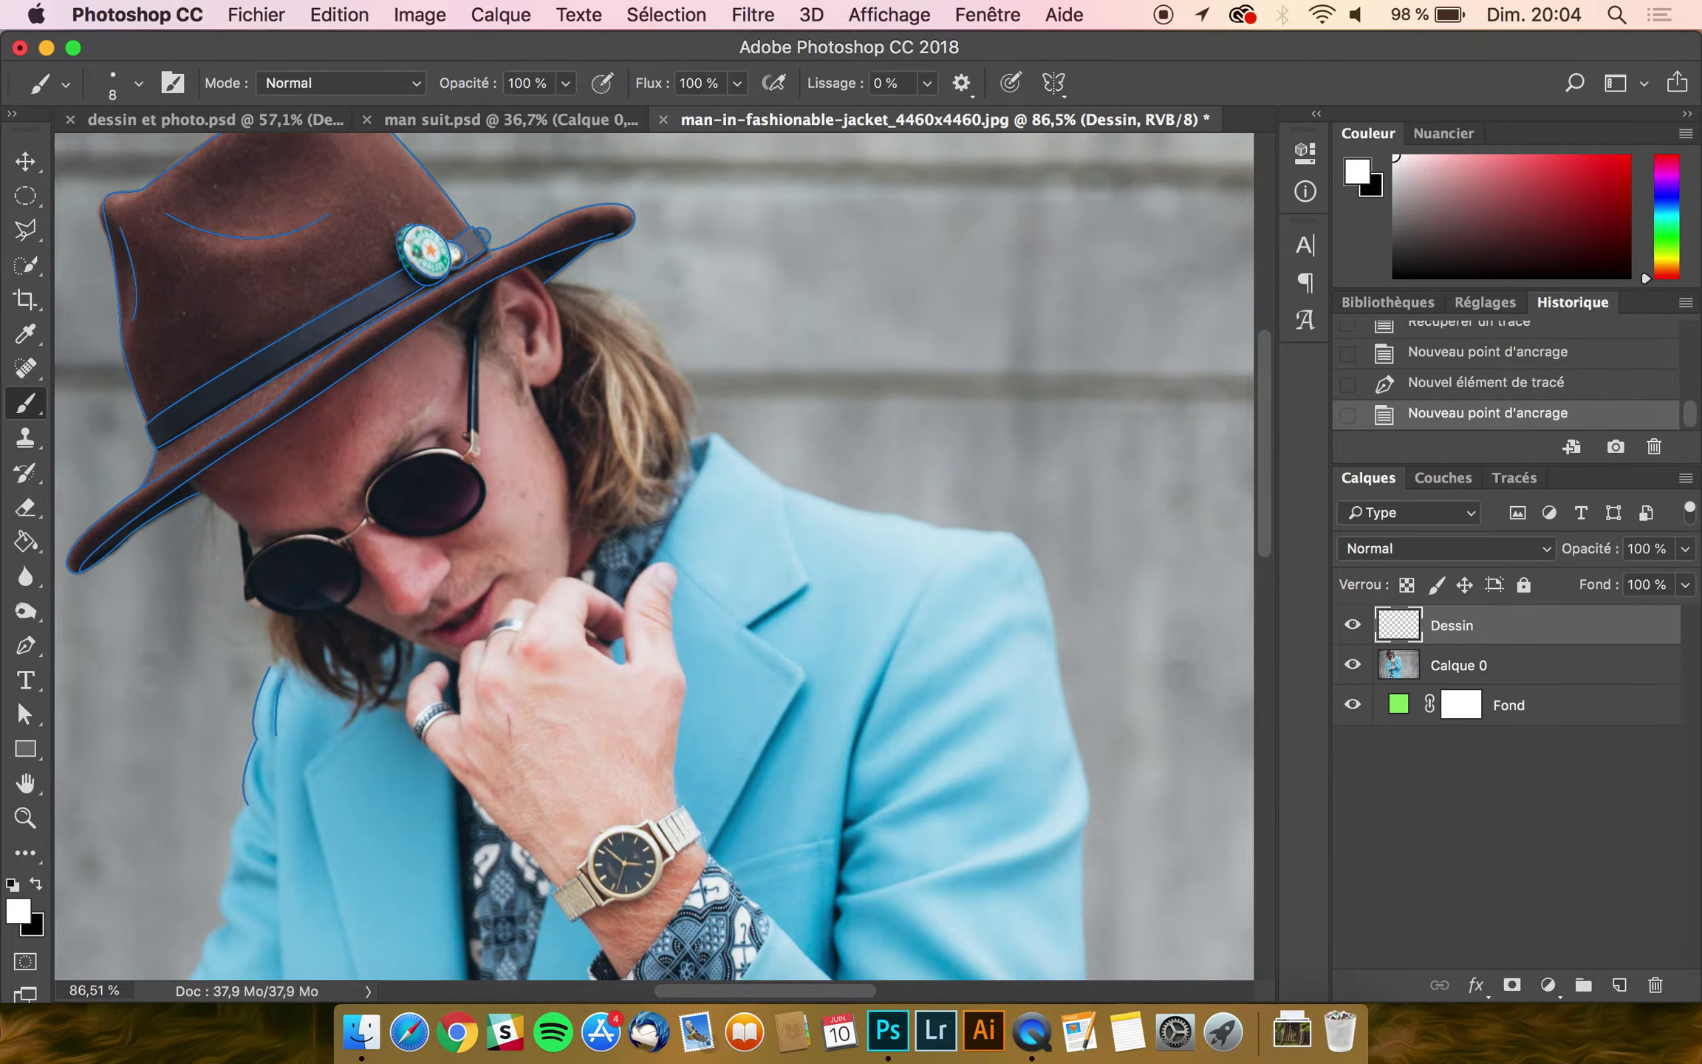
left_click(26, 650)
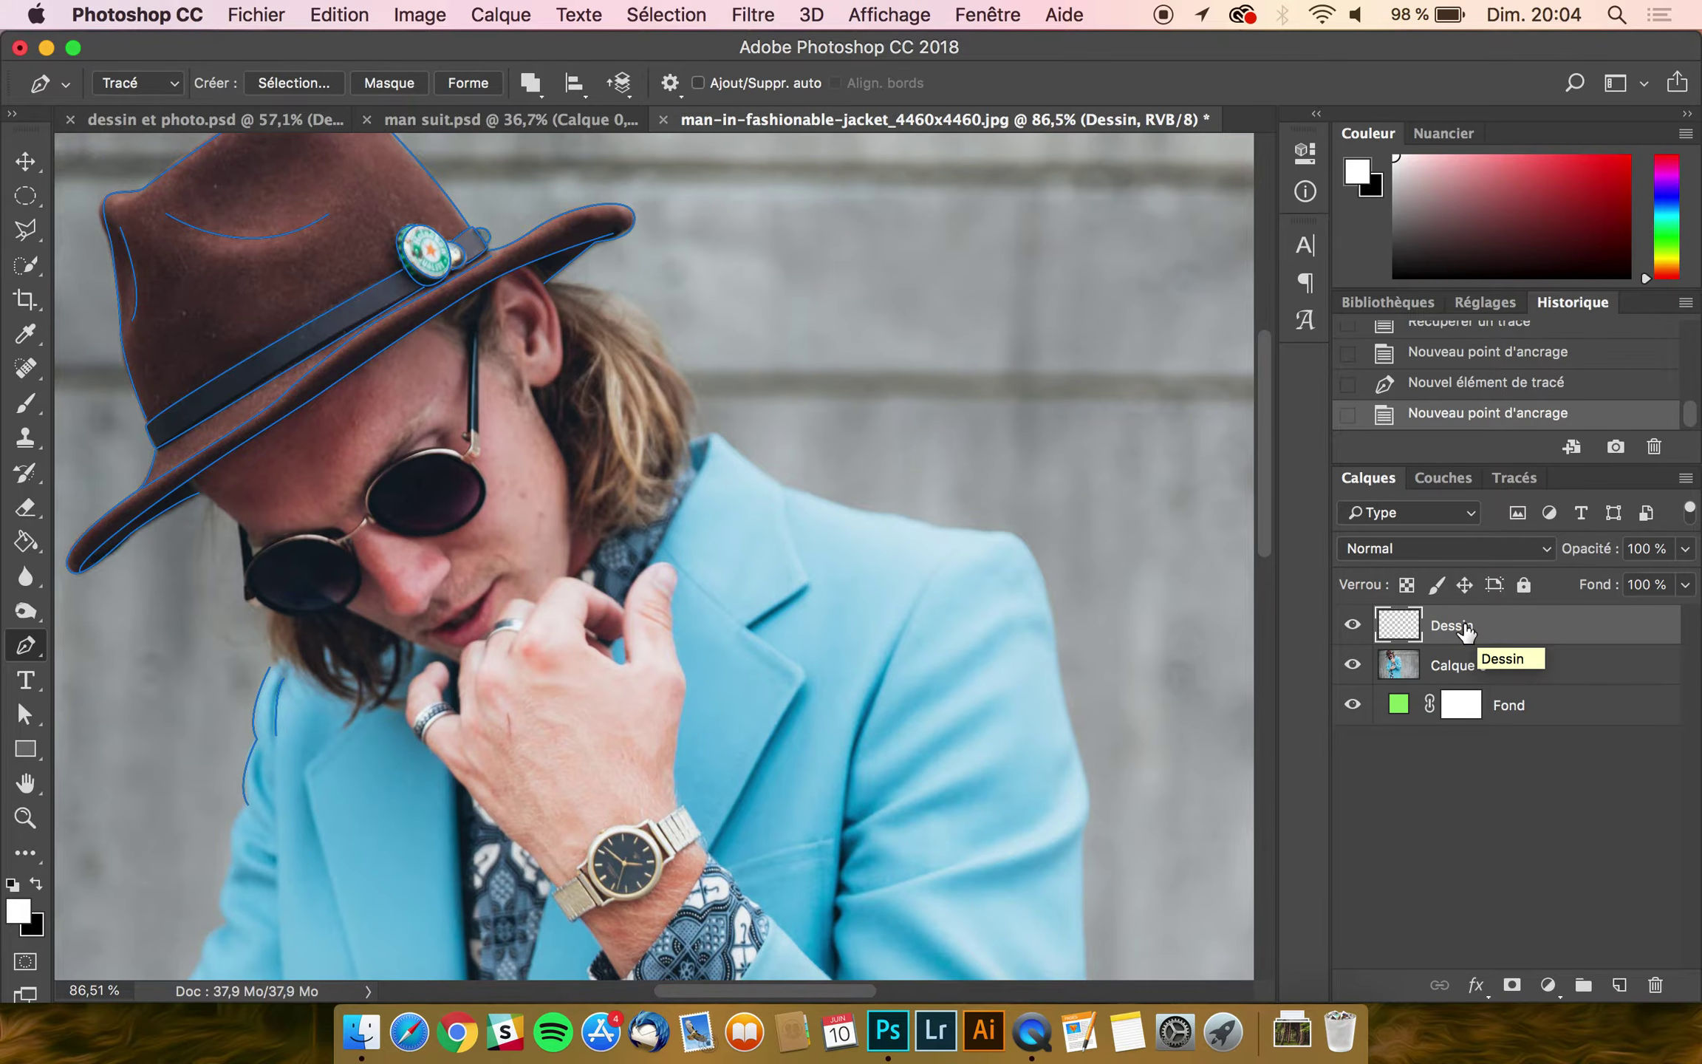
right_click(663, 613)
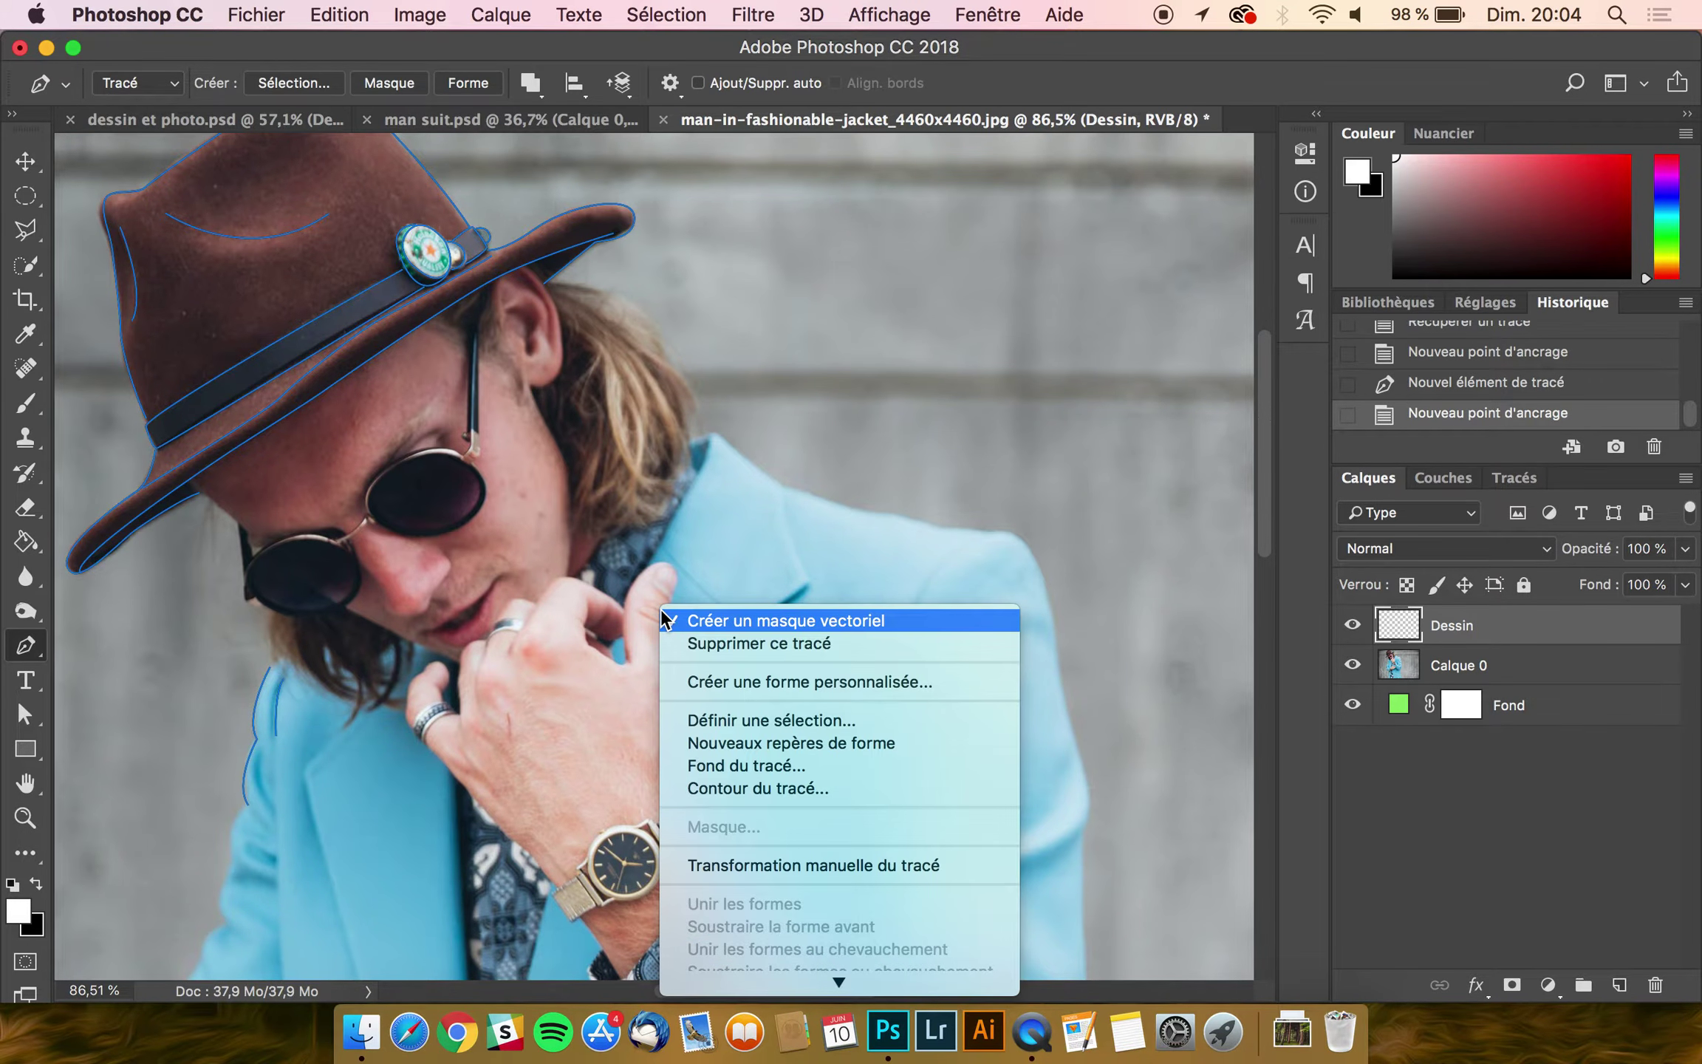
left_click(787, 788)
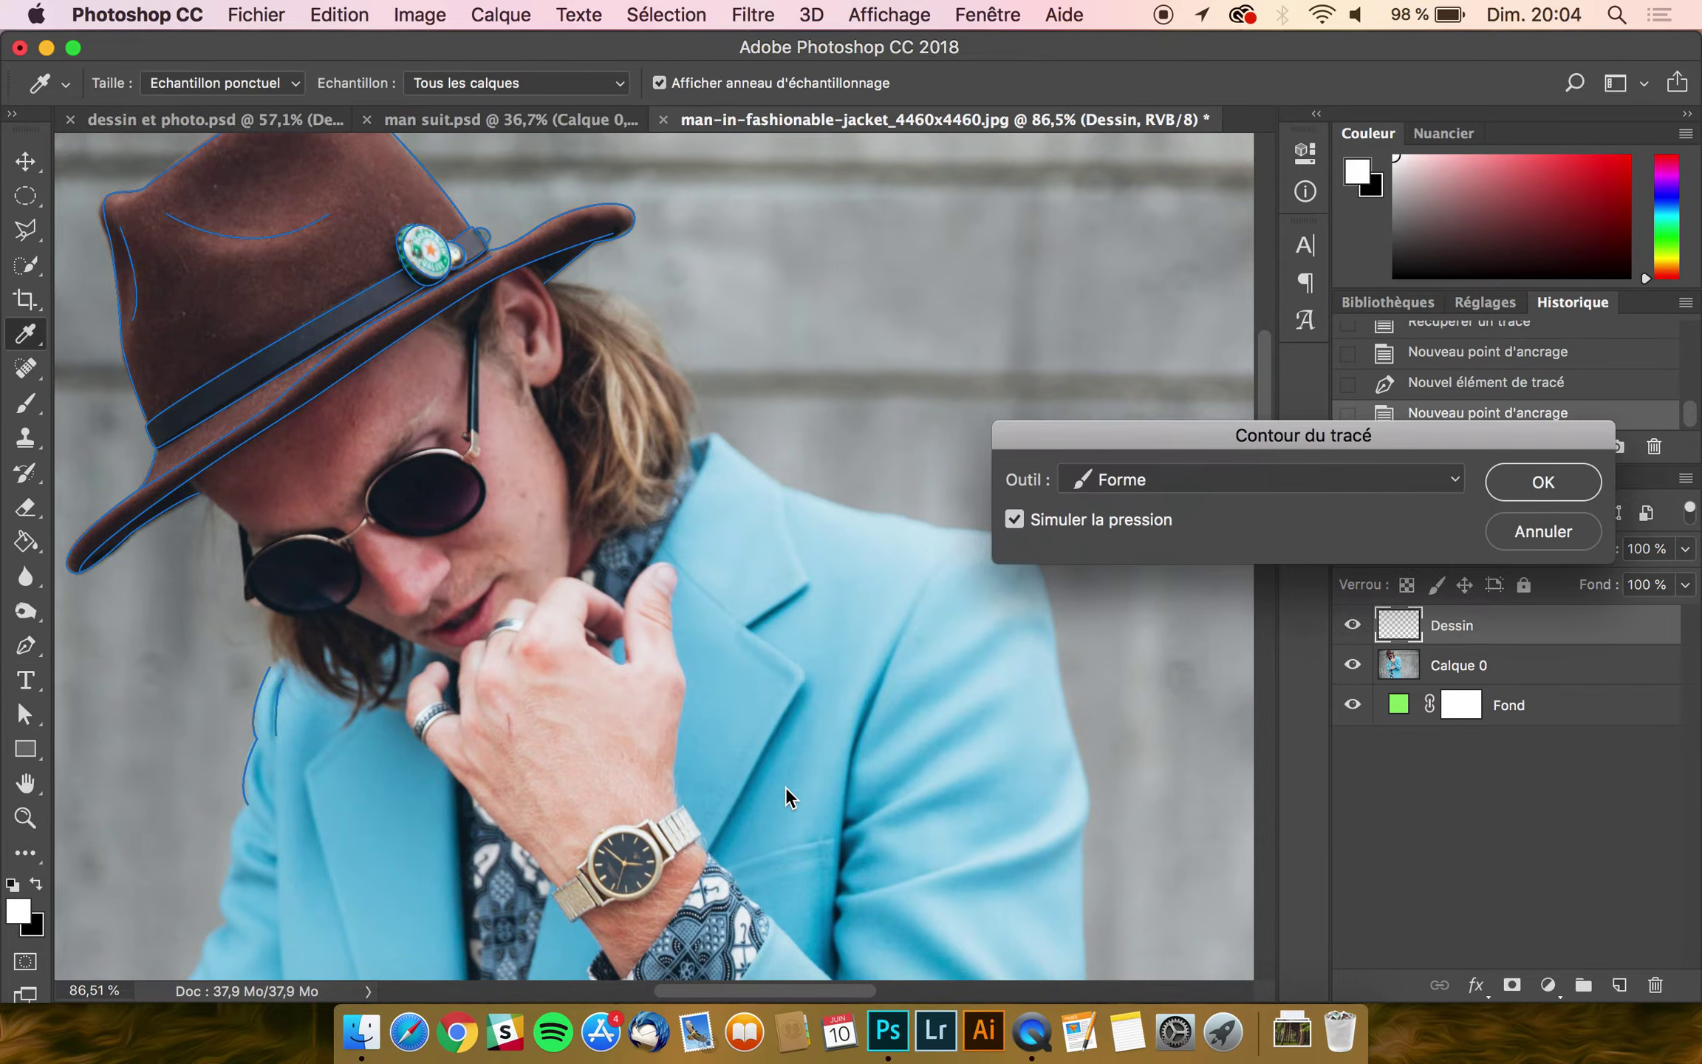
left_click(1180, 483)
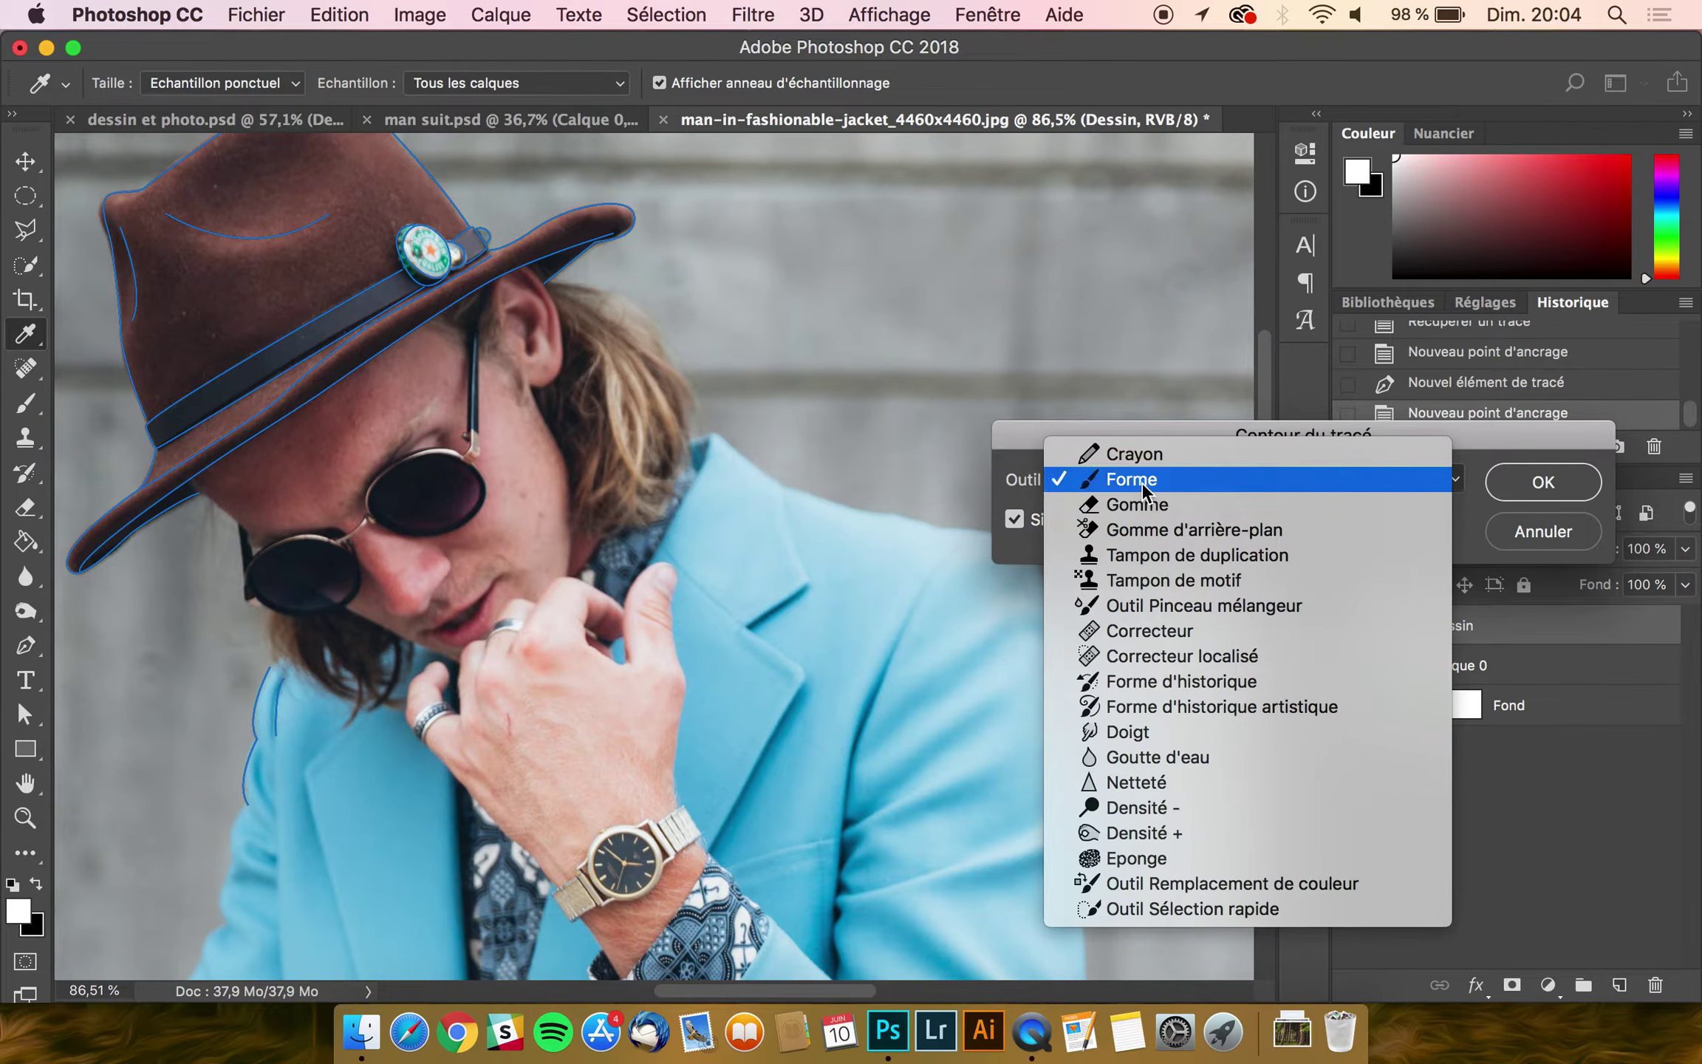
left_click(1142, 482)
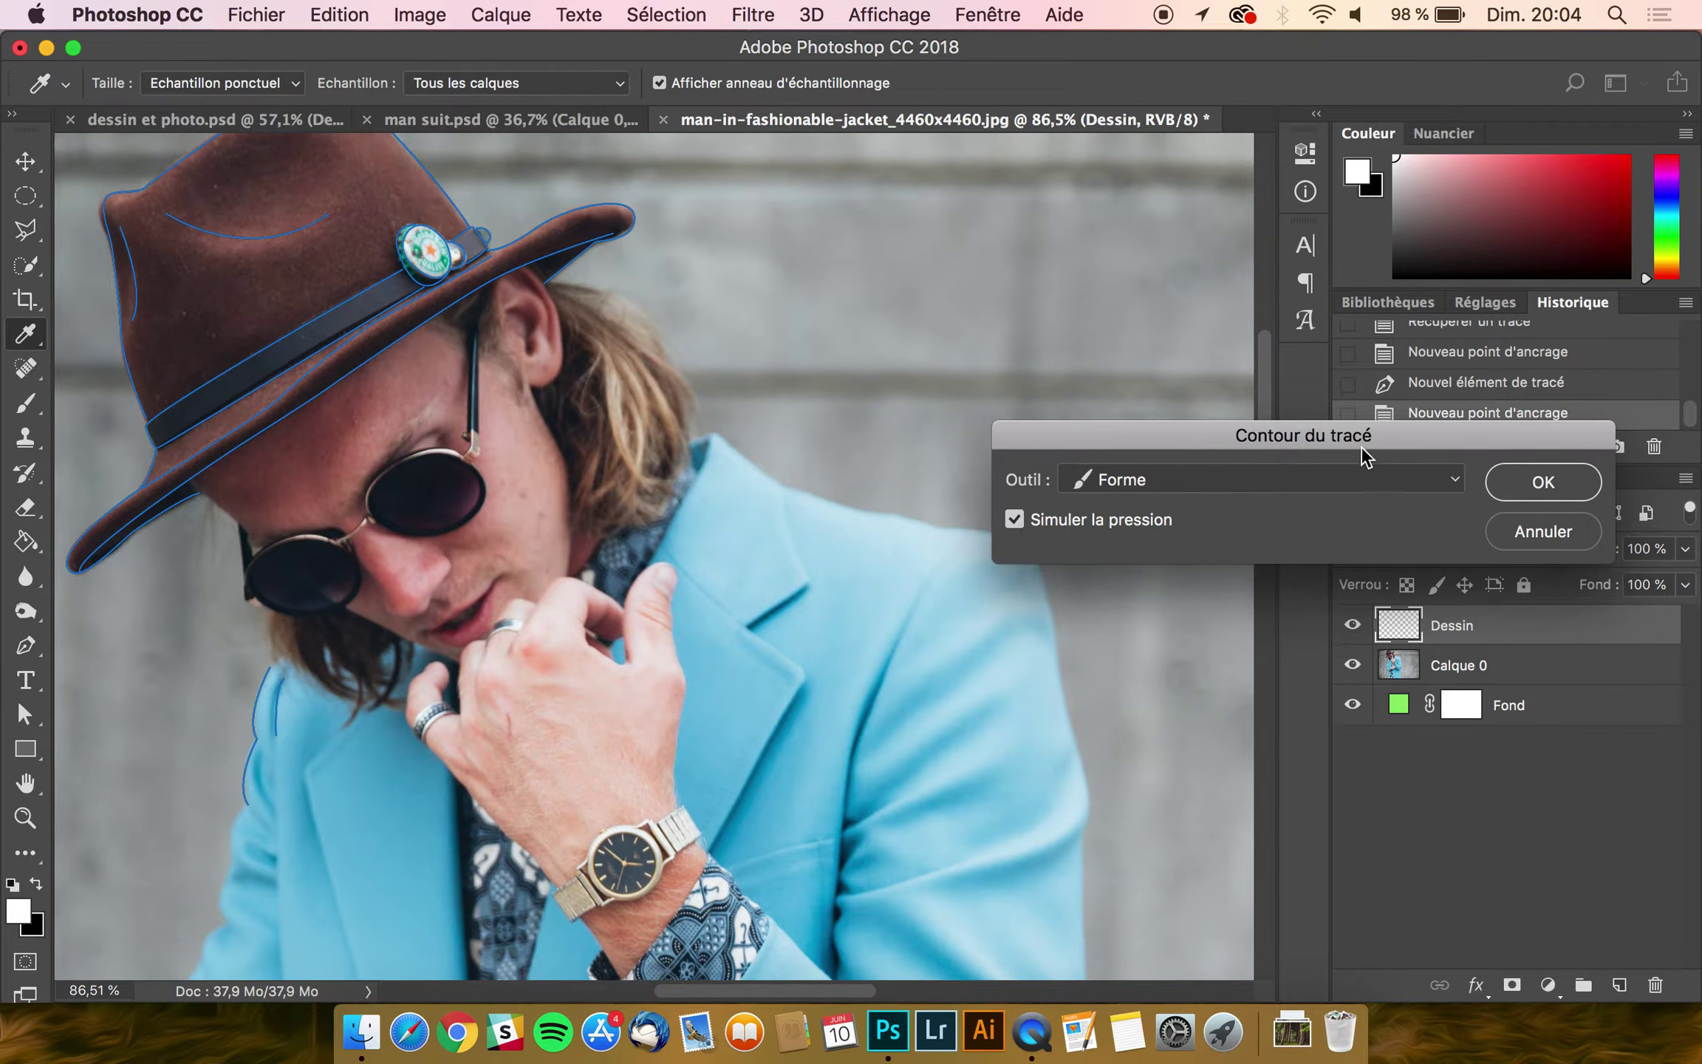
left_click(1543, 482)
scroll(553, 709, "left", 4)
scroll(552, 709, "up", 1)
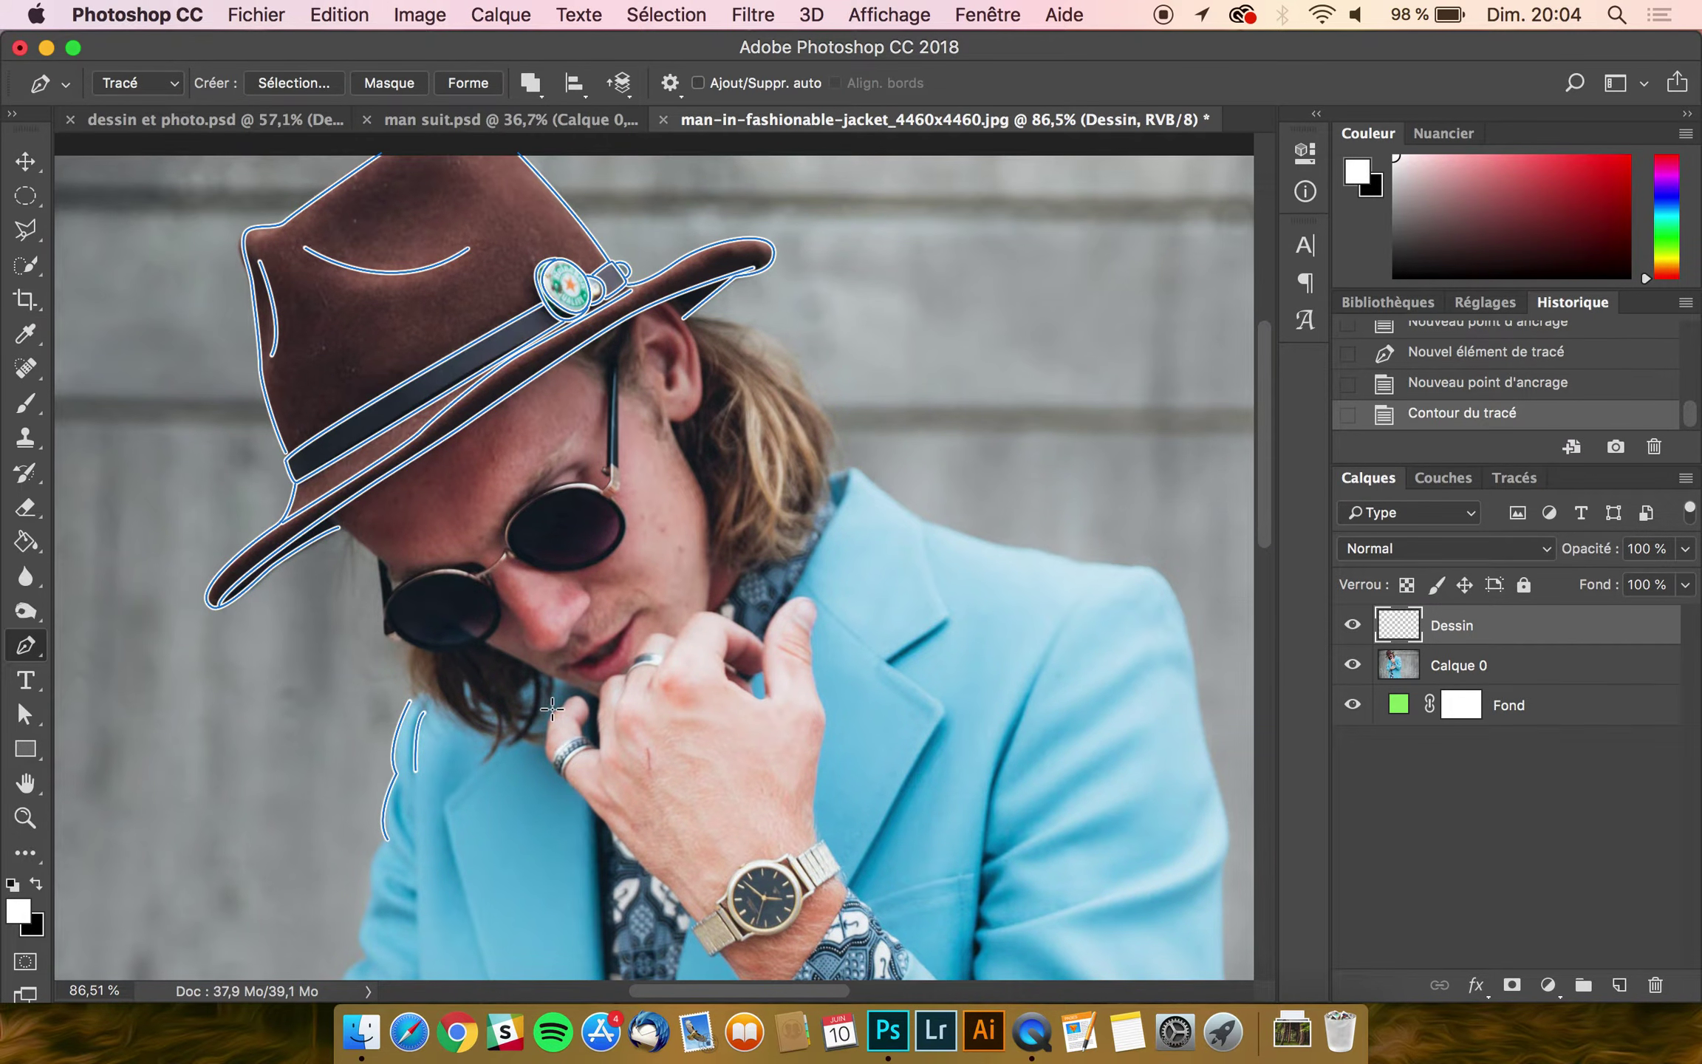
Step: Delete the work path "Tracé de travail" and return to the layer list
key("BackSpace")
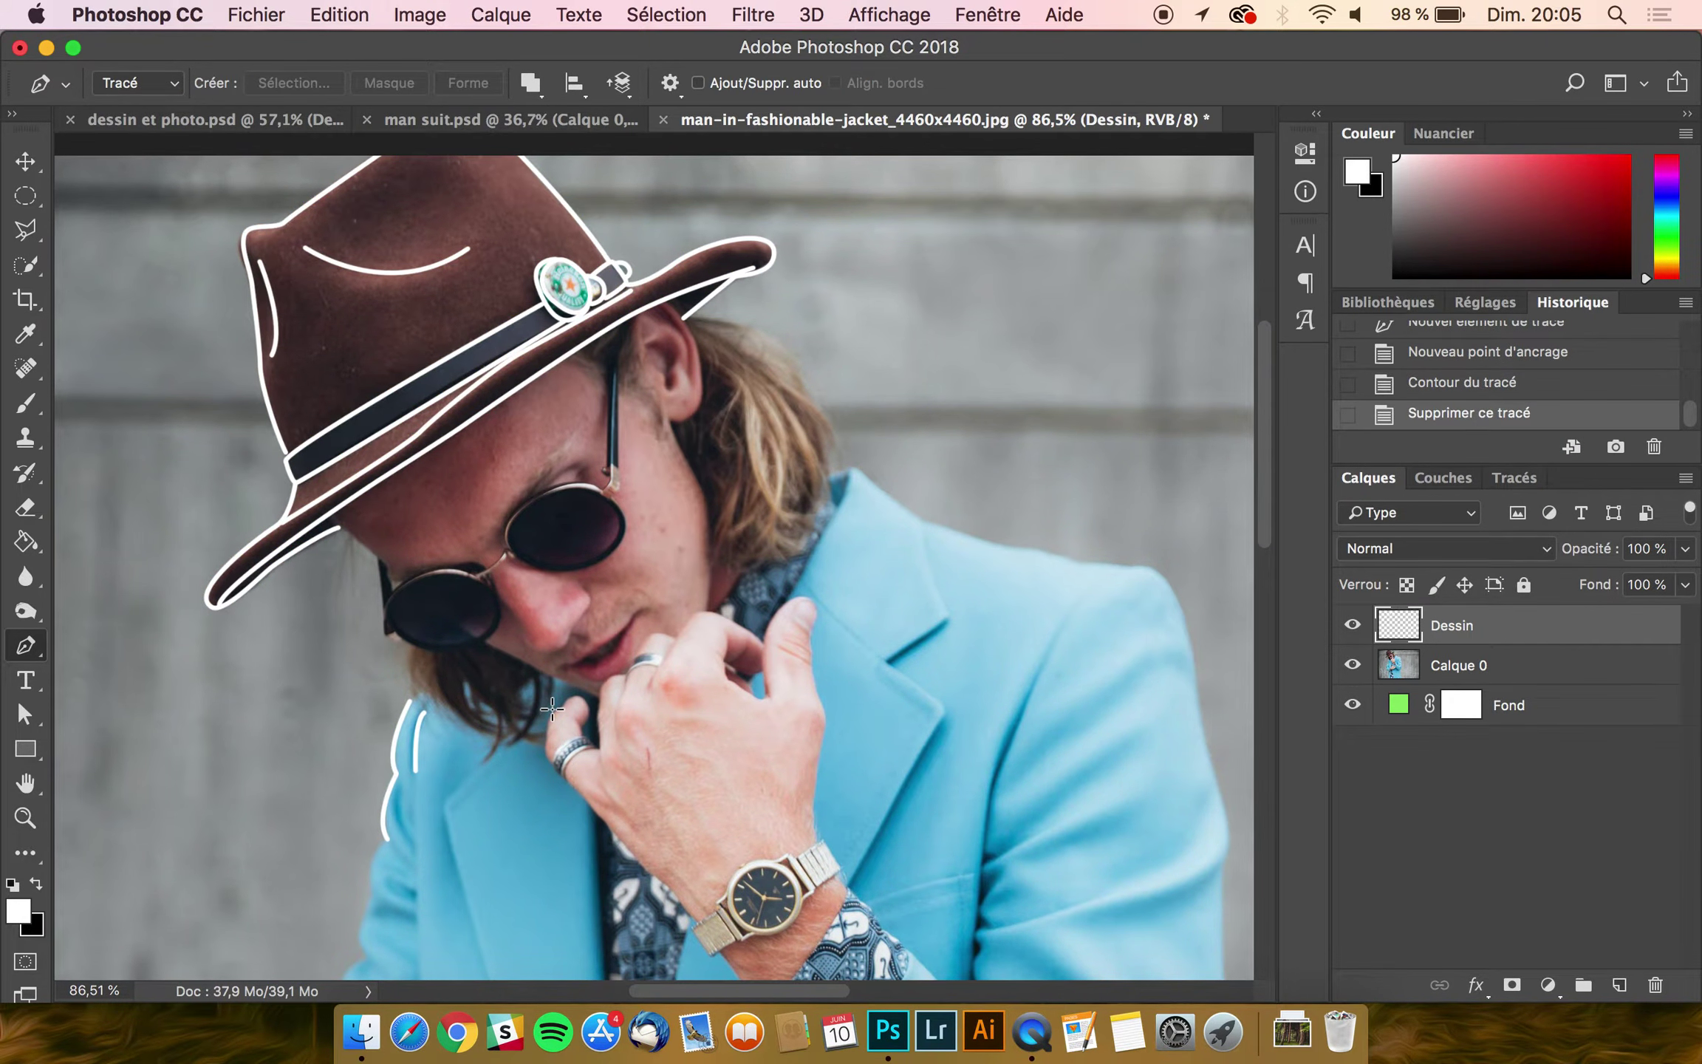
key("super+z")
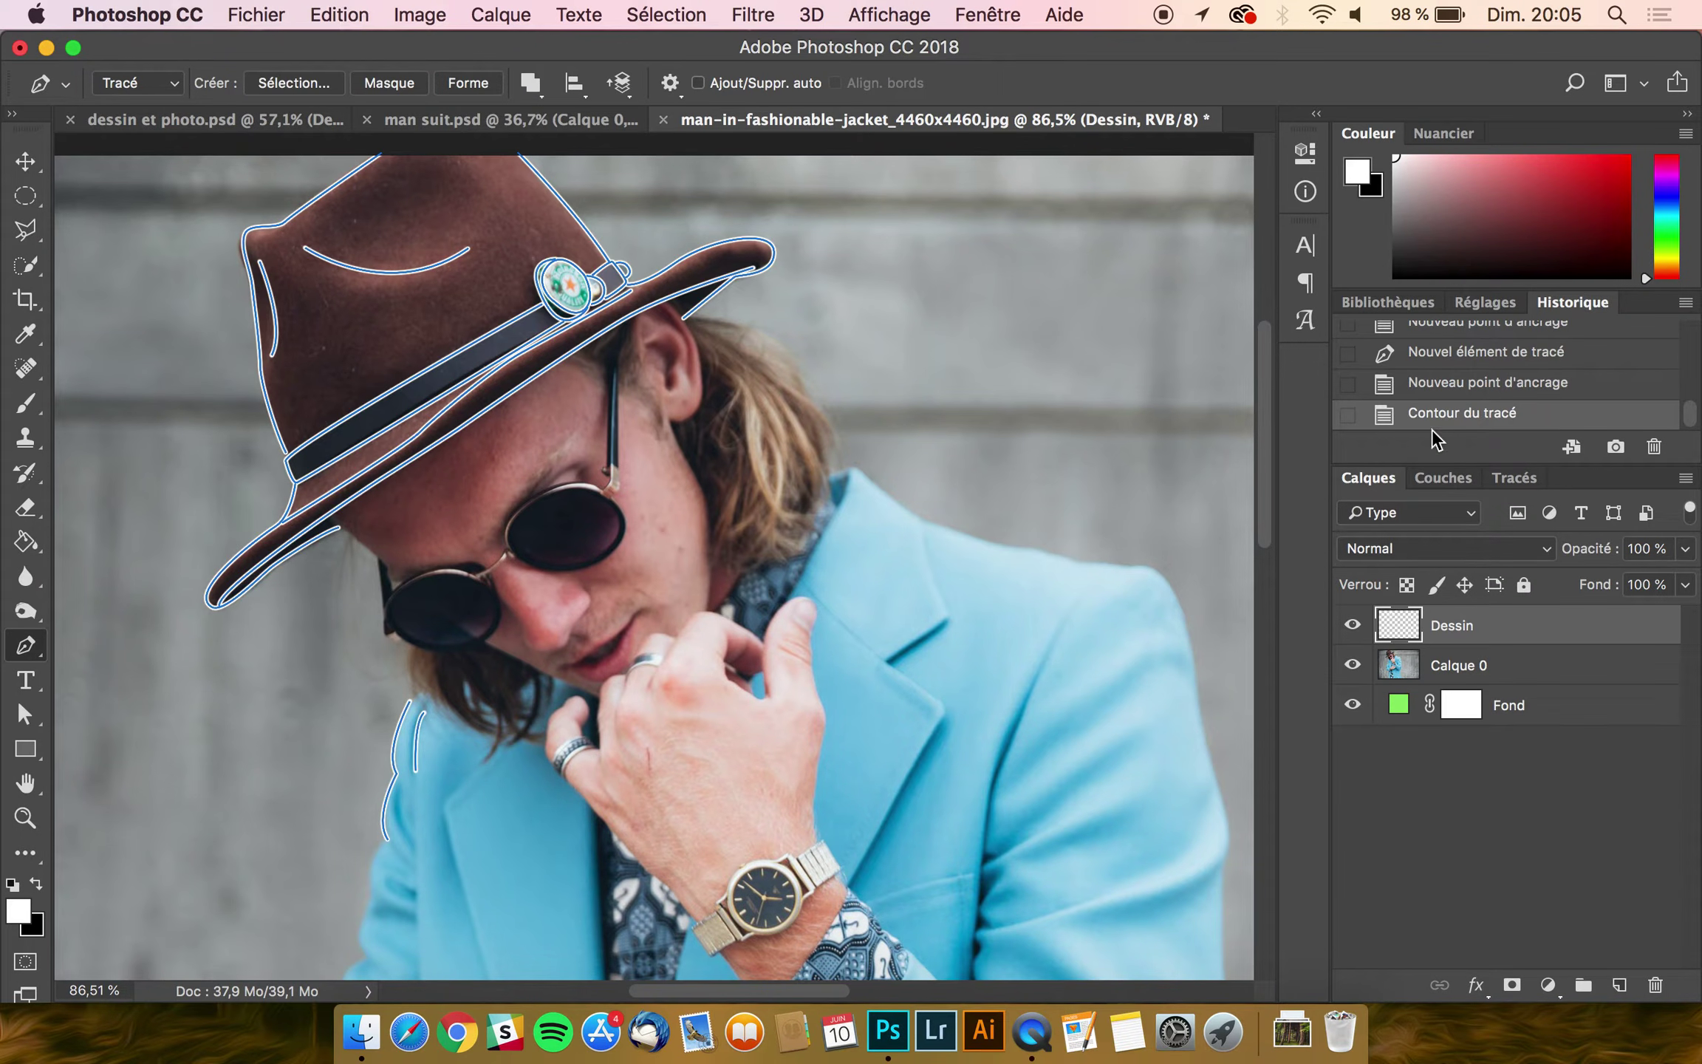
left_click(1518, 478)
left_click(1655, 984)
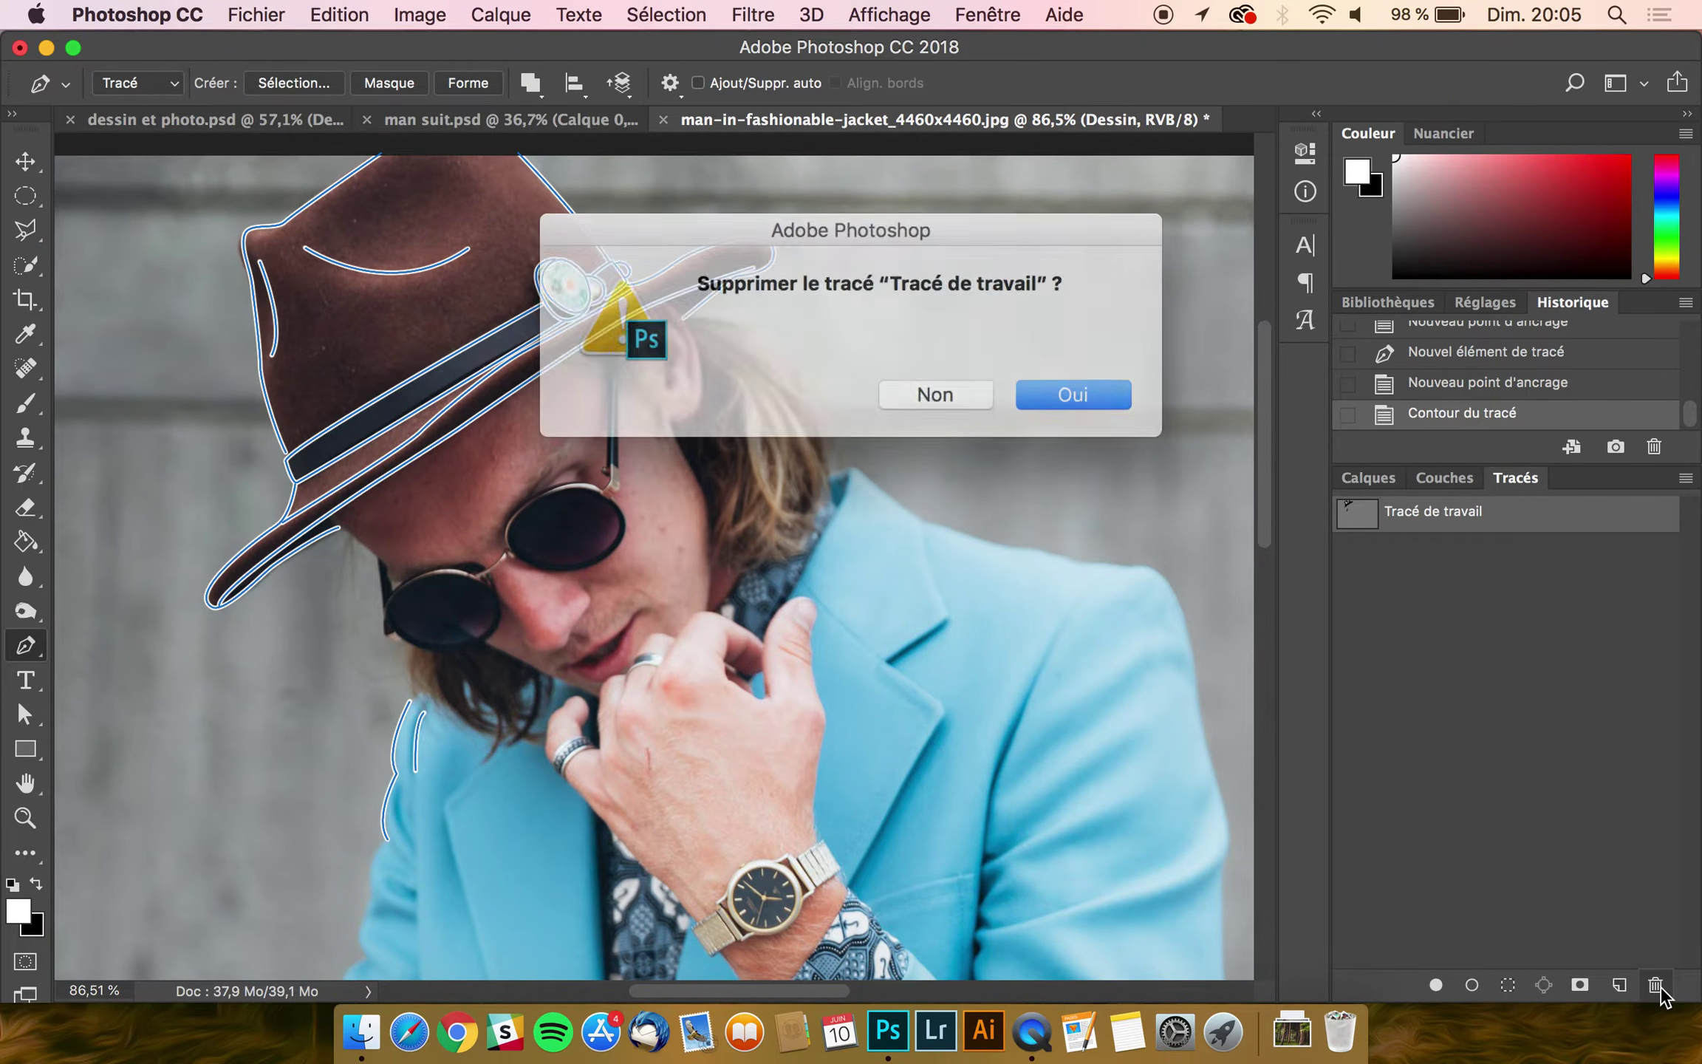
left_click(1071, 385)
left_click(1368, 477)
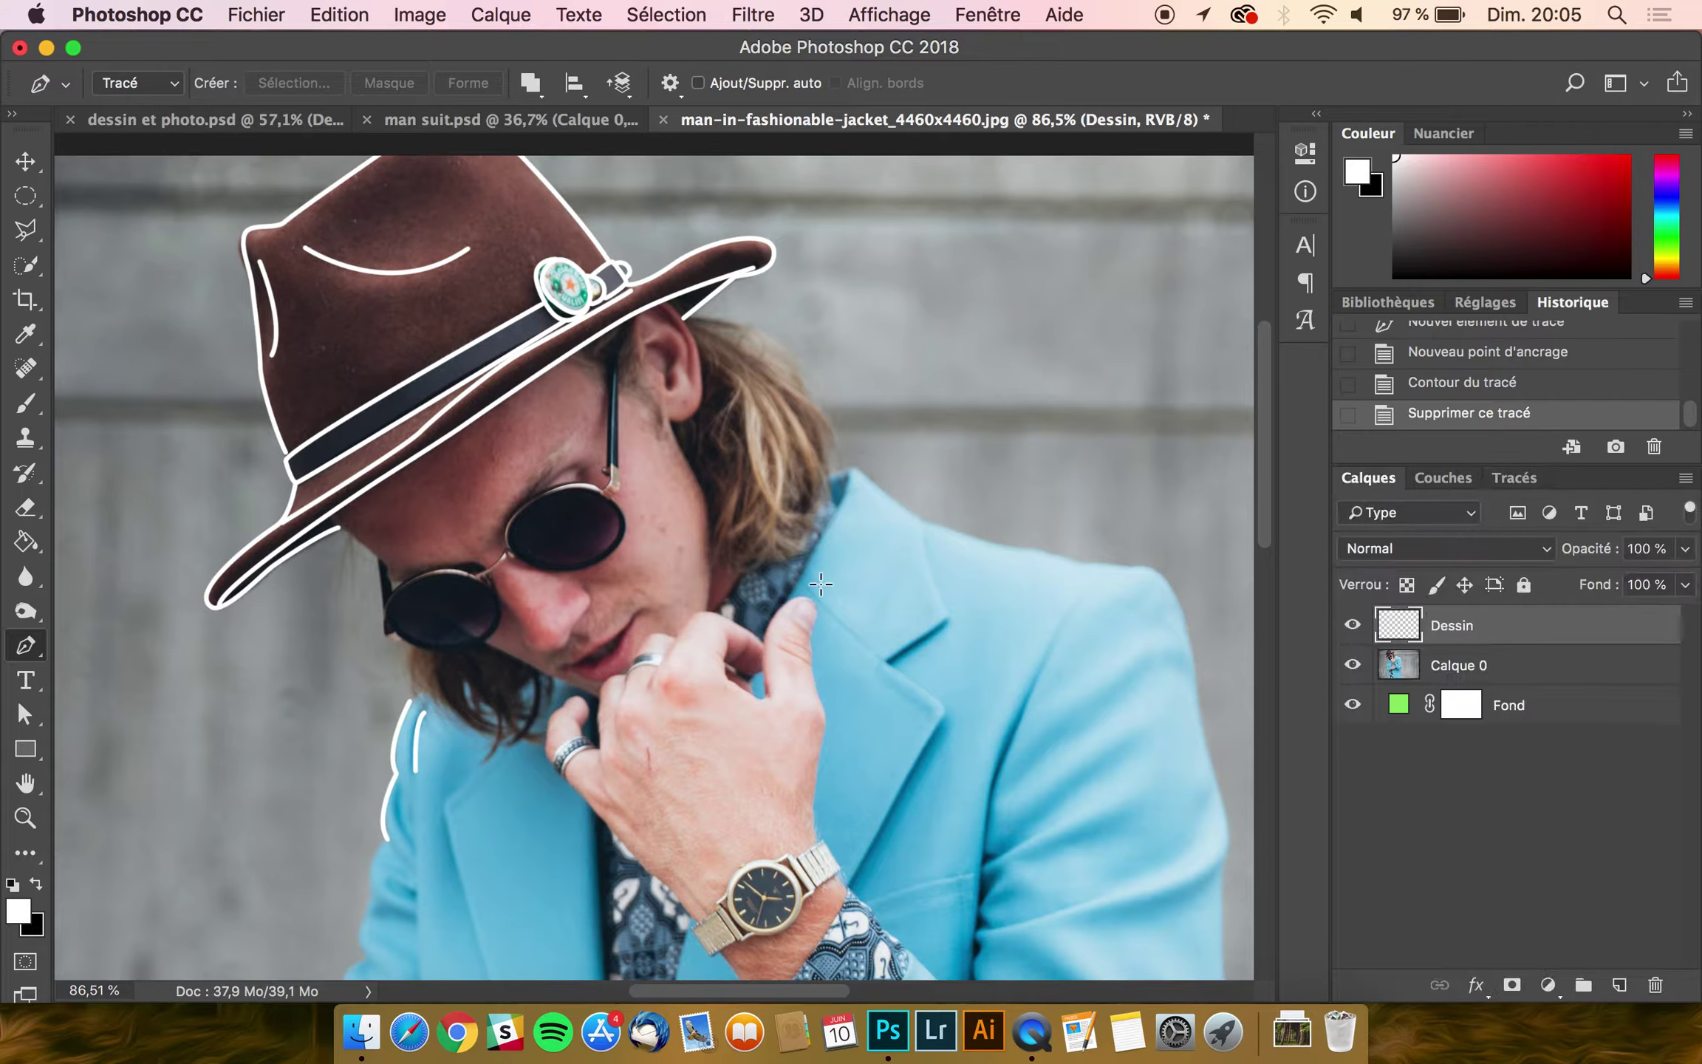
scroll(819, 584, "up", 1)
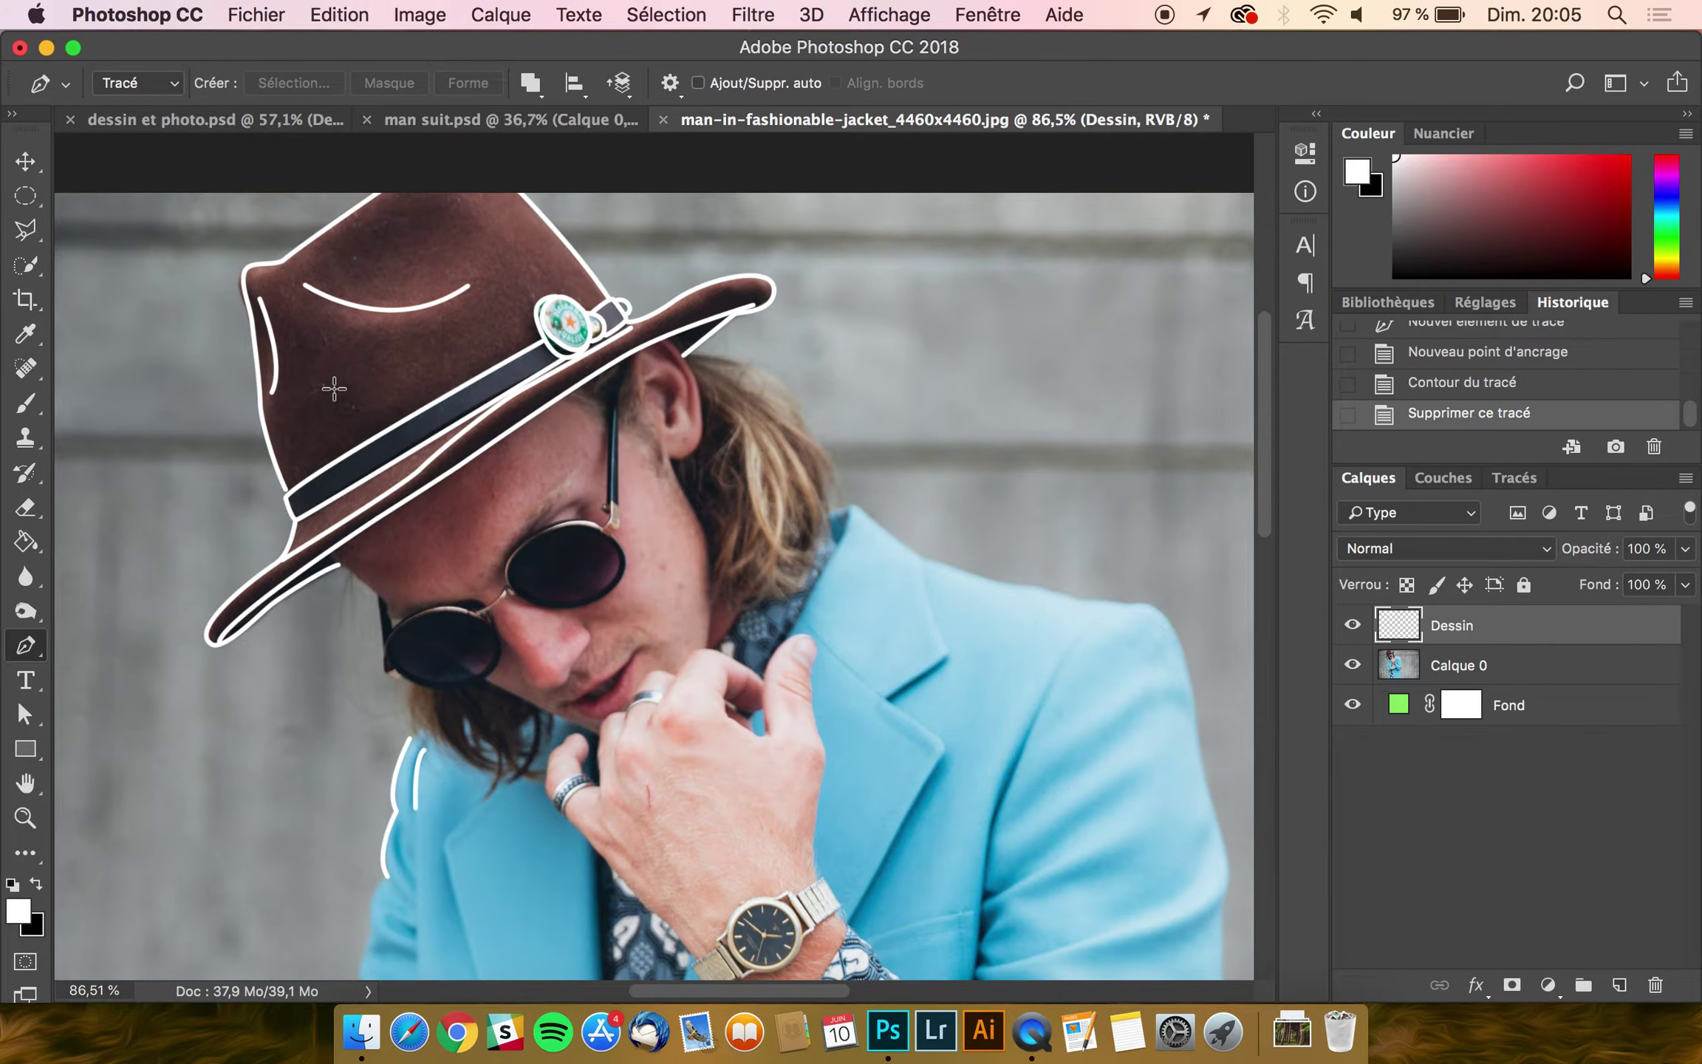
scroll(332, 495, "down", 5)
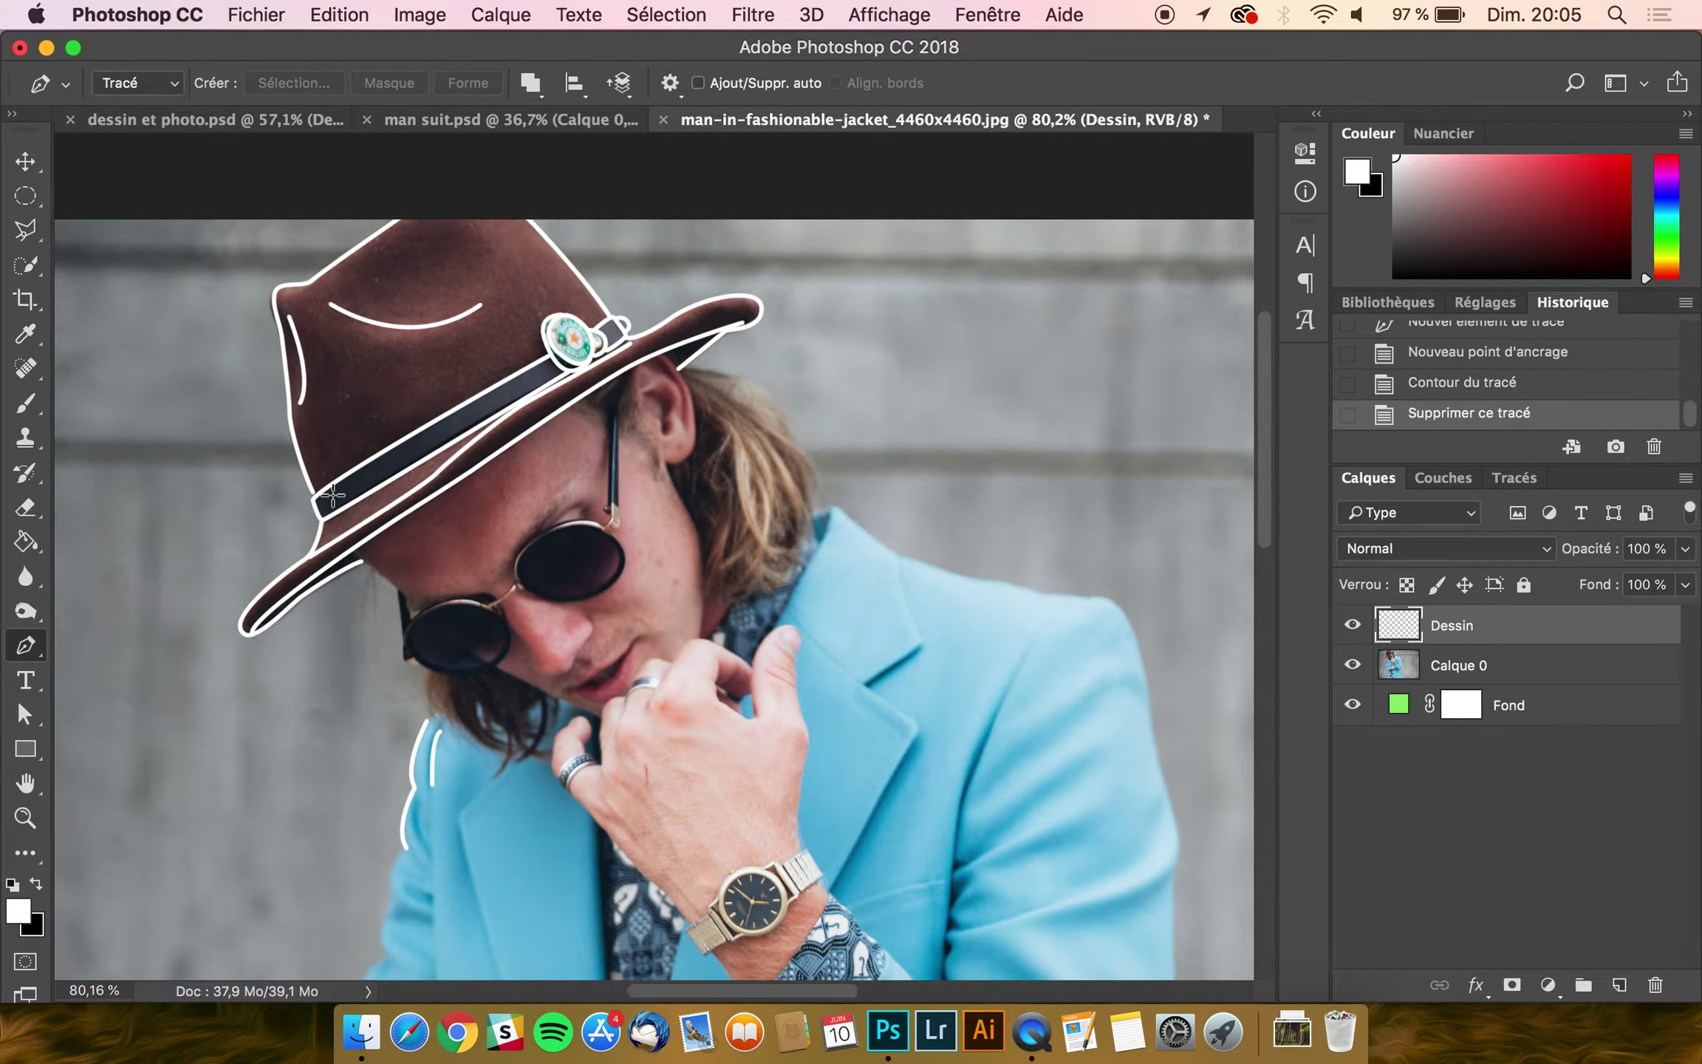
scroll(563, 853, "down", 3)
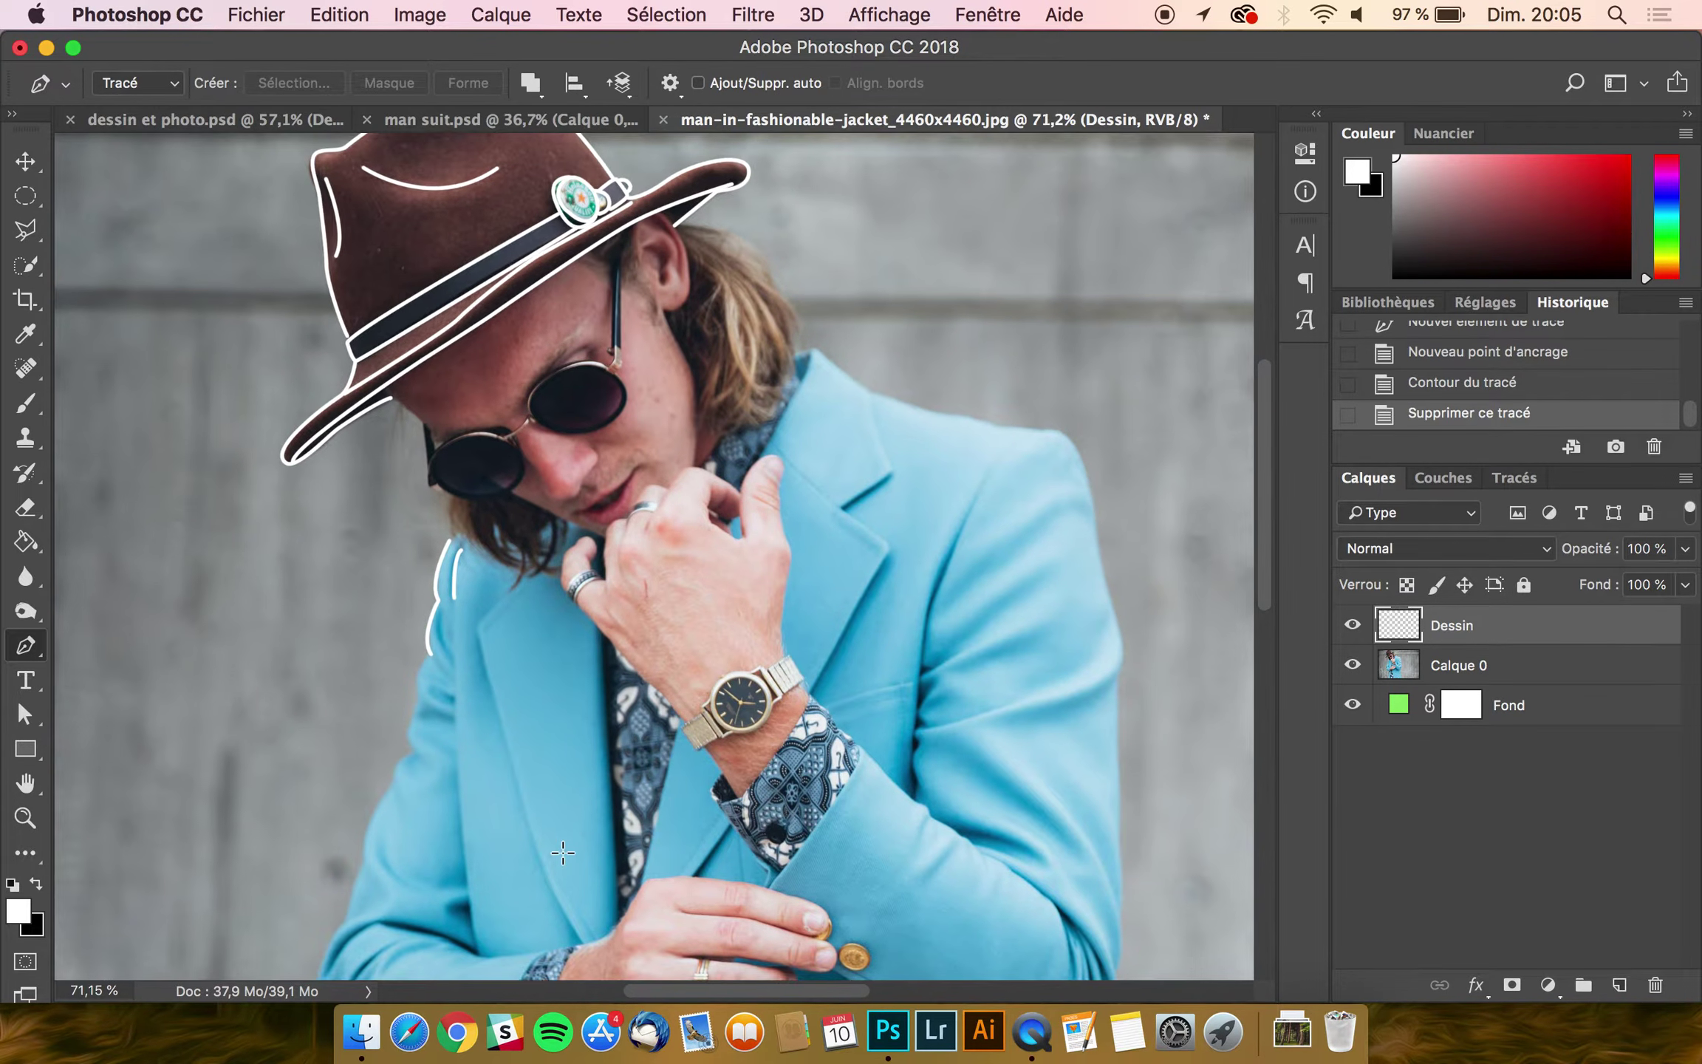
Step: In the man suit.psd document, duplicate Calque 0 and move the copy below Groupe 1 at the bottom of the layer stack
left_click(544, 123)
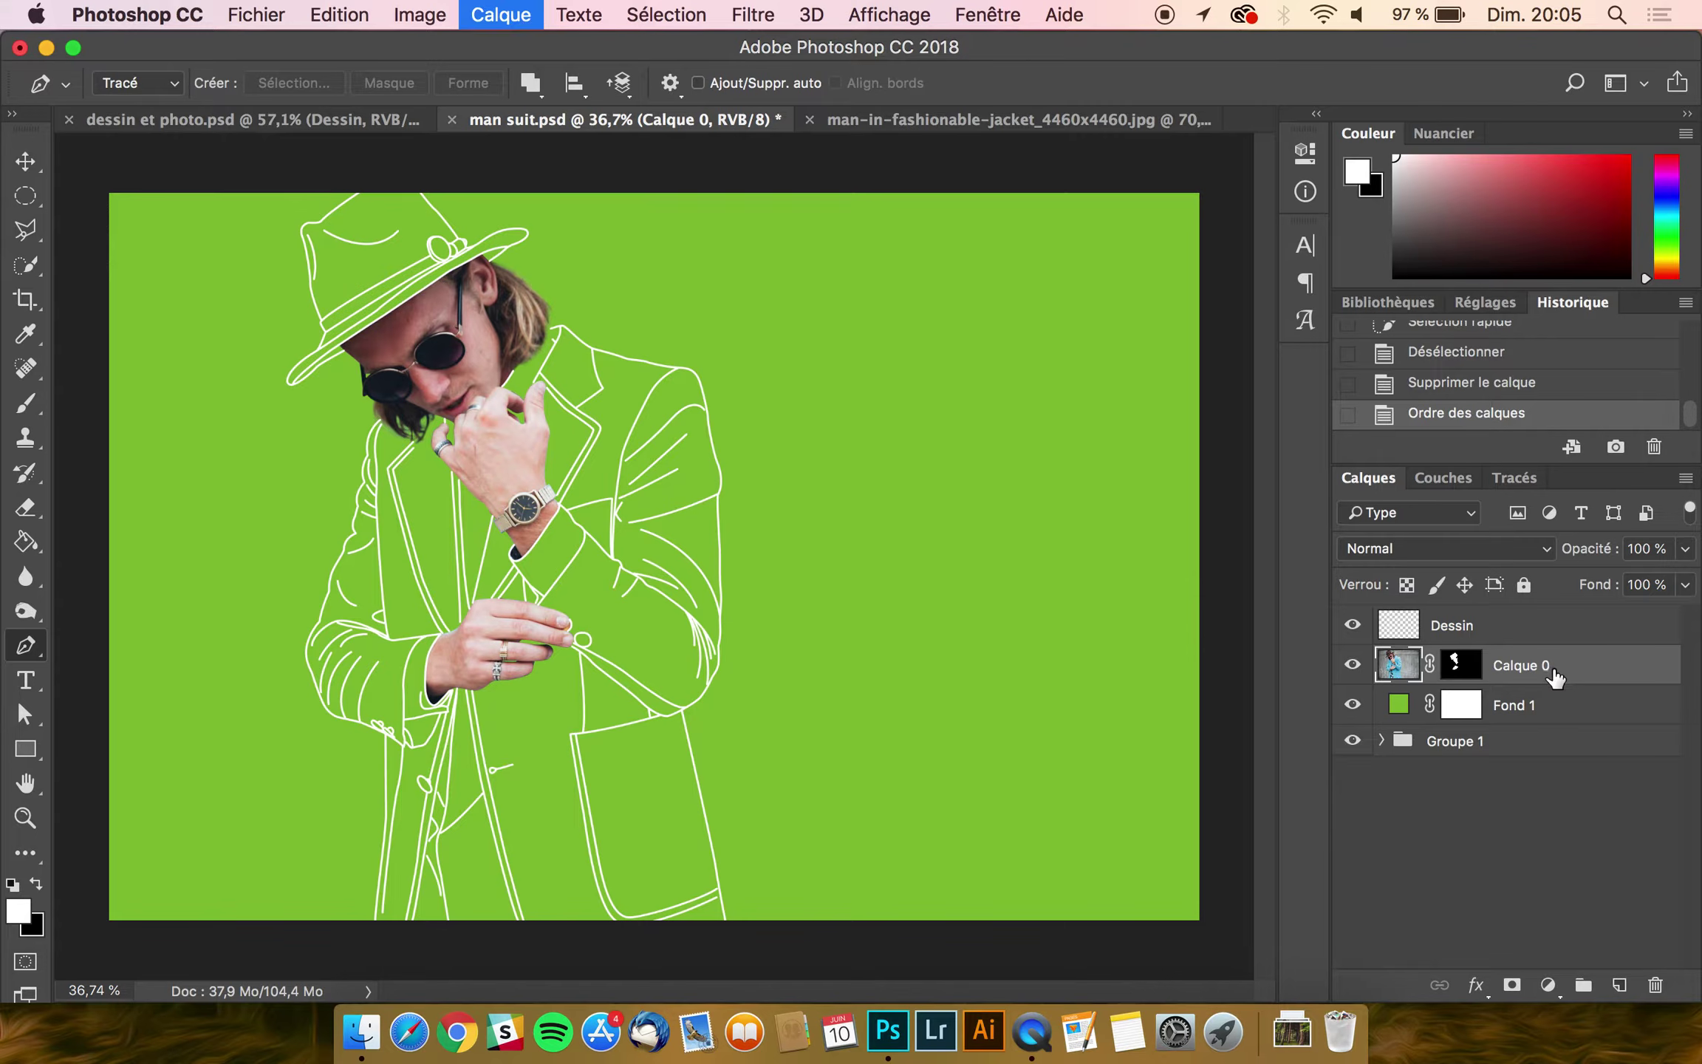
key("super+j")
left_click_drag(1556, 676, 1556, 811)
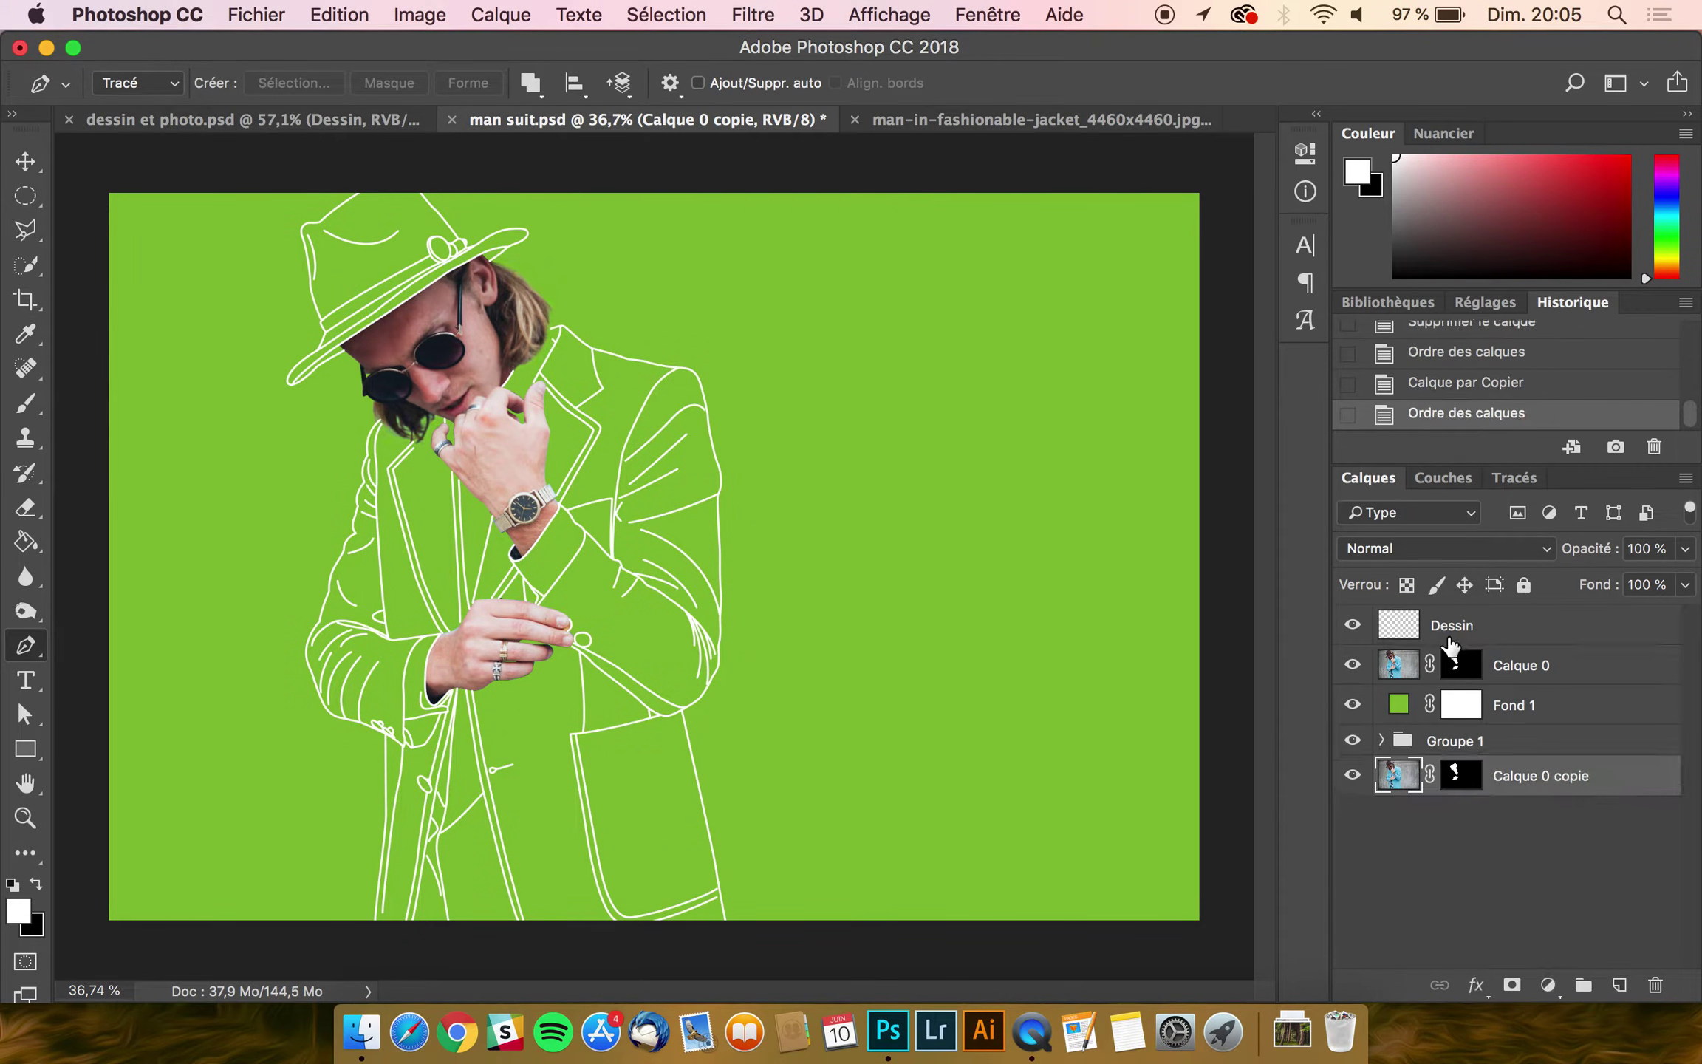
Step: Delete the layer mask from Calque 0 and close the man-in-fashionable-jacket document
left_click(1455, 668)
right_click(1455, 669)
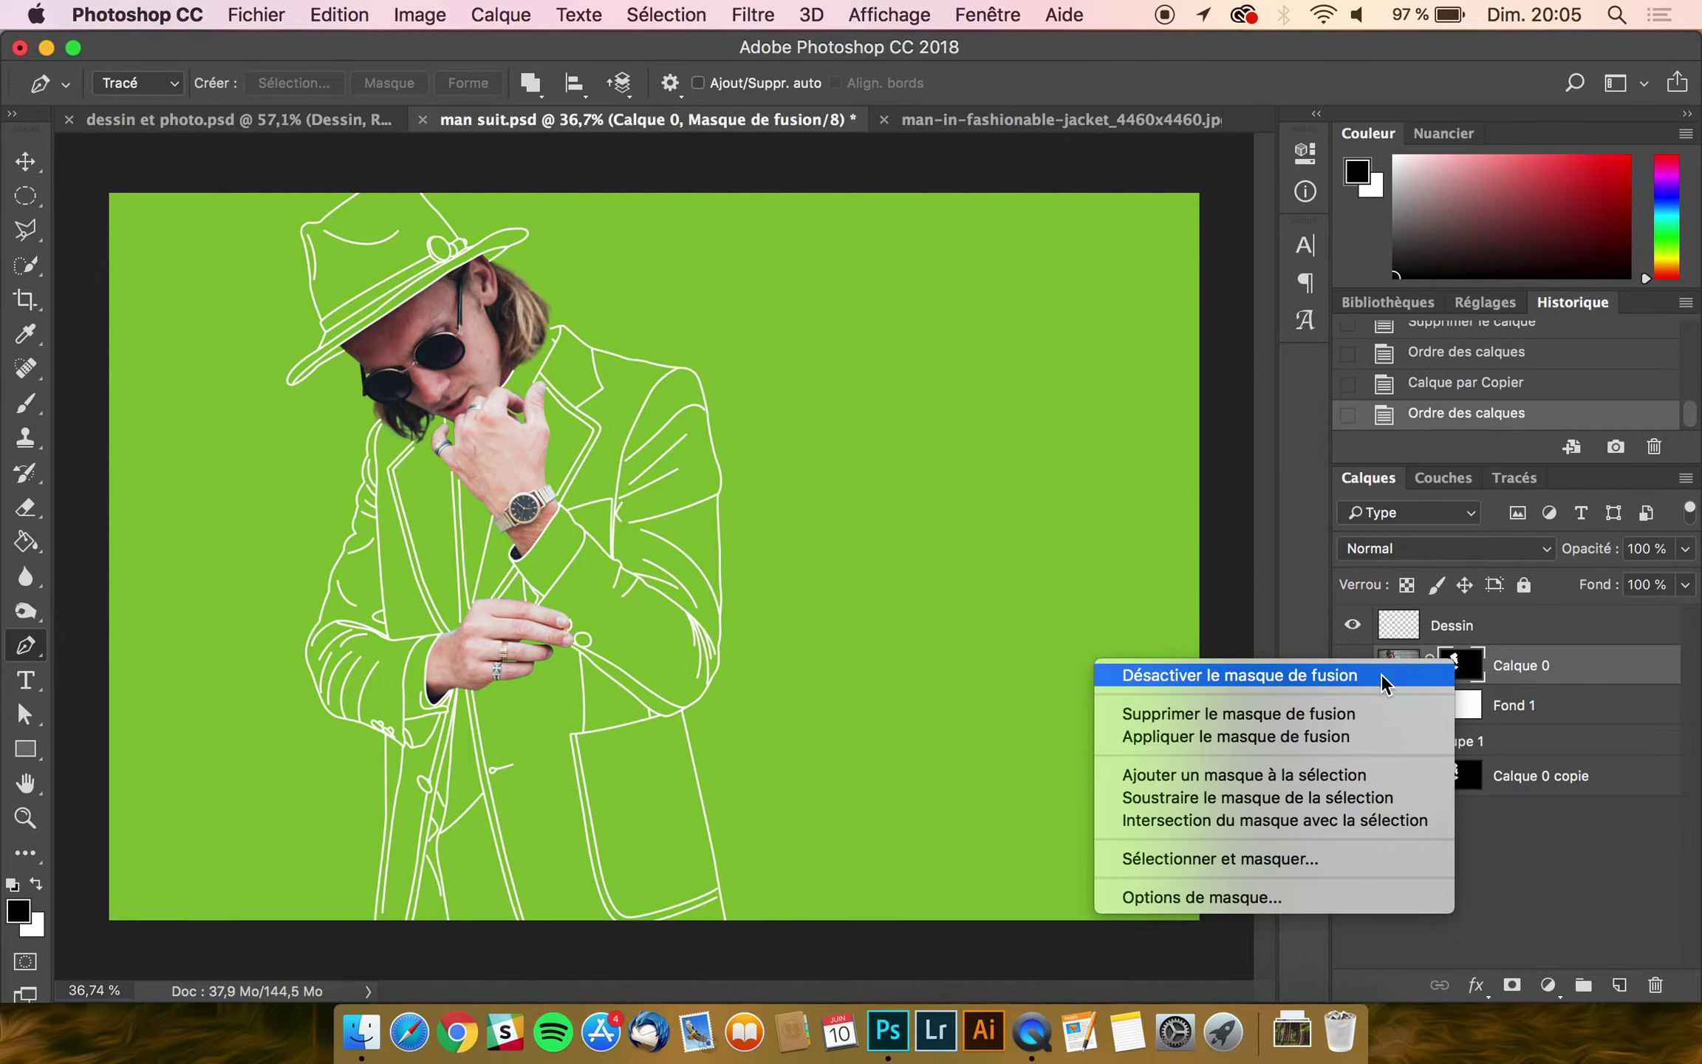
left_click(1334, 711)
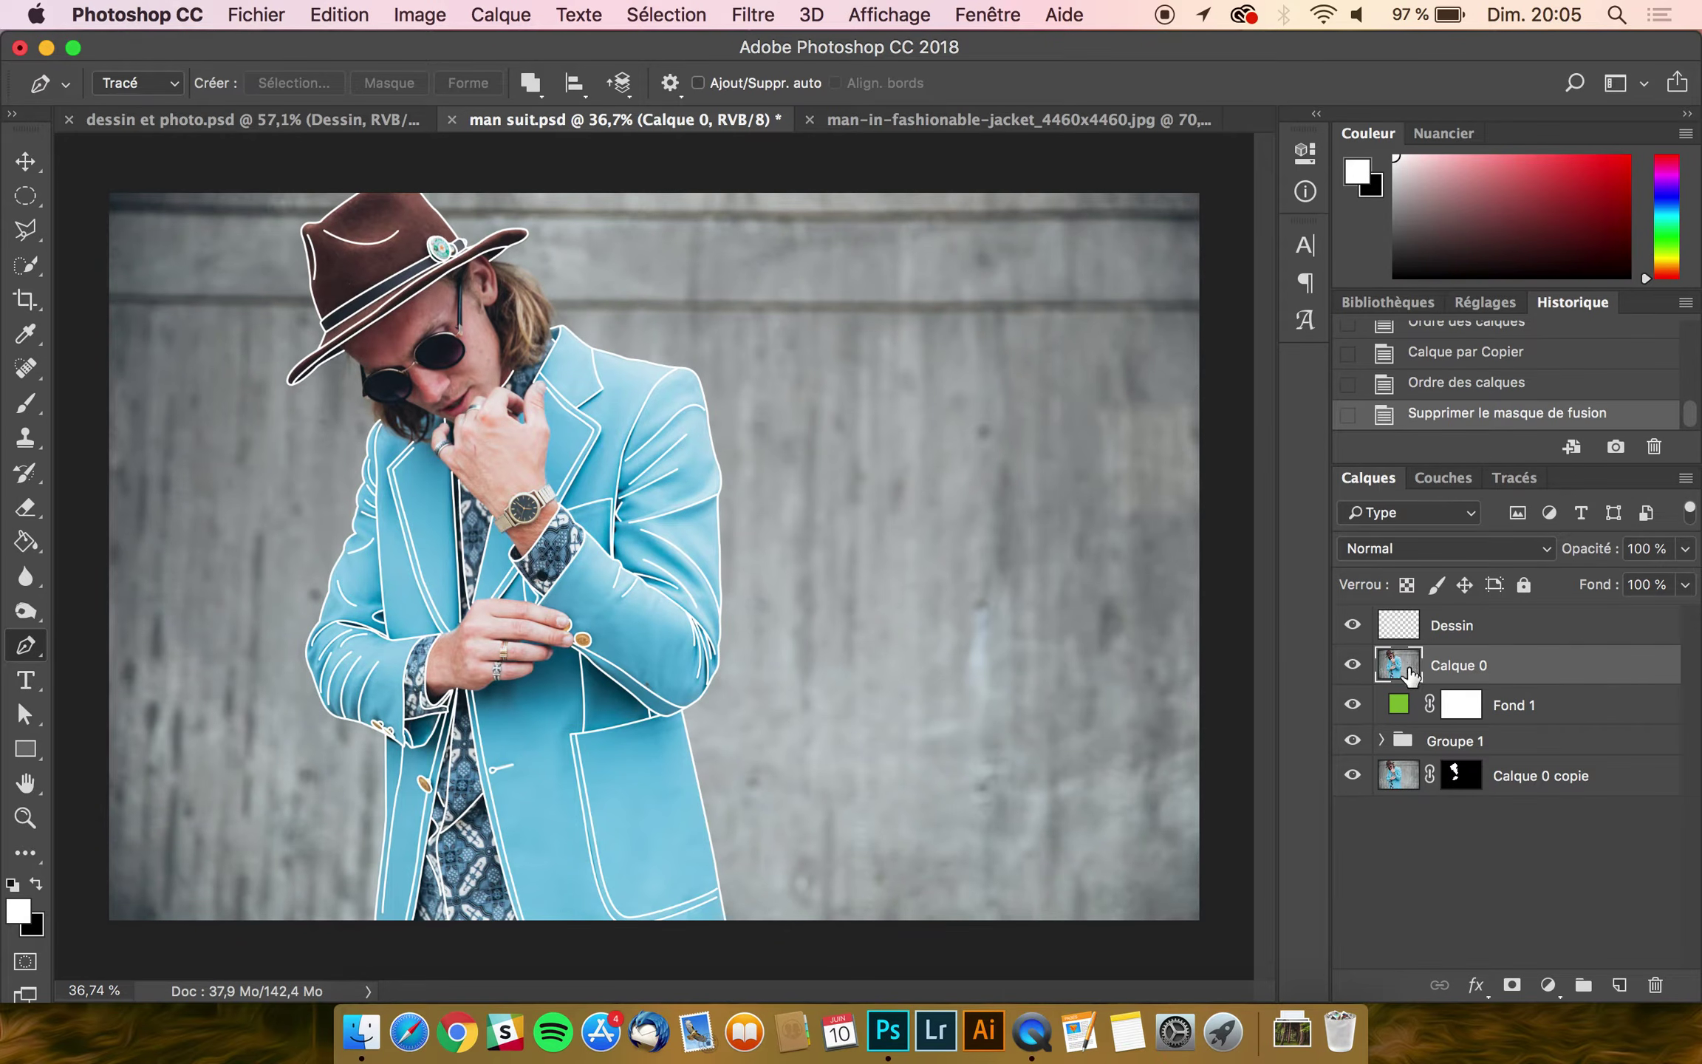
left_click(810, 120)
left_click(772, 388)
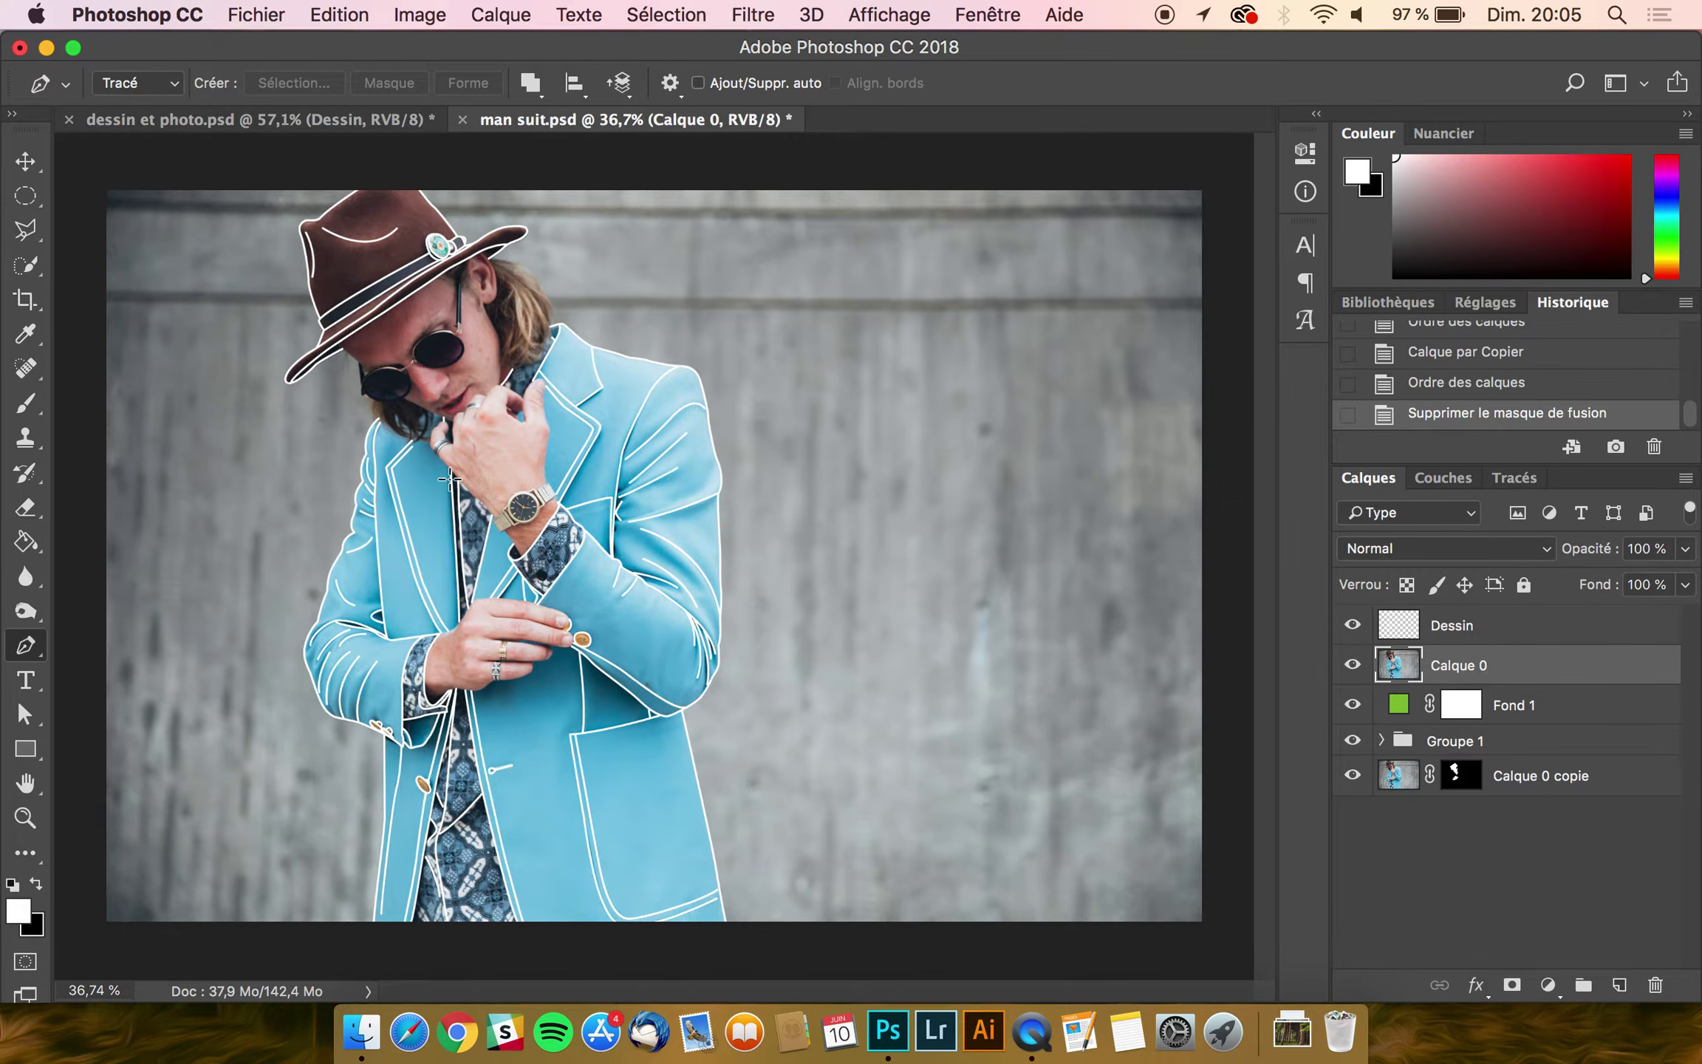
scroll(449, 479, "up", 2)
scroll(449, 479, "down", 1)
scroll(449, 478, "left", 1)
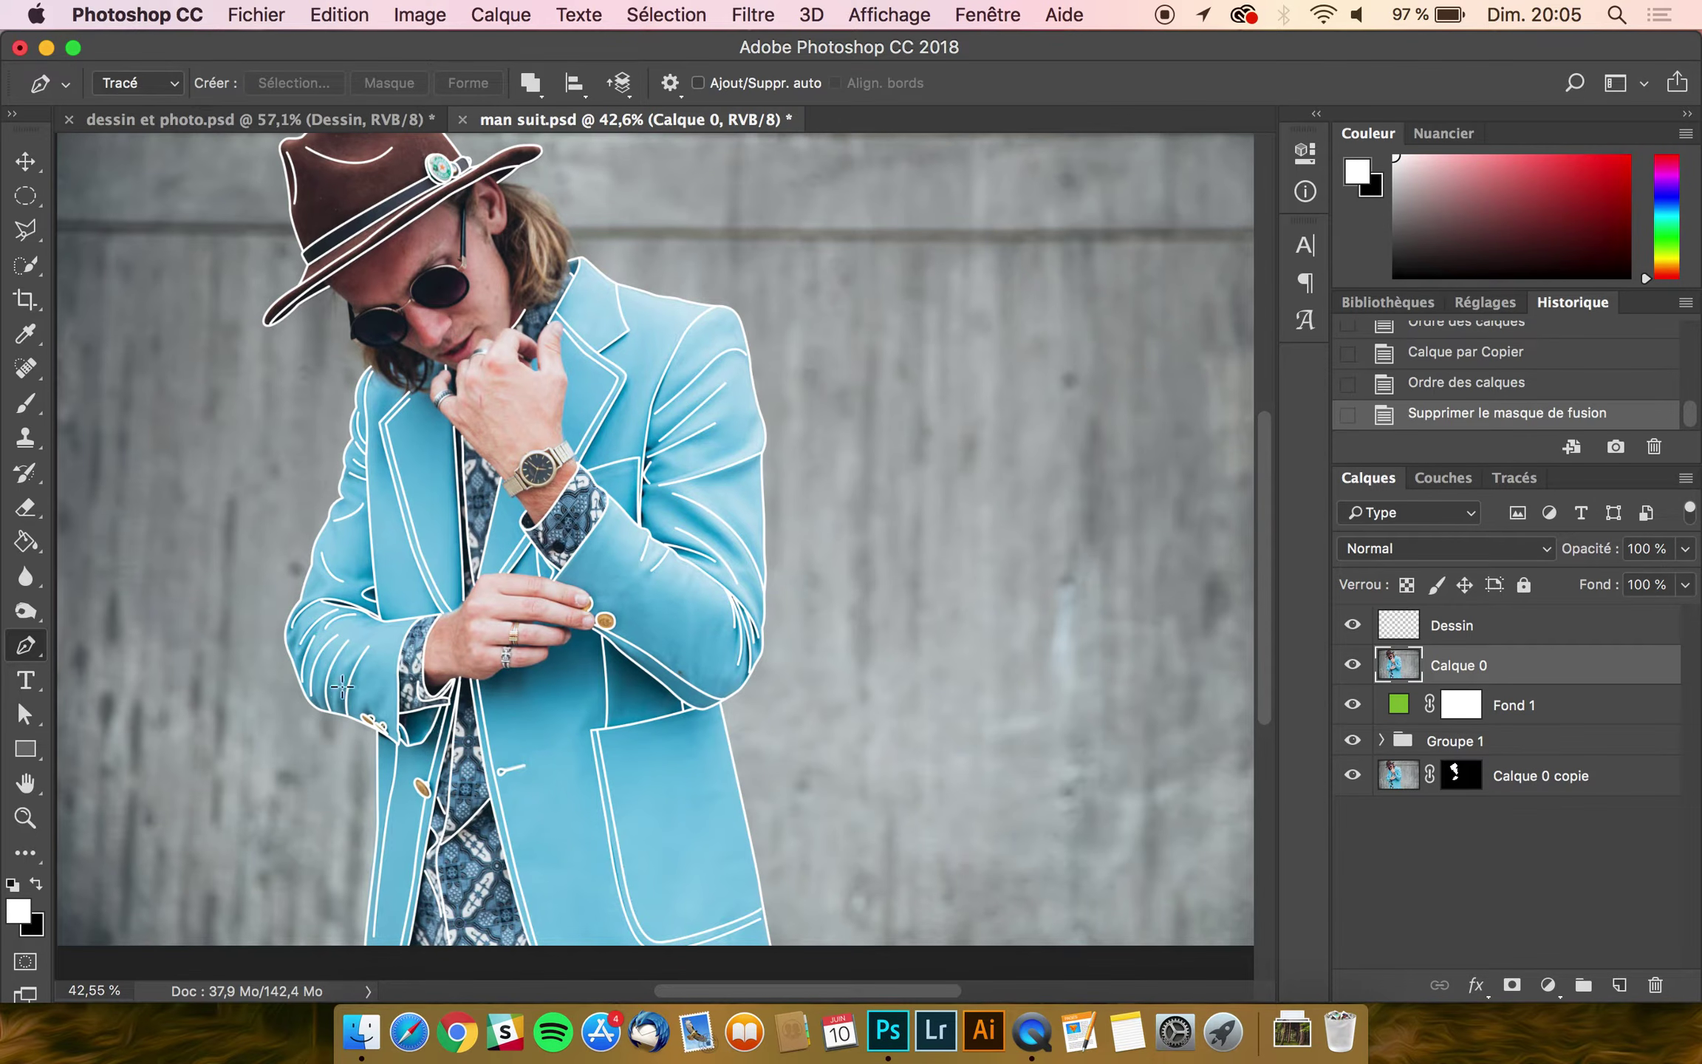
left_click(25, 161)
scroll(530, 533, "up", 2)
scroll(530, 533, "left", 3)
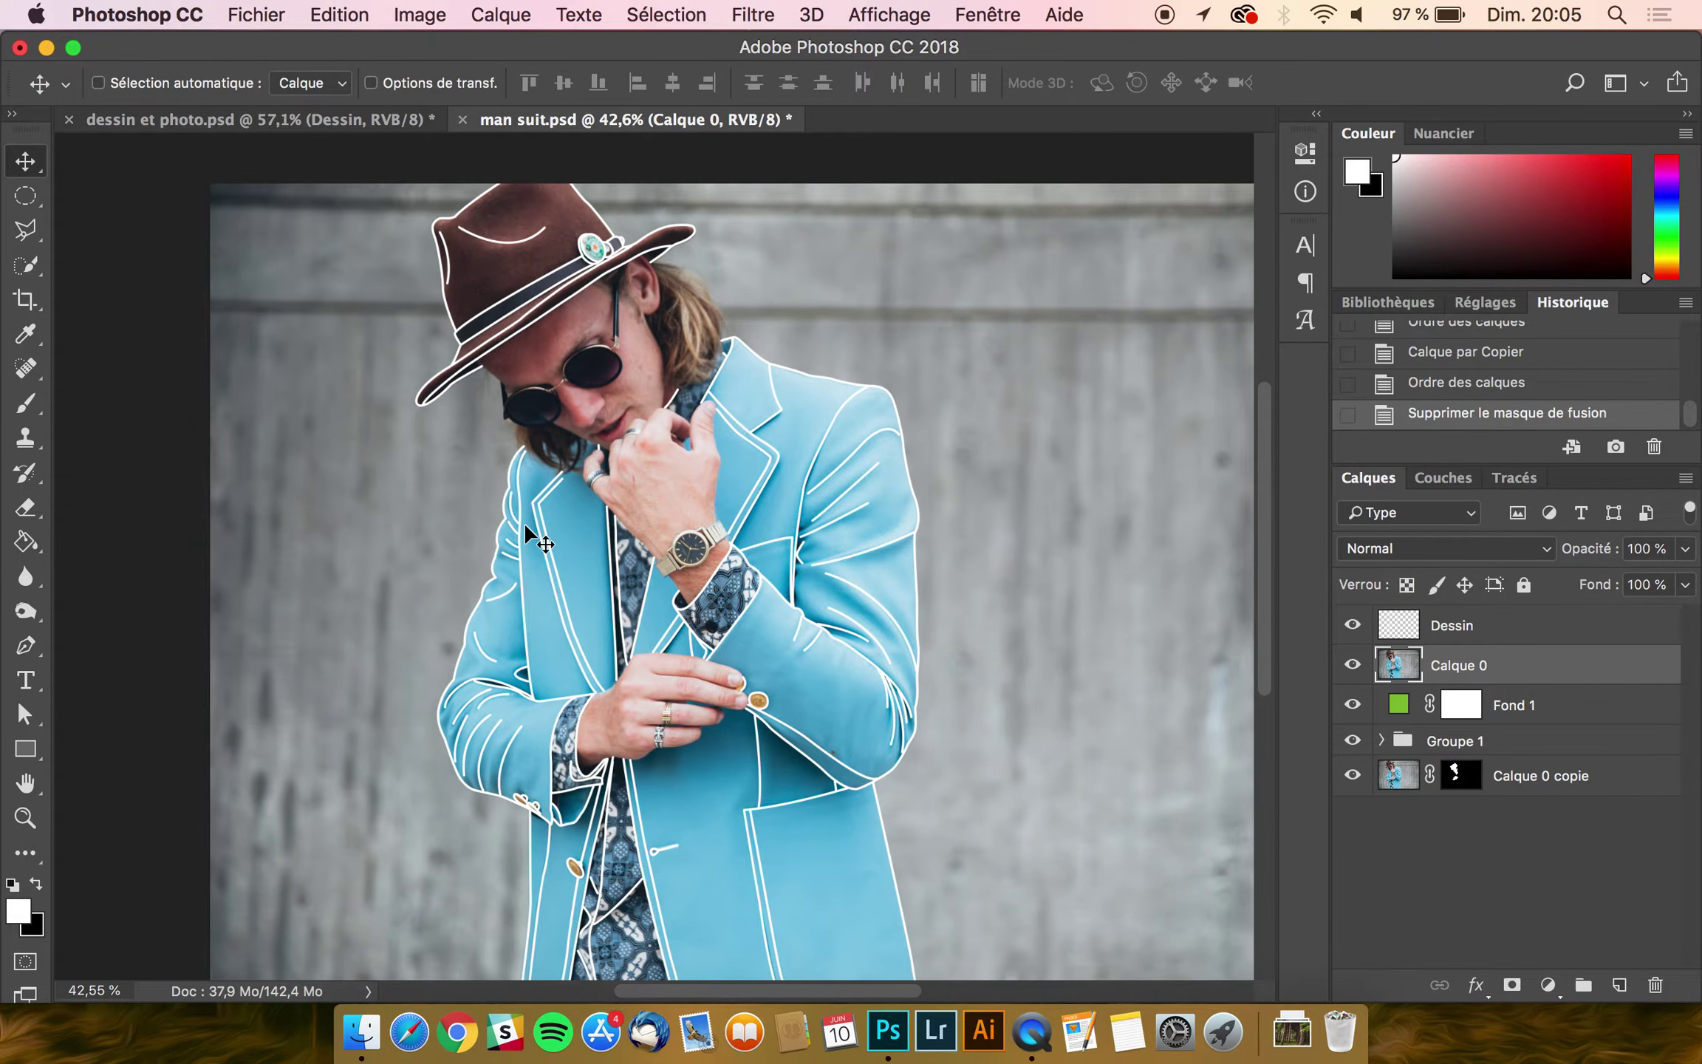
scroll(527, 529, "right", 2)
scroll(528, 529, "down", 1)
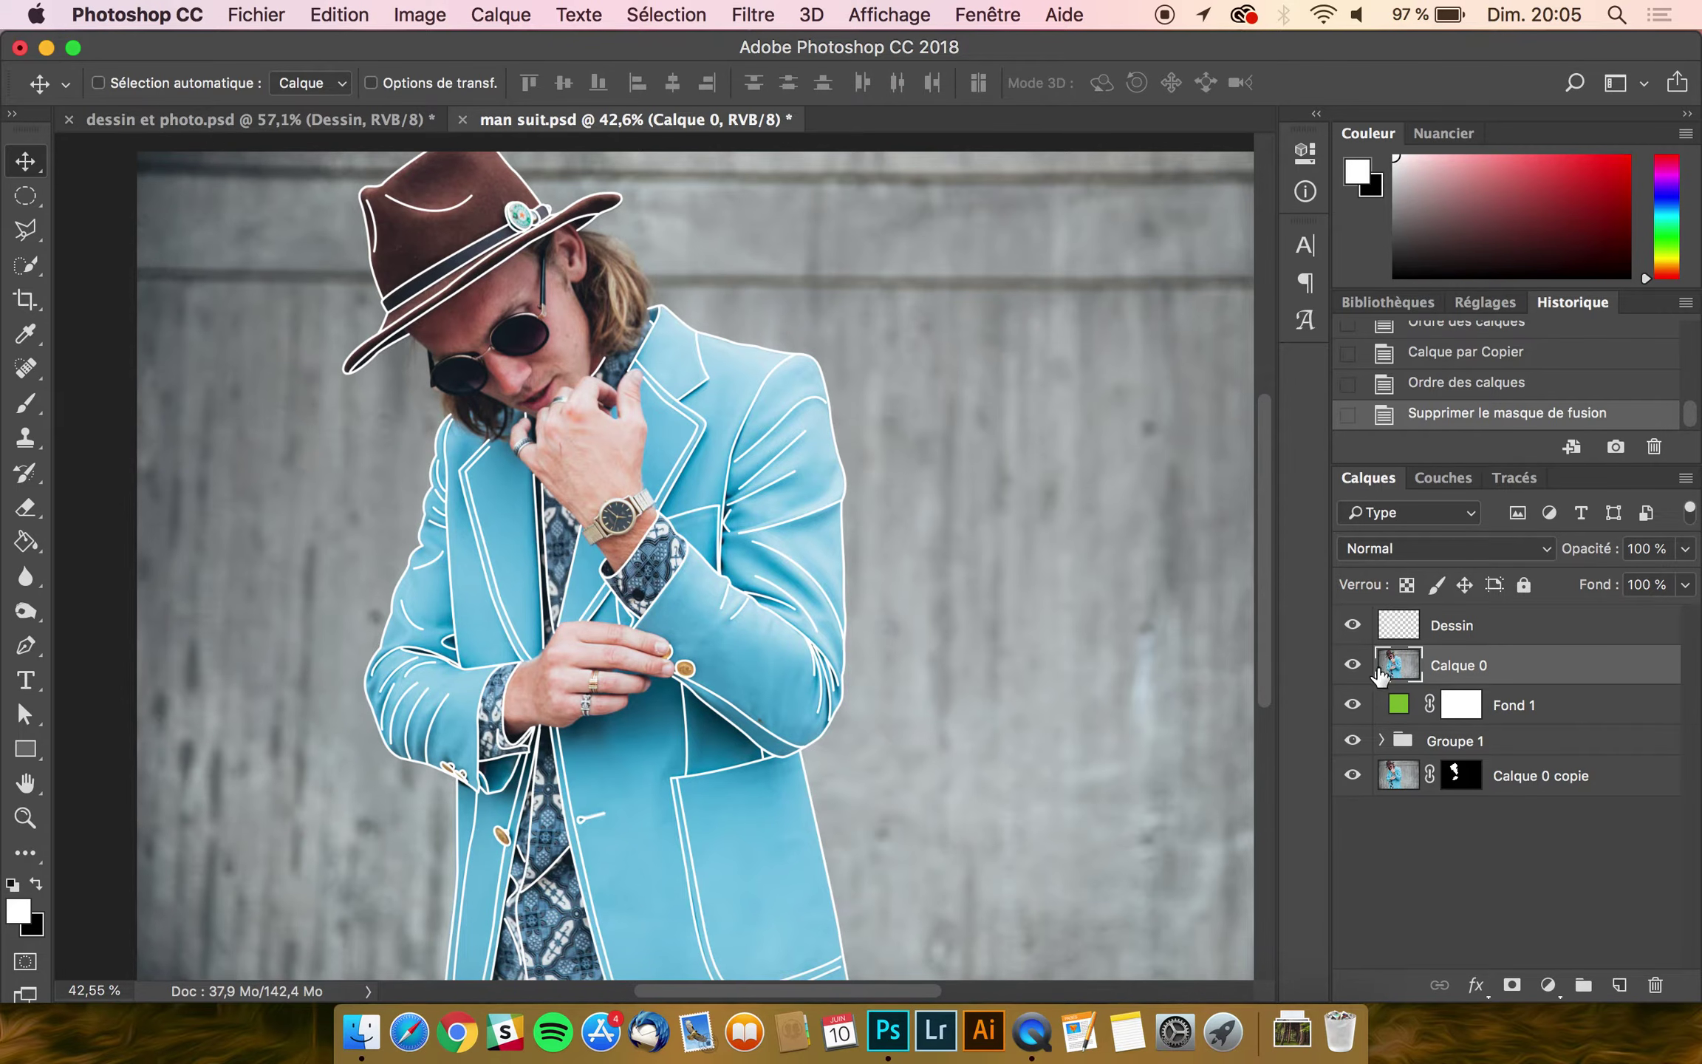
Step: Make a quick selection of the man's face, hair and raised hand on Calque 0
scroll(866, 589, "up", 3)
left_click(27, 266)
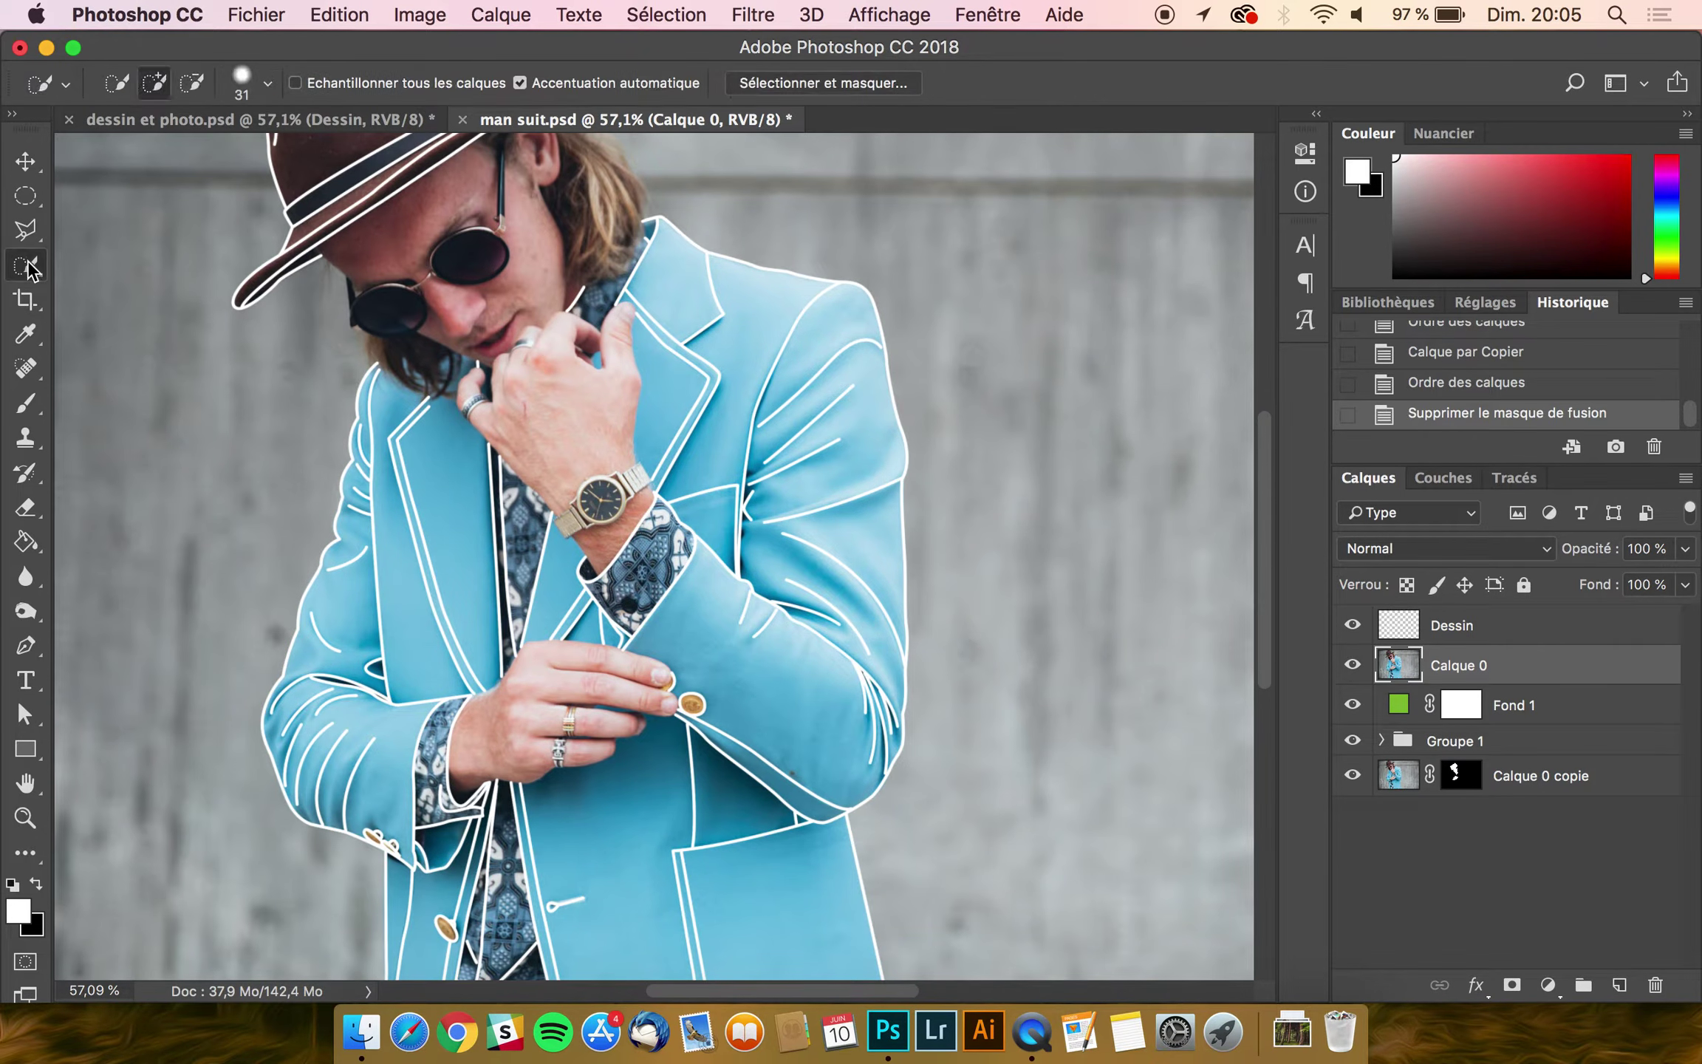
scroll(401, 376, "up", 5)
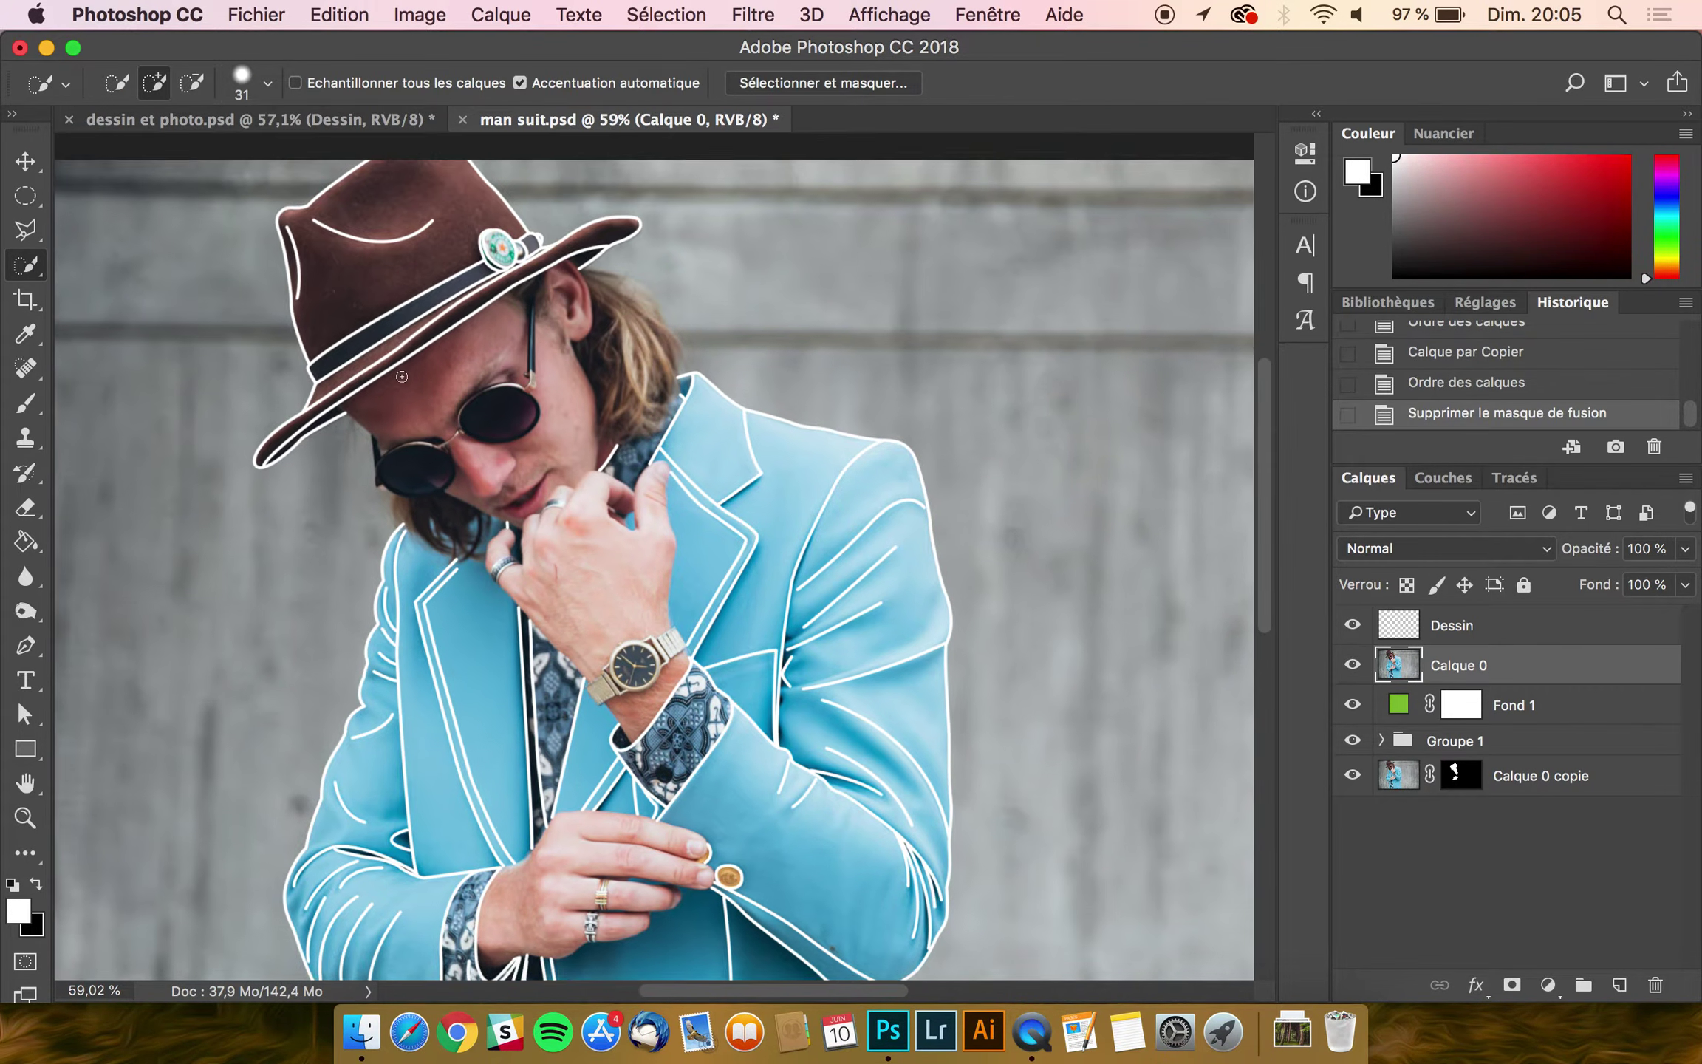
scroll(402, 376, "up", 5)
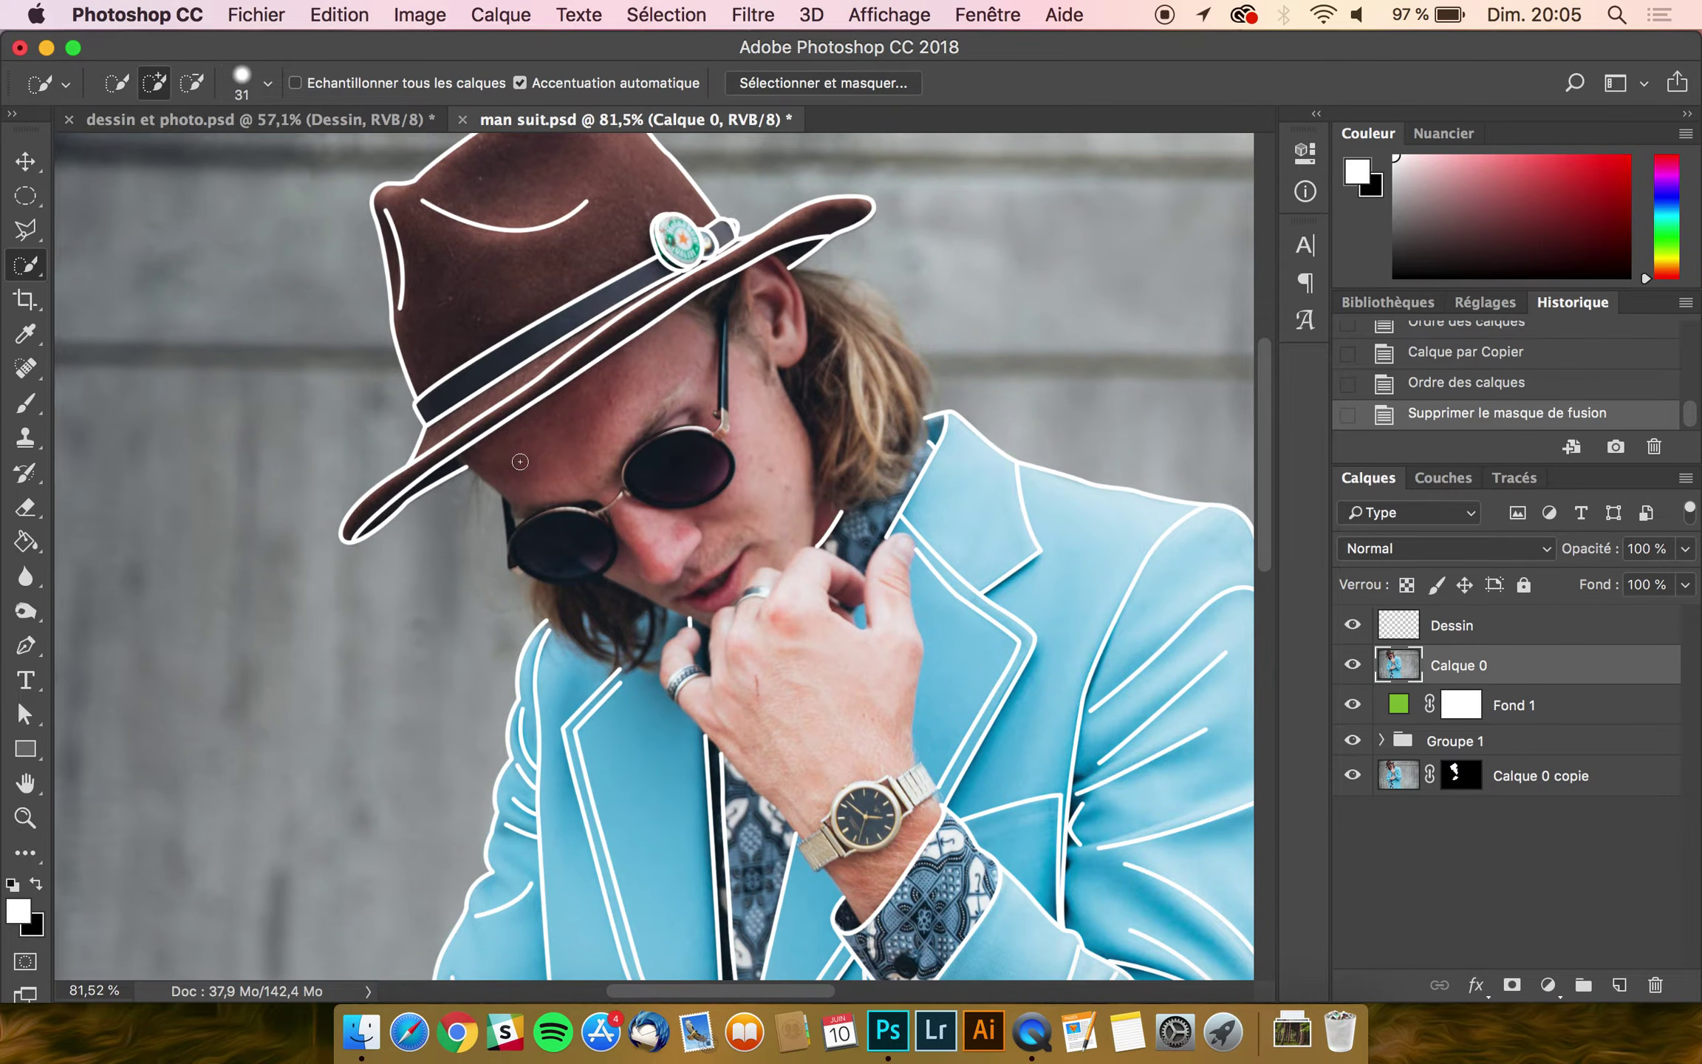
left_click_drag(545, 466, 590, 491)
mouse_move(584, 567)
left_mouse_down()
mouse_move(607, 599)
mouse_move(690, 567)
mouse_move(725, 577)
mouse_move(748, 544)
mouse_move(765, 336)
mouse_move(790, 312)
mouse_move(773, 272)
mouse_move(773, 305)
mouse_move(834, 336)
mouse_move(872, 417)
mouse_move(873, 365)
mouse_move(830, 317)
mouse_move(899, 395)
mouse_move(893, 440)
mouse_move(851, 445)
left_mouse_up()
left_click_drag(756, 579, 761, 678)
Step: Refine the quick selection around the watch wrist, removing the patterned shirt areas beside the hand and at the cuff
scroll(877, 630, "up", 5)
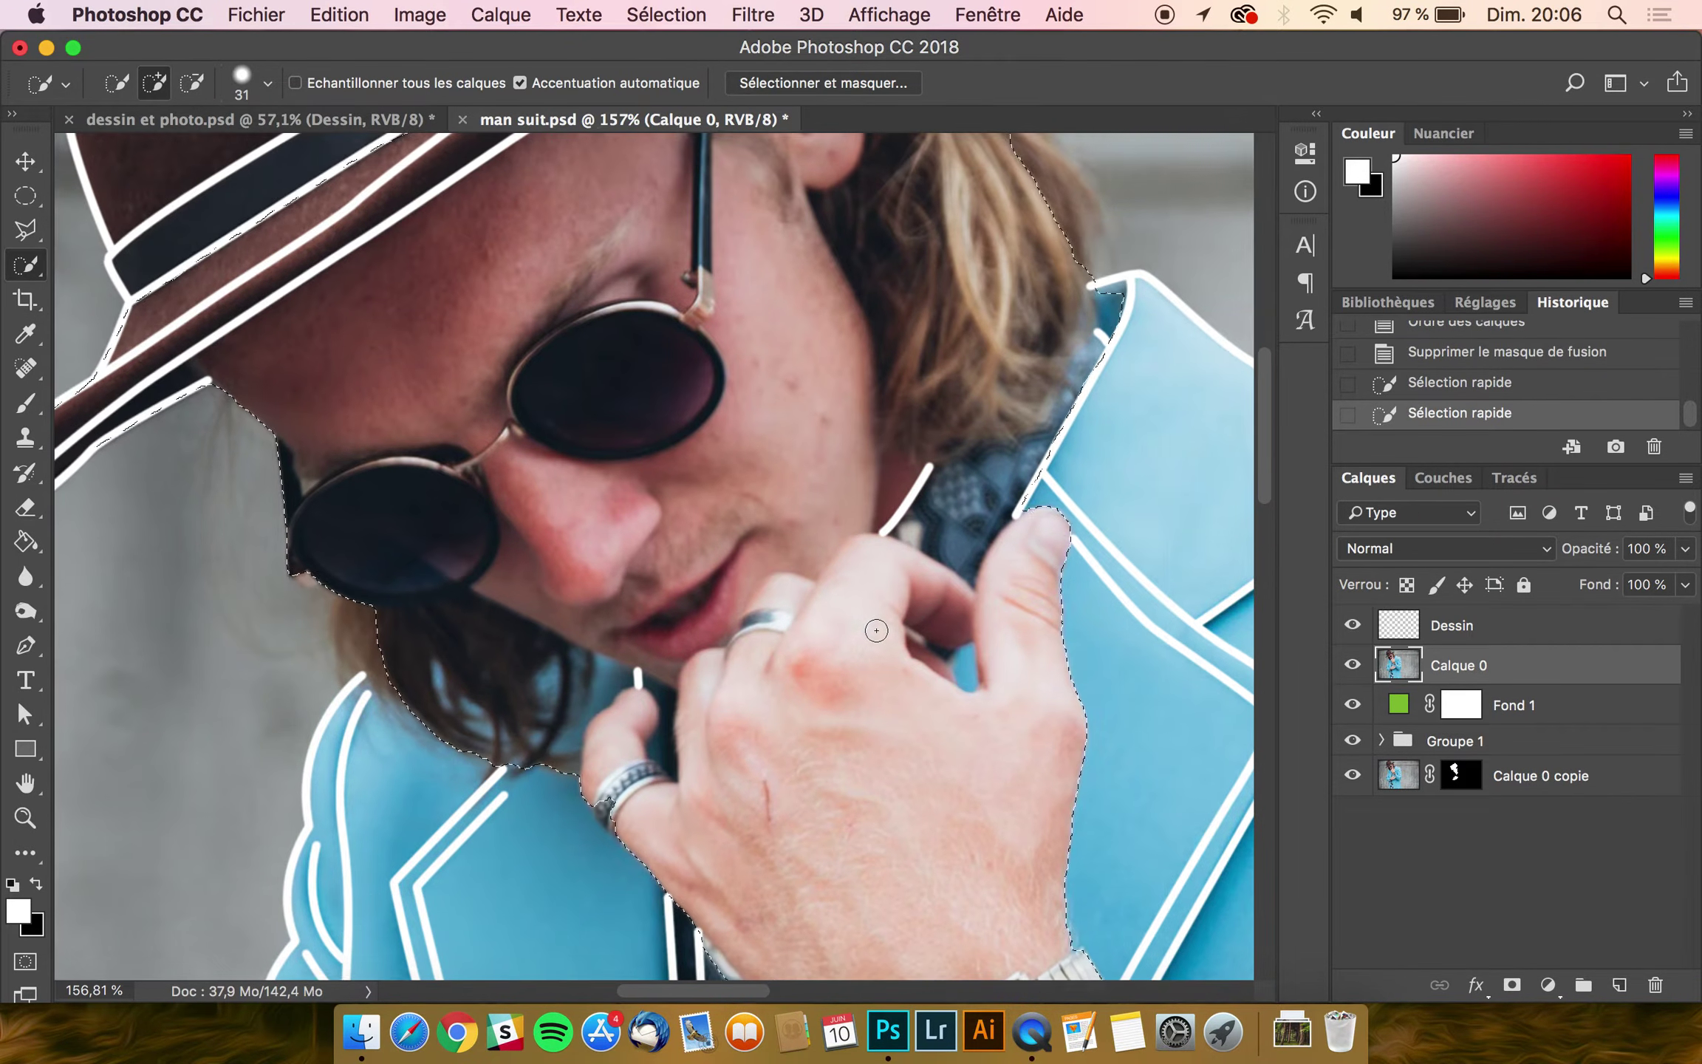
scroll(876, 630, "down", 10)
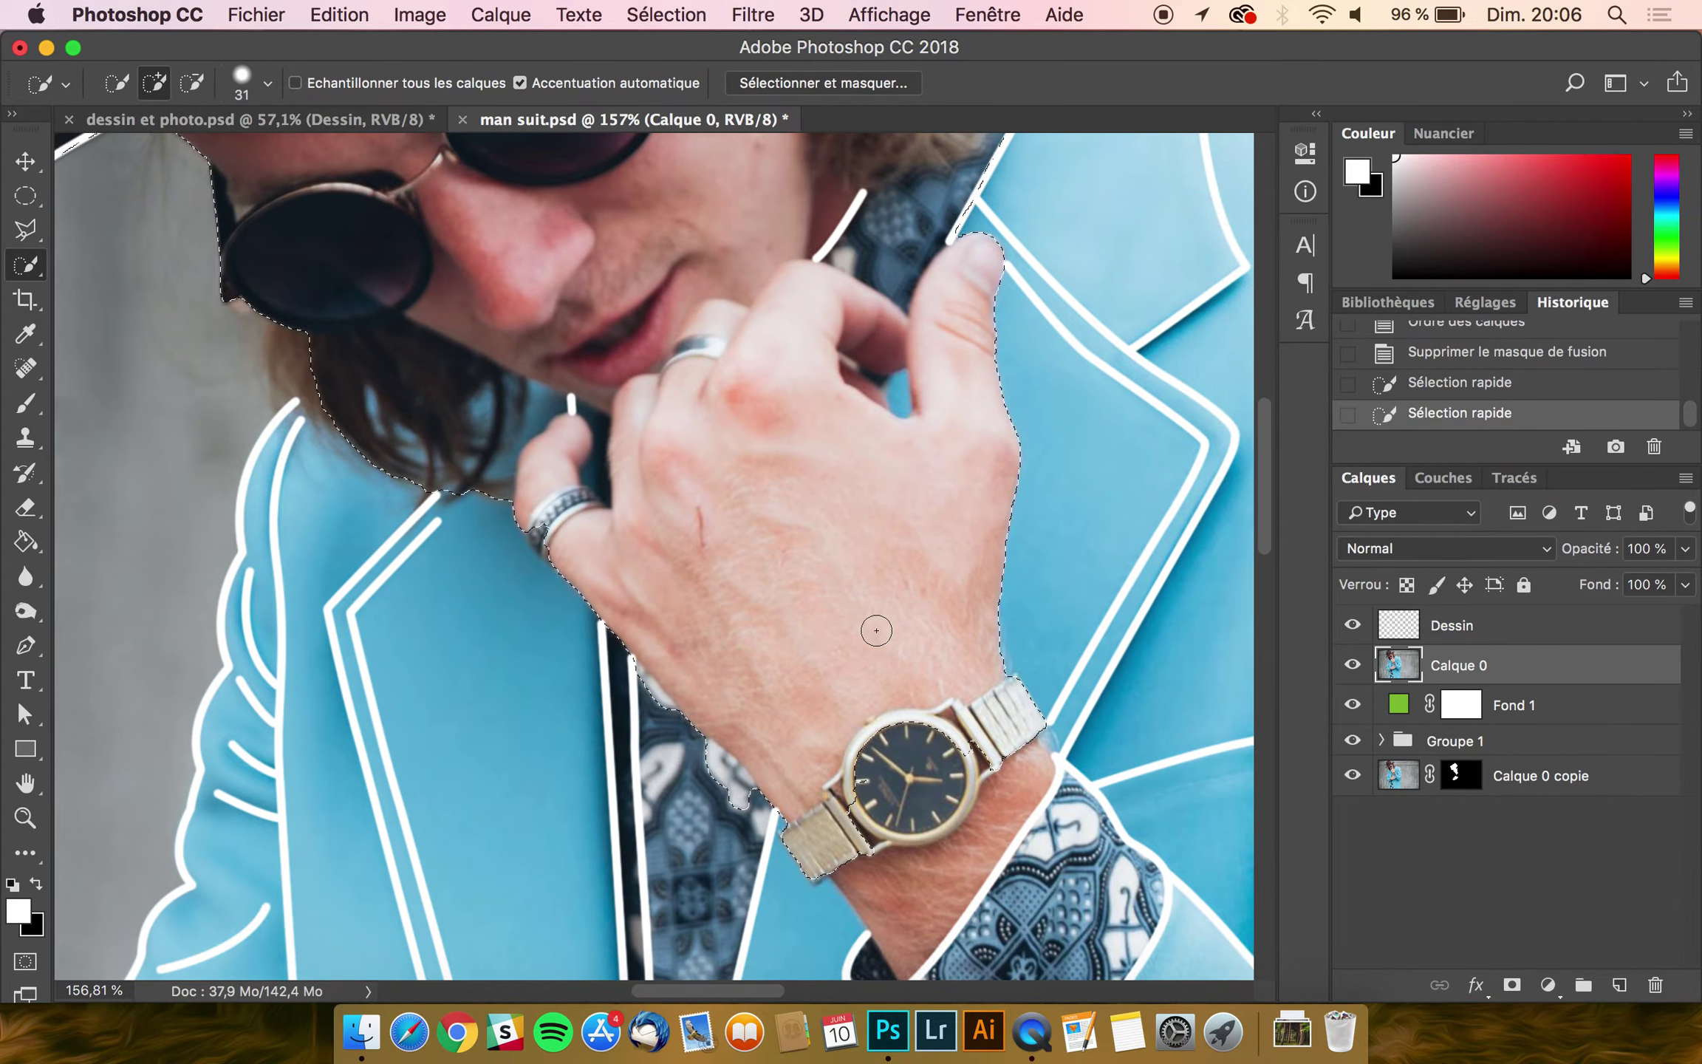
scroll(876, 630, "down", 5)
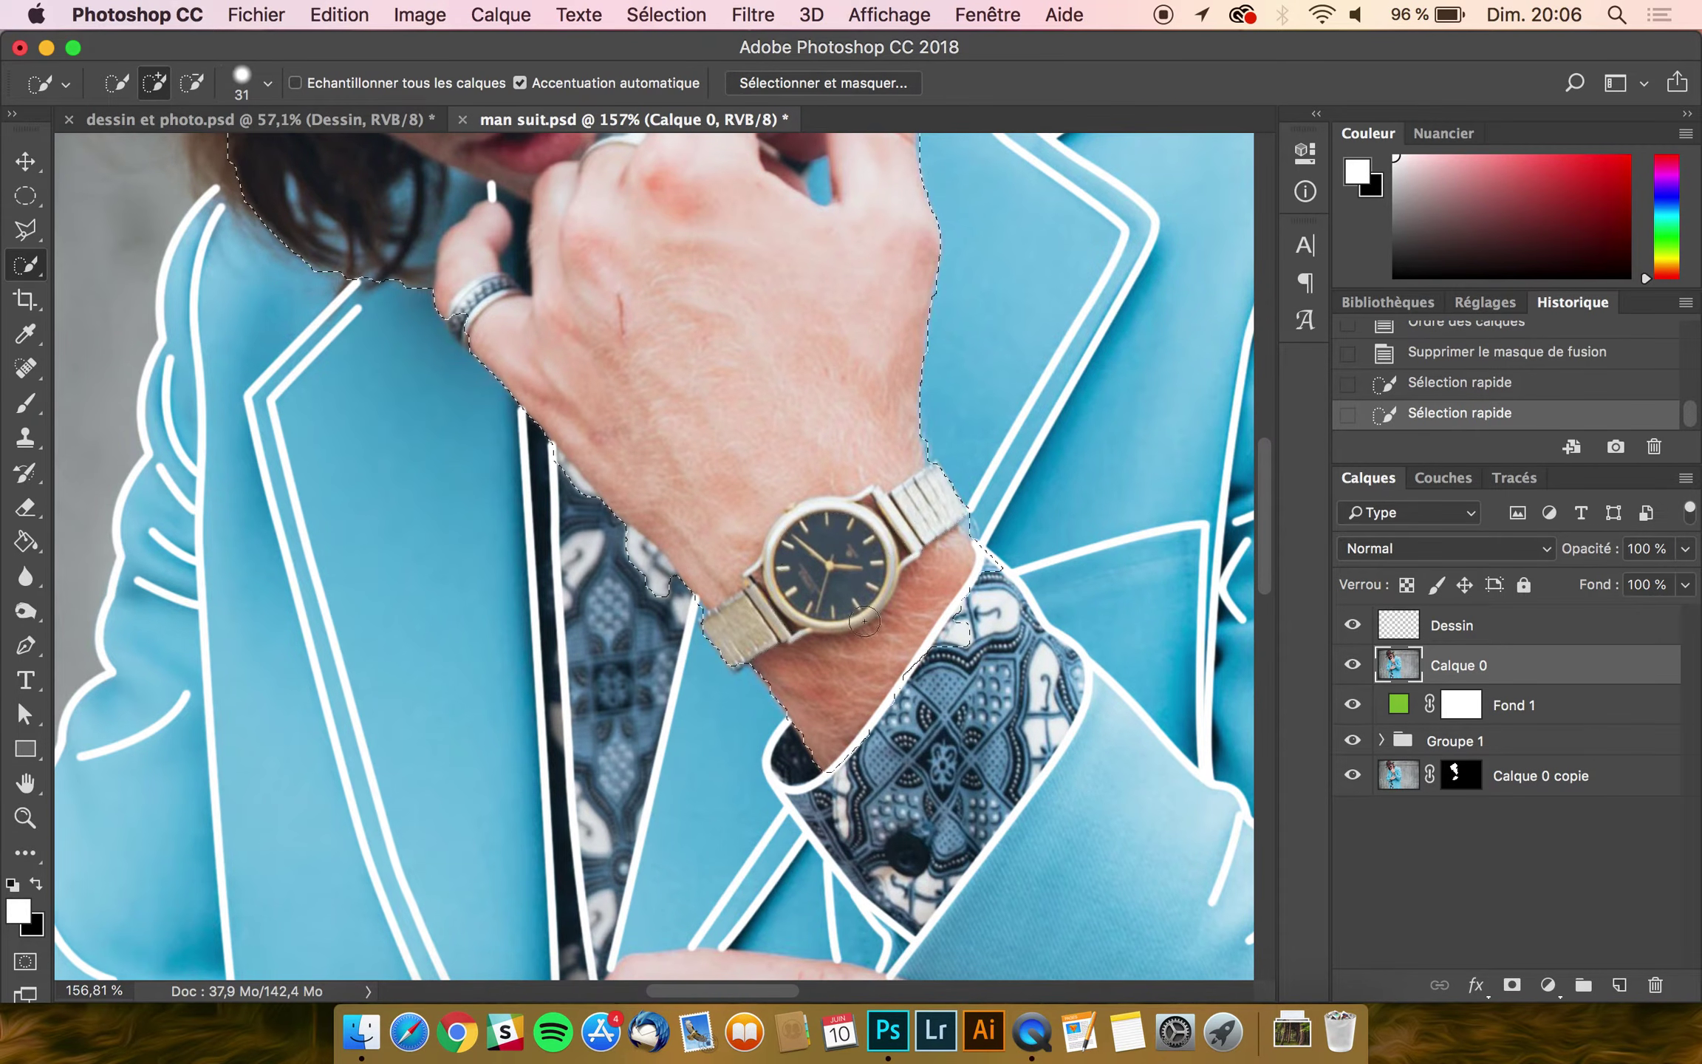
left_click_drag(870, 603, 929, 570)
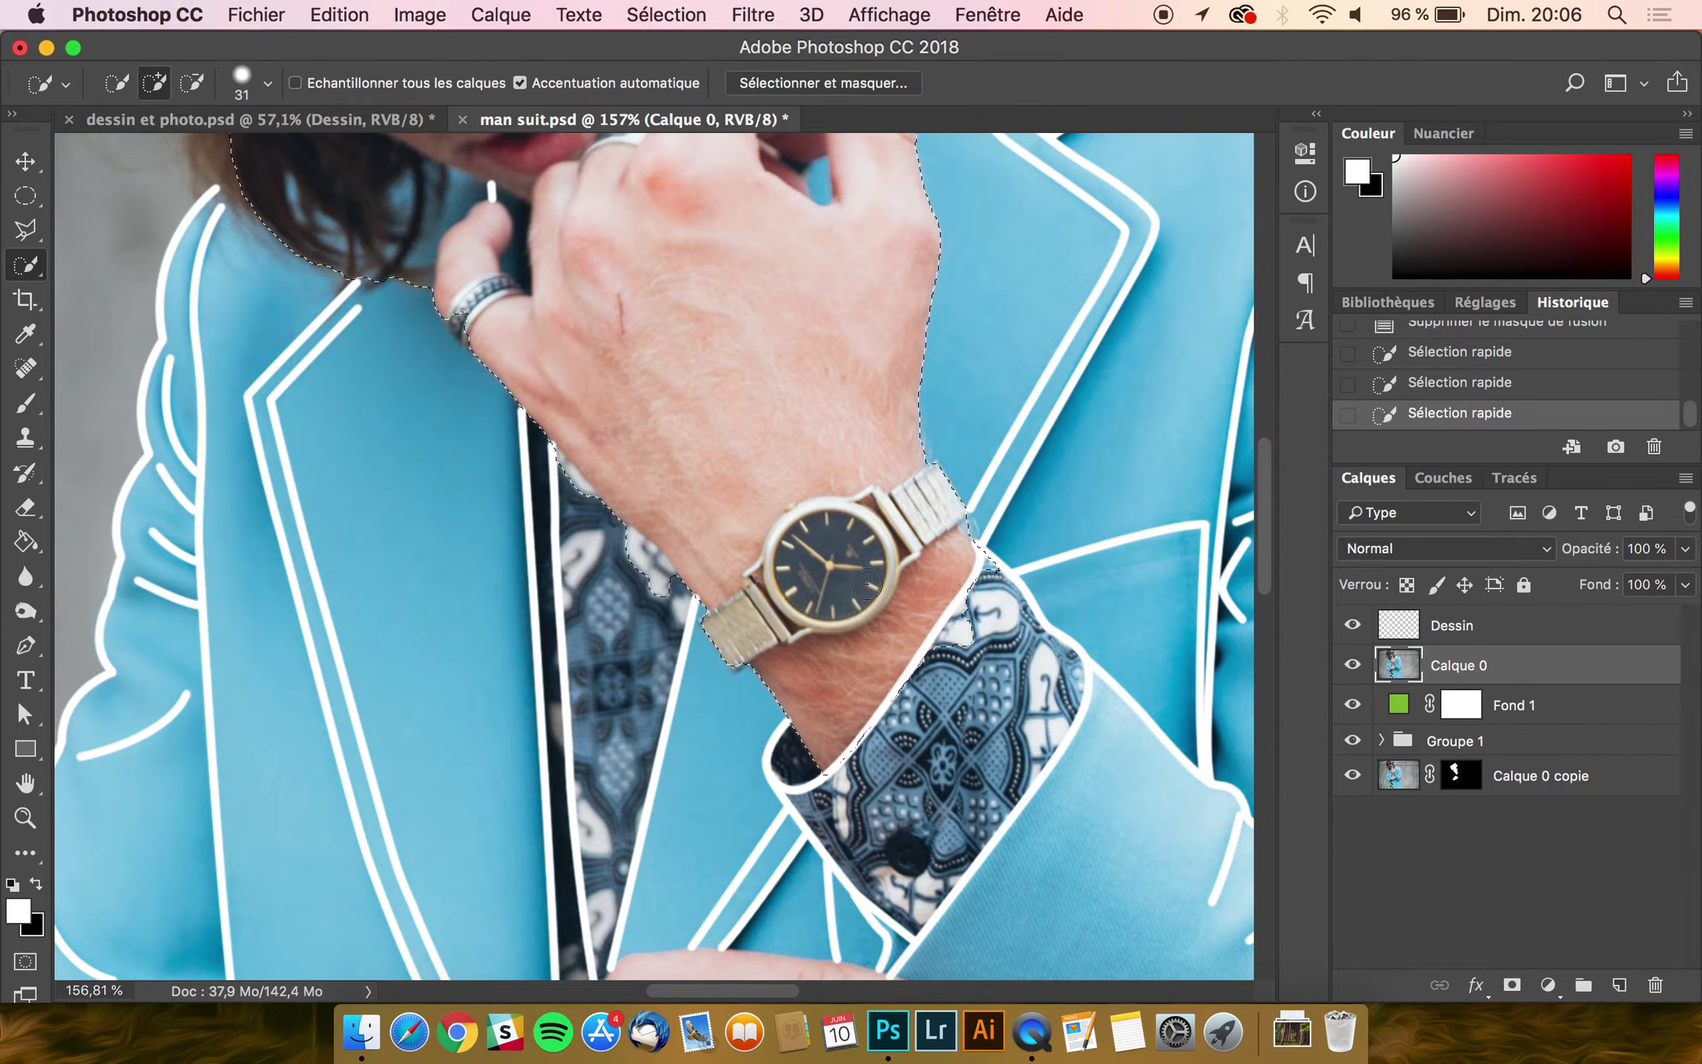
key("alt")
left_click_drag(654, 590, 598, 534)
left_click_drag(547, 463, 565, 487)
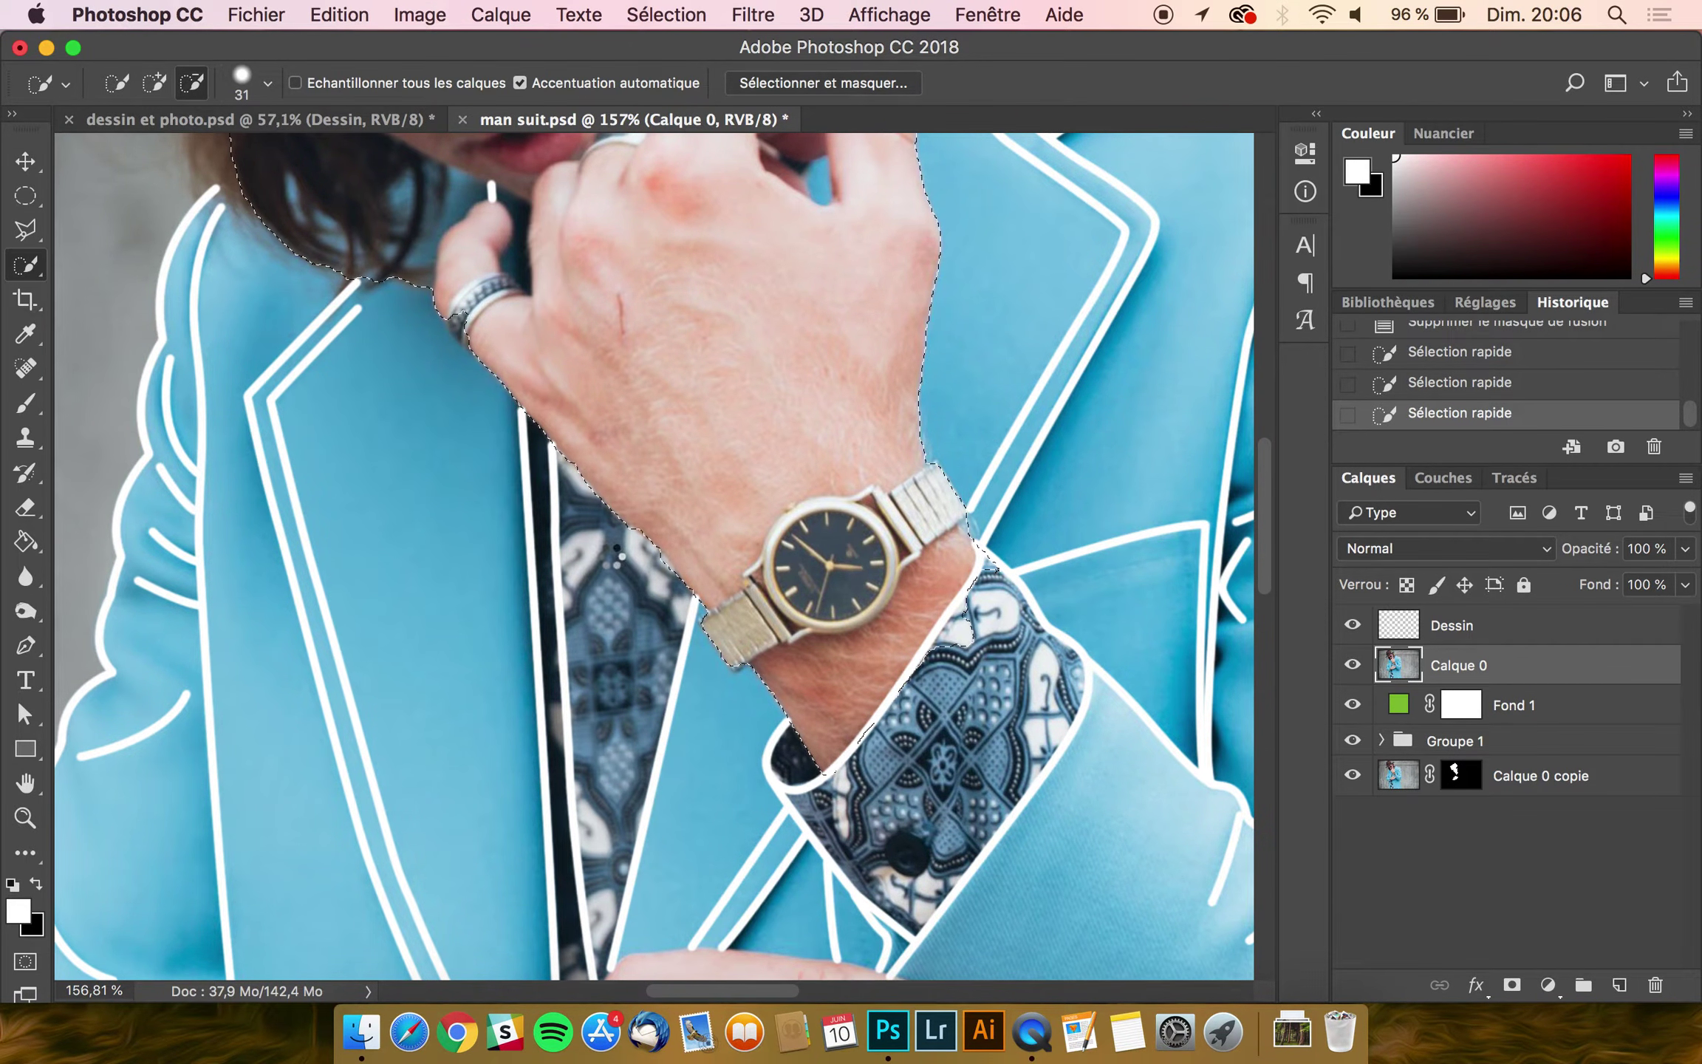
scroll(611, 554, "down", 6)
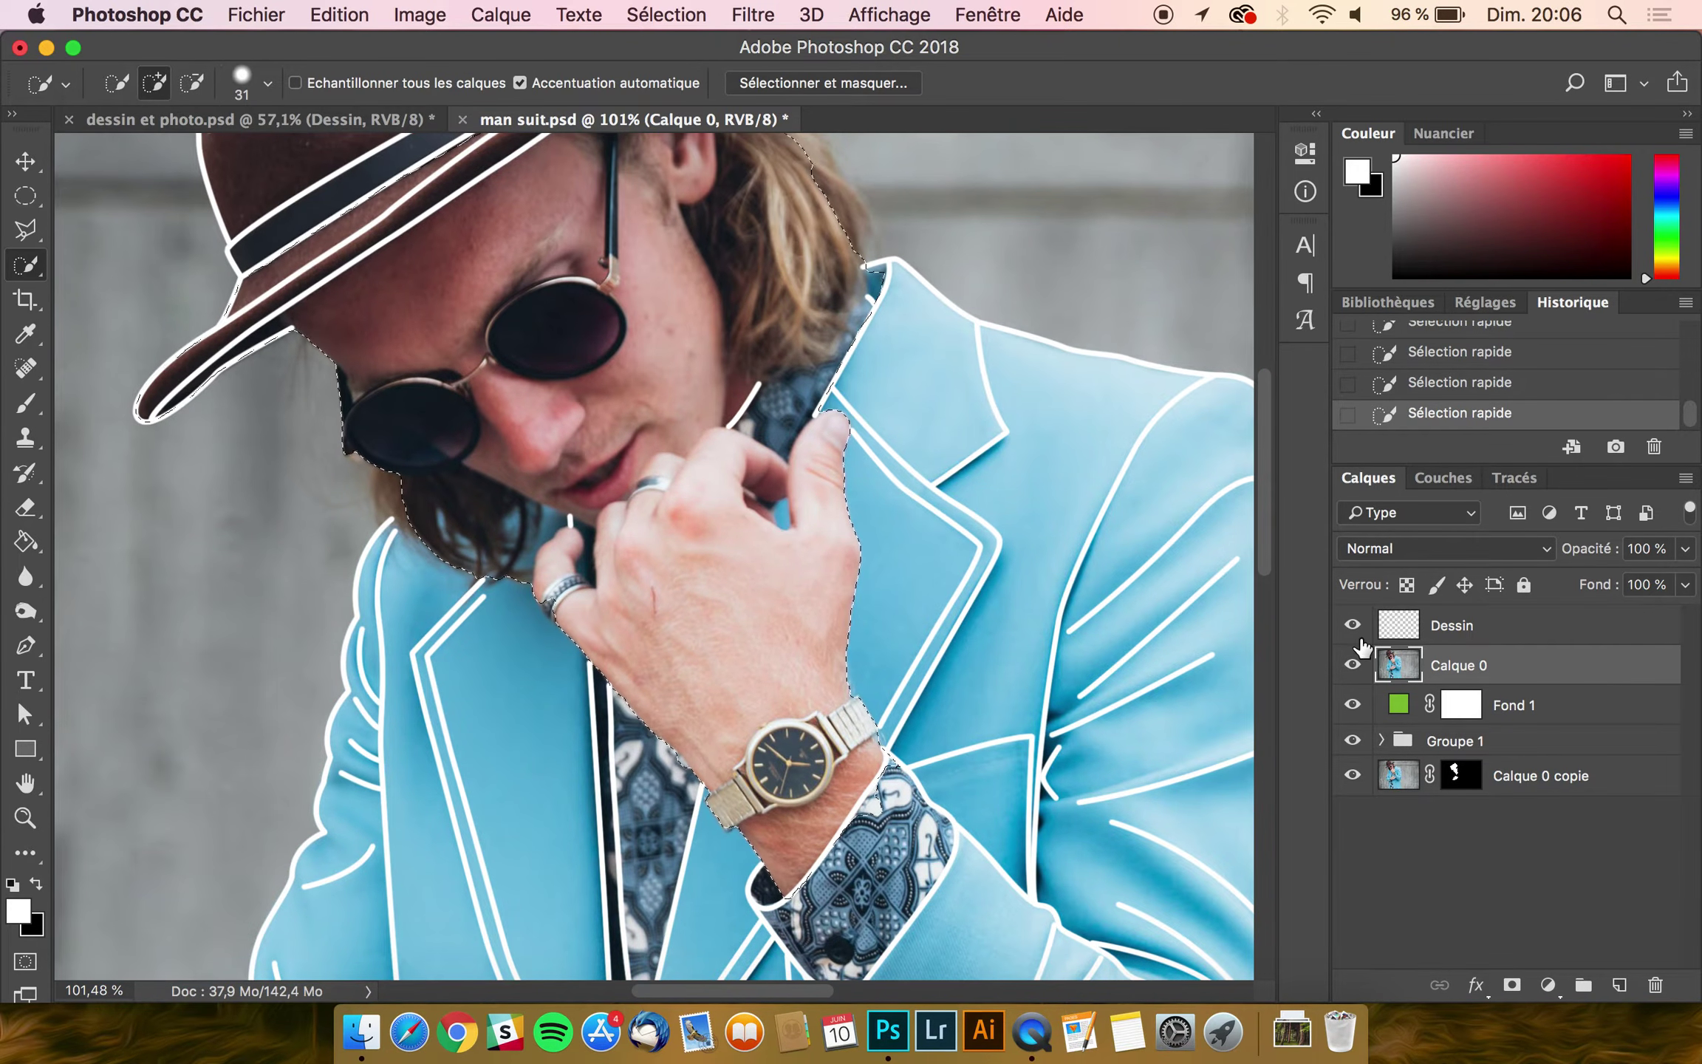
left_click(841, 84)
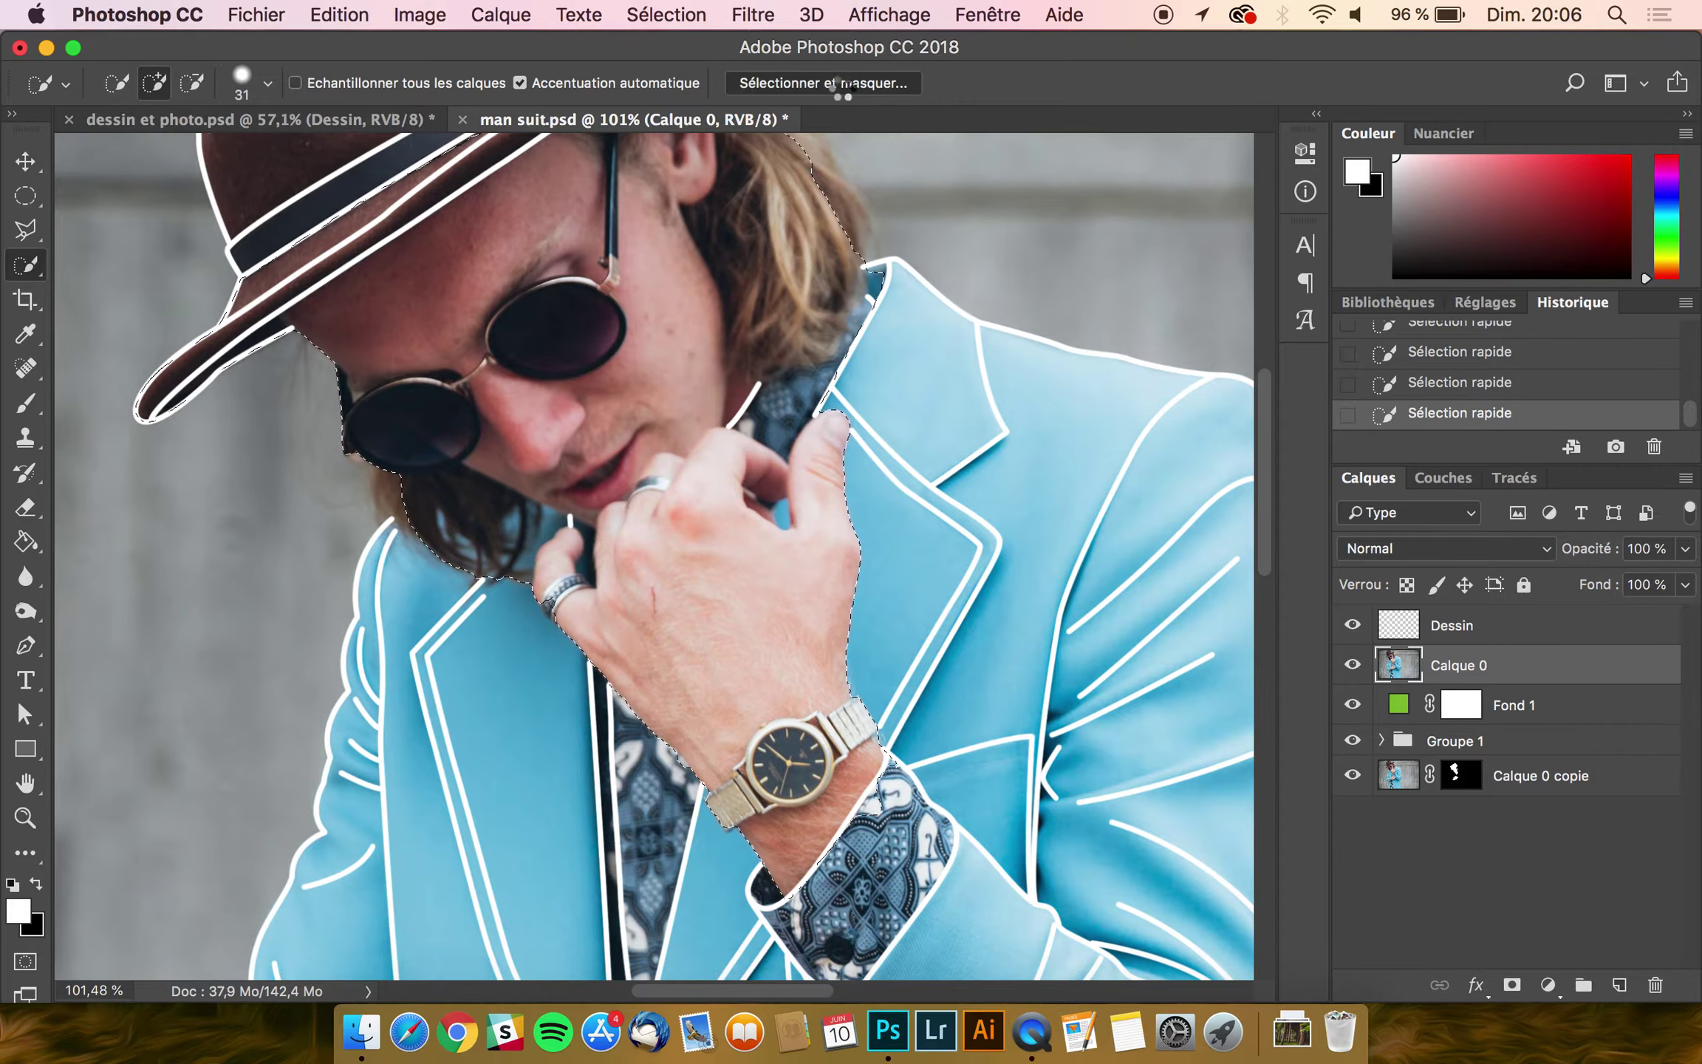
scroll(728, 536, "up", 1)
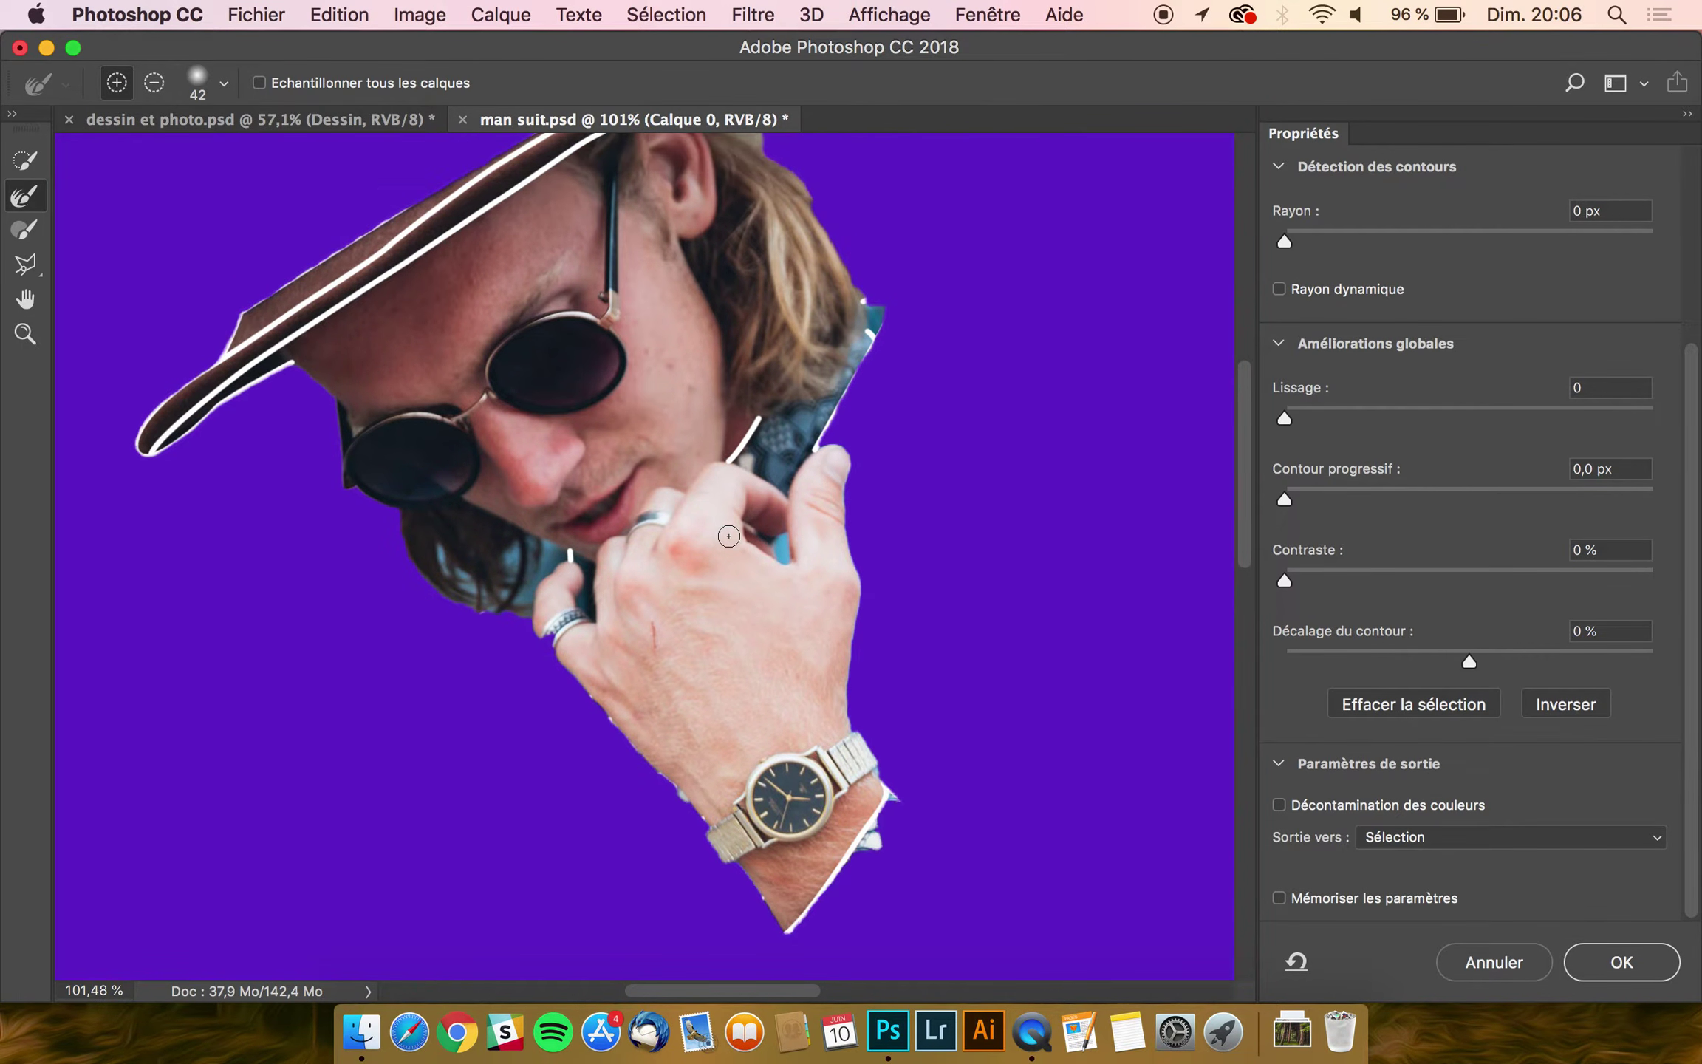
left_click(1494, 962)
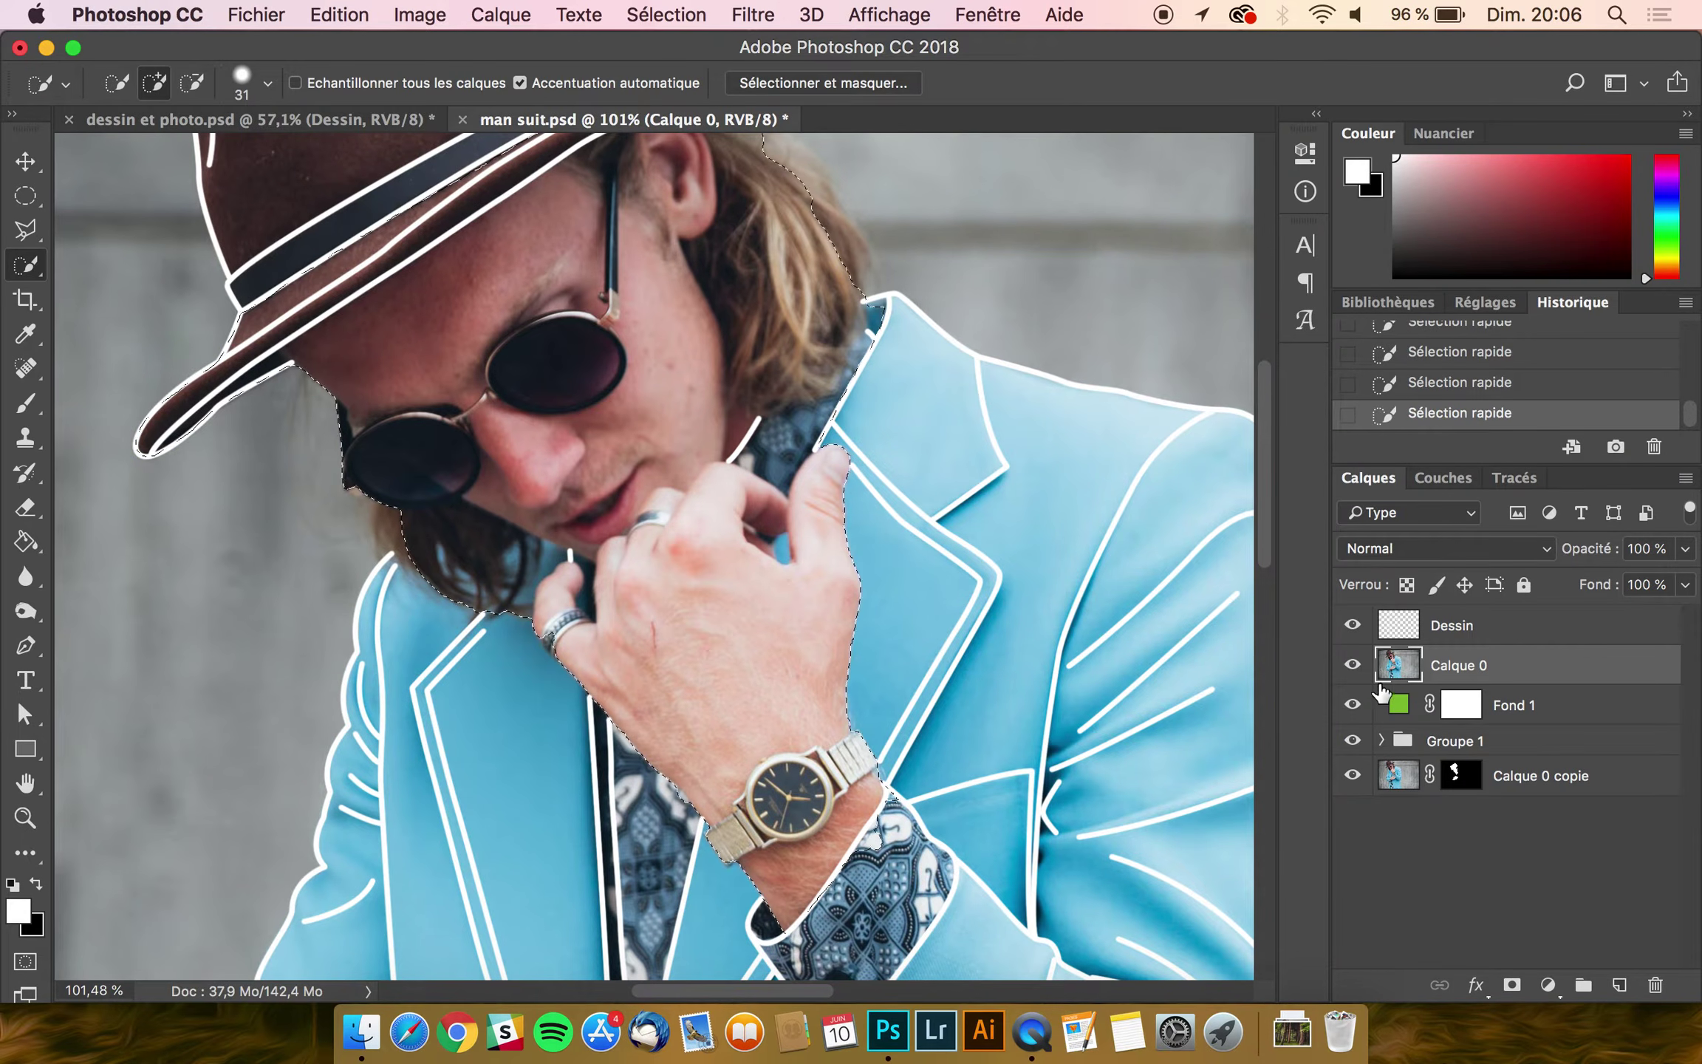
Step: Hide the Dessin layer and open the Calque 0 selection in Select and Mask
left_click(1352, 627)
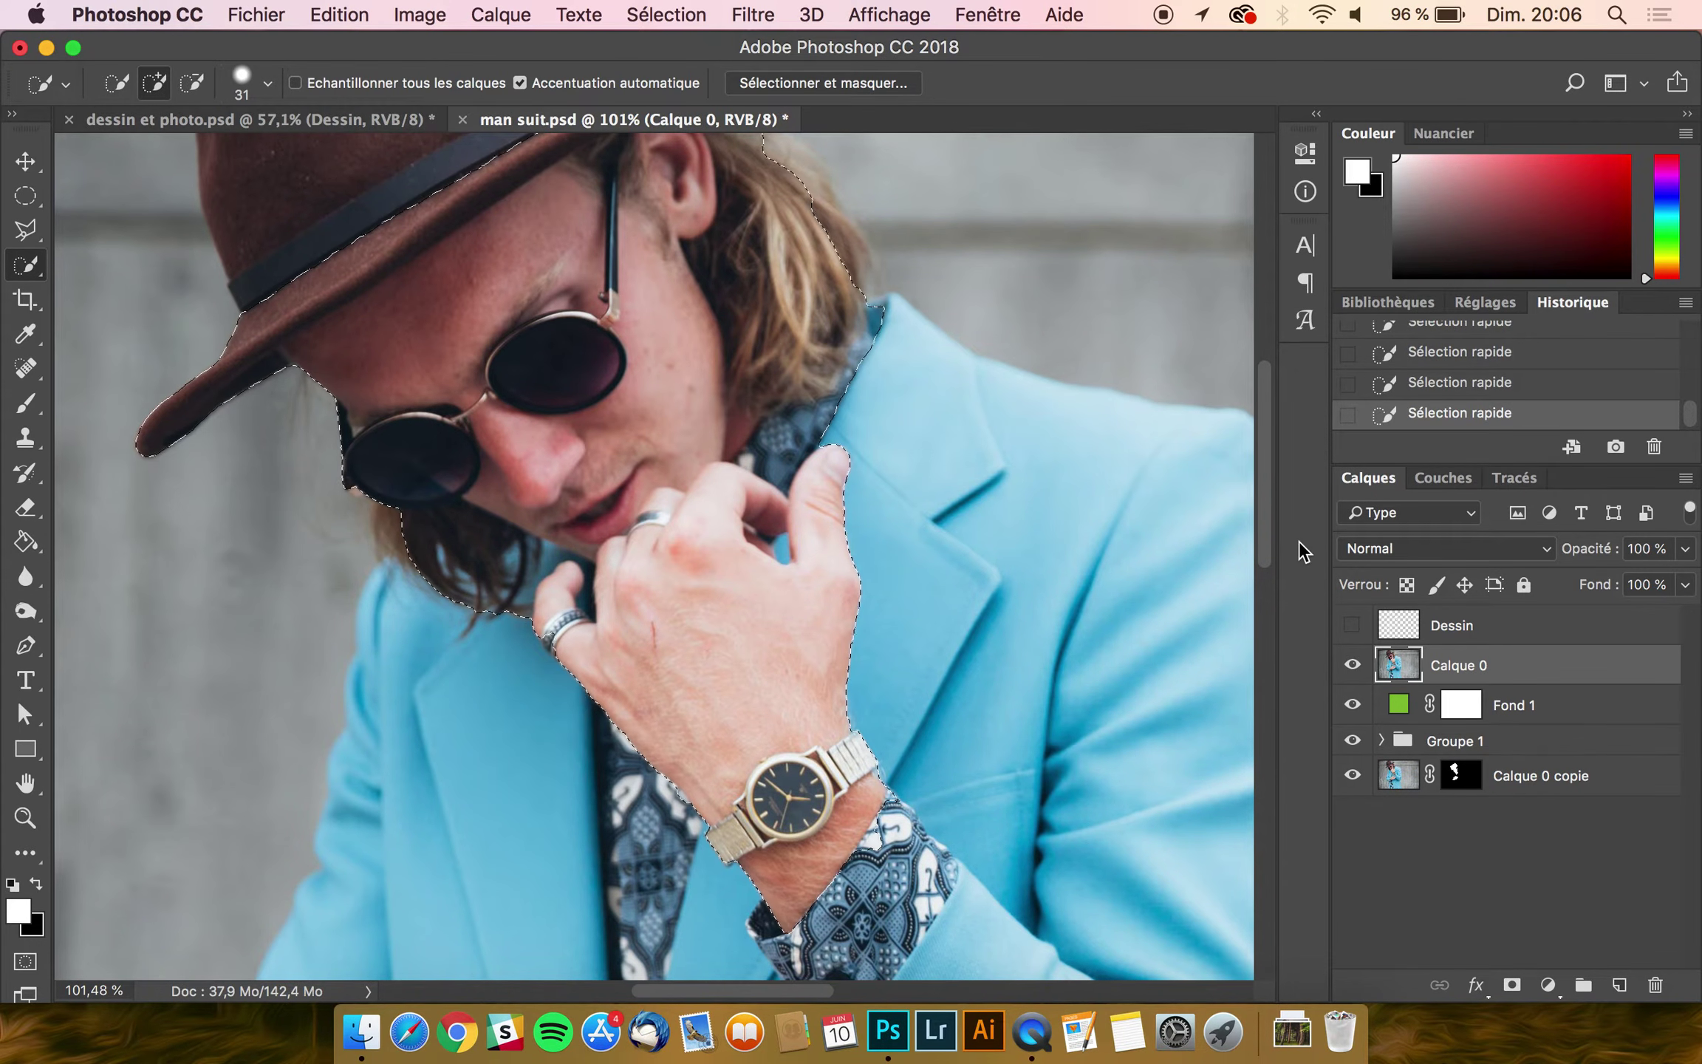
left_click(812, 83)
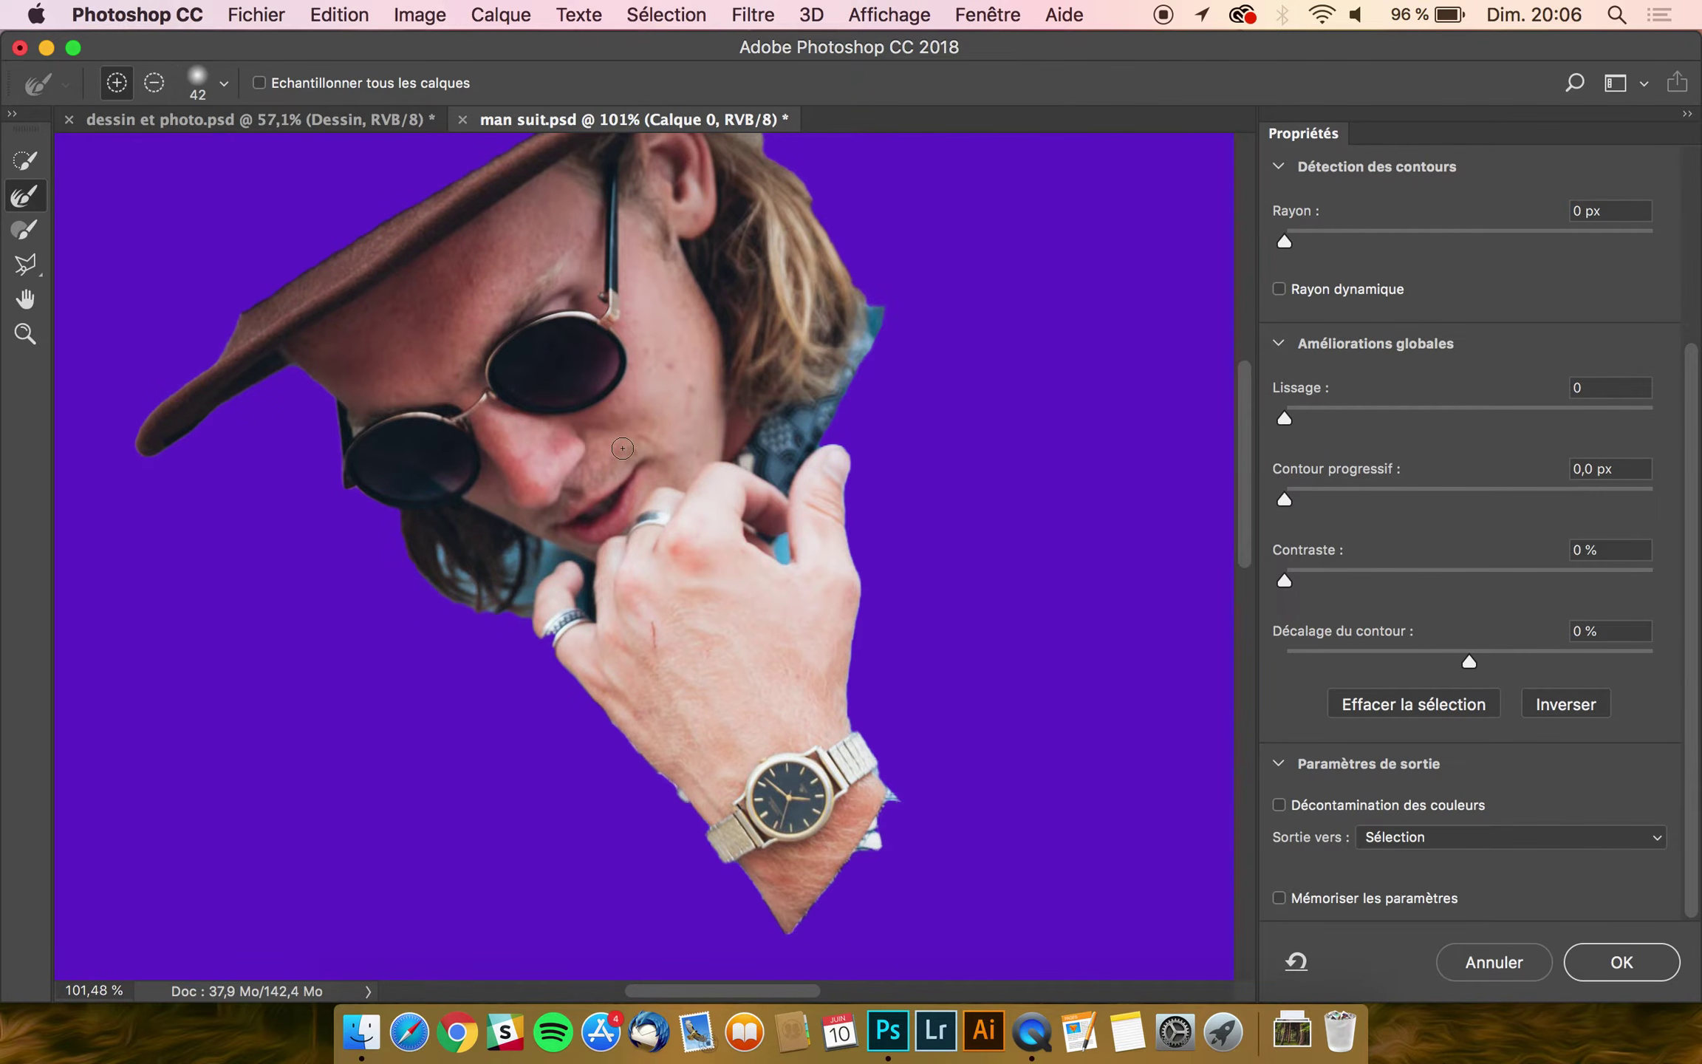
scroll(622, 449, "up", 3)
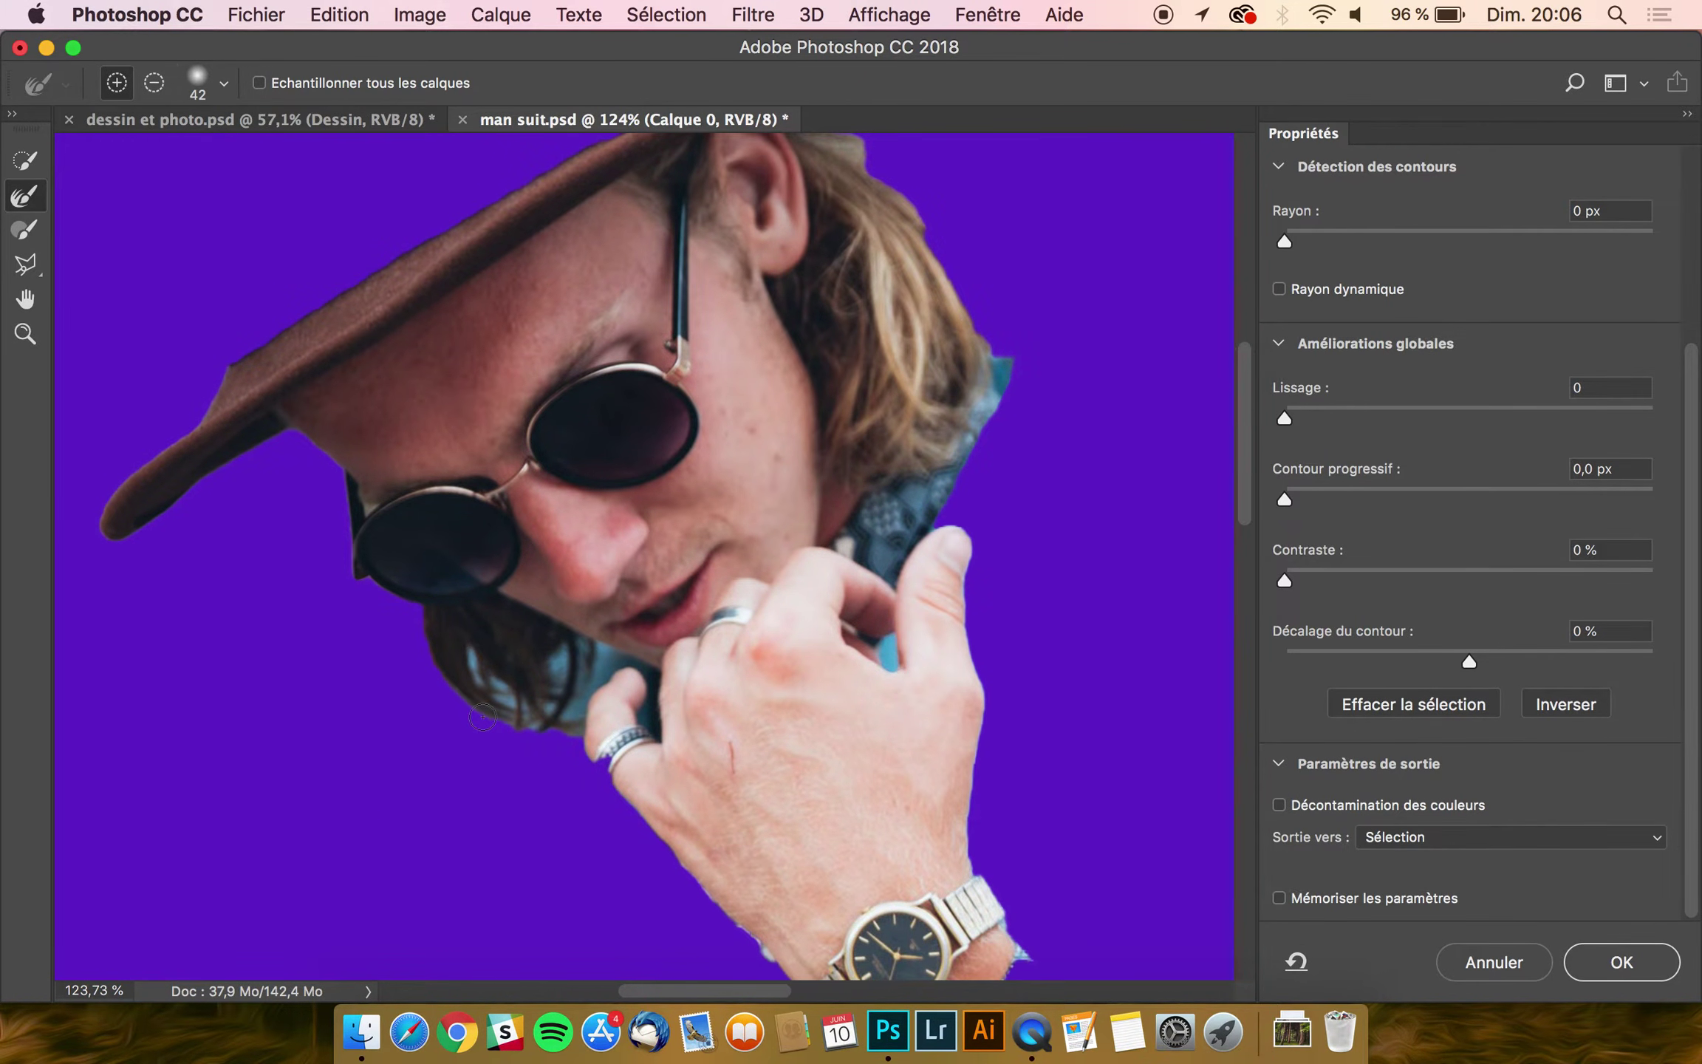
scroll(483, 716, "up", 1)
scroll(482, 717, "up", 5)
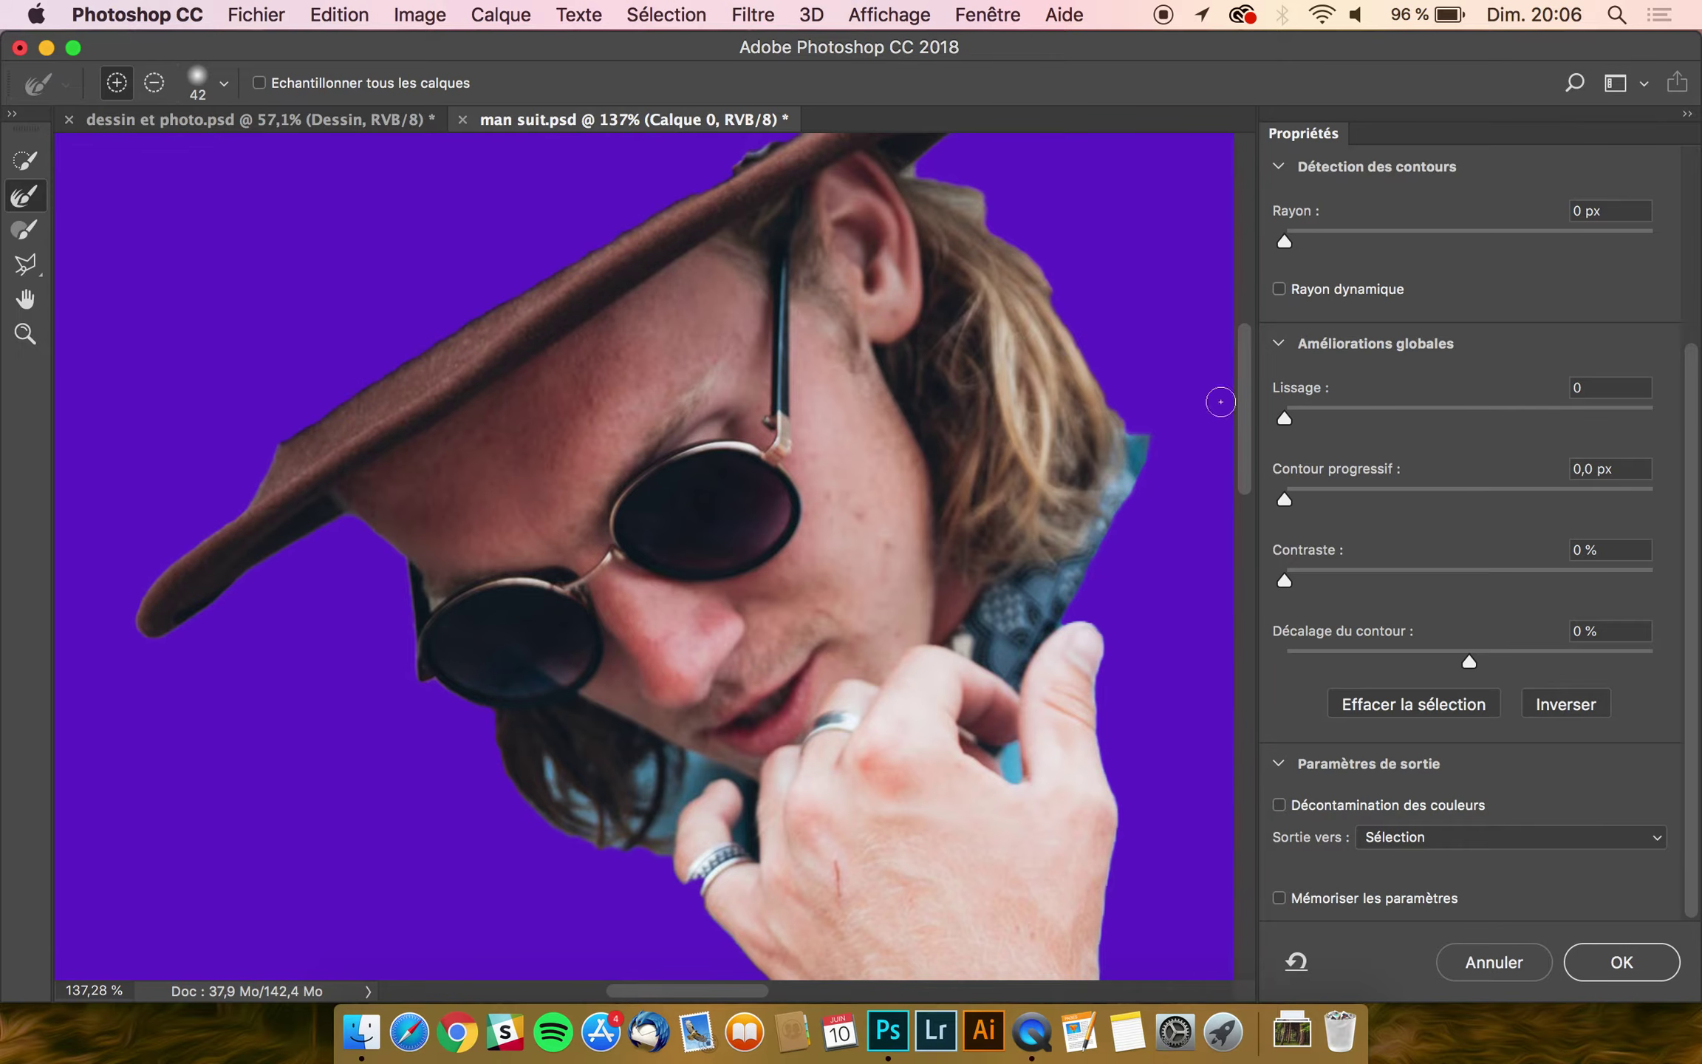
scroll(1506, 283, "up", 5)
Step: Set the Incrustation preview colour to purple 702cd6 at 100 % opacity
left_click(1429, 235)
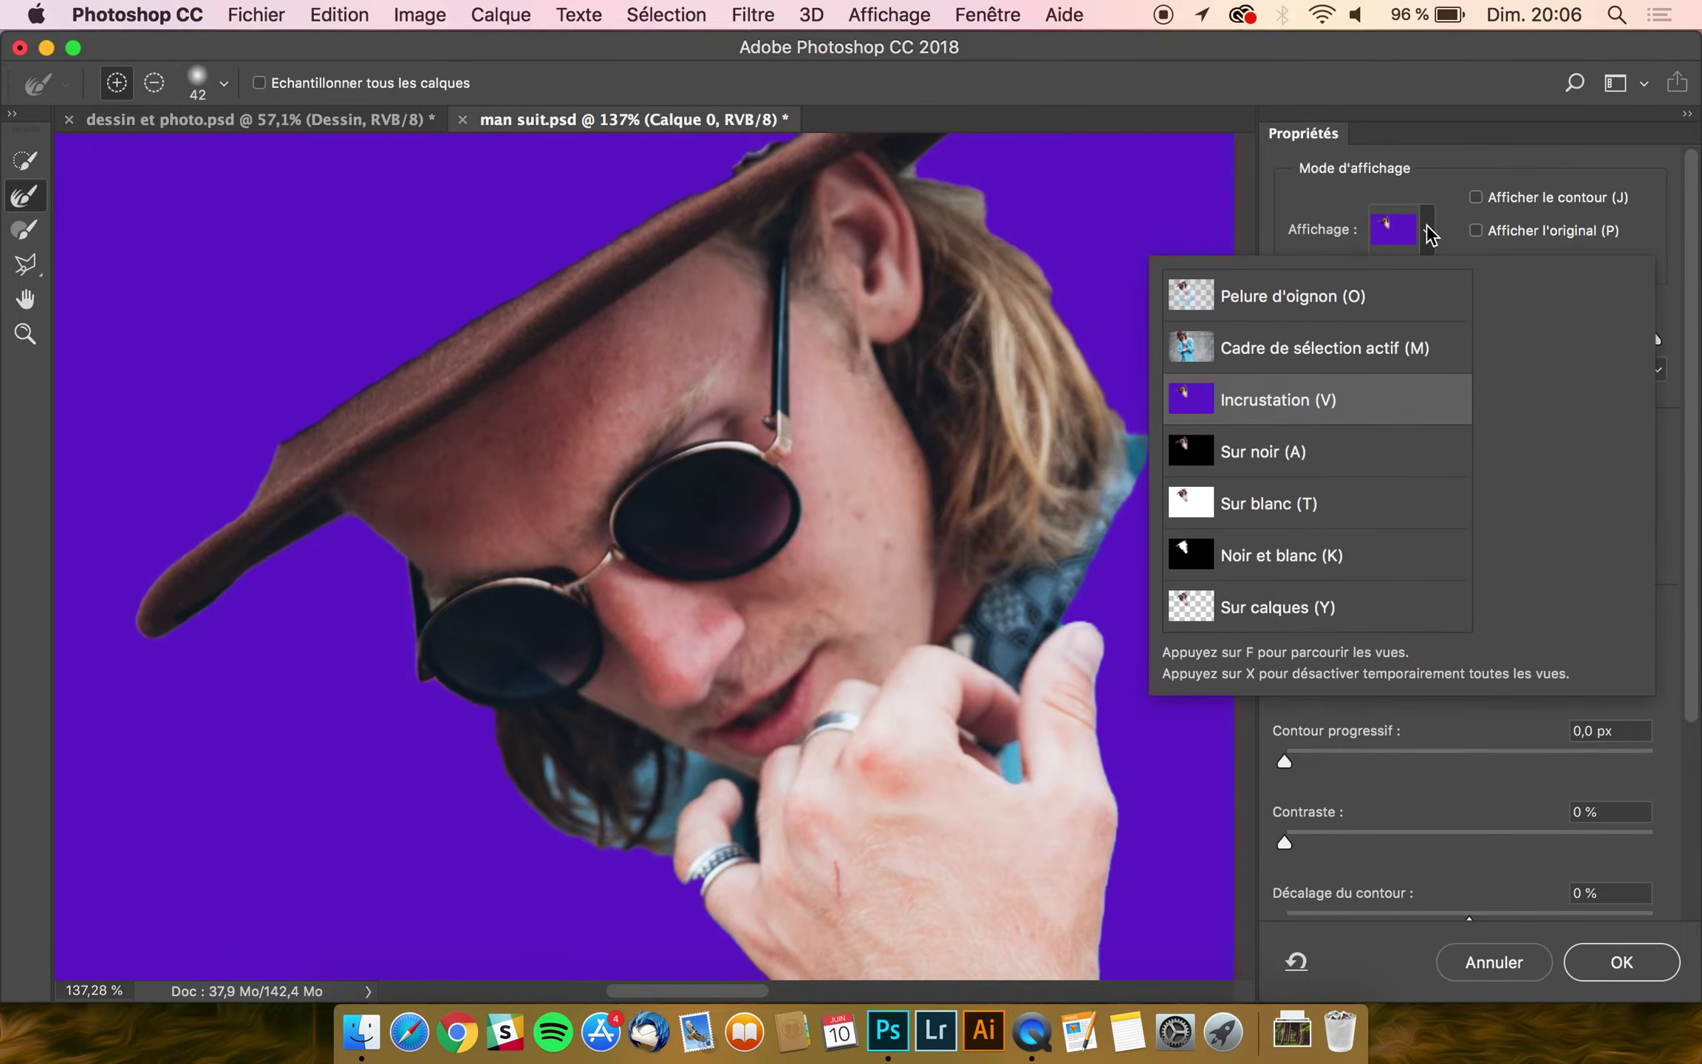
left_click(1444, 198)
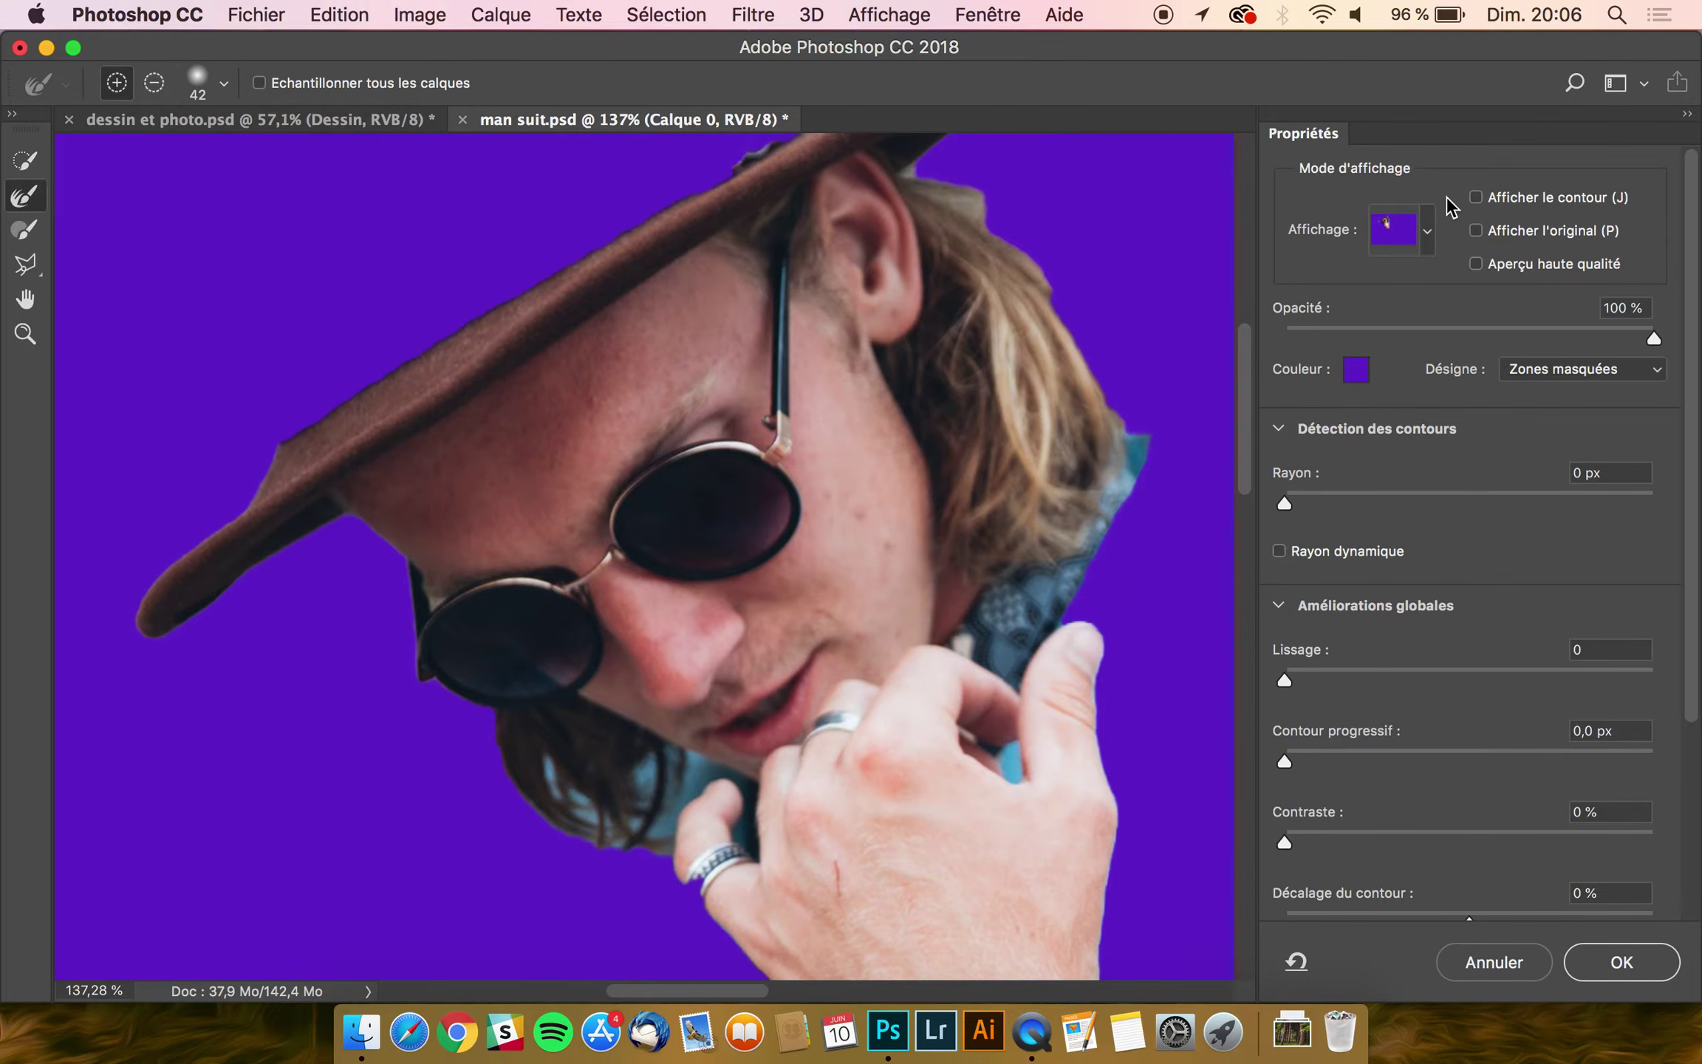
left_click(1344, 374)
left_click(732, 338)
mouse_move(732, 338)
left_mouse_down()
mouse_move(753, 329)
mouse_move(743, 342)
left_mouse_up()
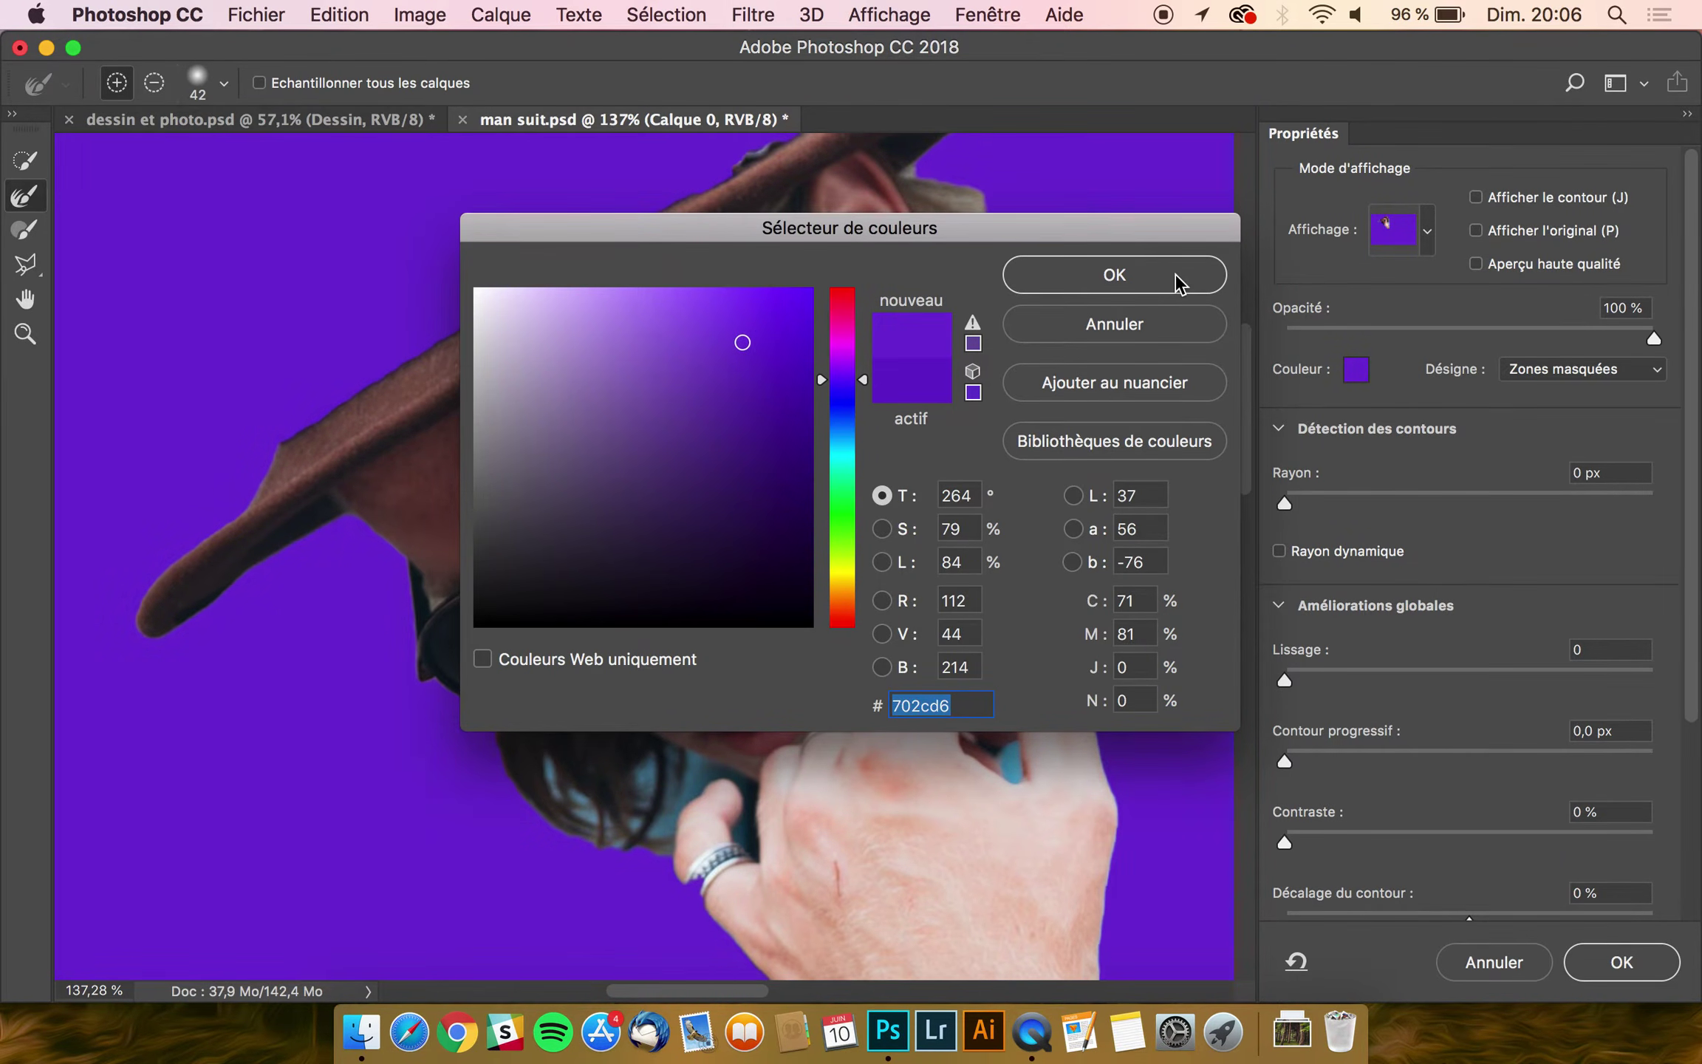
left_click(1180, 282)
left_click_drag(1655, 342, 1694, 323)
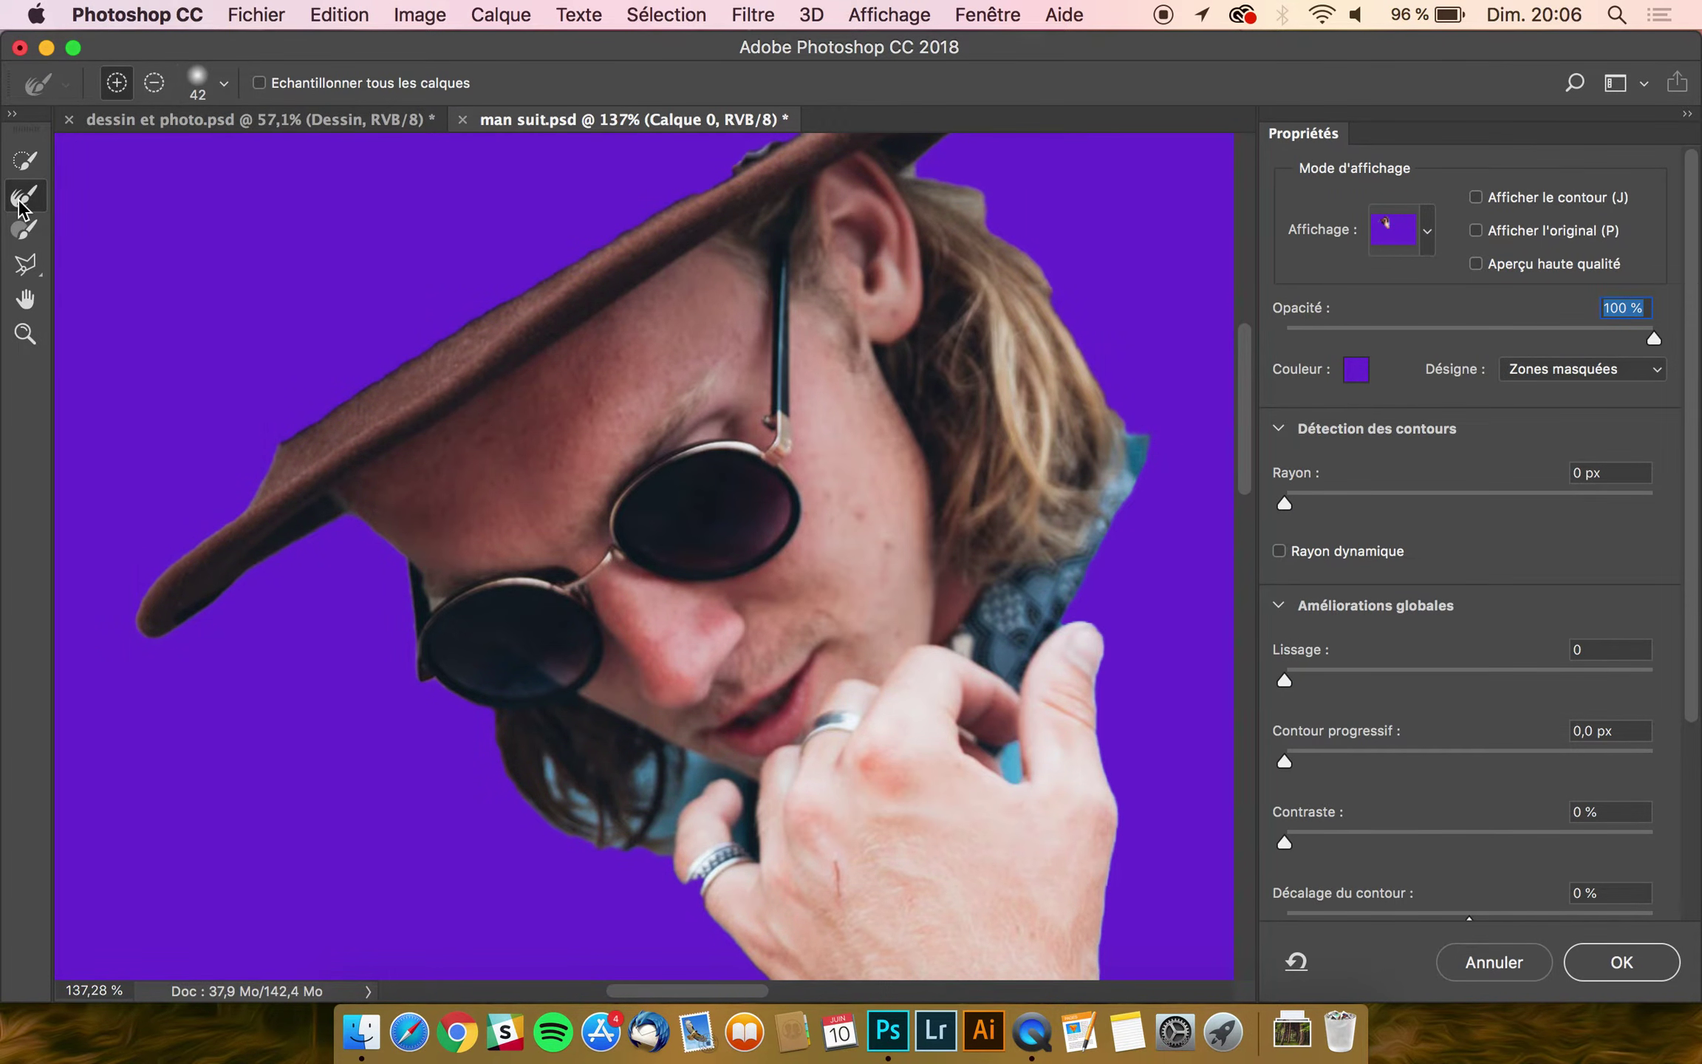
Step: Refine the selection edge of the dark hair below the sunglasses with the Refine Edge brush at size 42
scroll(297, 582, "down", 2)
scroll(298, 582, "up", 2)
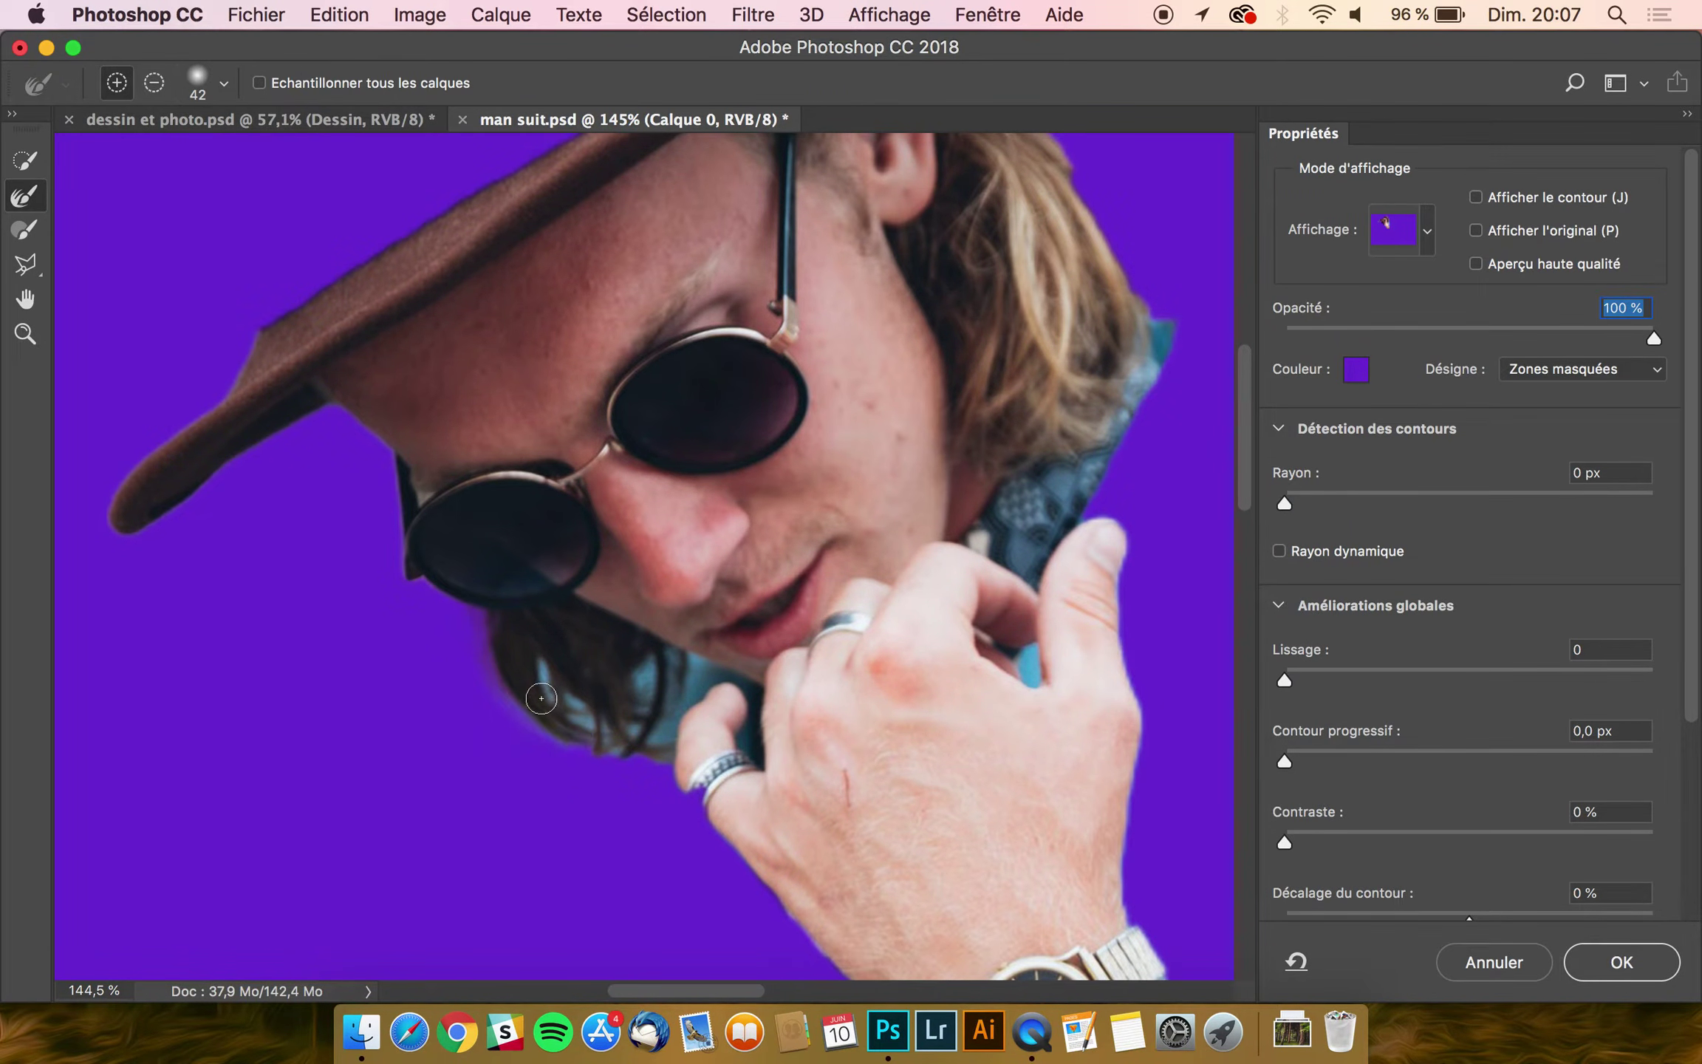
left_click_drag(547, 679, 543, 676)
mouse_move(637, 707)
left_mouse_down()
mouse_move(649, 688)
mouse_move(650, 731)
mouse_move(682, 685)
left_mouse_up()
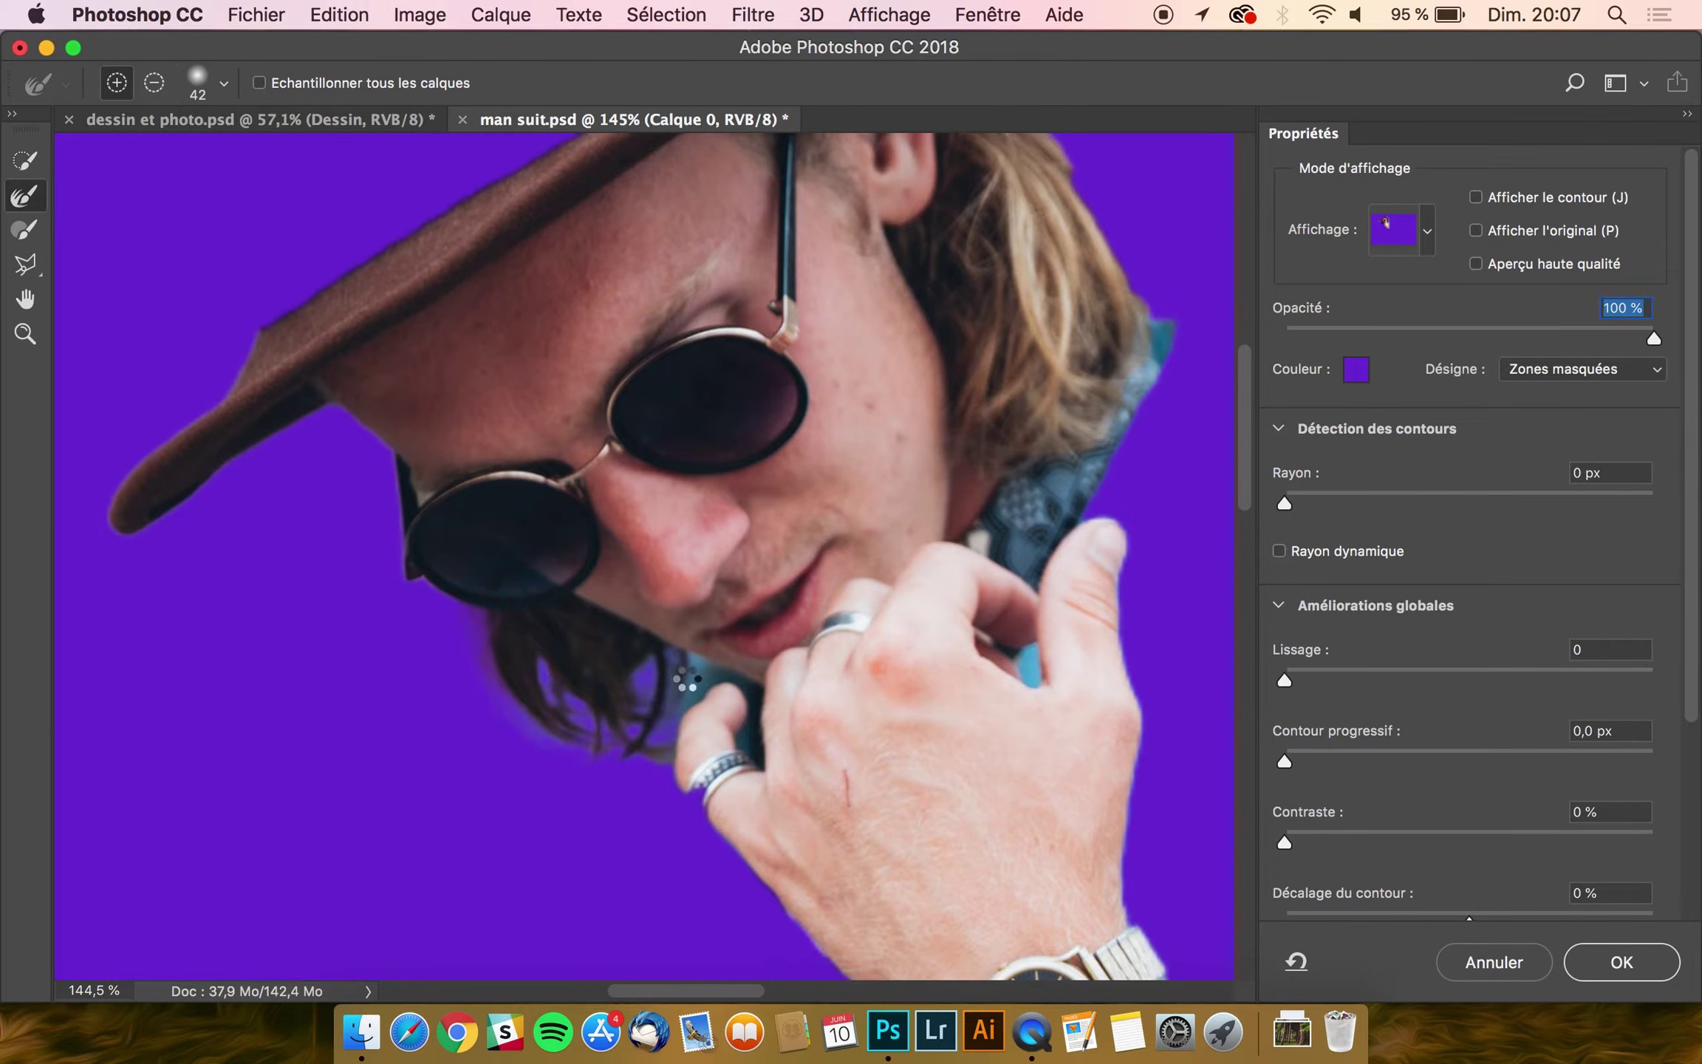
scroll(584, 711, "up", 5)
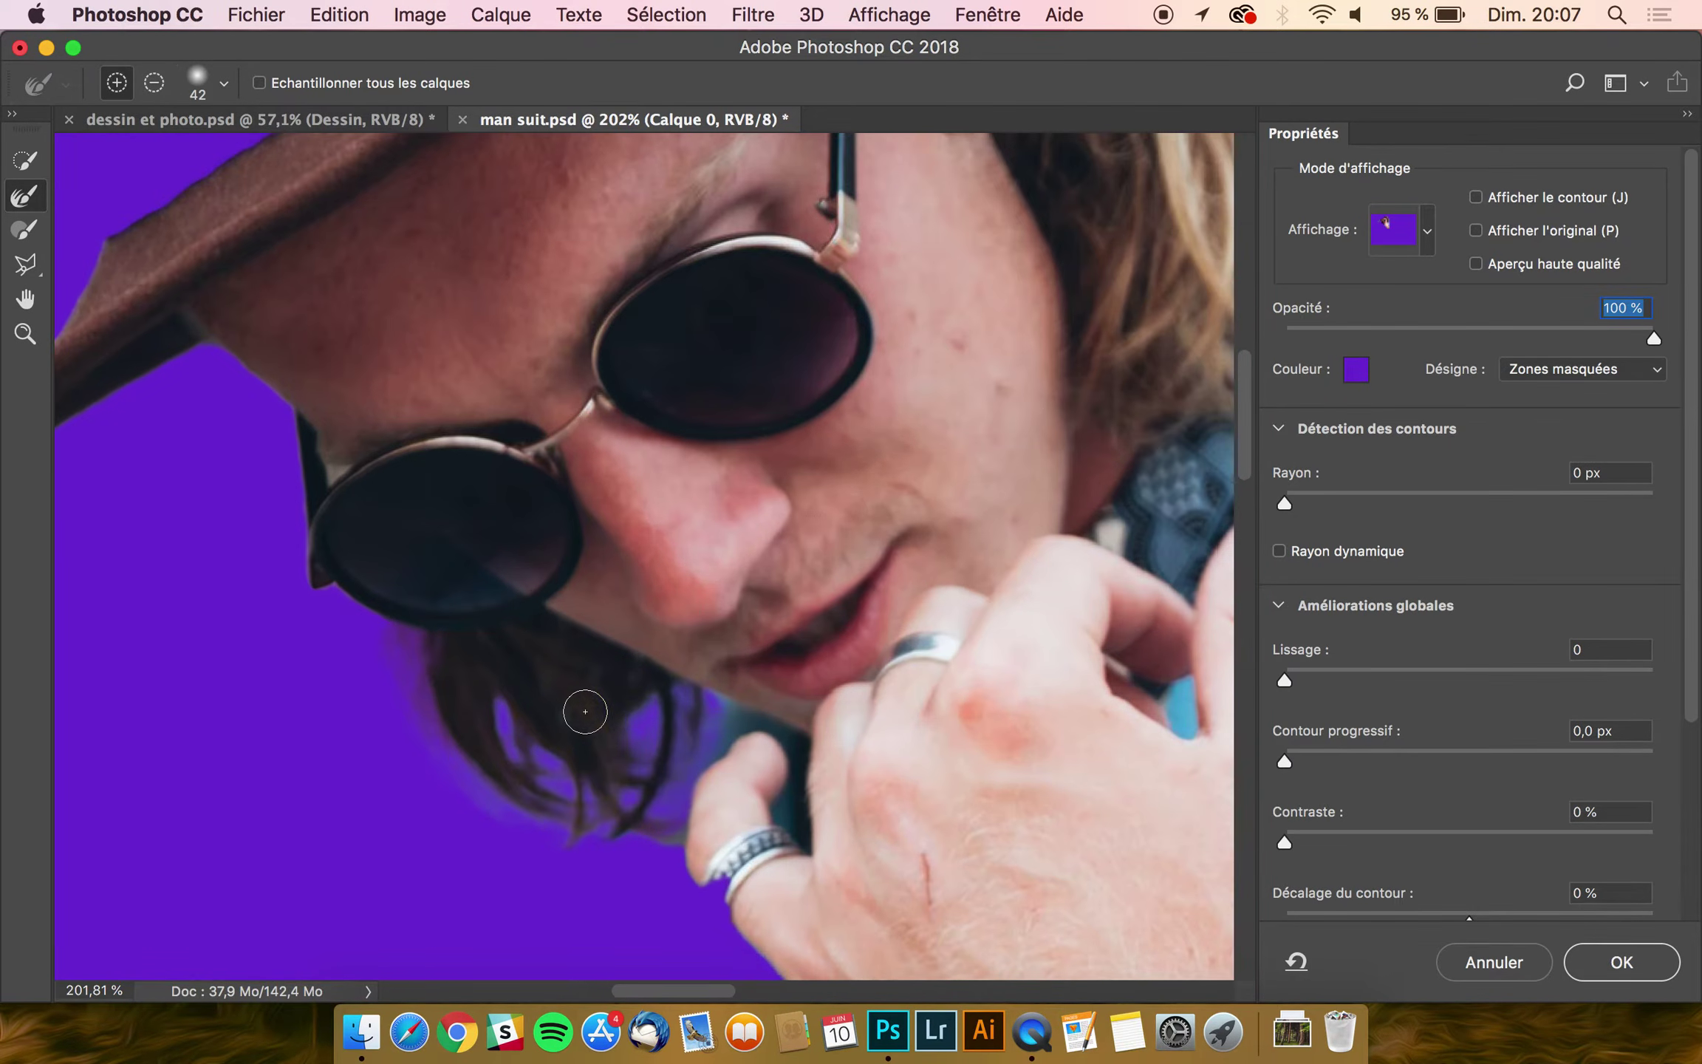
scroll(583, 708, "down", 1)
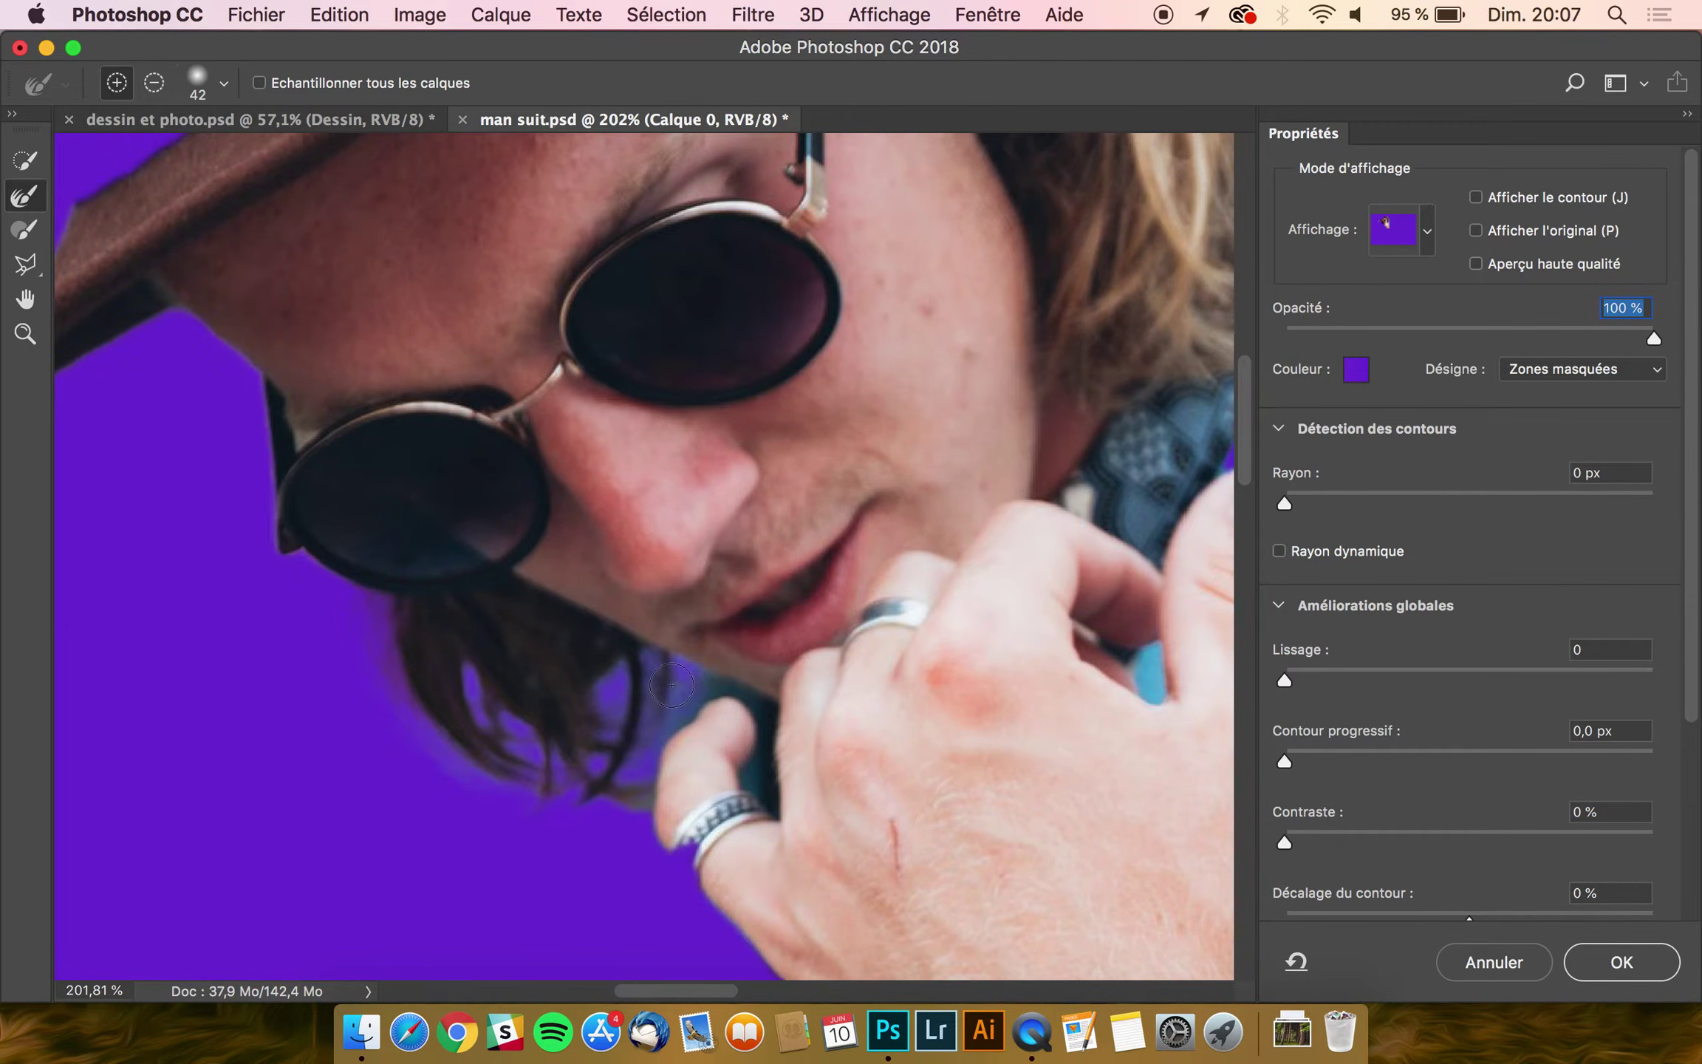
Step: Set the Incrustation preview colour to green 2cd660
left_click(1356, 370)
left_click(842, 497)
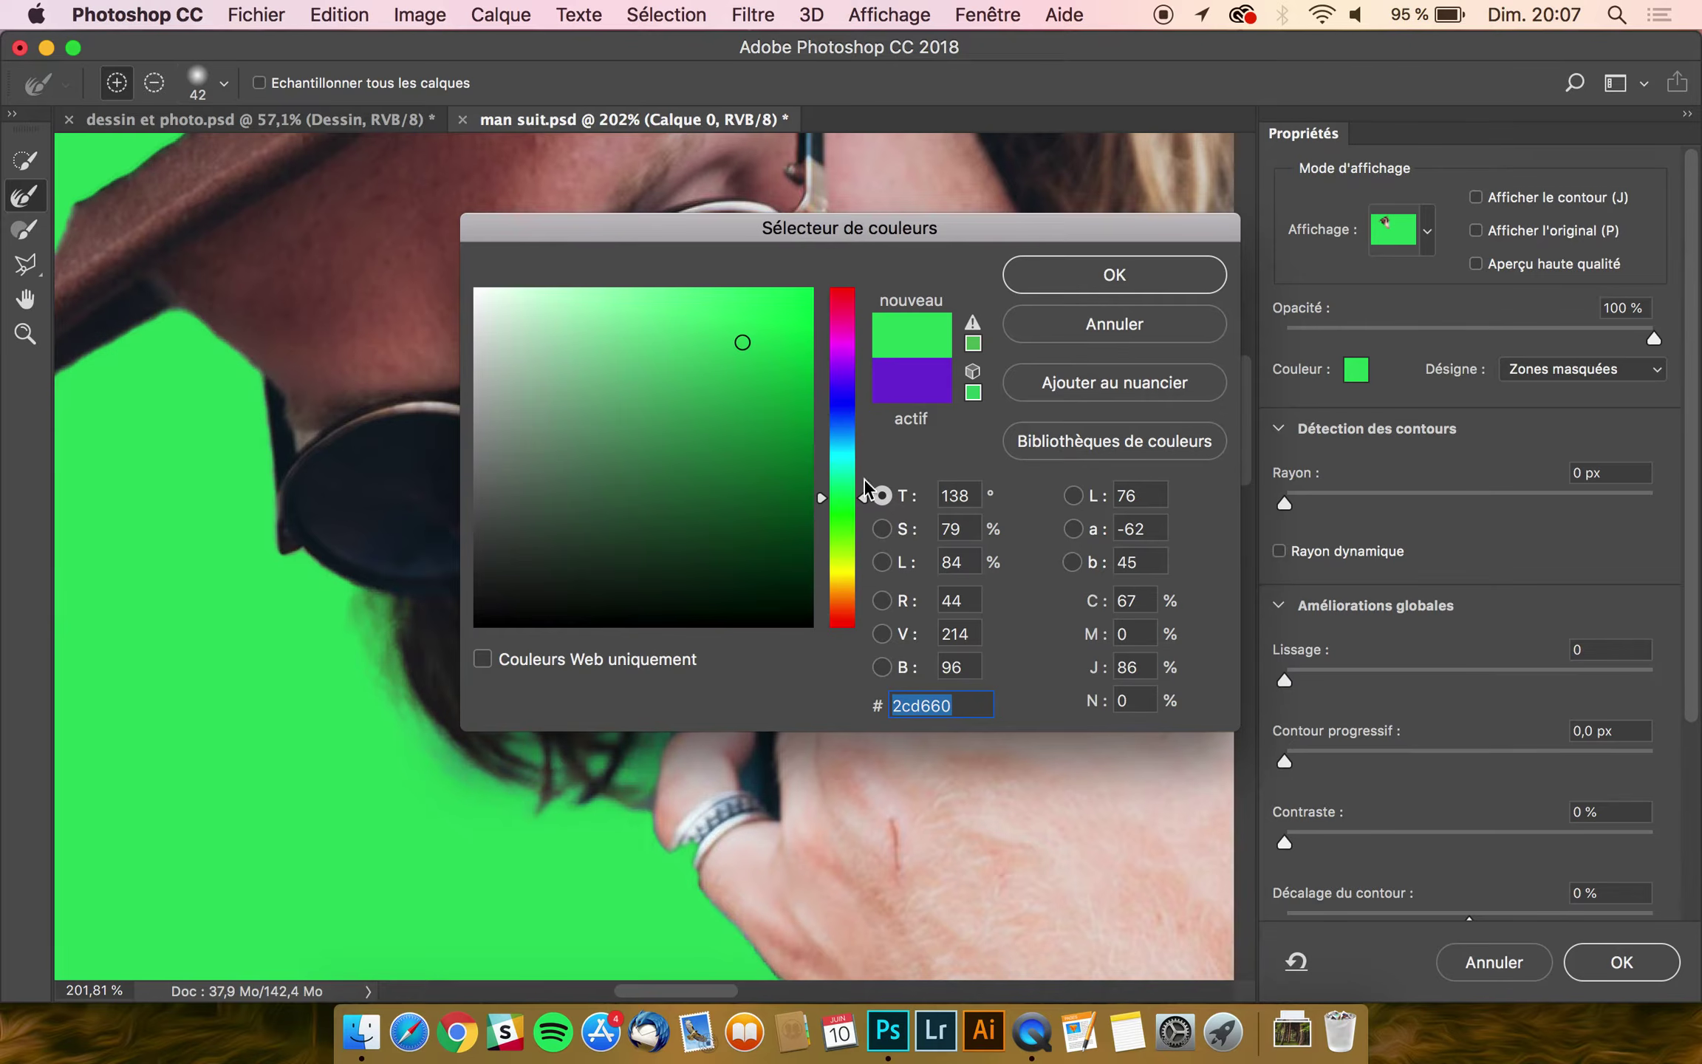
left_click(1168, 290)
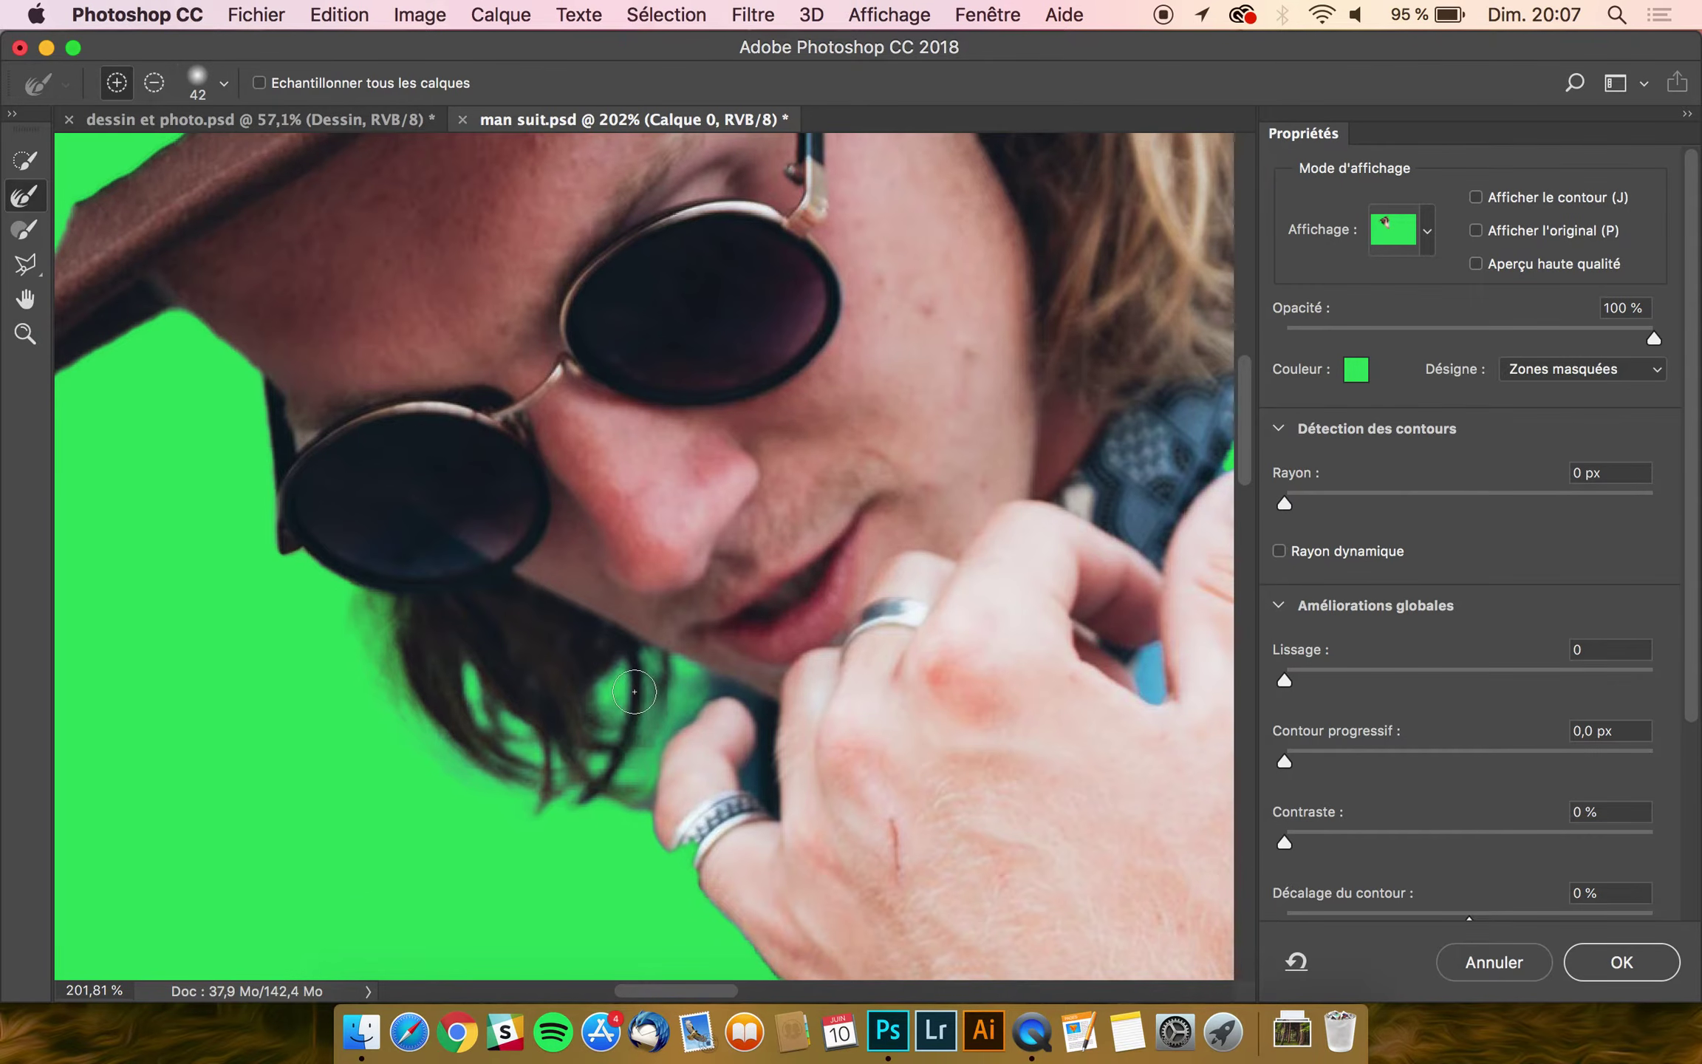
Step: Refine the edge of the hair from behind the ear down to the shirt collar with the Refine Edge brush
scroll(633, 692, "right", 2)
scroll(634, 691, "up", 8)
scroll(634, 691, "right", 6)
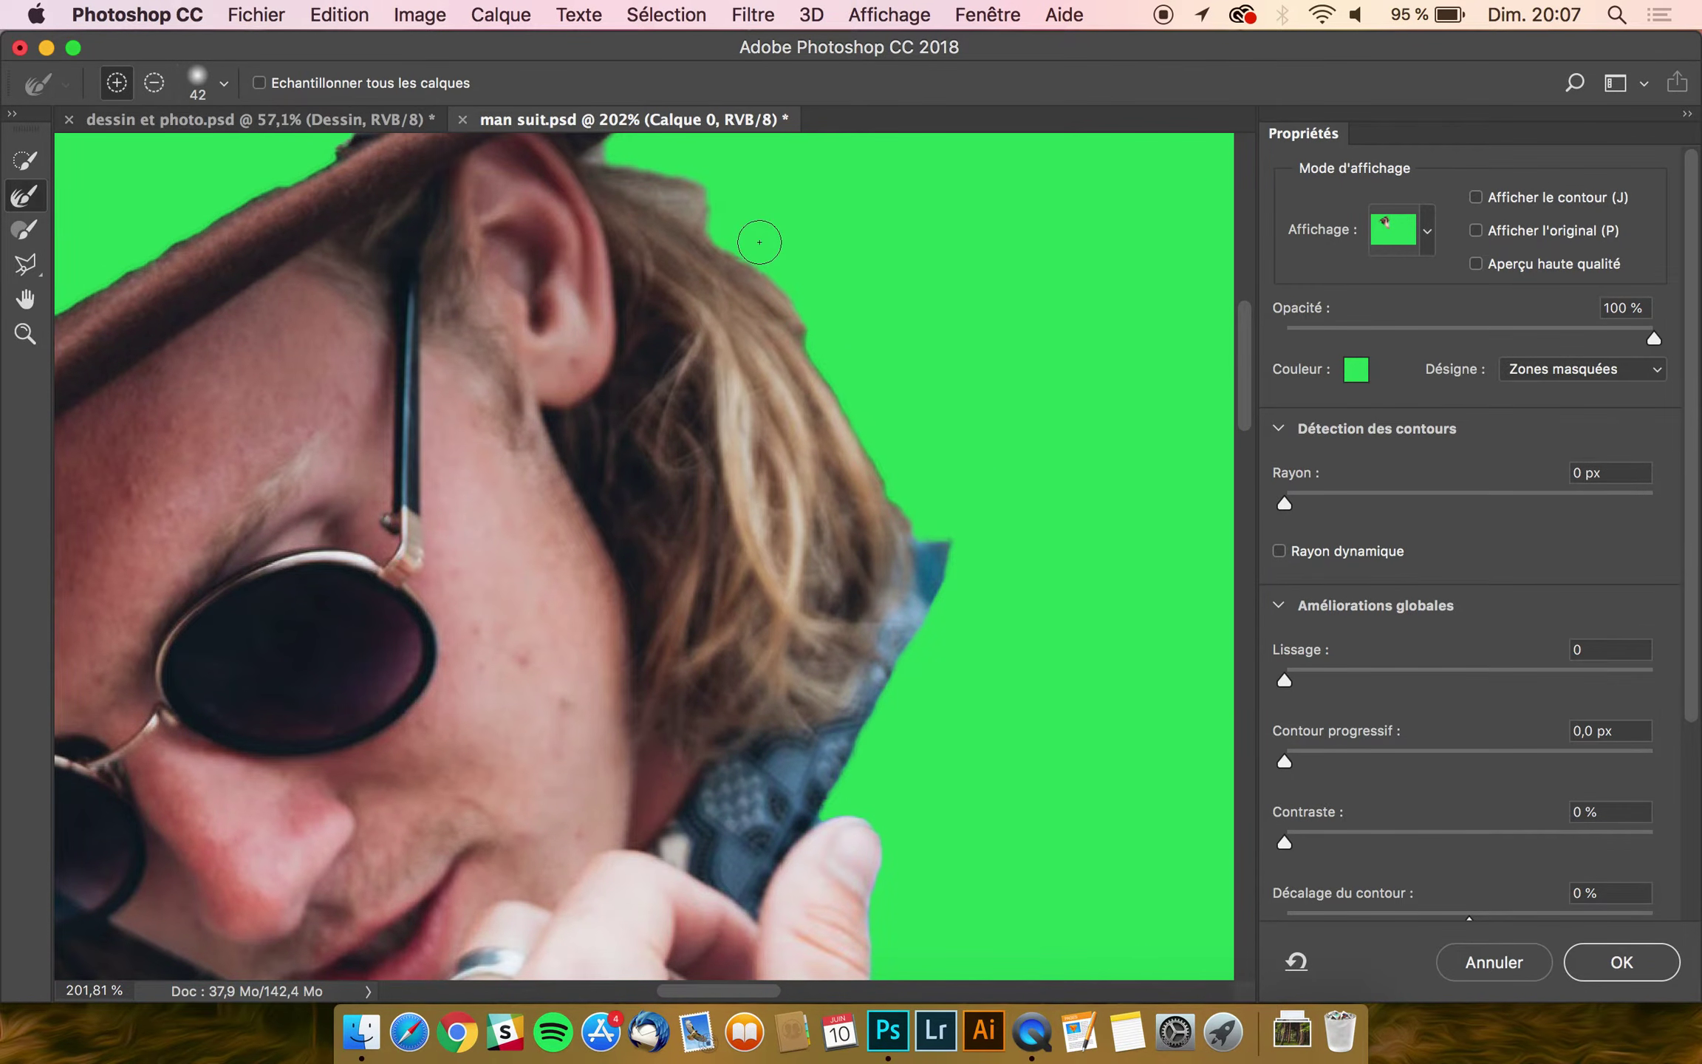
mouse_move(629, 204)
left_mouse_down()
mouse_move(828, 370)
mouse_move(796, 338)
mouse_move(909, 559)
mouse_move(936, 646)
mouse_move(918, 621)
mouse_move(866, 722)
left_mouse_up()
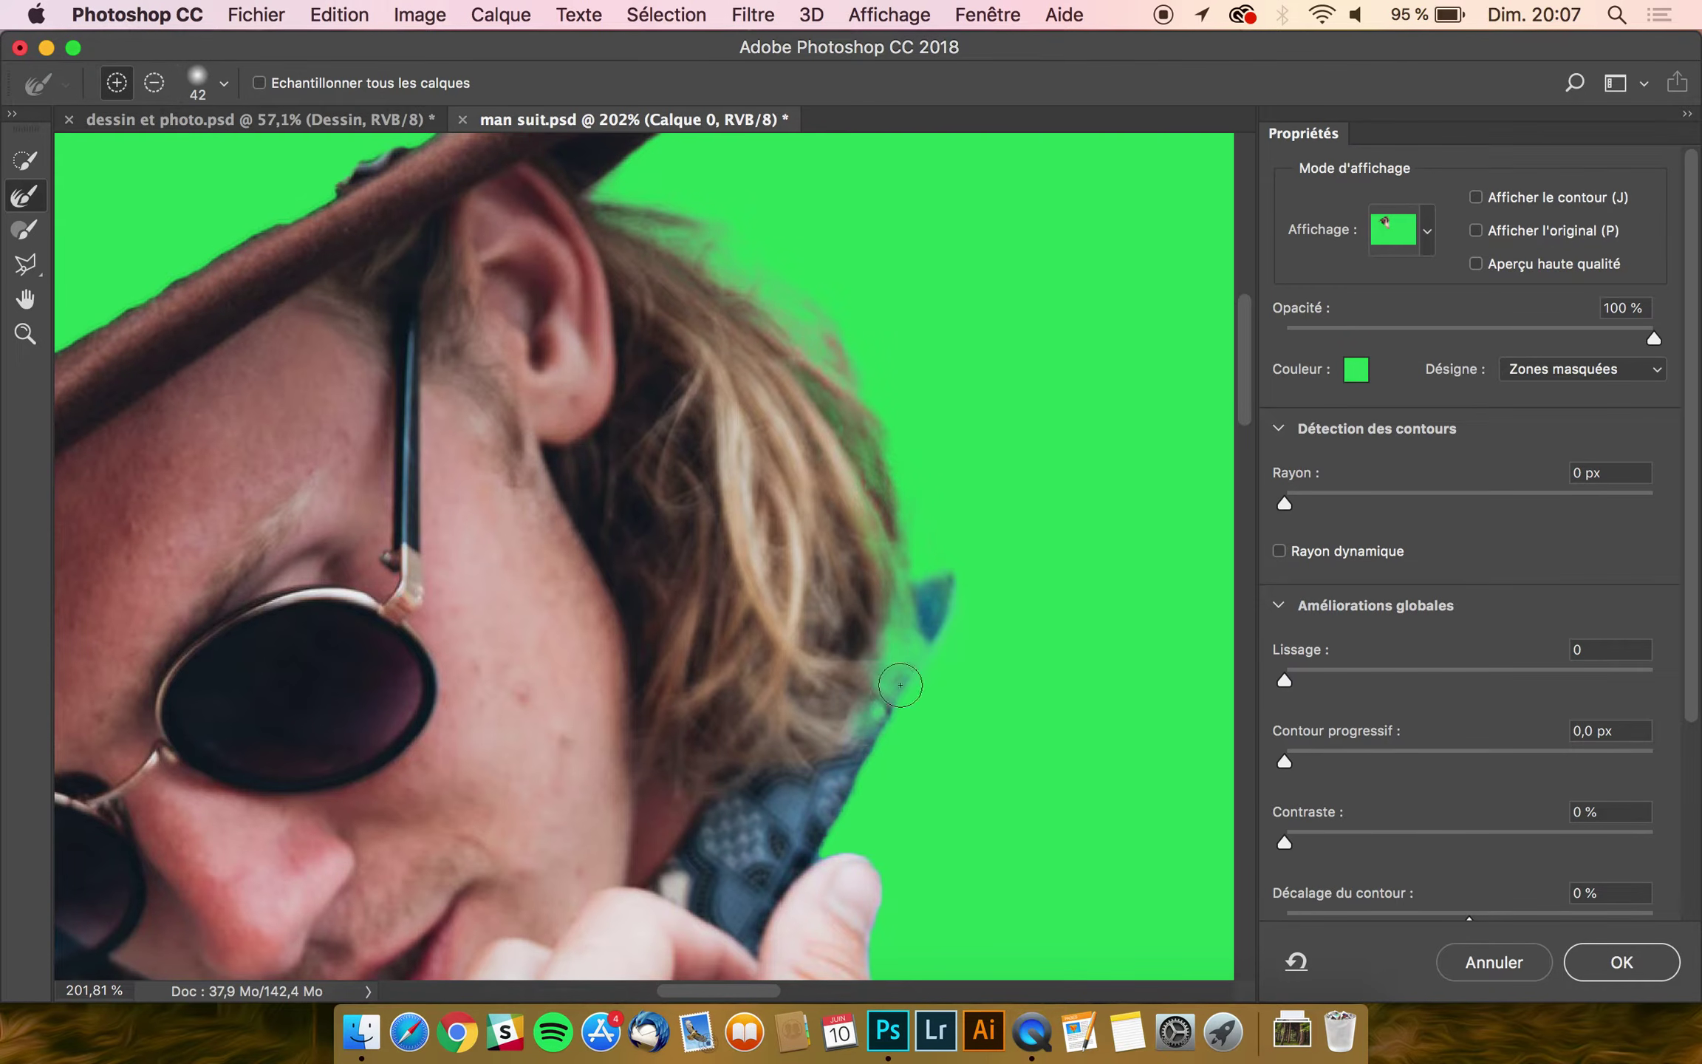
mouse_move(840, 757)
left_mouse_down()
mouse_move(834, 793)
mouse_move(755, 804)
left_mouse_up()
scroll(74, 296, "down", 1)
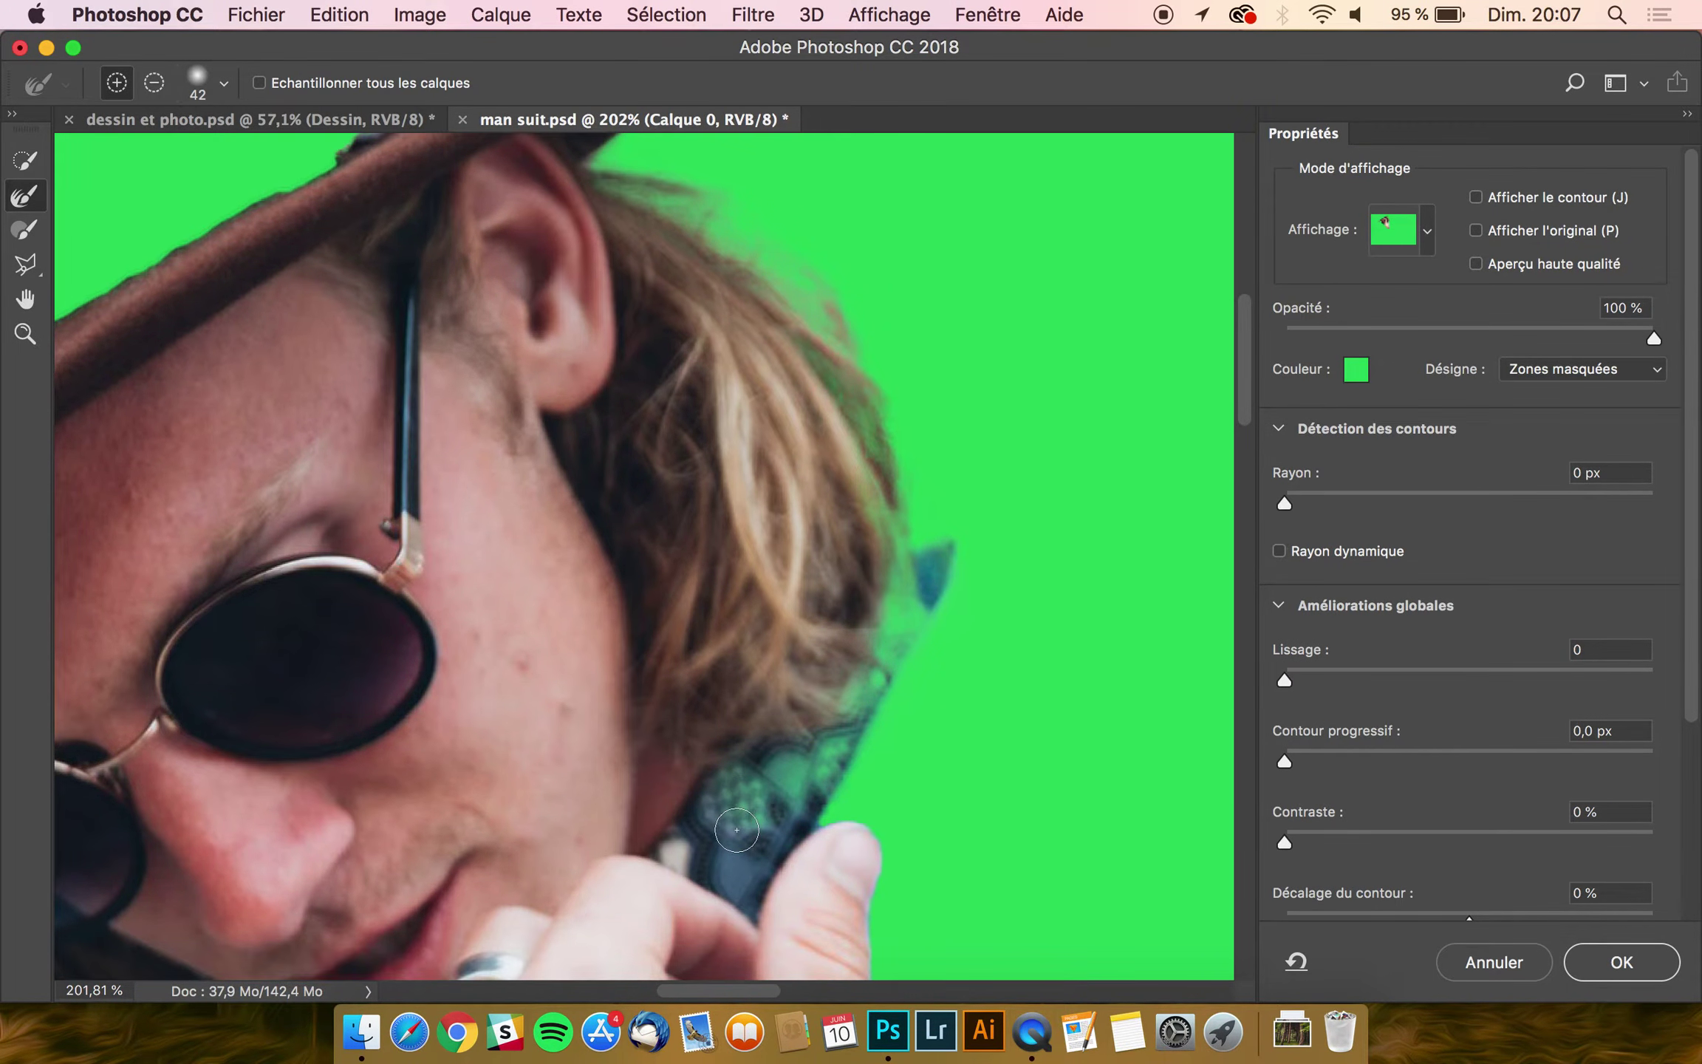
Step: Subtract the shirt collar behind and below the hair from the selection with the Brush tool
left_click(26, 231)
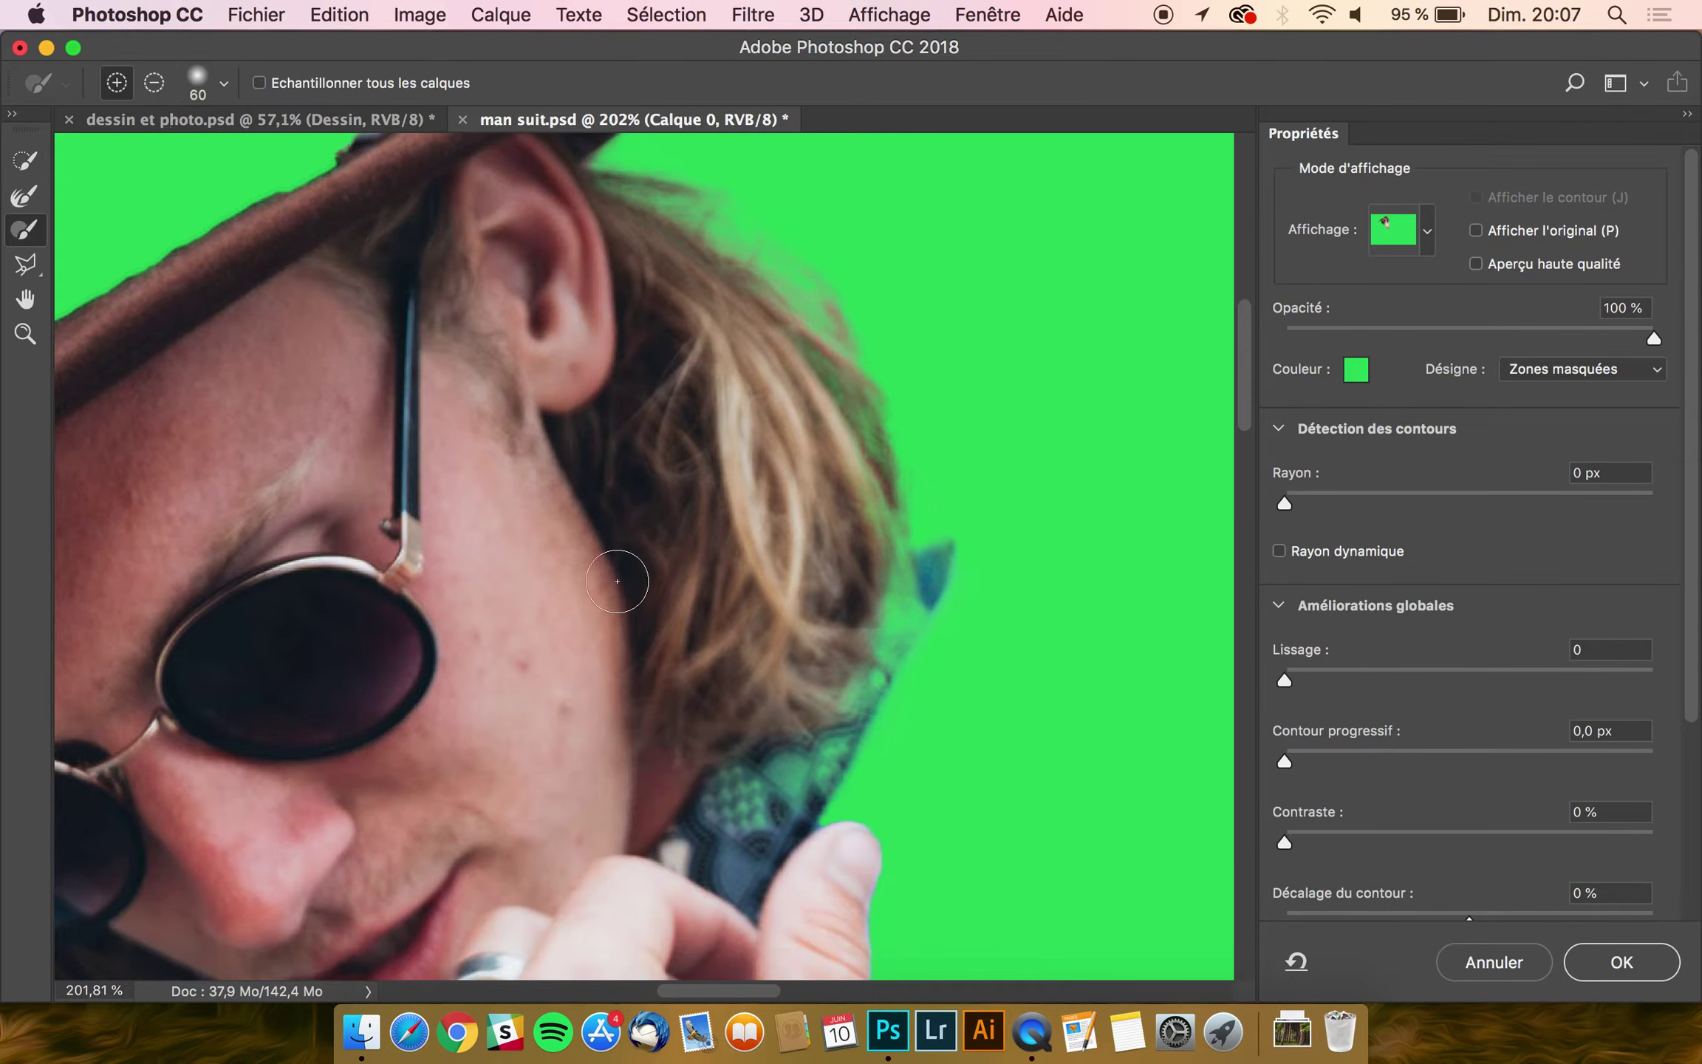
scroll(617, 581, "up", 1)
mouse_move(1064, 561)
left_mouse_down()
mouse_move(1034, 562)
mouse_move(996, 600)
mouse_move(980, 562)
mouse_move(958, 676)
mouse_move(906, 788)
mouse_move(864, 809)
mouse_move(904, 771)
mouse_move(764, 809)
mouse_move(728, 868)
mouse_move(769, 833)
left_mouse_up()
scroll(767, 812, "down", 2)
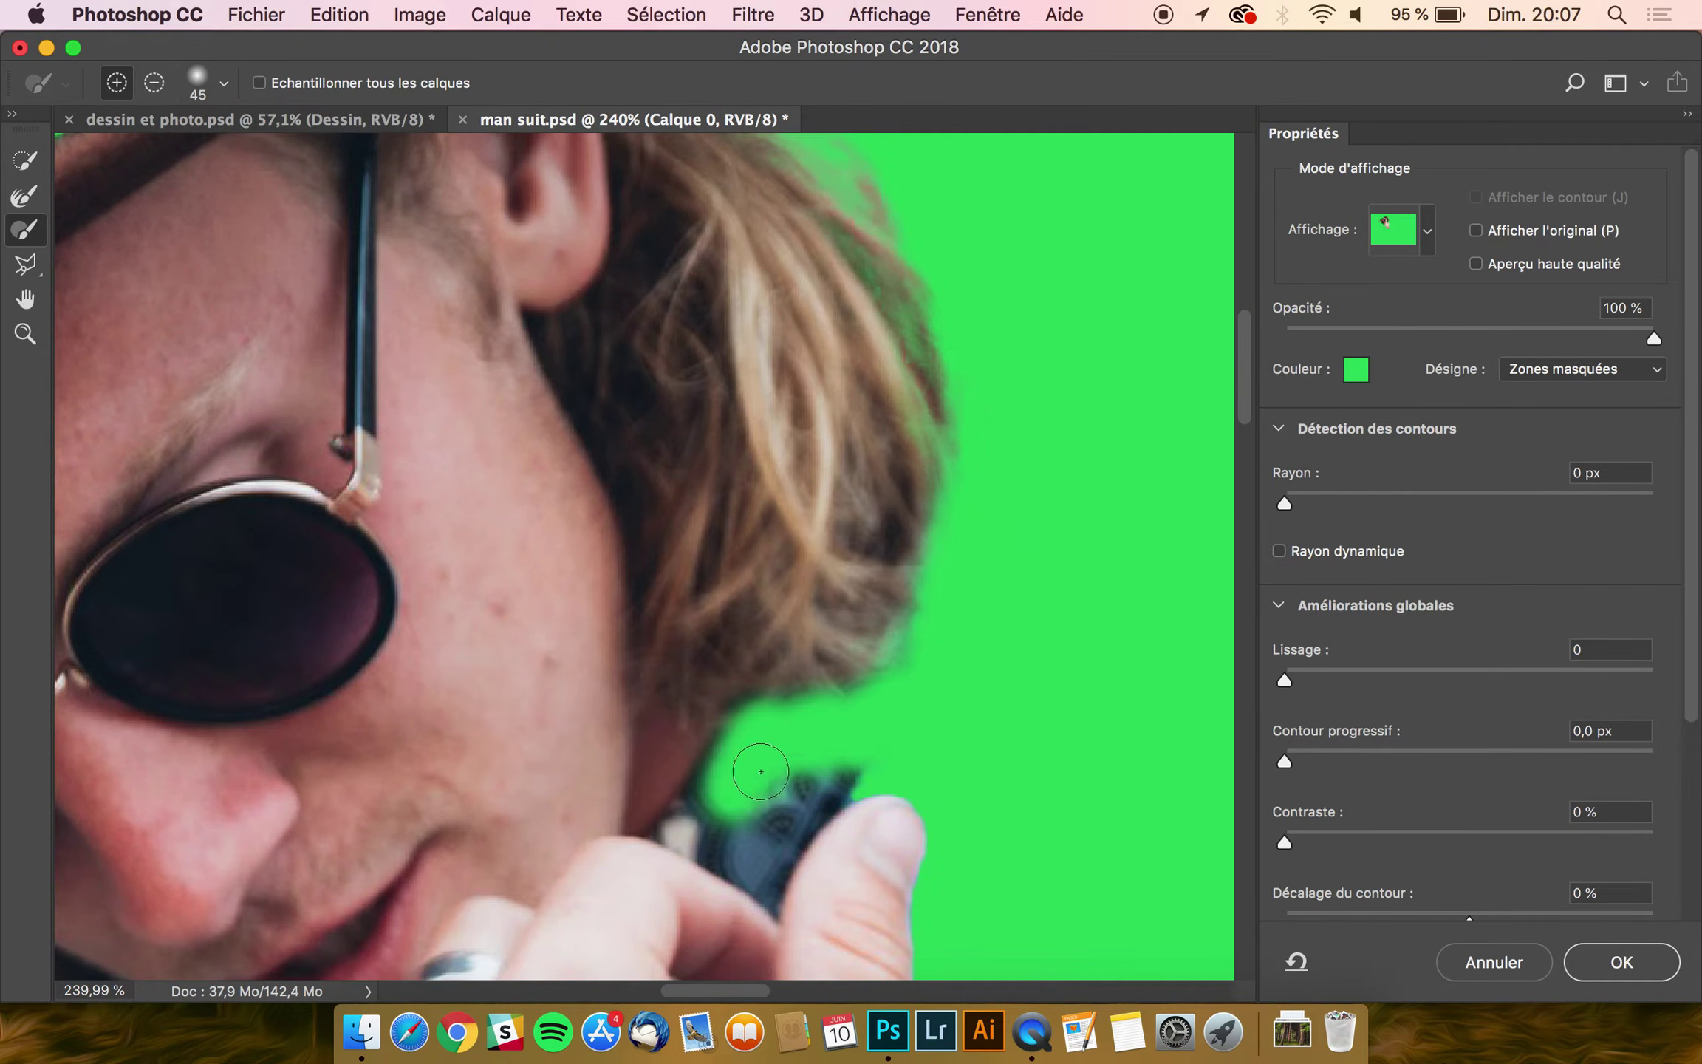
Step: Clean the outer edge of the hair behind the ear, subtracting background remnants with the Brush tool
scroll(410, 351, "up", 4)
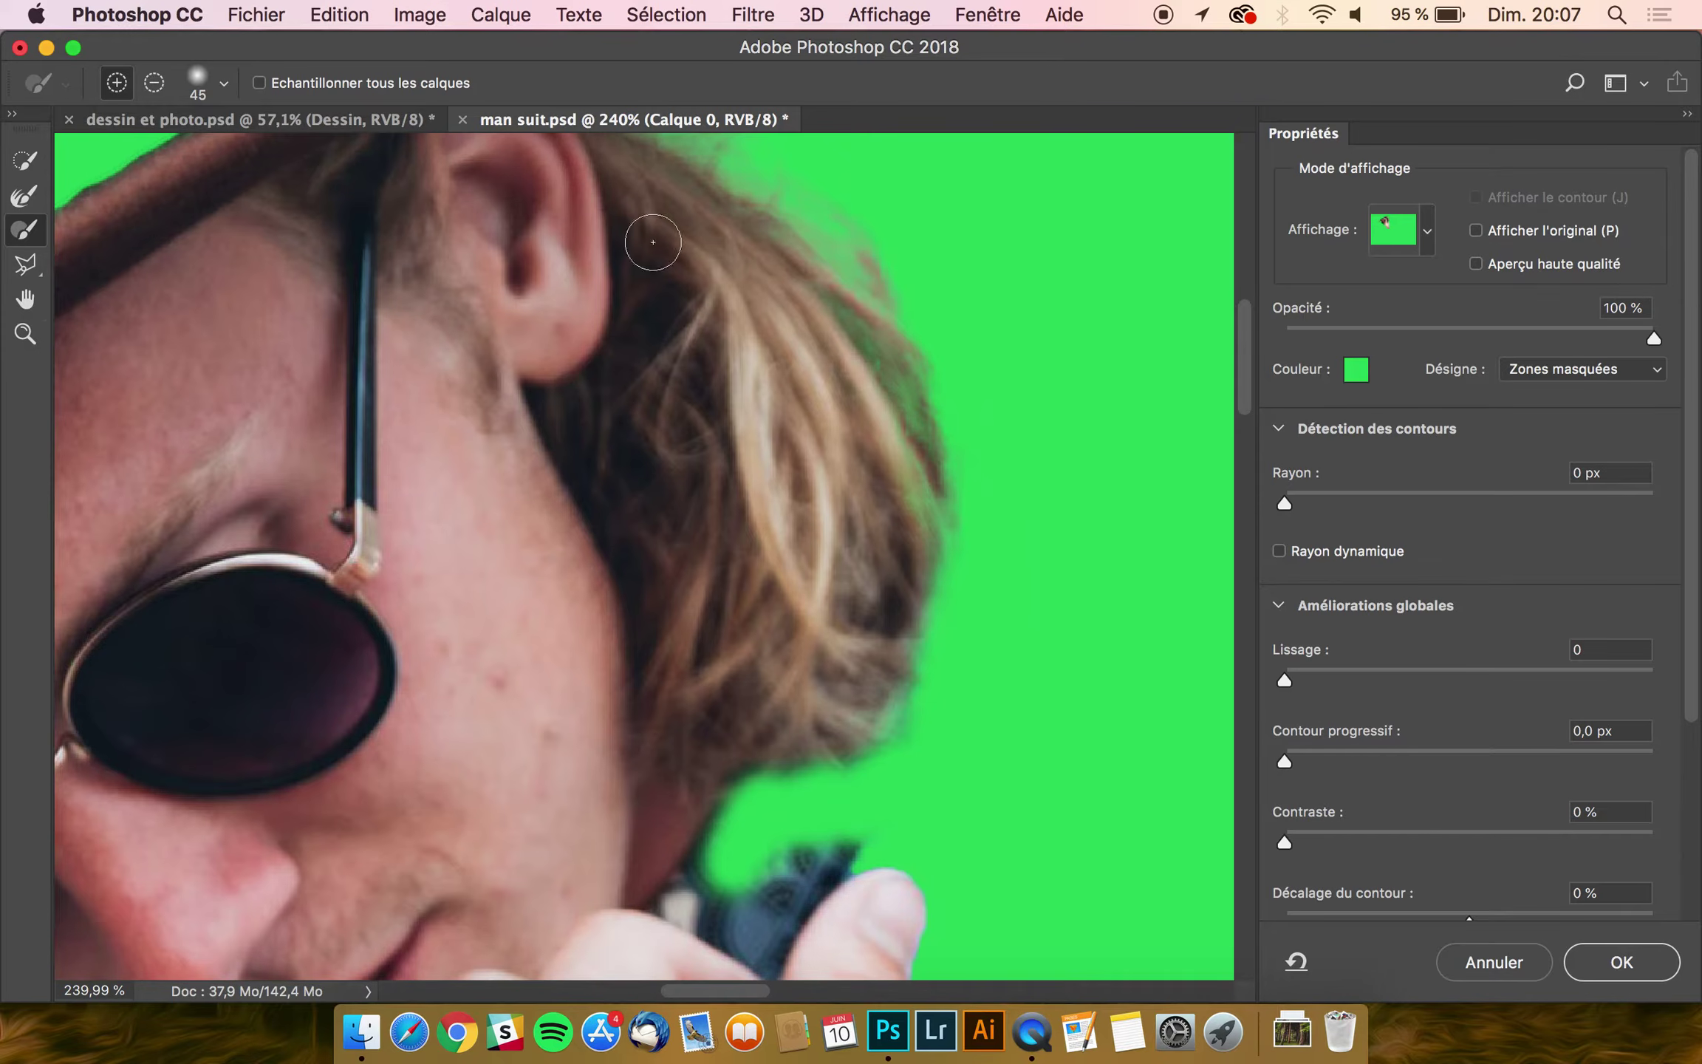
left_click(755, 280, "ctrl+alt")
left_click_drag(754, 281, 768, 279)
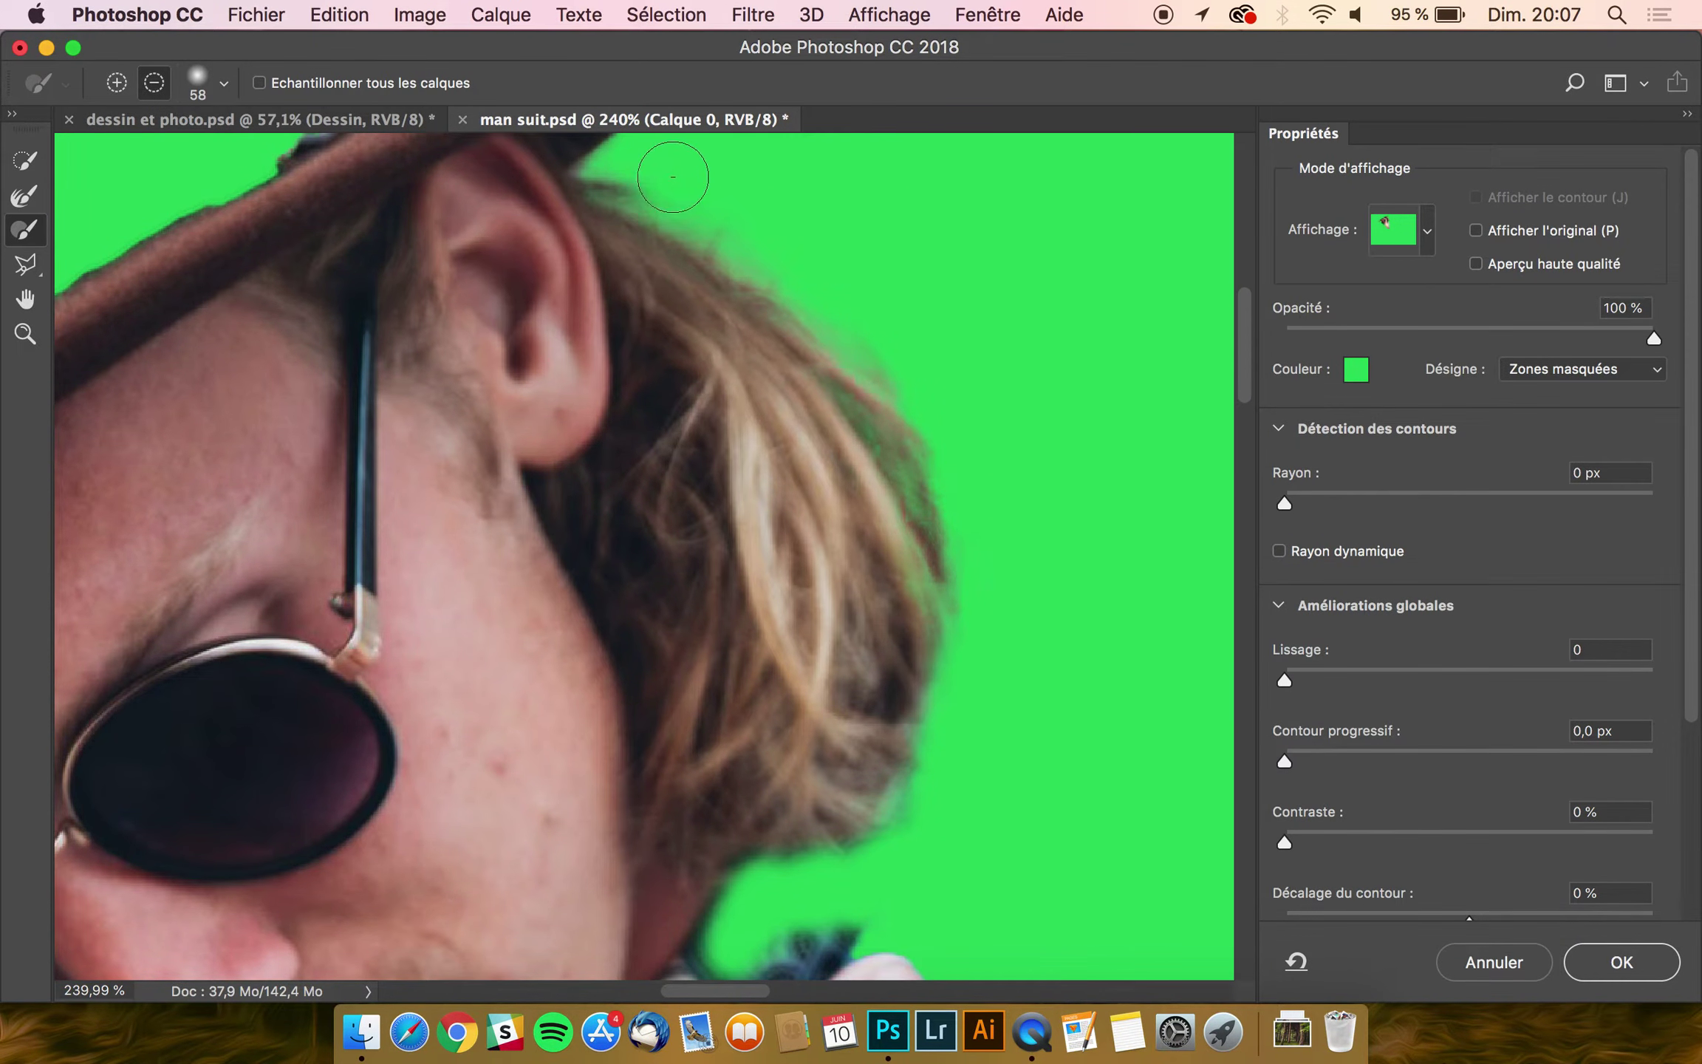
key("alt")
scroll(828, 236, "up", 2)
mouse_move(645, 303)
left_mouse_down()
mouse_move(594, 295)
mouse_move(613, 275)
mouse_move(668, 288)
left_mouse_up()
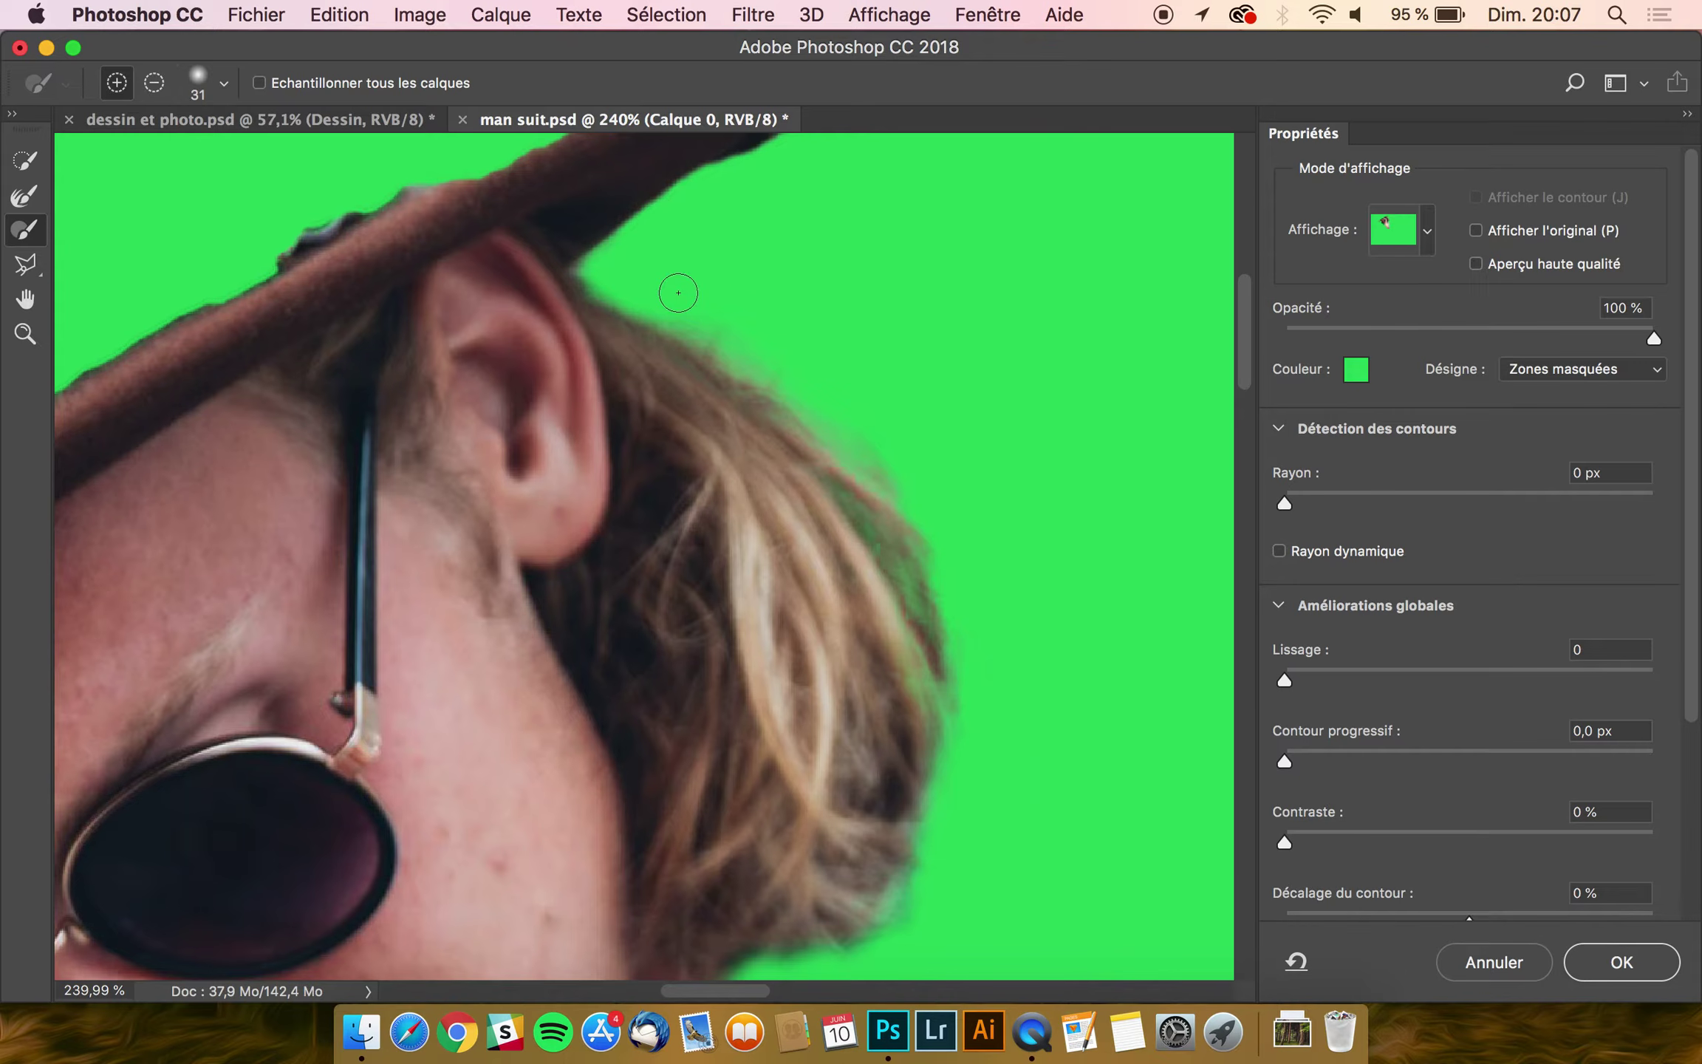
left_click_drag(778, 326, 862, 334)
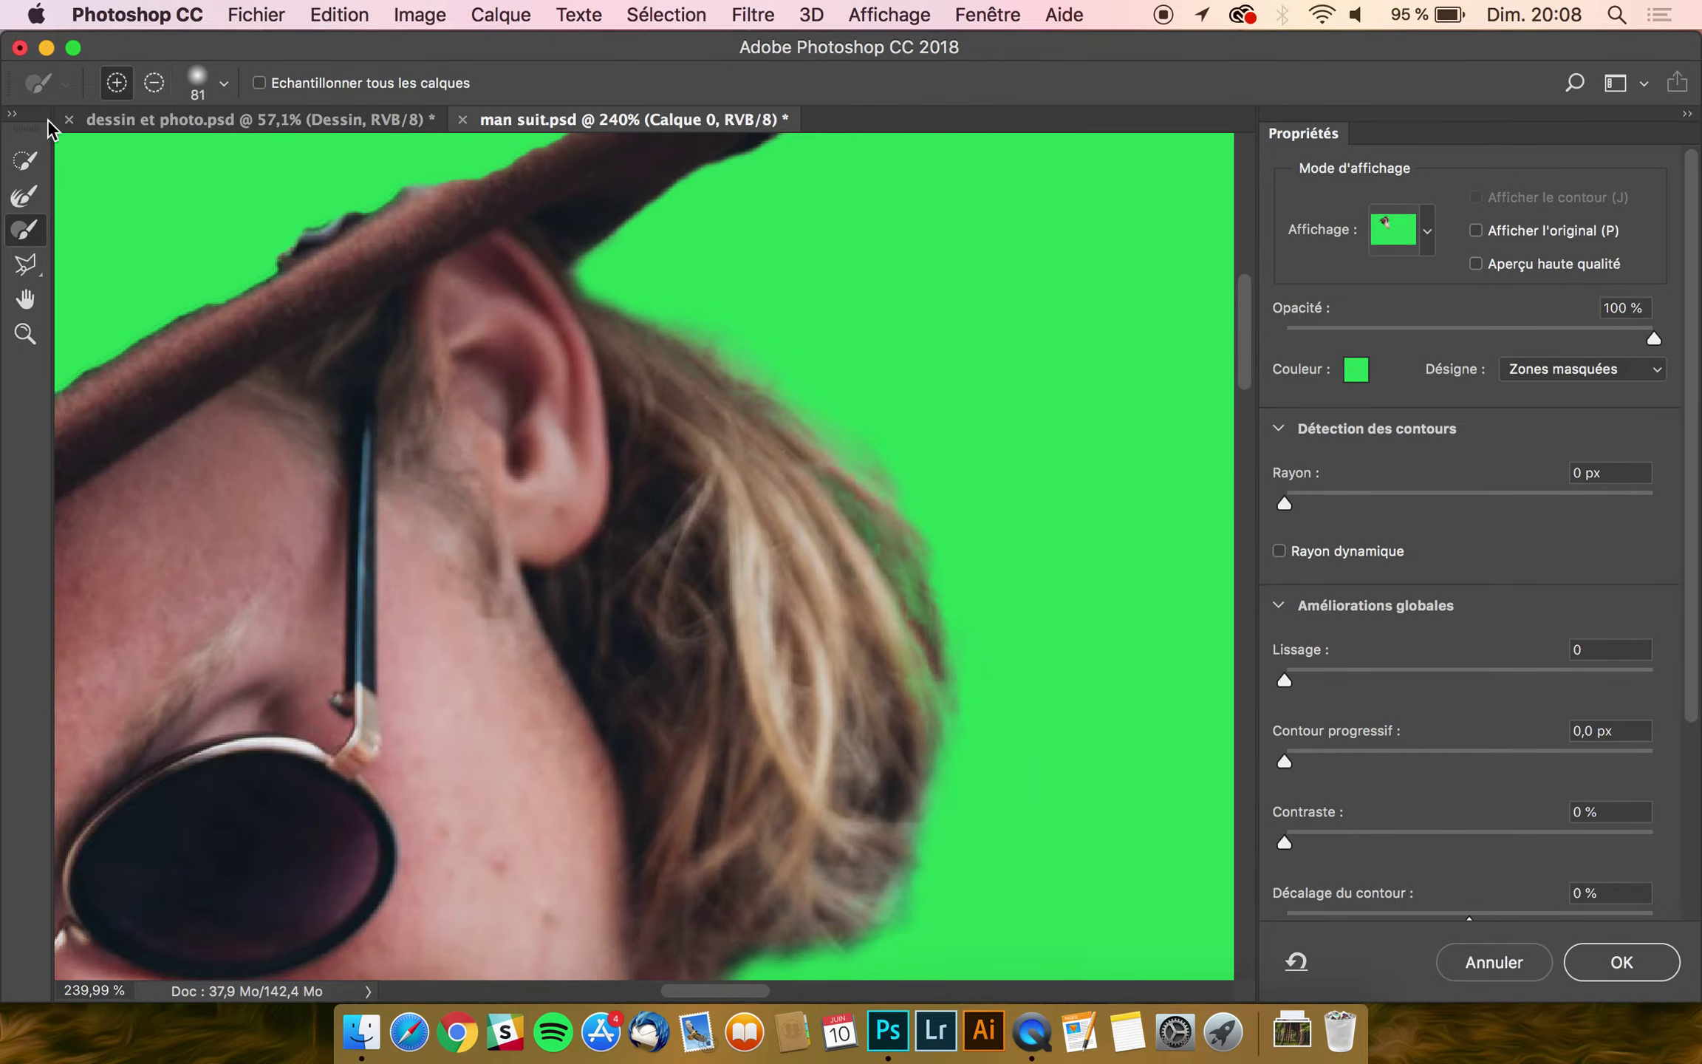
Step: Refine the lower edge of the hair with the Refine Edge brush at size 42 and subtract the dark fringe beneath it
left_click(24, 196)
scroll(617, 467, "down", 3)
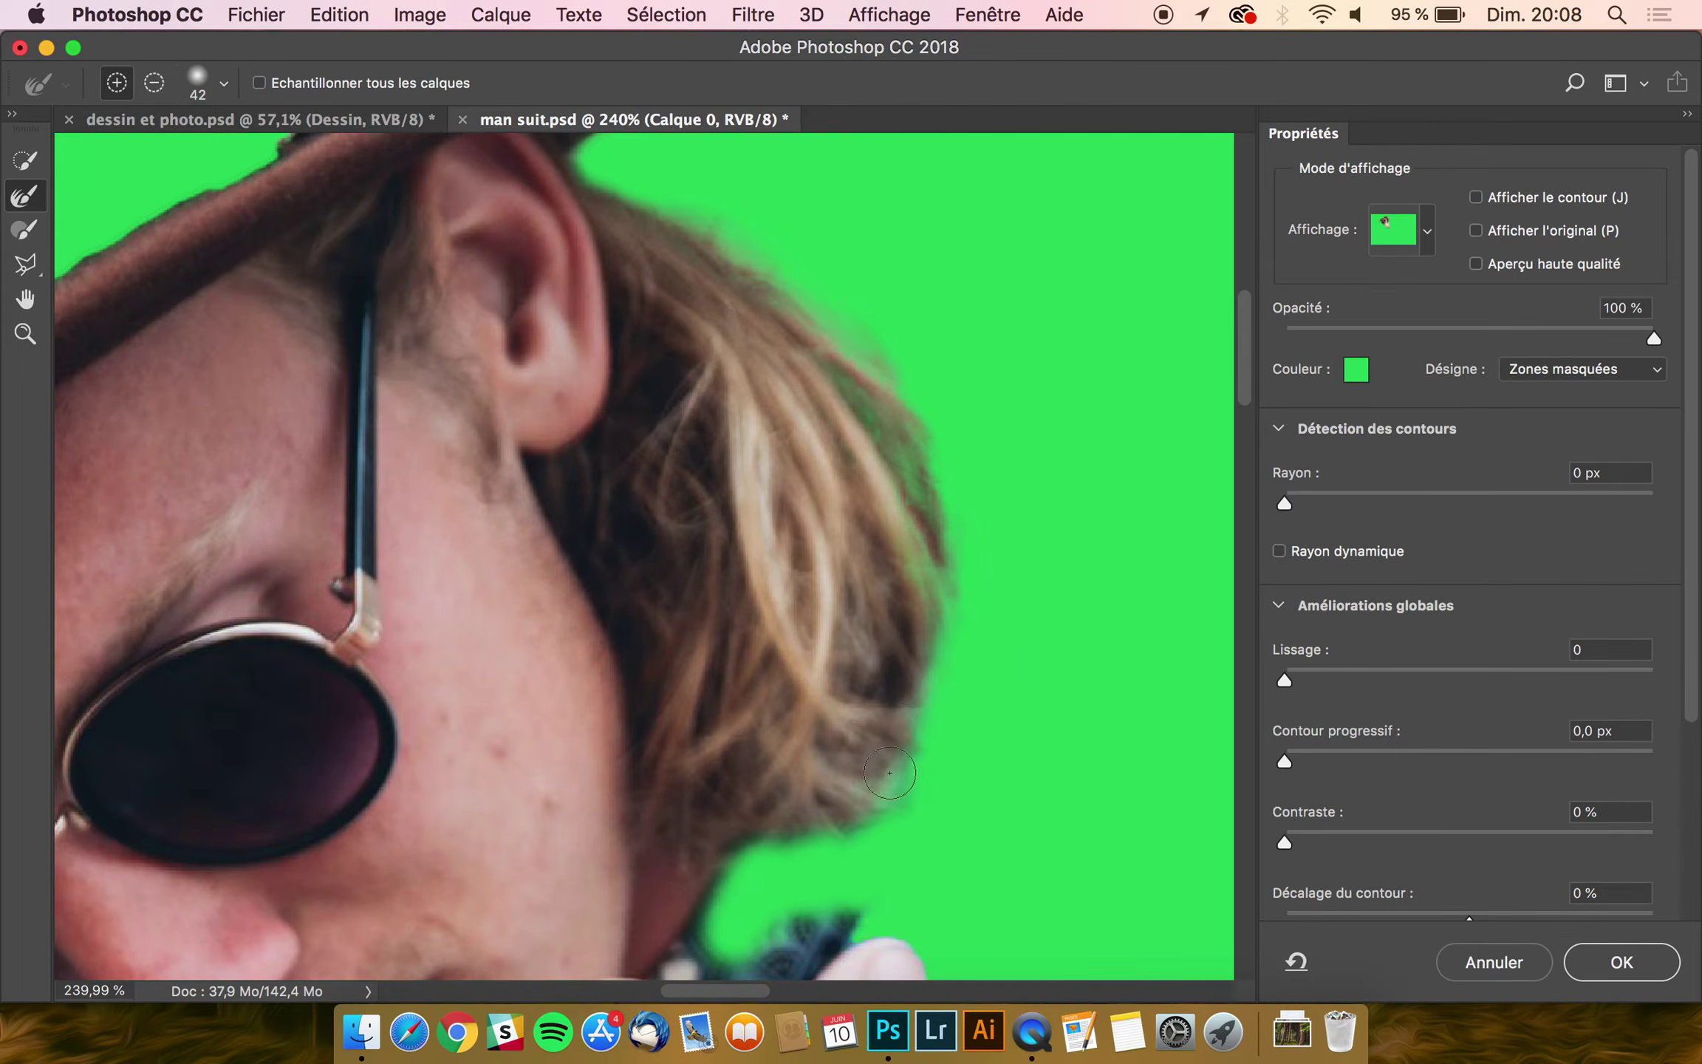
mouse_move(890, 772)
left_mouse_down()
mouse_move(843, 820)
mouse_move(761, 849)
mouse_move(739, 838)
left_mouse_up()
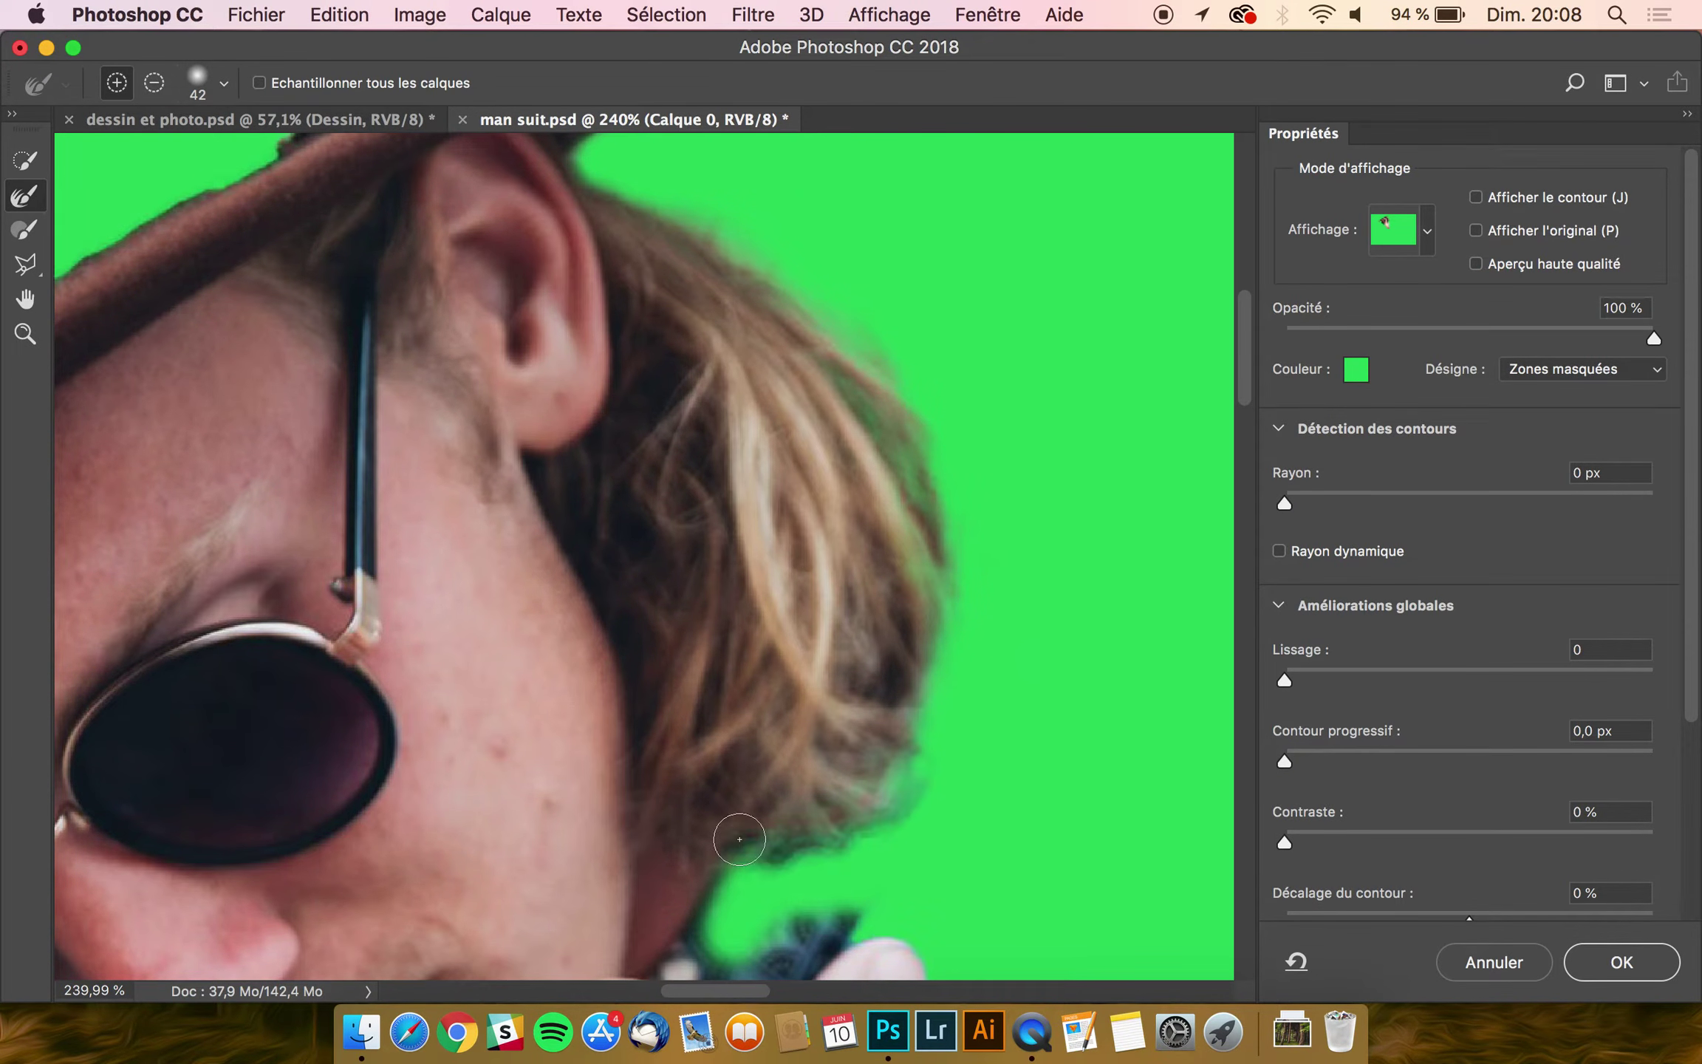
left_click(24, 229)
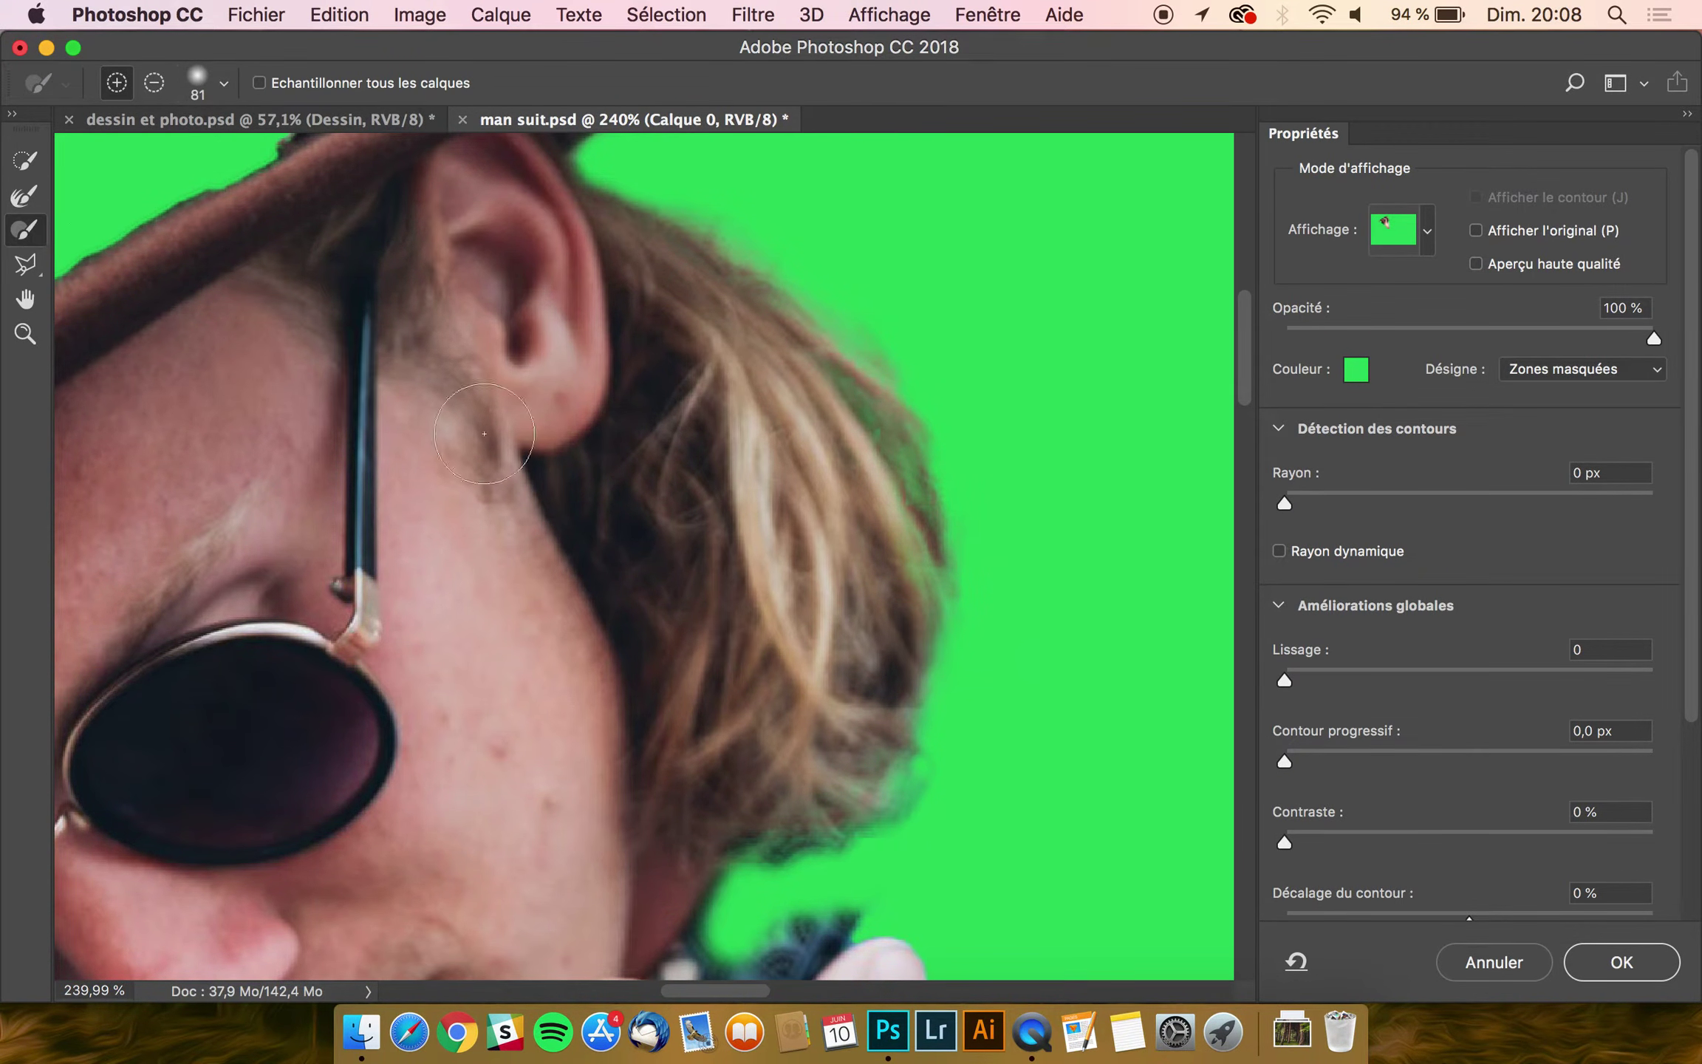
key("alt")
mouse_move(950, 775)
left_mouse_down()
mouse_move(857, 842)
mouse_move(848, 829)
mouse_move(779, 866)
left_mouse_up()
Step: Try to refine the lower hair tips again with the Refine Edge brush
left_click(21, 200)
left_click_drag(833, 749, 772, 791)
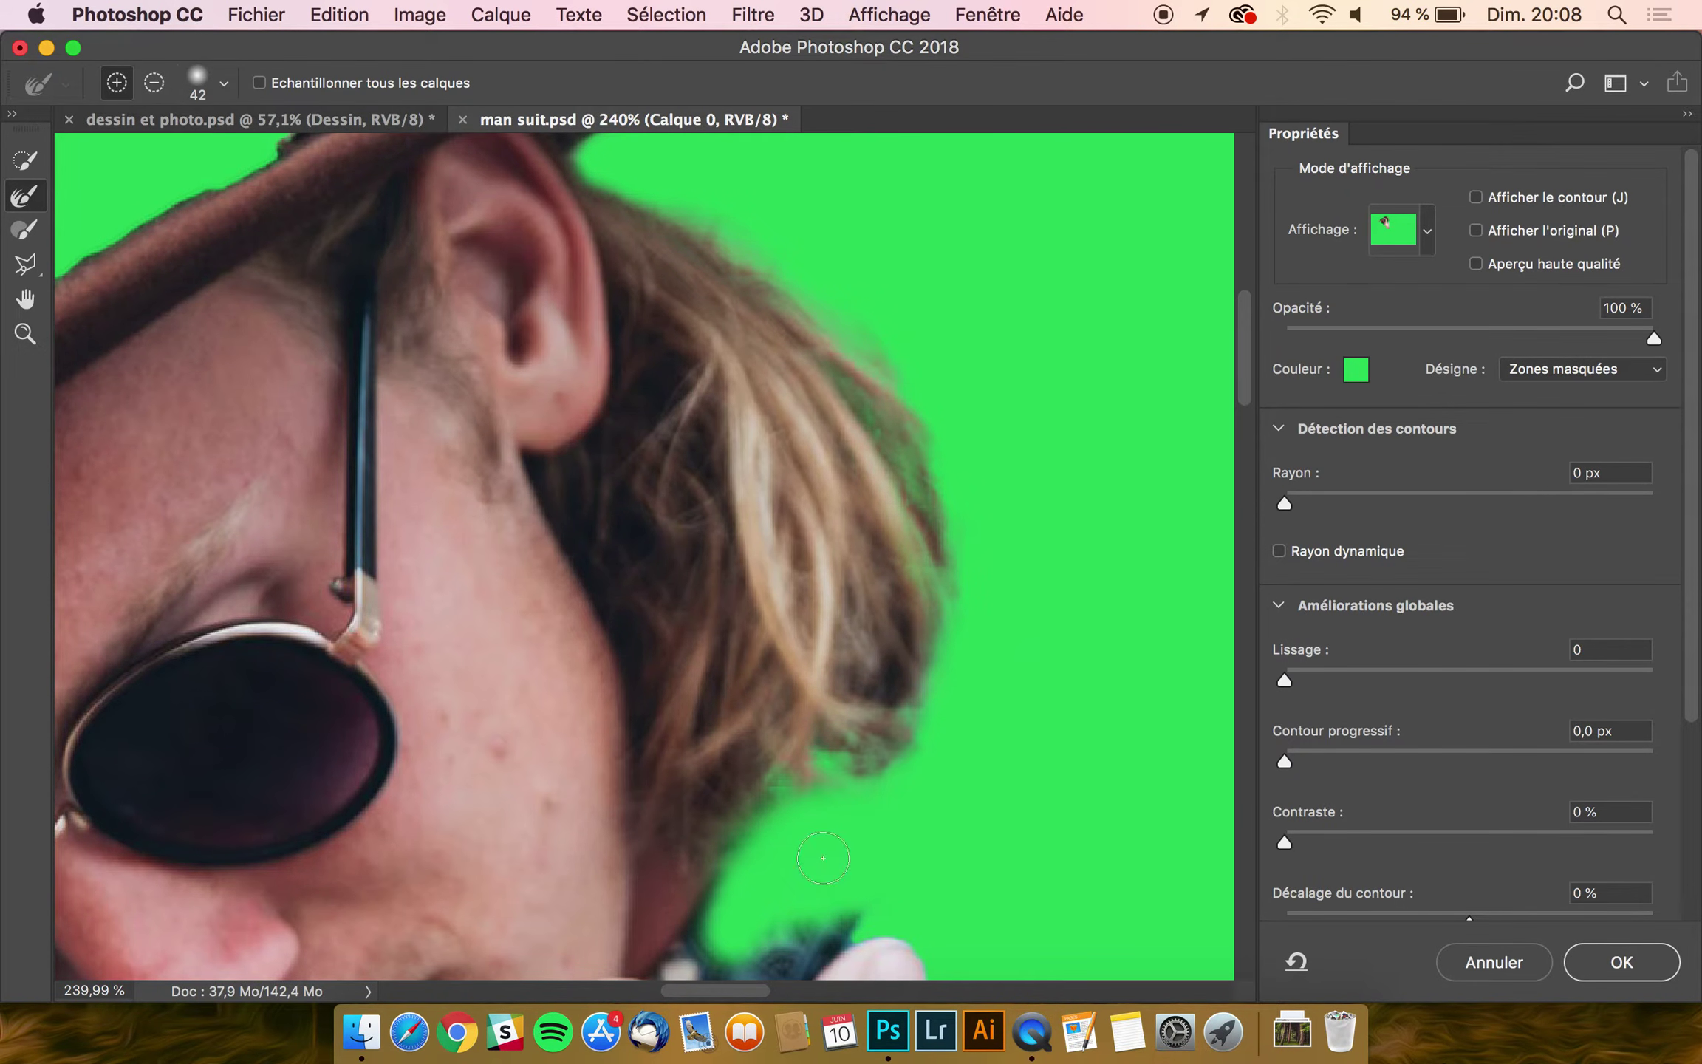
scroll(823, 858, "down", 5)
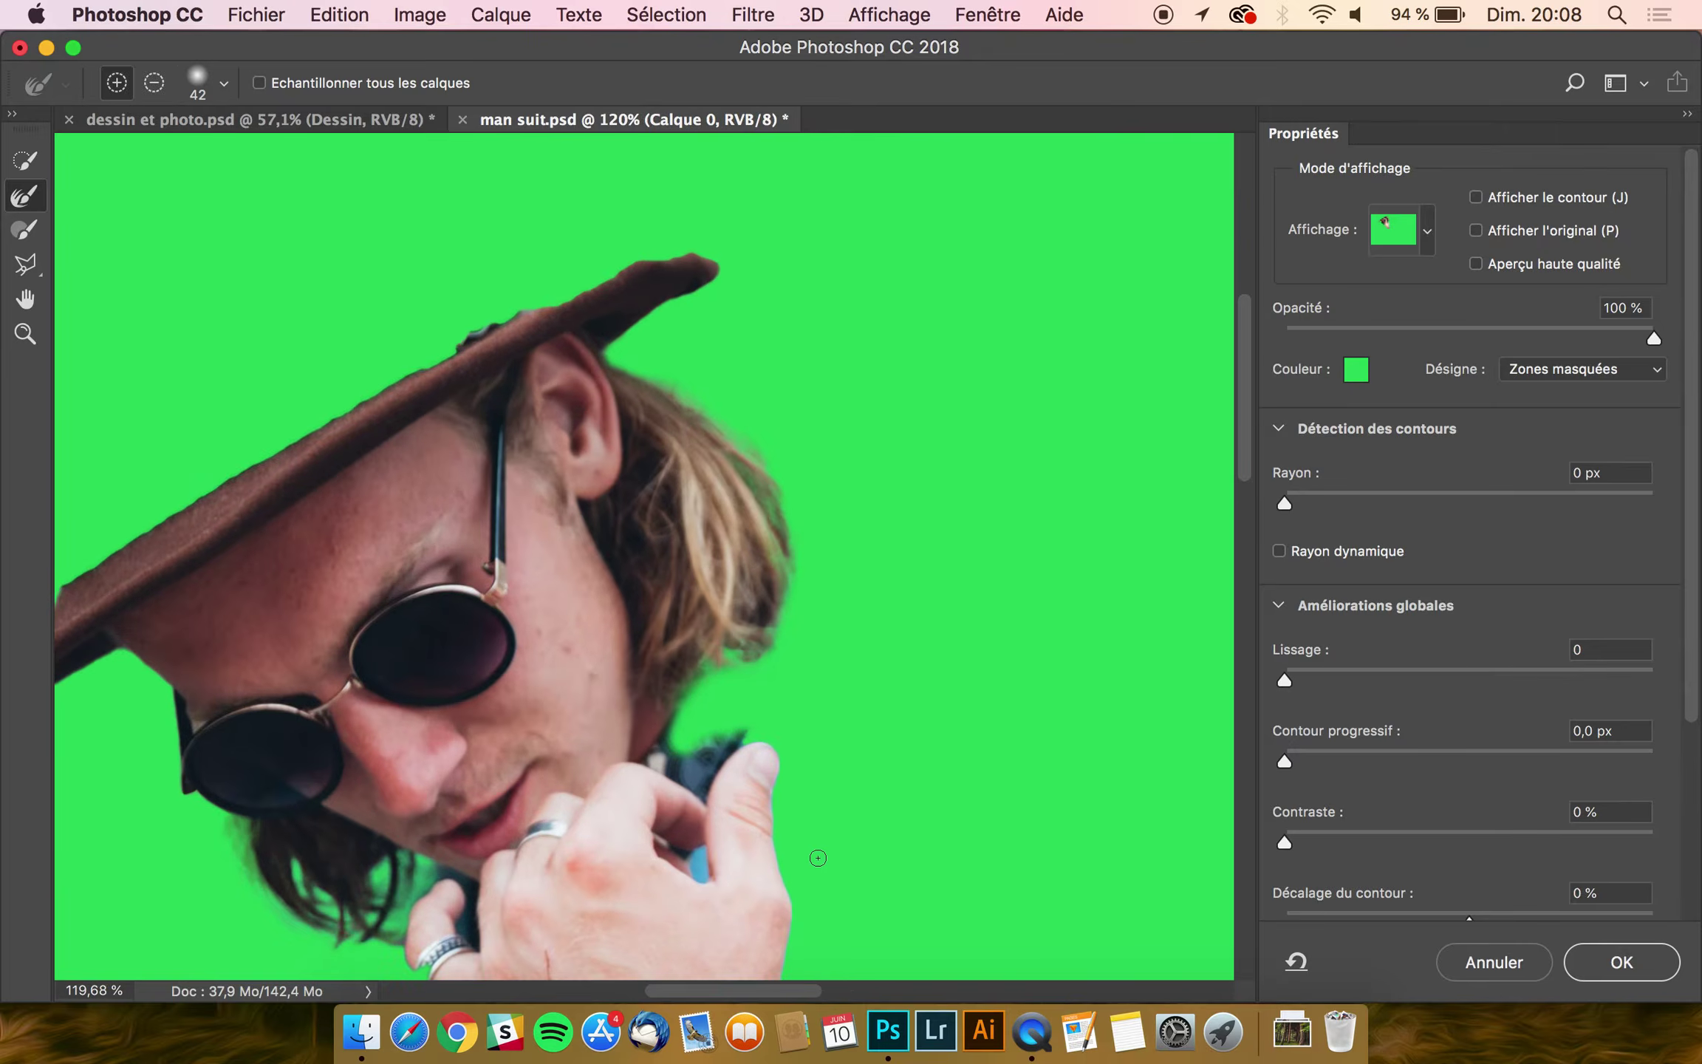
key("super+plus")
key("super+z")
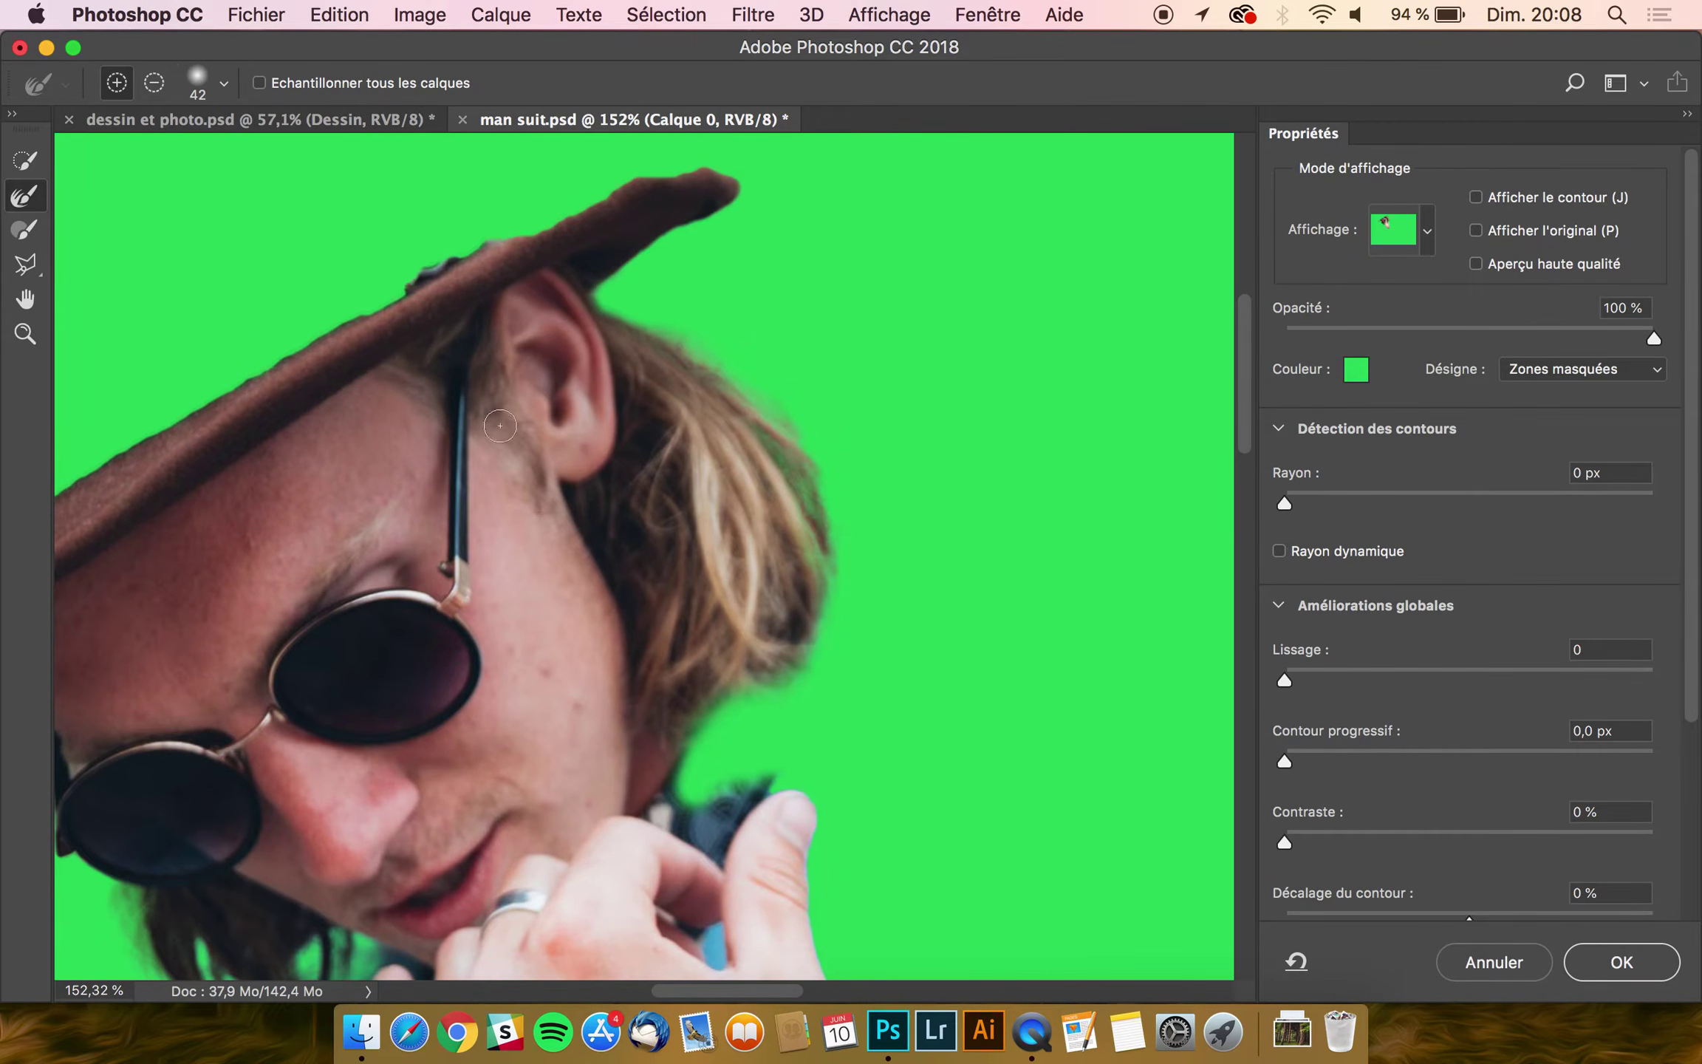
Step: Output the refined selection as a layer mask (Masque de fusion) and apply it to Calque 0
scroll(680, 570, "down", 5)
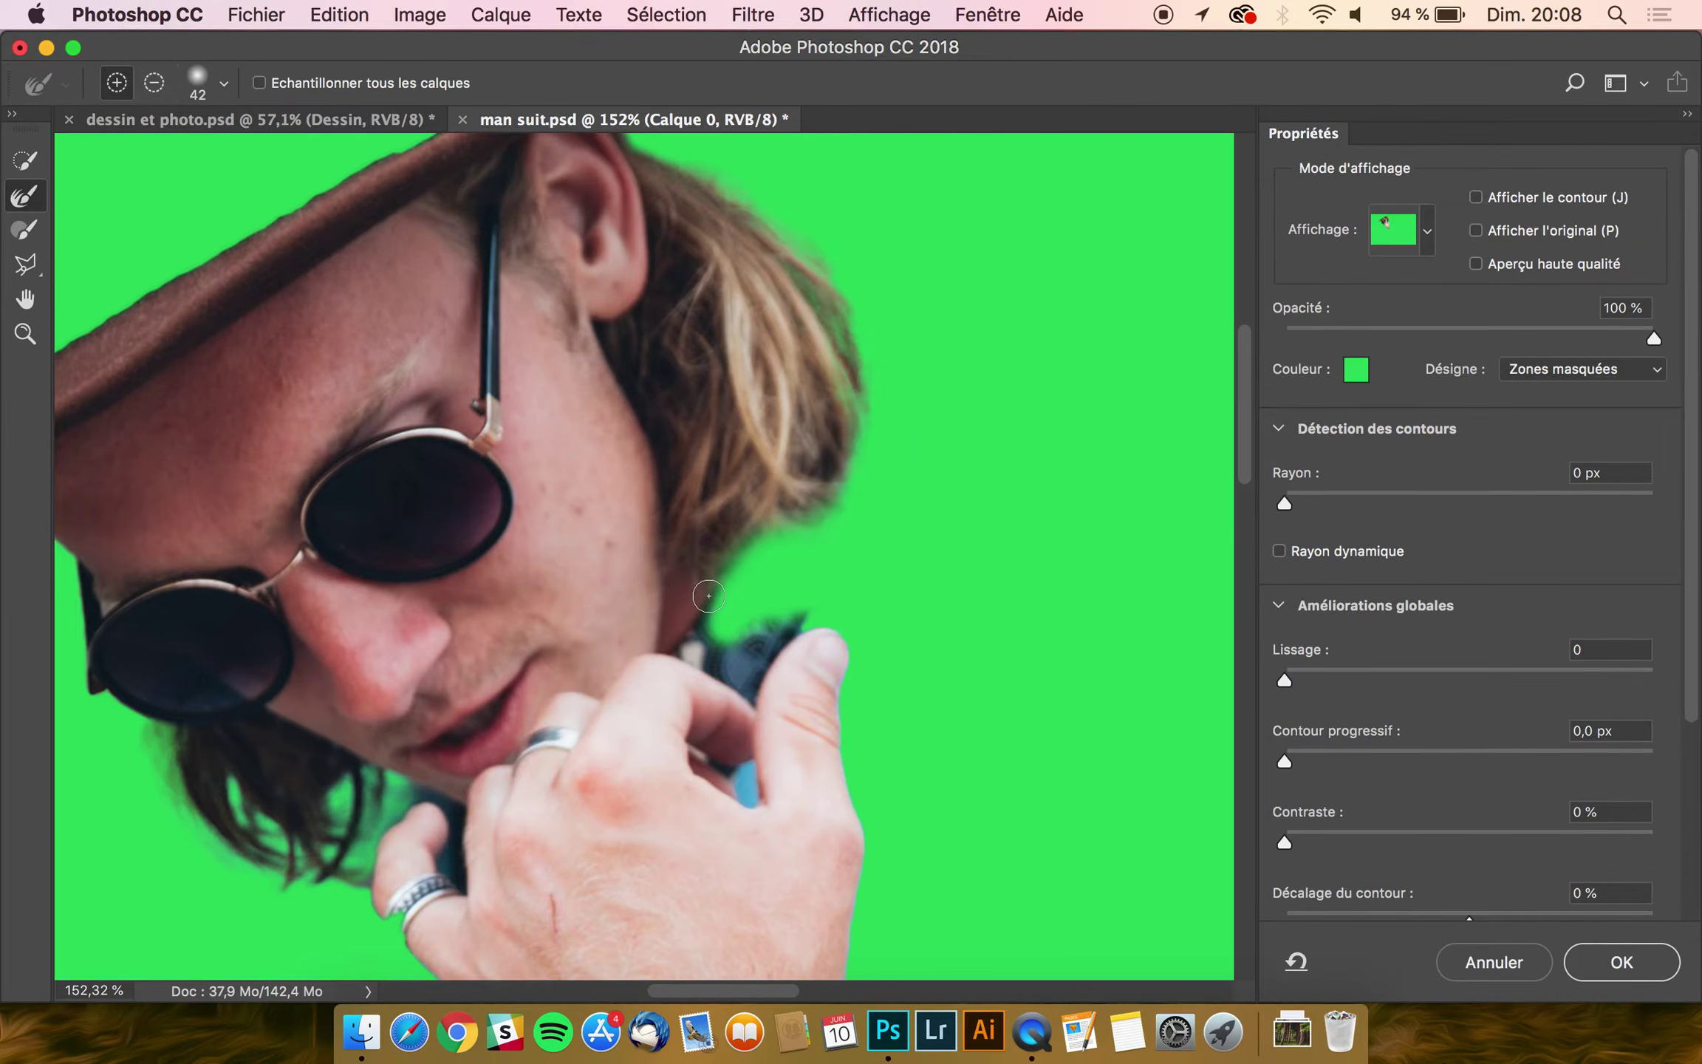
scroll(708, 596, "left", 3)
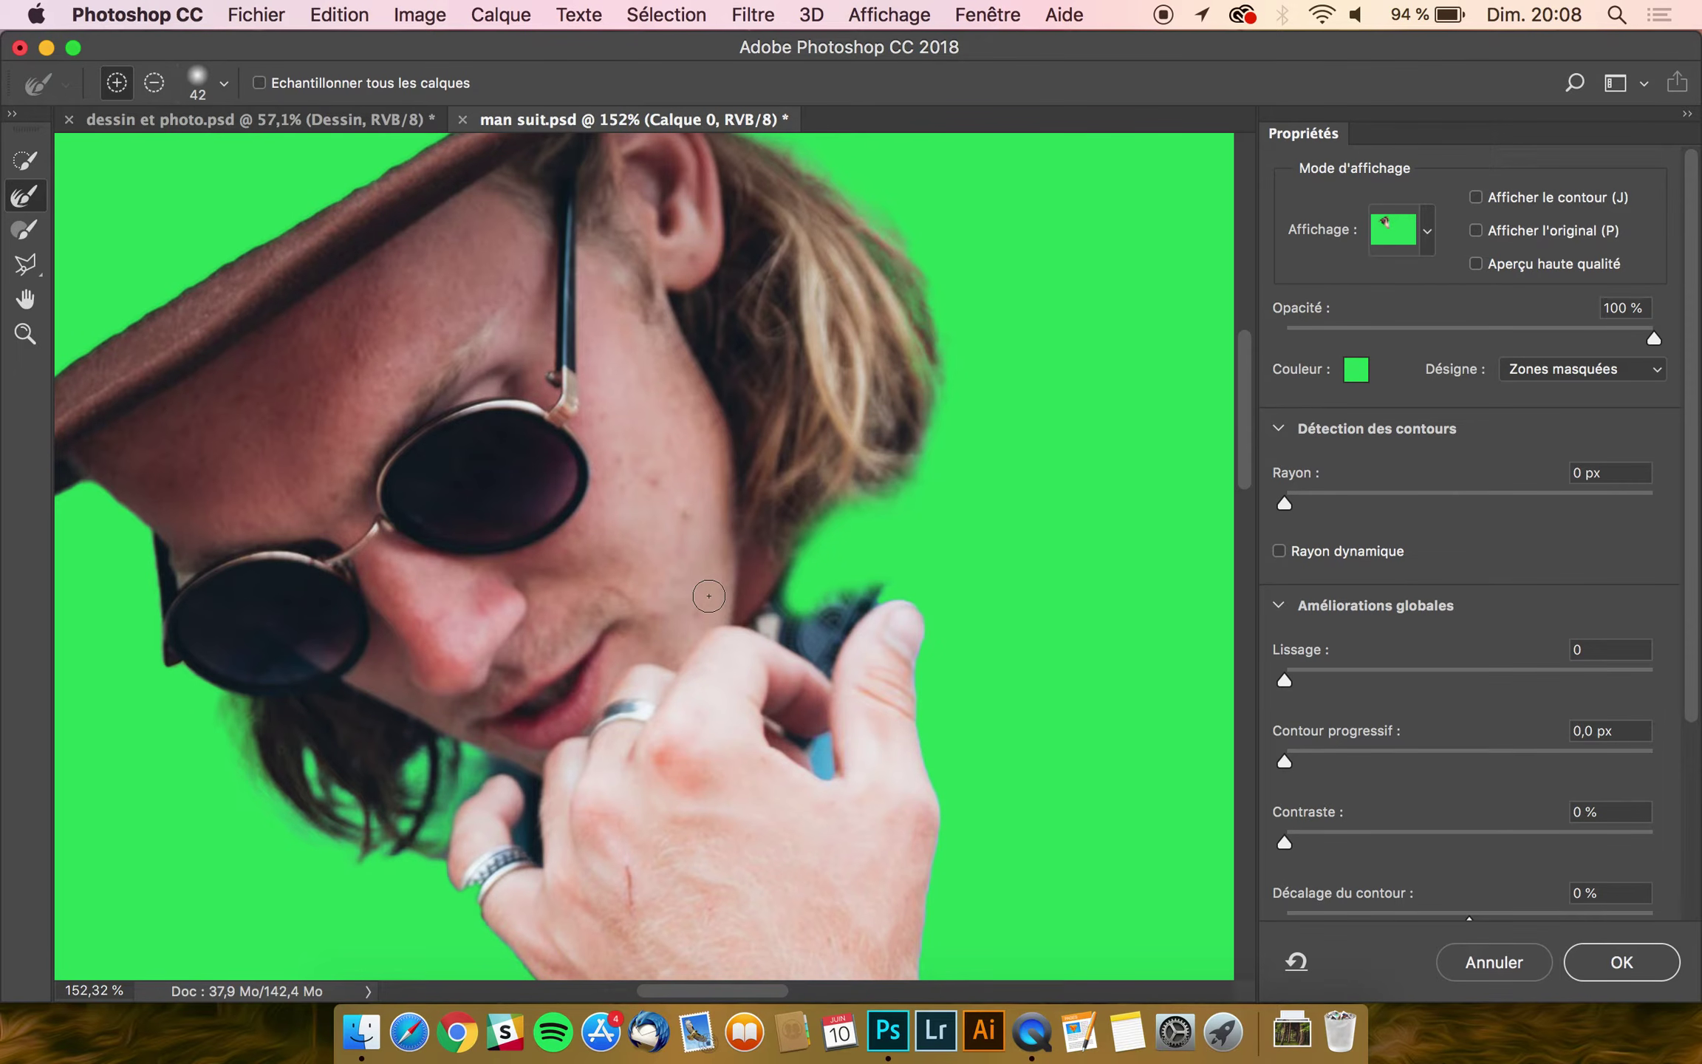
scroll(758, 597, "down", 1)
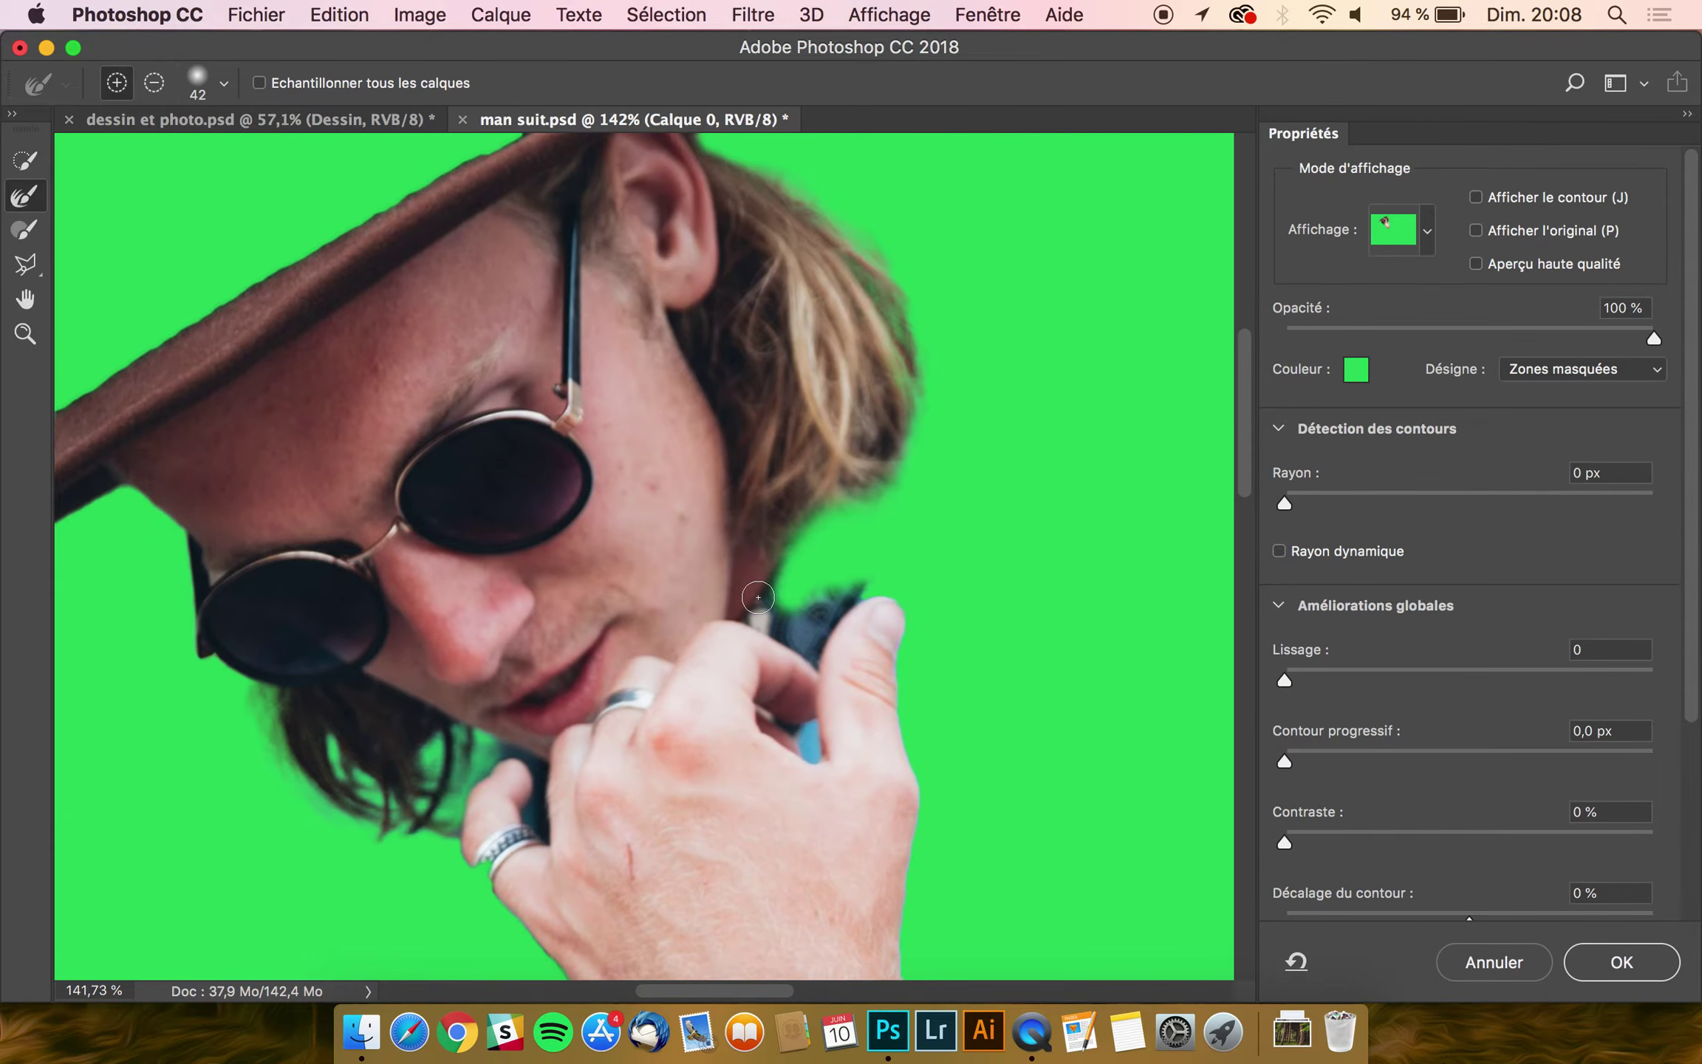
scroll(758, 597, "down", 2)
scroll(757, 597, "left", 2)
scroll(1533, 851, "down", 5)
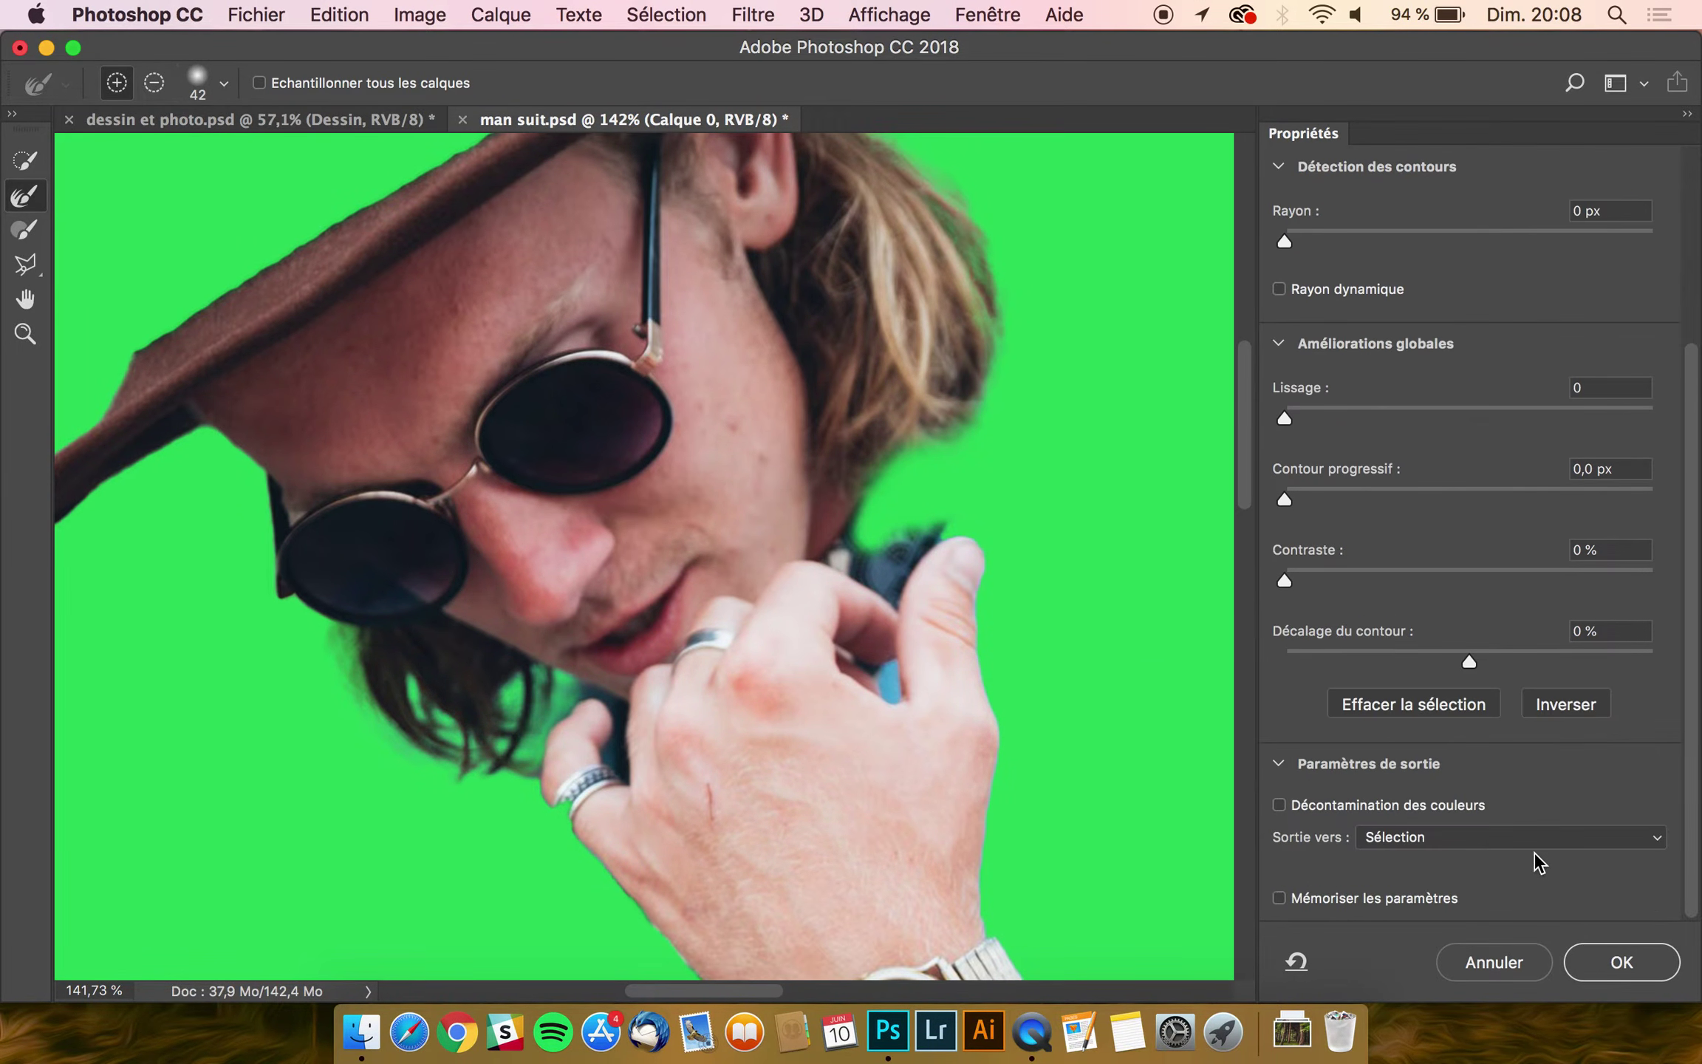
left_click(1508, 835)
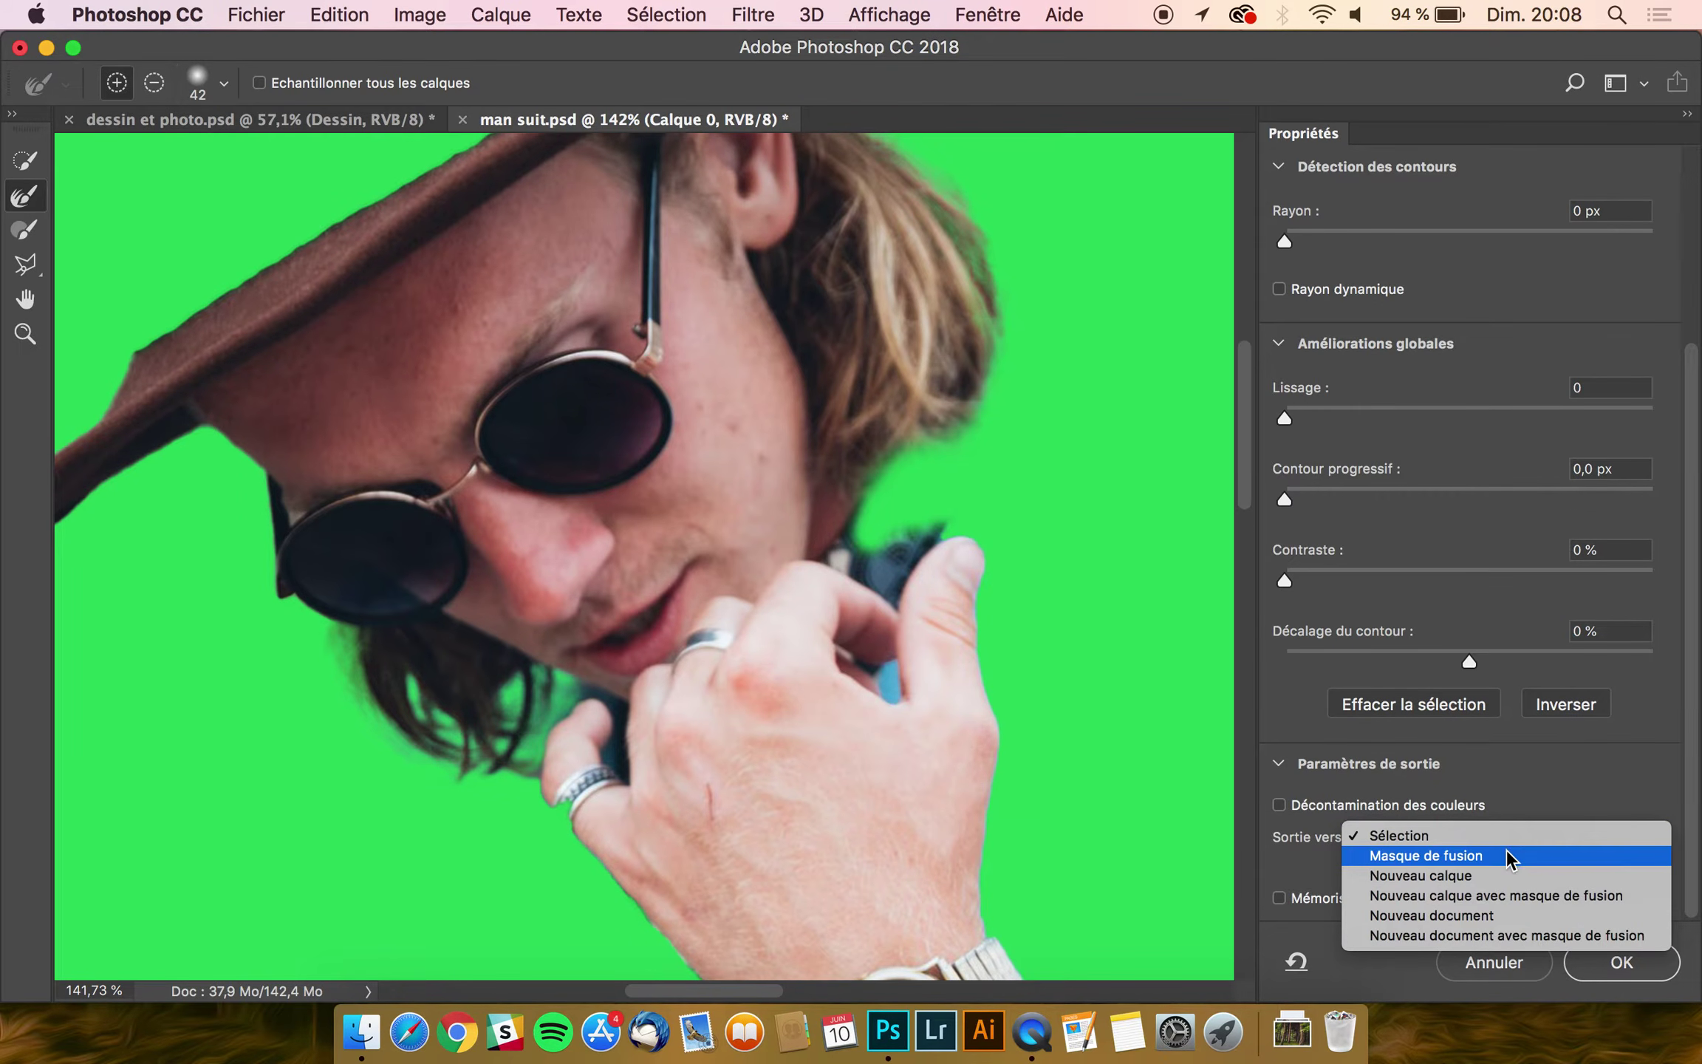
left_click(1506, 853)
left_click(1605, 960)
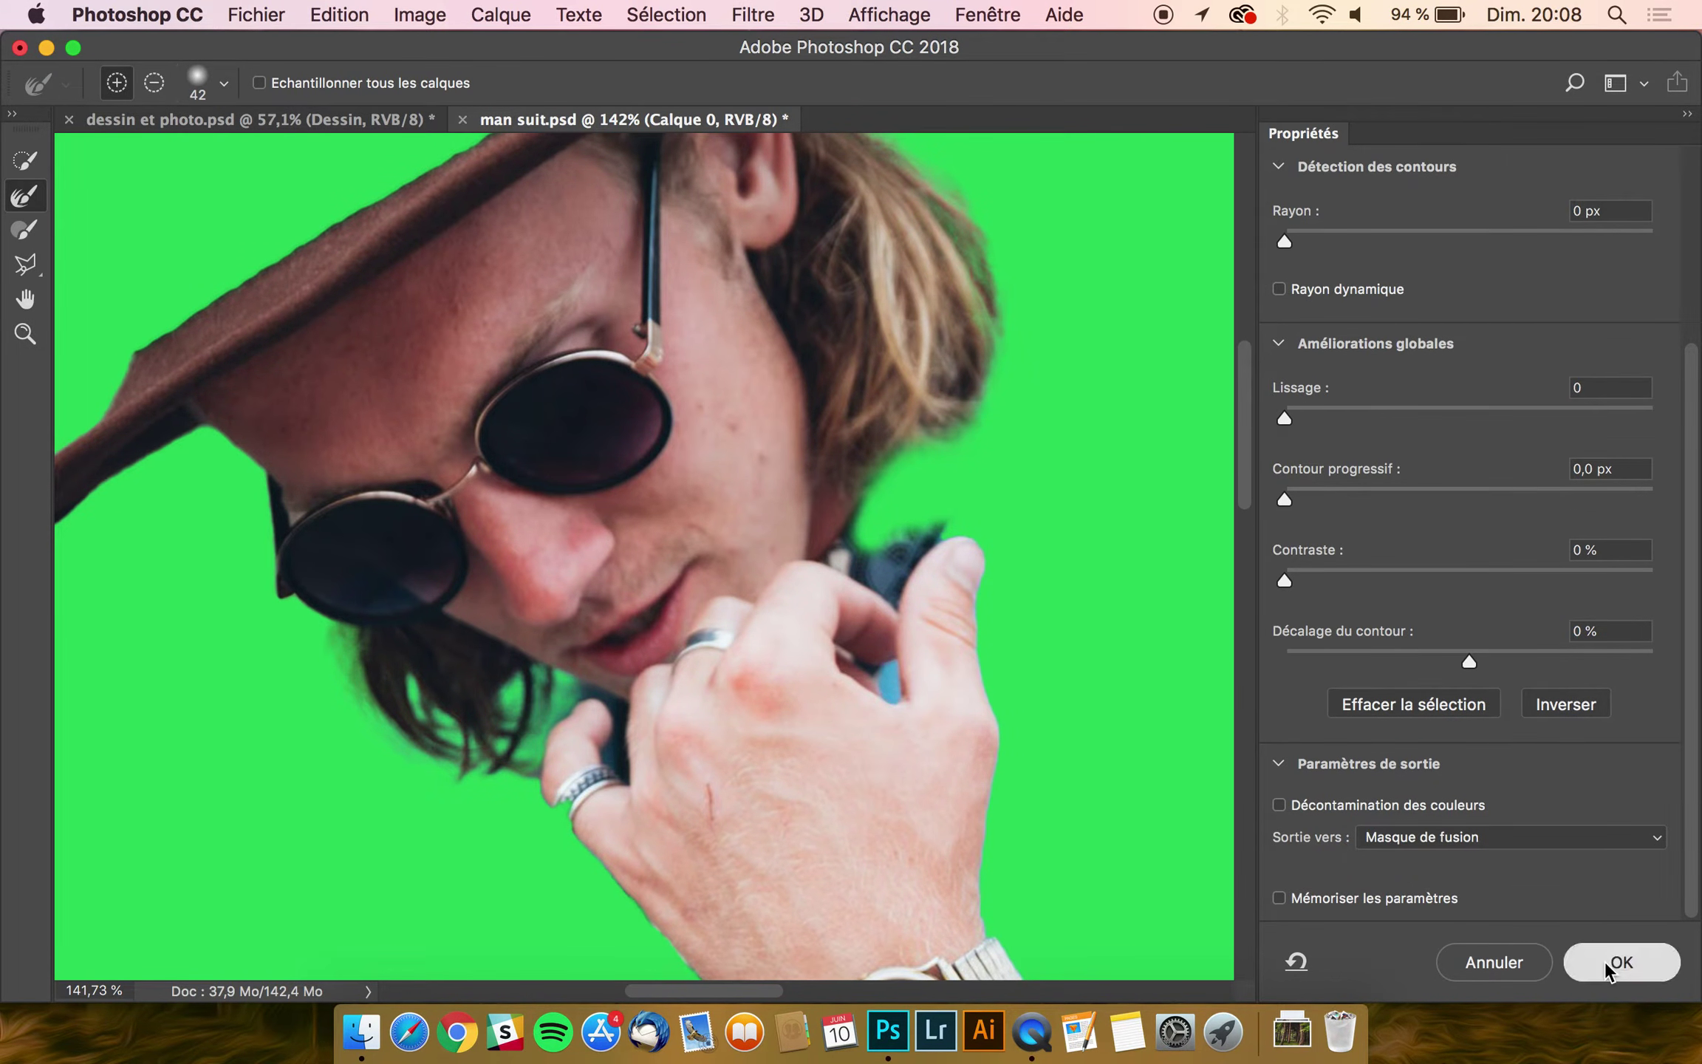
Step: Show the Dessin layer over the masked photo and examine how the drawing fits the cut-out
key("super+minus")
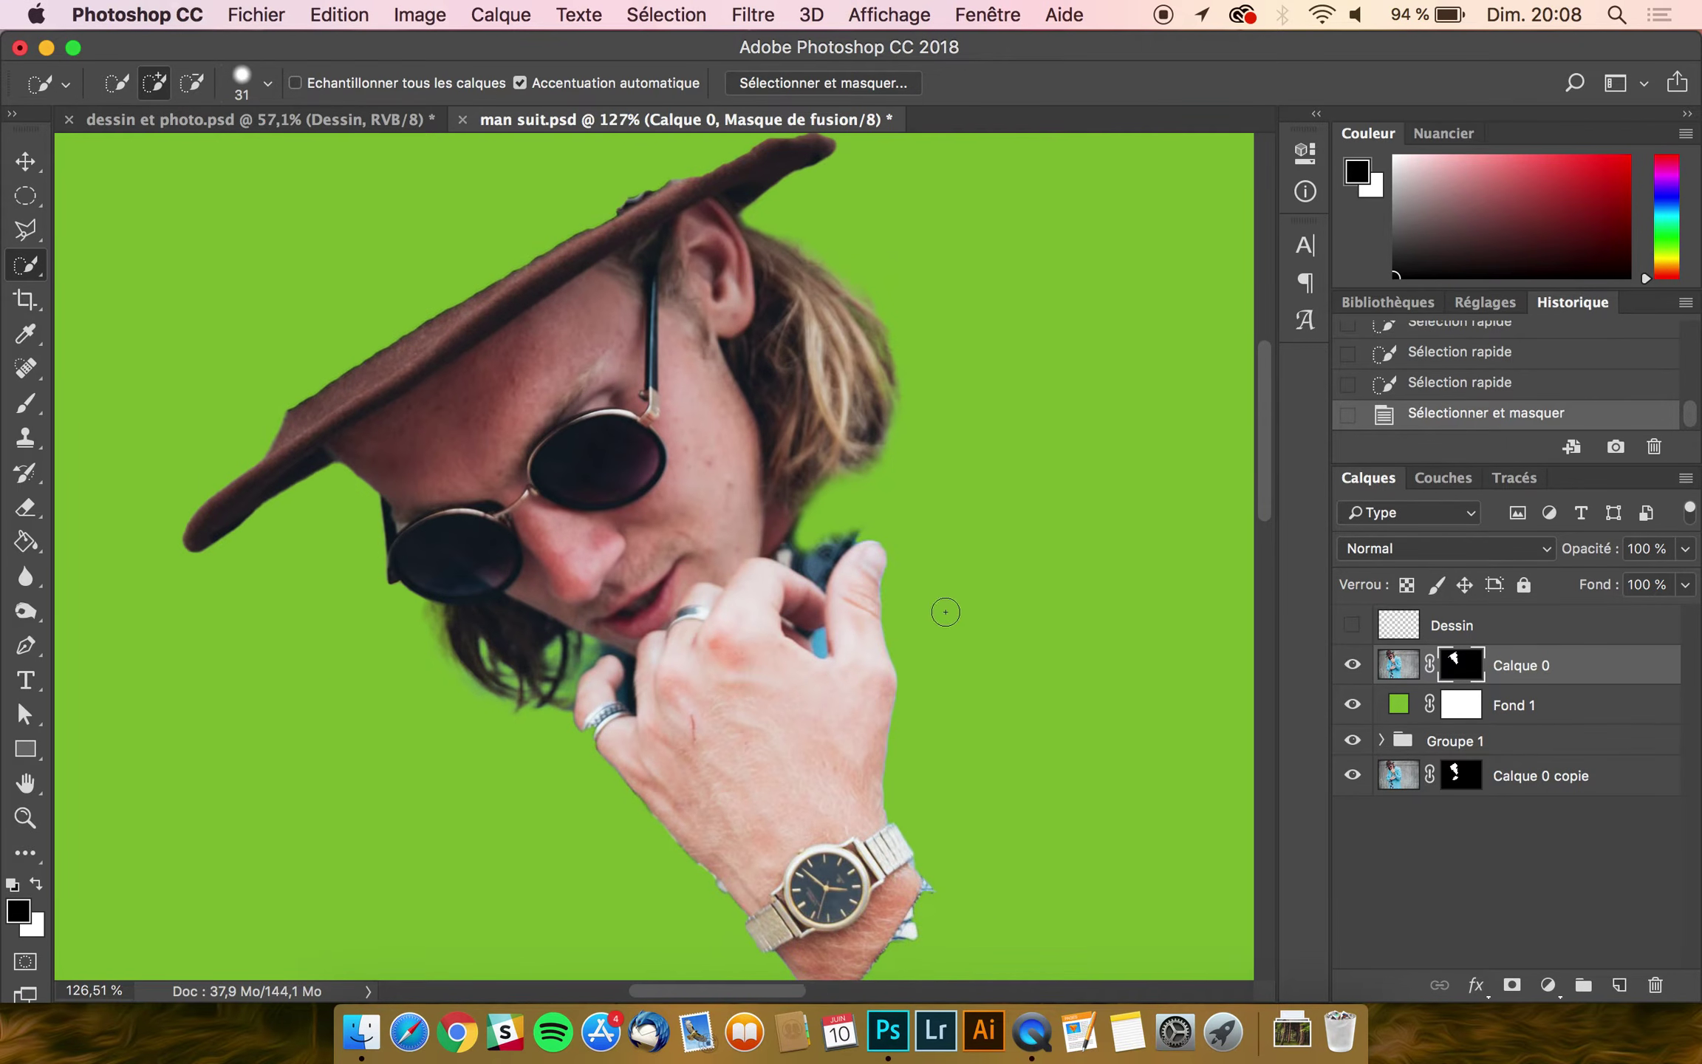
left_click(1352, 624)
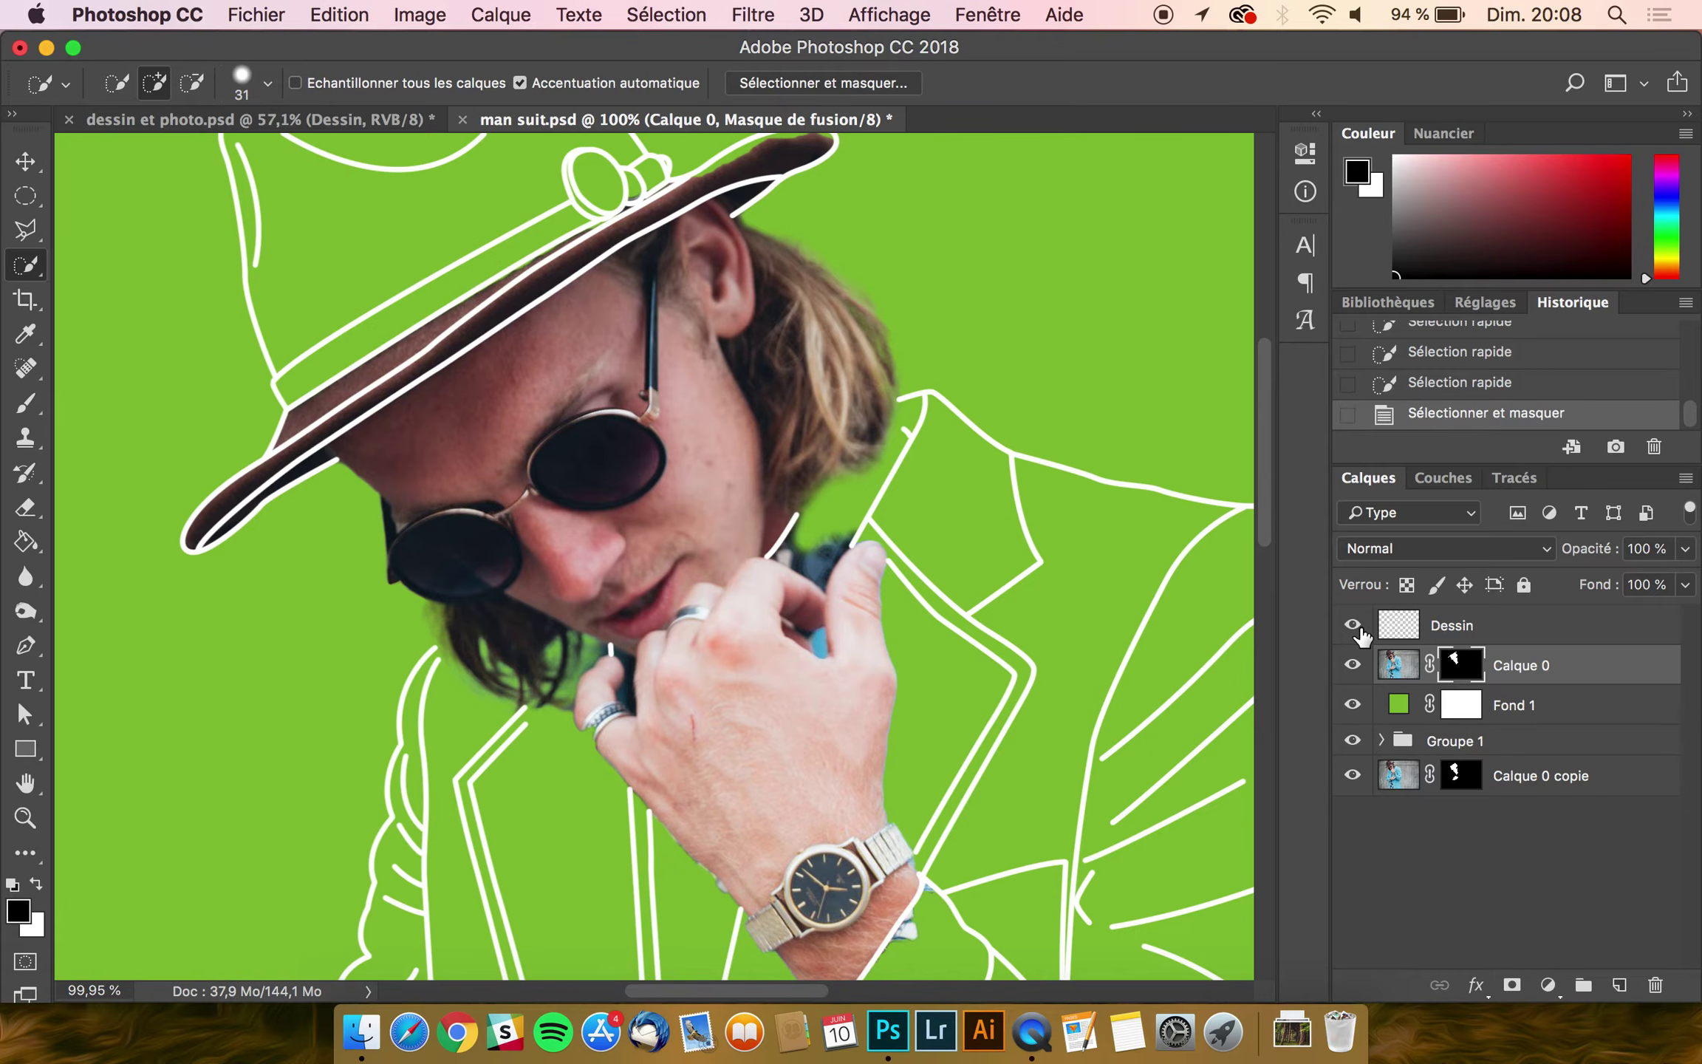
scroll(661, 766, "down", 3)
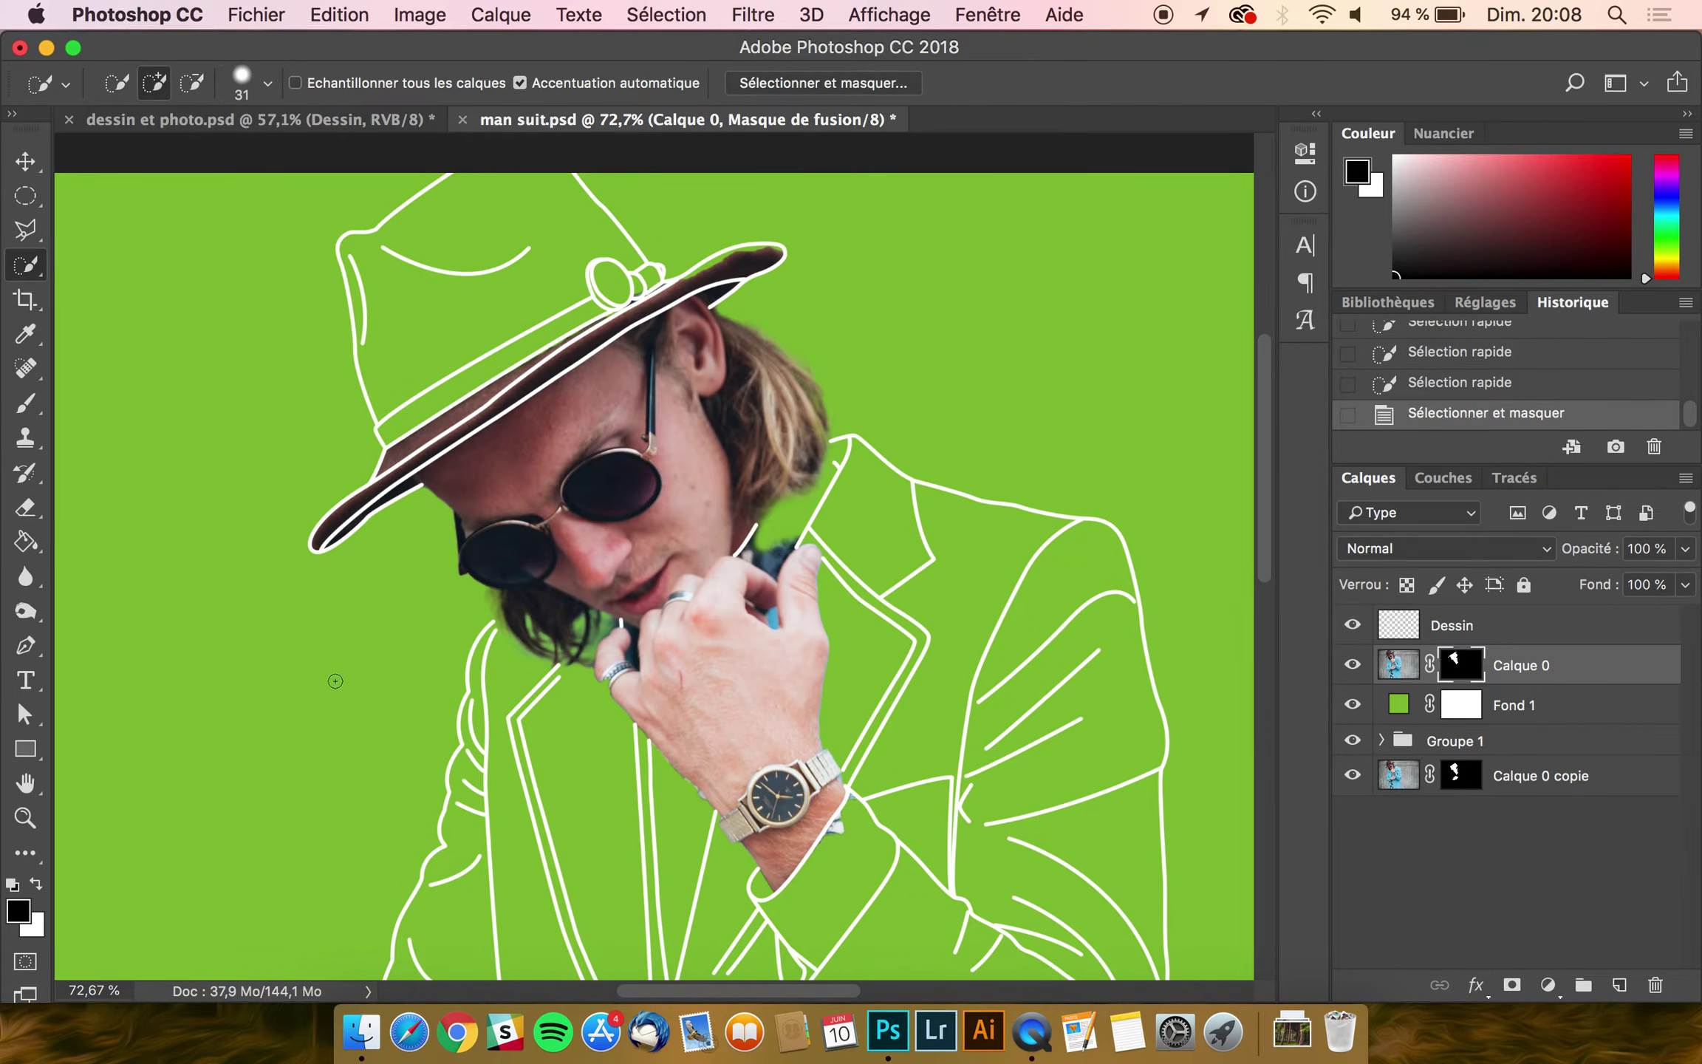
scroll(335, 680, "down", 5)
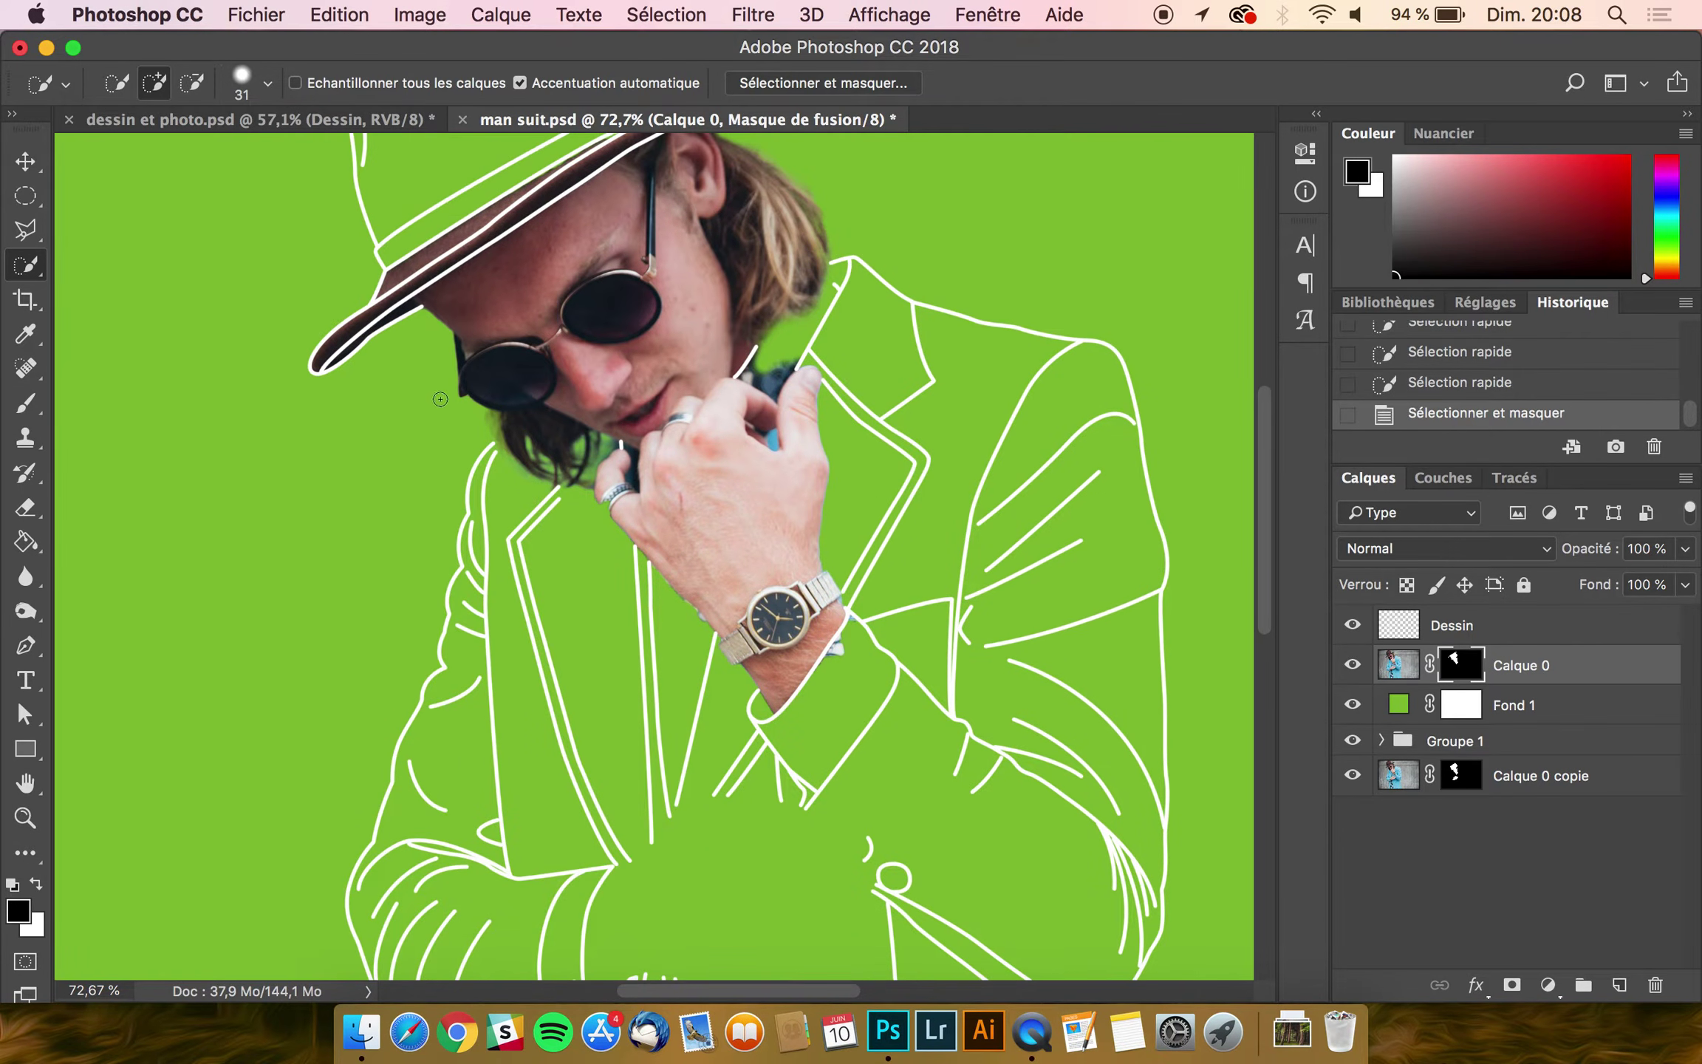
scroll(519, 349, "up", 2)
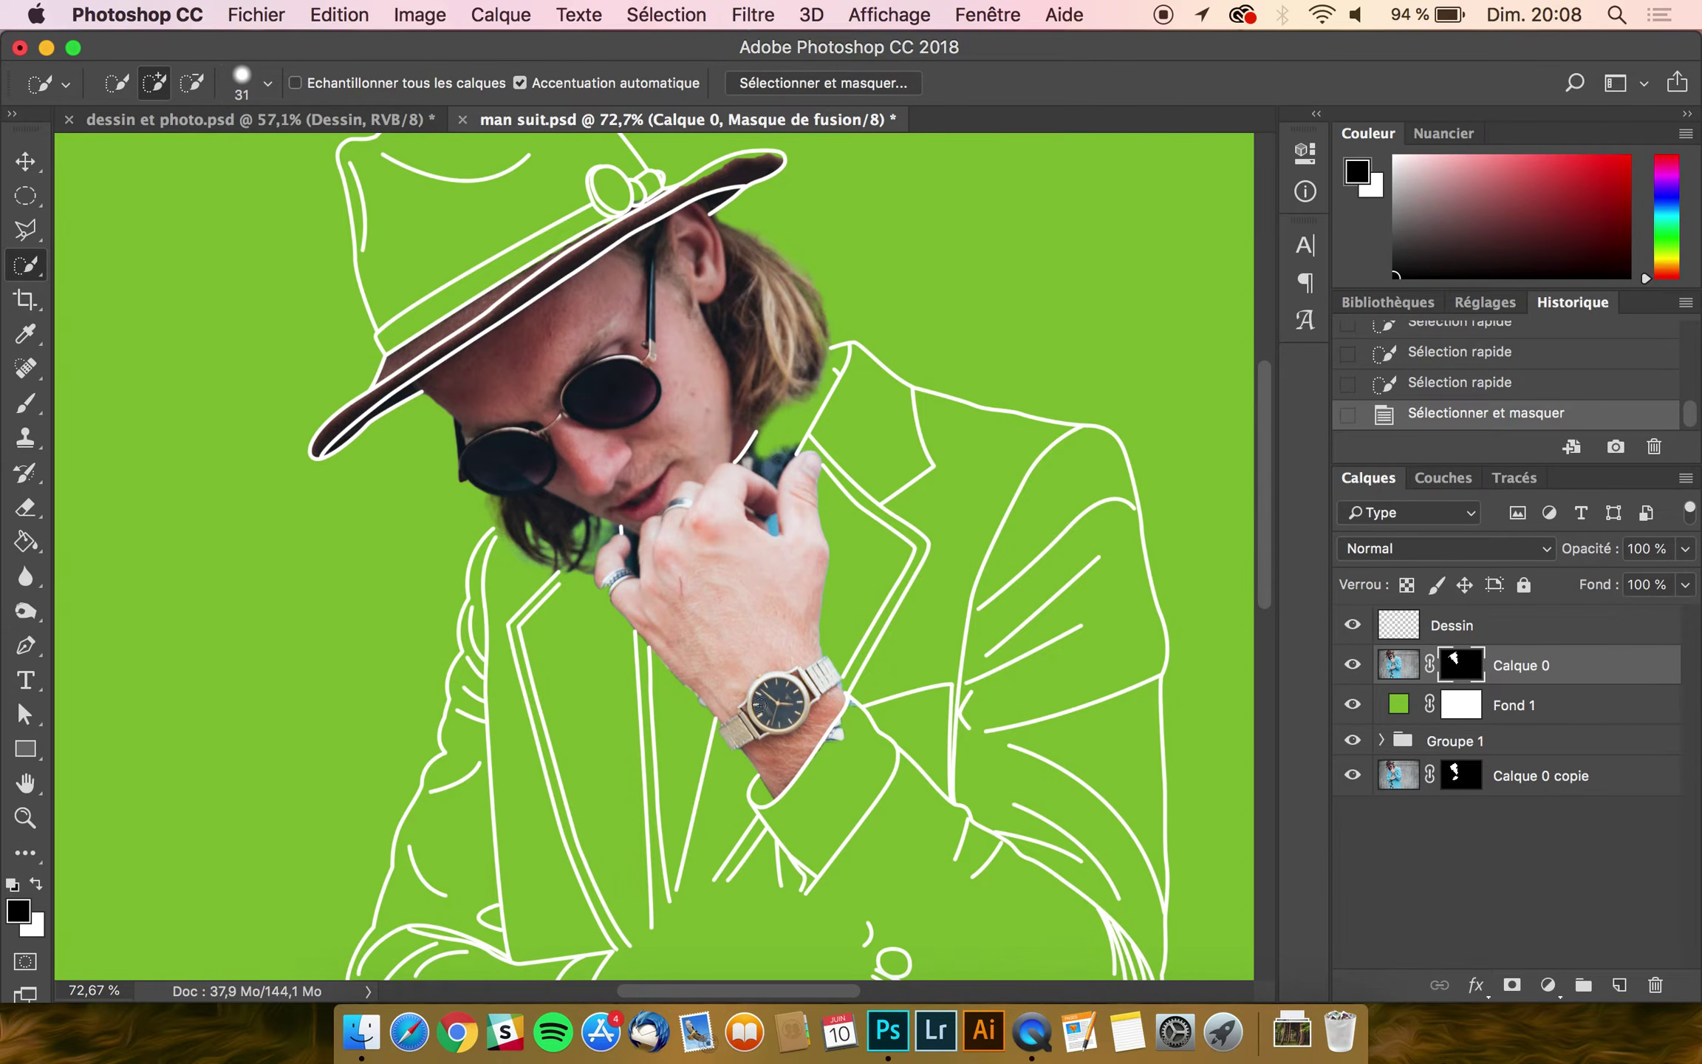
scroll(725, 713, "down", 1)
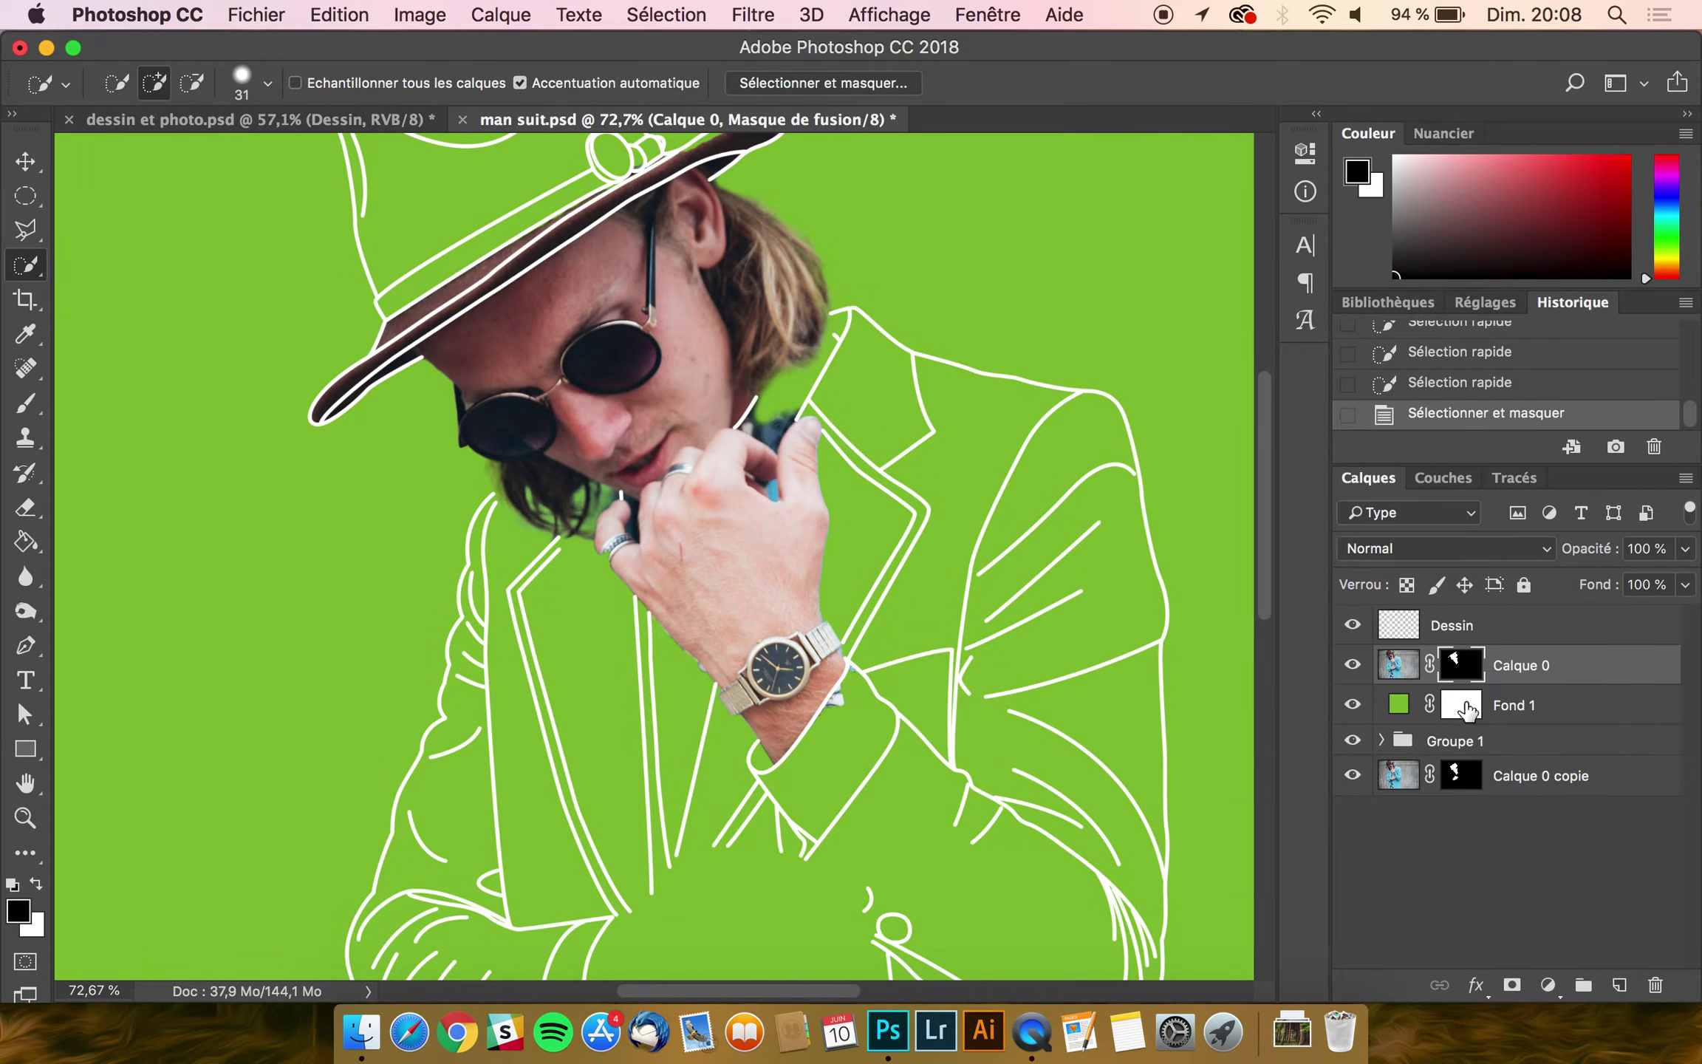
left_click(1399, 706)
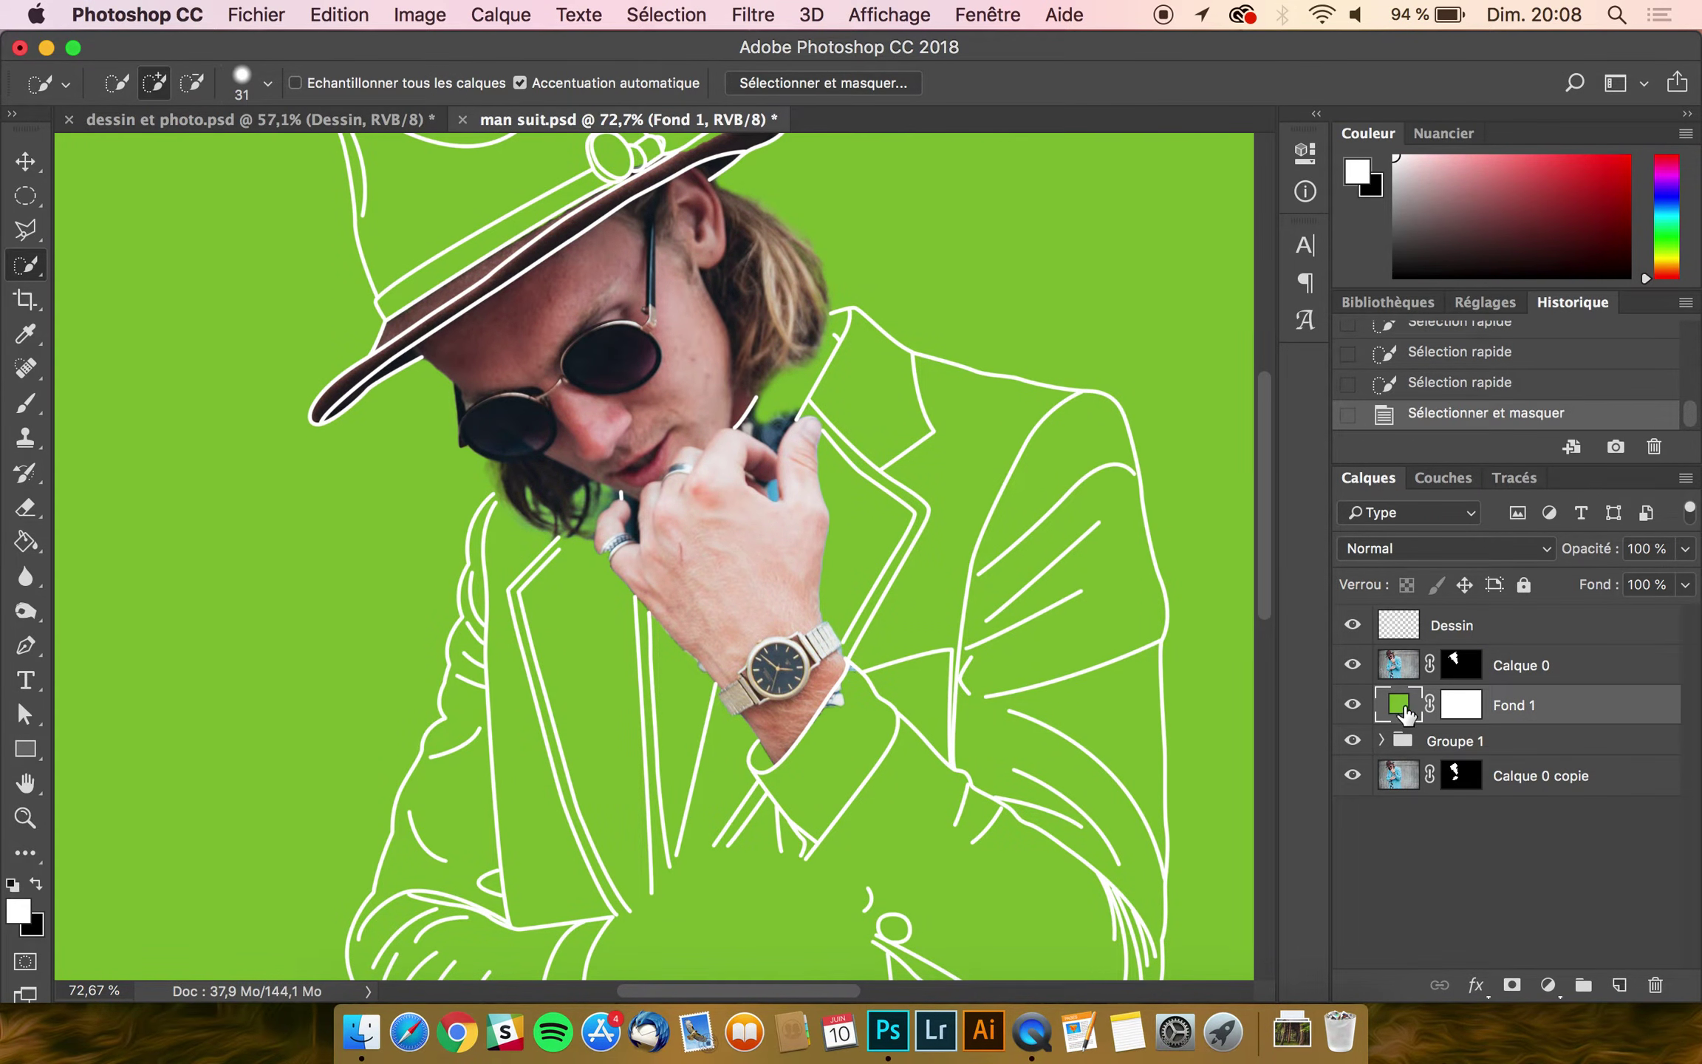
scroll(412, 526, "down", 2)
scroll(474, 499, "down", 2)
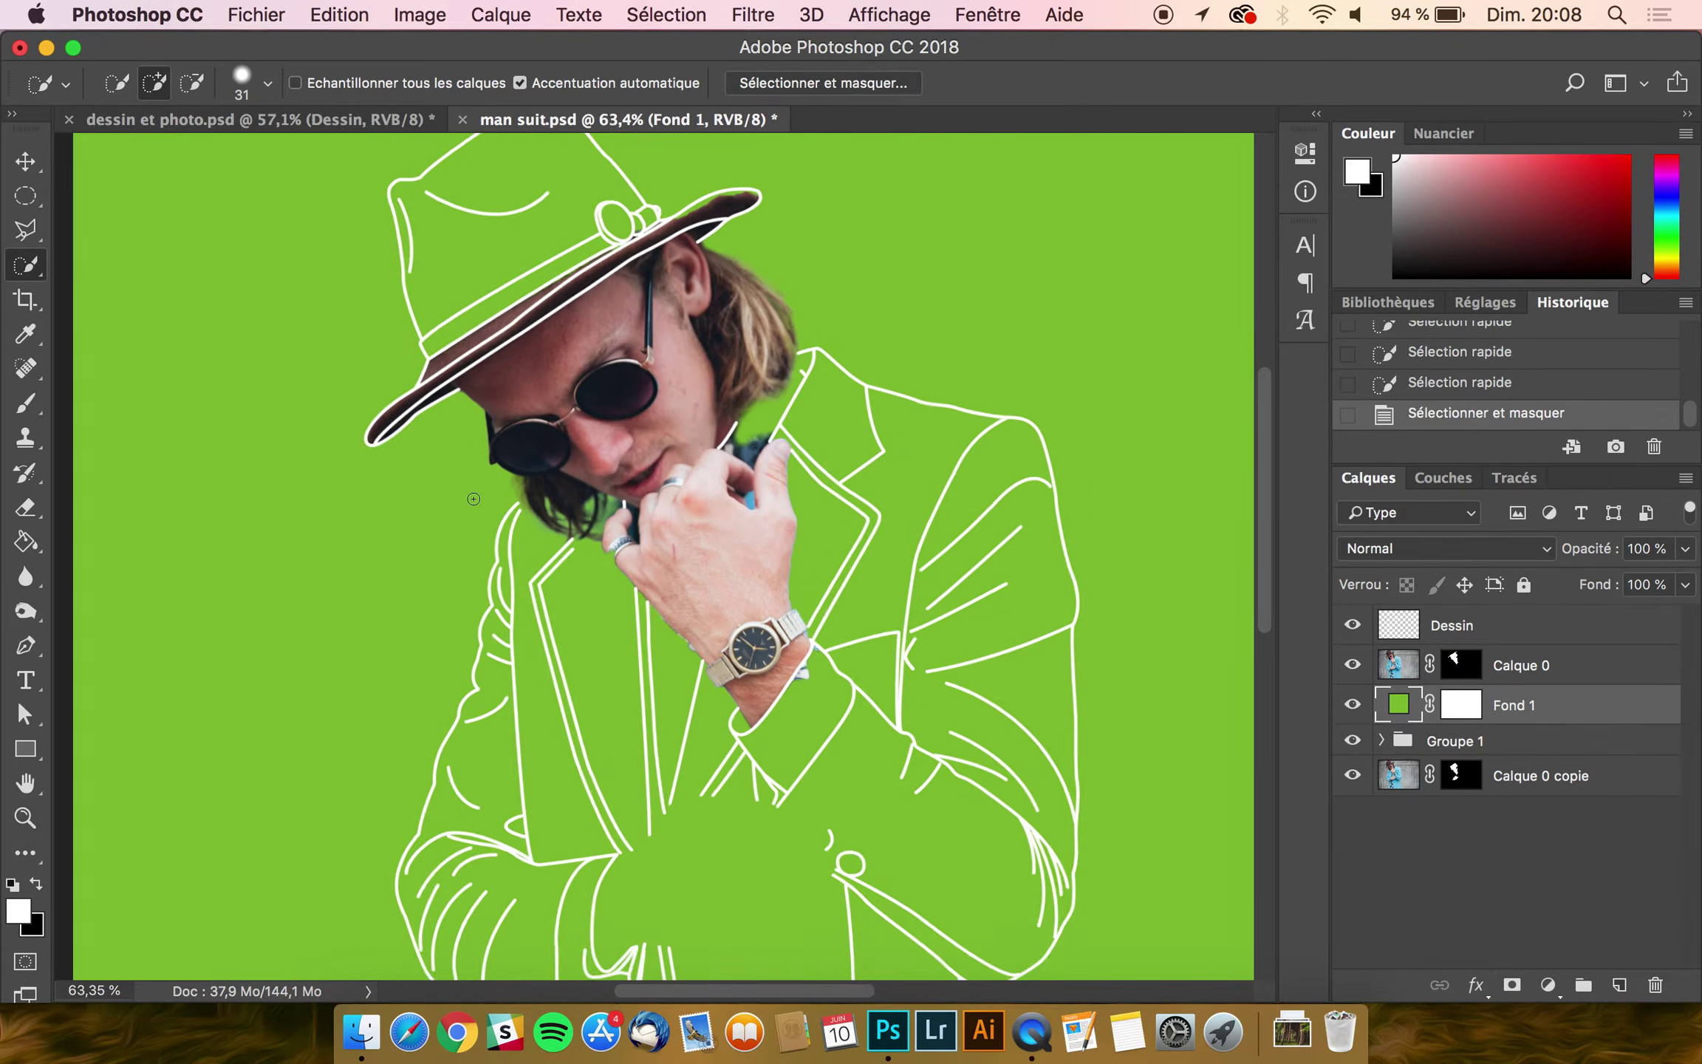
scroll(474, 641, "down", 1)
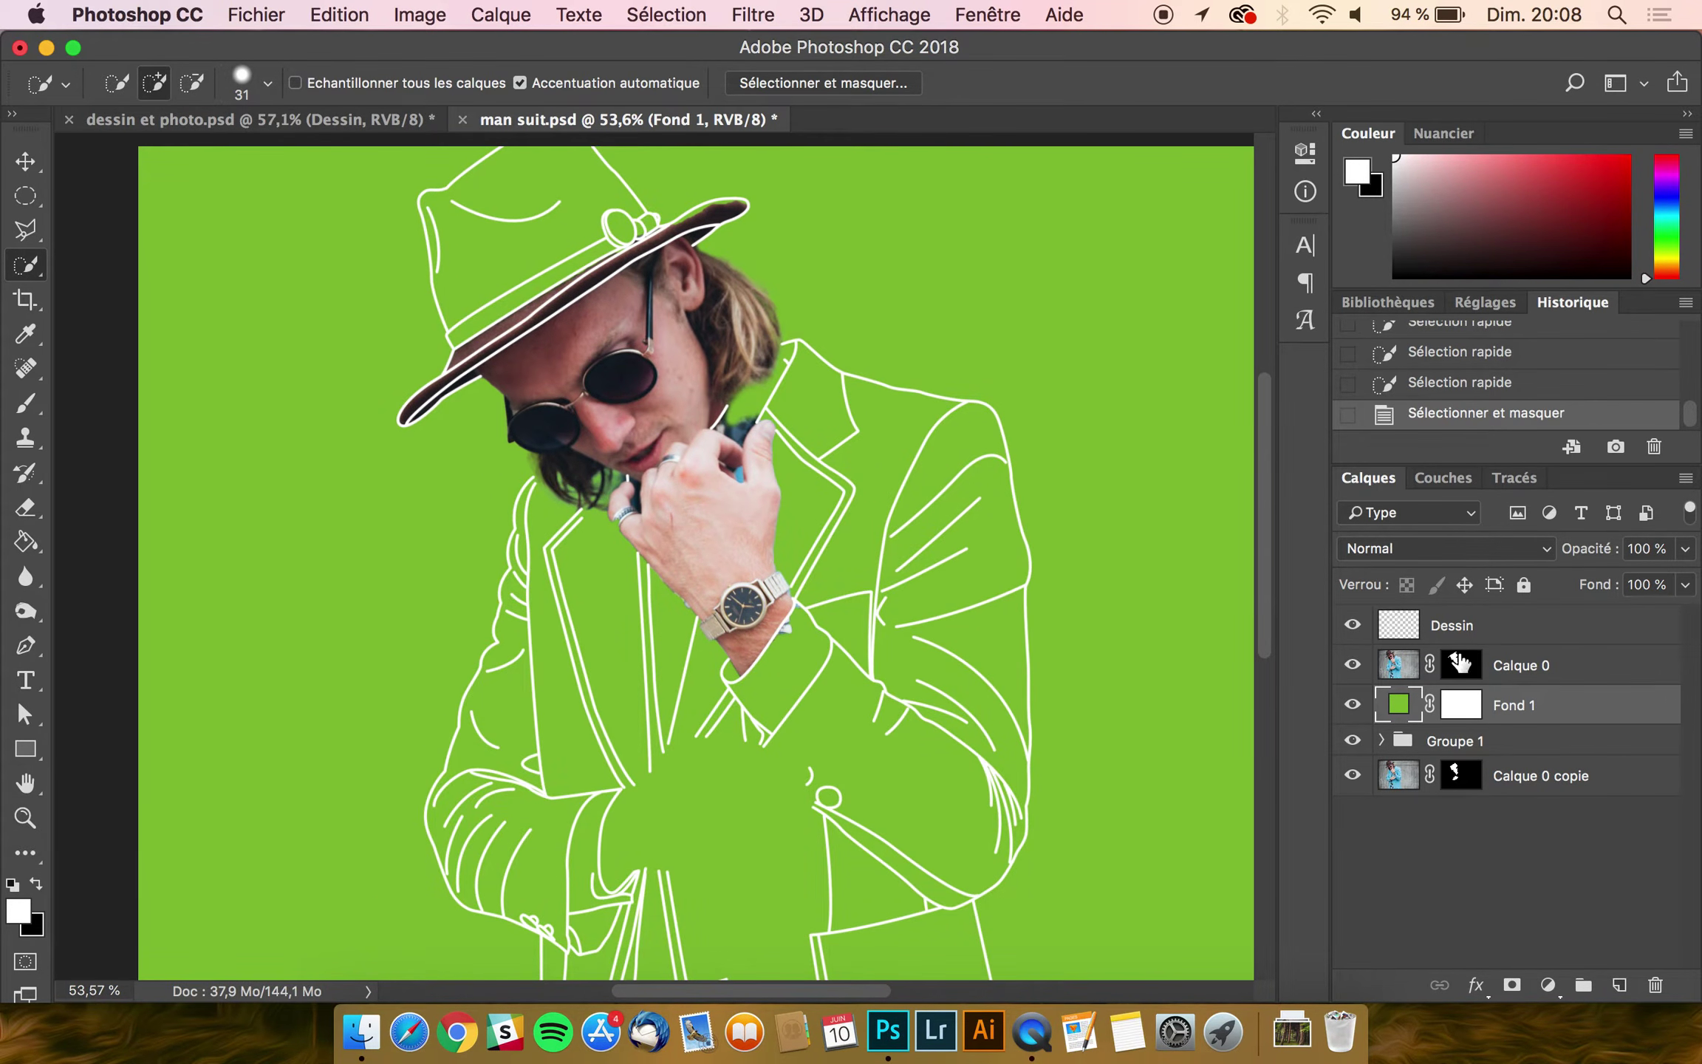
Step: Paint white on the Calque 0 layer mask with the hard round Brush to reveal the lower hand at the jacket front
left_click(1461, 665)
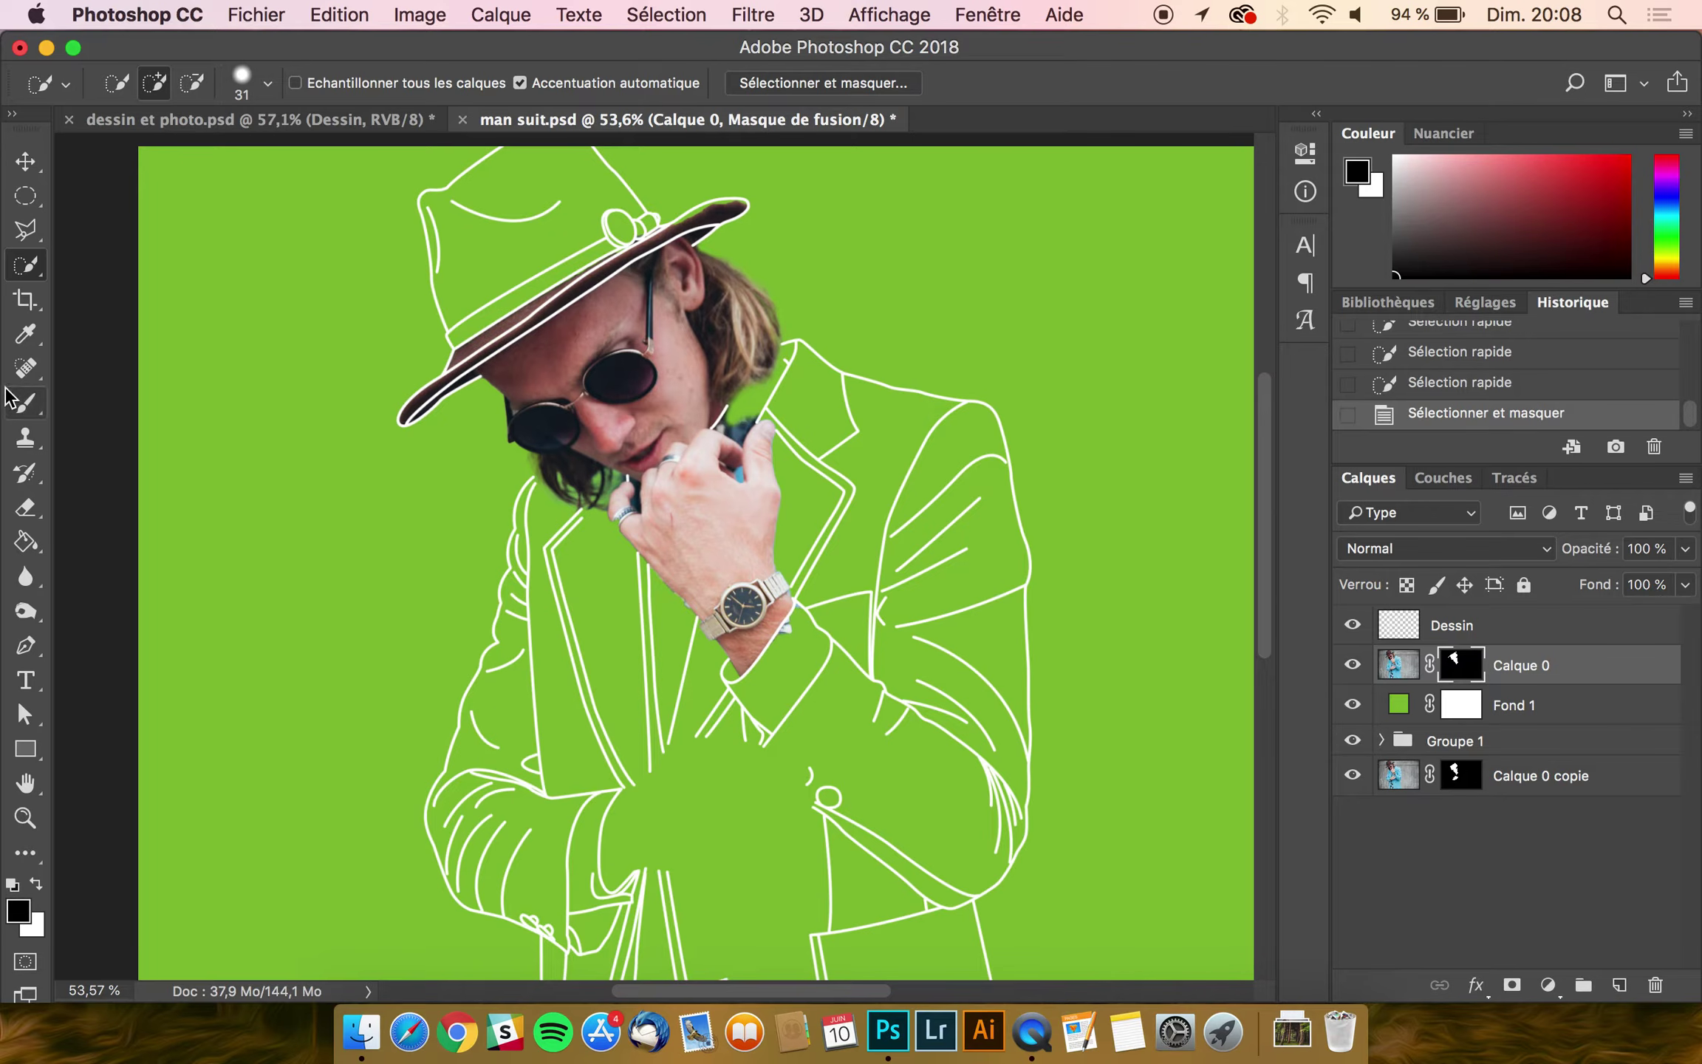
left_click(24, 406)
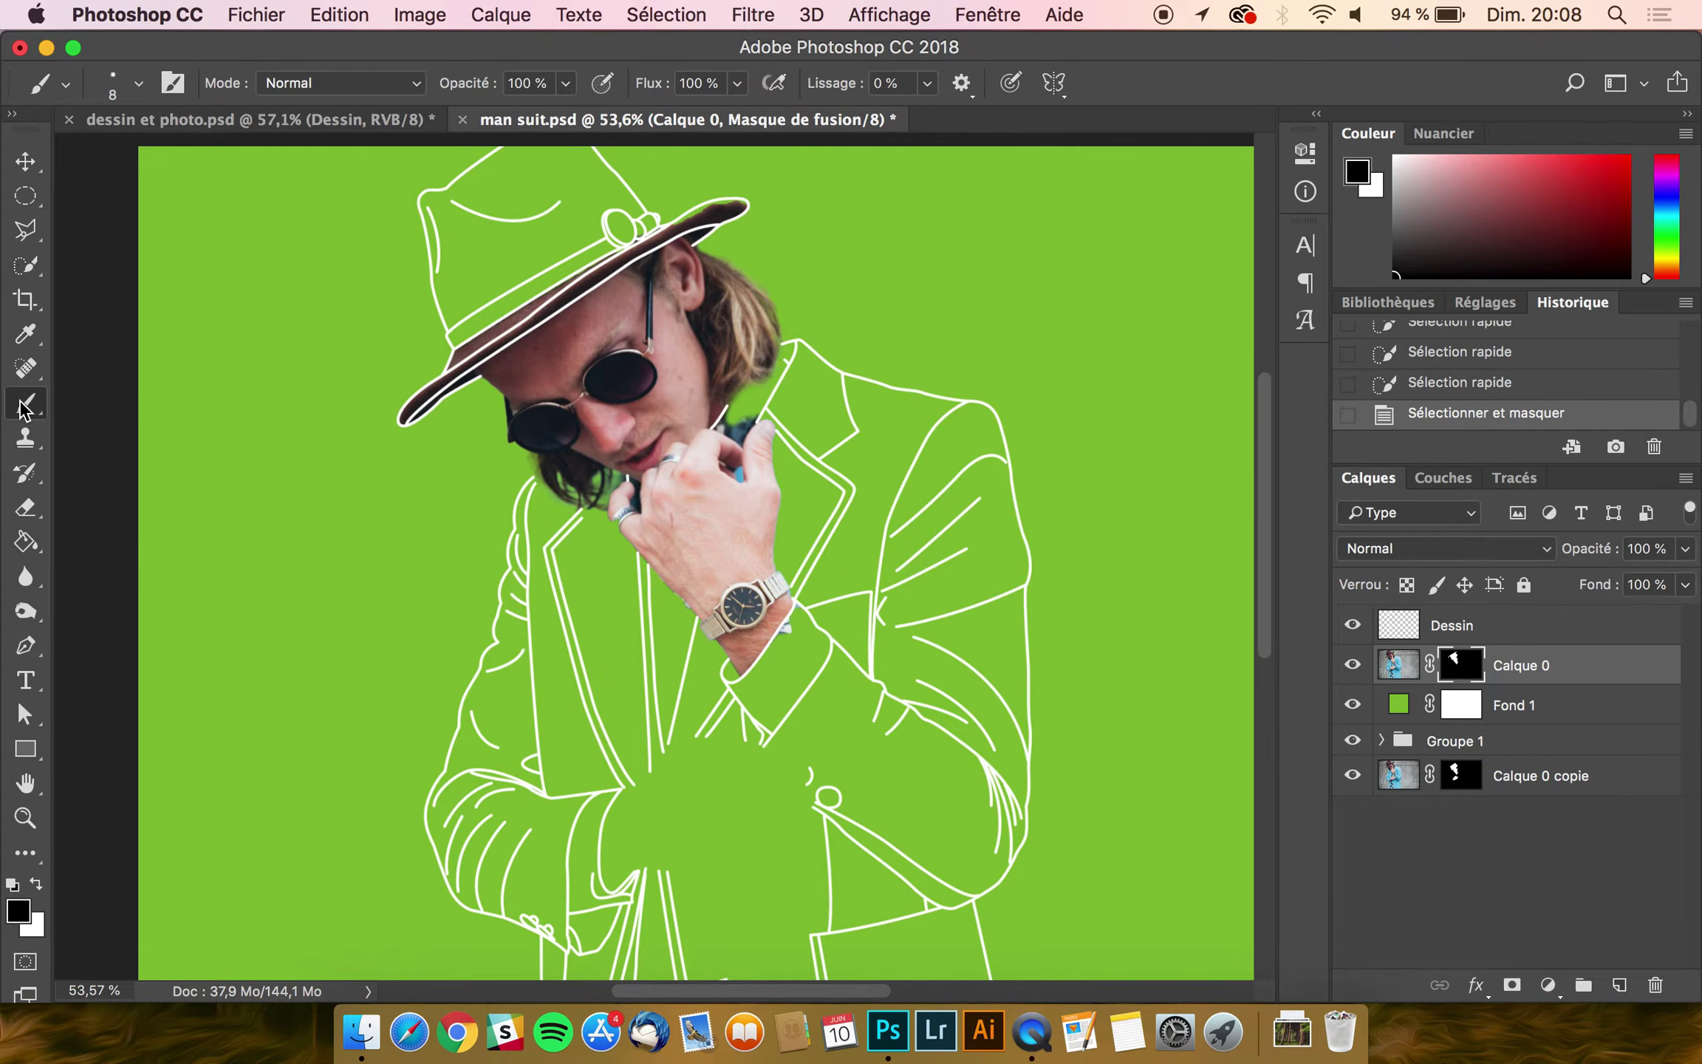
left_click(137, 82)
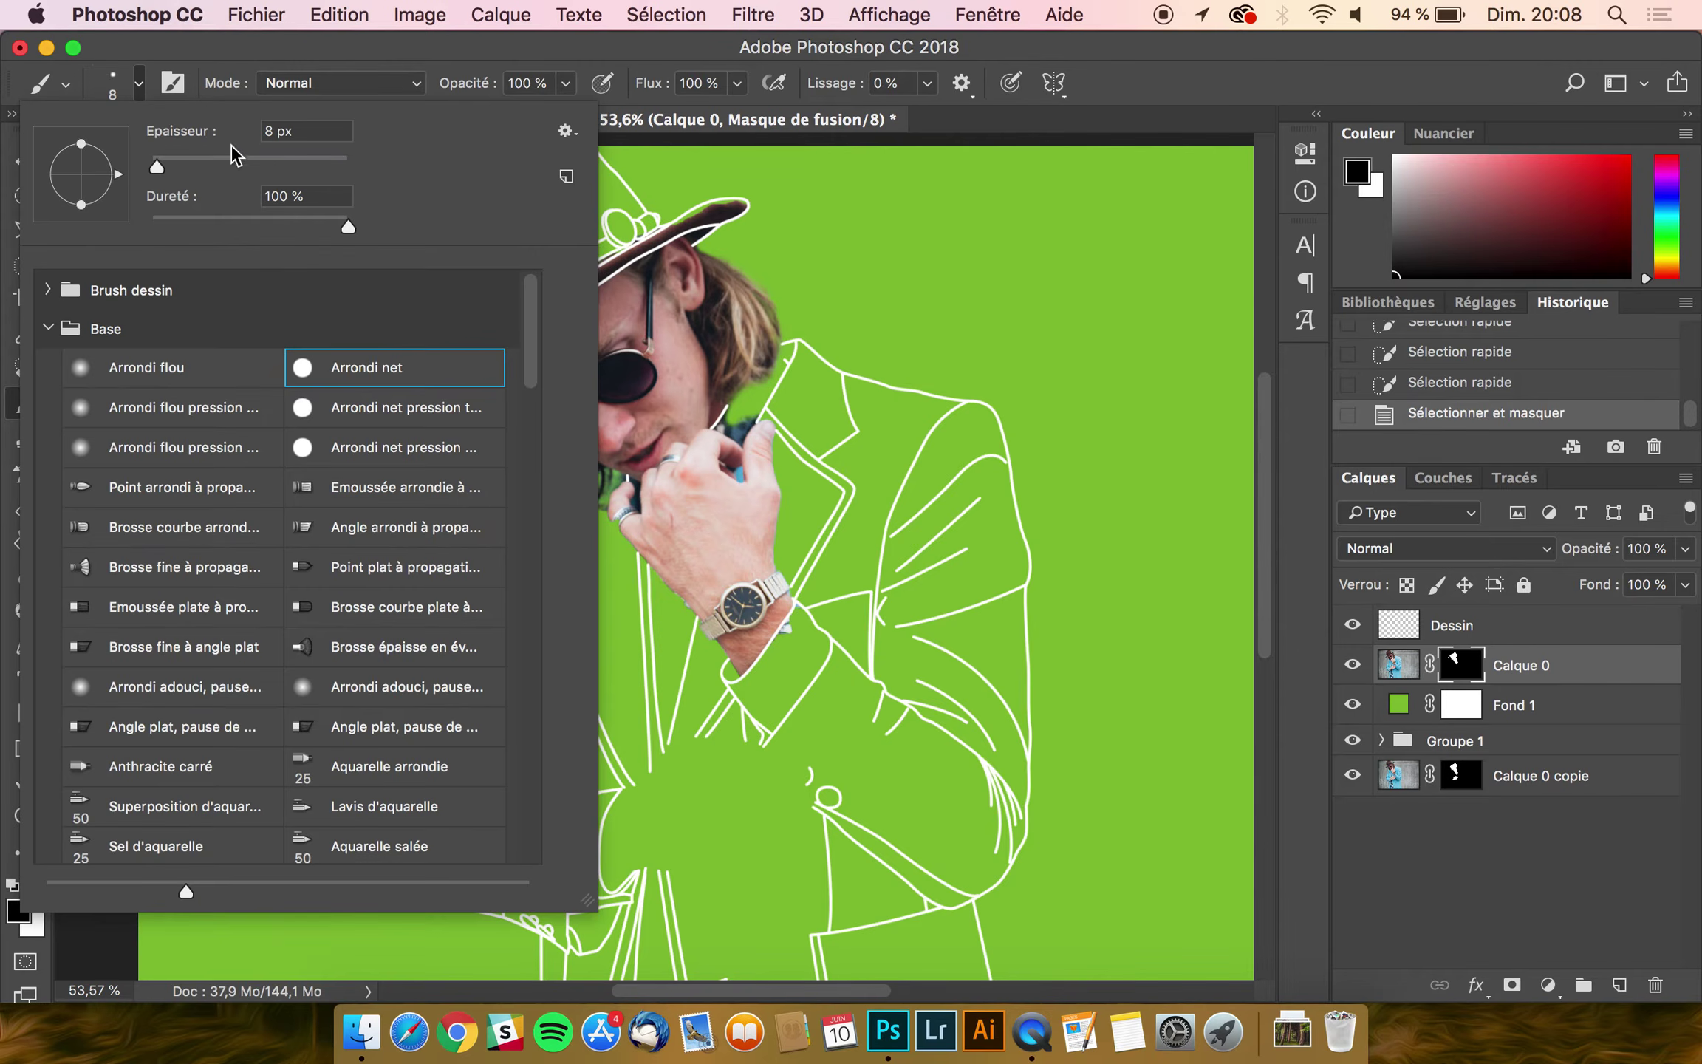
left_click(255, 165)
key("Return")
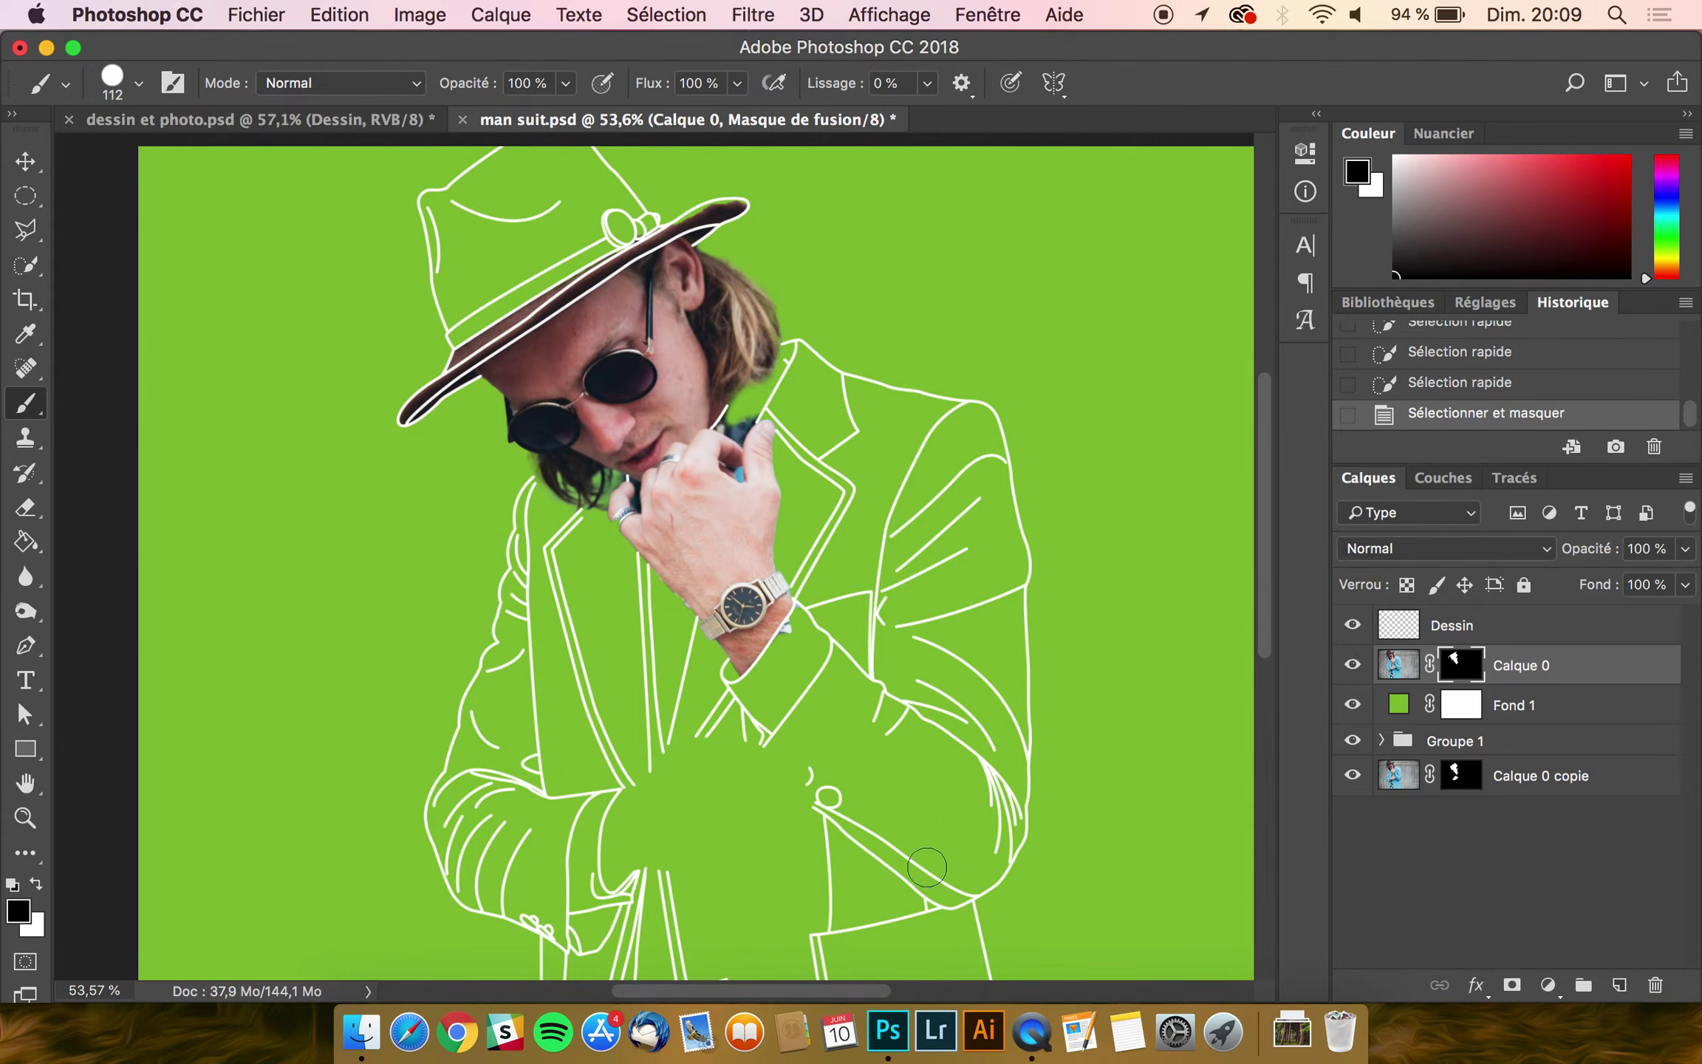
left_click(37, 883)
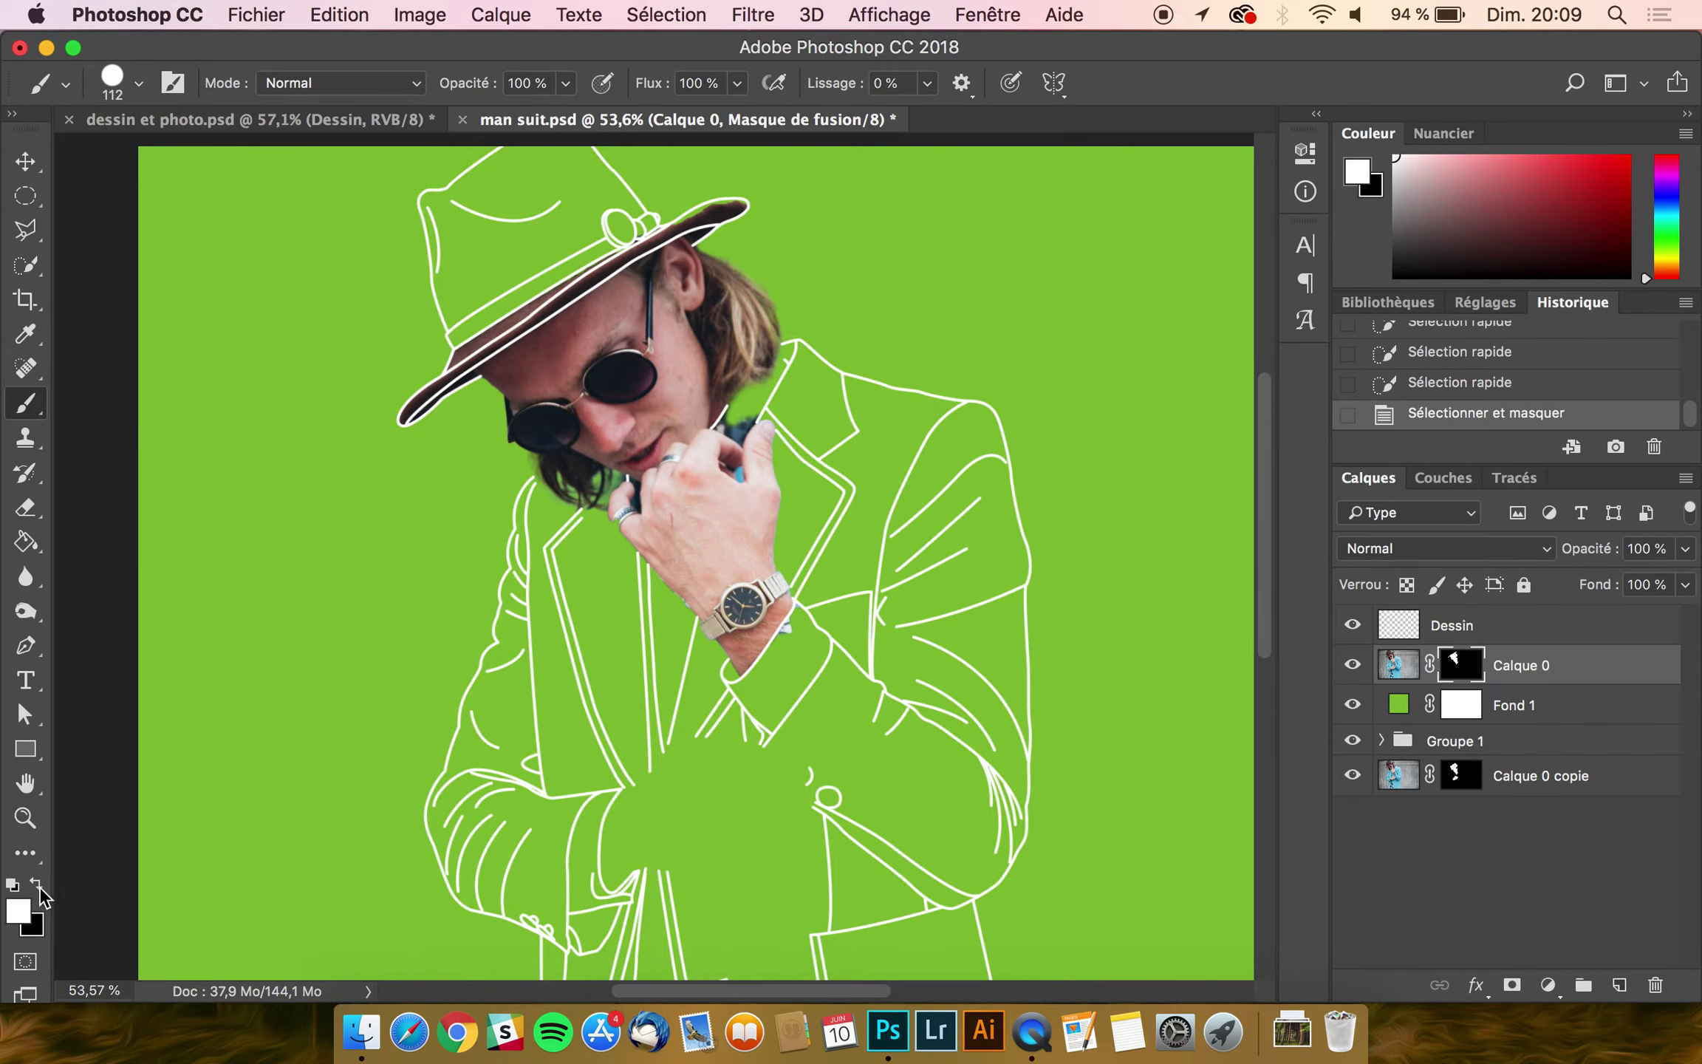
mouse_move(673, 808)
left_mouse_down()
mouse_move(803, 790)
mouse_move(708, 799)
mouse_move(772, 814)
mouse_move(674, 783)
mouse_move(644, 831)
mouse_move(654, 860)
mouse_move(613, 842)
left_mouse_up()
left_click(802, 789)
Step: Restore the missing part of the little-finger ring by painting white on the Calque 0 mask with a 22 px hard brush
scroll(752, 820, "up", 5)
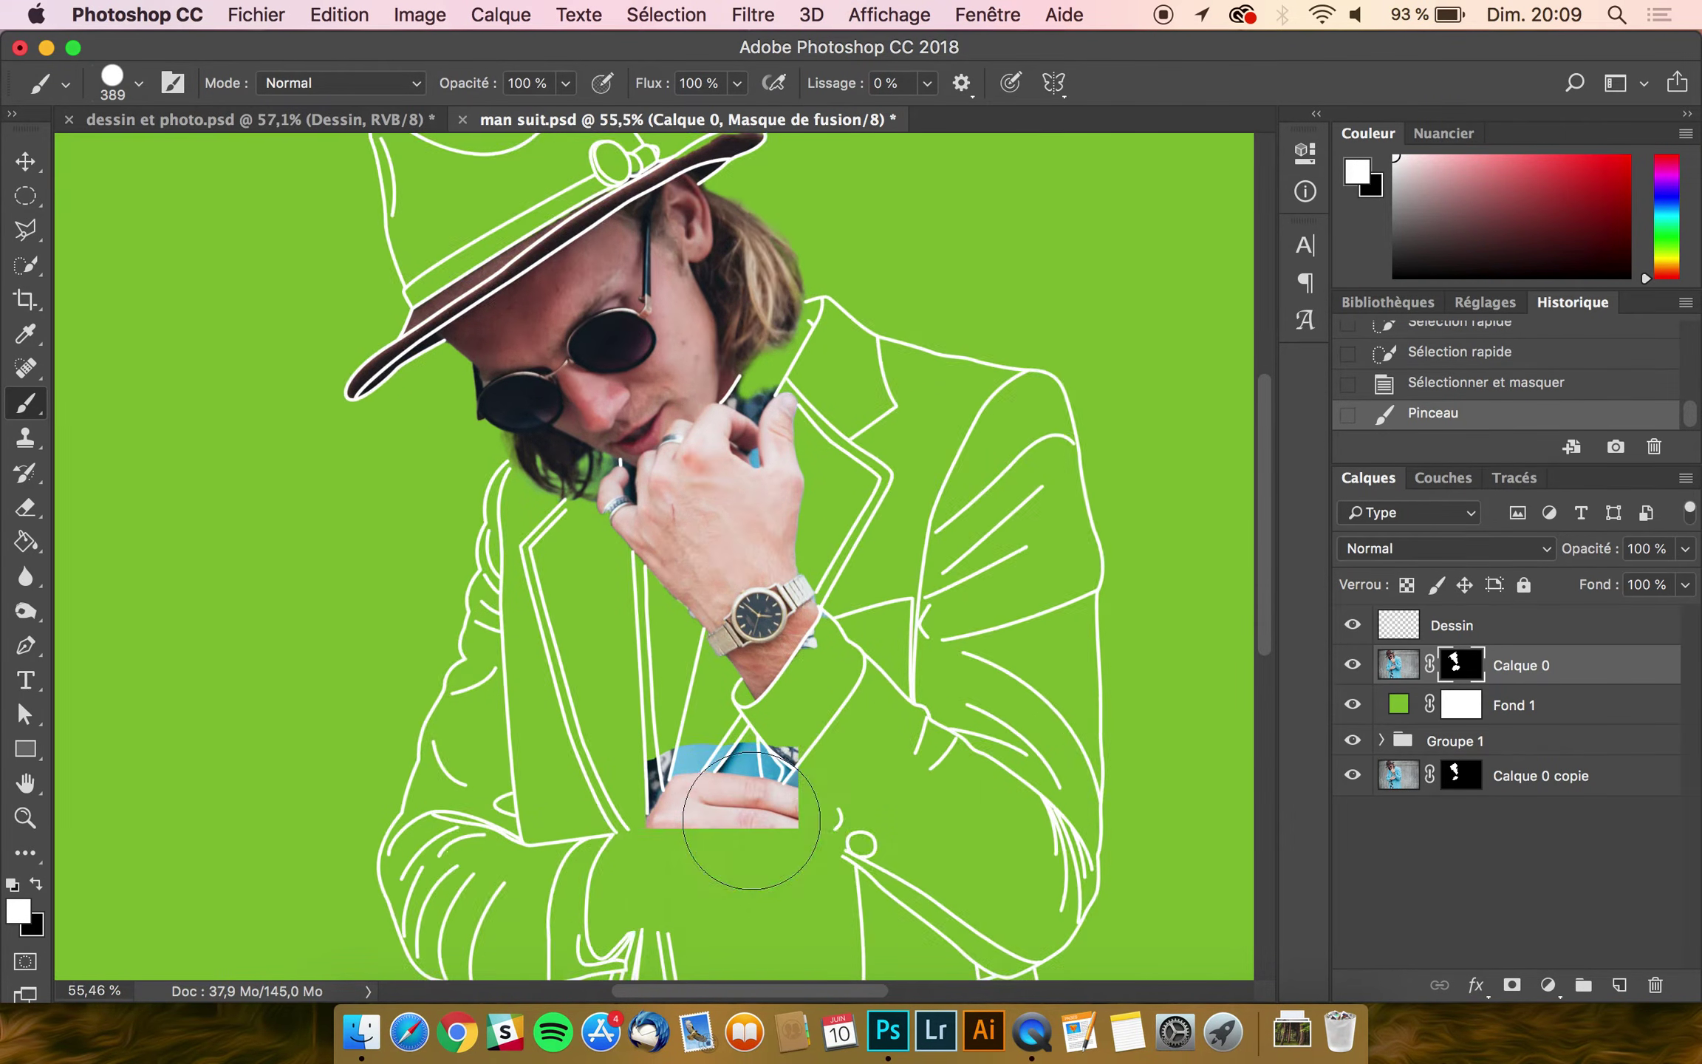
scroll(752, 820, "up", 5)
scroll(751, 819, "up", 10)
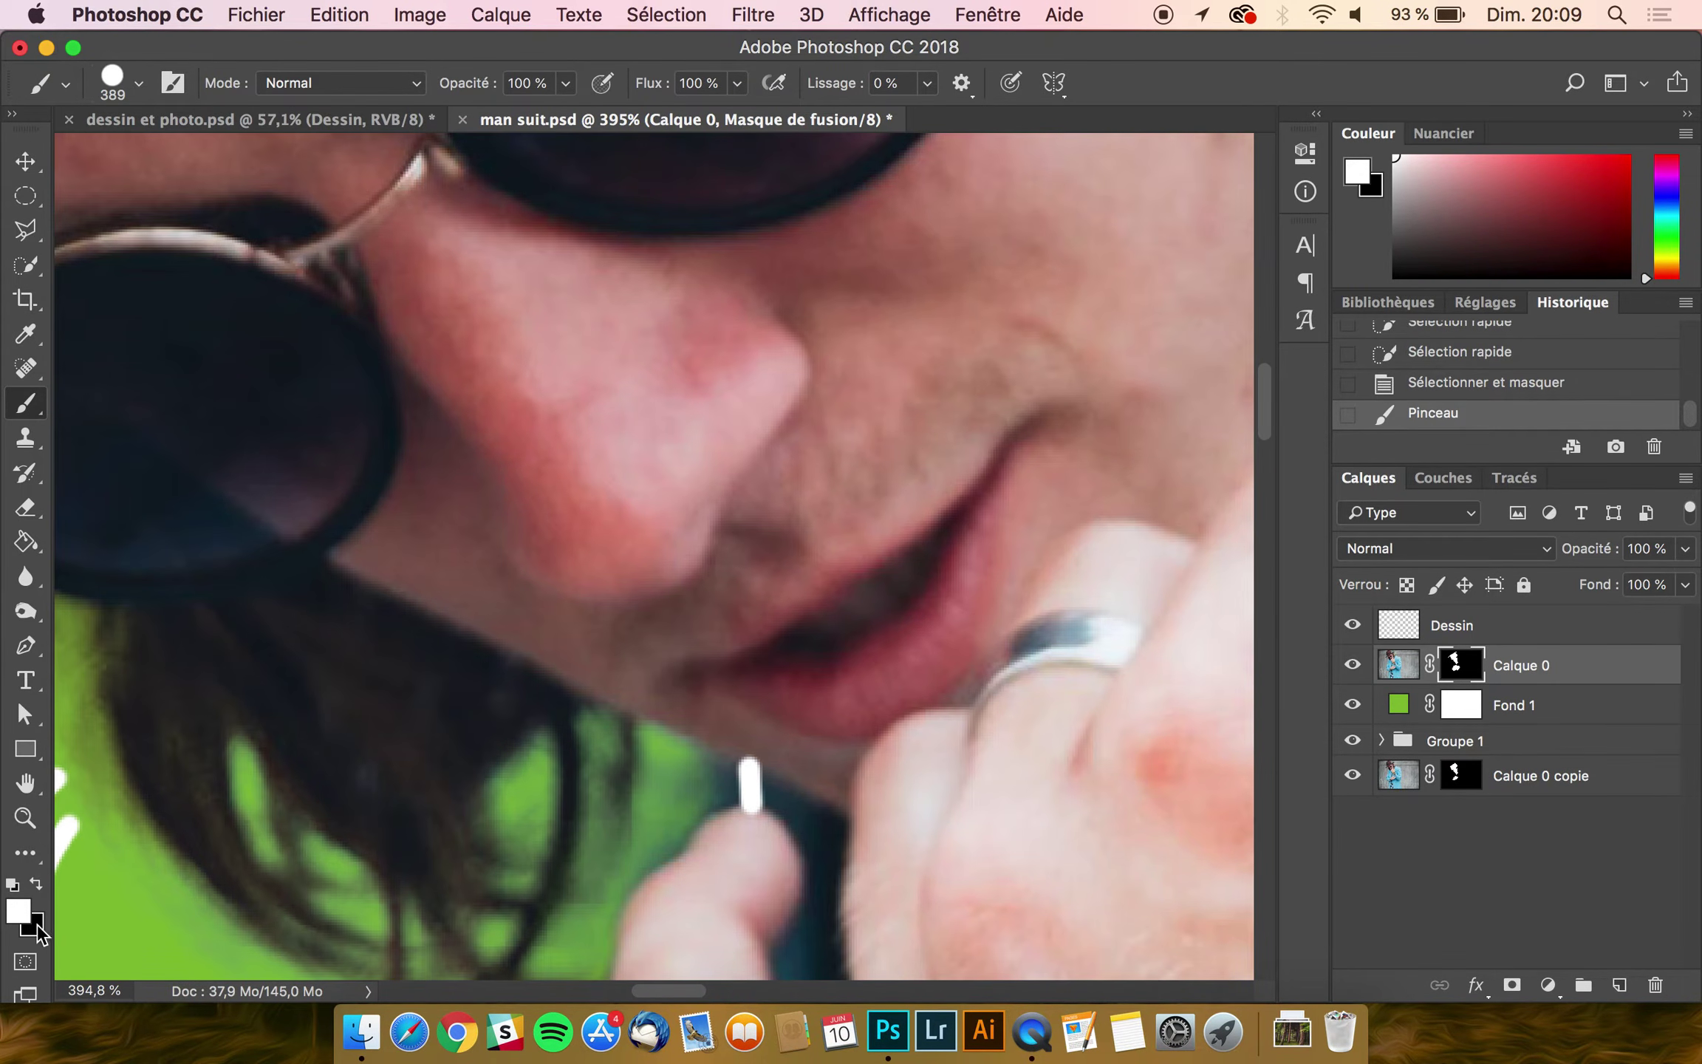
left_click(35, 883)
mouse_move(833, 628)
left_mouse_down()
mouse_move(407, 639)
mouse_move(56, 706)
left_mouse_up()
left_click_drag(816, 724, 649, 717)
scroll(650, 717, "down", 5)
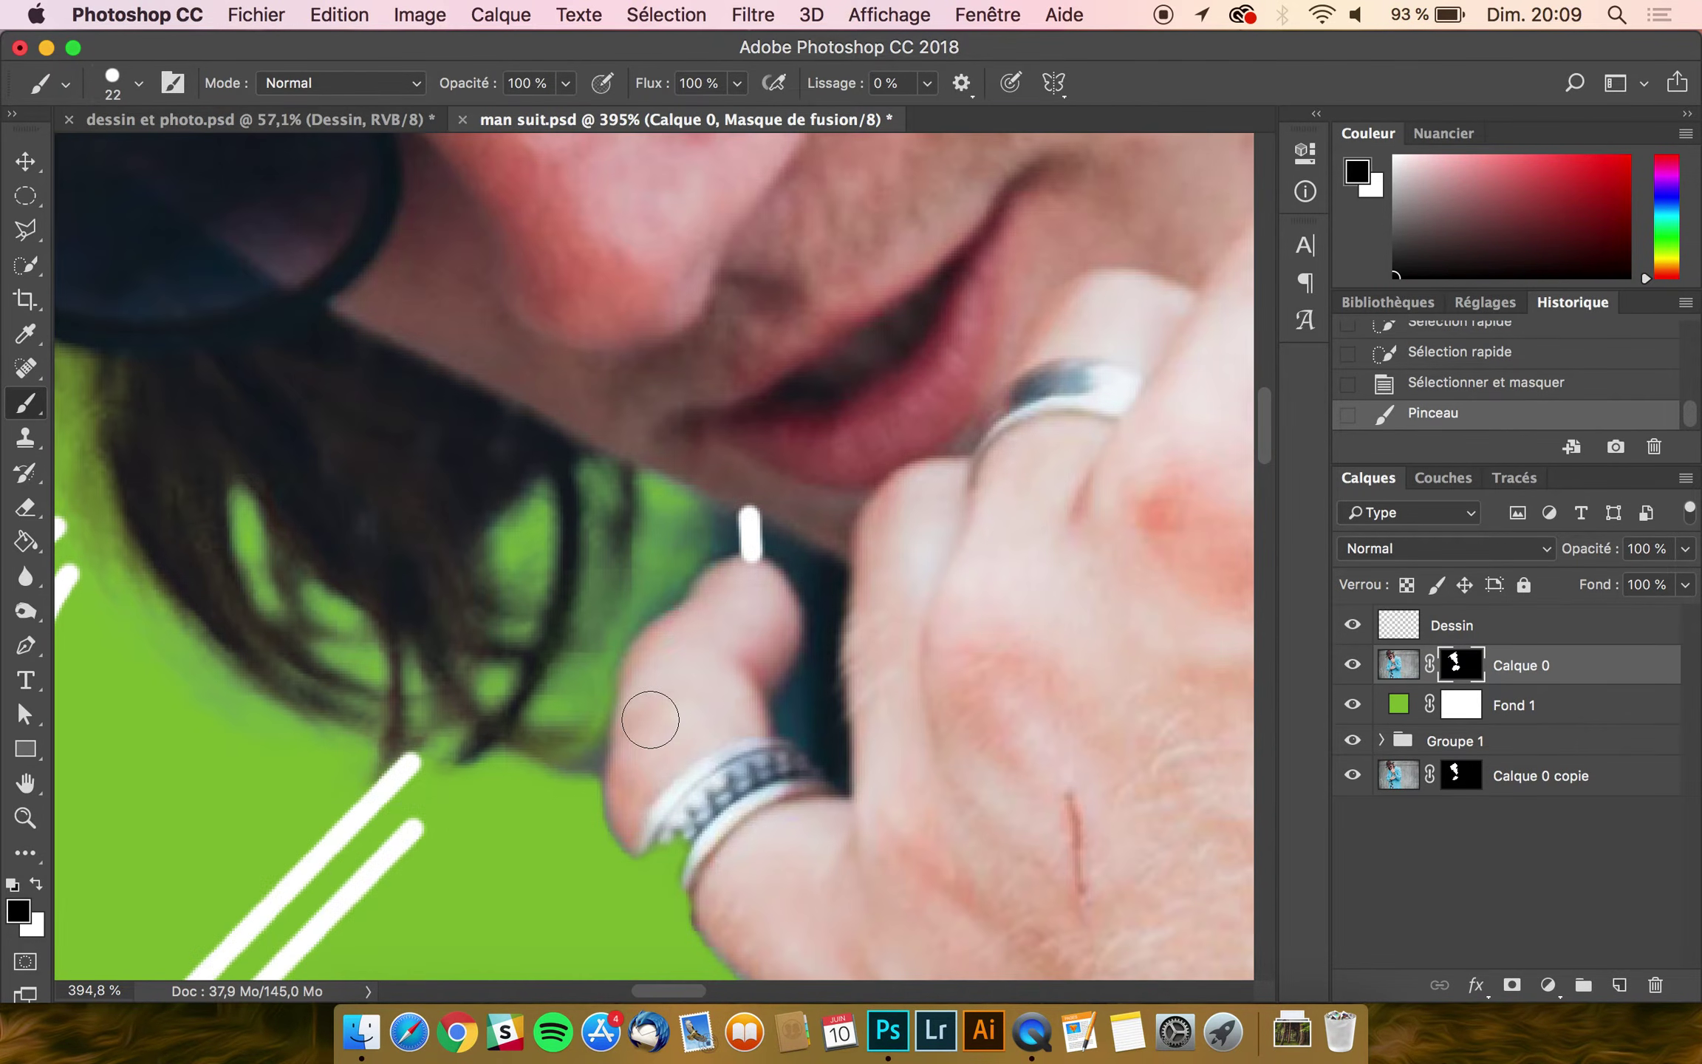
scroll(650, 716, "up", 3)
scroll(650, 718, "down", 1)
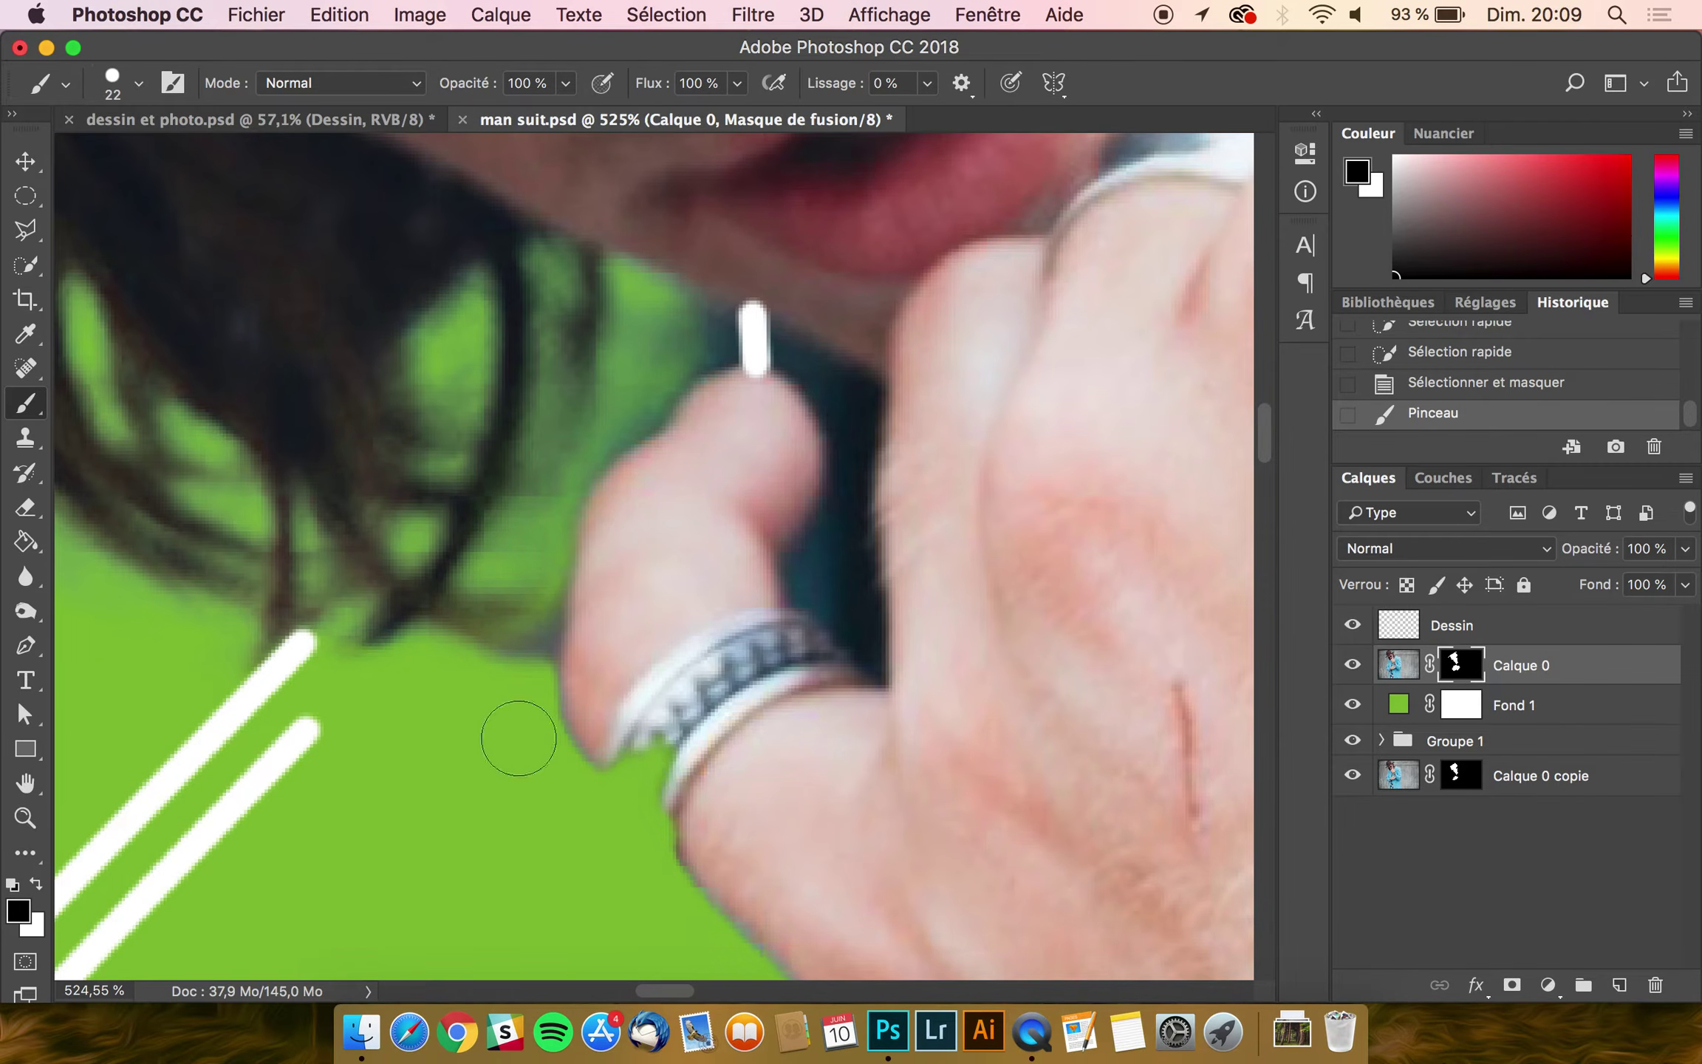
key("x")
mouse_move(691, 788)
left_mouse_down()
mouse_move(639, 727)
mouse_move(675, 795)
mouse_move(710, 809)
mouse_move(639, 765)
mouse_move(708, 831)
mouse_move(699, 812)
mouse_move(673, 822)
mouse_move(717, 855)
mouse_move(625, 778)
mouse_move(630, 701)
left_mouse_up()
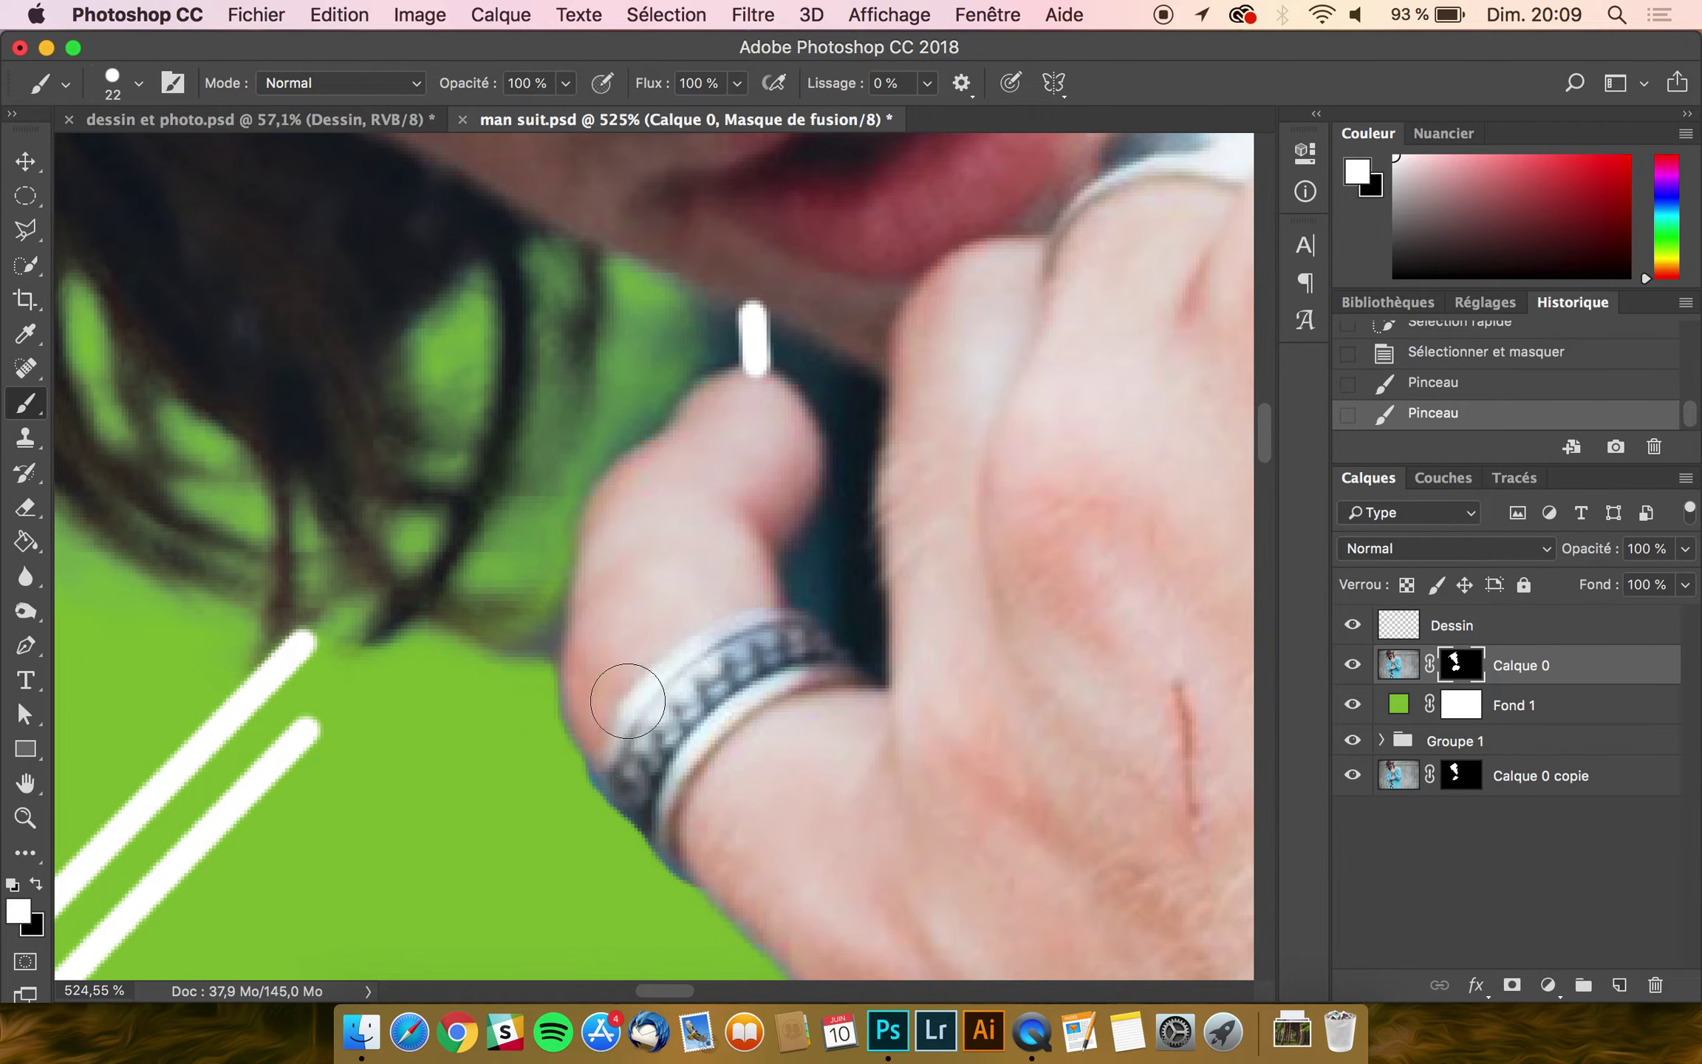
Step: Trace the outer edge of the little-finger ring with the Pen tool, enclosing the green area beside it, and convert the path to a selection
left_click(25, 644)
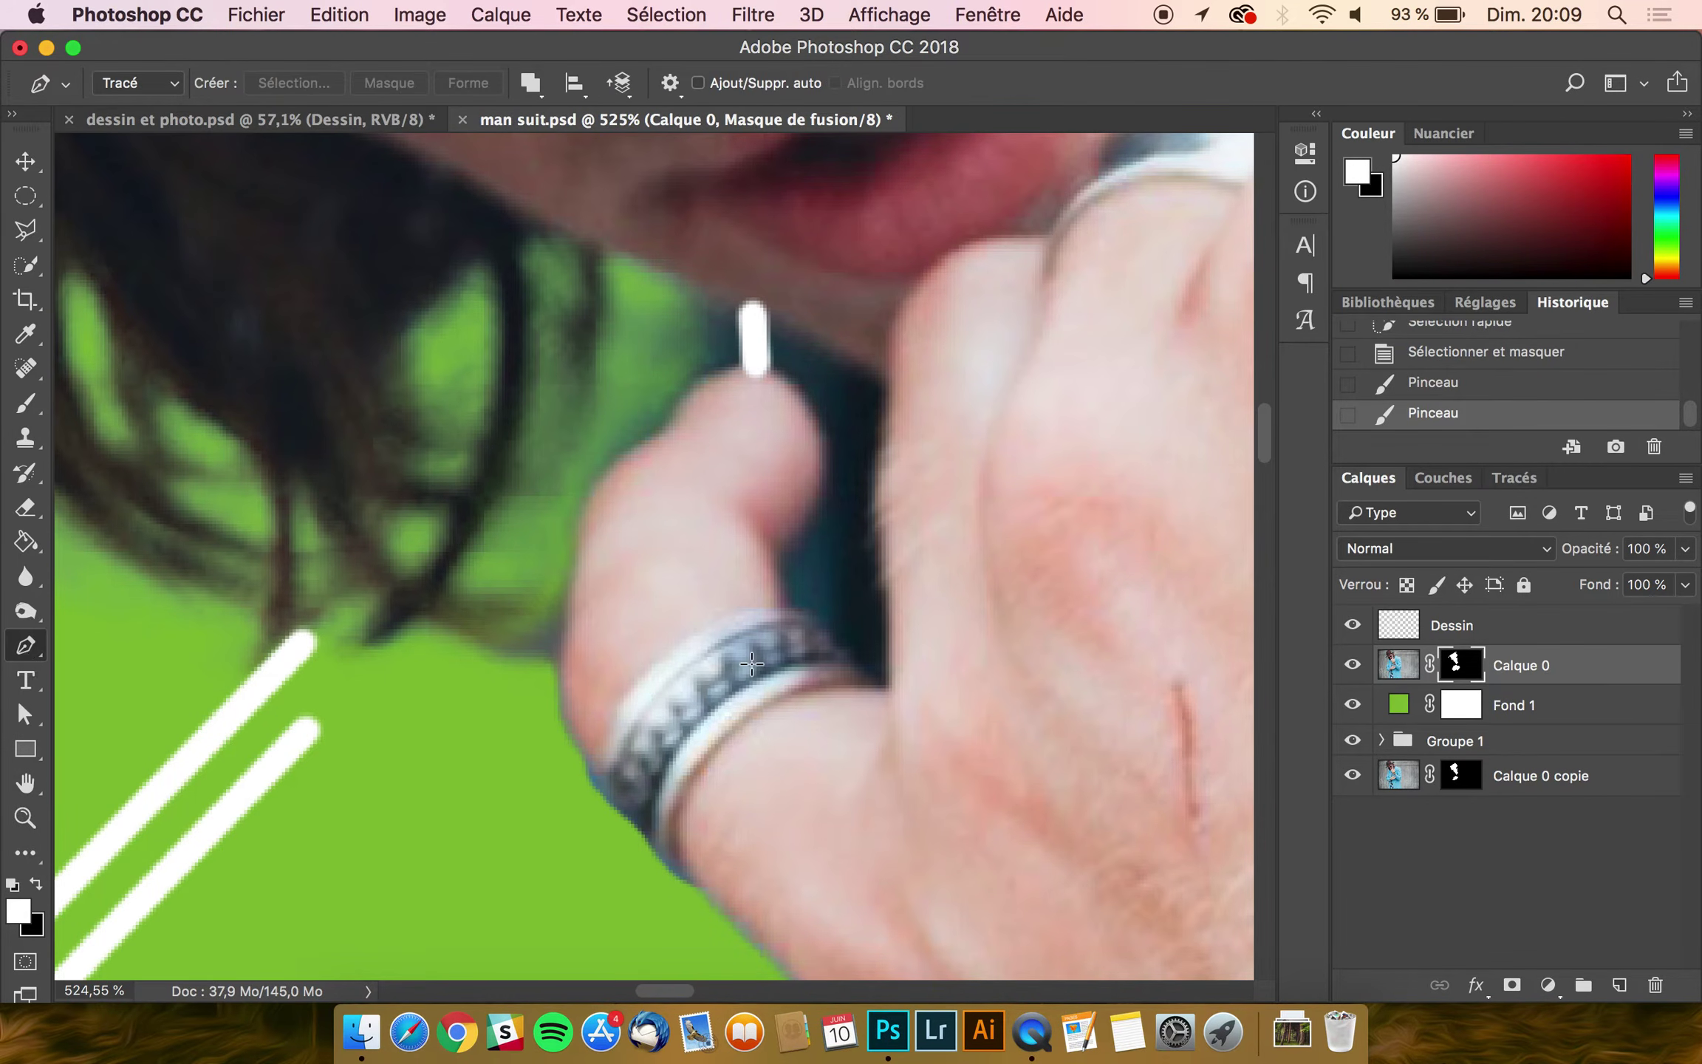
left_click(575, 743)
left_click_drag(615, 792, 617, 797)
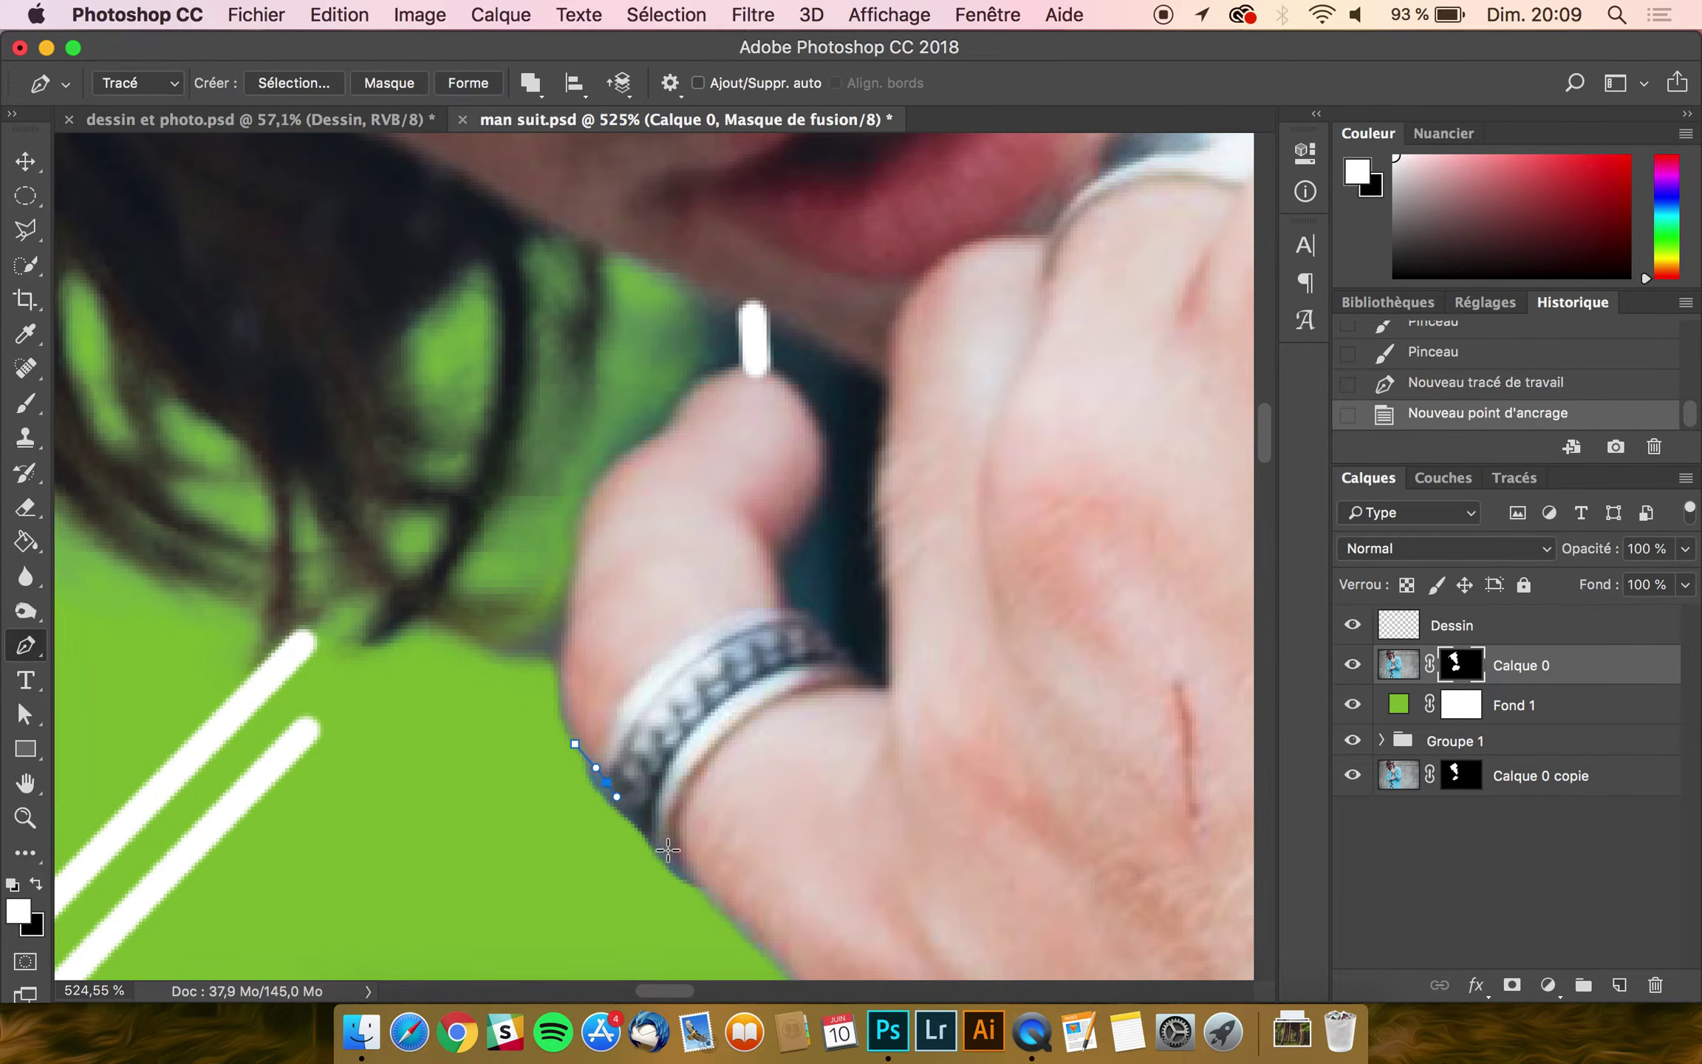
left_click_drag(688, 876, 693, 887)
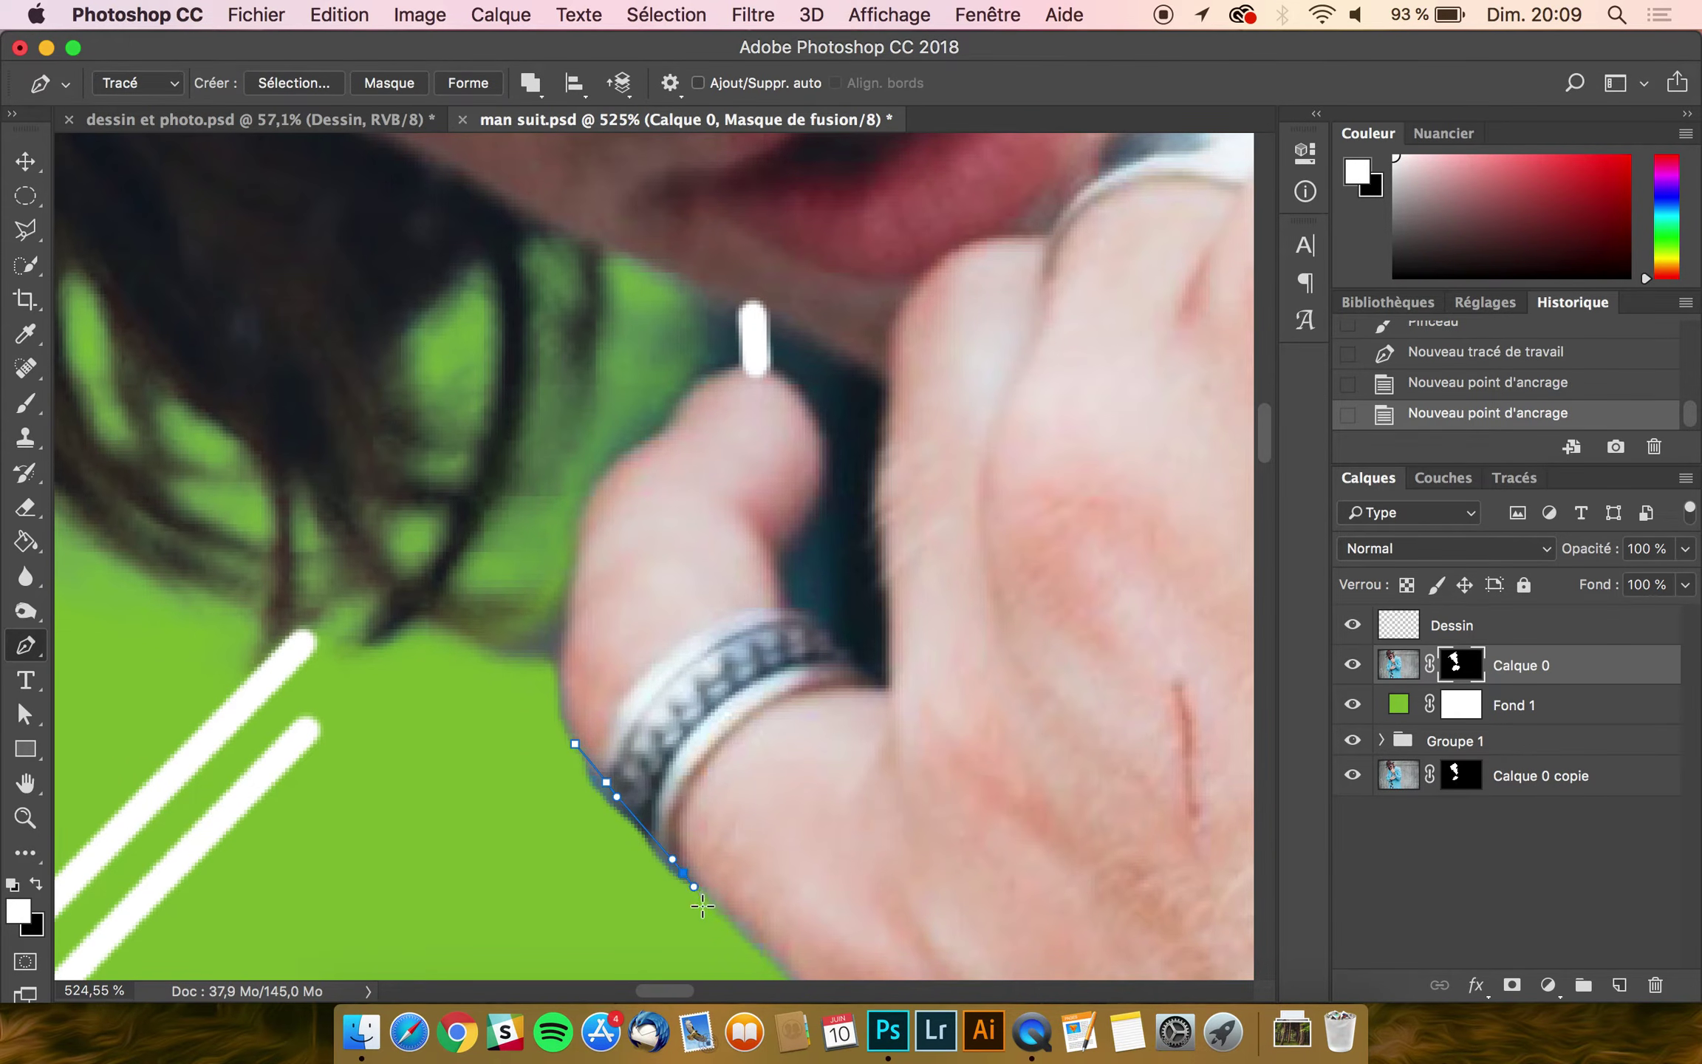
left_click(707, 919)
left_click(534, 921)
left_click(477, 734)
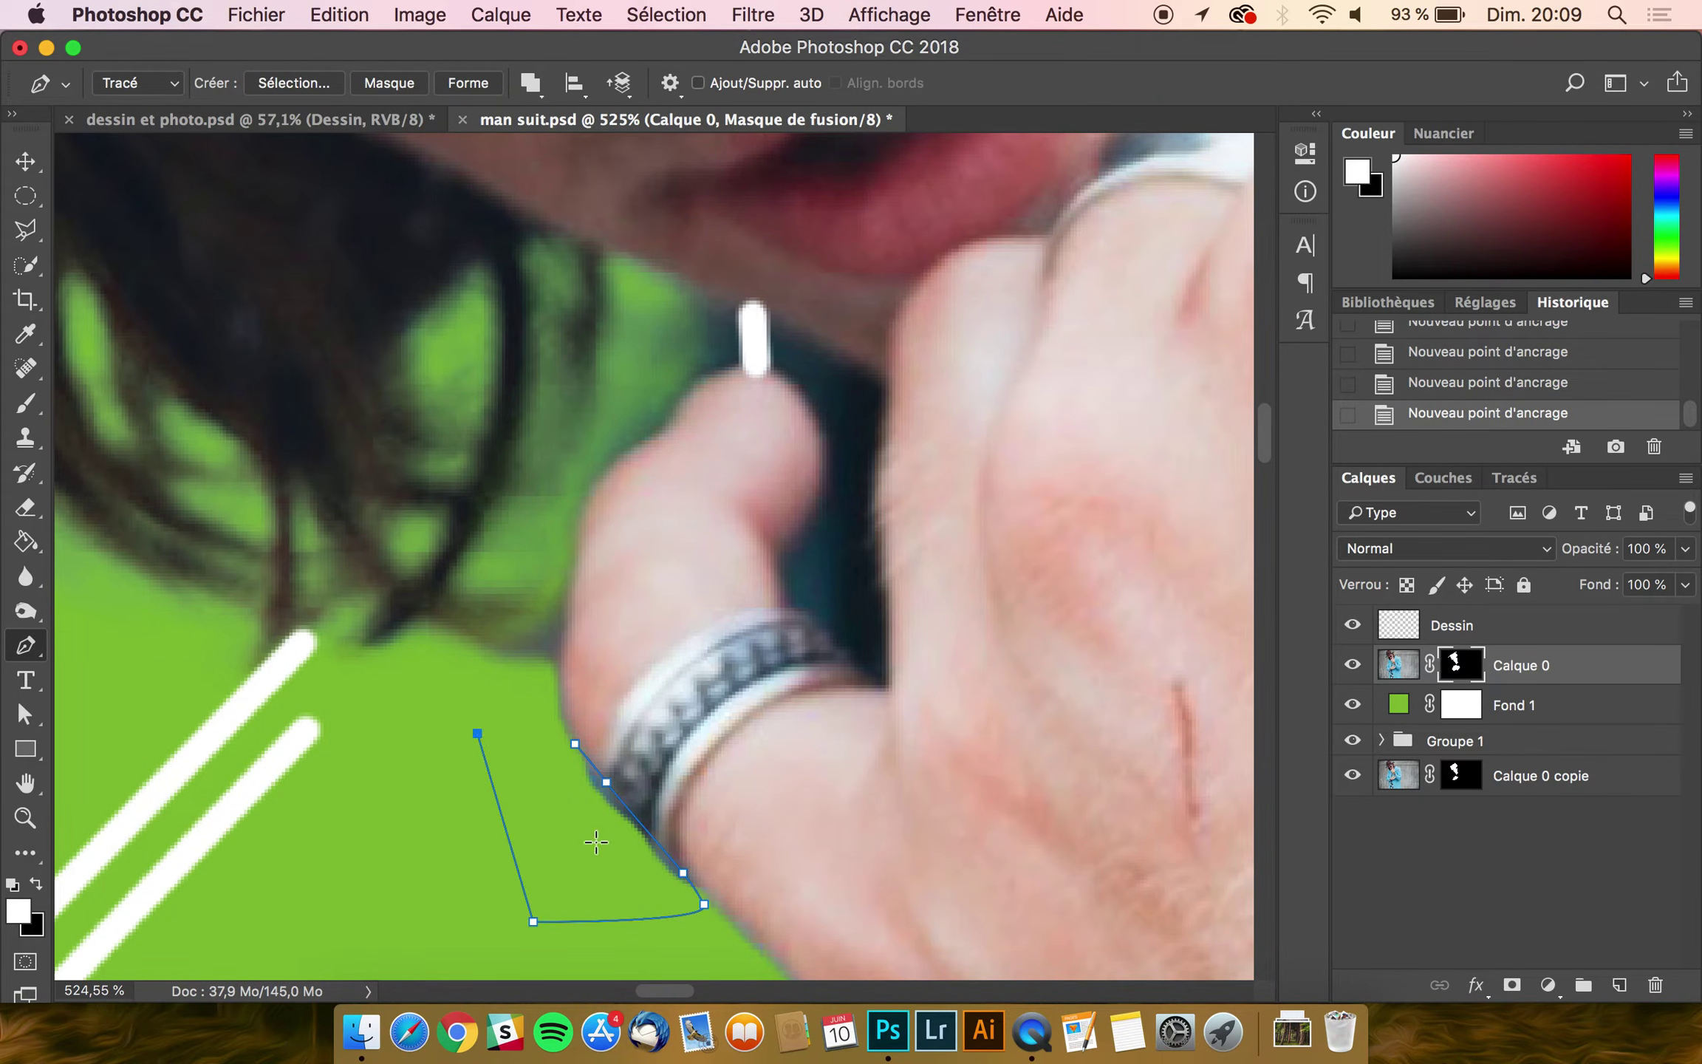
right_click(599, 851)
scroll(703, 922, "down", 3)
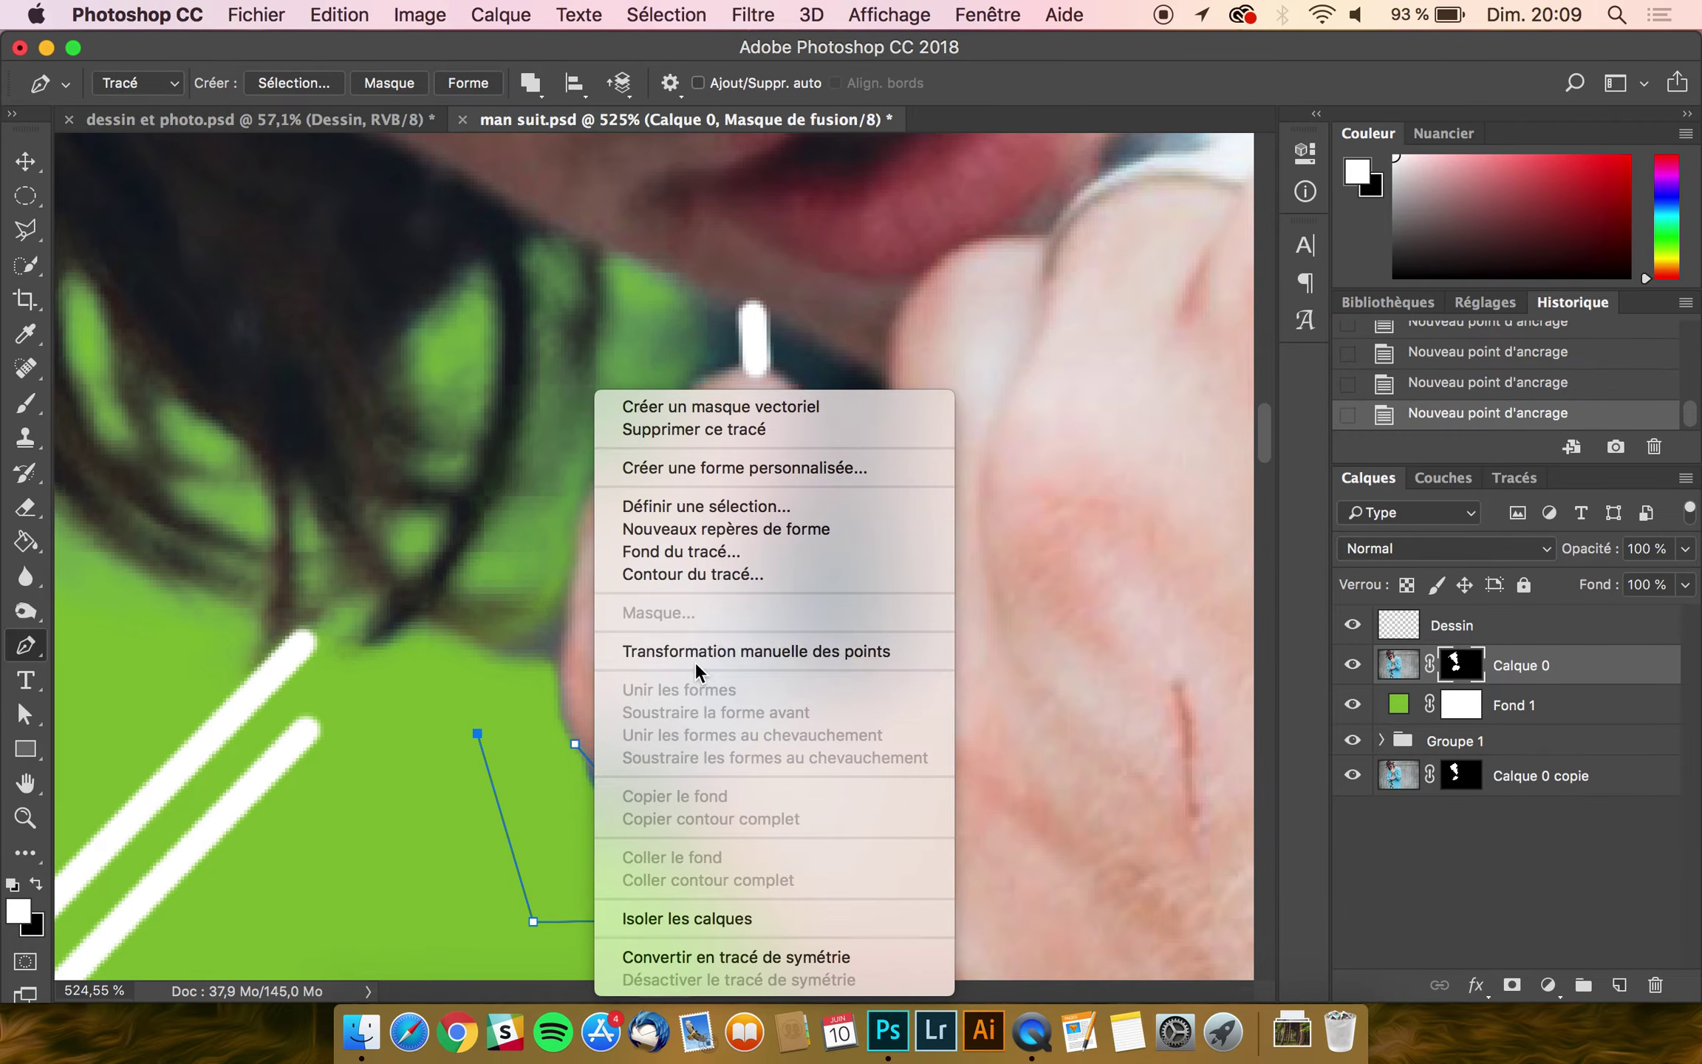
left_click(703, 509)
key("Return")
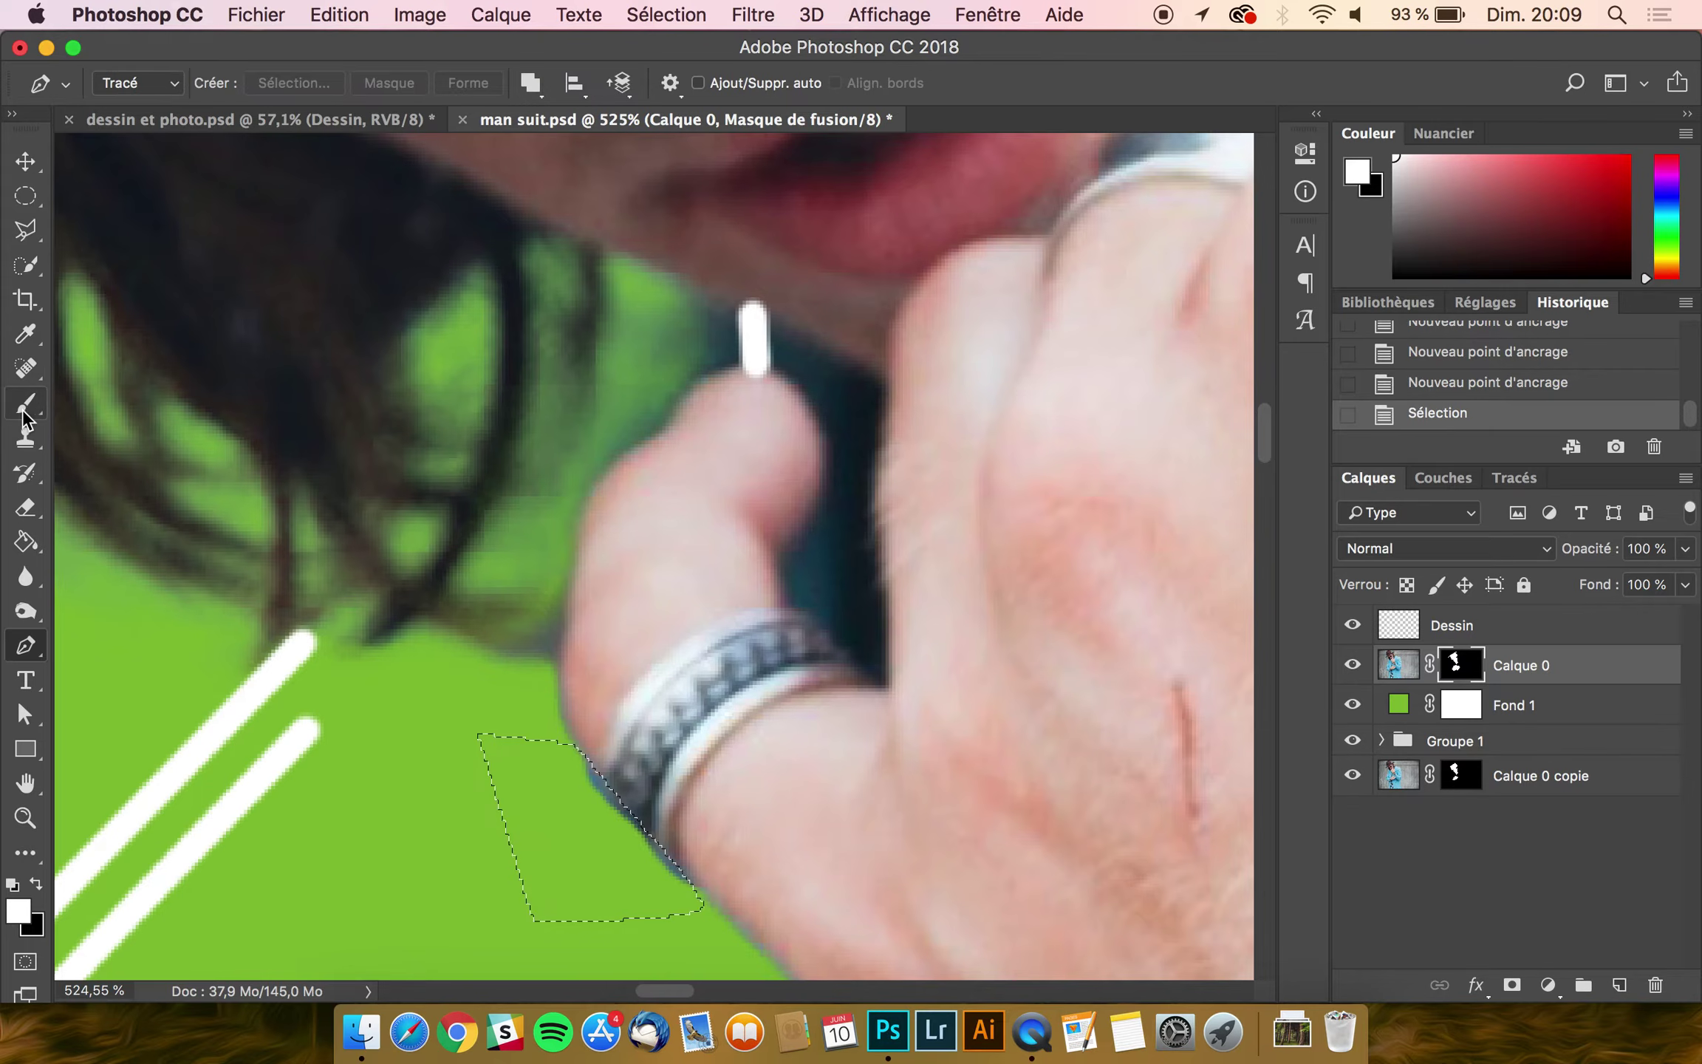
Step: Paint black on the mask inside the selection for a clean ring edge, deselect, and erase the leftover specks along the selection's border
key("b")
left_click_drag(551, 760, 676, 895)
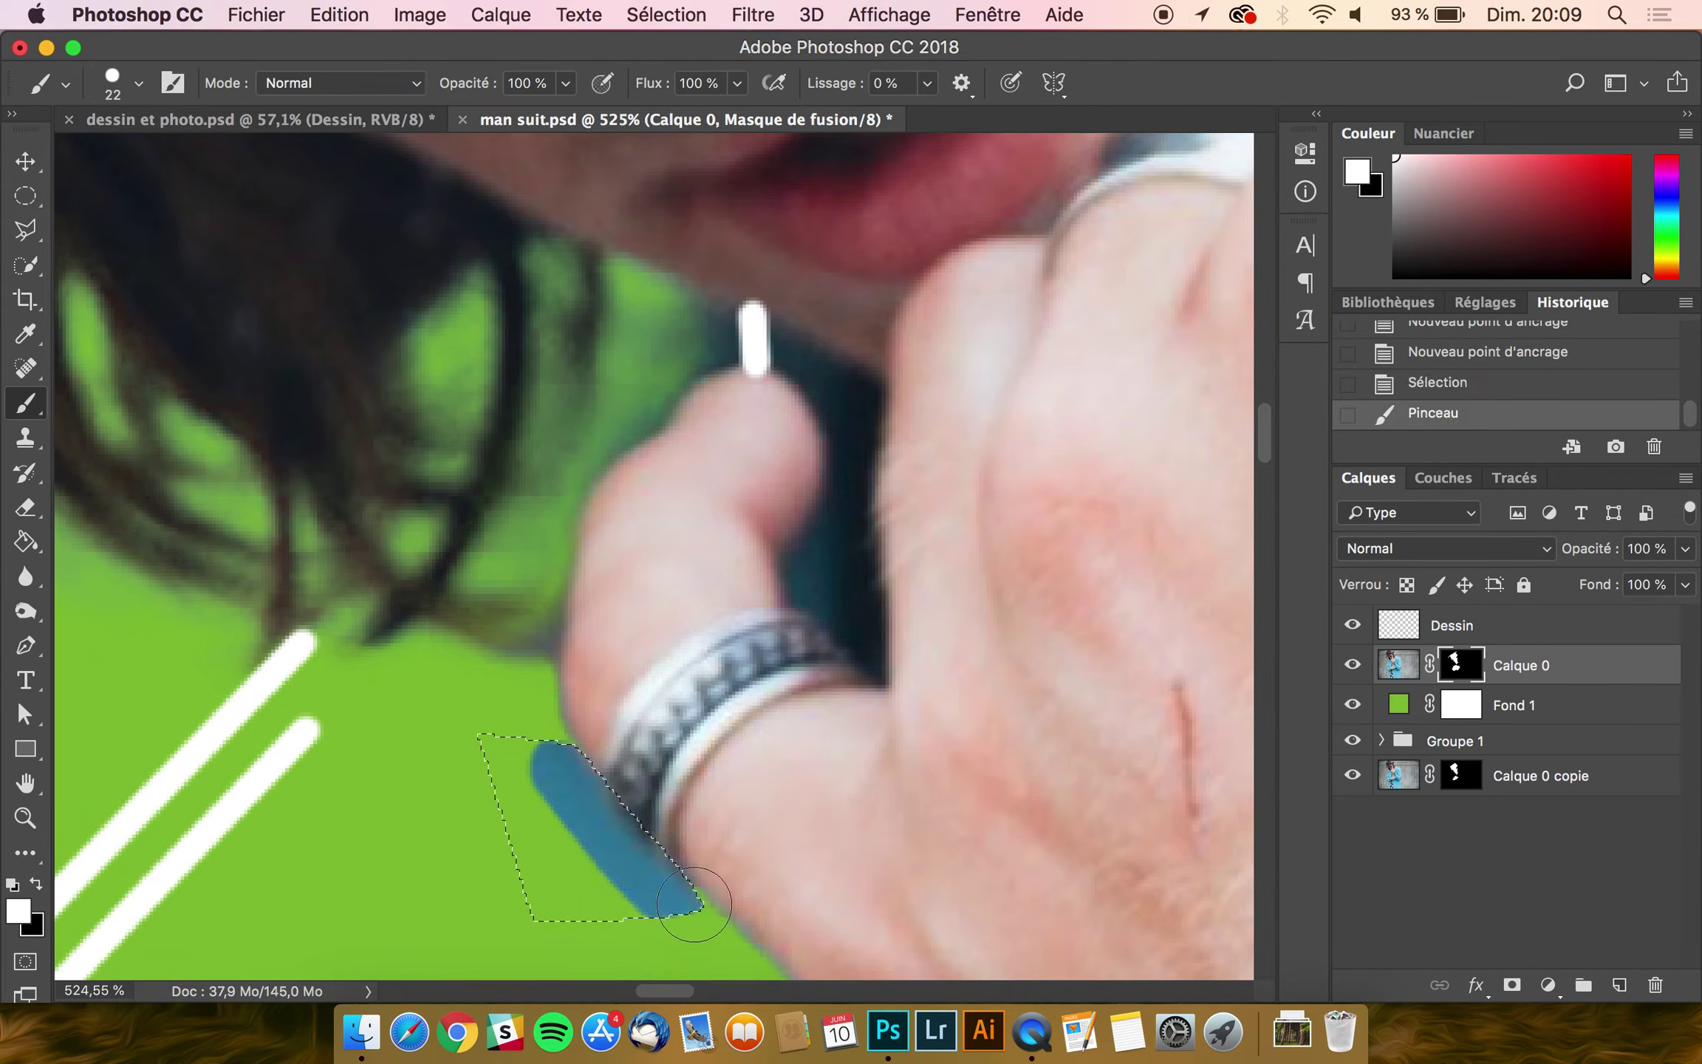
left_click(34, 884)
mouse_move(543, 783)
left_mouse_down()
mouse_move(570, 779)
mouse_move(642, 832)
left_mouse_up()
key("super+d")
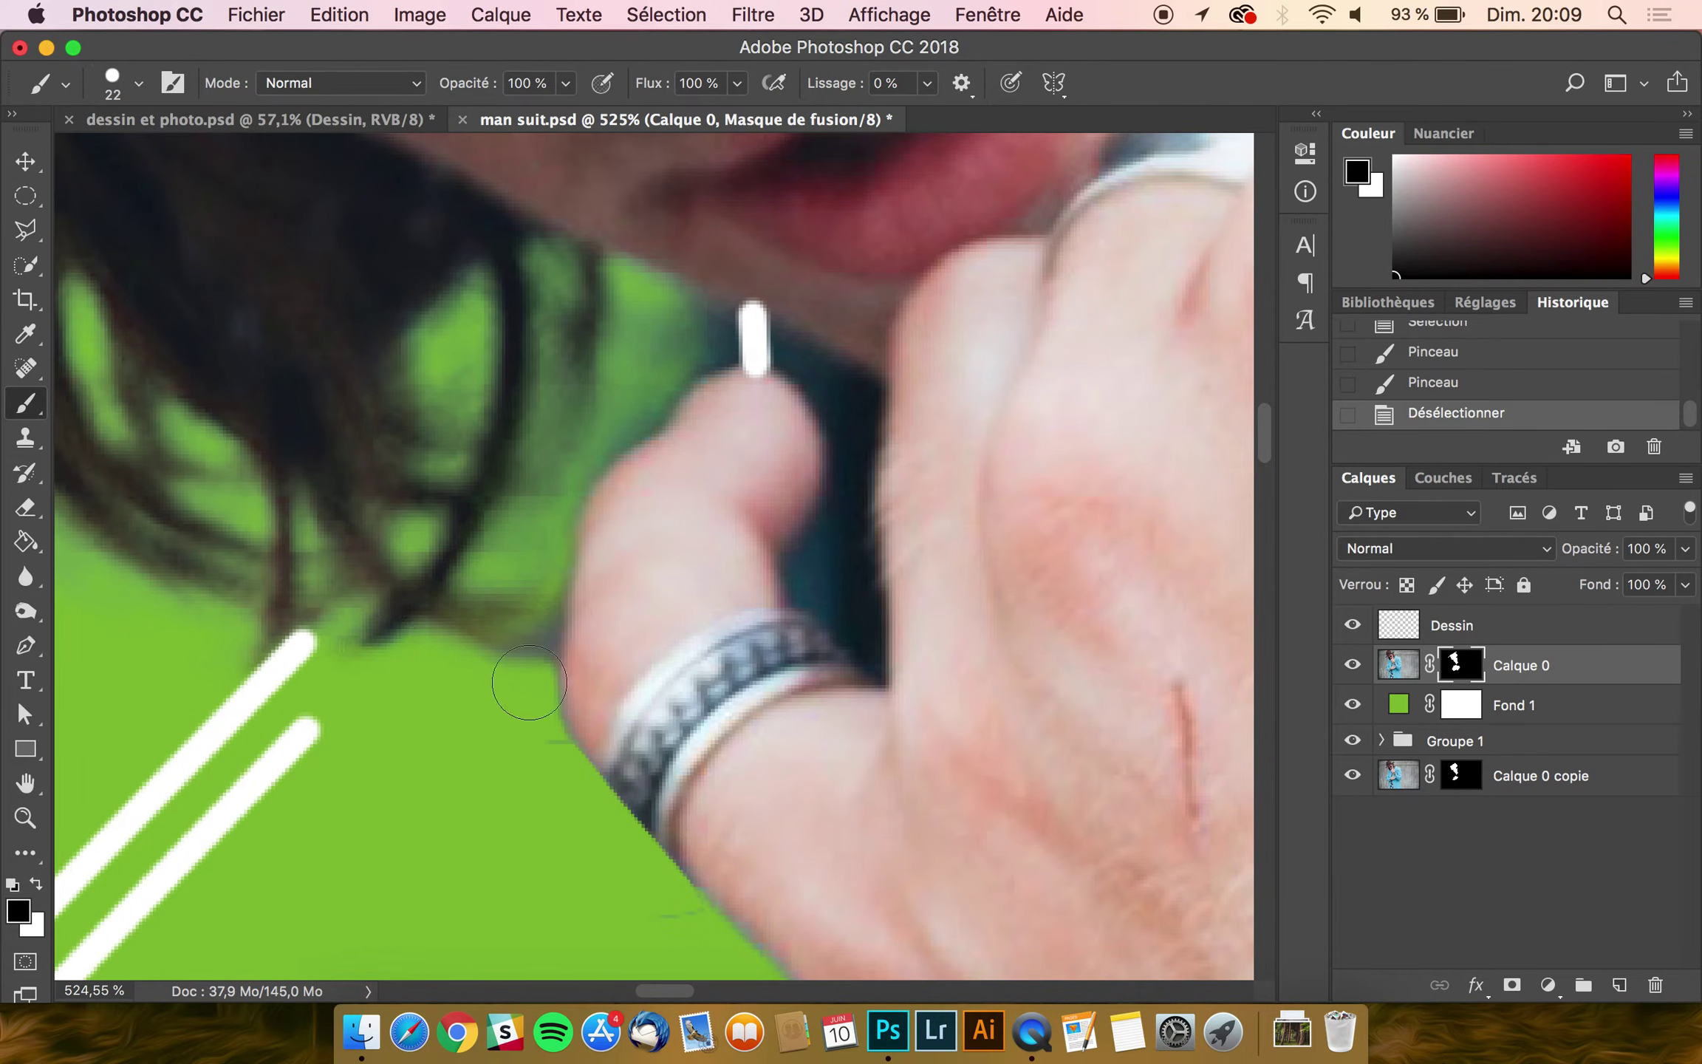
left_click_drag(536, 759, 536, 791)
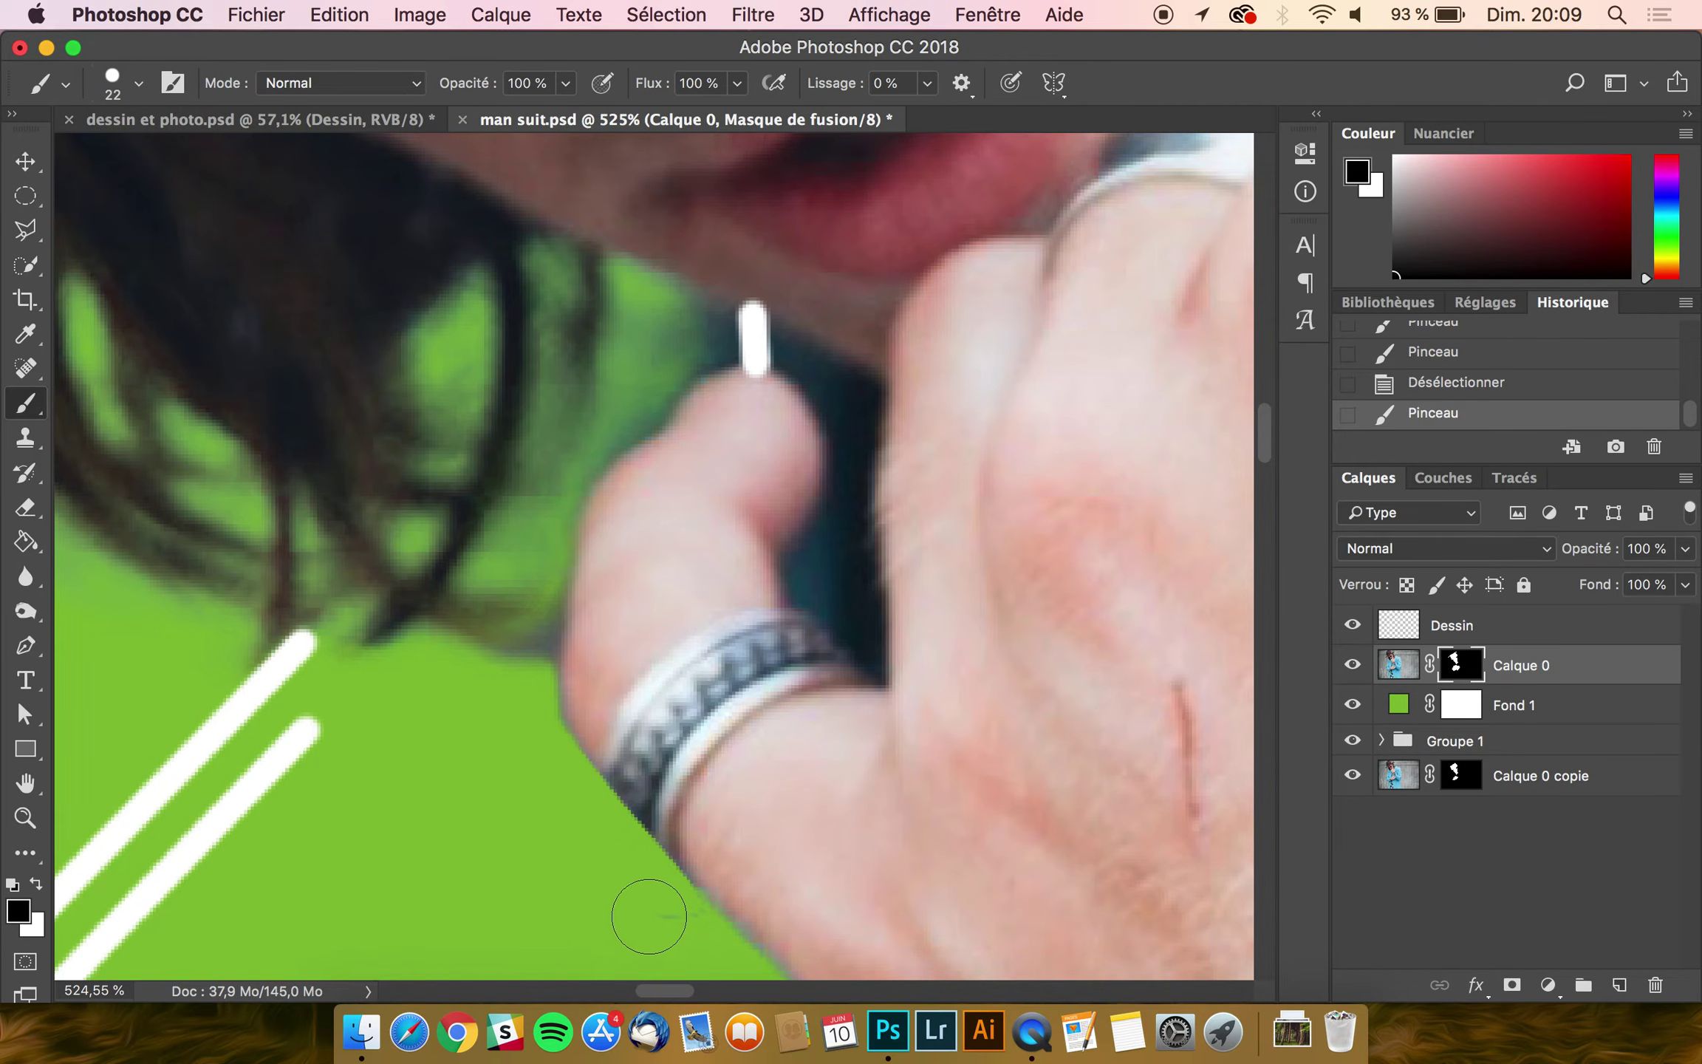
left_click_drag(675, 916, 467, 916)
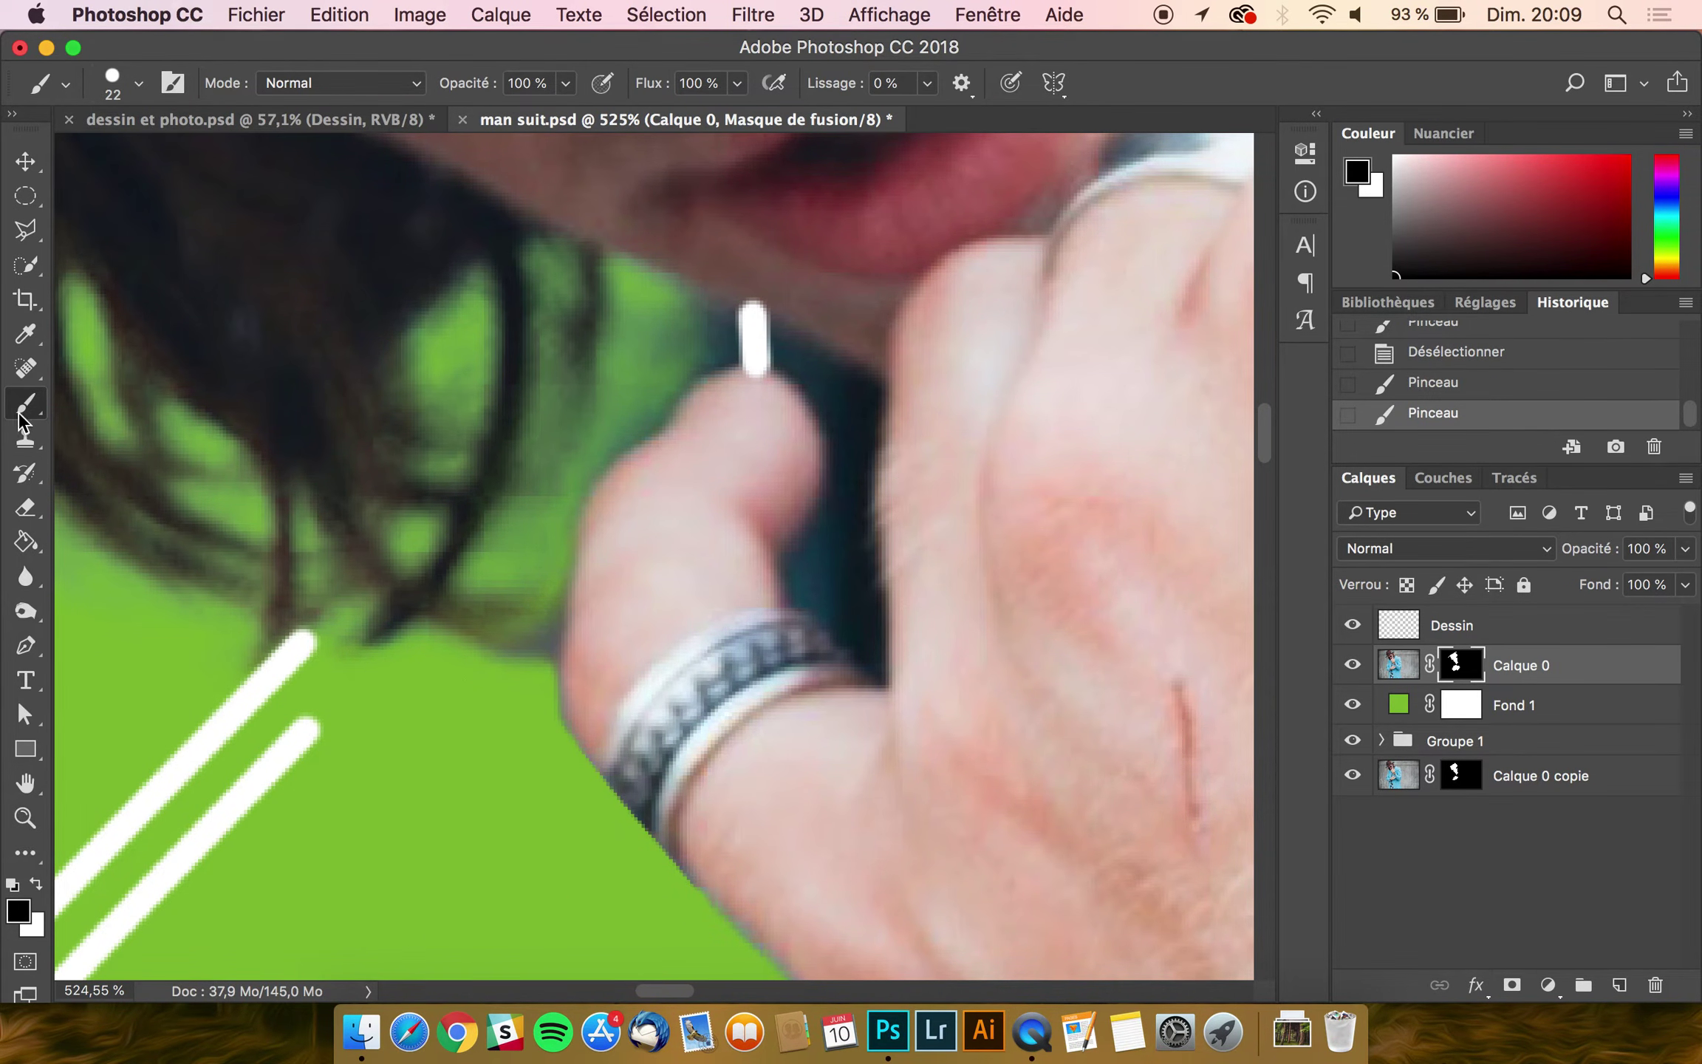
Step: Switch to the Arrondi flou brush at 22 px and paint black on the mask to hide the residue beneath the hair tips and beside the finger
left_click(116, 83)
left_click(164, 375)
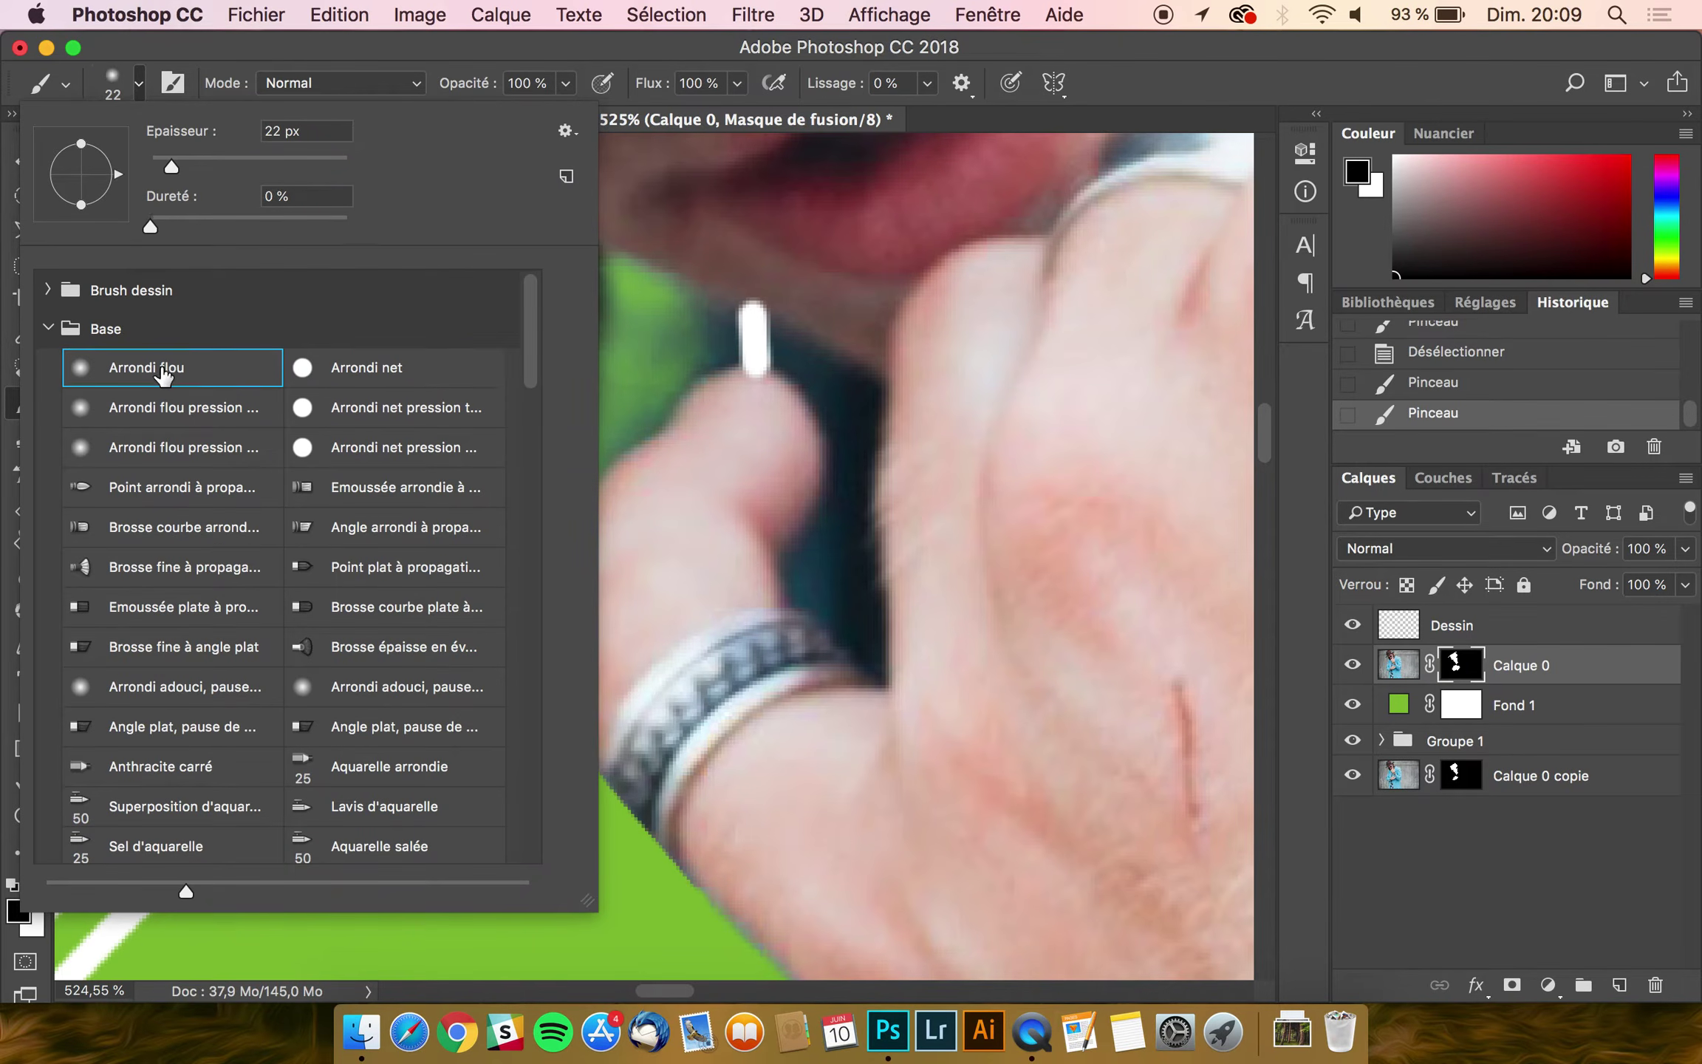
left_click(325, 64)
mouse_move(527, 632)
left_mouse_down()
mouse_move(525, 670)
mouse_move(530, 562)
left_mouse_up()
mouse_move(468, 715)
left_mouse_down()
mouse_move(517, 653)
mouse_move(362, 719)
left_mouse_up()
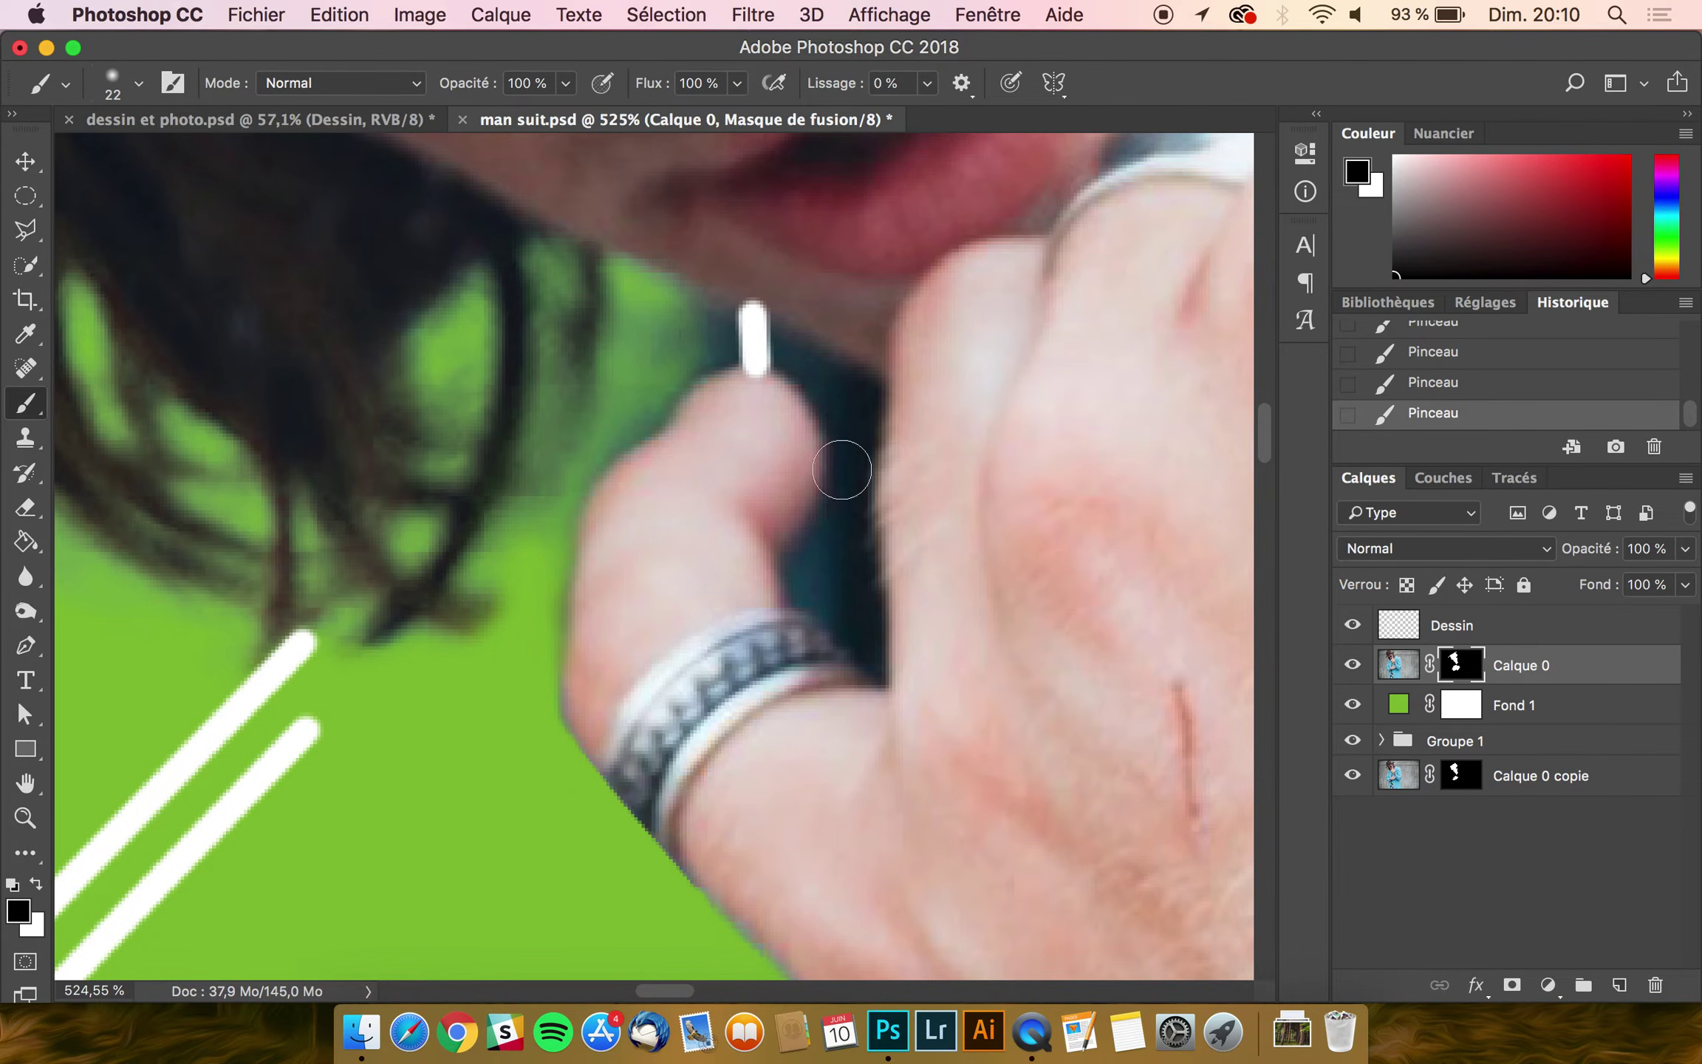
left_click(833, 568)
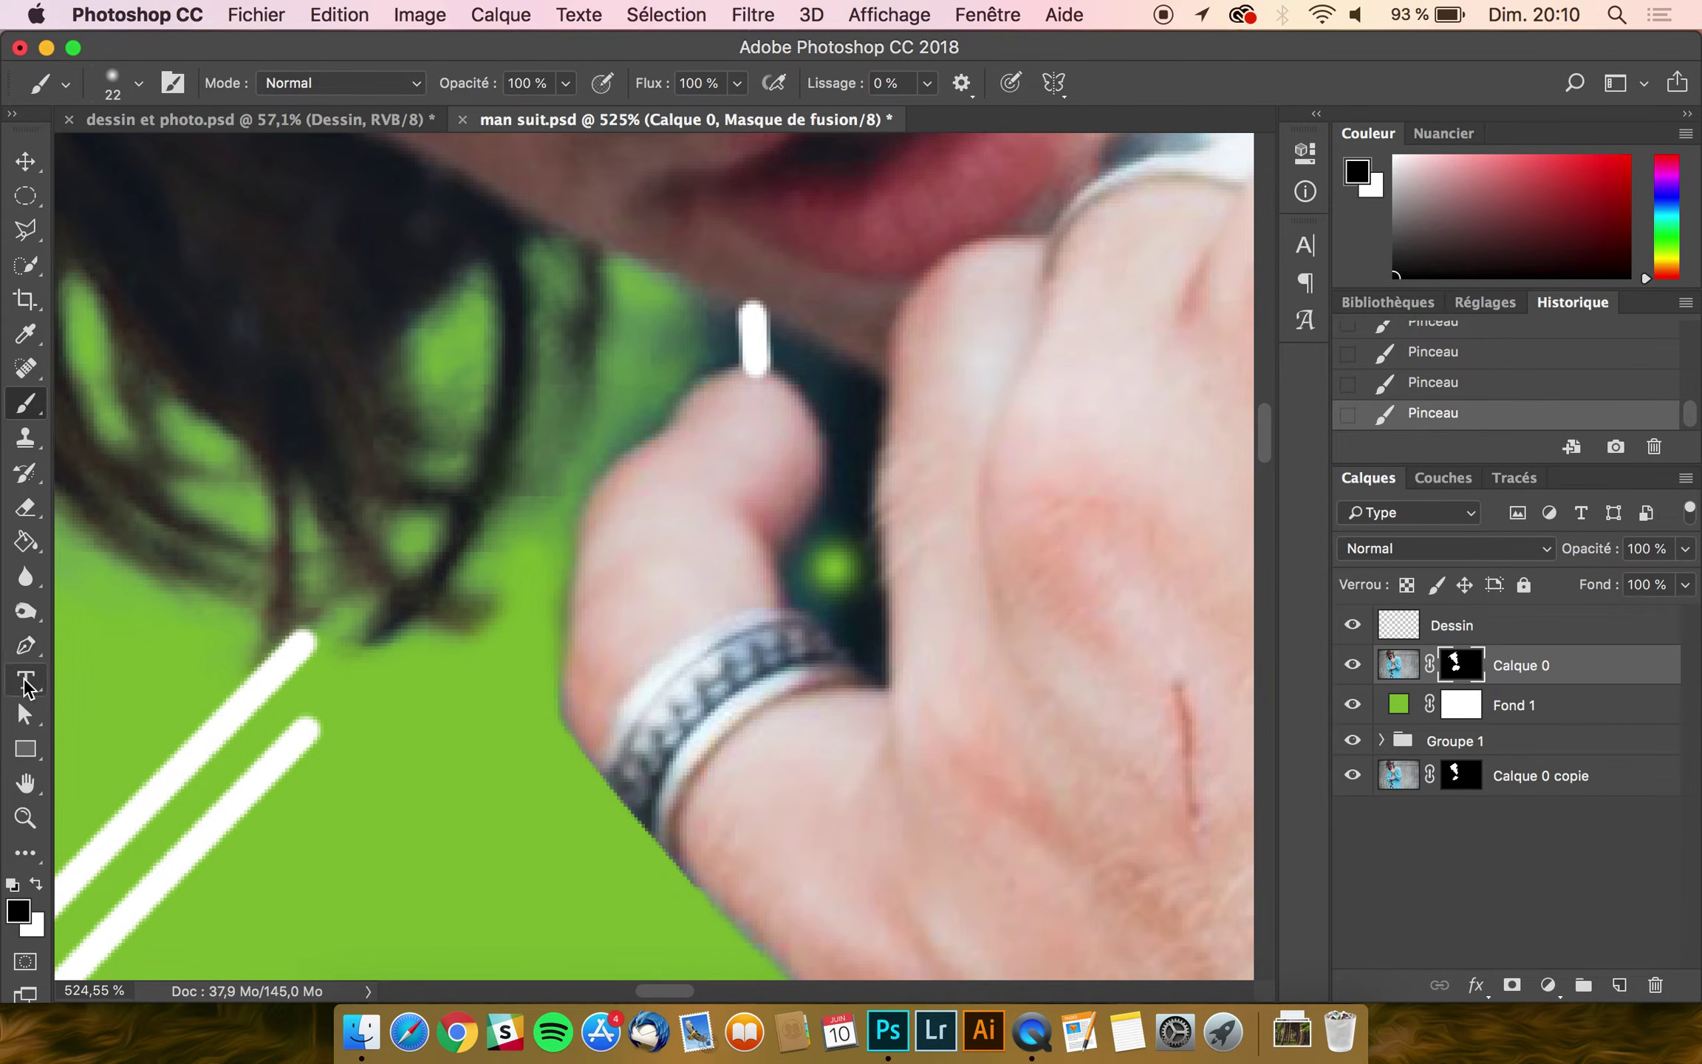
Step: Start a Pen path along the chin's lower edge and down the side of the hand to the base of the ring
left_click(27, 647)
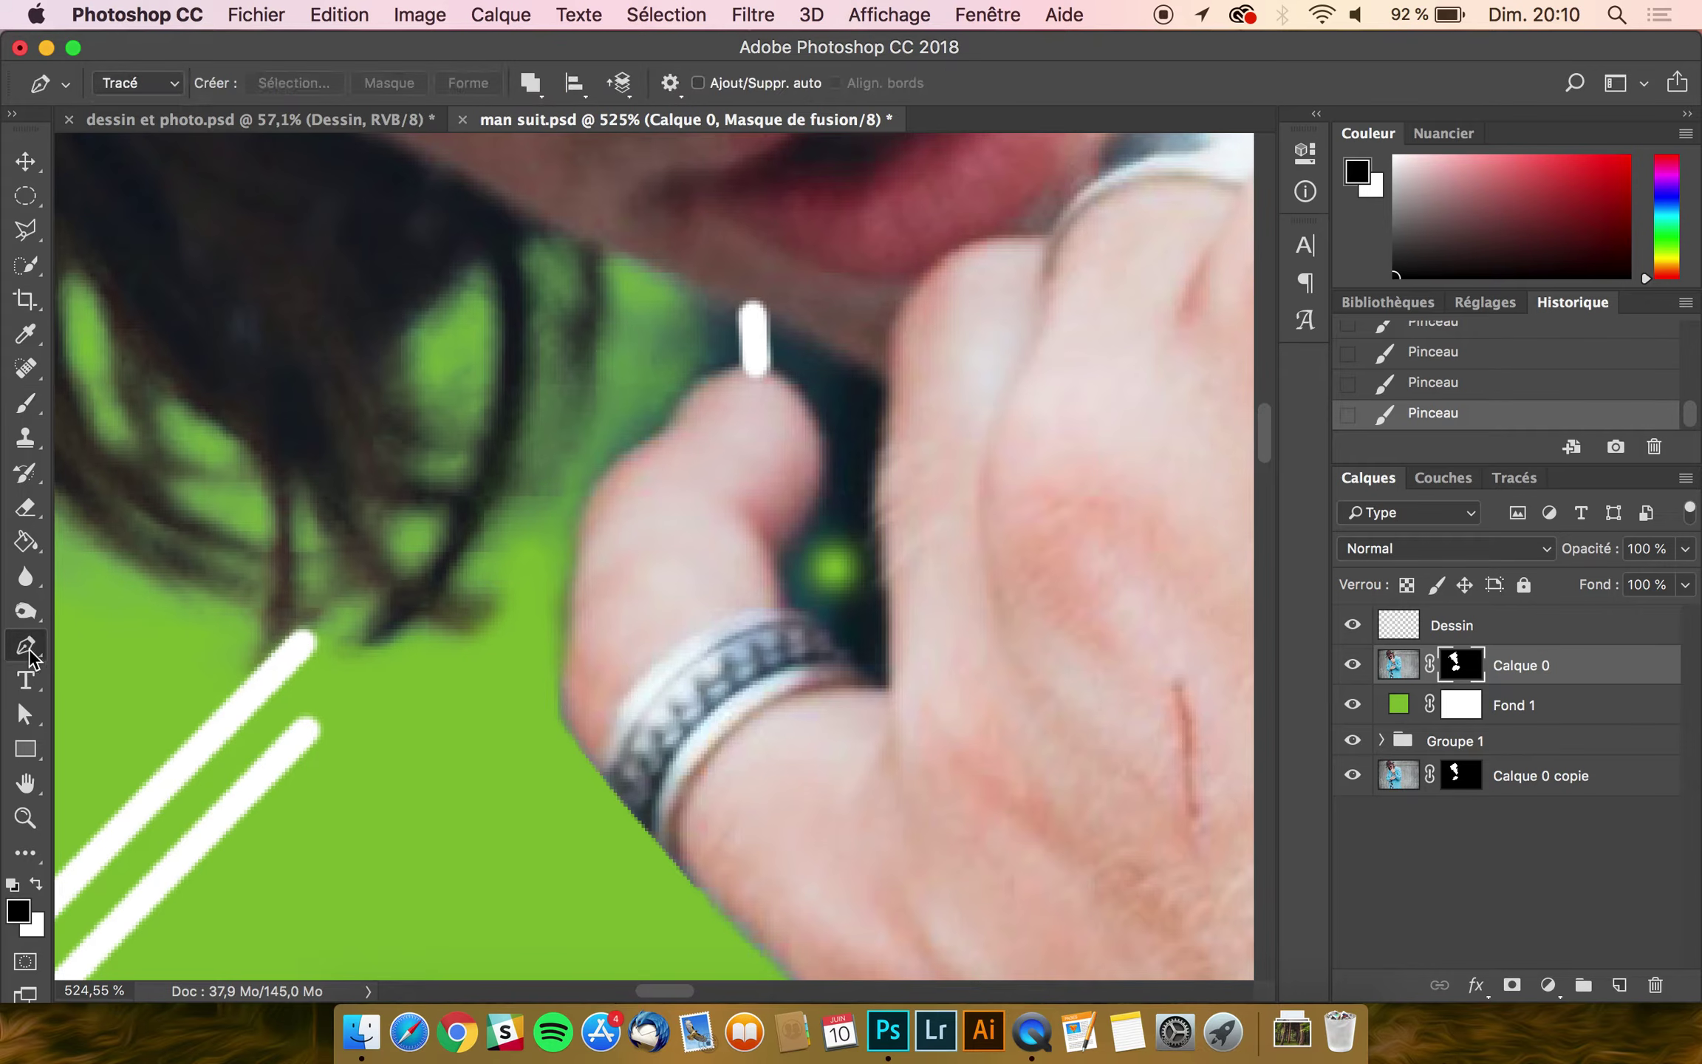
left_click(644, 266)
left_click_drag(885, 380, 902, 407)
left_click(886, 380)
left_click_drag(877, 500, 877, 509)
left_click_drag(892, 684, 881, 727)
left_click(892, 684)
left_click(873, 687)
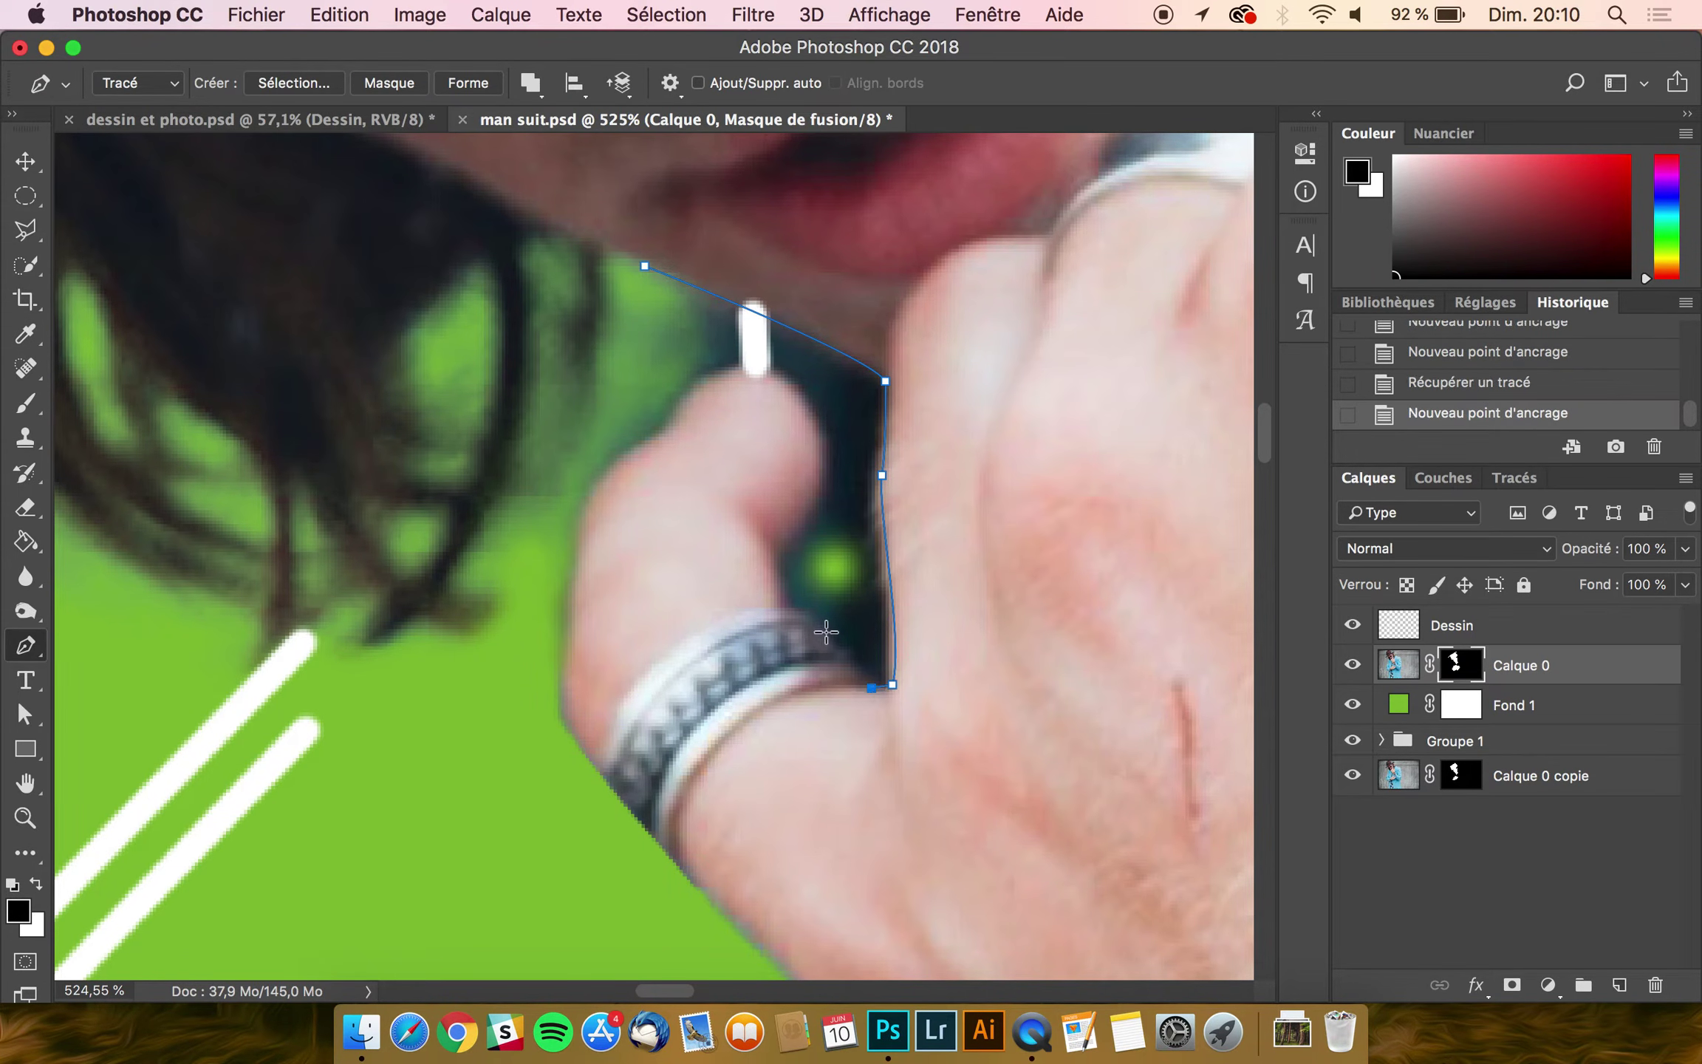
Step: Continue the Pen path over the ring's upper edge and around the little finger to its outer side below the ring
left_click(785, 611)
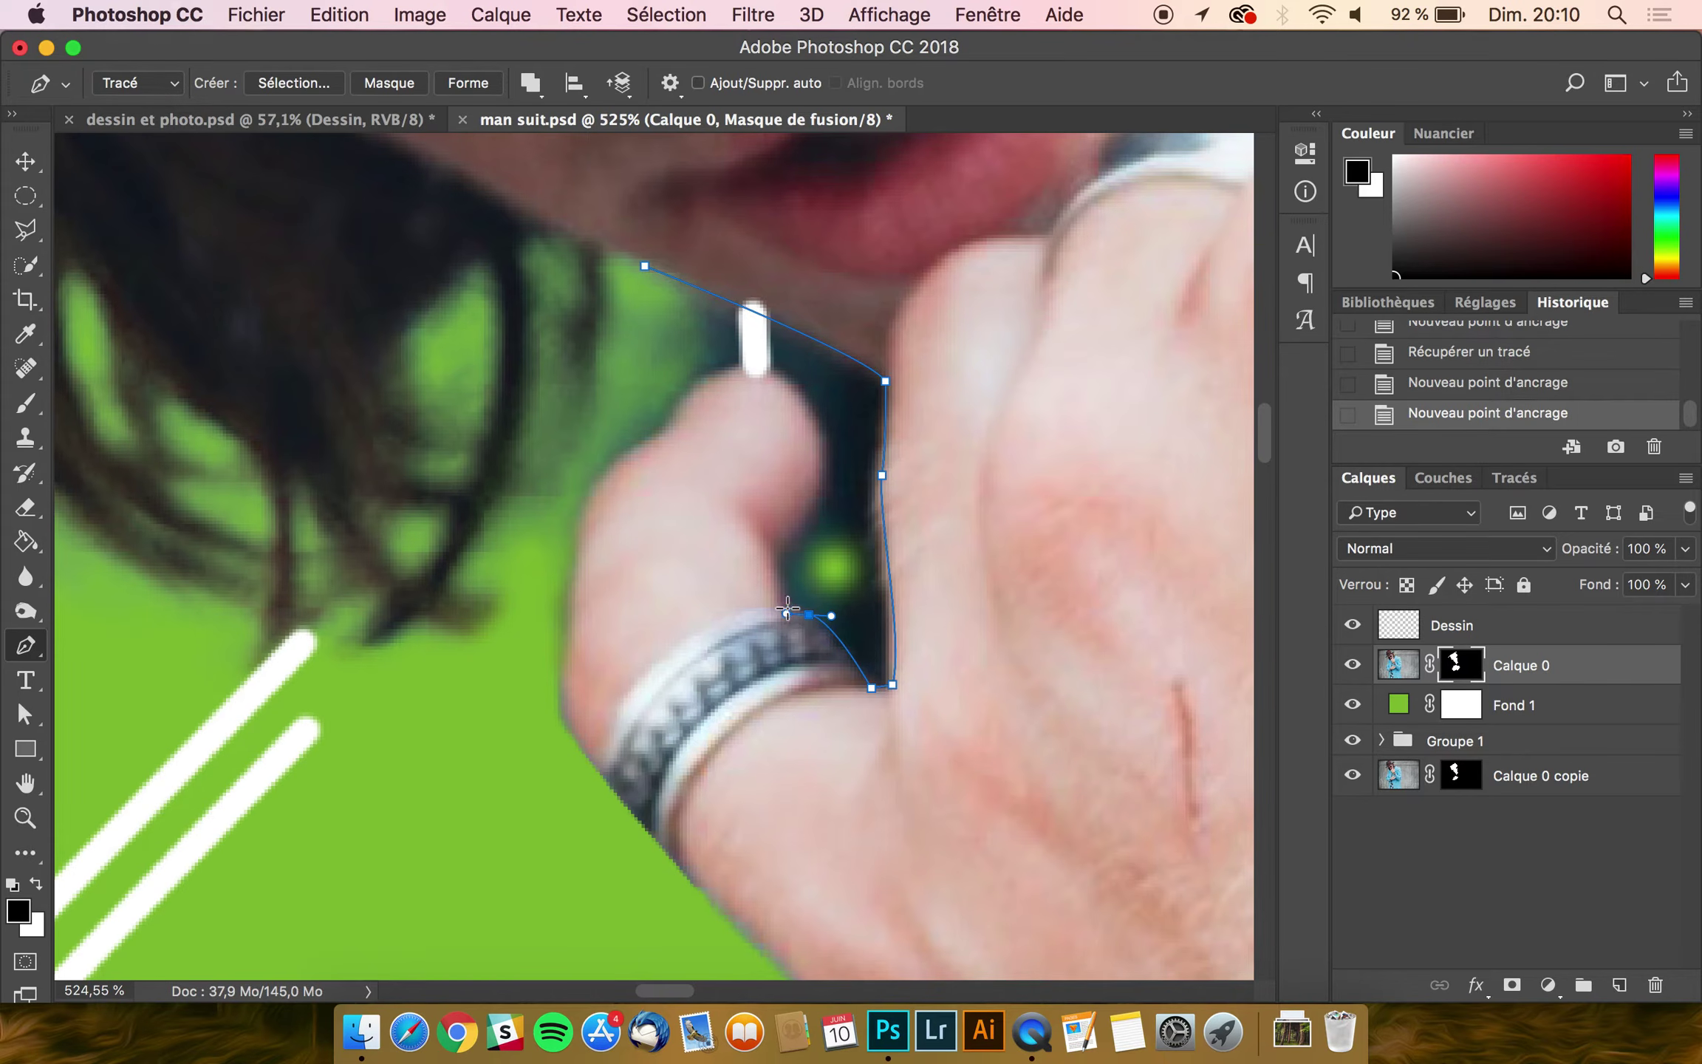
left_click(773, 555)
left_click(779, 567)
mouse_move(769, 382)
left_mouse_down()
mouse_move(715, 332)
mouse_move(741, 360)
left_mouse_up()
left_click_drag(673, 429, 668, 480)
left_click(670, 431, "alt")
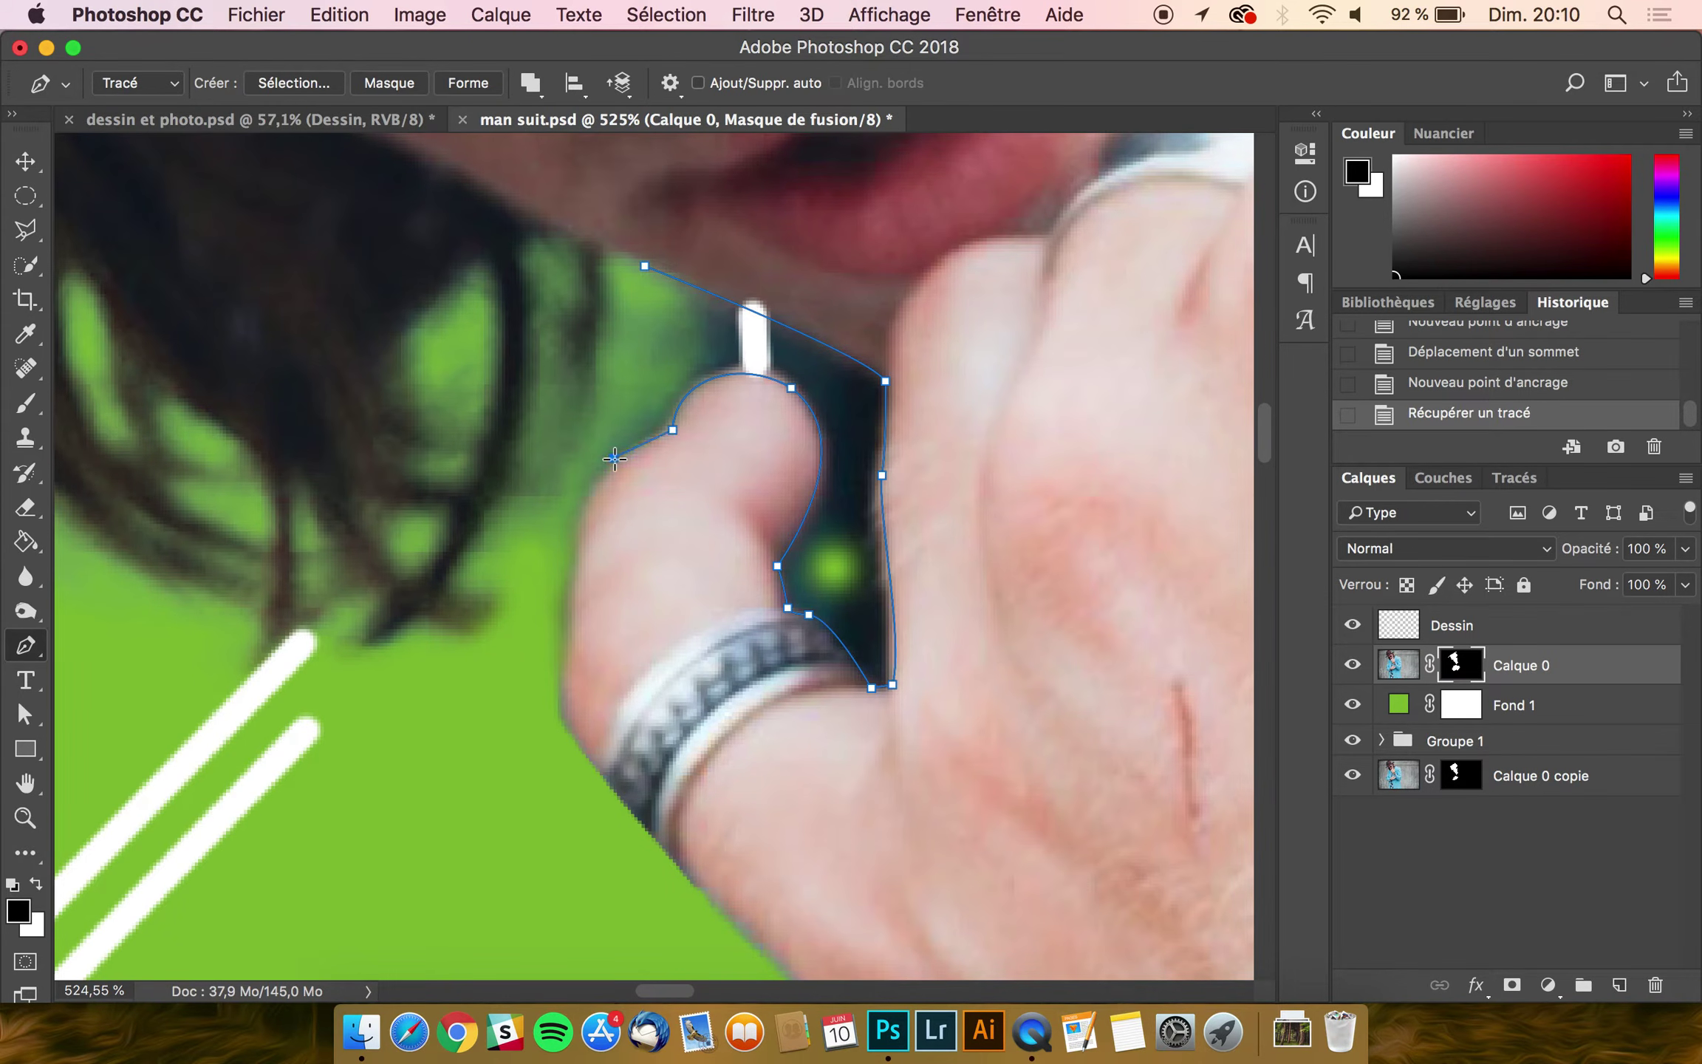
left_click(595, 470)
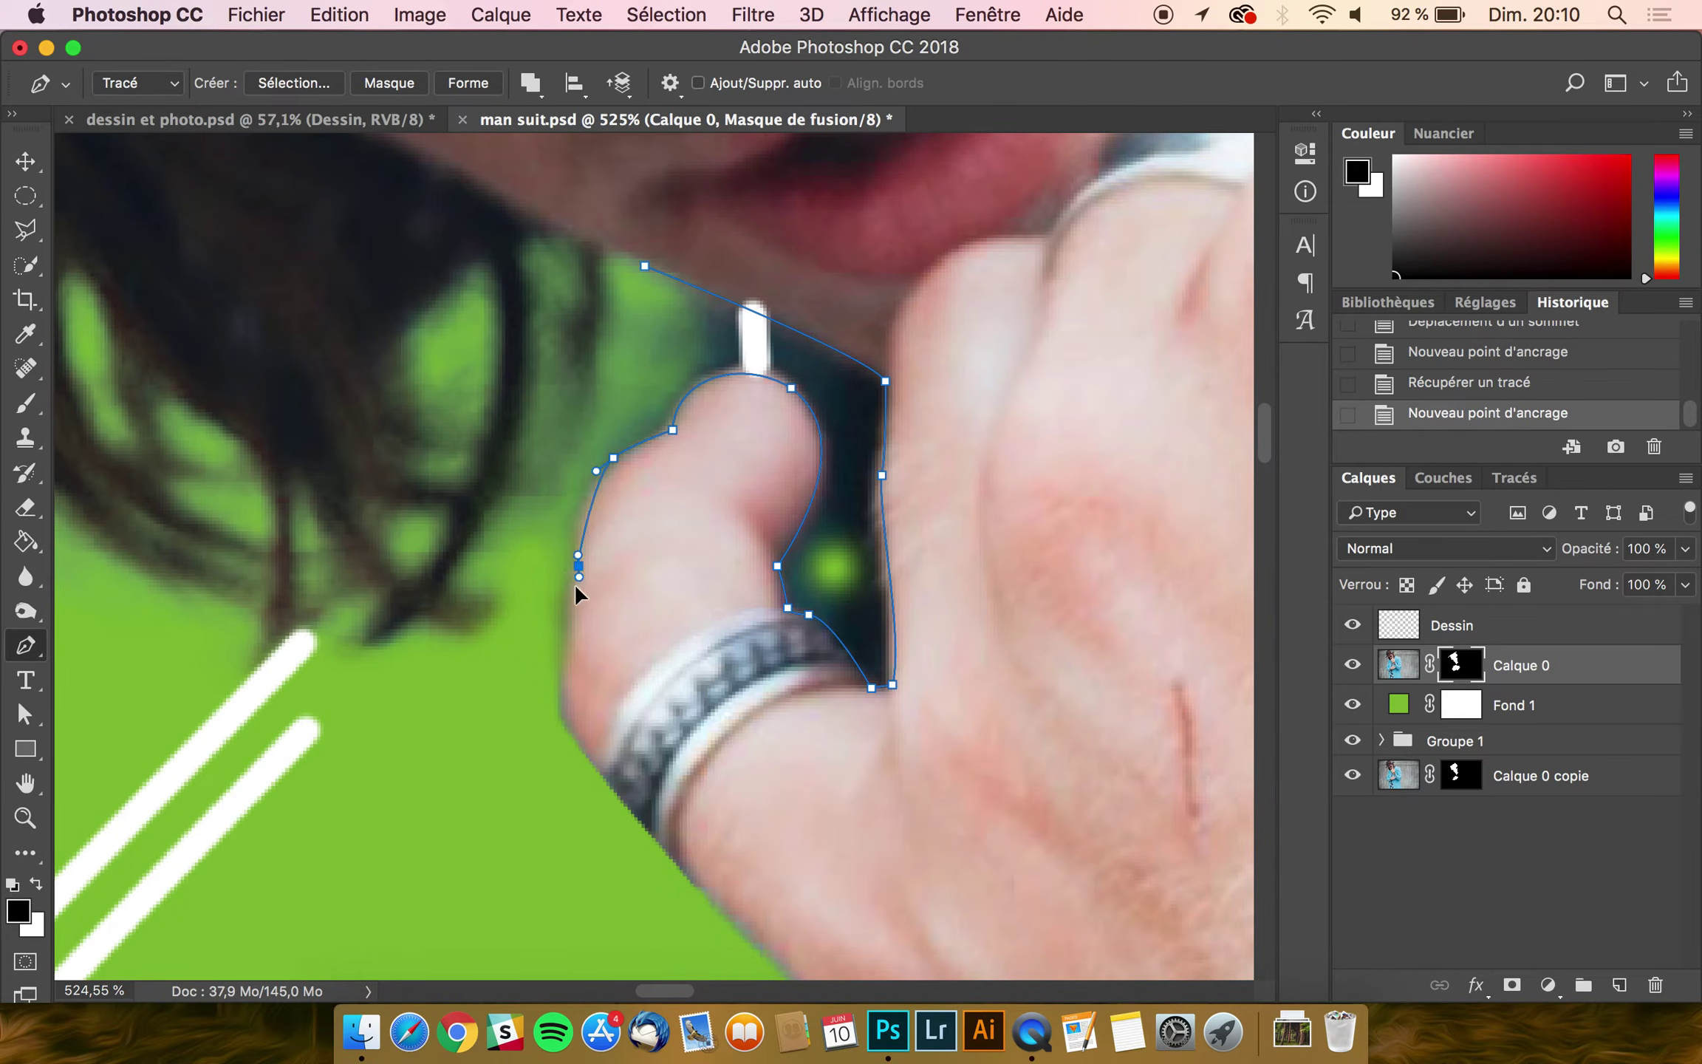
left_click_drag(576, 586, 571, 606)
left_click_drag(566, 718, 572, 736)
left_click(593, 761)
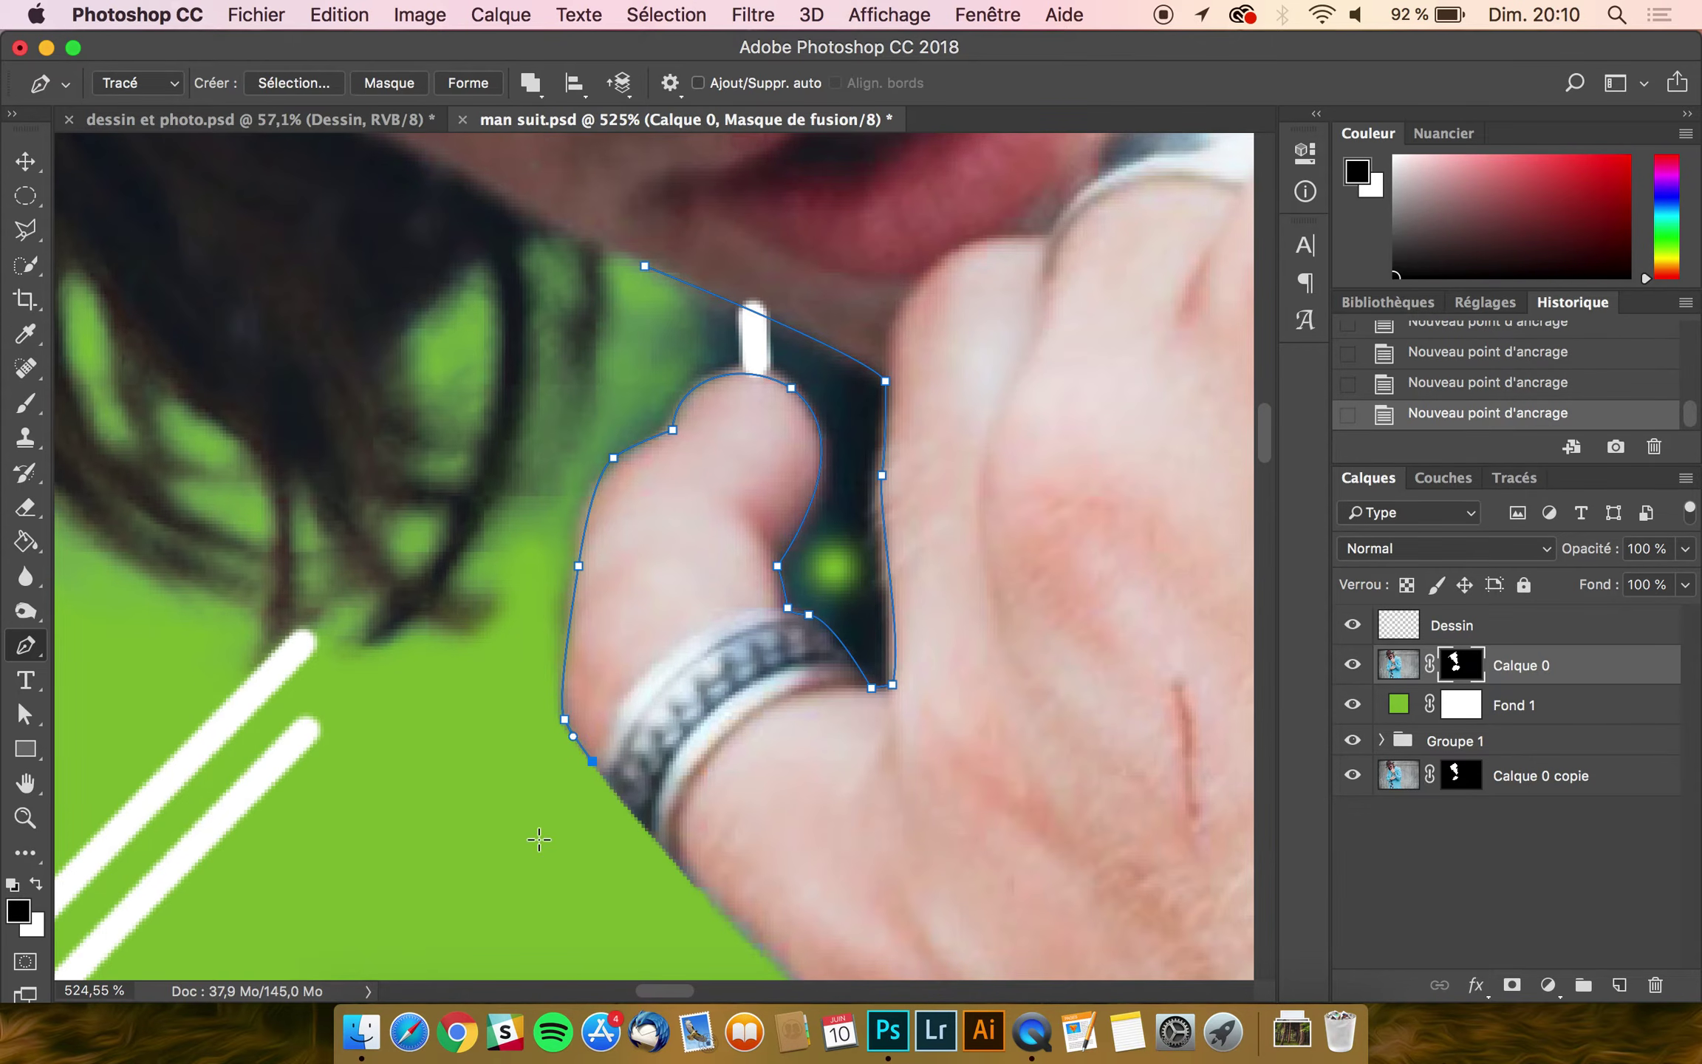
Step: Close the path through the green area between the finger and the hair, and convert it to a selection
left_click(474, 722)
left_click(543, 545)
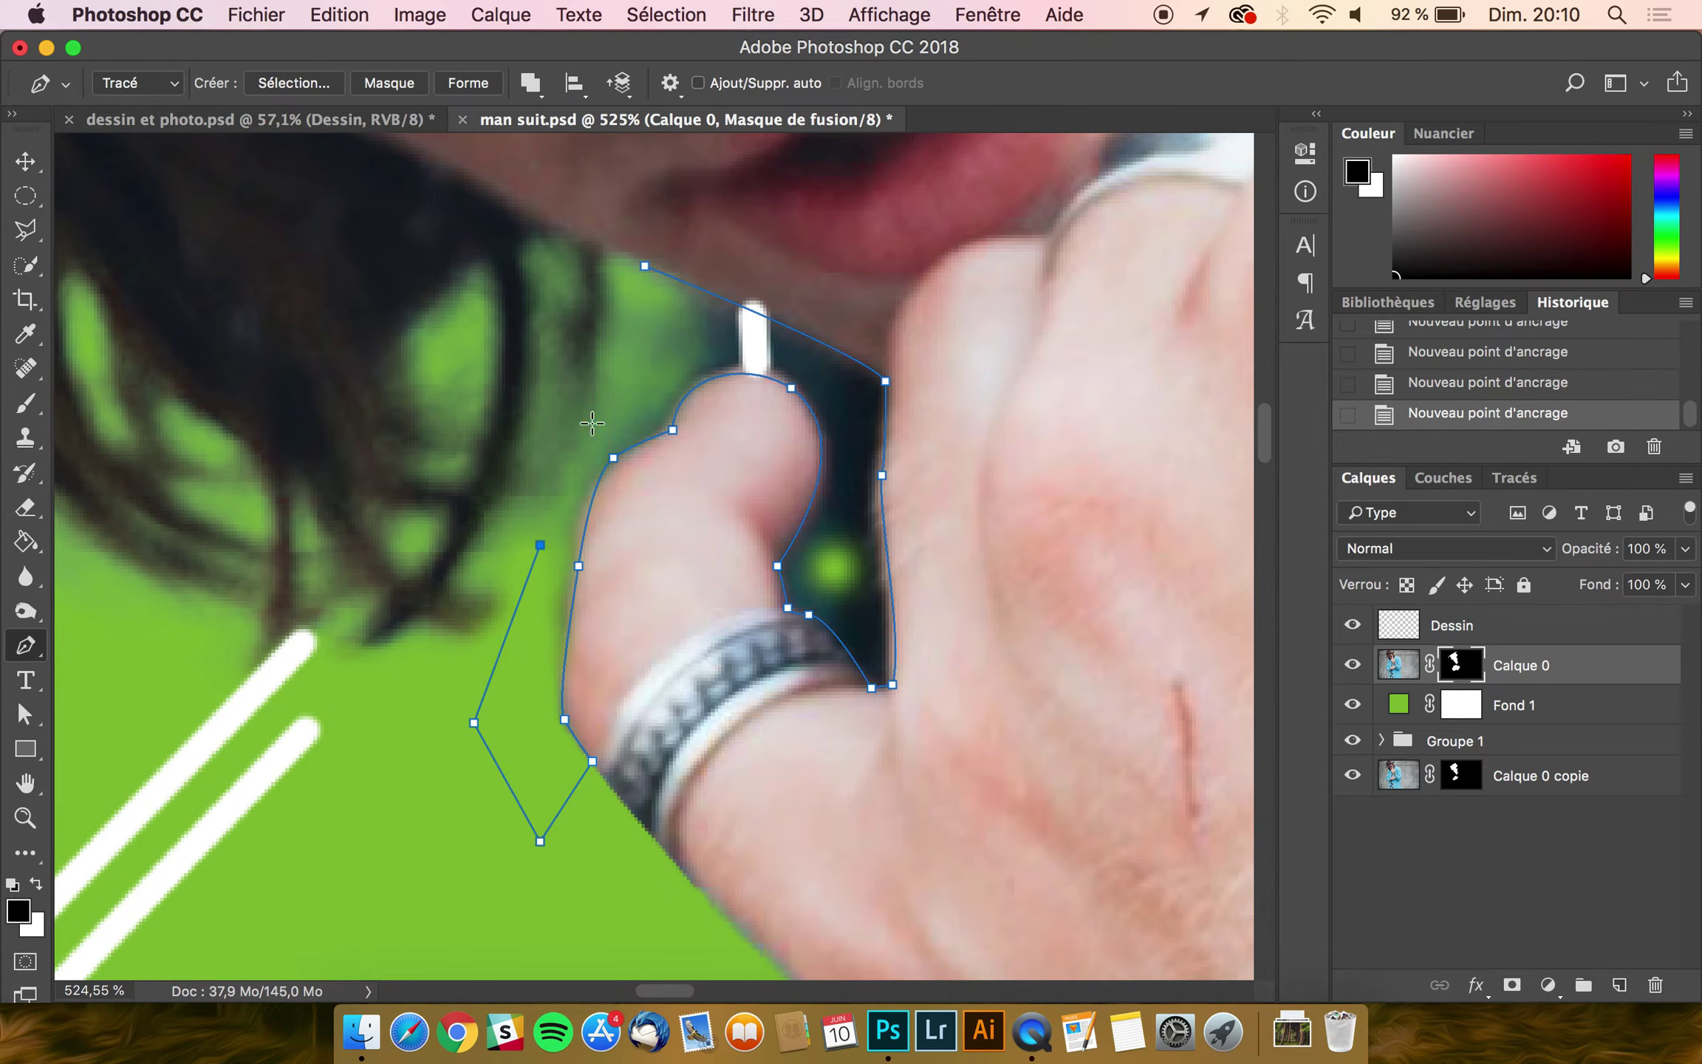
left_click(644, 268)
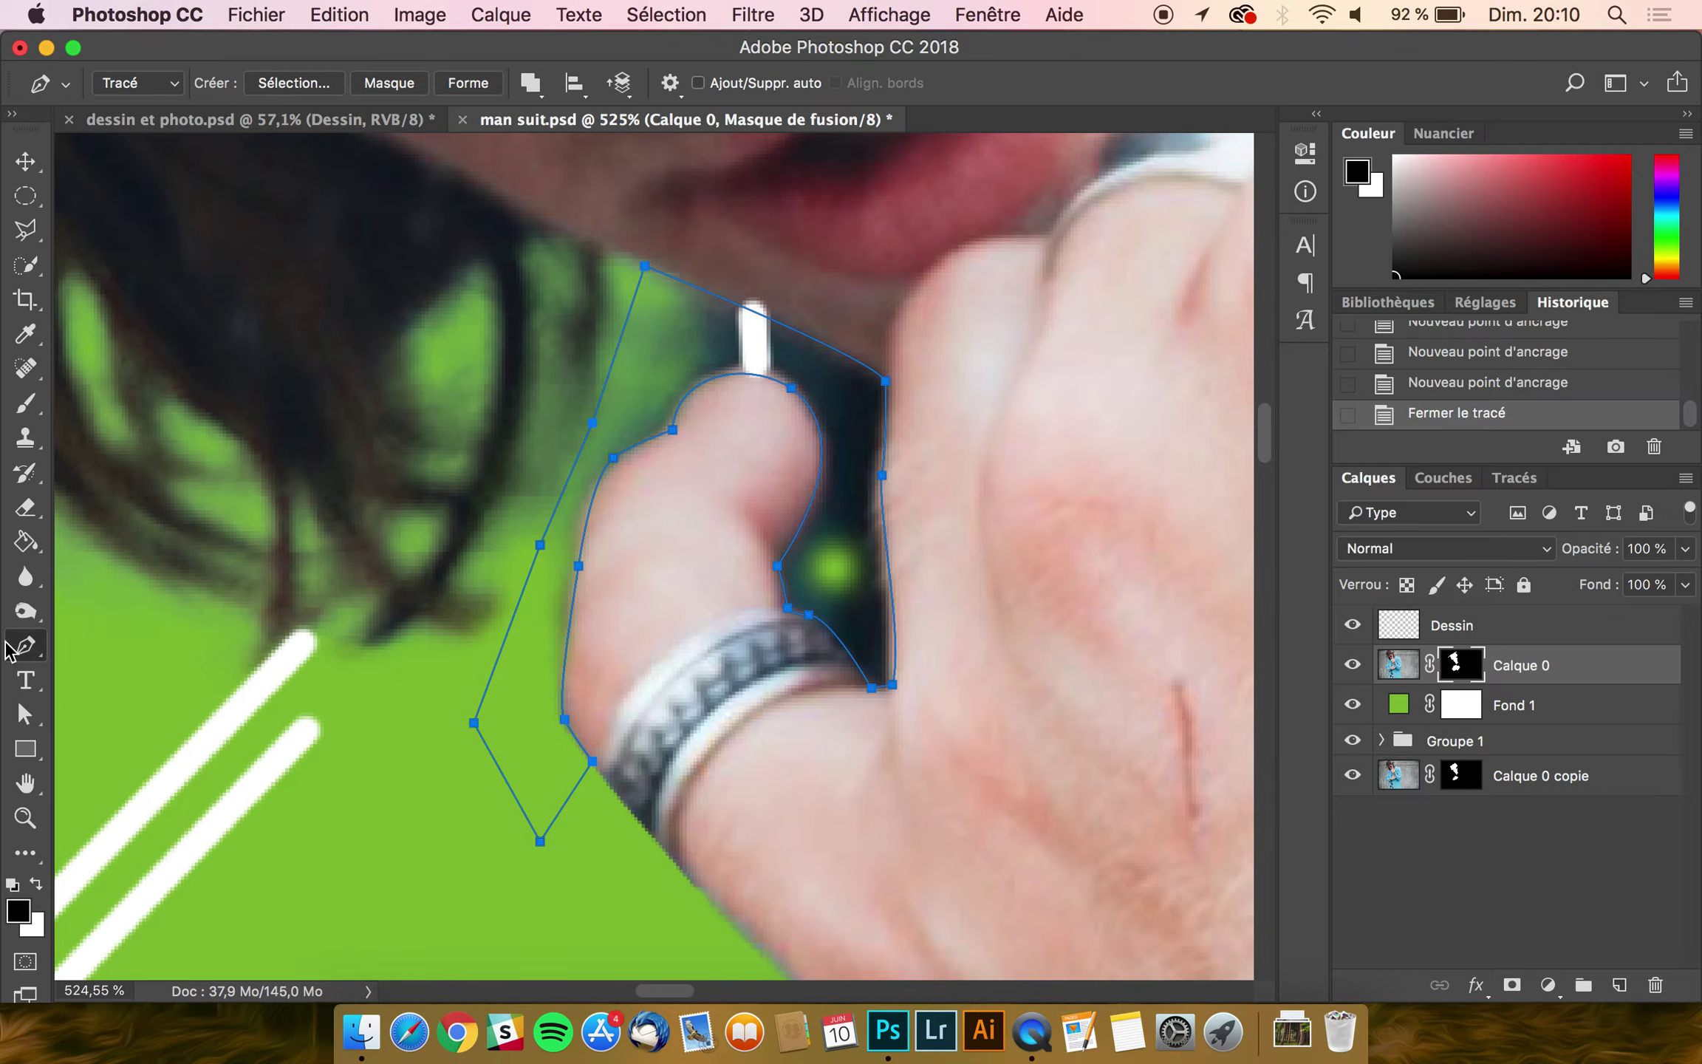
right_click(700, 379)
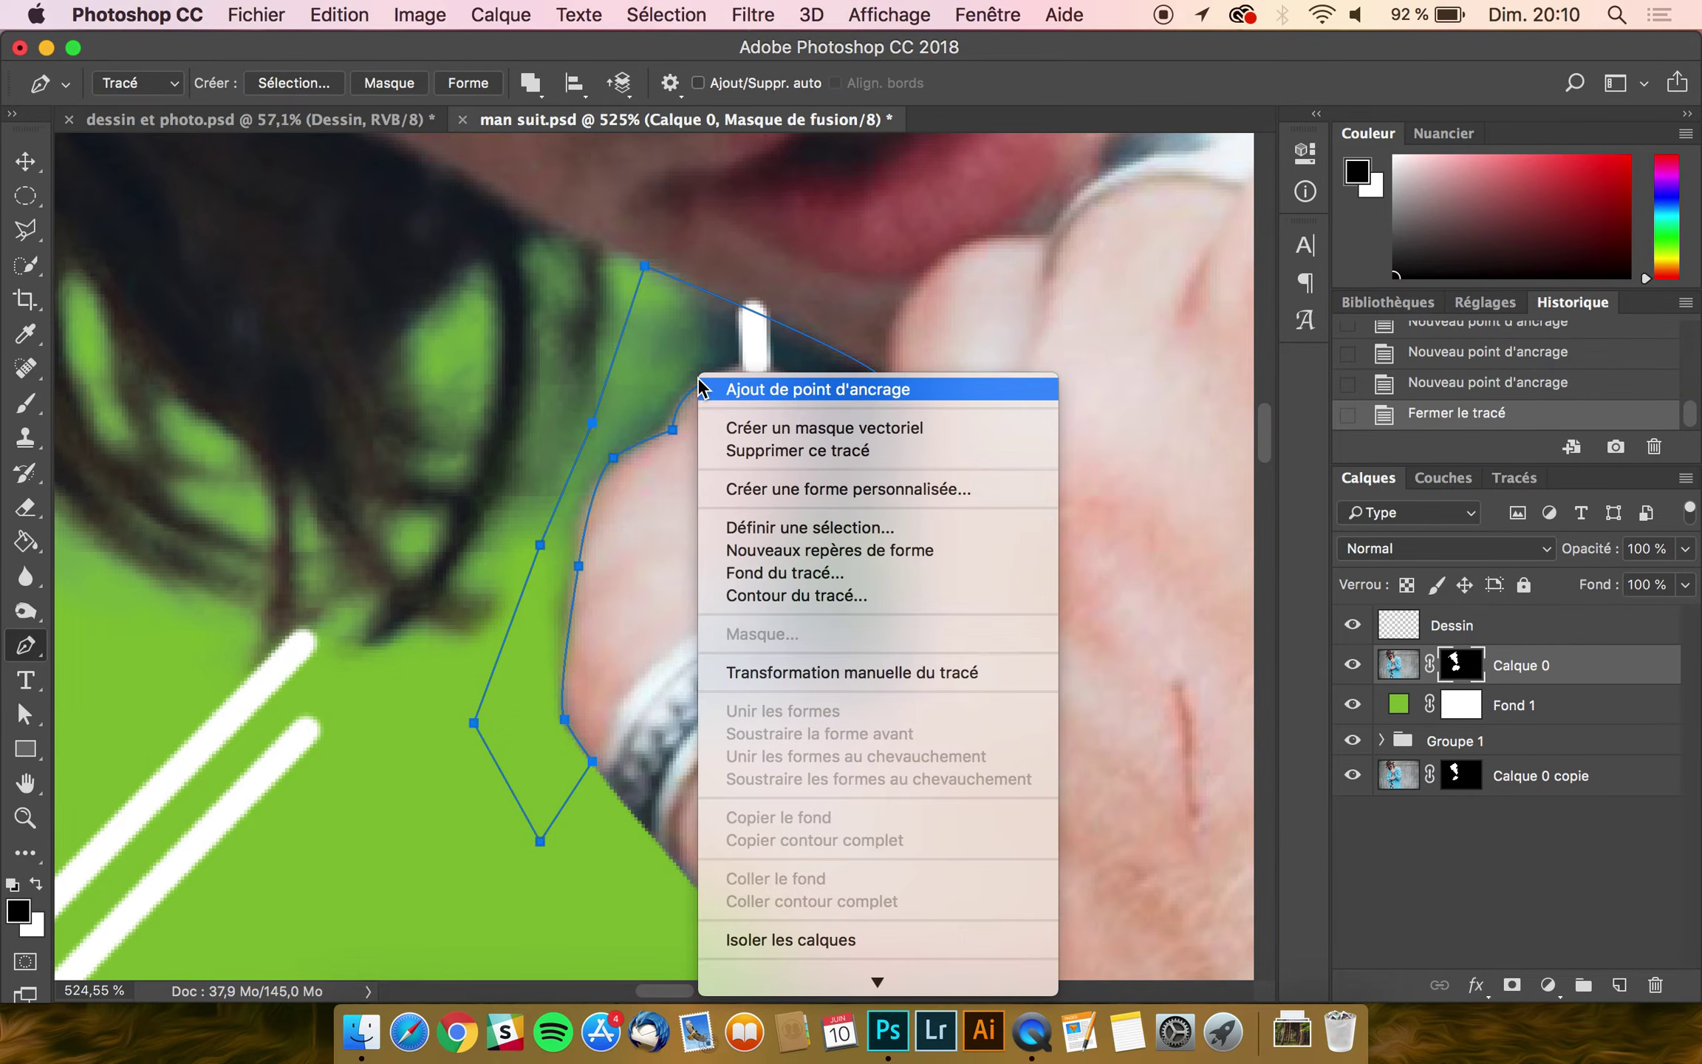
left_click(826, 530)
key("Return")
Step: Paint black on the mask inside the selection, deselect, and blend the leftover background beside the hair with a 28 px soft brush
left_click(25, 404)
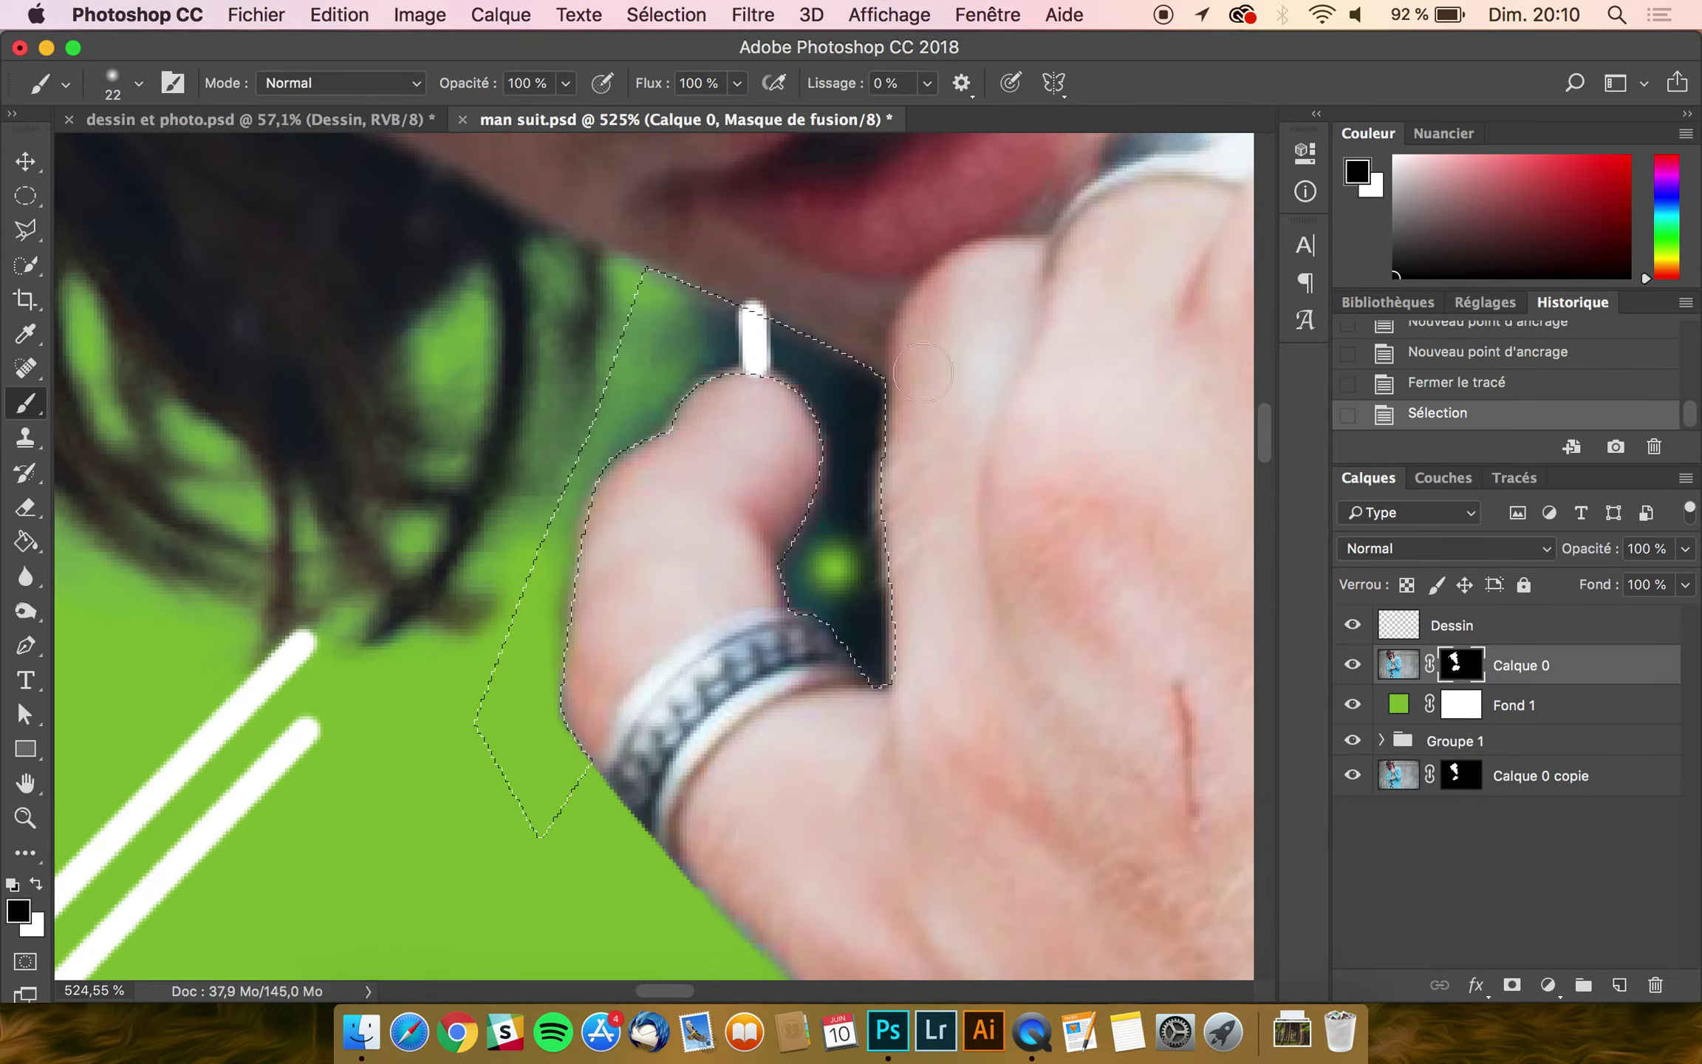
mouse_move(717, 358)
left_mouse_down()
mouse_move(721, 344)
mouse_move(855, 334)
mouse_move(728, 336)
mouse_move(640, 368)
mouse_move(687, 310)
mouse_move(743, 151)
mouse_move(687, 422)
left_mouse_up()
key("ctrl+d")
left_click_drag(562, 373, 462, 383)
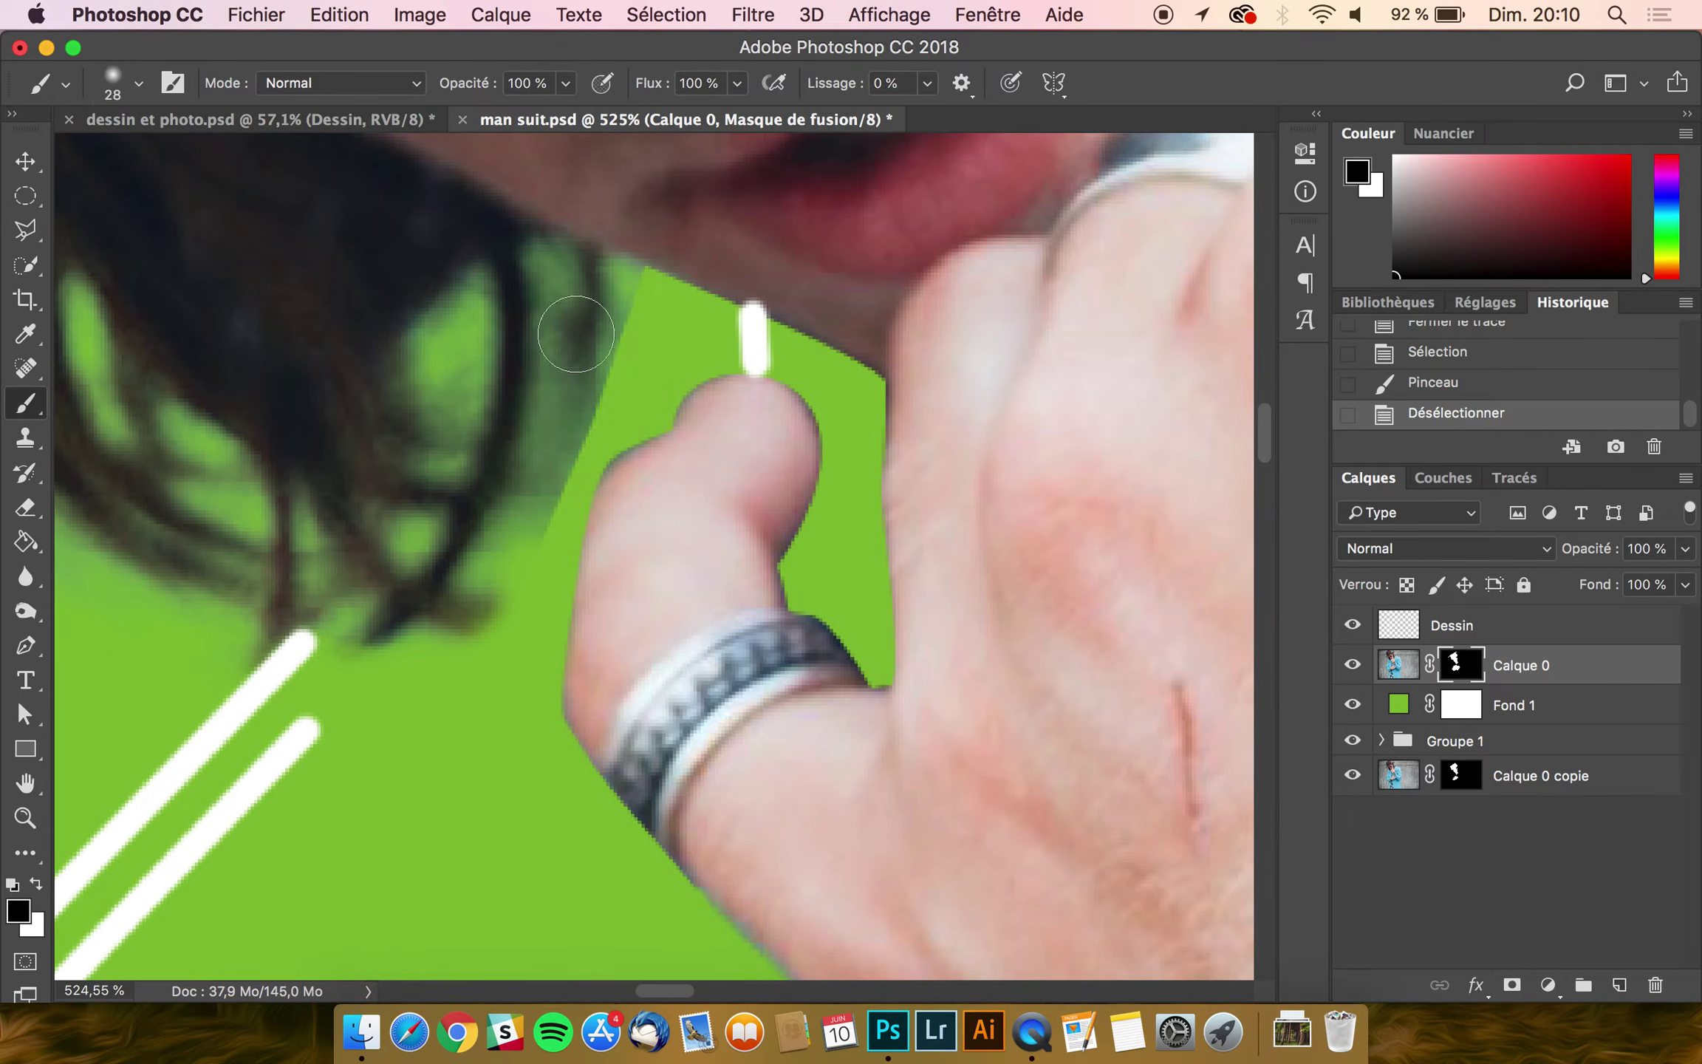
mouse_move(627, 309)
left_mouse_down()
mouse_move(630, 346)
mouse_move(630, 304)
mouse_move(574, 294)
mouse_move(633, 321)
mouse_move(573, 409)
mouse_move(559, 487)
mouse_move(475, 665)
left_mouse_up()
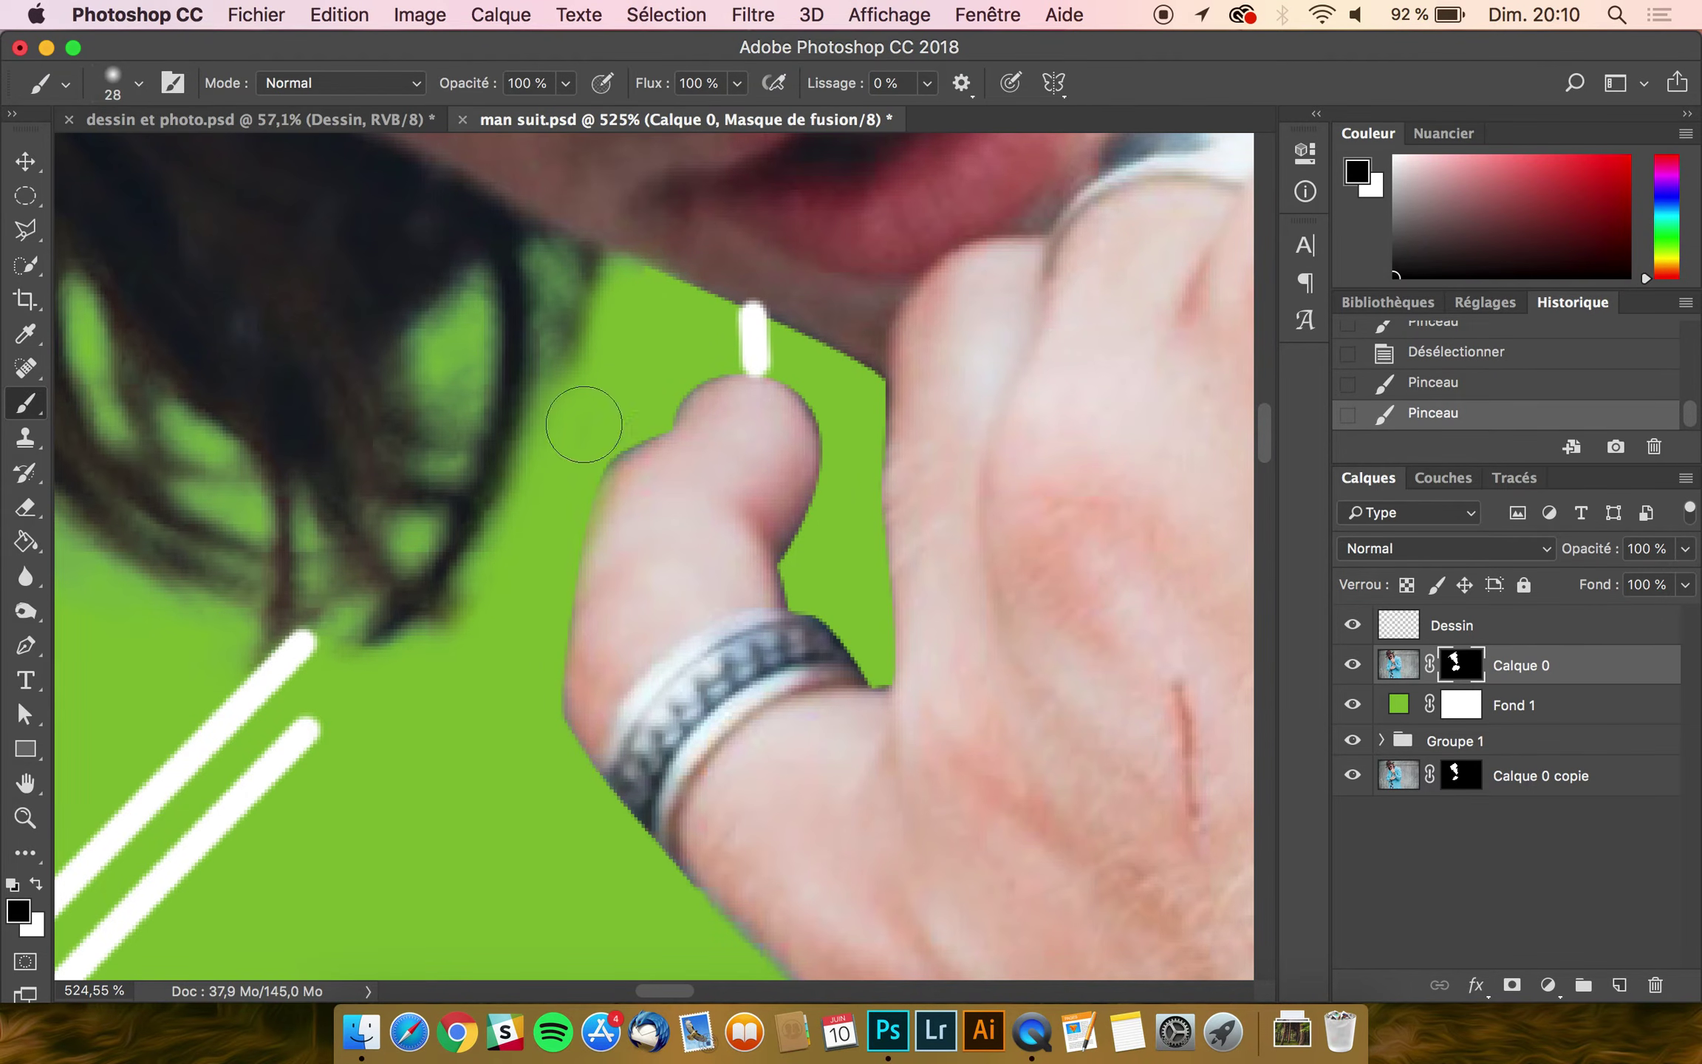
Step: Examine the cleaned finger and hair cut-out, and compare it with the composite in dessin et photo.psd
scroll(611, 305, "down", 15)
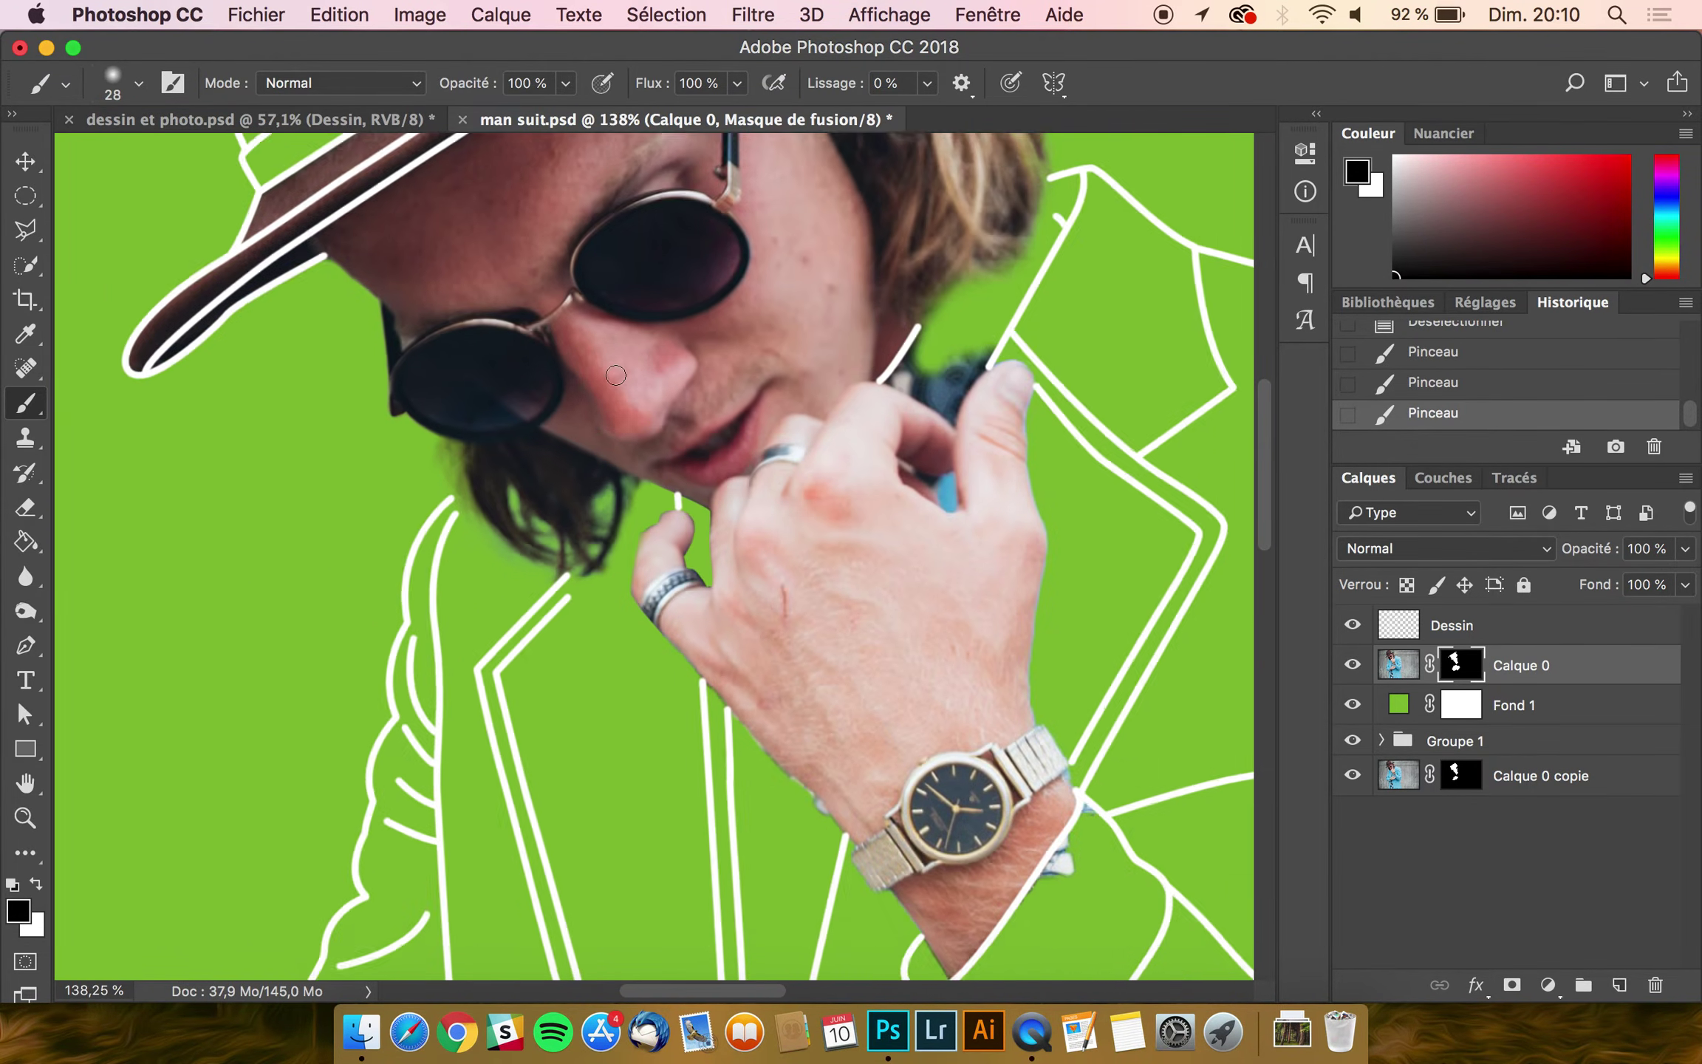
scroll(616, 376, "up", 12)
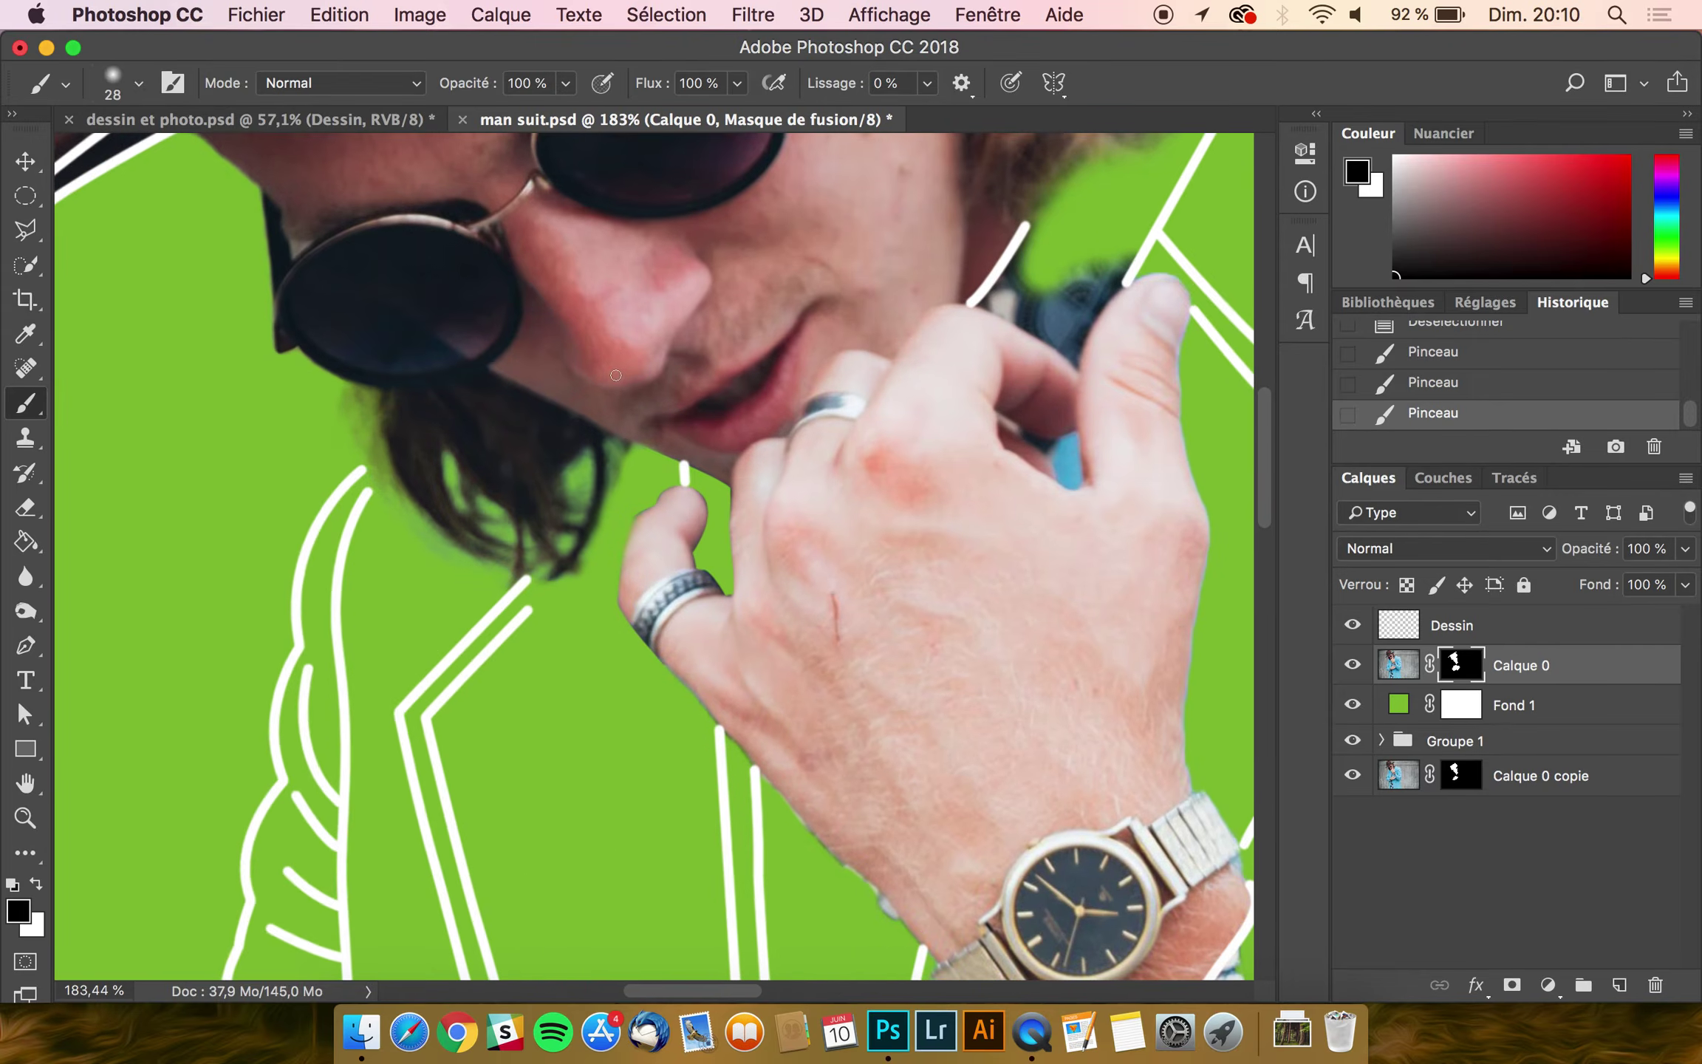
scroll(616, 375, "up", 2)
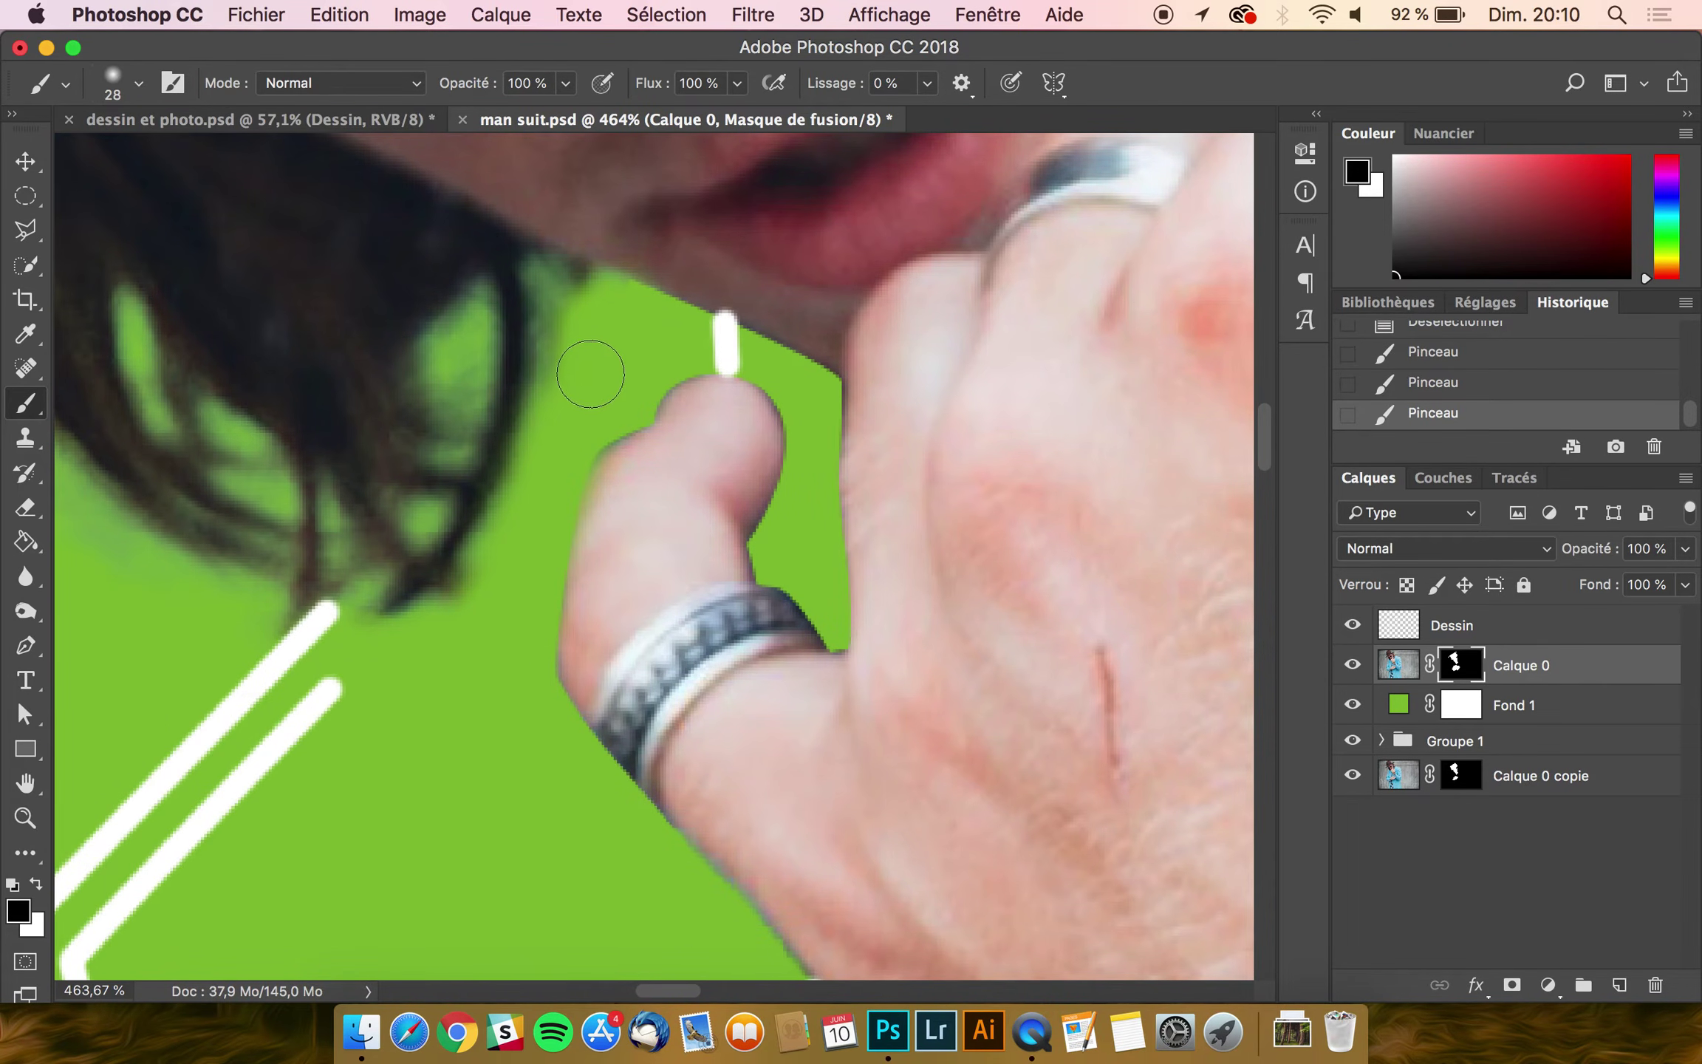
left_click(297, 118)
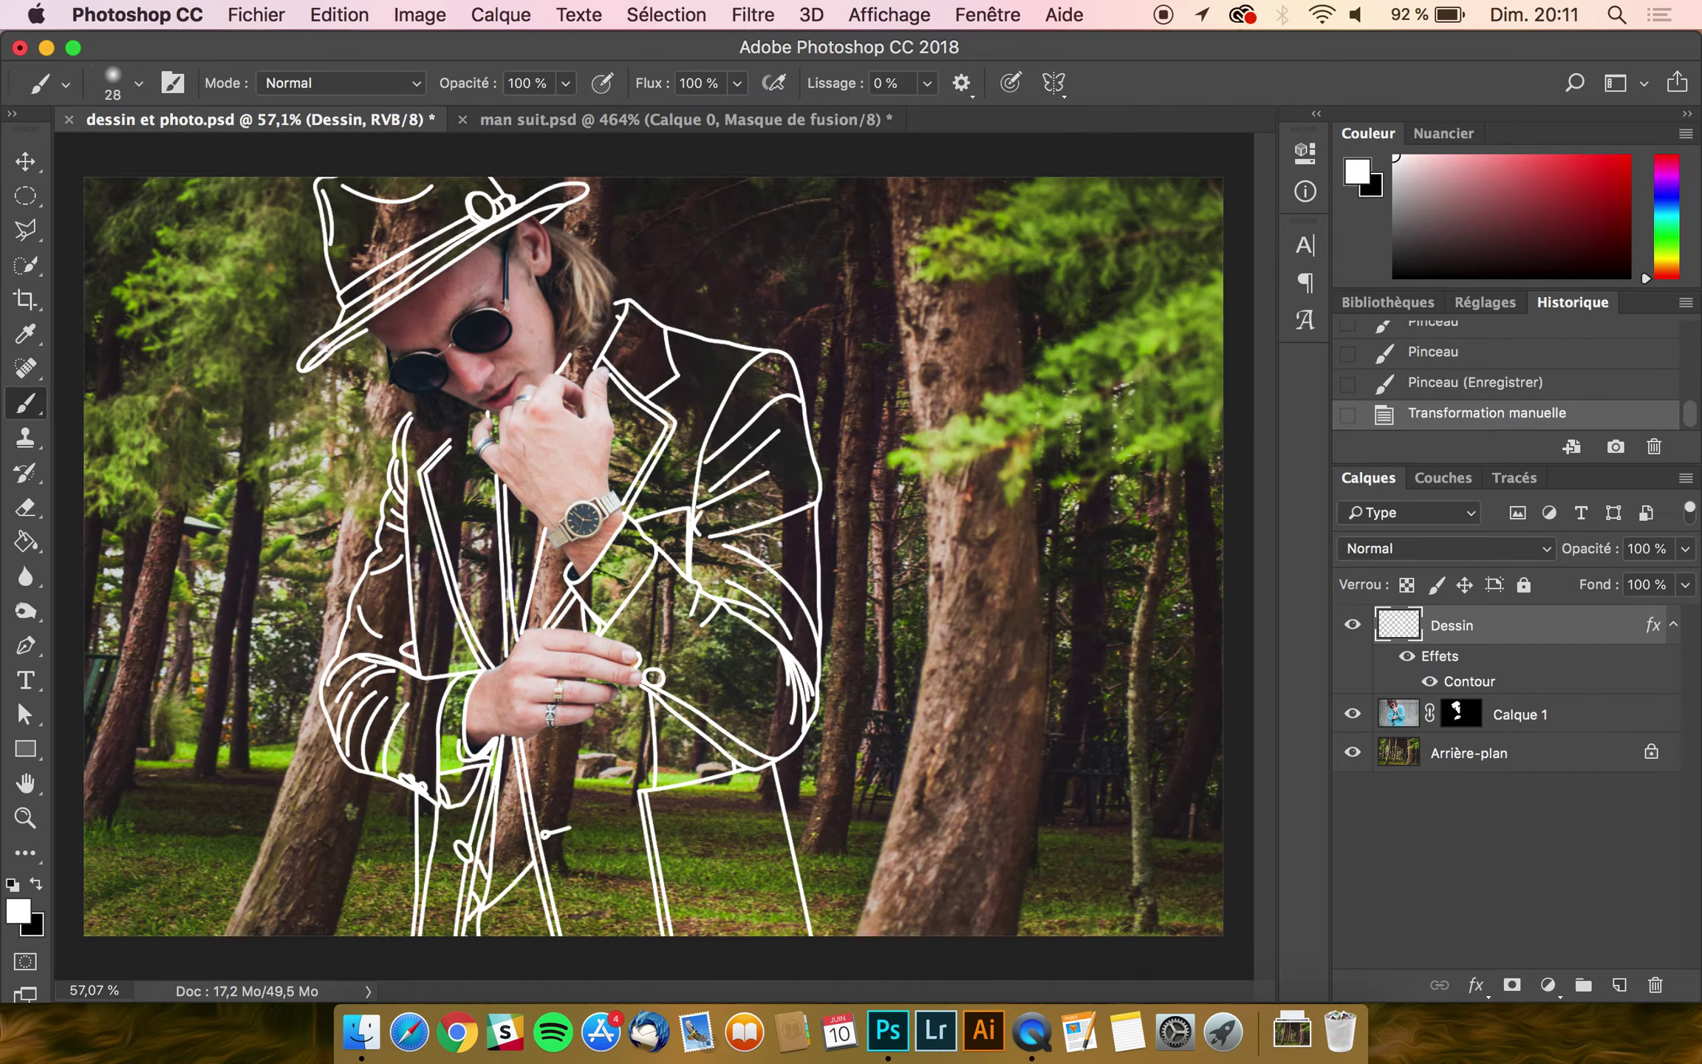
left_click(622, 116)
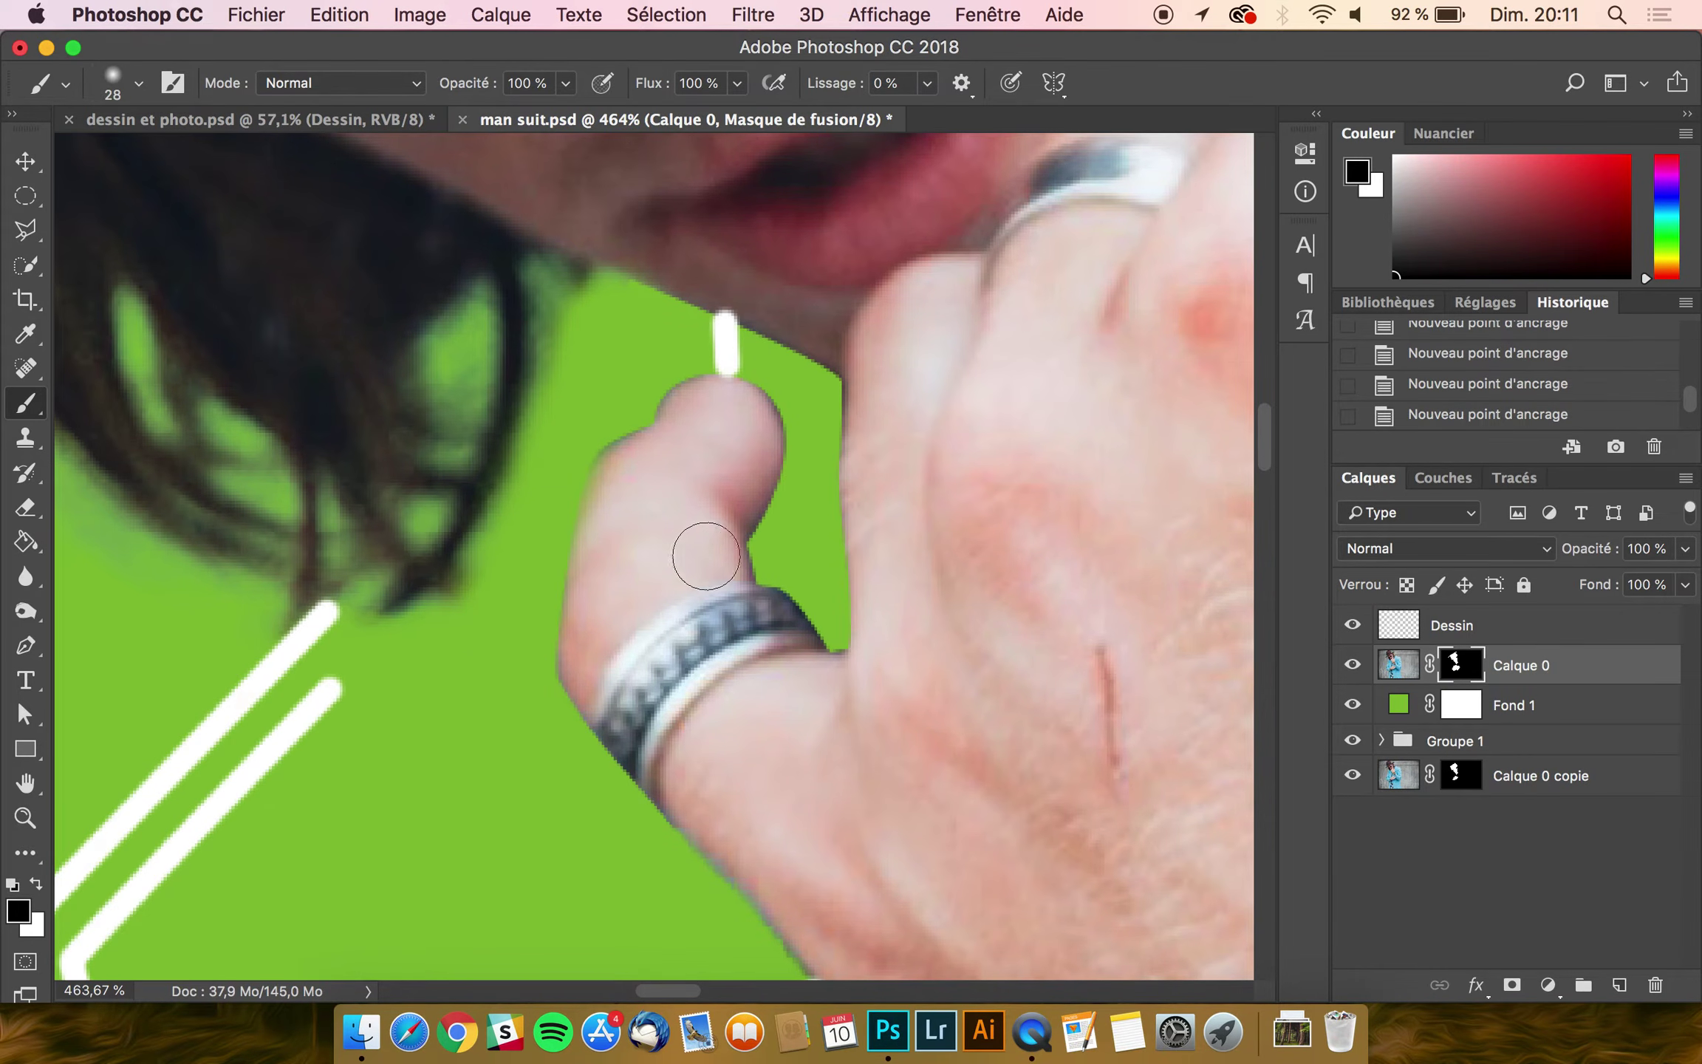
Step: Touch up the mask around the little finger with a 10 px brush, and outline the leftover strip above its knuckle with a closed Pen path
left_click_drag(721, 410, 615, 425)
scroll(615, 425, "up", 2)
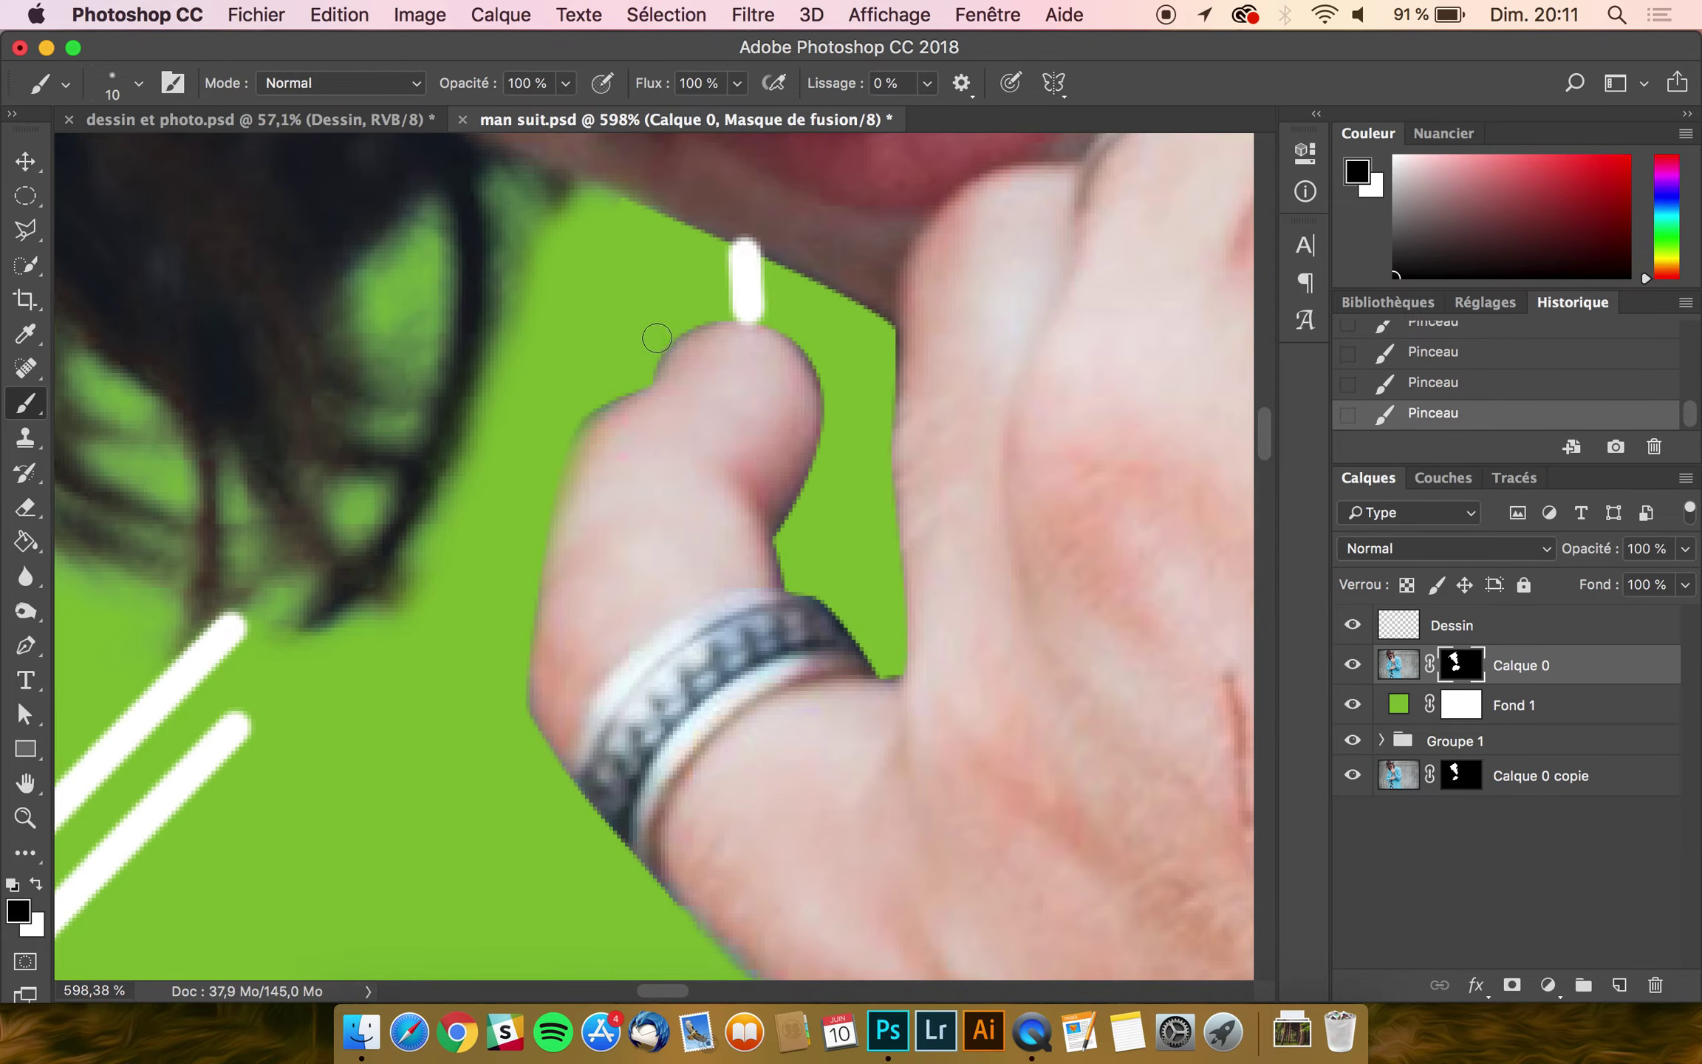
left_click(29, 653)
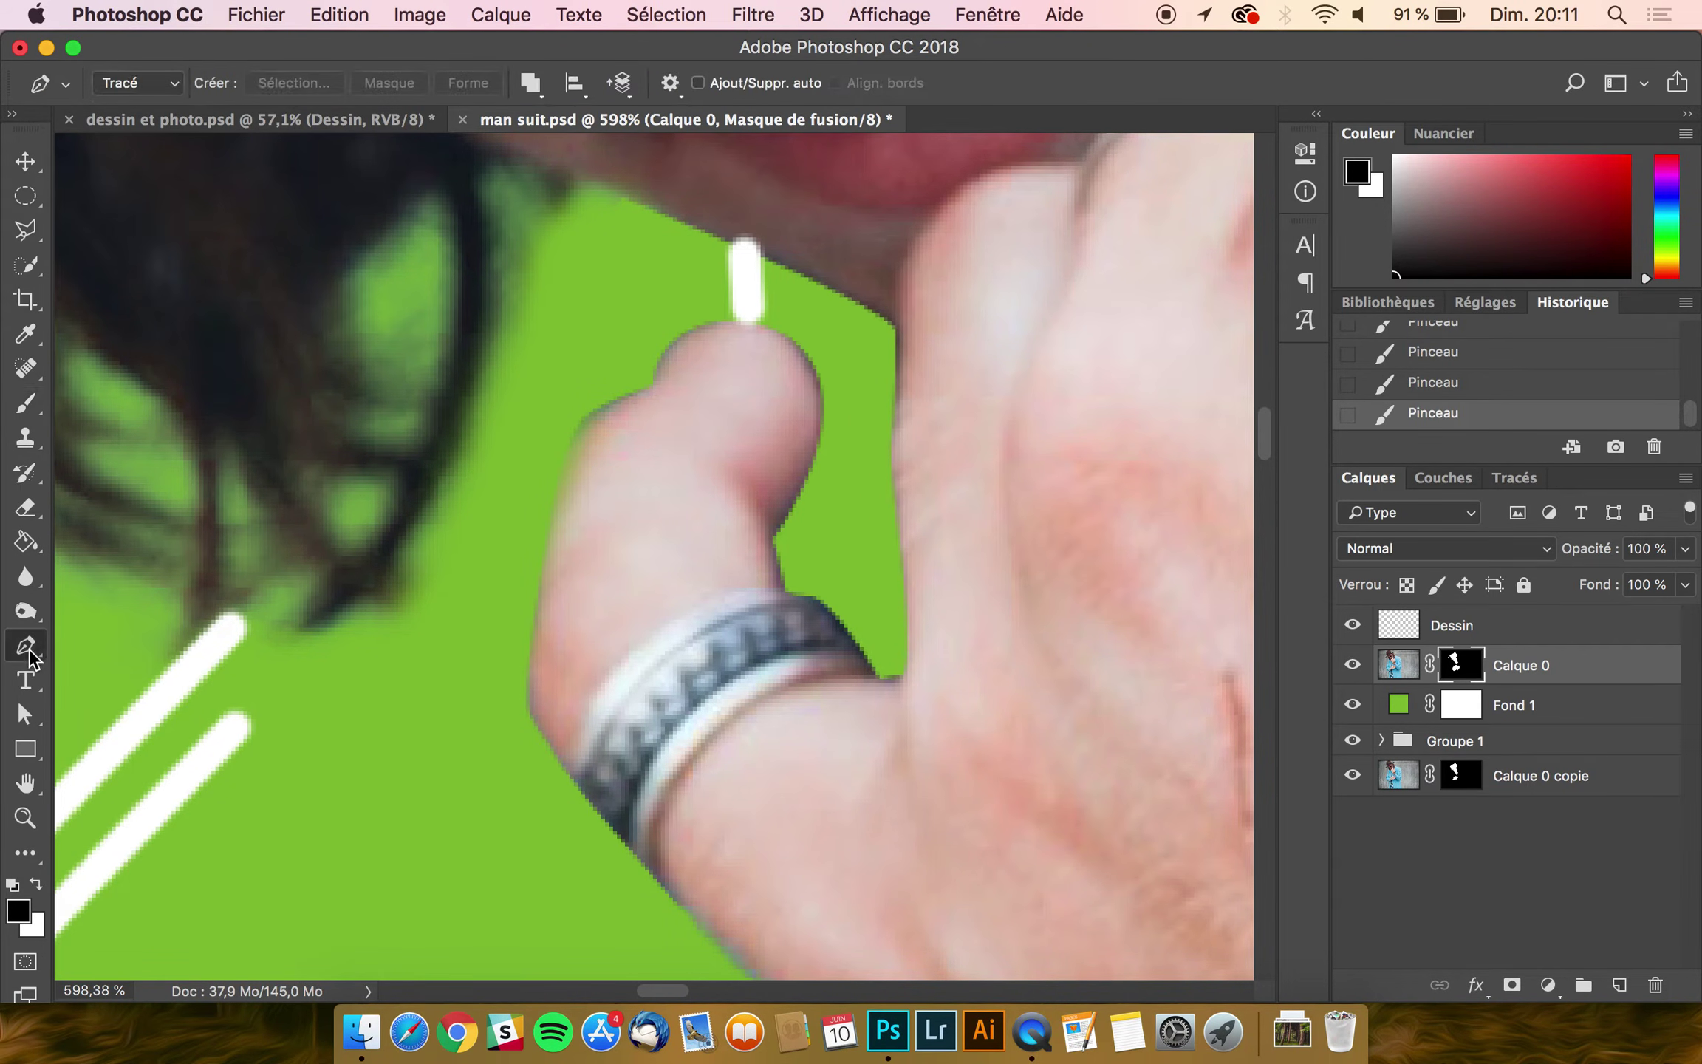
left_click(645, 385)
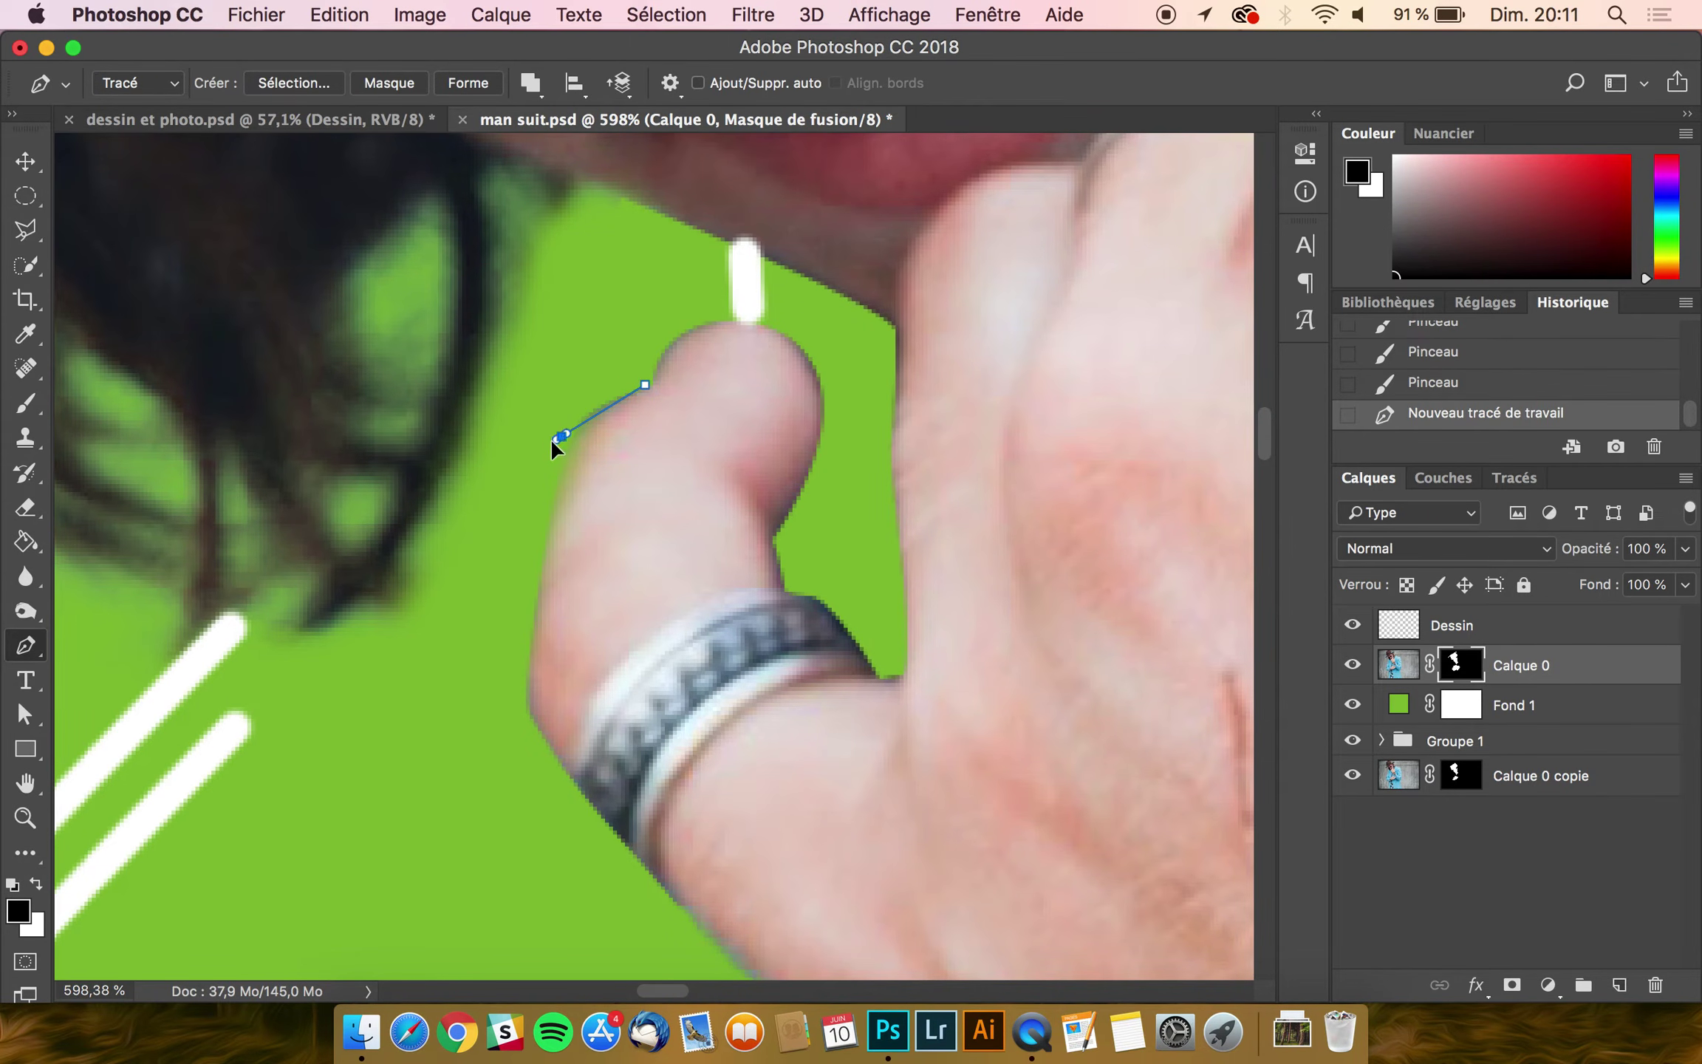
left_click_drag(544, 444, 545, 447)
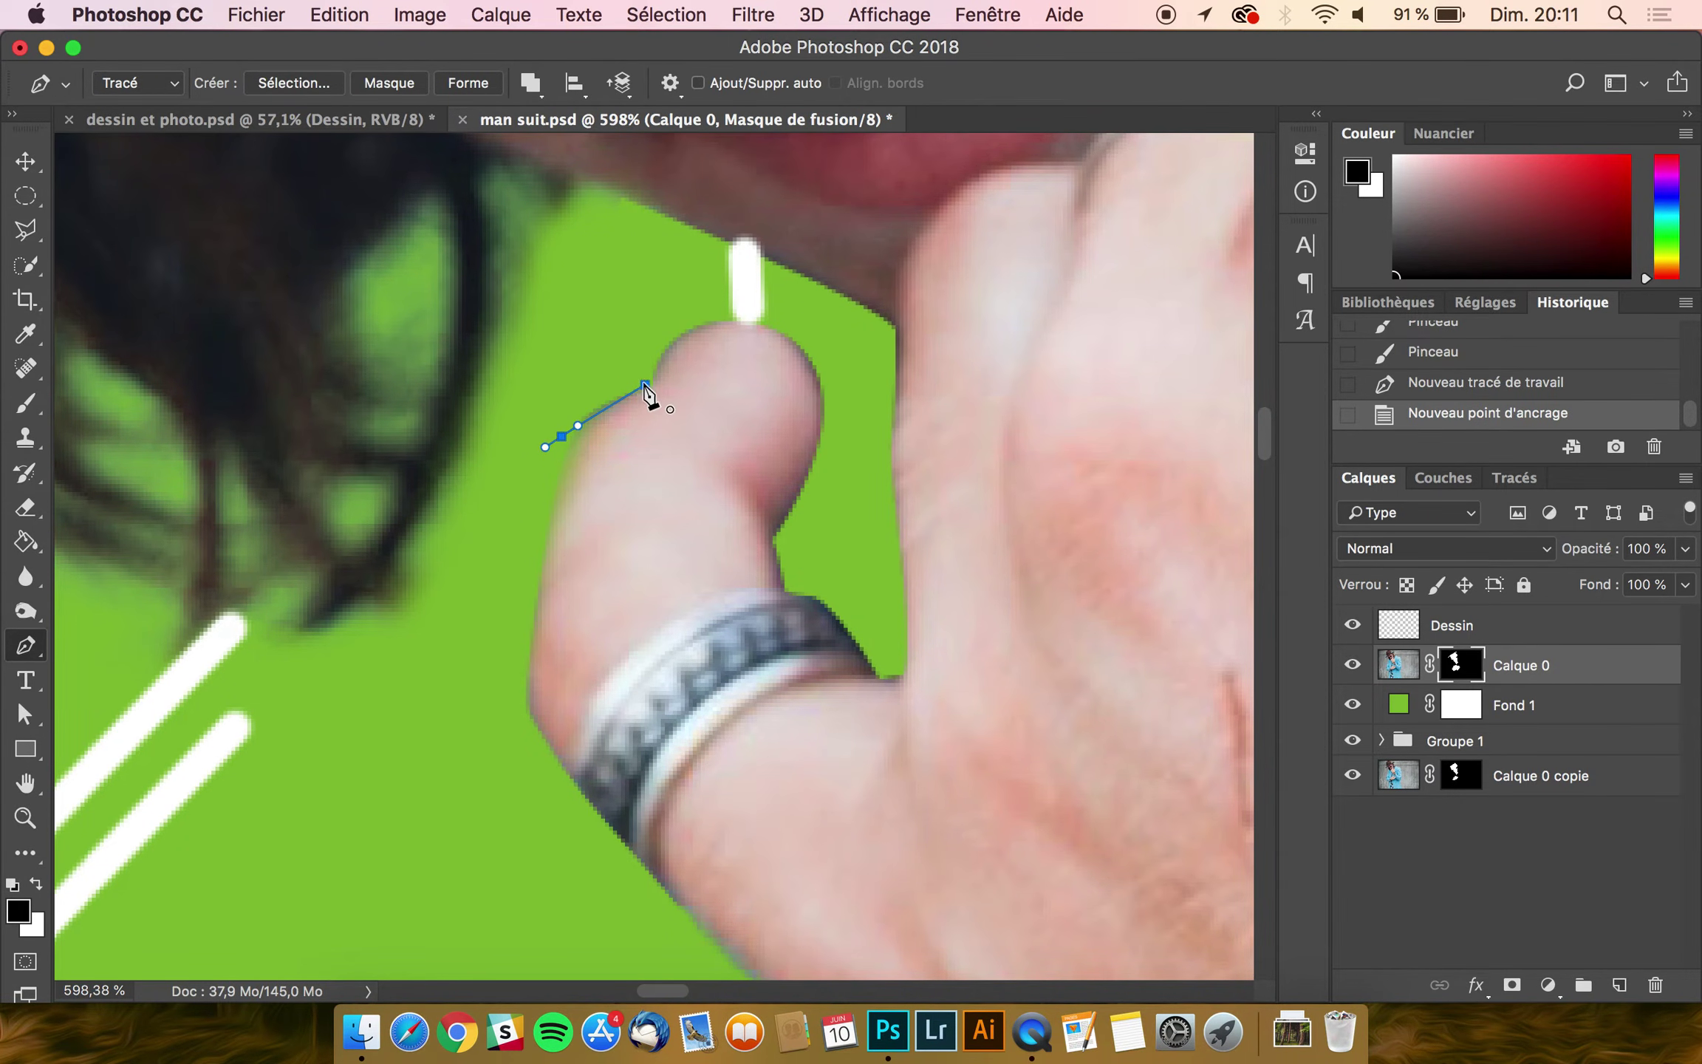
left_click_drag(645, 384, 669, 410)
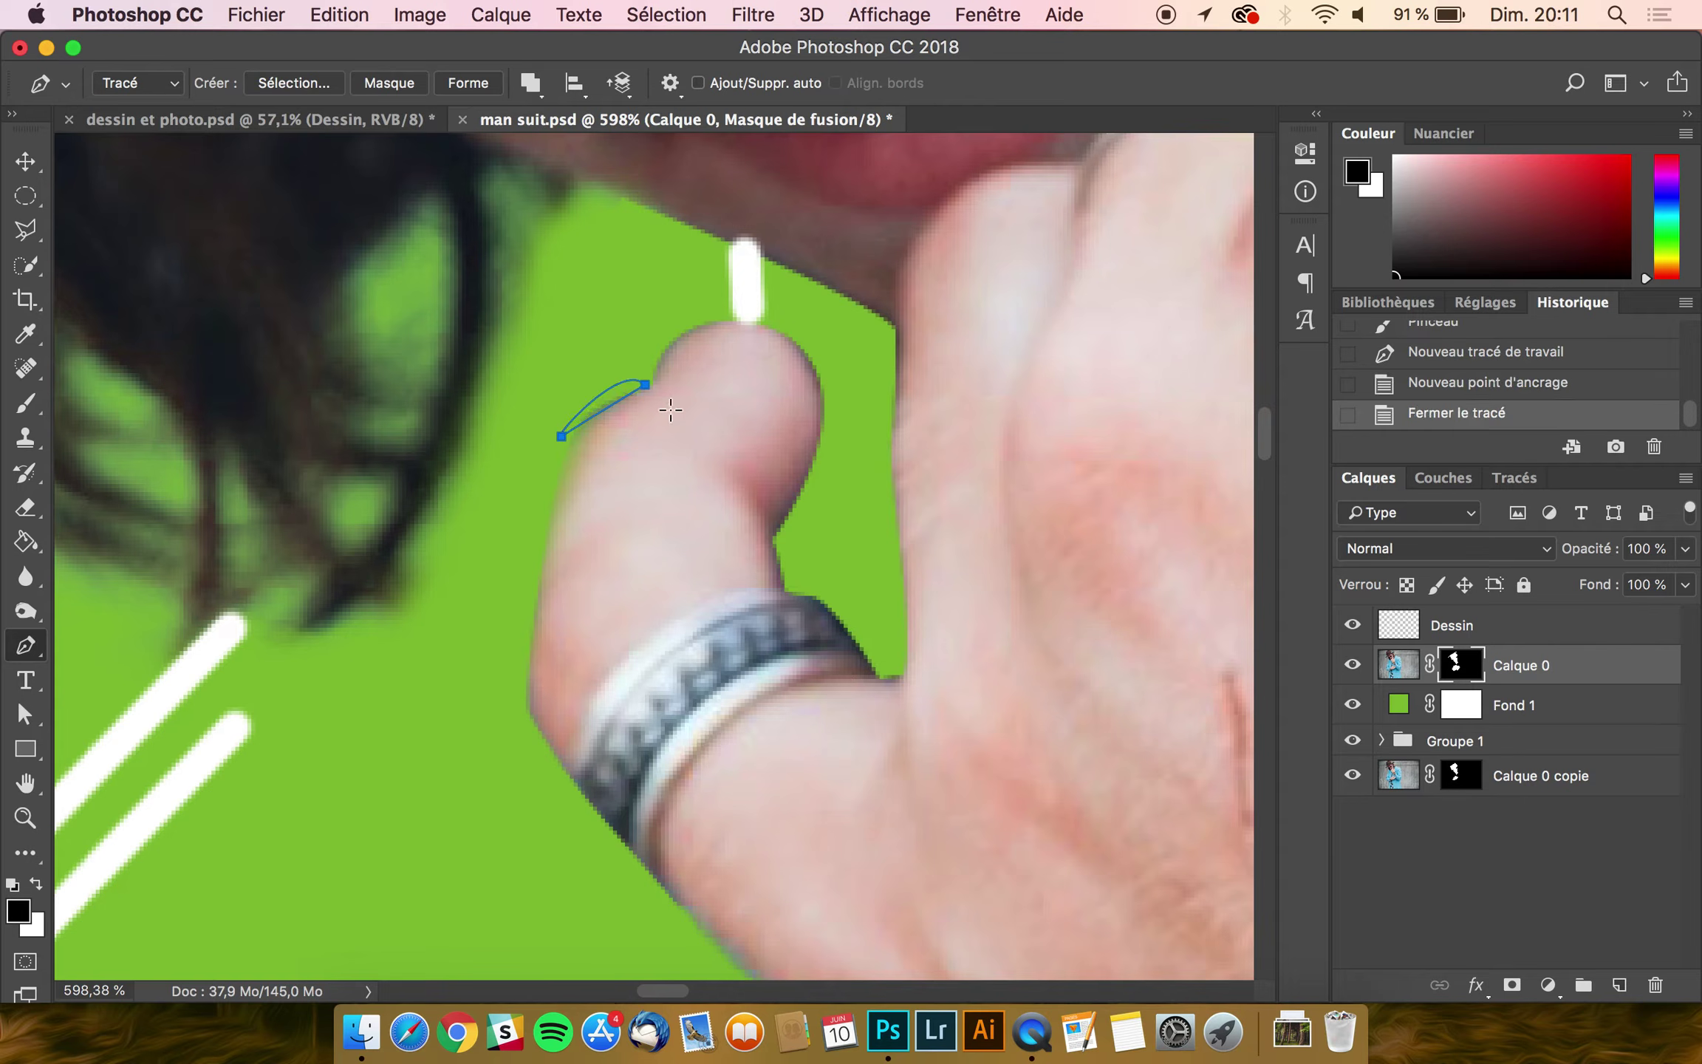
Step: Convert the small knuckle path to a selection, paint black on the mask inside it, and deselect
right_click(613, 389)
left_click(715, 529)
key("Return")
left_click(21, 408)
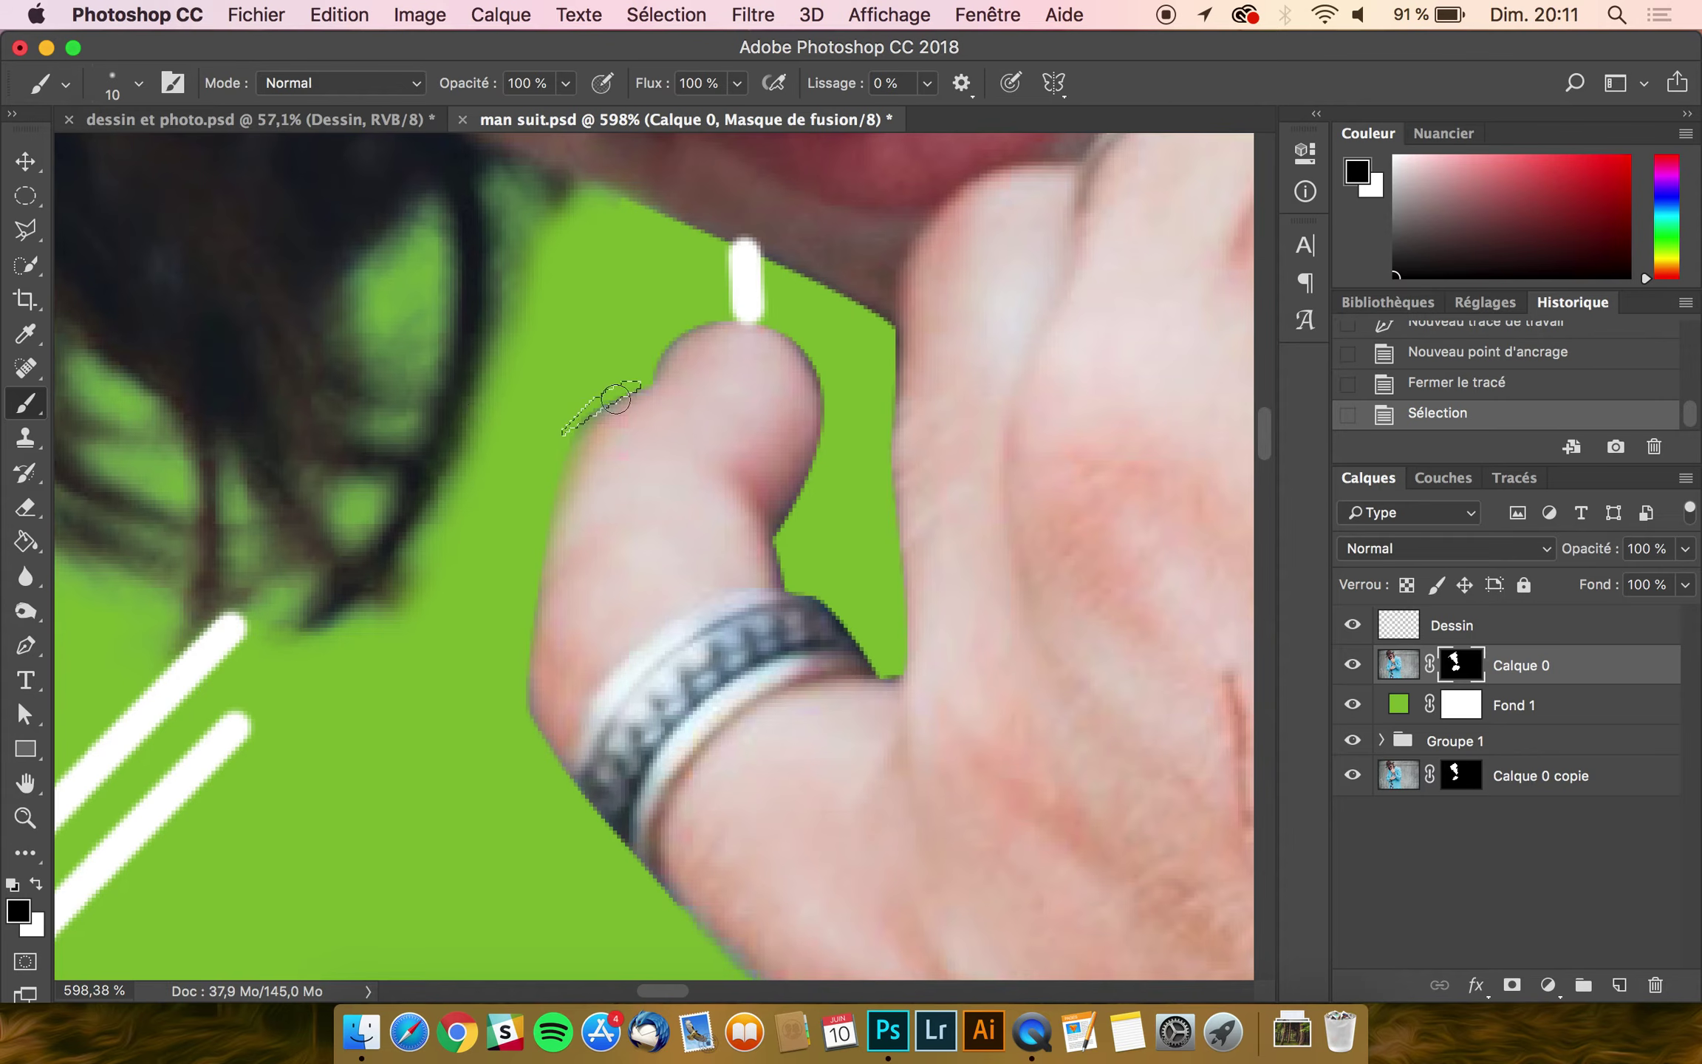
mouse_move(621, 393)
left_mouse_down()
mouse_move(555, 430)
mouse_move(591, 403)
left_mouse_up()
key("super+d")
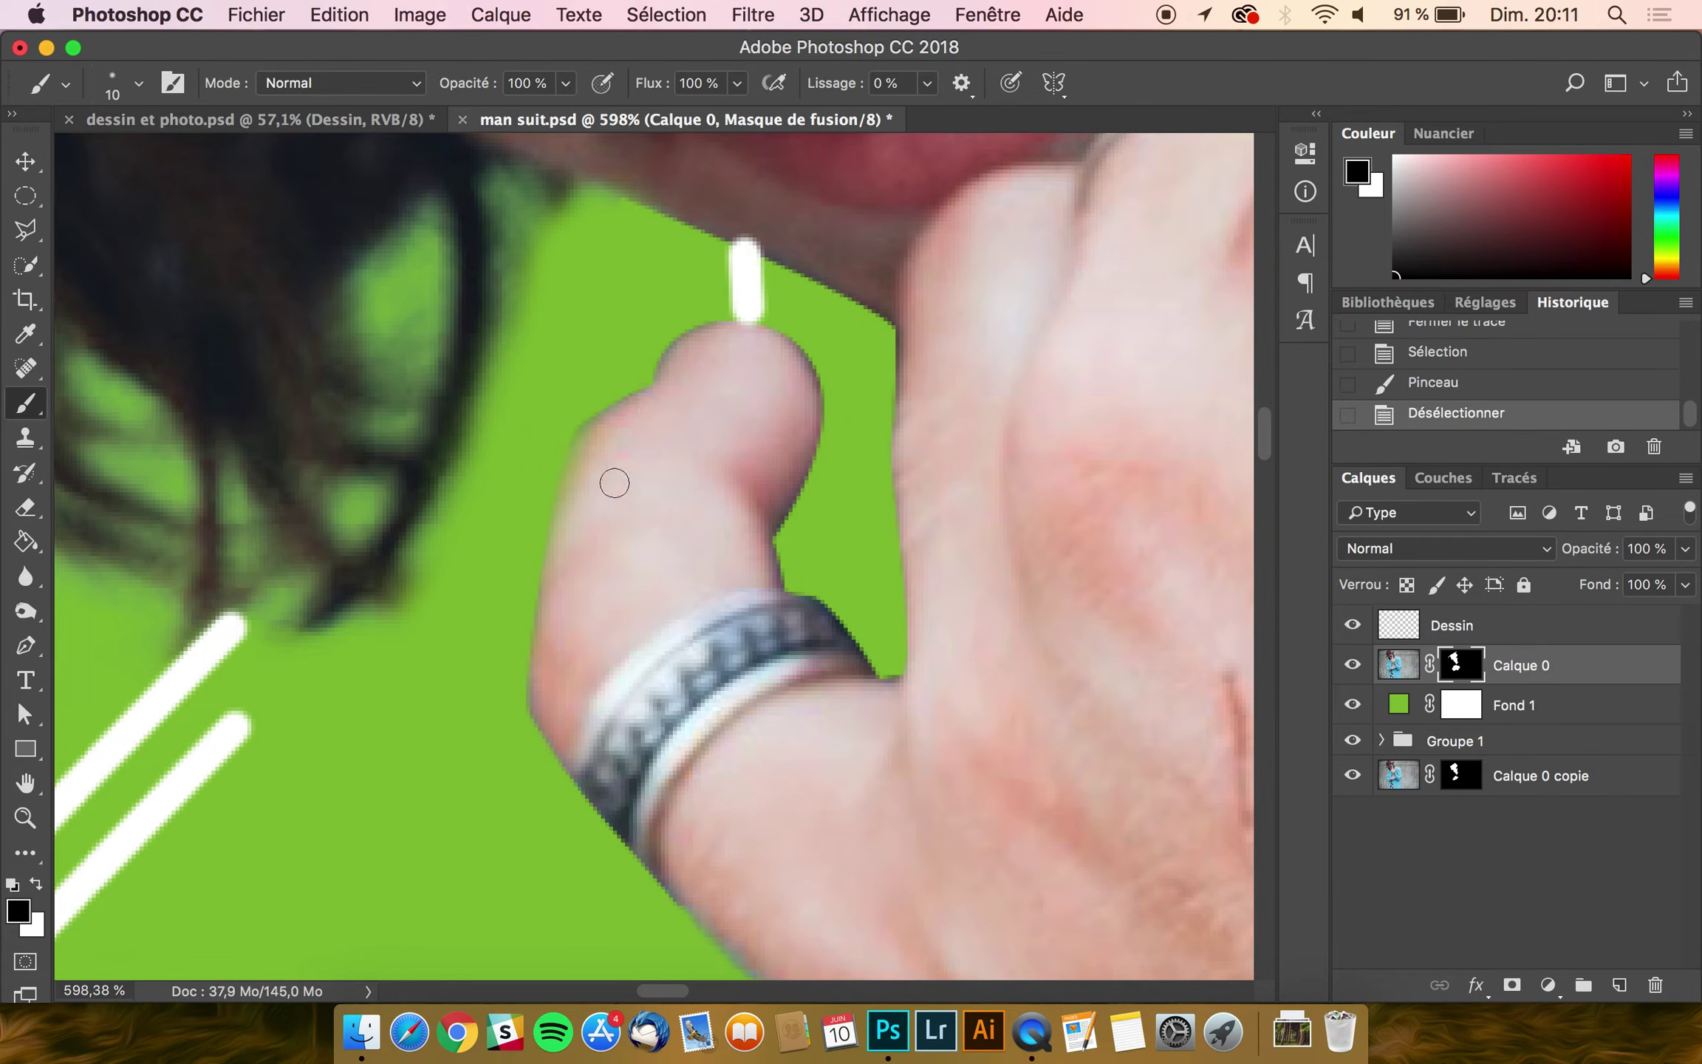
Step: Paint black on the Calque 0 mask over the patterned collar beside the thumb and, with a 30 px soft brush, the blue gap between the fingers
scroll(572, 626, "down", 1)
scroll(572, 626, "down", 10)
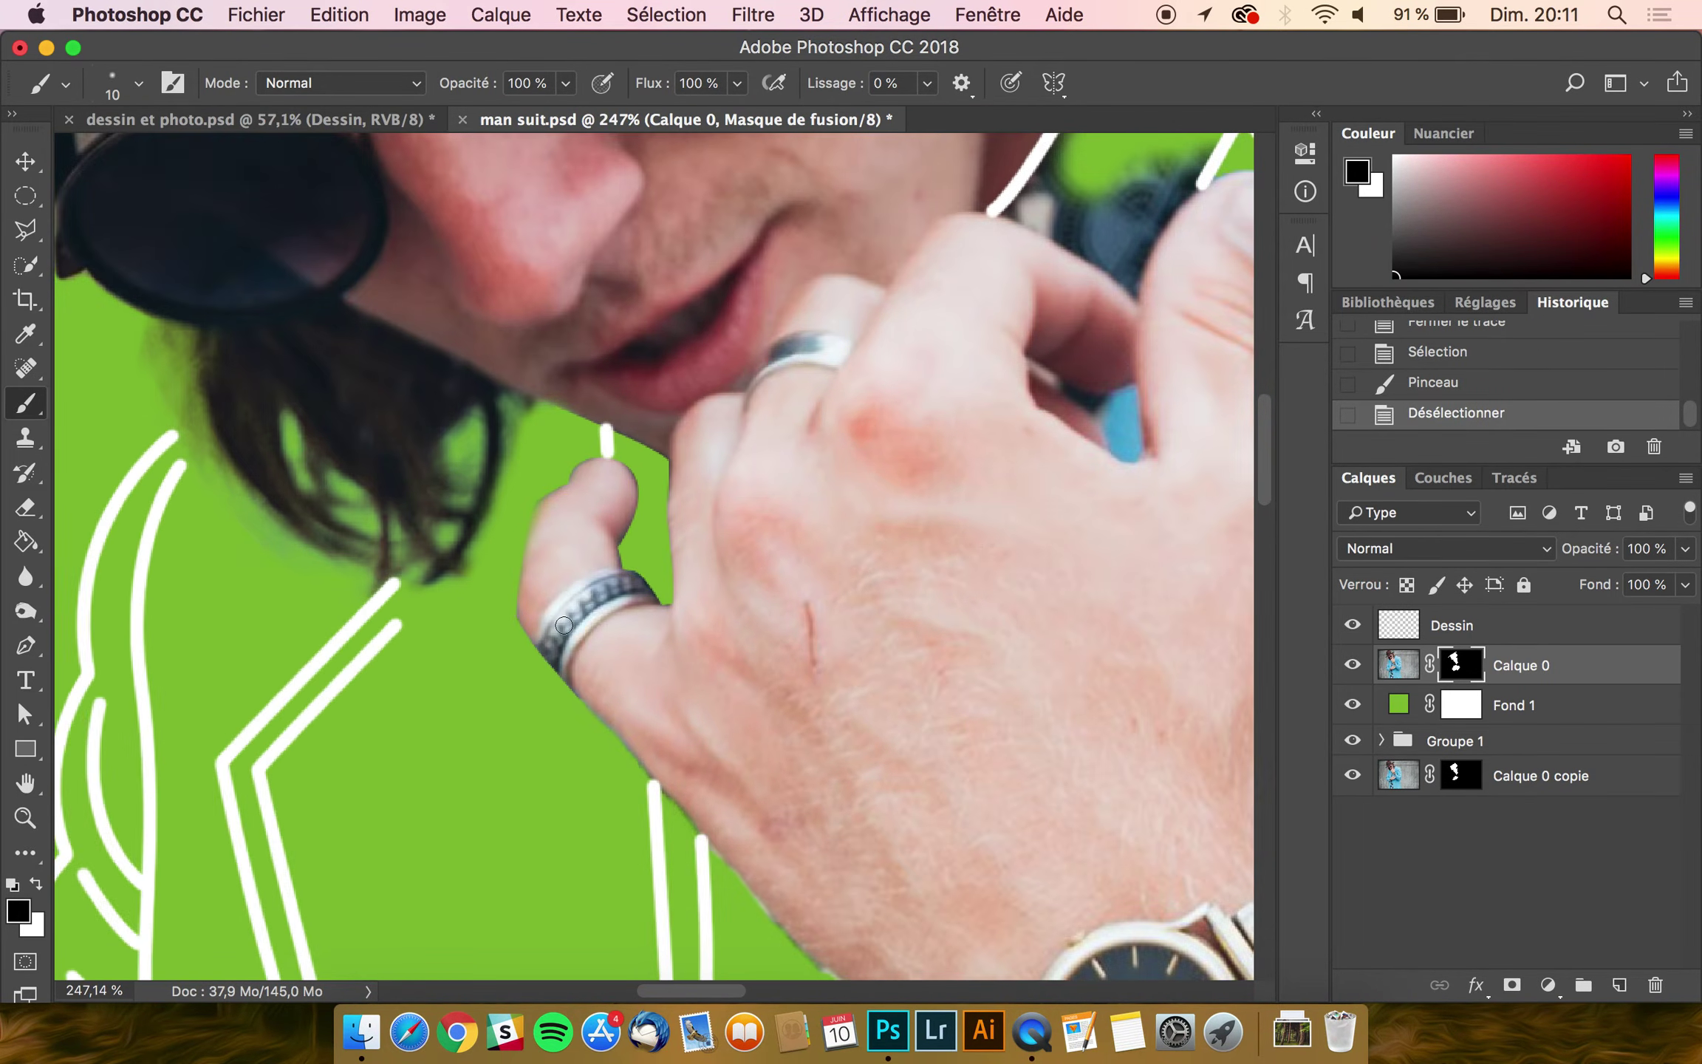
scroll(564, 626, "up", 5)
scroll(563, 626, "up", 1)
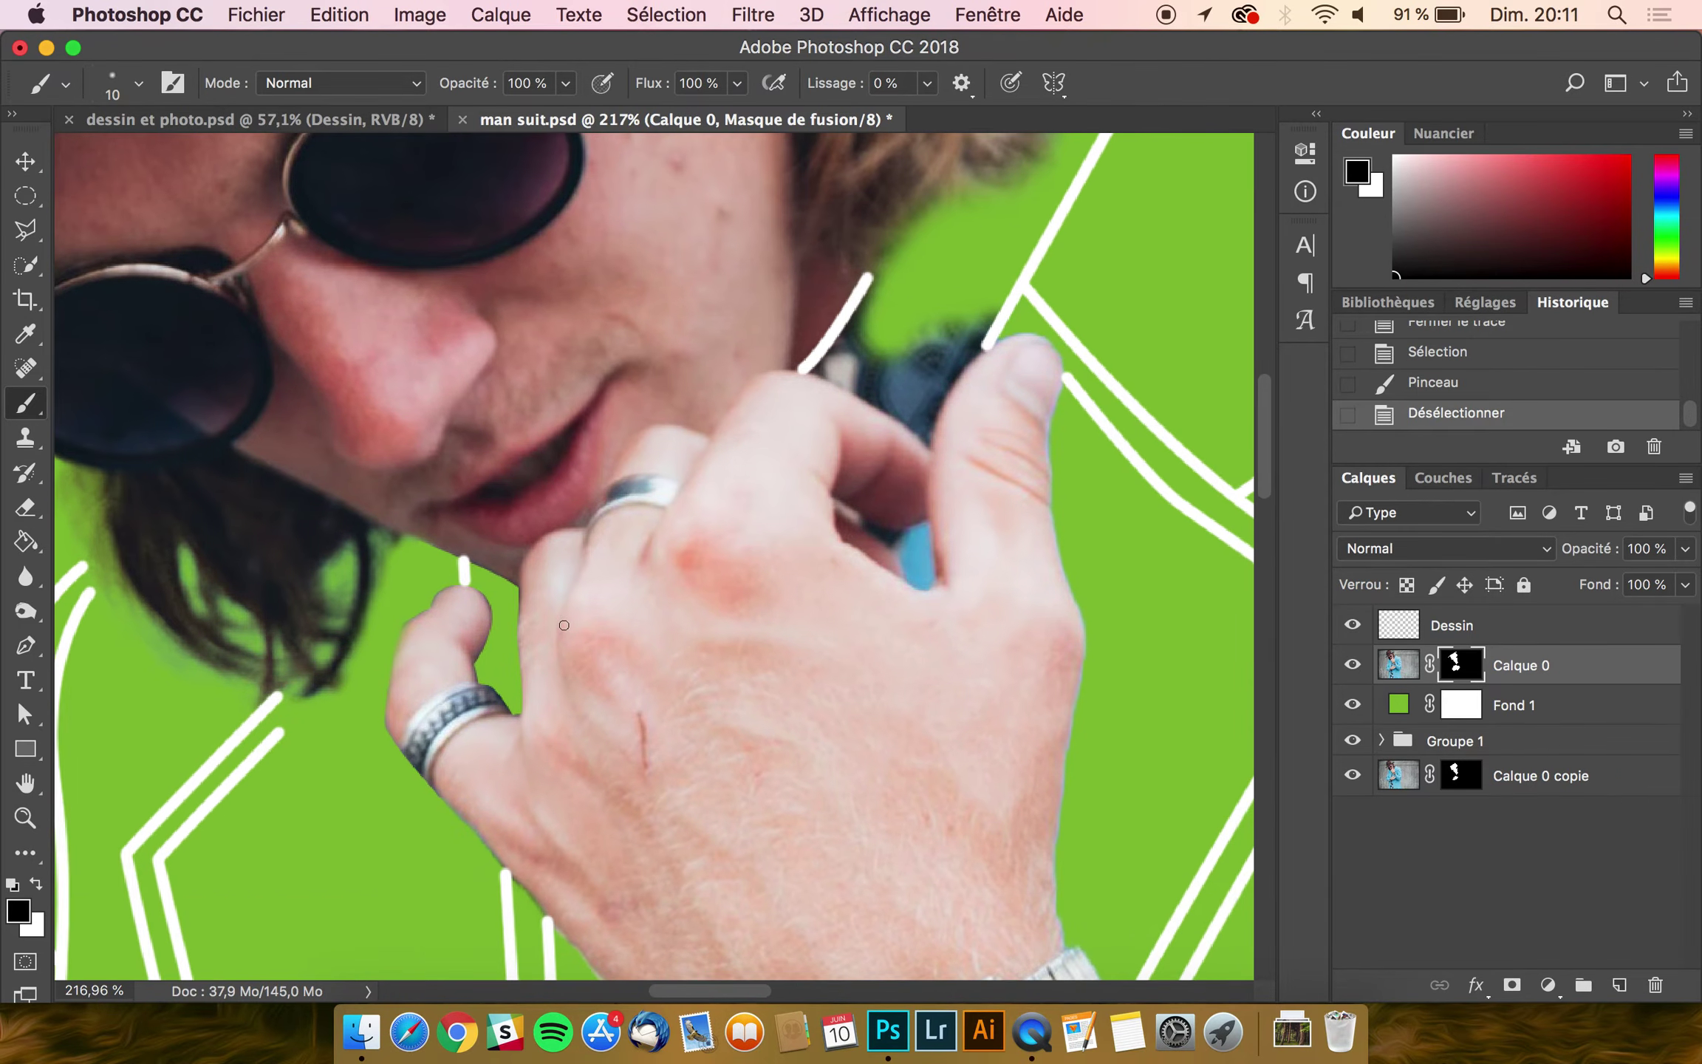
scroll(665, 583, "up", 3)
mouse_move(1008, 337)
left_mouse_down()
mouse_move(948, 432)
mouse_move(966, 369)
mouse_move(952, 363)
mouse_move(923, 428)
mouse_move(944, 437)
mouse_move(971, 348)
mouse_move(894, 487)
left_mouse_up()
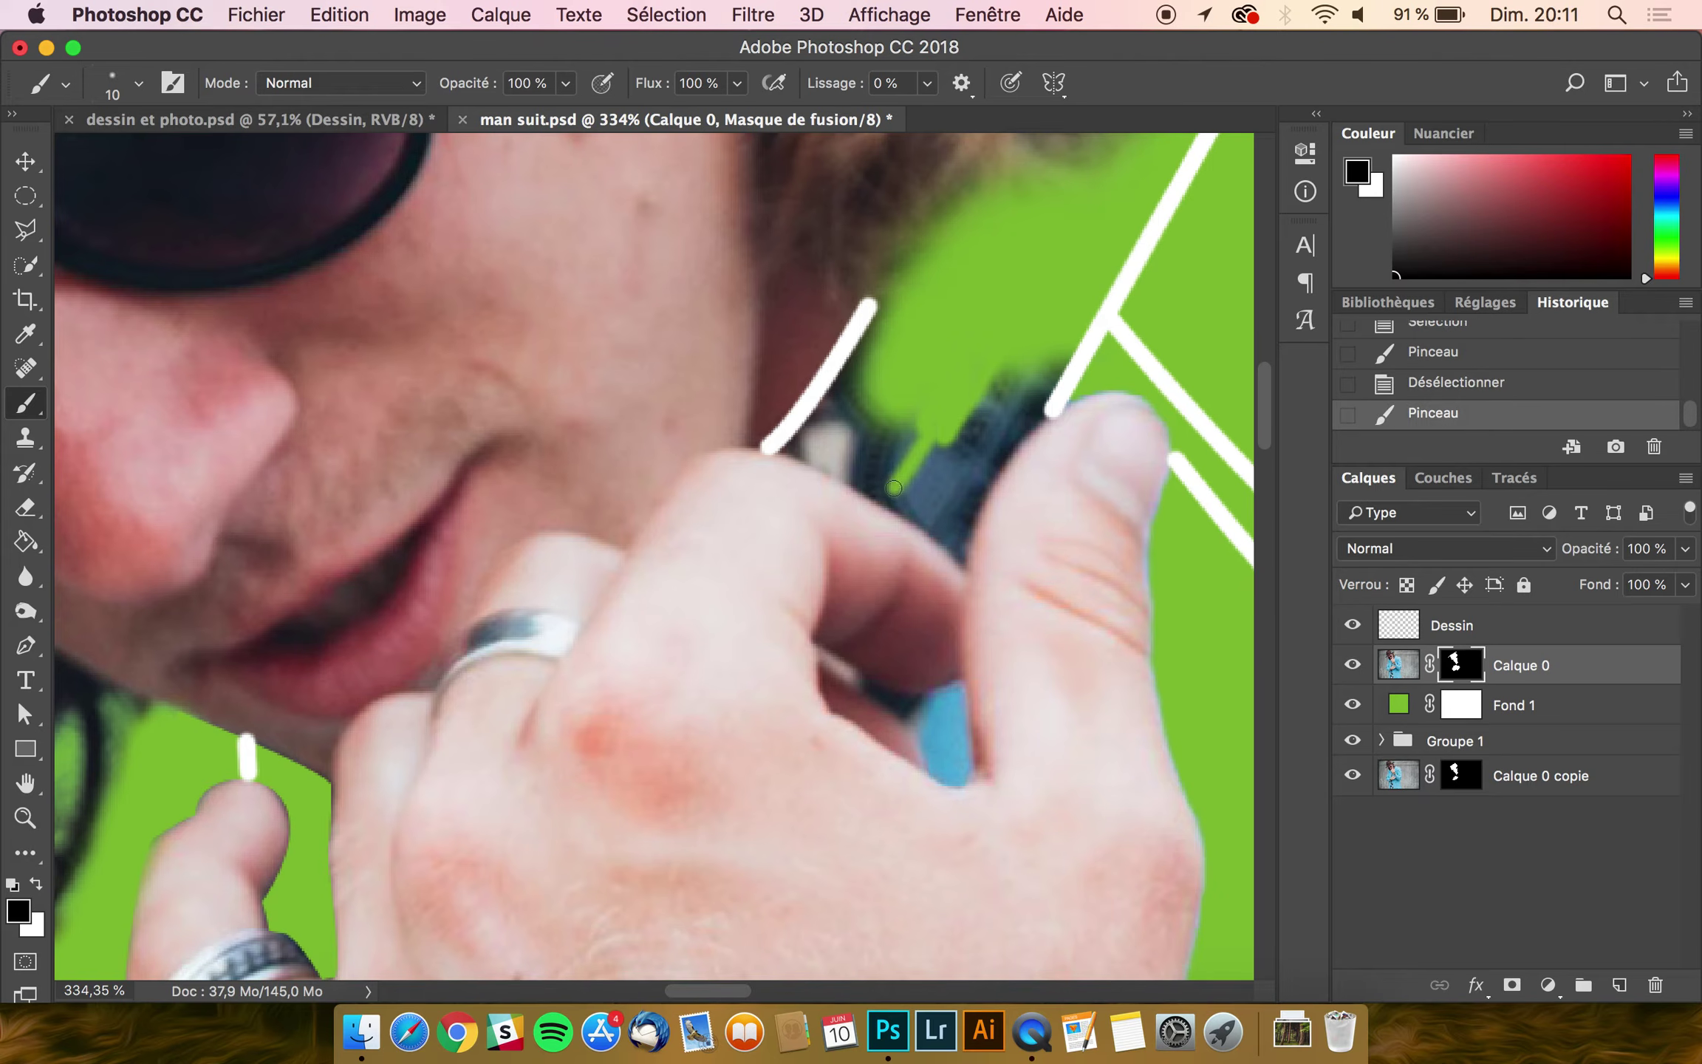
mouse_move(892, 422)
left_mouse_down()
mouse_move(938, 422)
mouse_move(916, 418)
left_mouse_up()
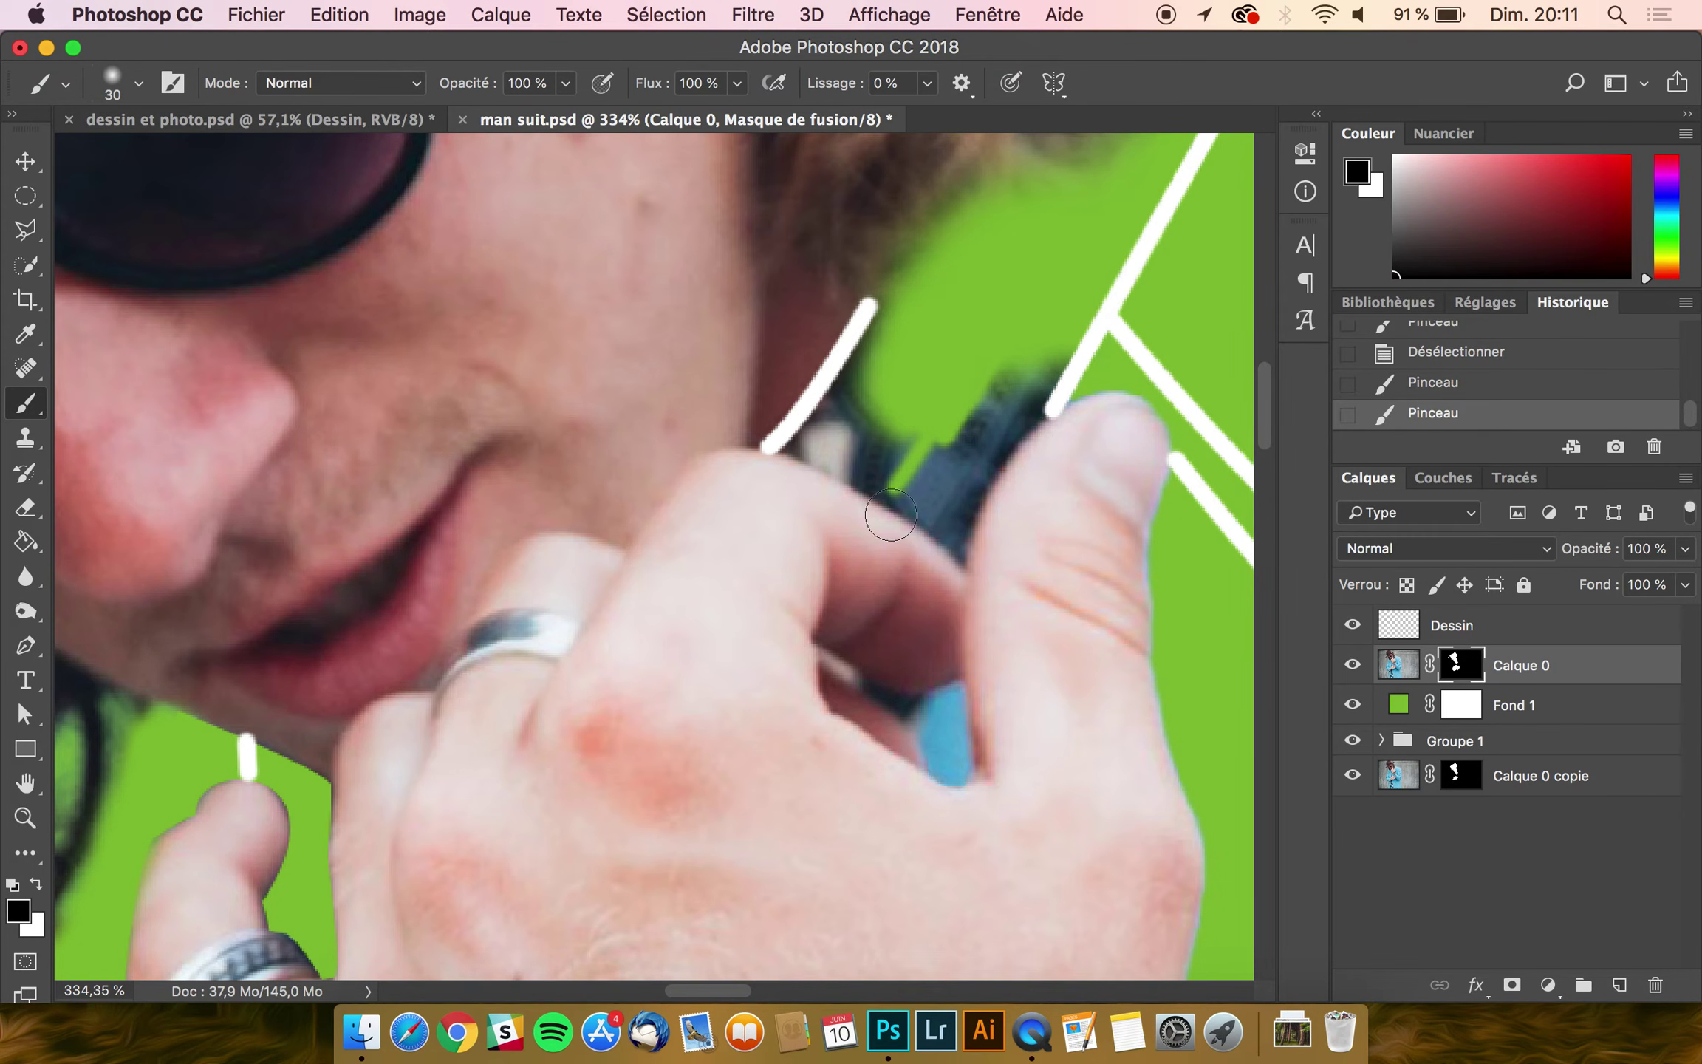
left_click_drag(960, 731, 938, 742)
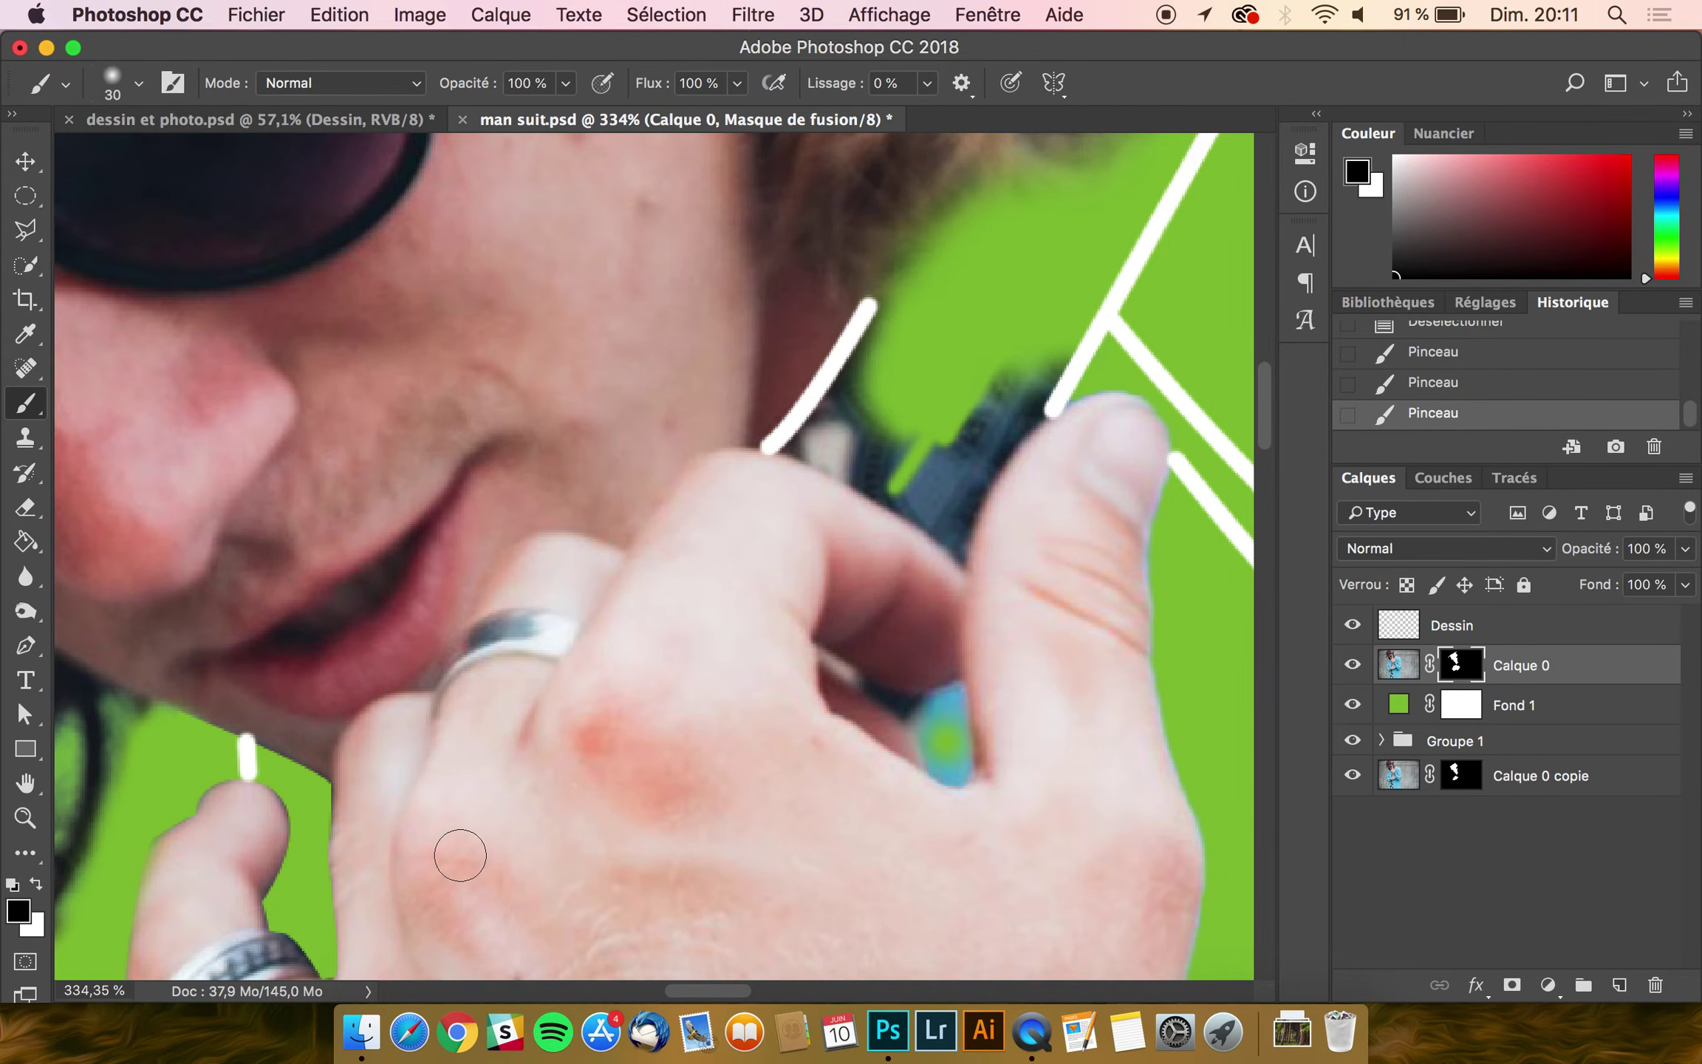
scroll(458, 853, "down", 5)
scroll(459, 855, "down", 5)
scroll(460, 855, "down", 10)
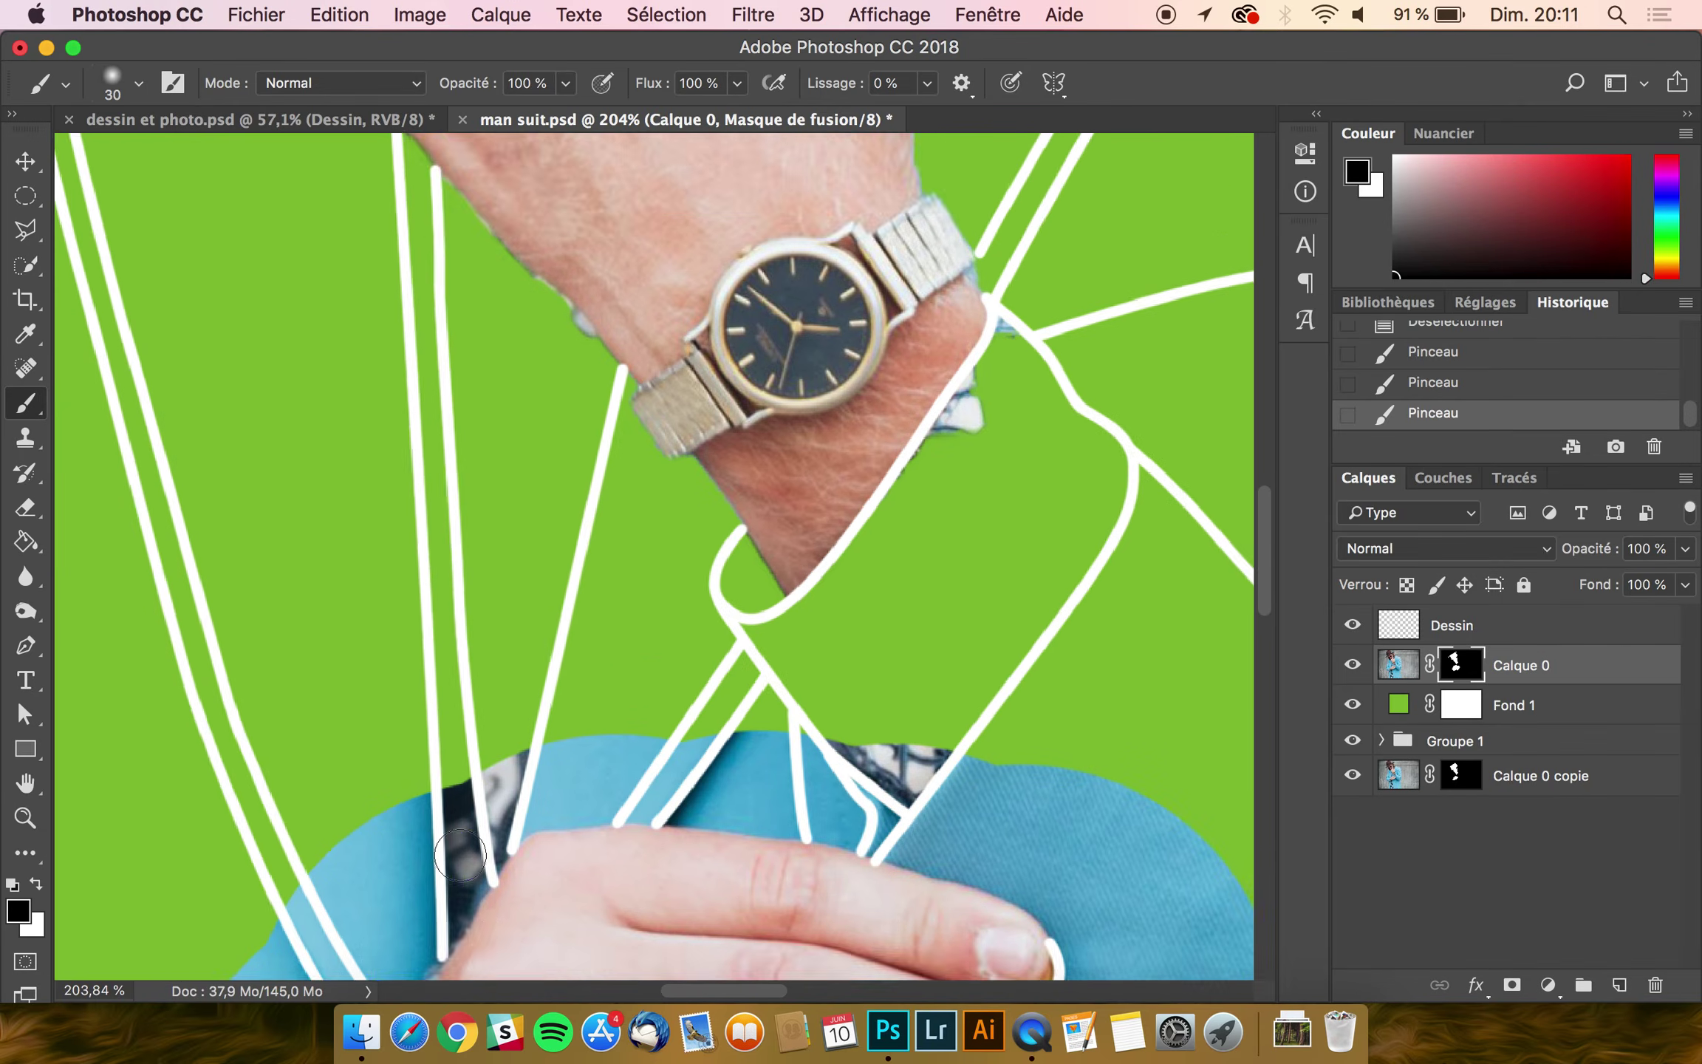
scroll(829, 351, "up", 3)
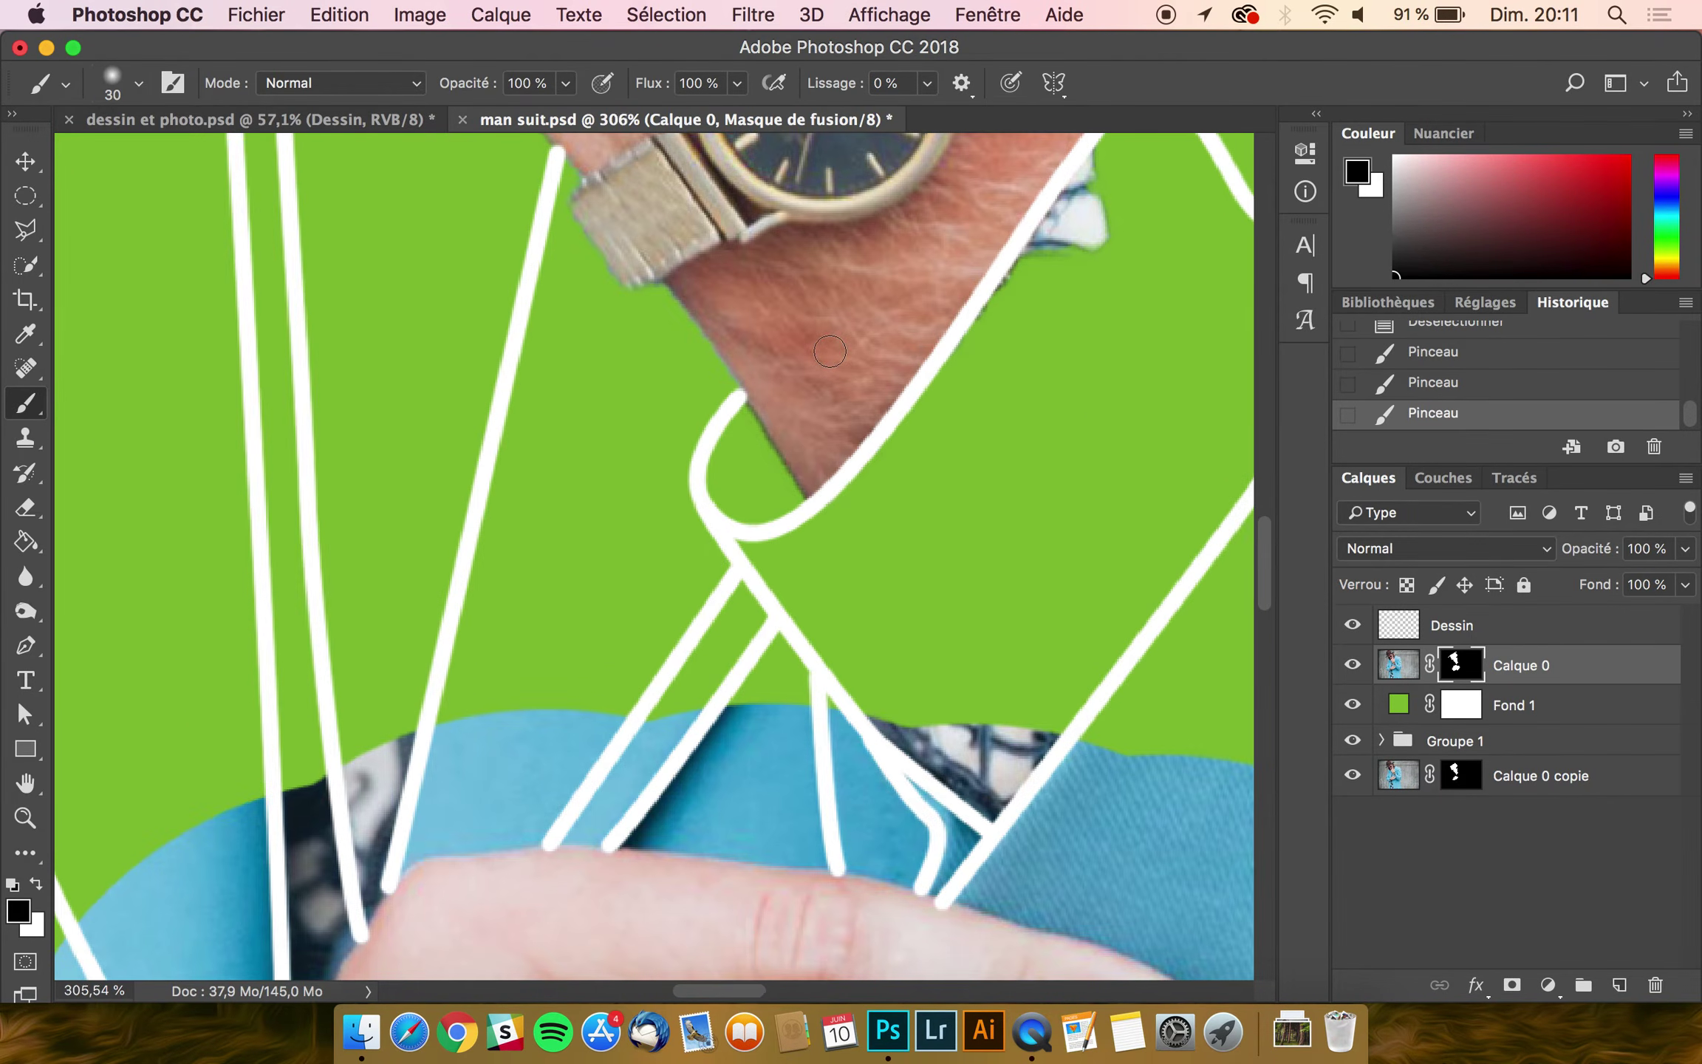
scroll(167, 493, "up", 4)
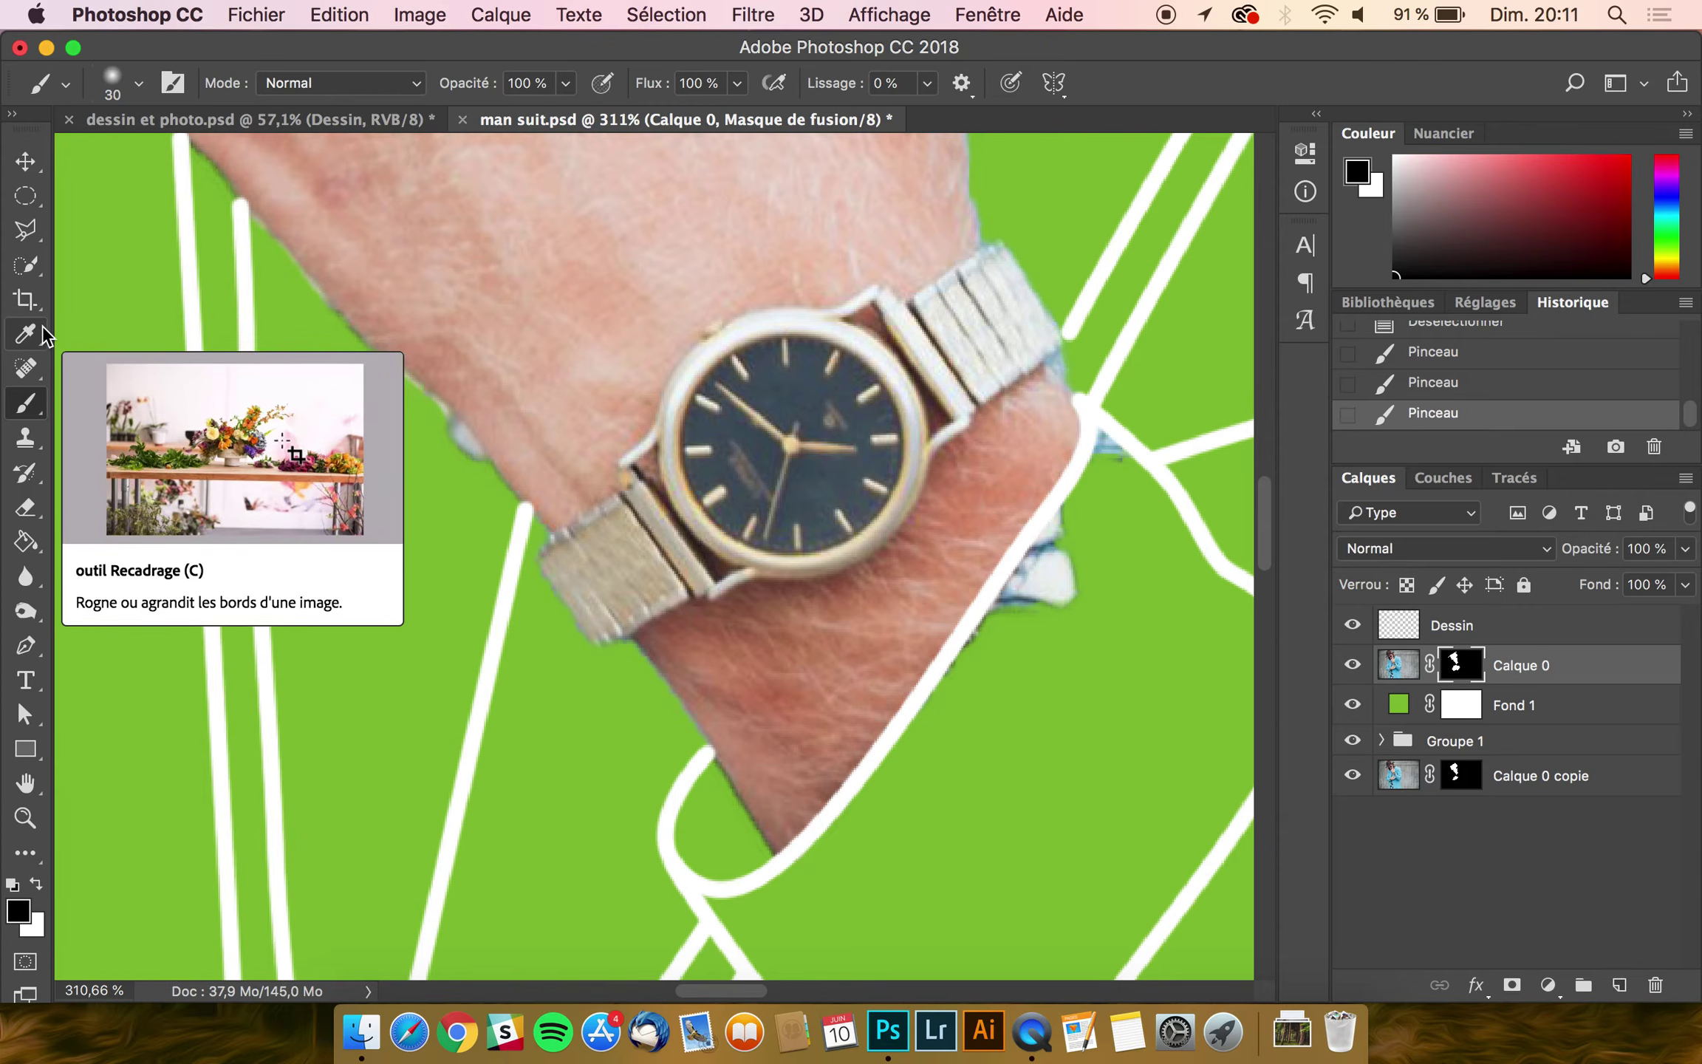
left_click(26, 644)
scroll(524, 455, "up", 5)
scroll(524, 455, "left", 3)
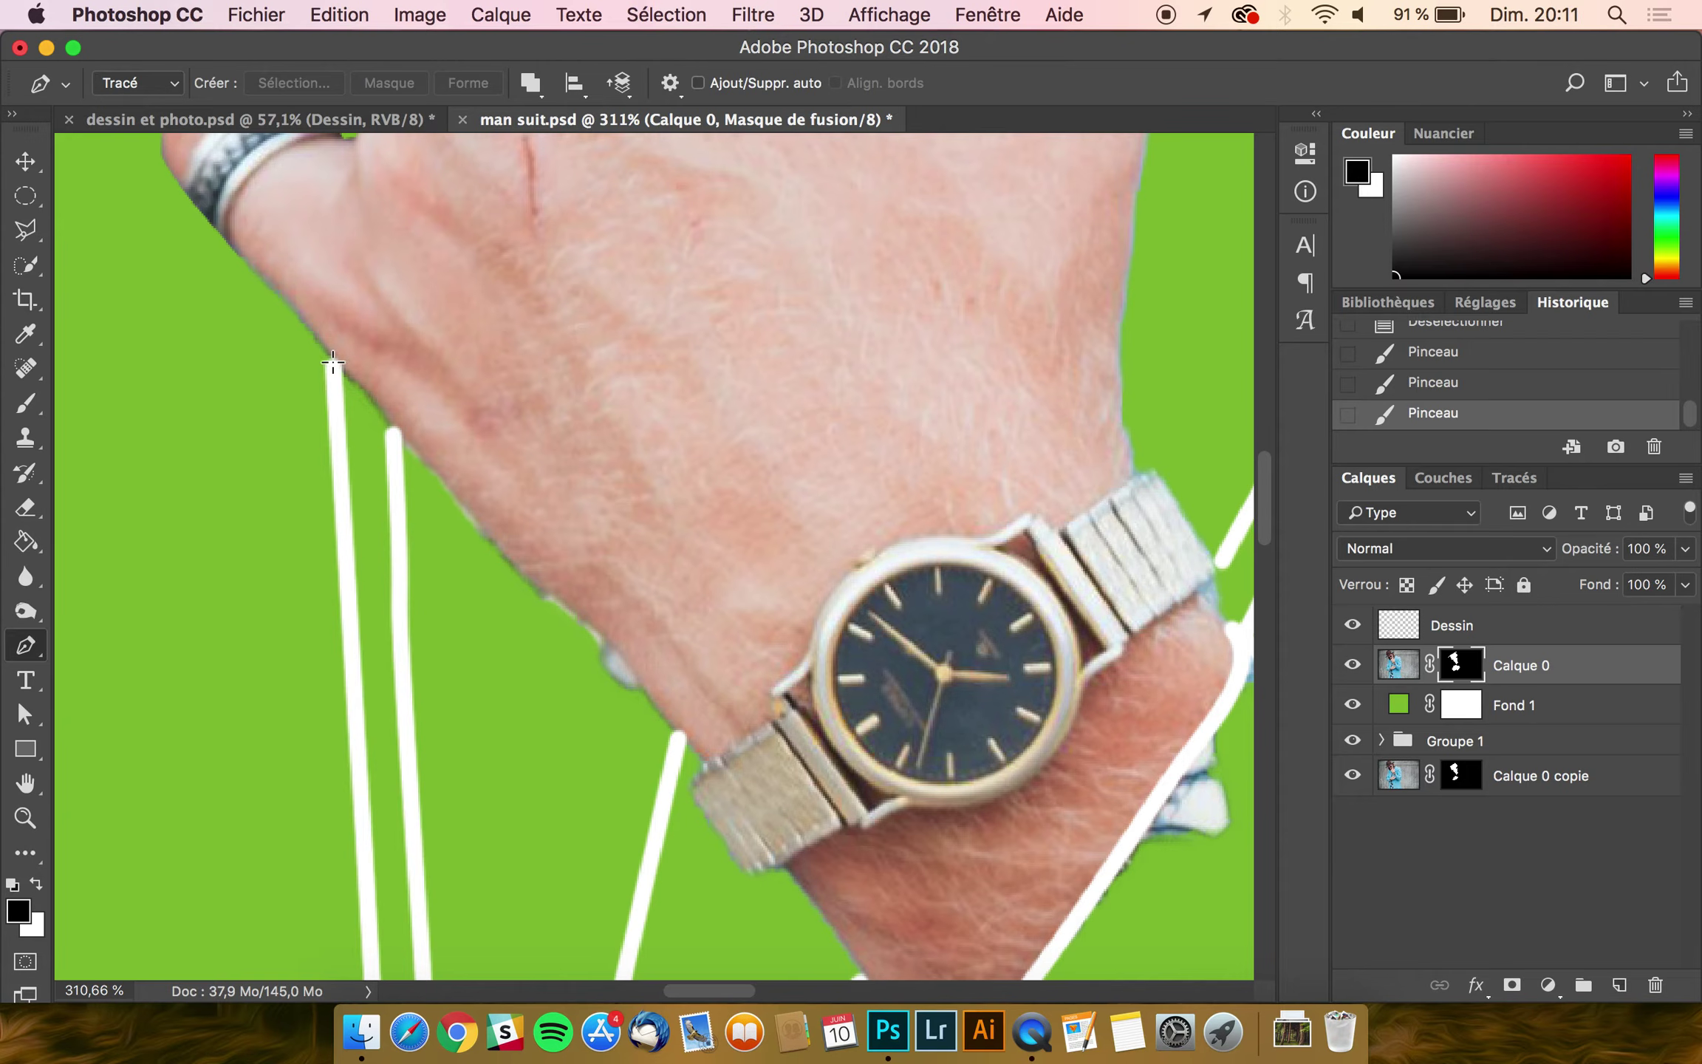
left_click(292, 308)
left_click_drag(512, 565, 538, 586)
left_click_drag(706, 750, 724, 780)
left_click(531, 733)
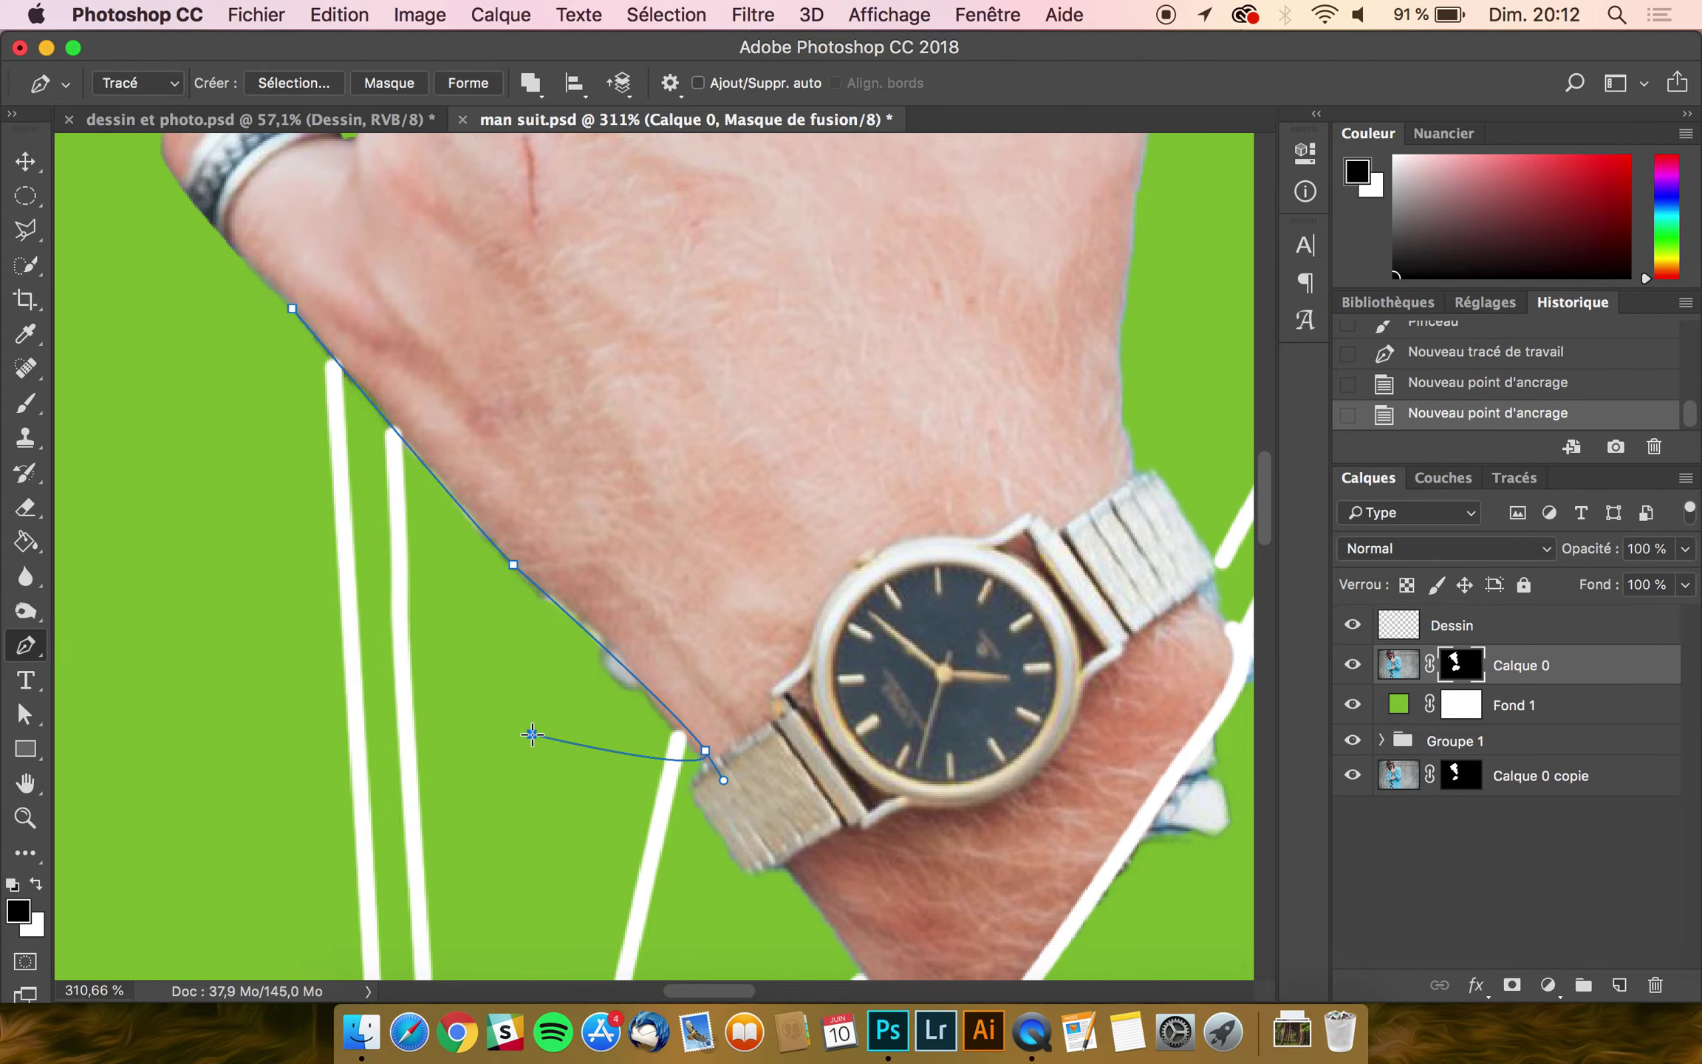
right_click(511, 716)
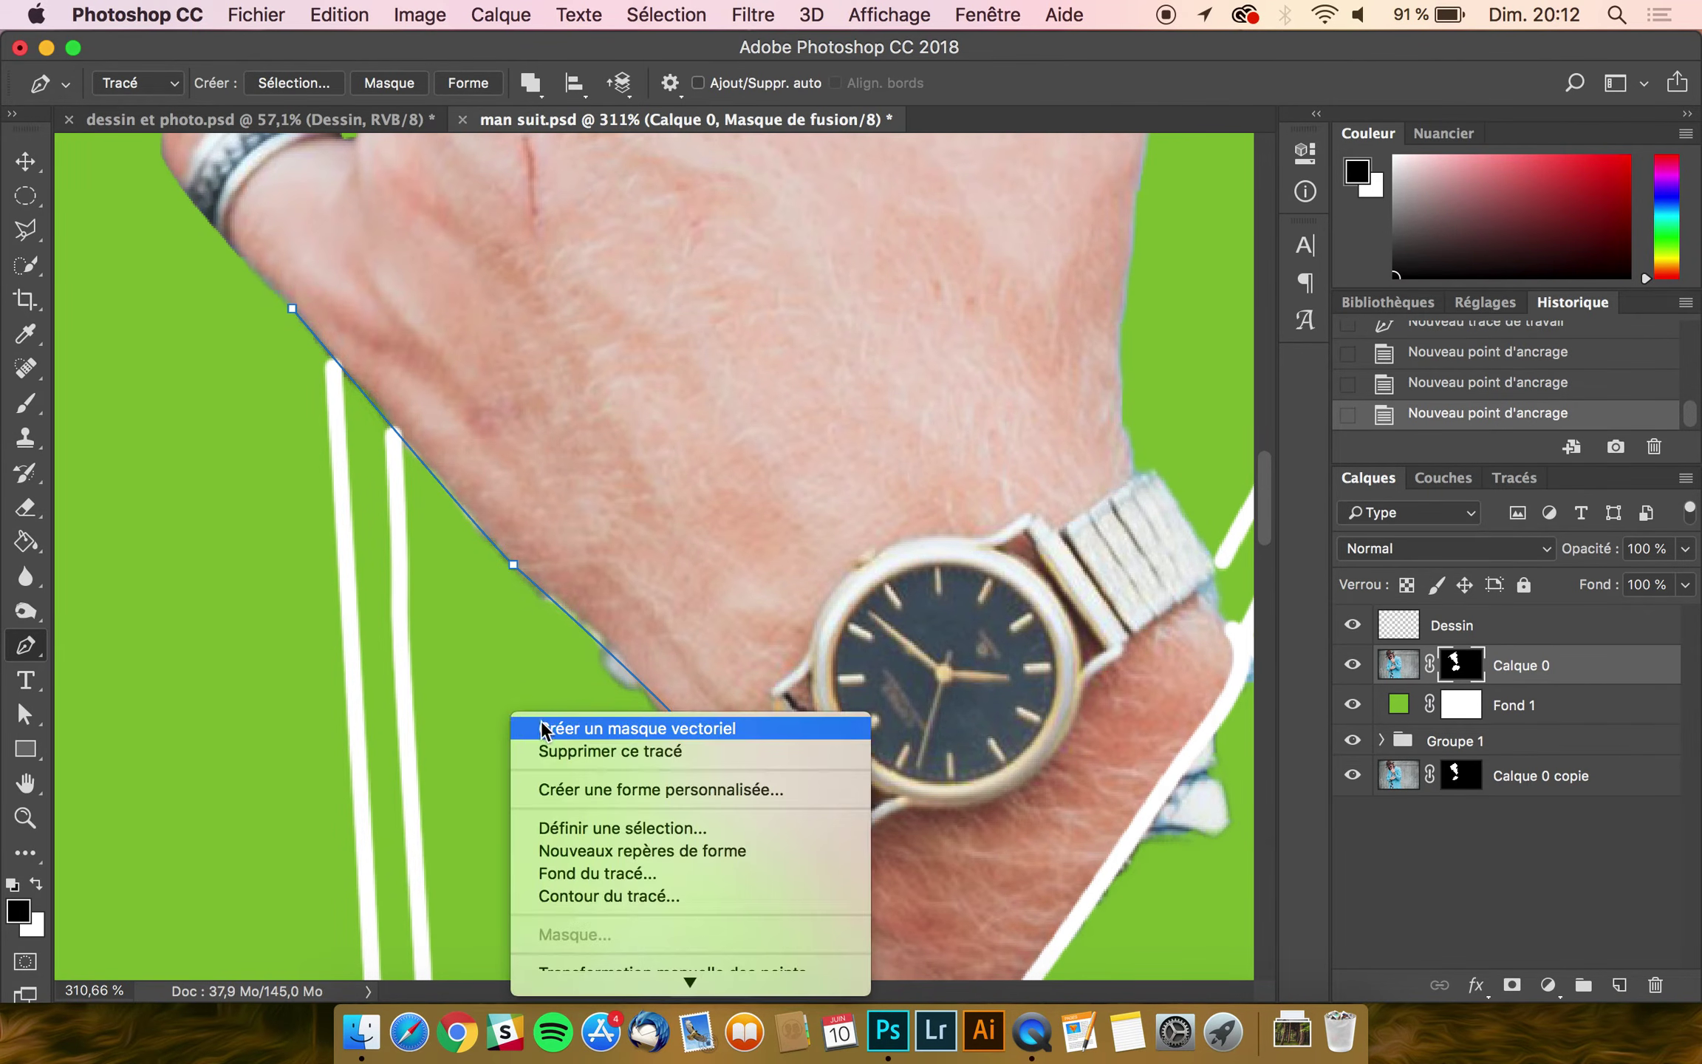
left_click(591, 750)
Step: Paint black on the mask over the shirt remnants beyond the cuff line below the watch, using the 30 px soft brush
scroll(1054, 832, "right", 5)
scroll(1054, 833, "down", 3)
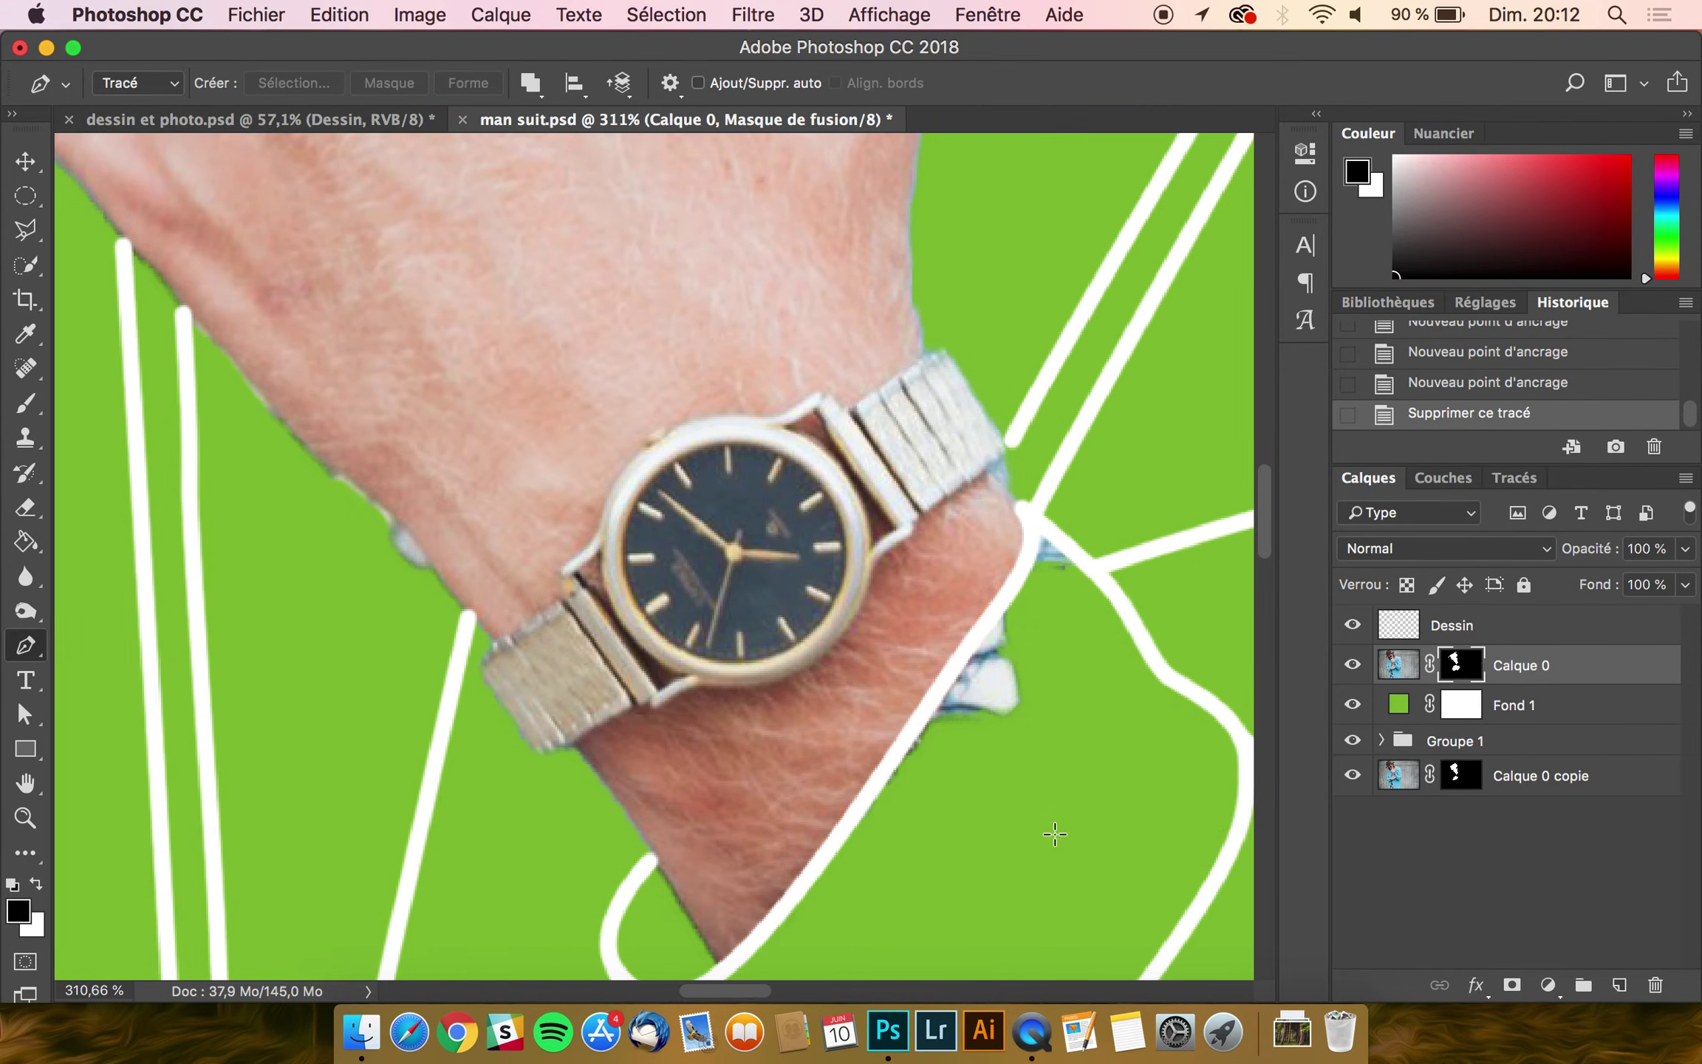
left_click(25, 403)
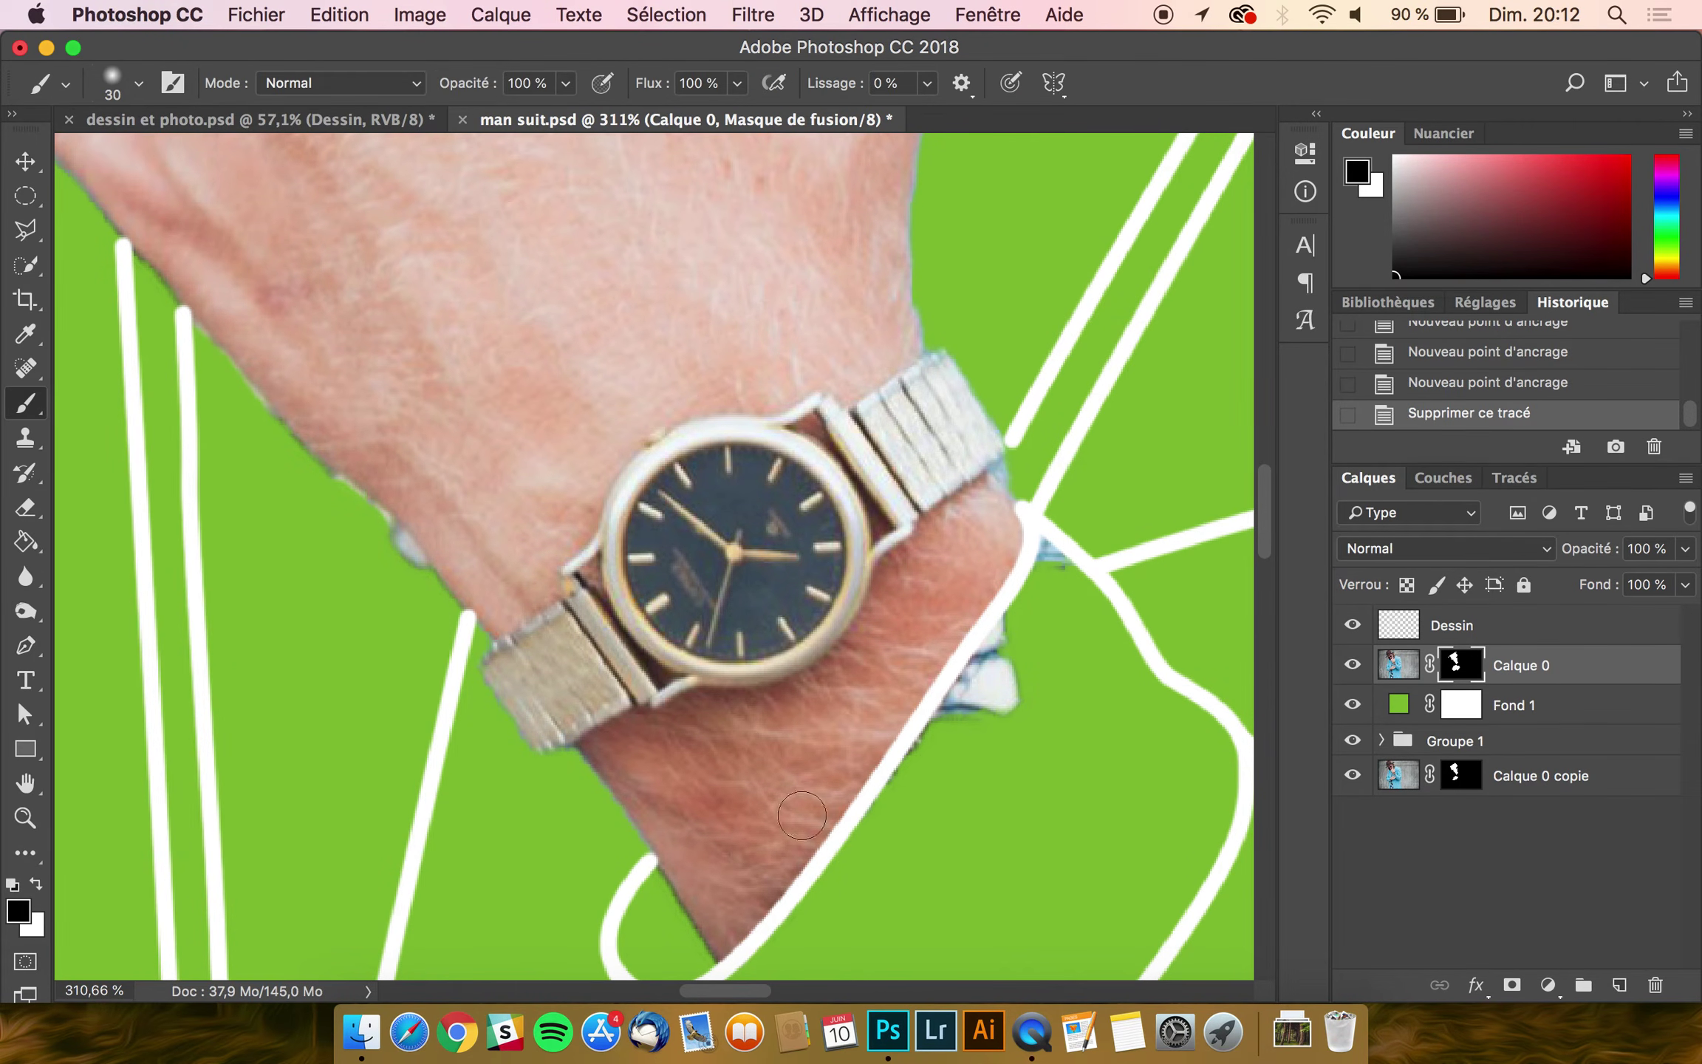
mouse_move(996, 683)
left_mouse_down()
mouse_move(997, 732)
mouse_move(1037, 642)
mouse_move(1029, 617)
mouse_move(917, 798)
left_mouse_up()
Step: Examine the leftover jacket and shirt areas around the lower hand, and review the cut-out across the whole figure
scroll(918, 798, "down", 10)
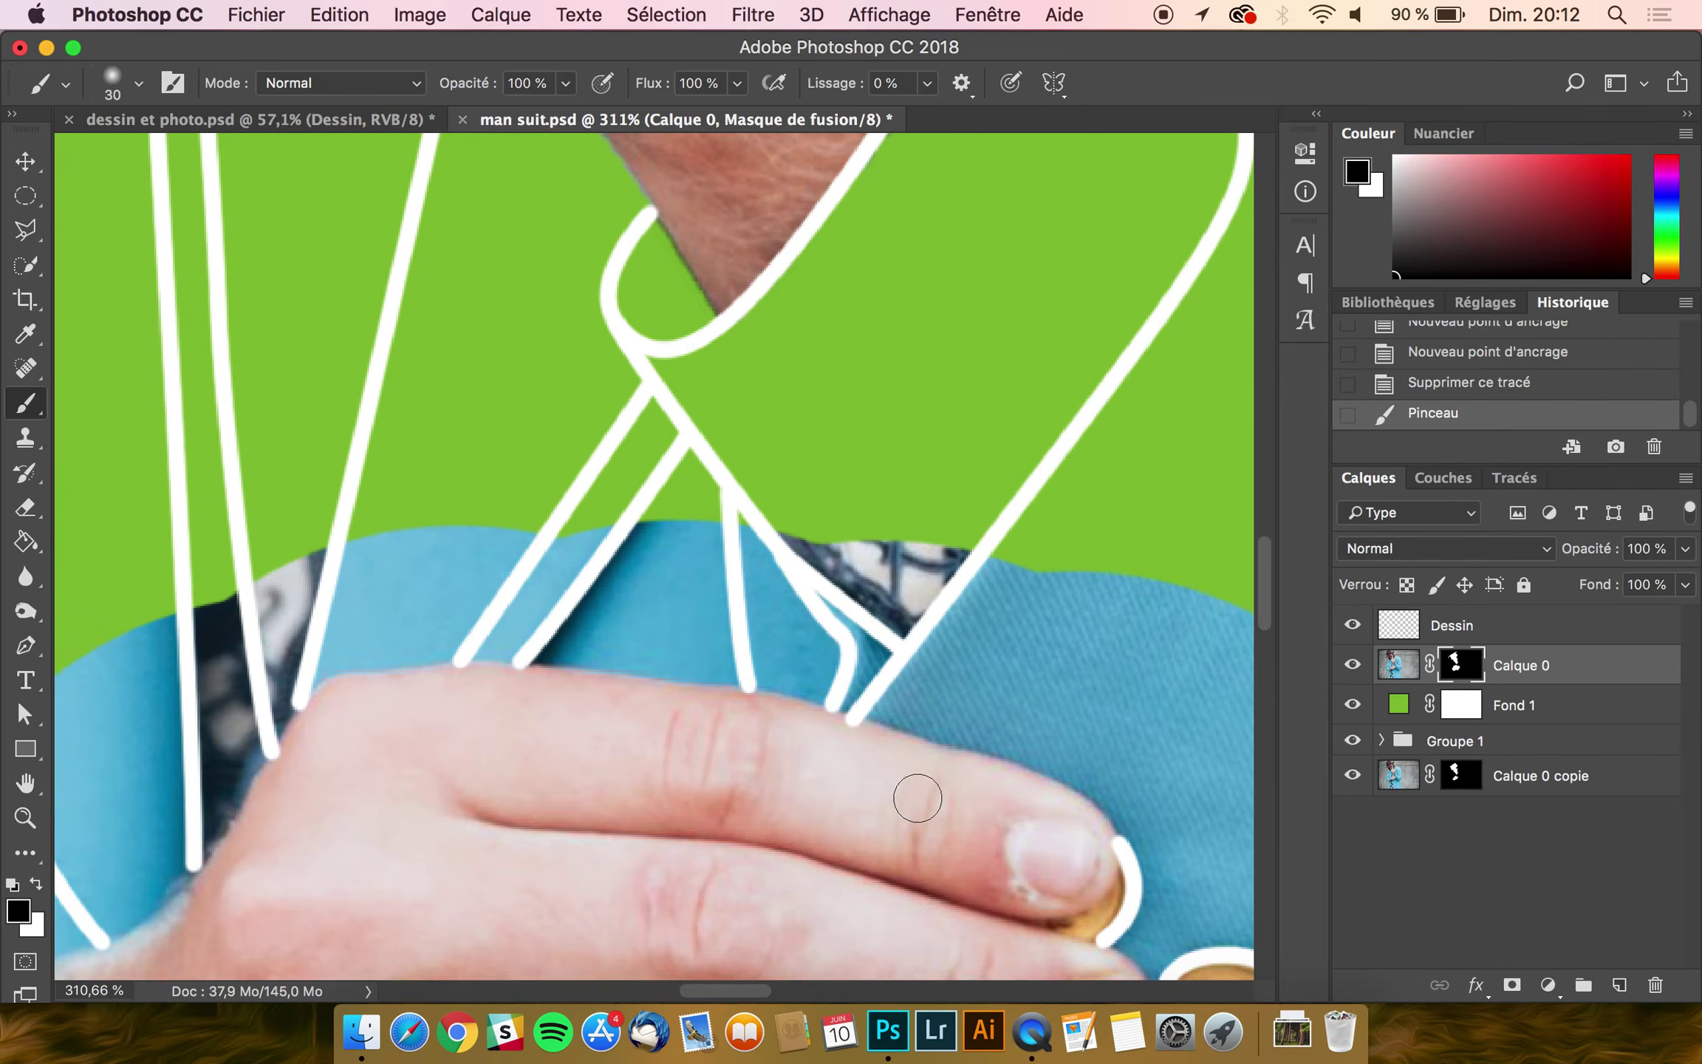
scroll(916, 798, "down", 3)
scroll(913, 797, "down", 2)
scroll(913, 798, "left", 1)
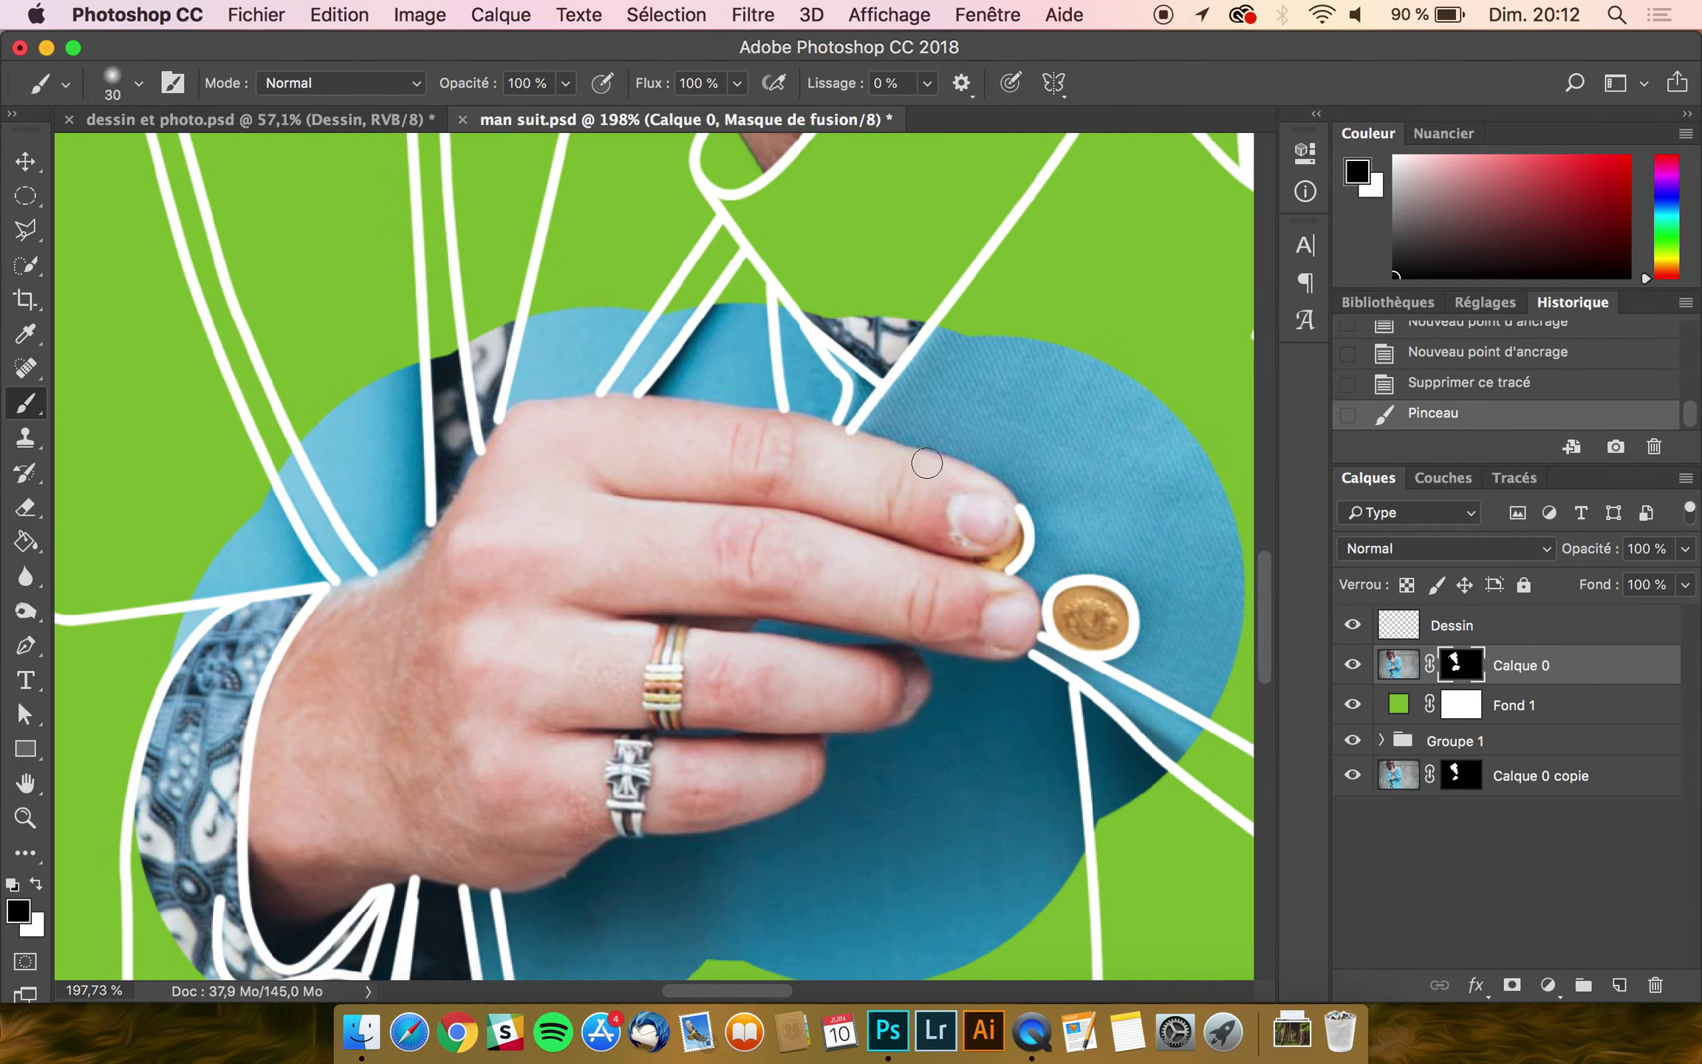
scroll(397, 943, "down", 5)
scroll(700, 756, "down", 4)
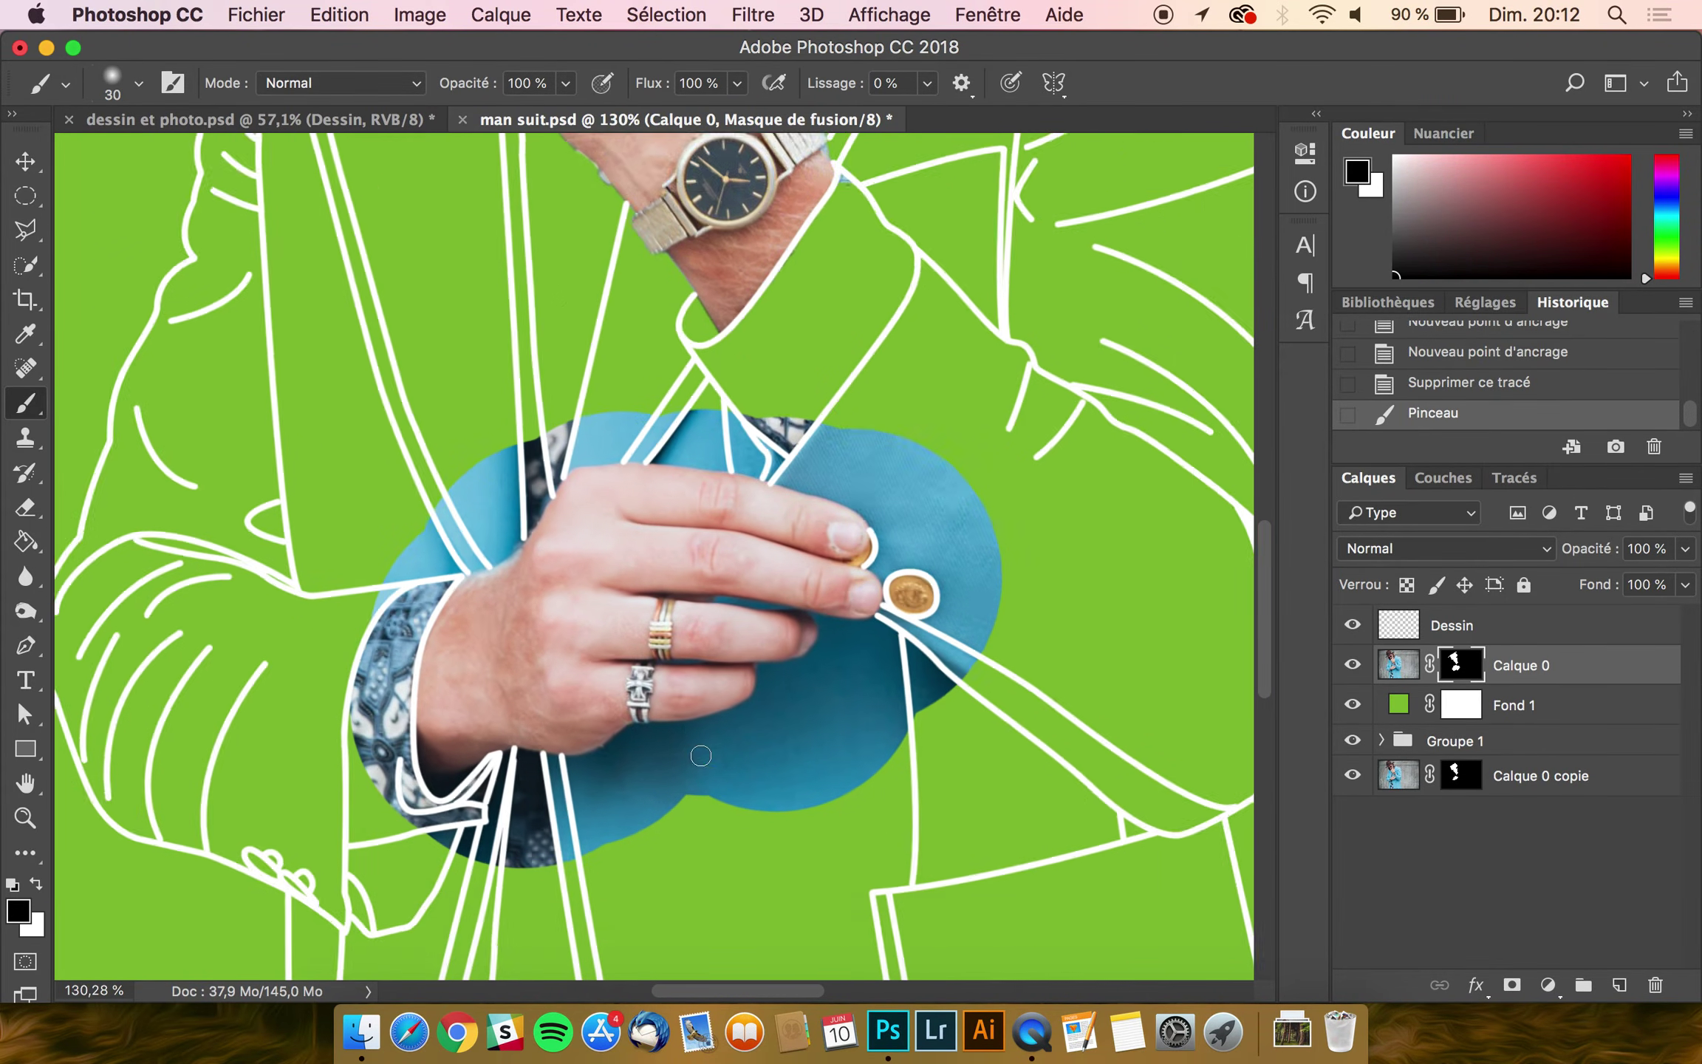
scroll(700, 755, "up", 2)
scroll(701, 756, "down", 4)
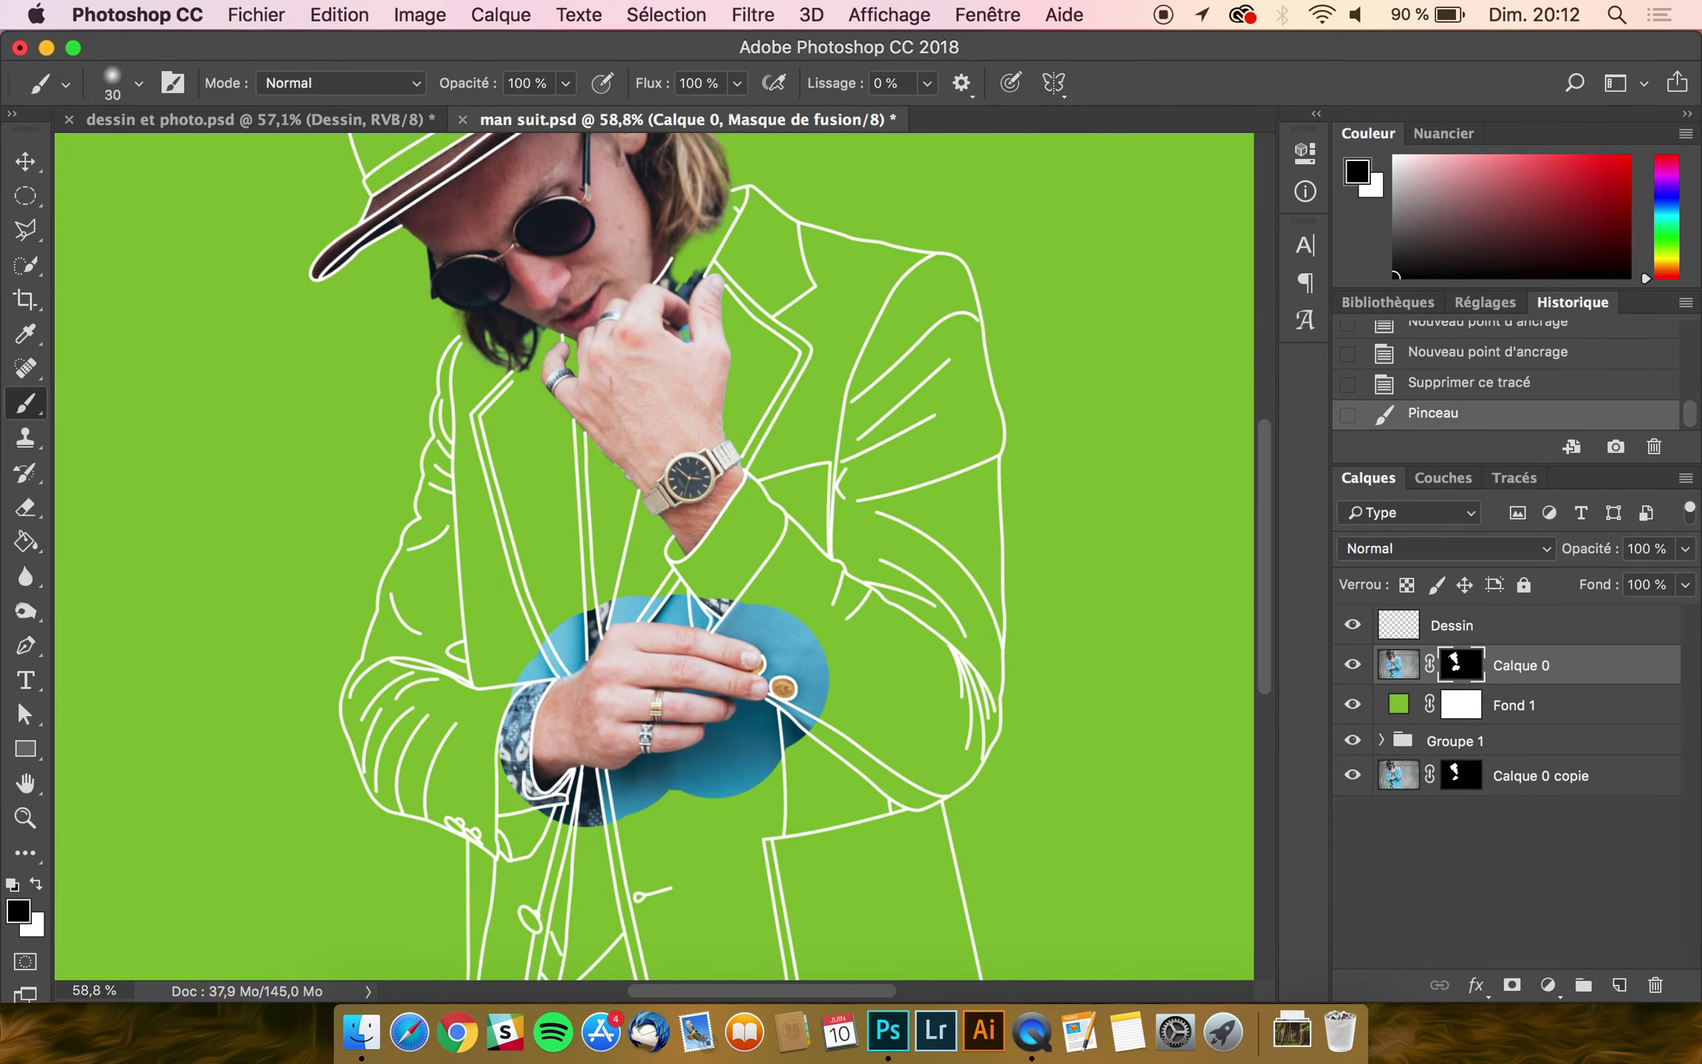
scroll(586, 371, "up", 2)
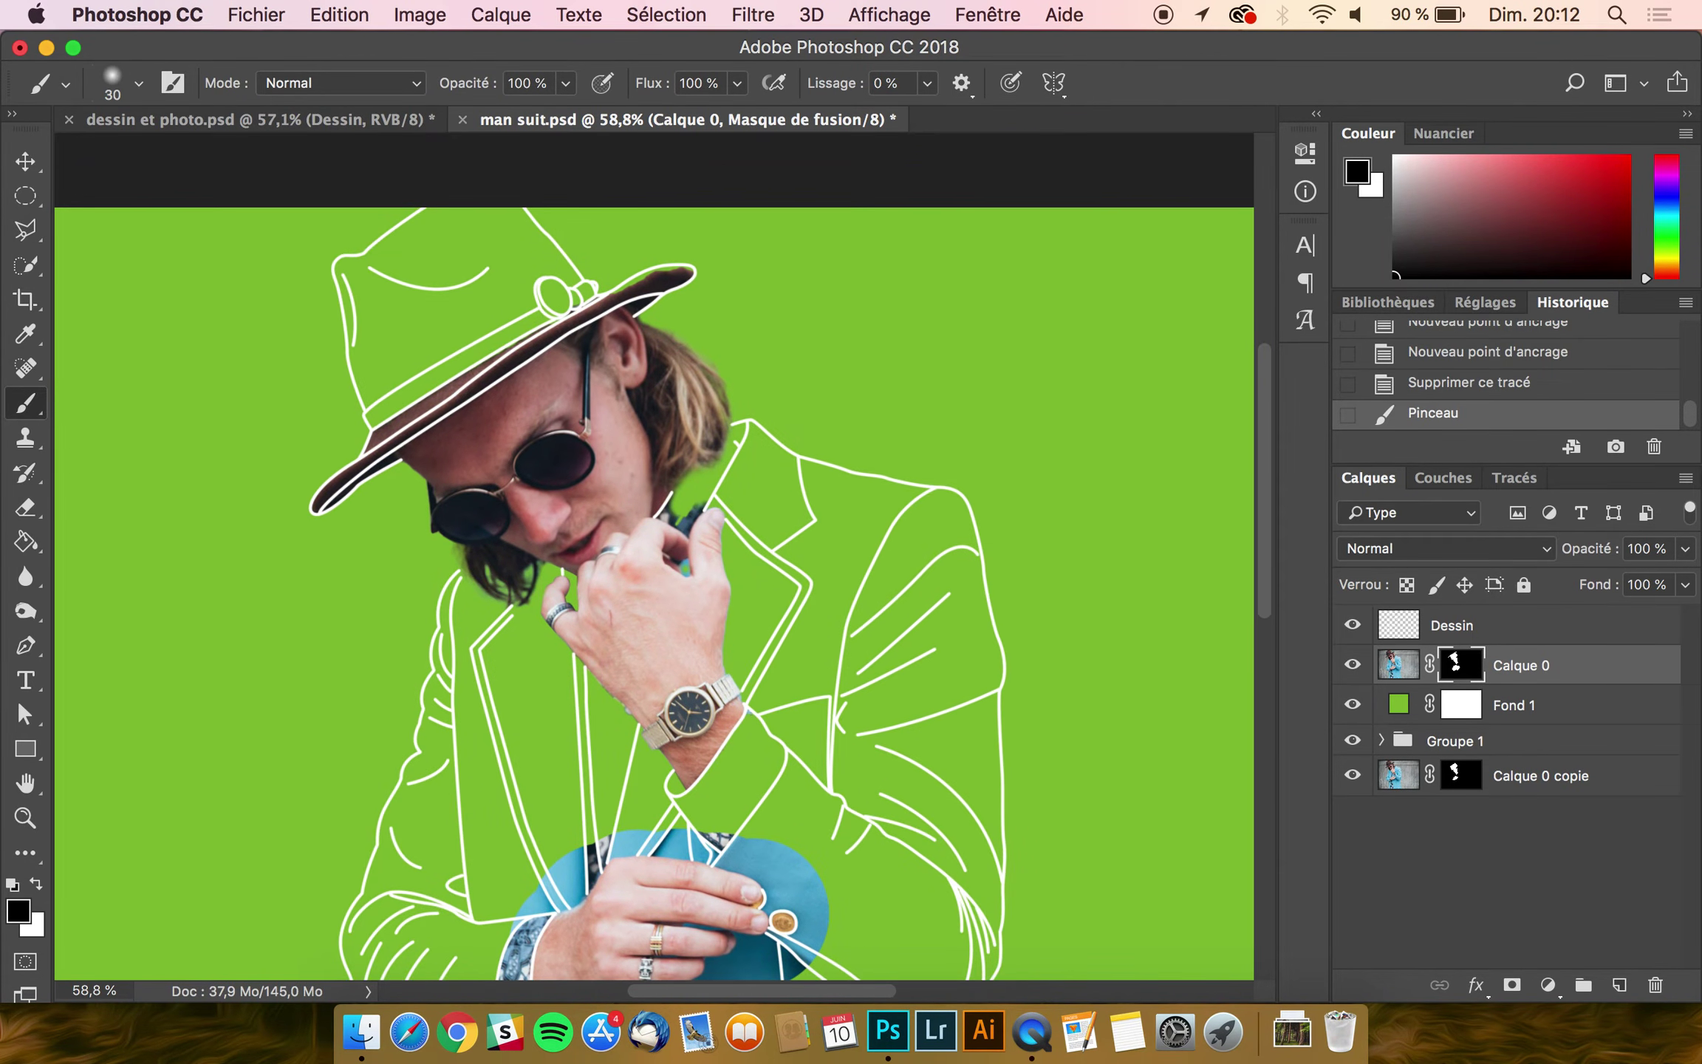
Step: Choose the 30 px Arrondi net brush at 100 % hardness, and paint black on the mask over the hat brim's dark underside above the ear
scroll(587, 370, "up", 5)
scroll(587, 371, "up", 2)
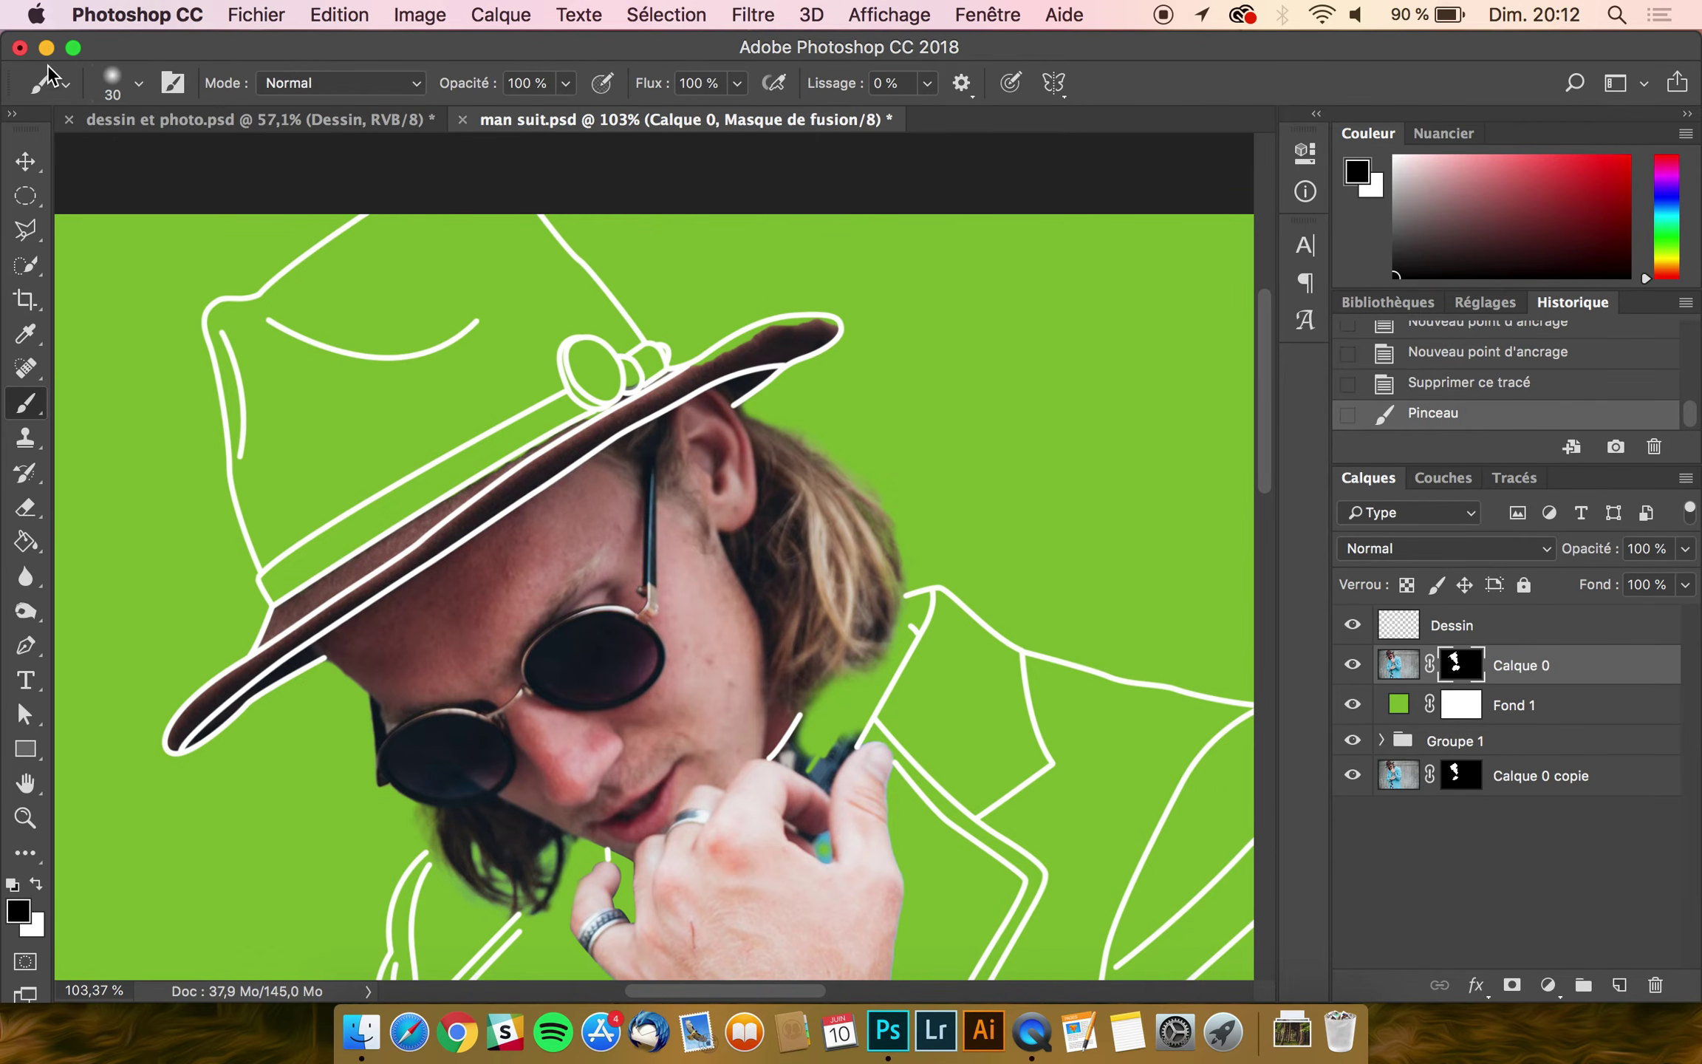
left_click(138, 85)
left_click(429, 369)
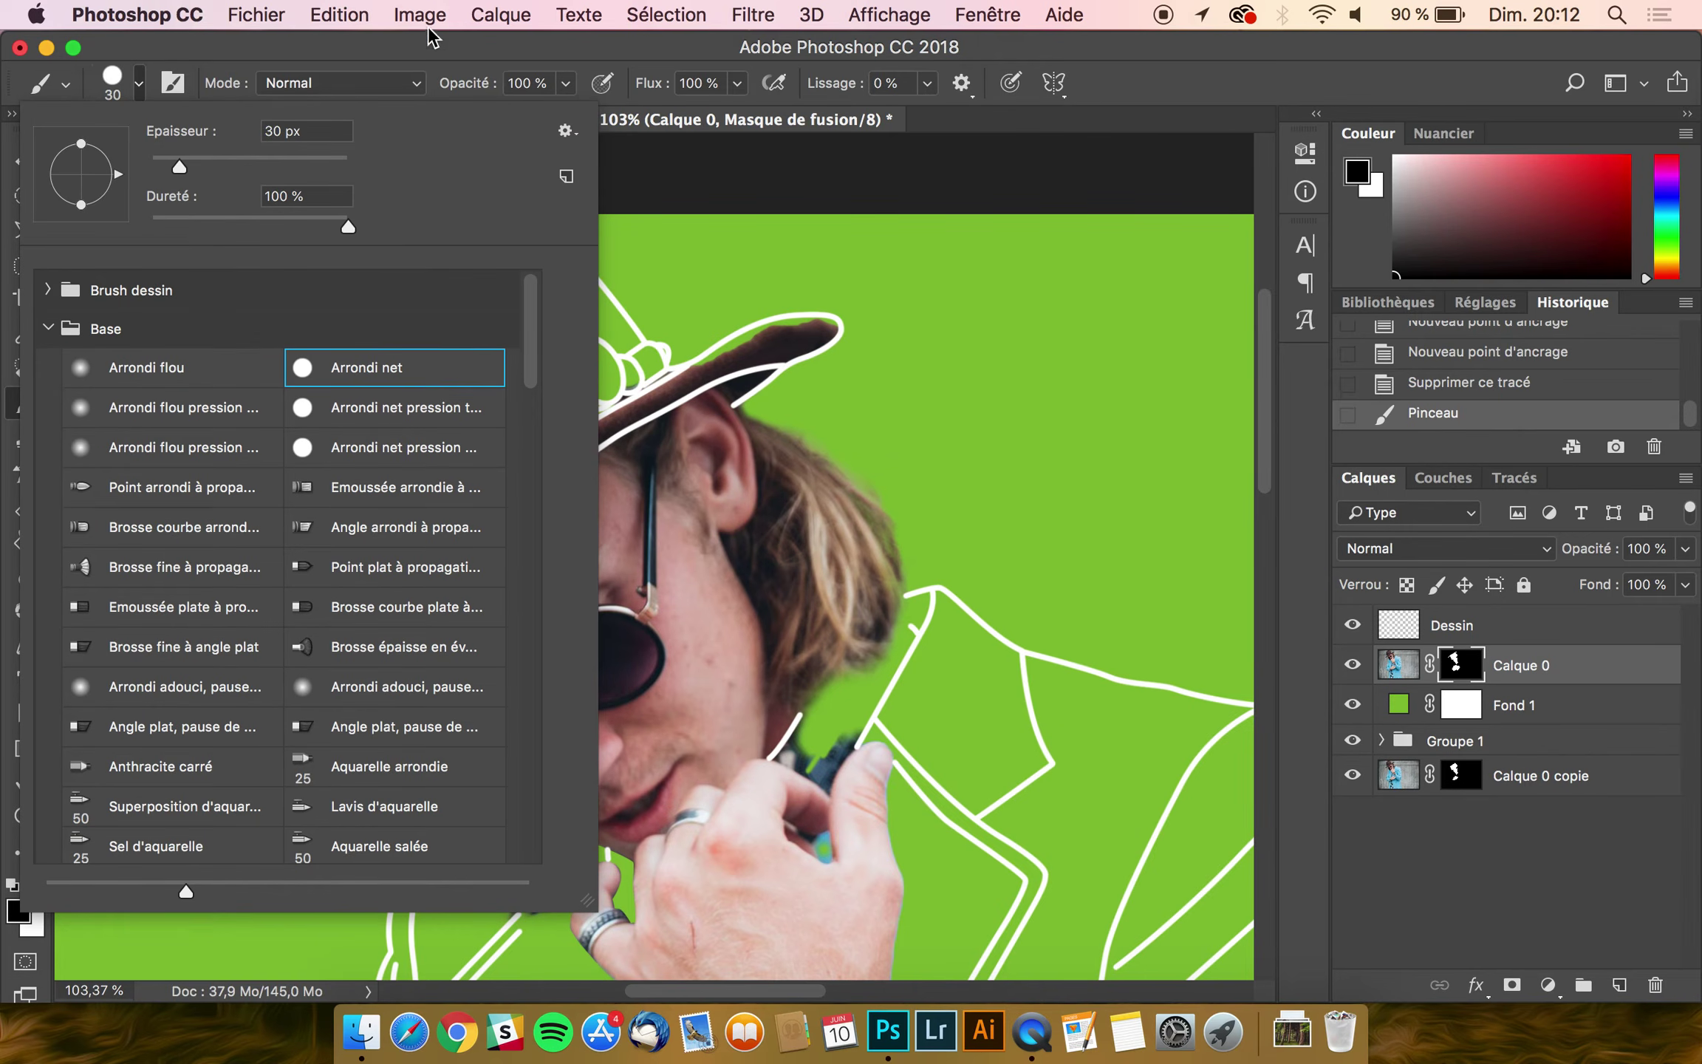
left_click(412, 48)
scroll(703, 261, "up", 1)
scroll(704, 261, "up", 6)
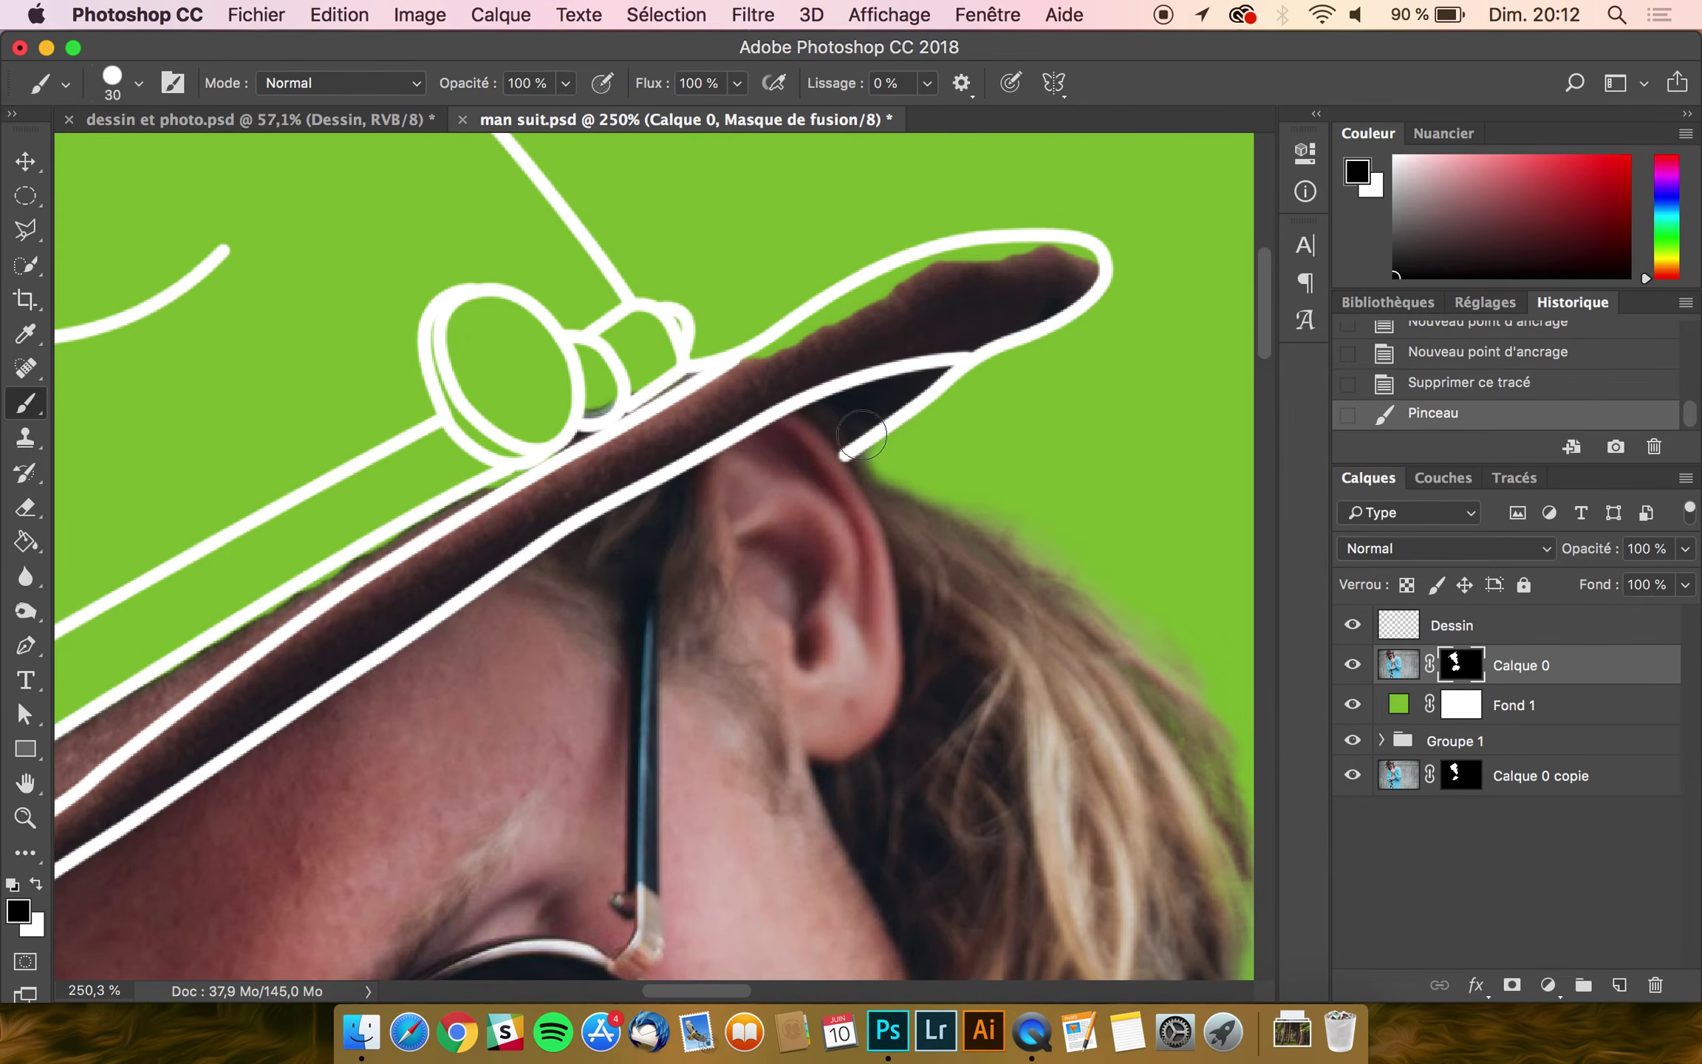
mouse_move(861, 436)
left_mouse_down()
mouse_move(783, 385)
mouse_move(835, 420)
left_mouse_up()
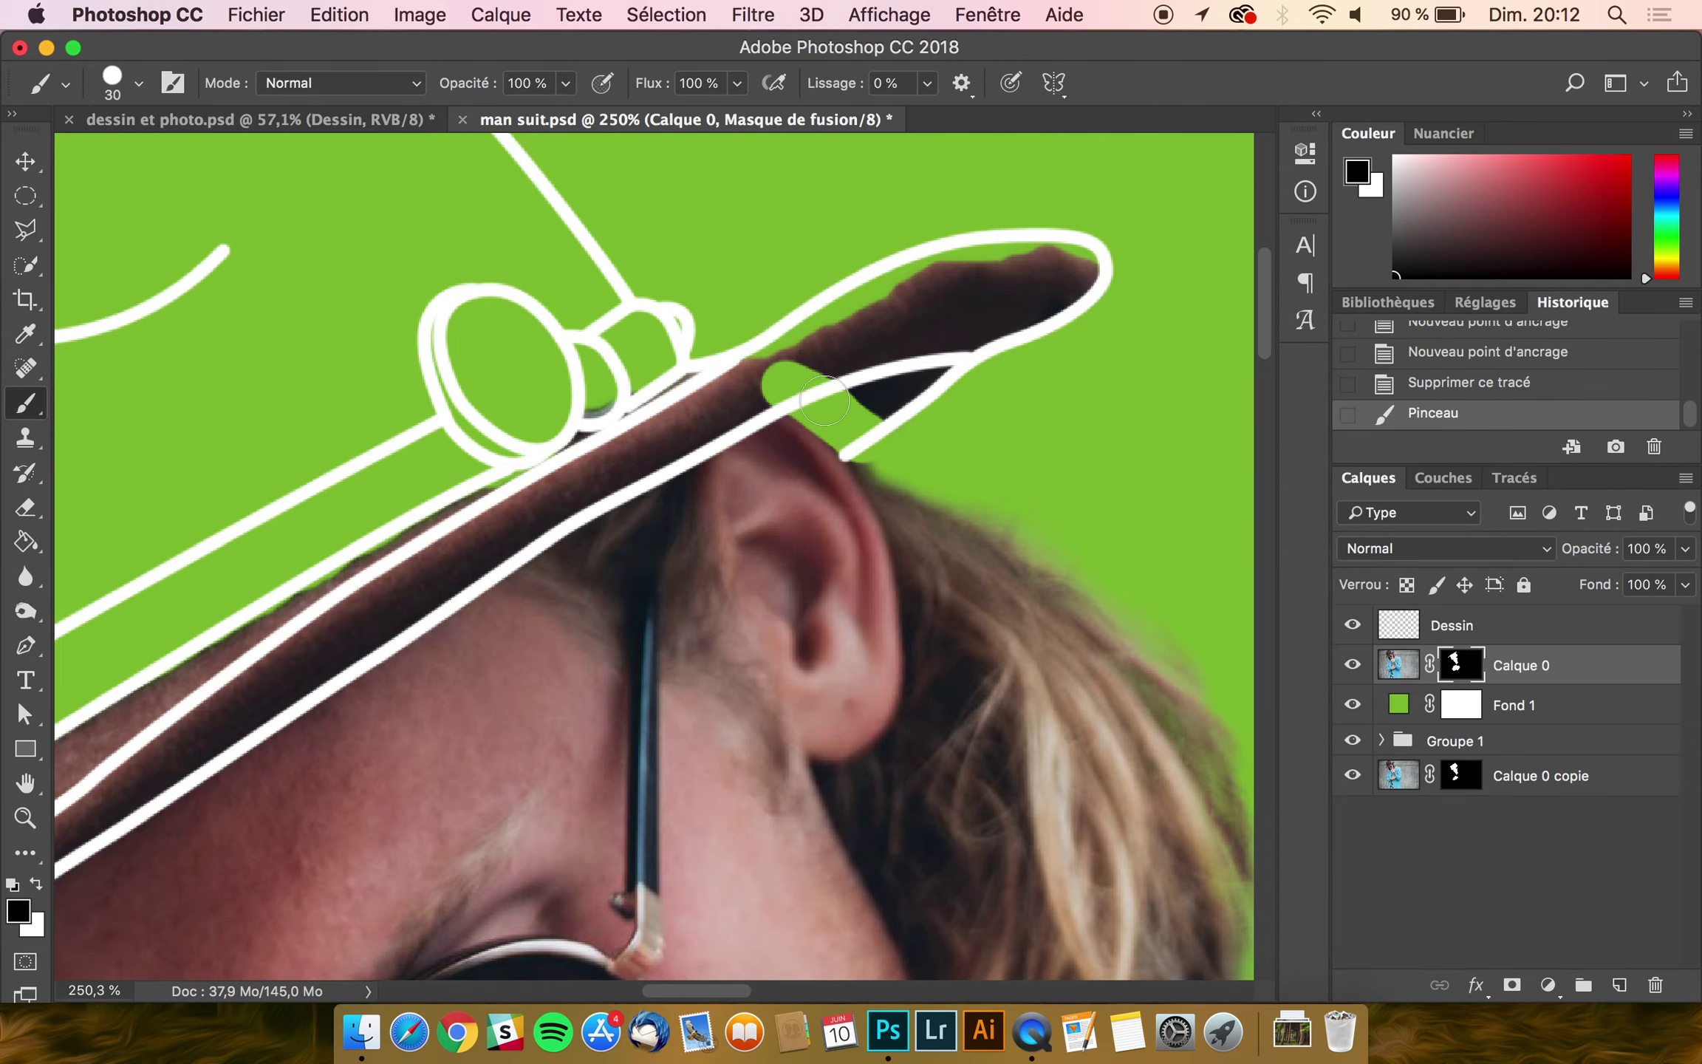
mouse_move(853, 436)
left_mouse_down()
mouse_move(865, 387)
mouse_move(847, 431)
mouse_move(827, 410)
mouse_move(979, 346)
mouse_move(971, 330)
mouse_move(766, 378)
mouse_move(678, 446)
mouse_move(559, 485)
mouse_move(585, 452)
mouse_move(850, 301)
mouse_move(602, 432)
left_mouse_up()
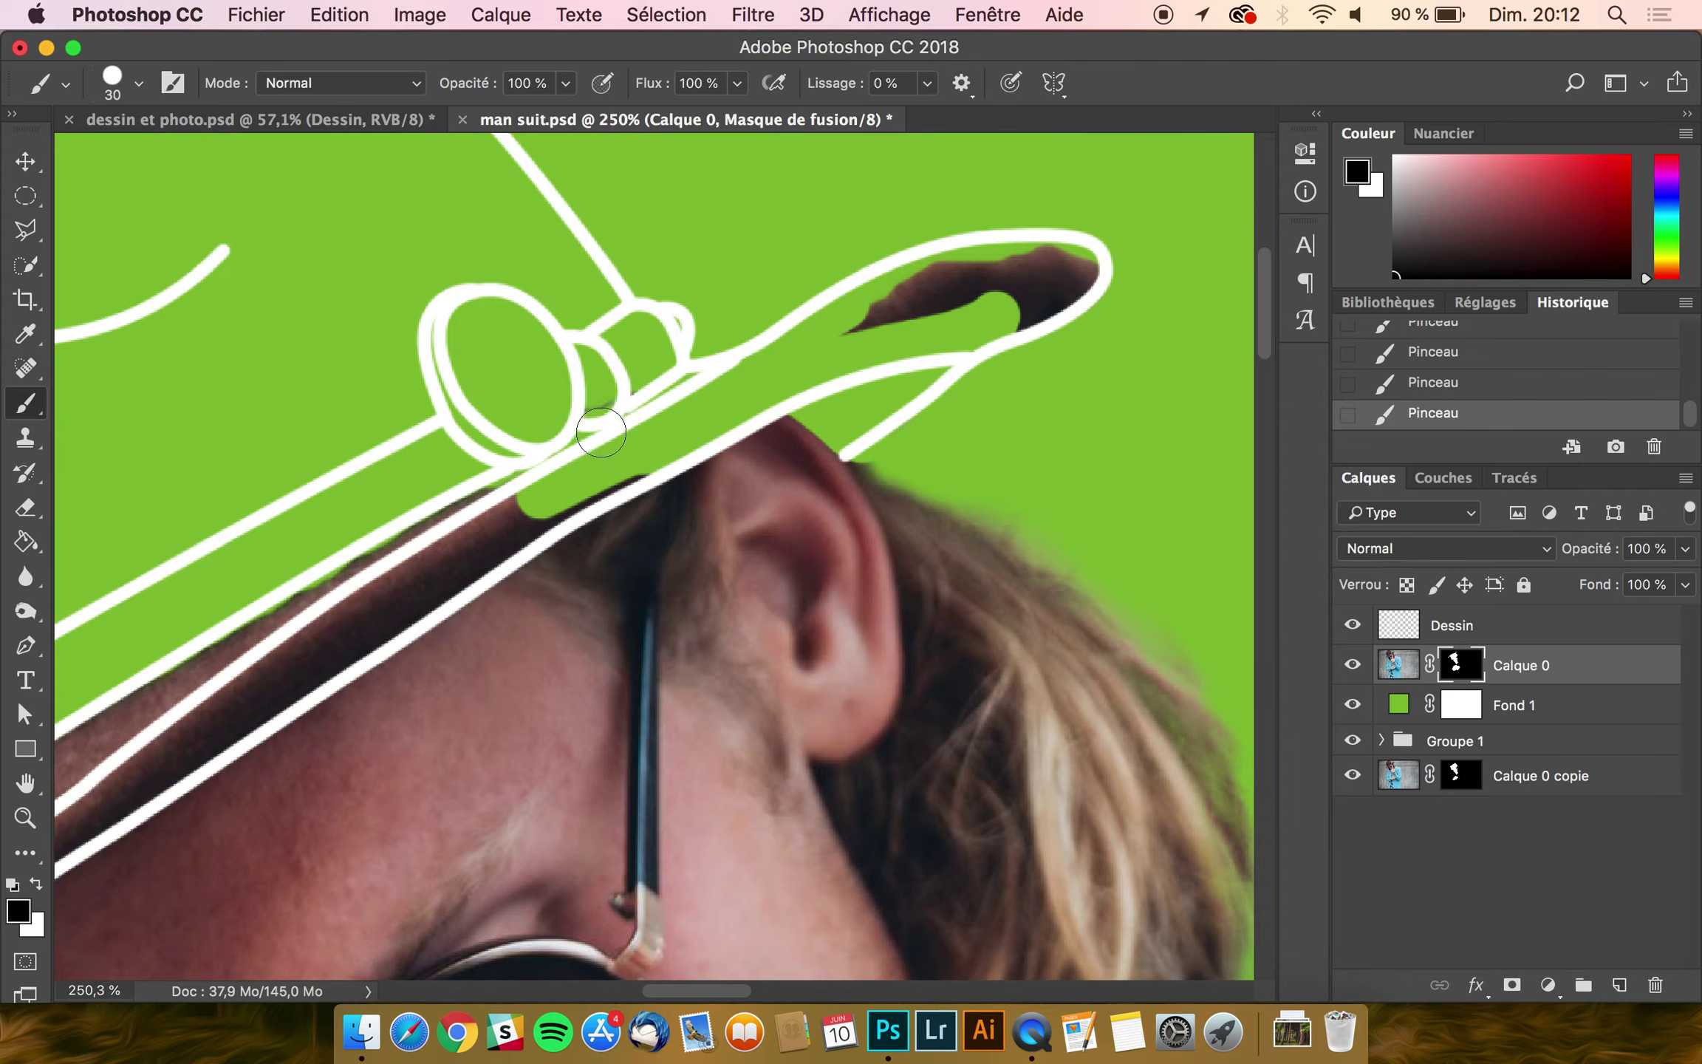
Step: Delete the Calque 0 layer, and move the Calque 0 copie layer between Dessin and Fond 1
scroll(601, 432, "down", 3)
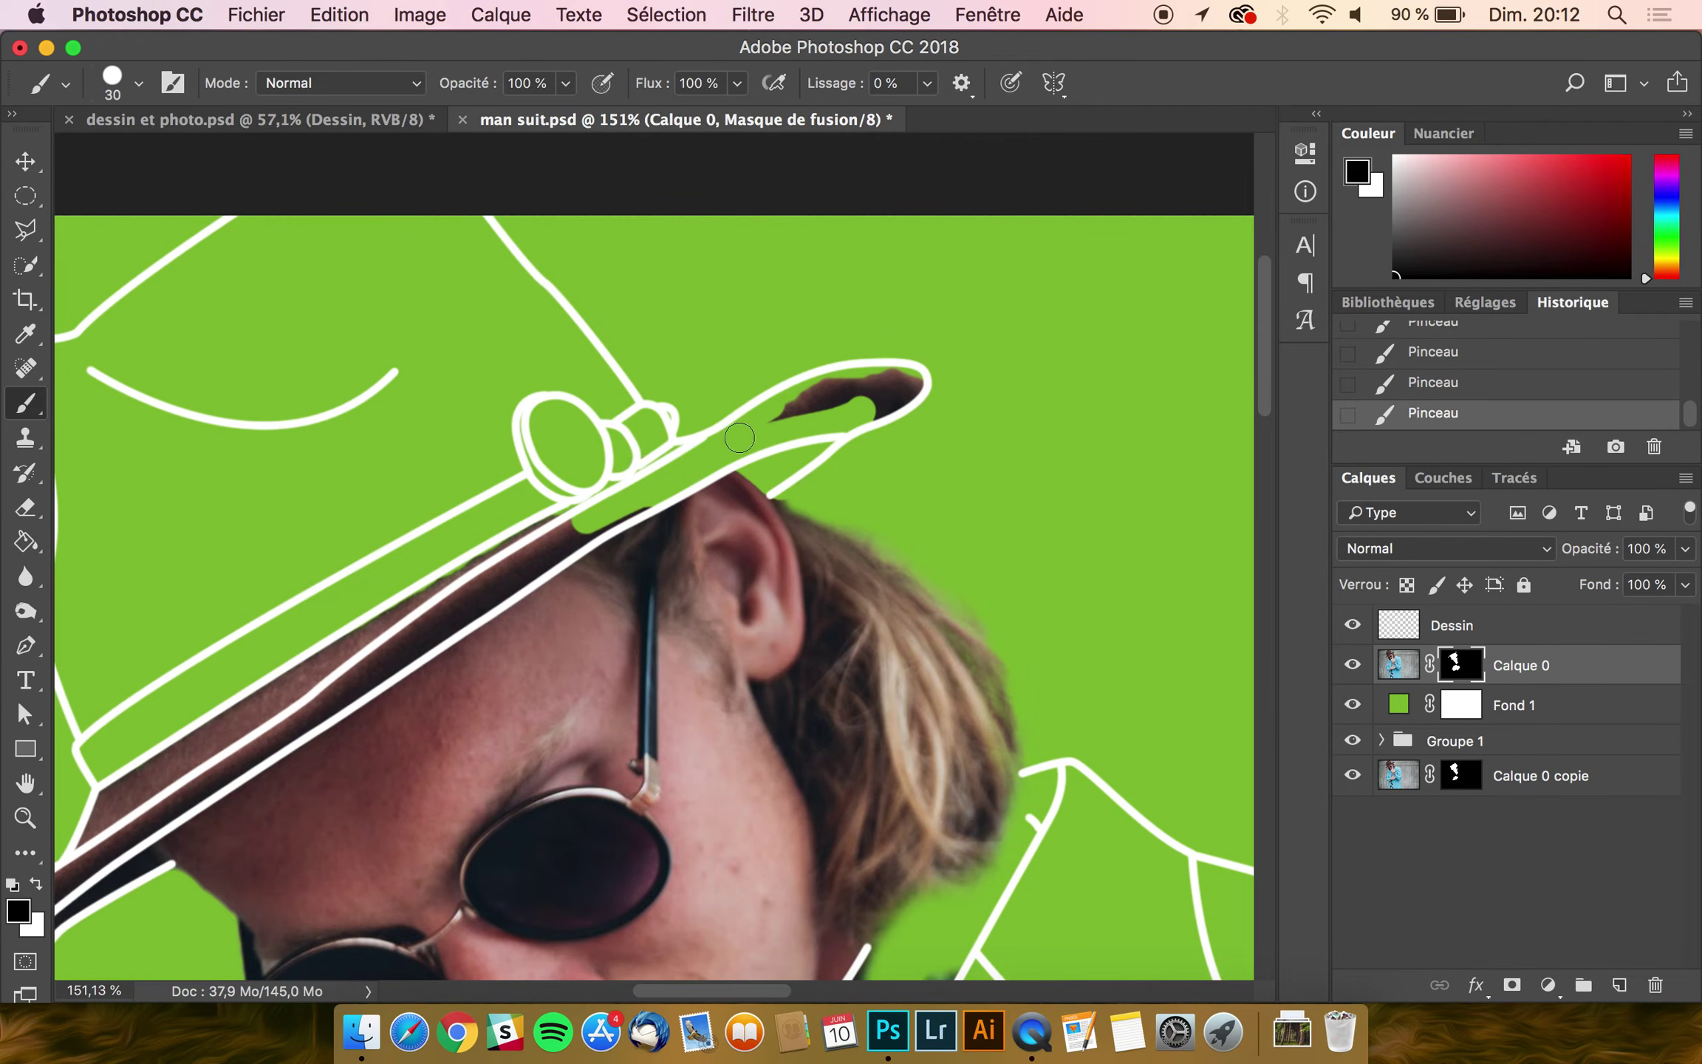
scroll(759, 430, "down", 1)
scroll(759, 430, "down", 5)
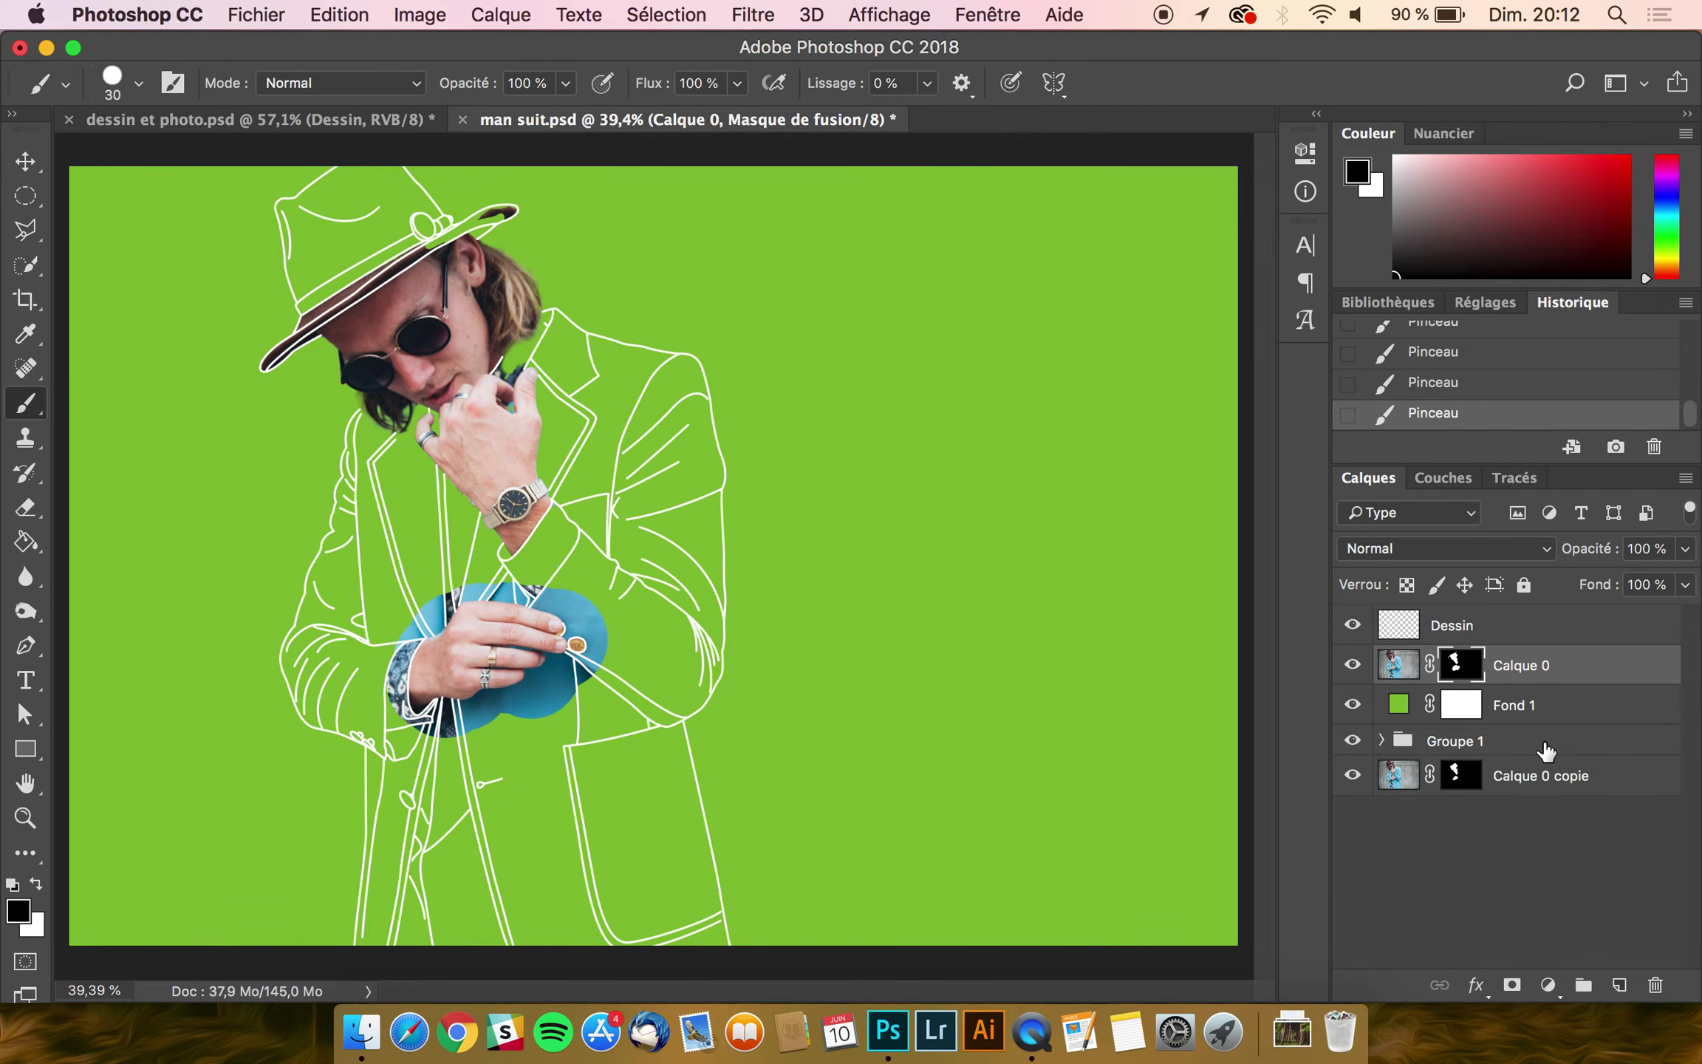
key("BackSpace")
key("x")
left_click(1546, 743)
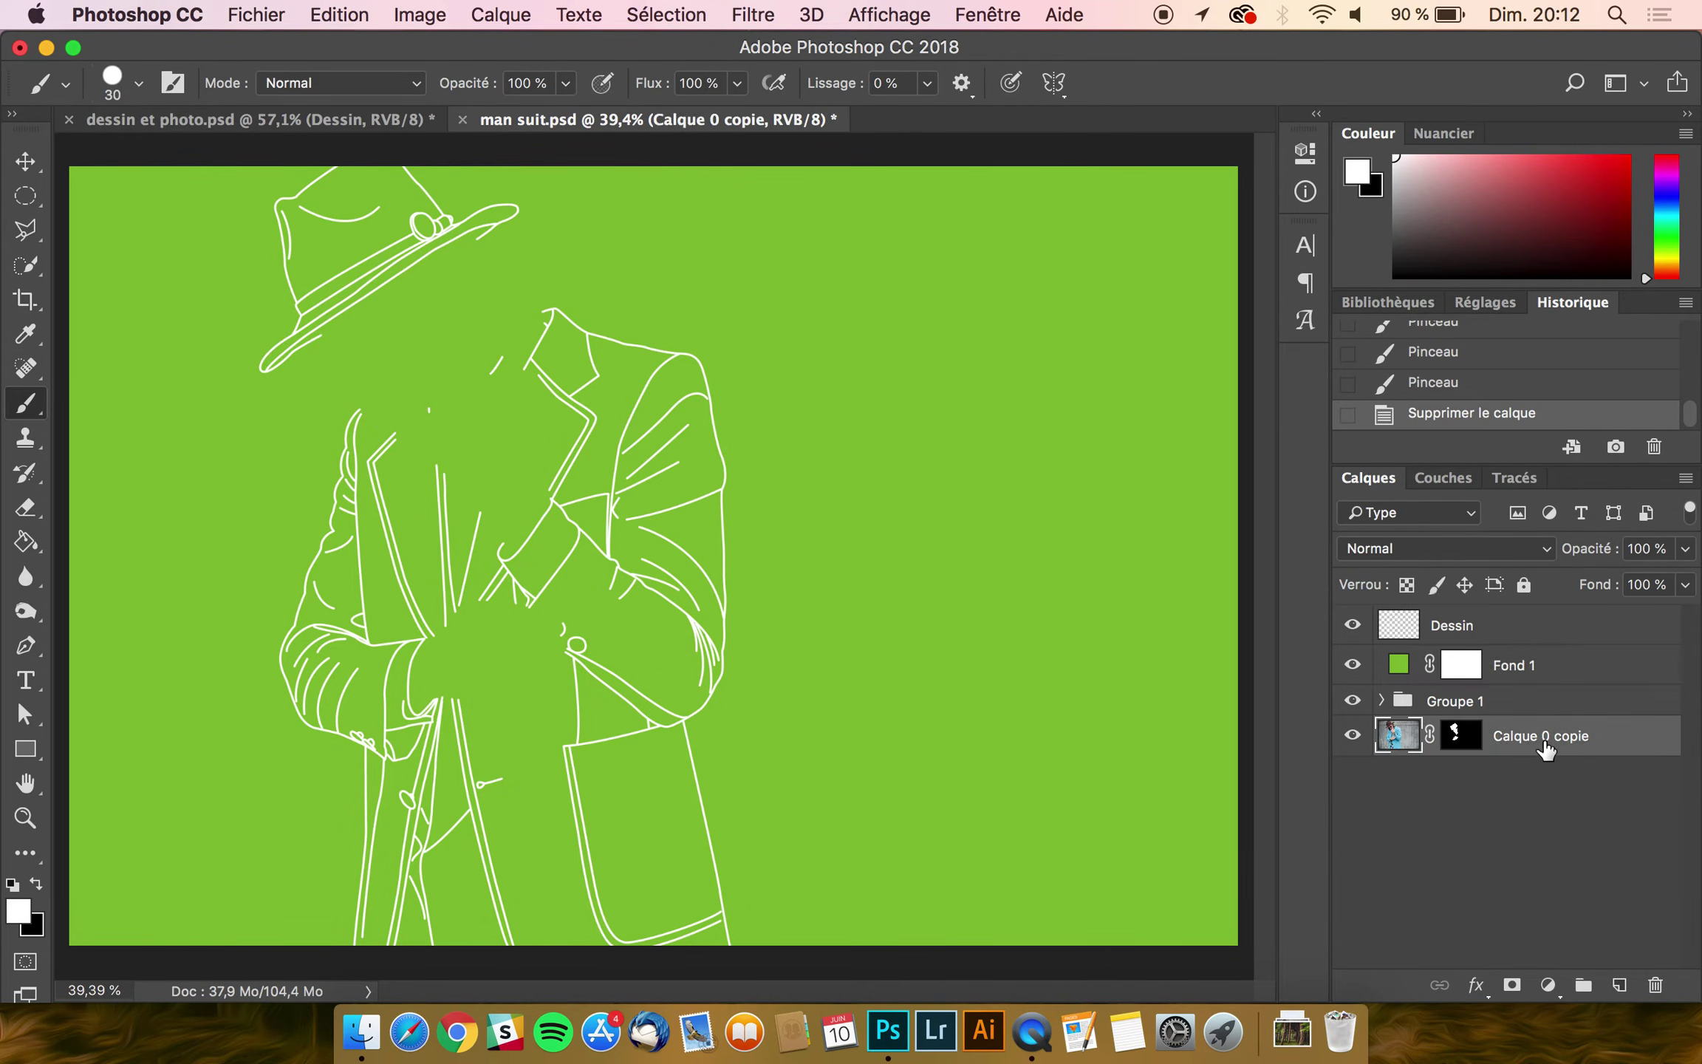
left_click_drag(1569, 750, 1560, 655)
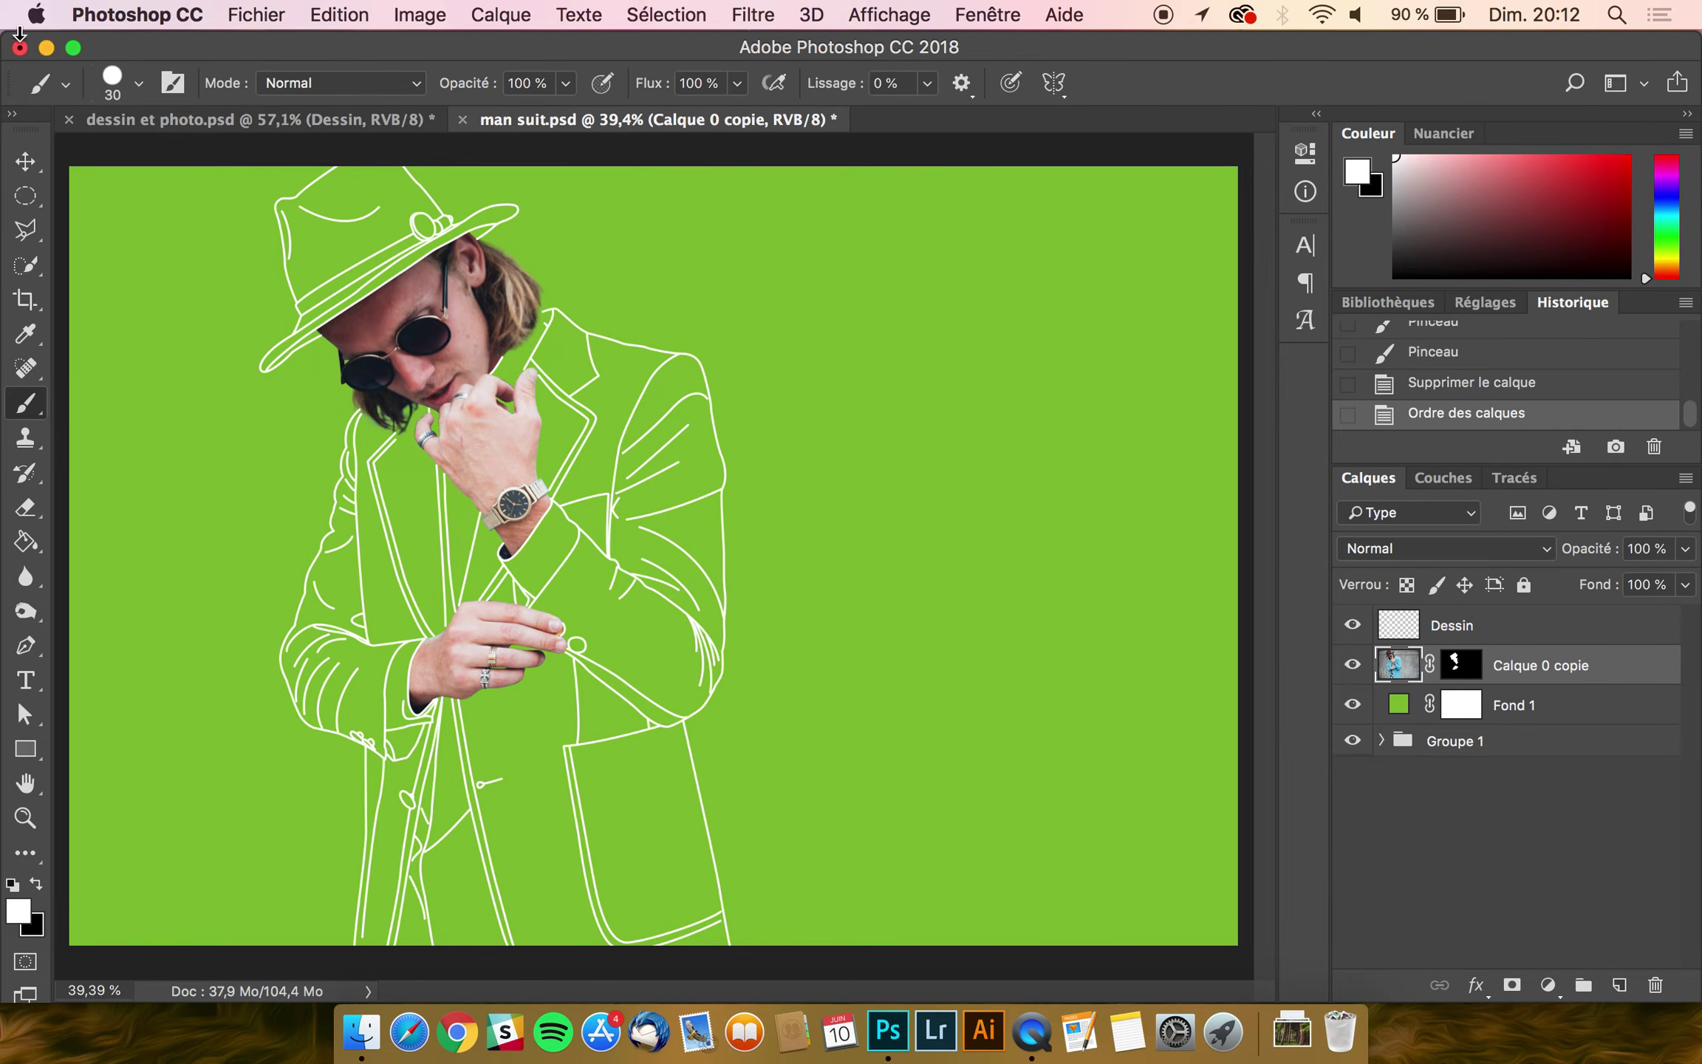
left_click(25, 161)
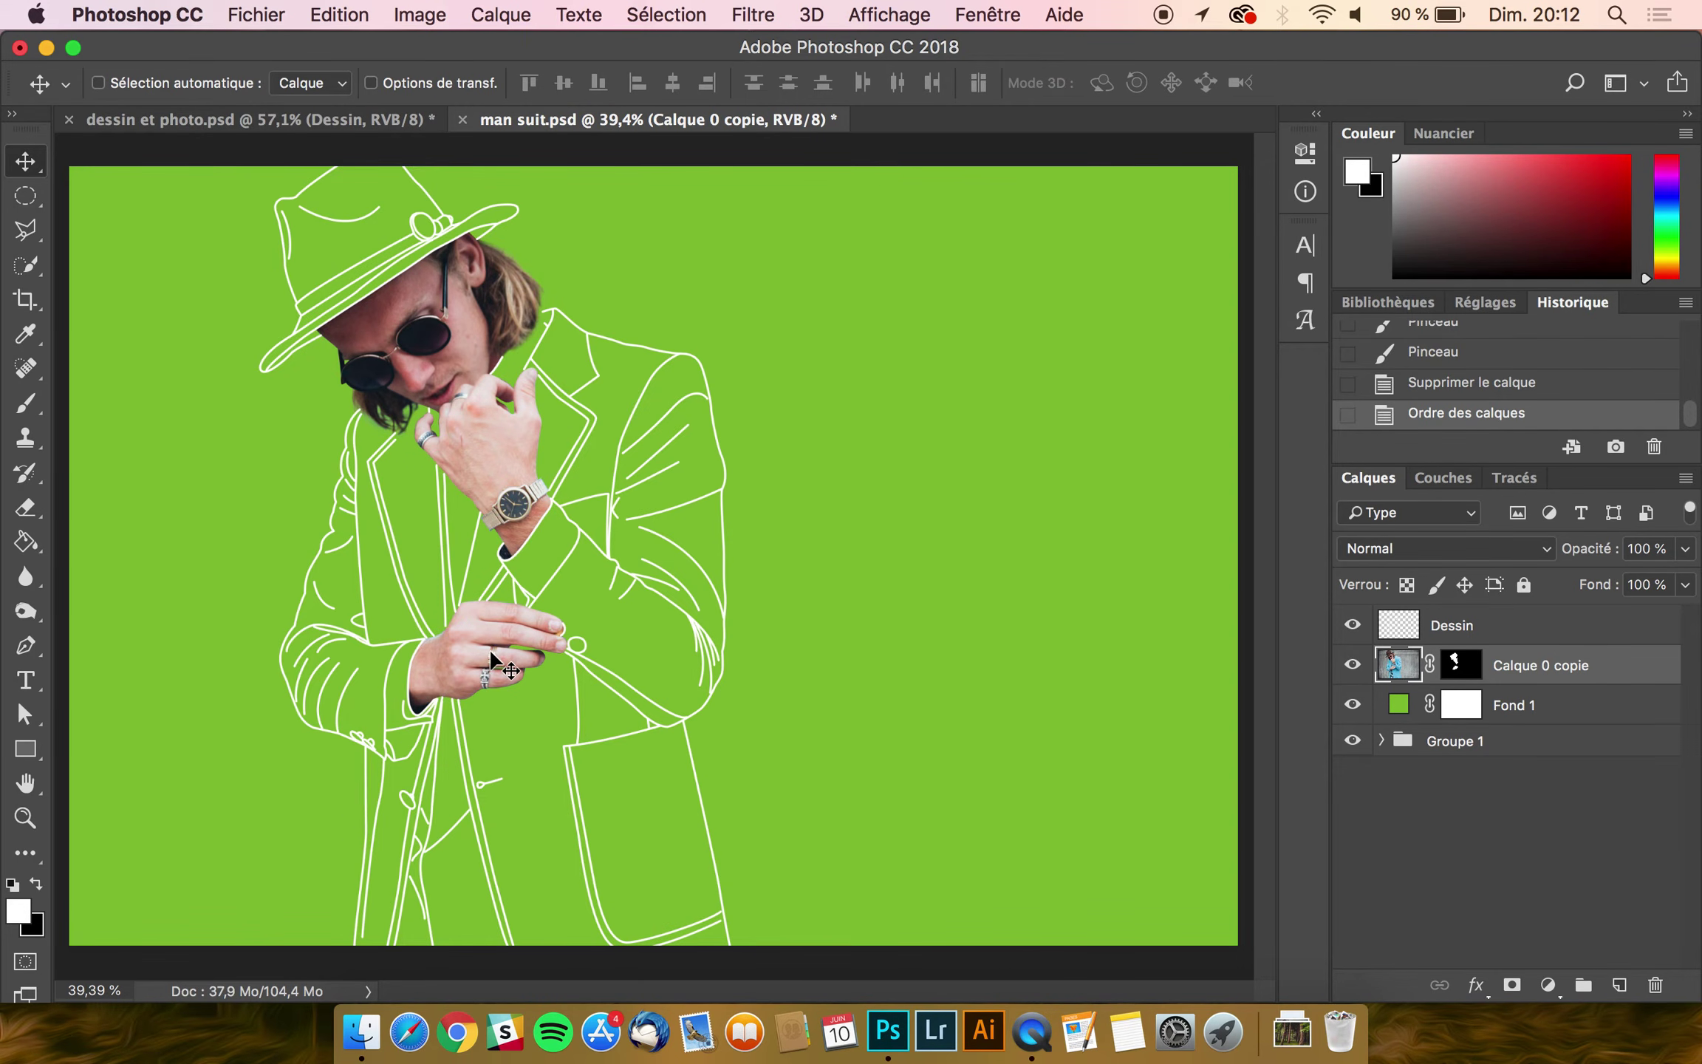
Step: Open the forest photo from the desktop stack as a new document
scroll(578, 425, "down", 1)
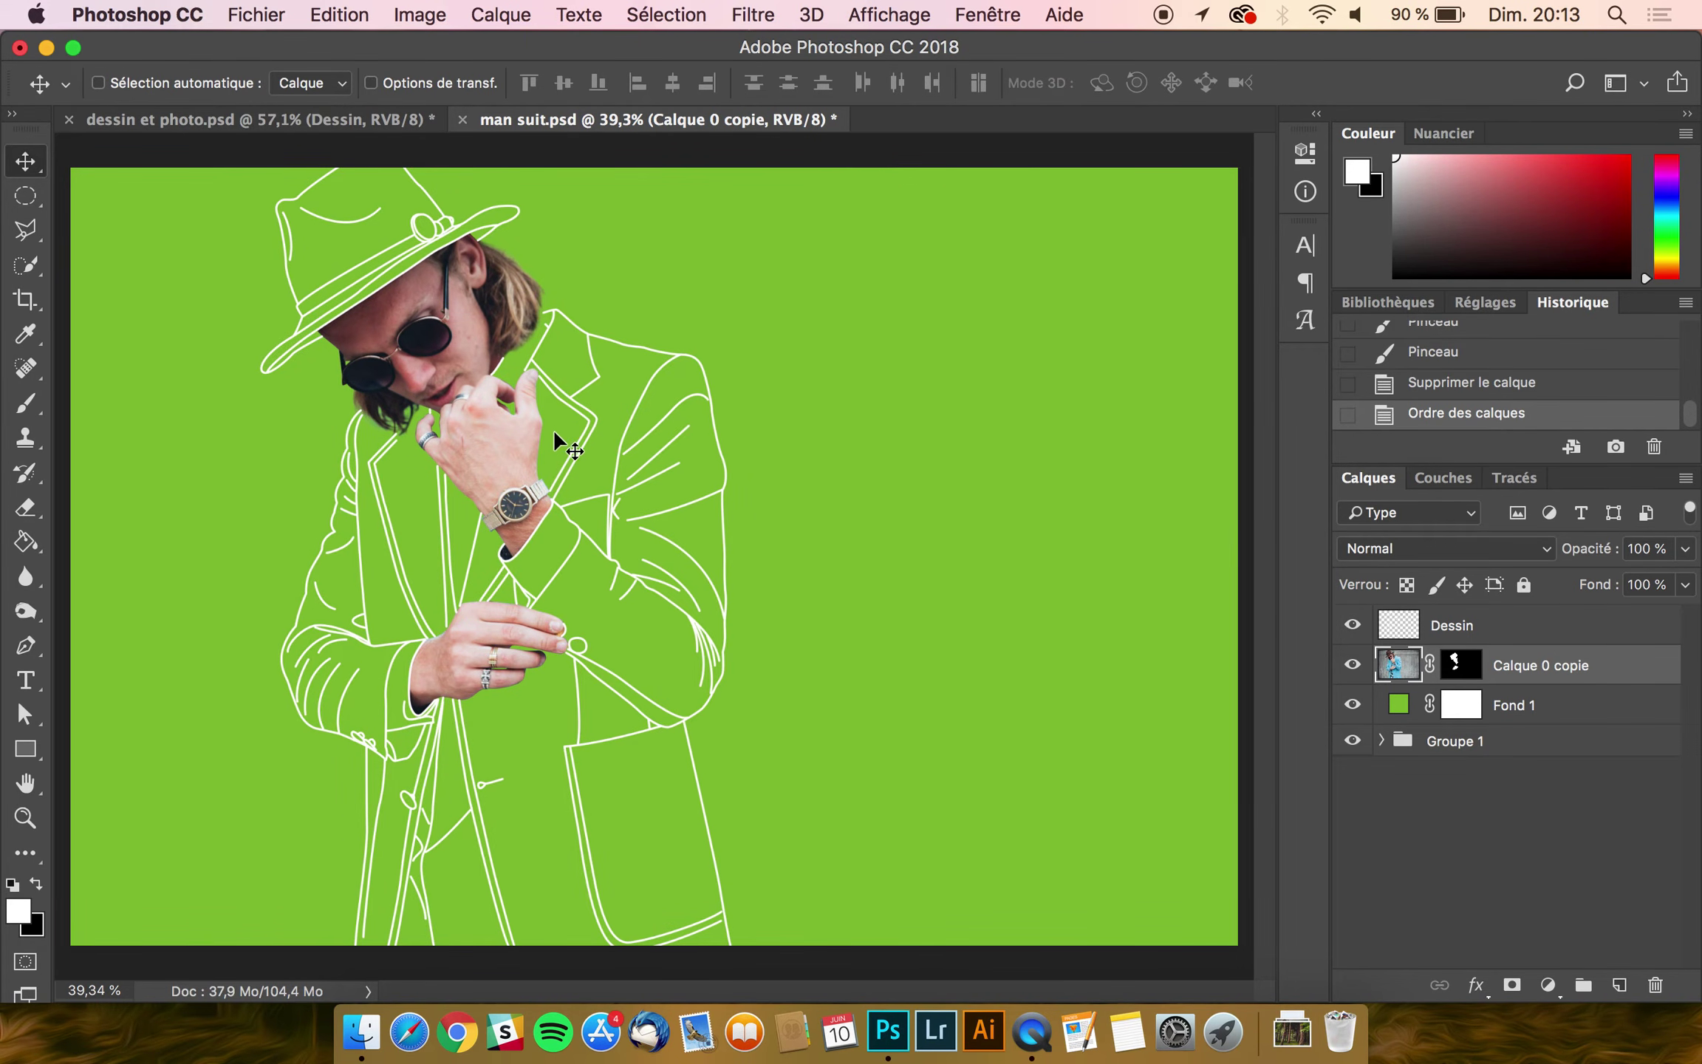
scroll(554, 434, "down", 1)
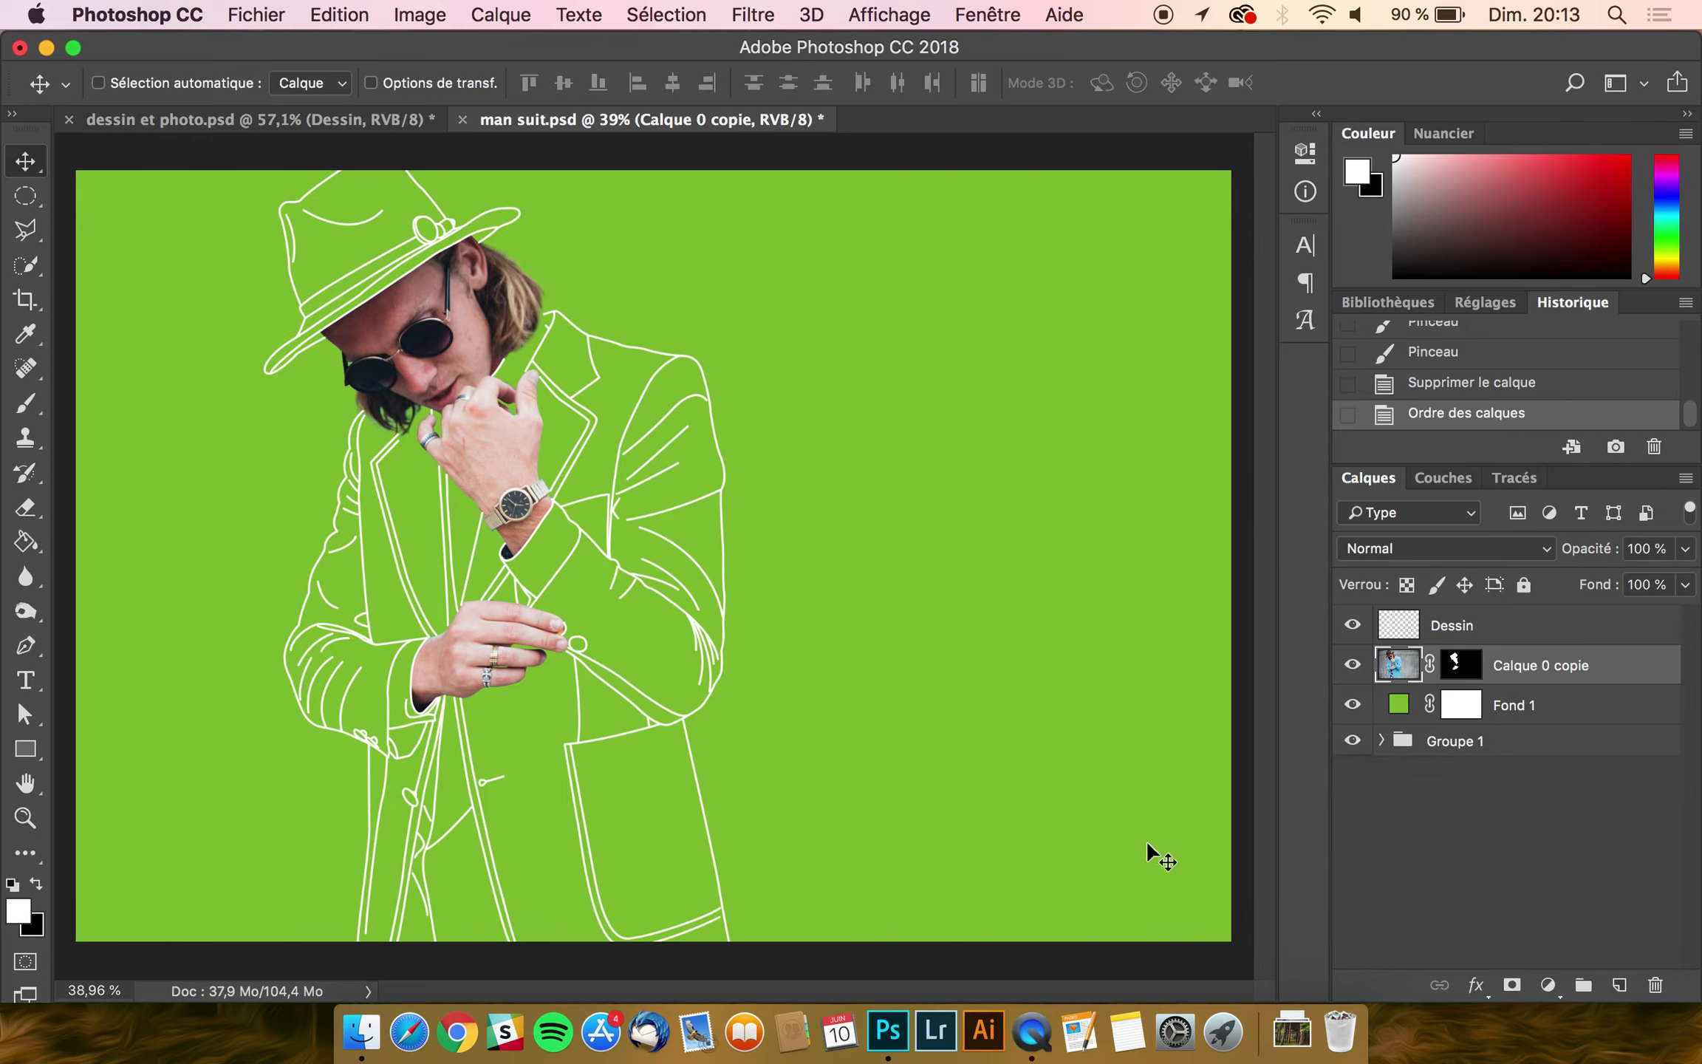
left_click(1291, 1031)
left_click_drag(1302, 952, 960, 111)
Step: Resize the forest photo to a width of 3000 pixels with proportional height
left_click(419, 15)
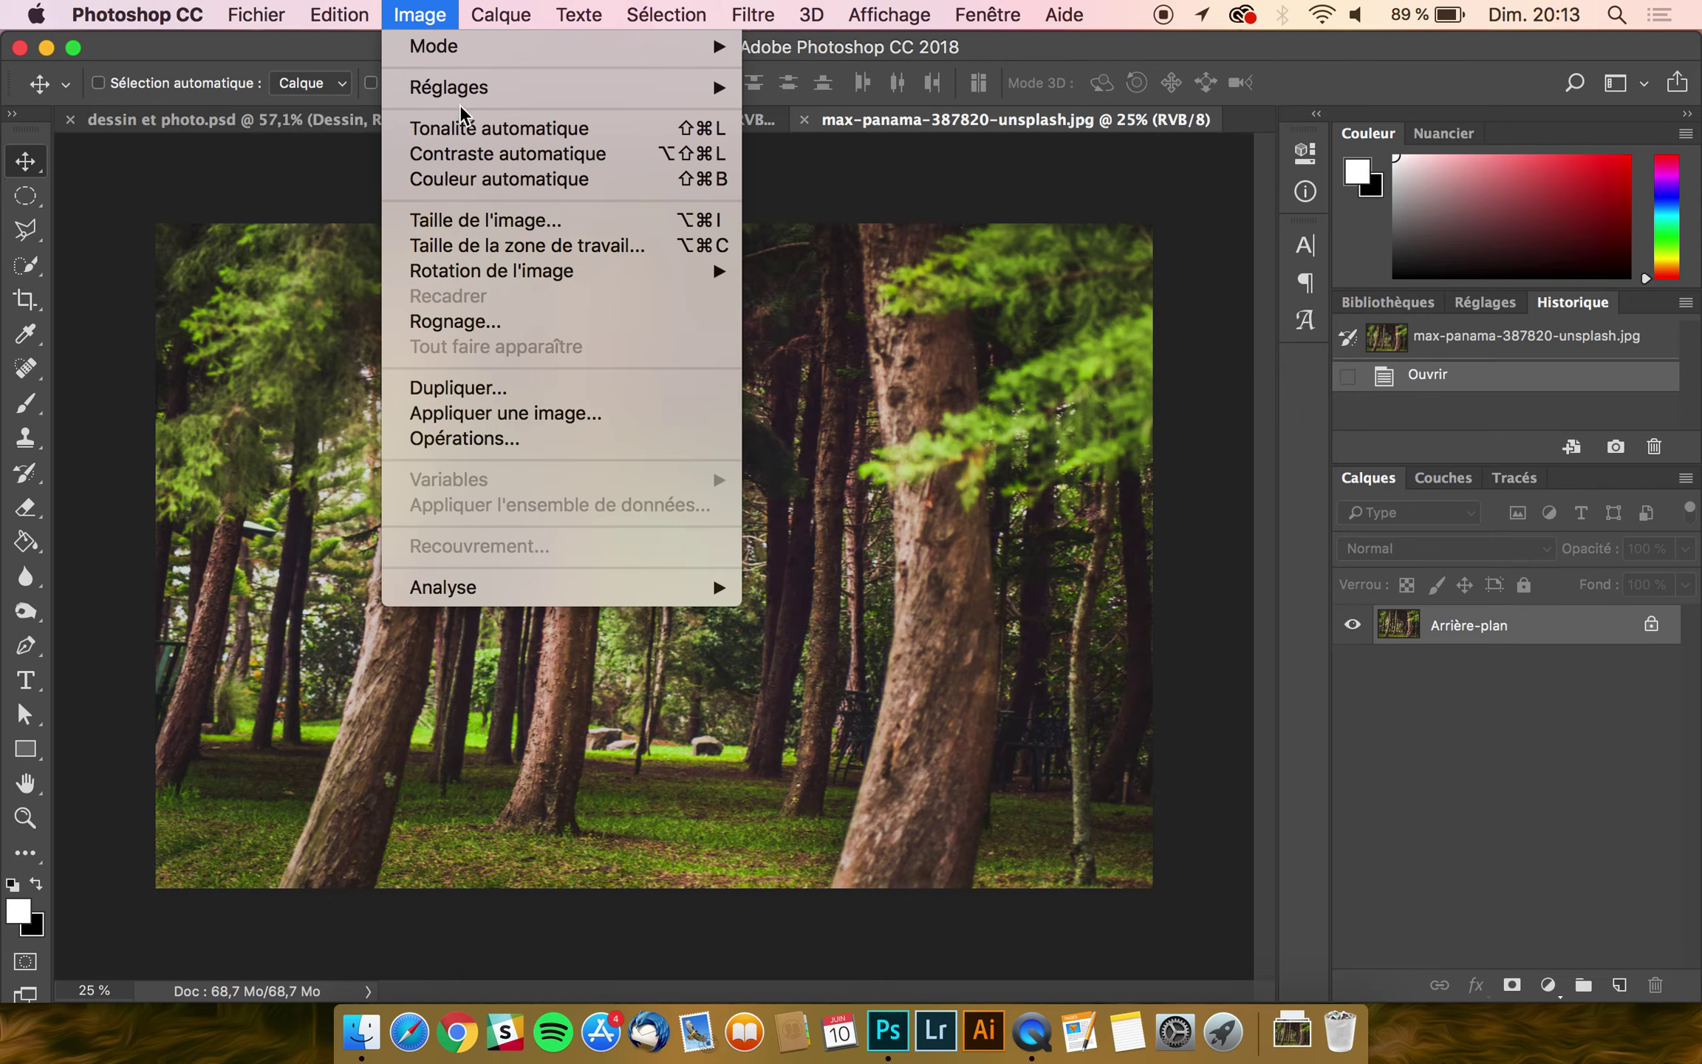
left_click(477, 220)
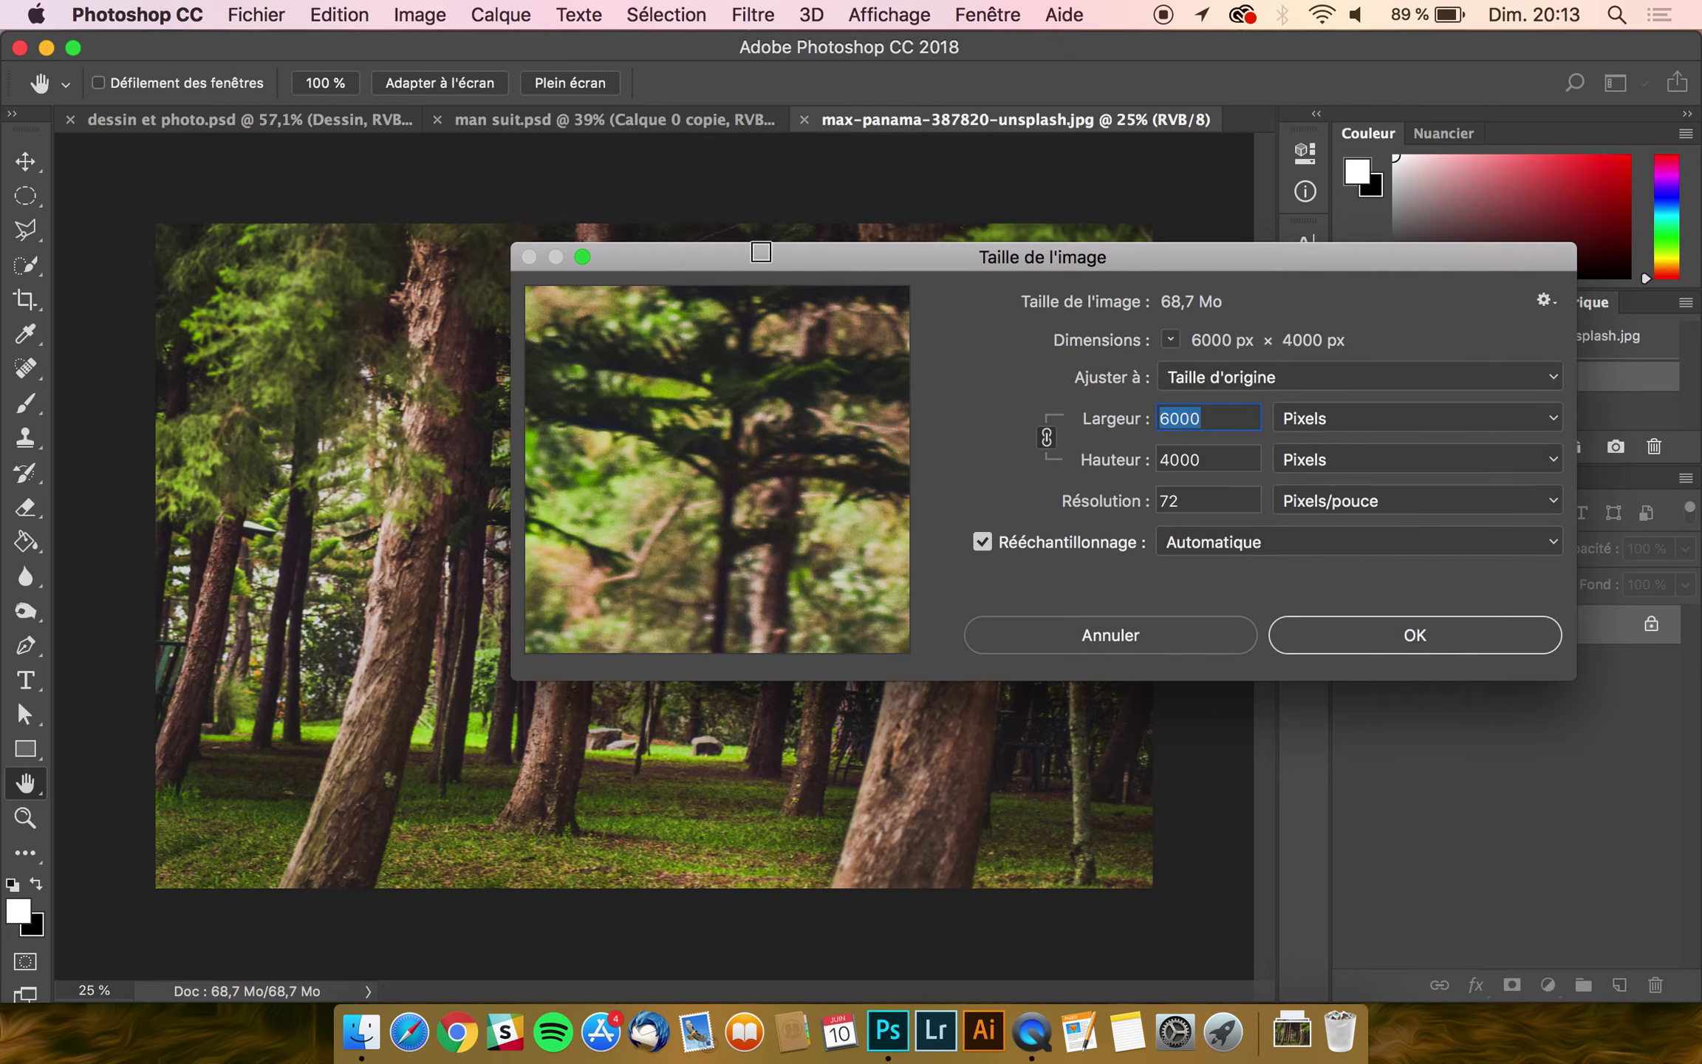
type("20")
key("BackSpace")
key("BackSpace")
type("3000")
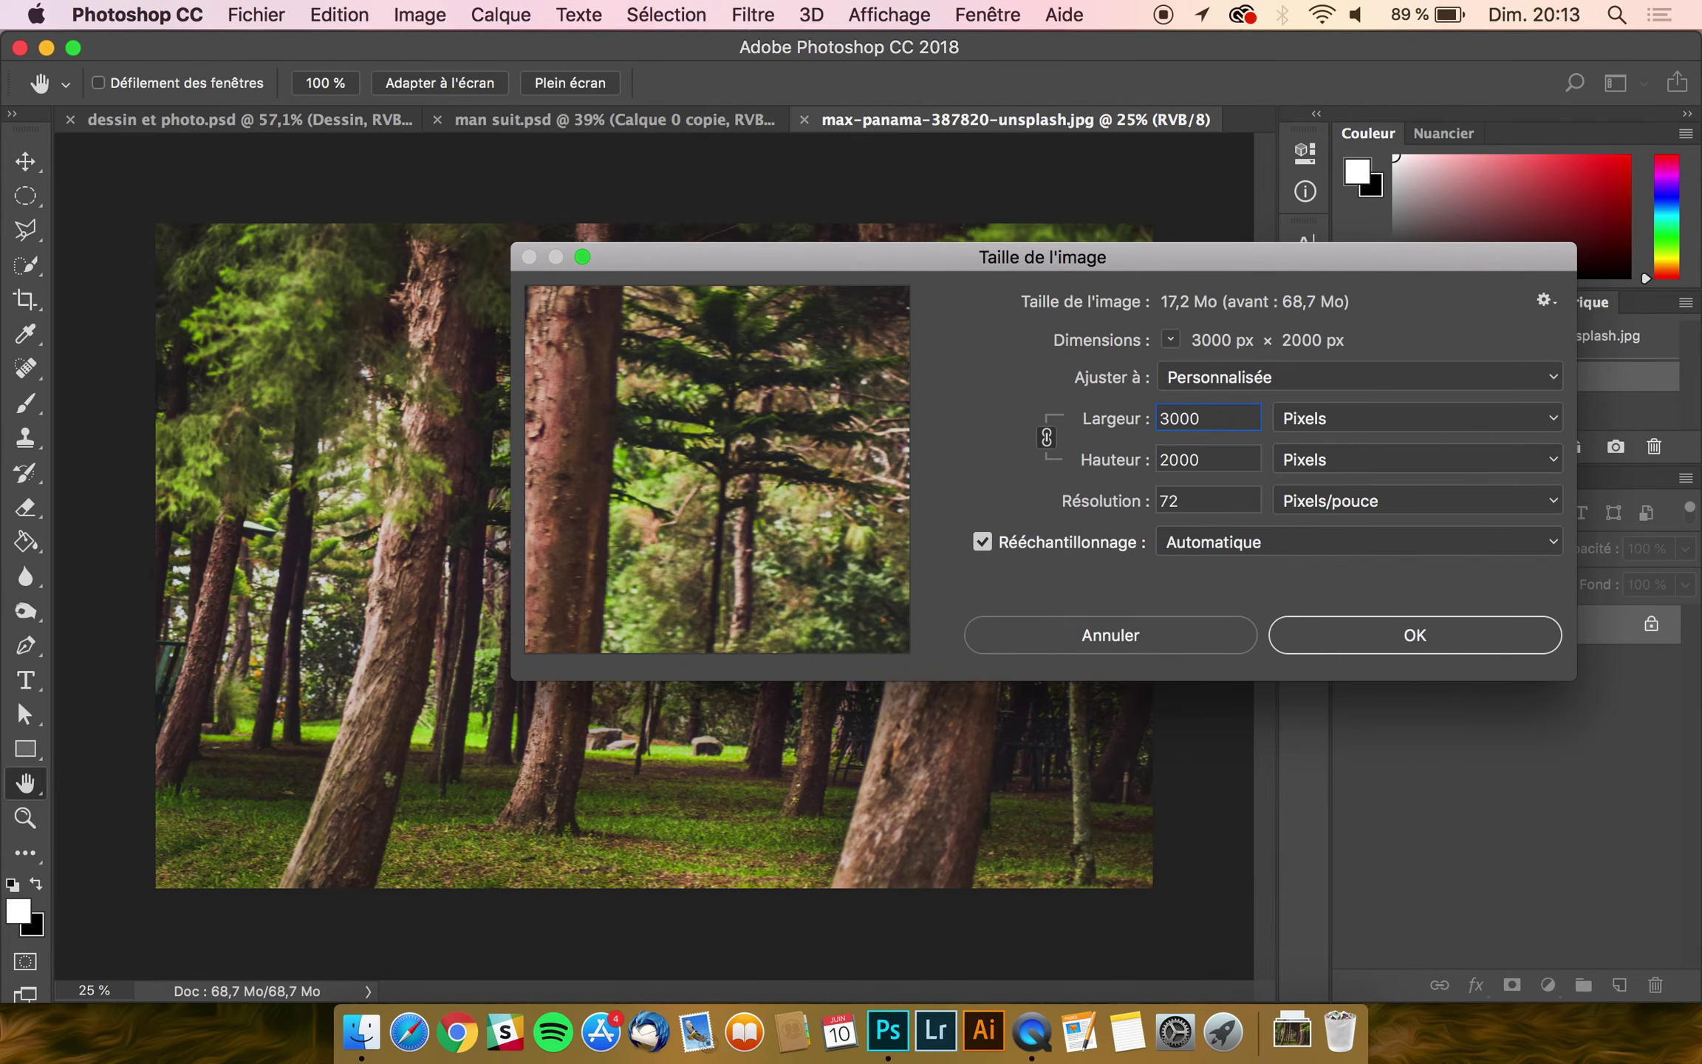
key("Return")
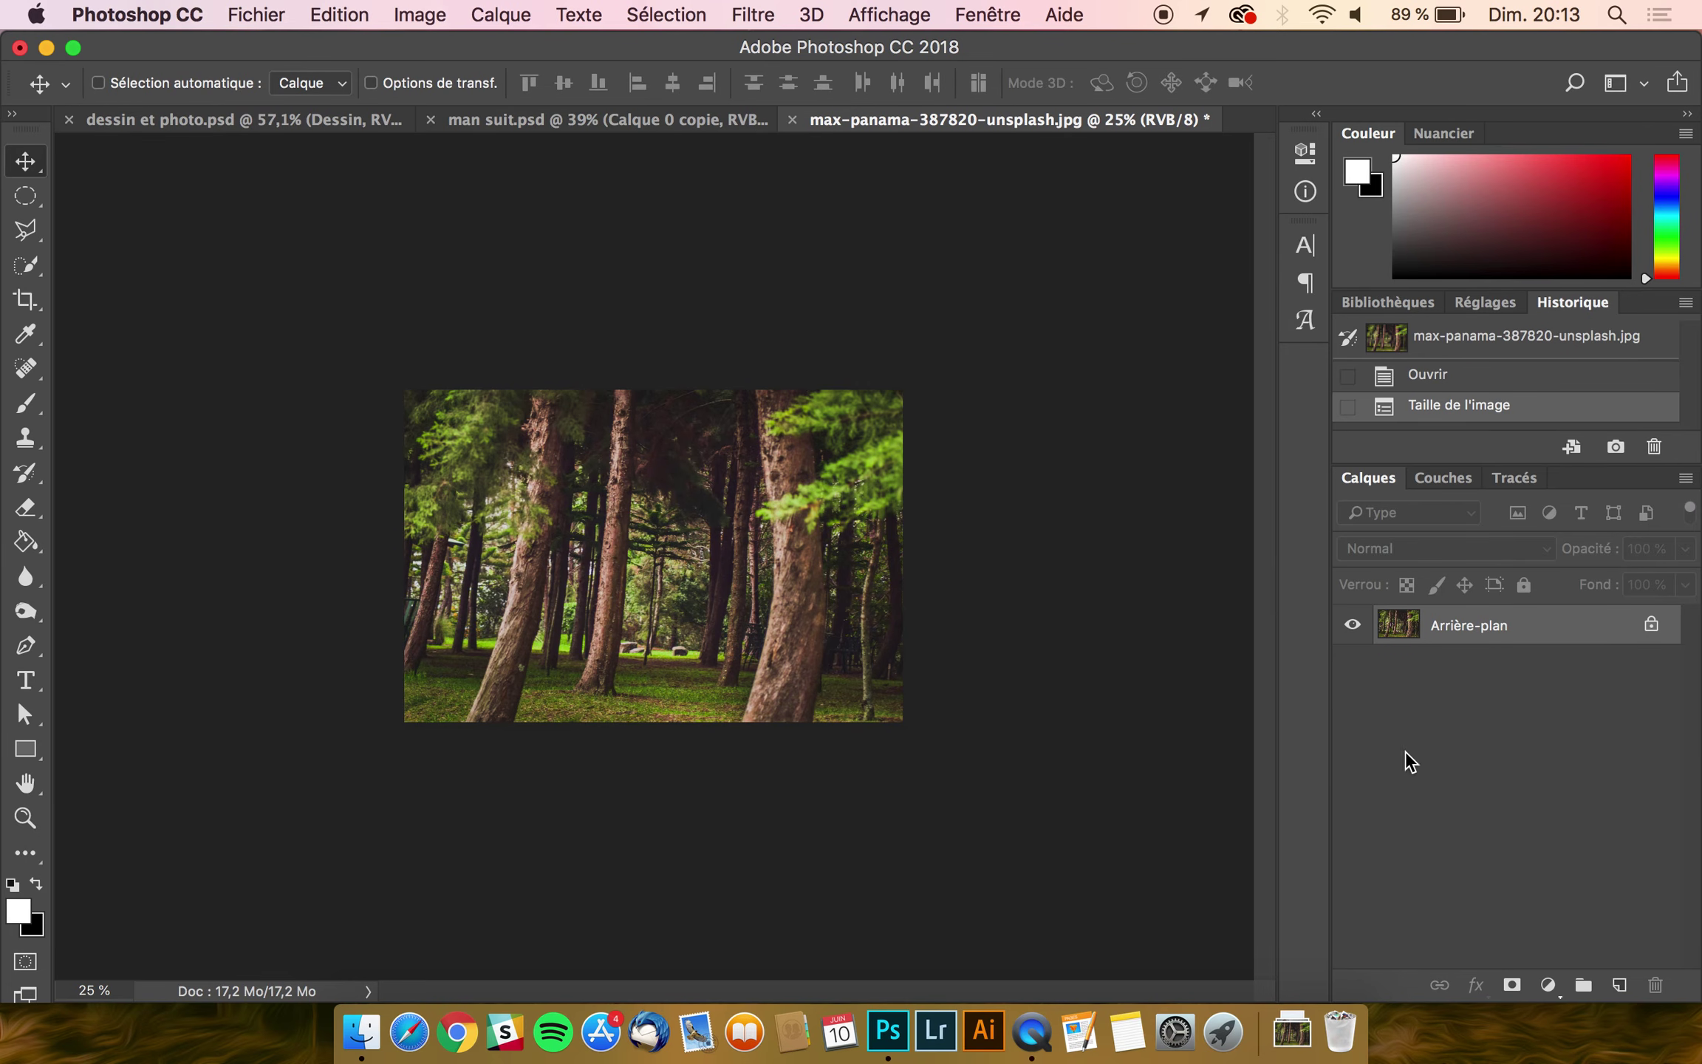
Step: Select the Dessin and Calque 0 copie layers together in man suit.psd
left_click(676, 122)
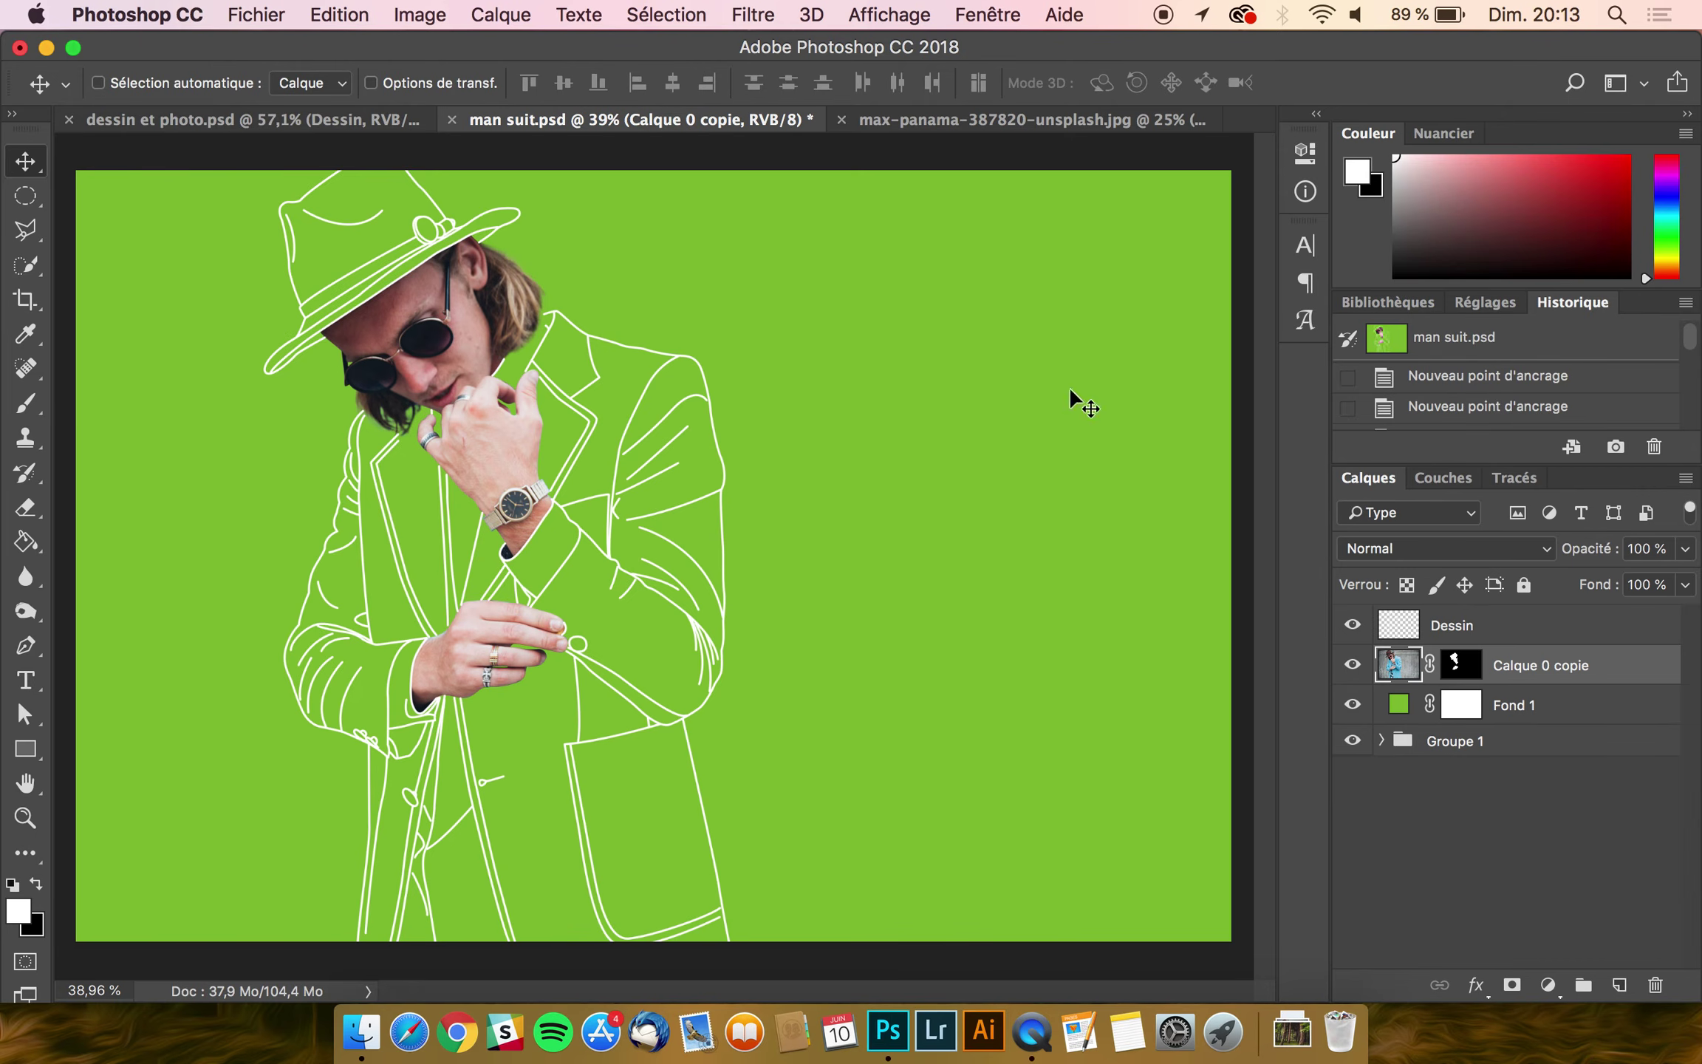
left_click(1512, 636)
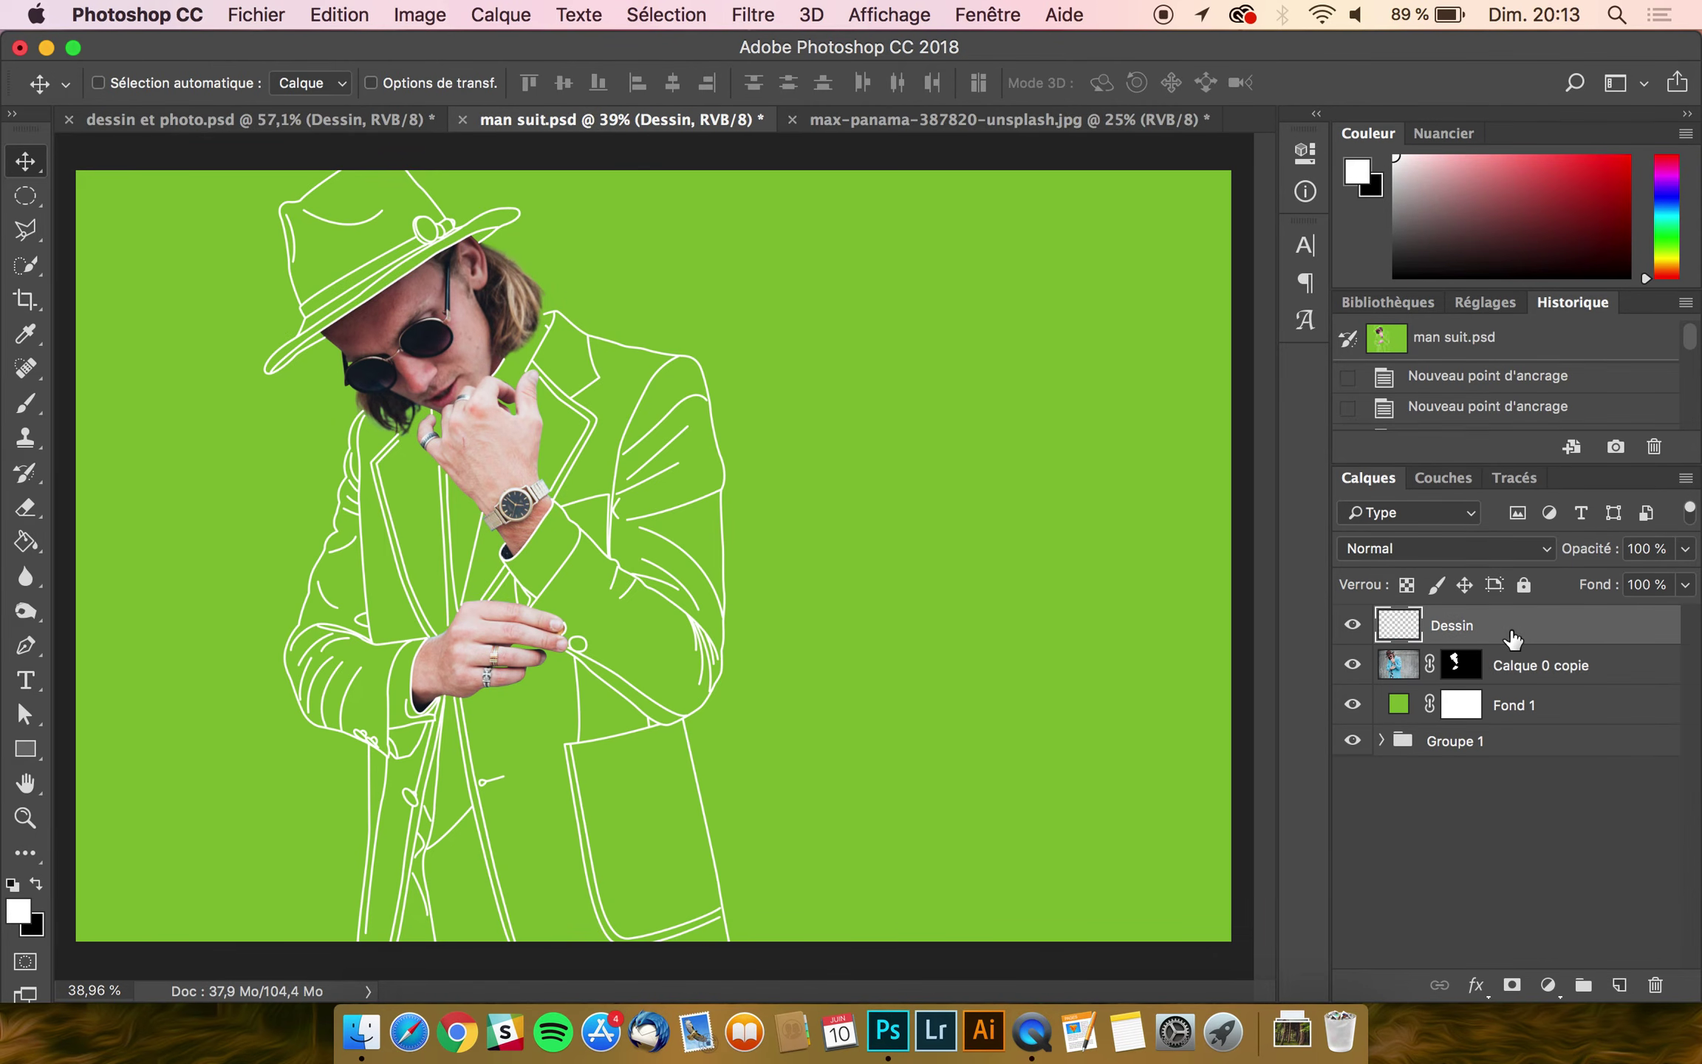
left_click(1539, 669, "shift")
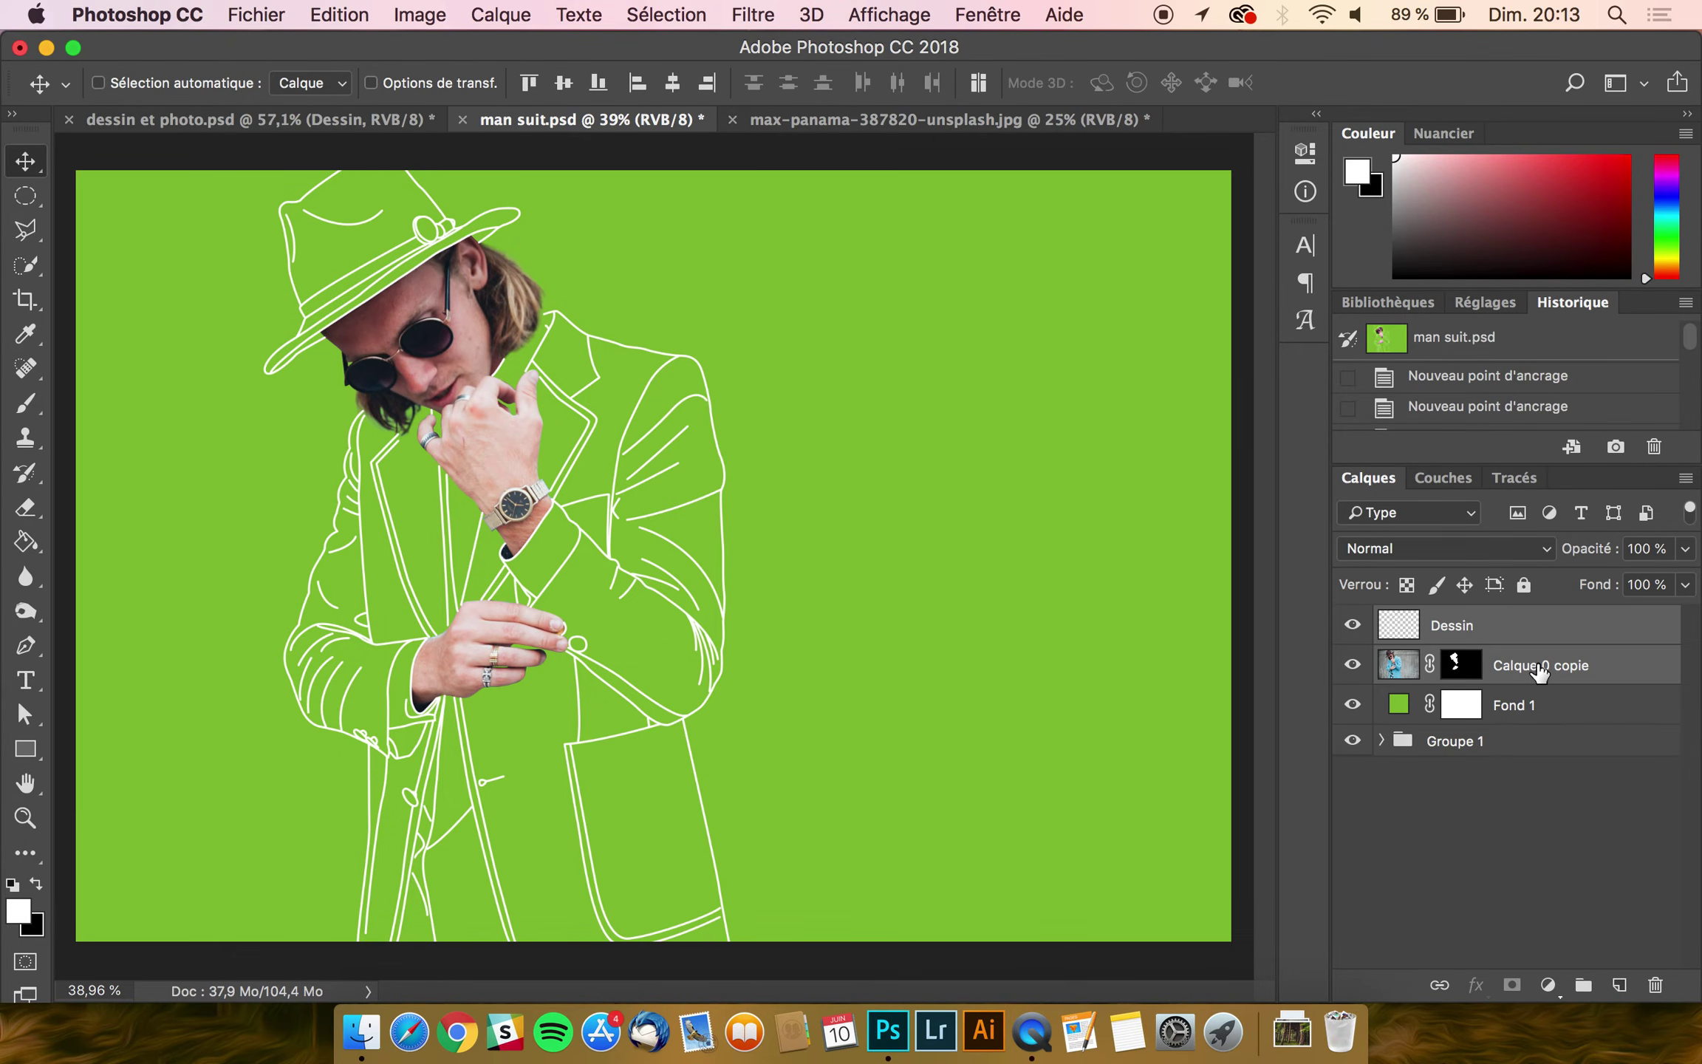
right_click(1540, 668)
key("Escape")
left_click(969, 119)
key("super+v")
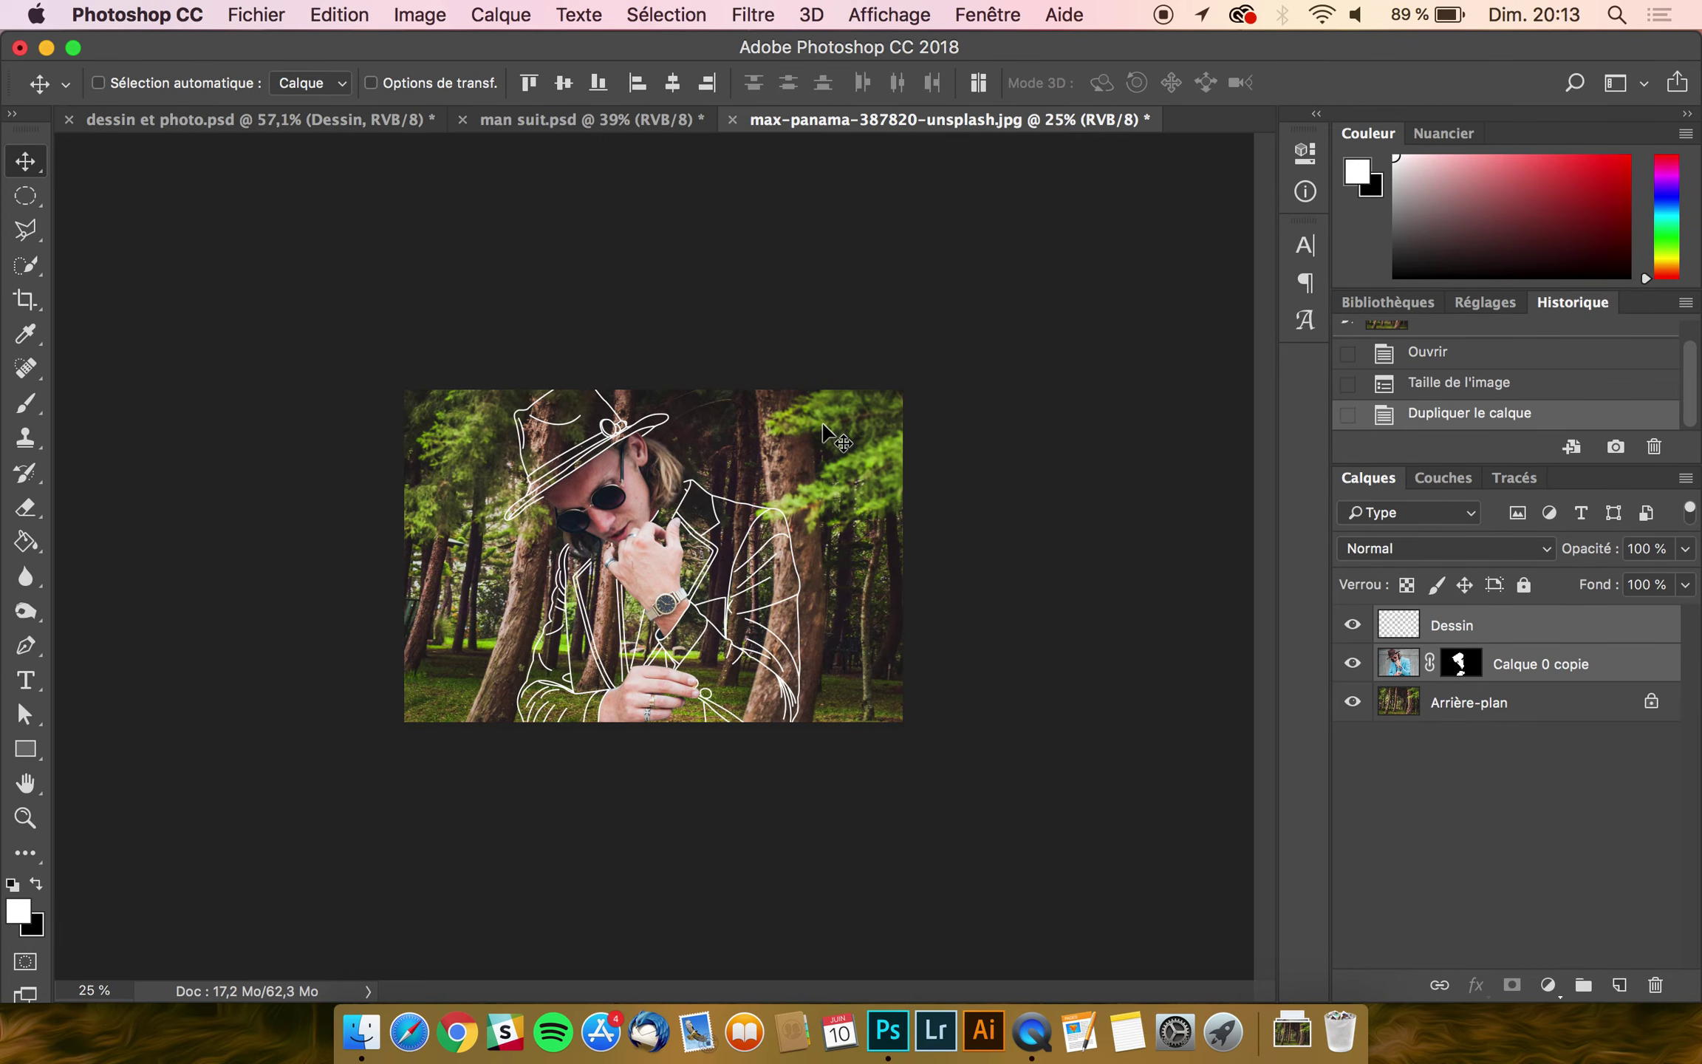
key("BackSpace")
Step: Duplicate the selected Dessin and Calque 0 copie layers from man suit.psd into the forest photo document and switch to it
left_click(568, 119)
right_click(1511, 653)
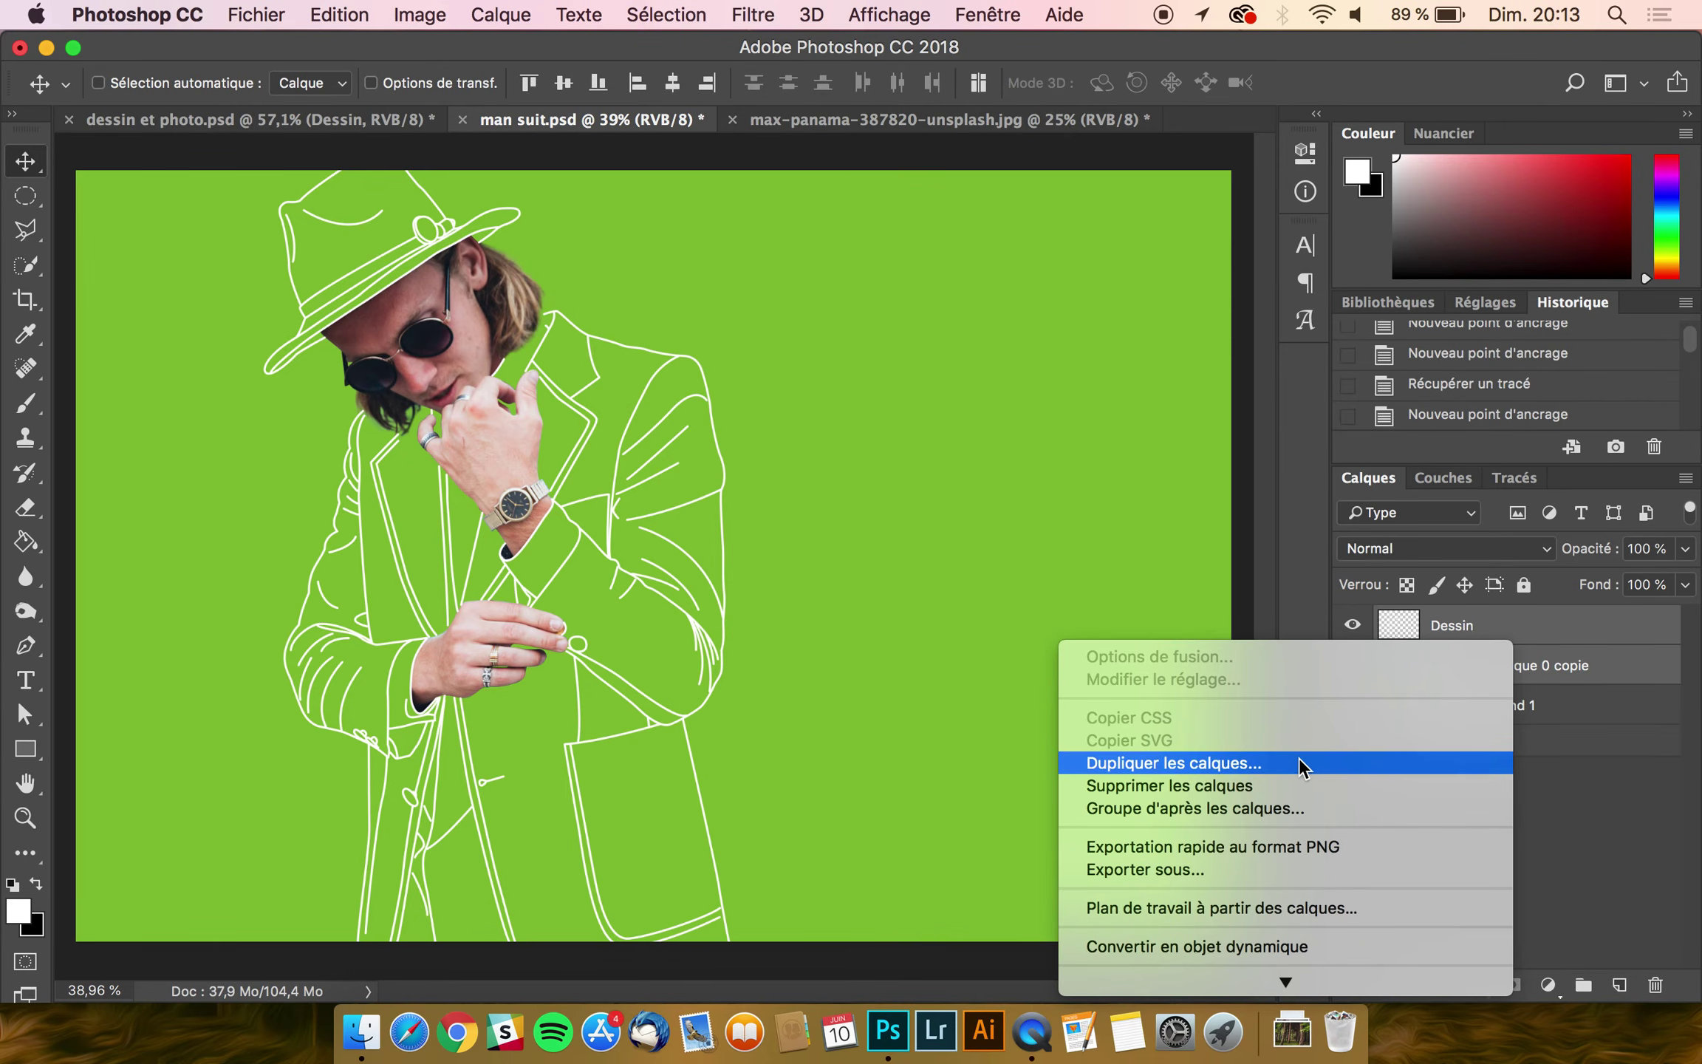
left_click(1212, 763)
left_click(814, 506)
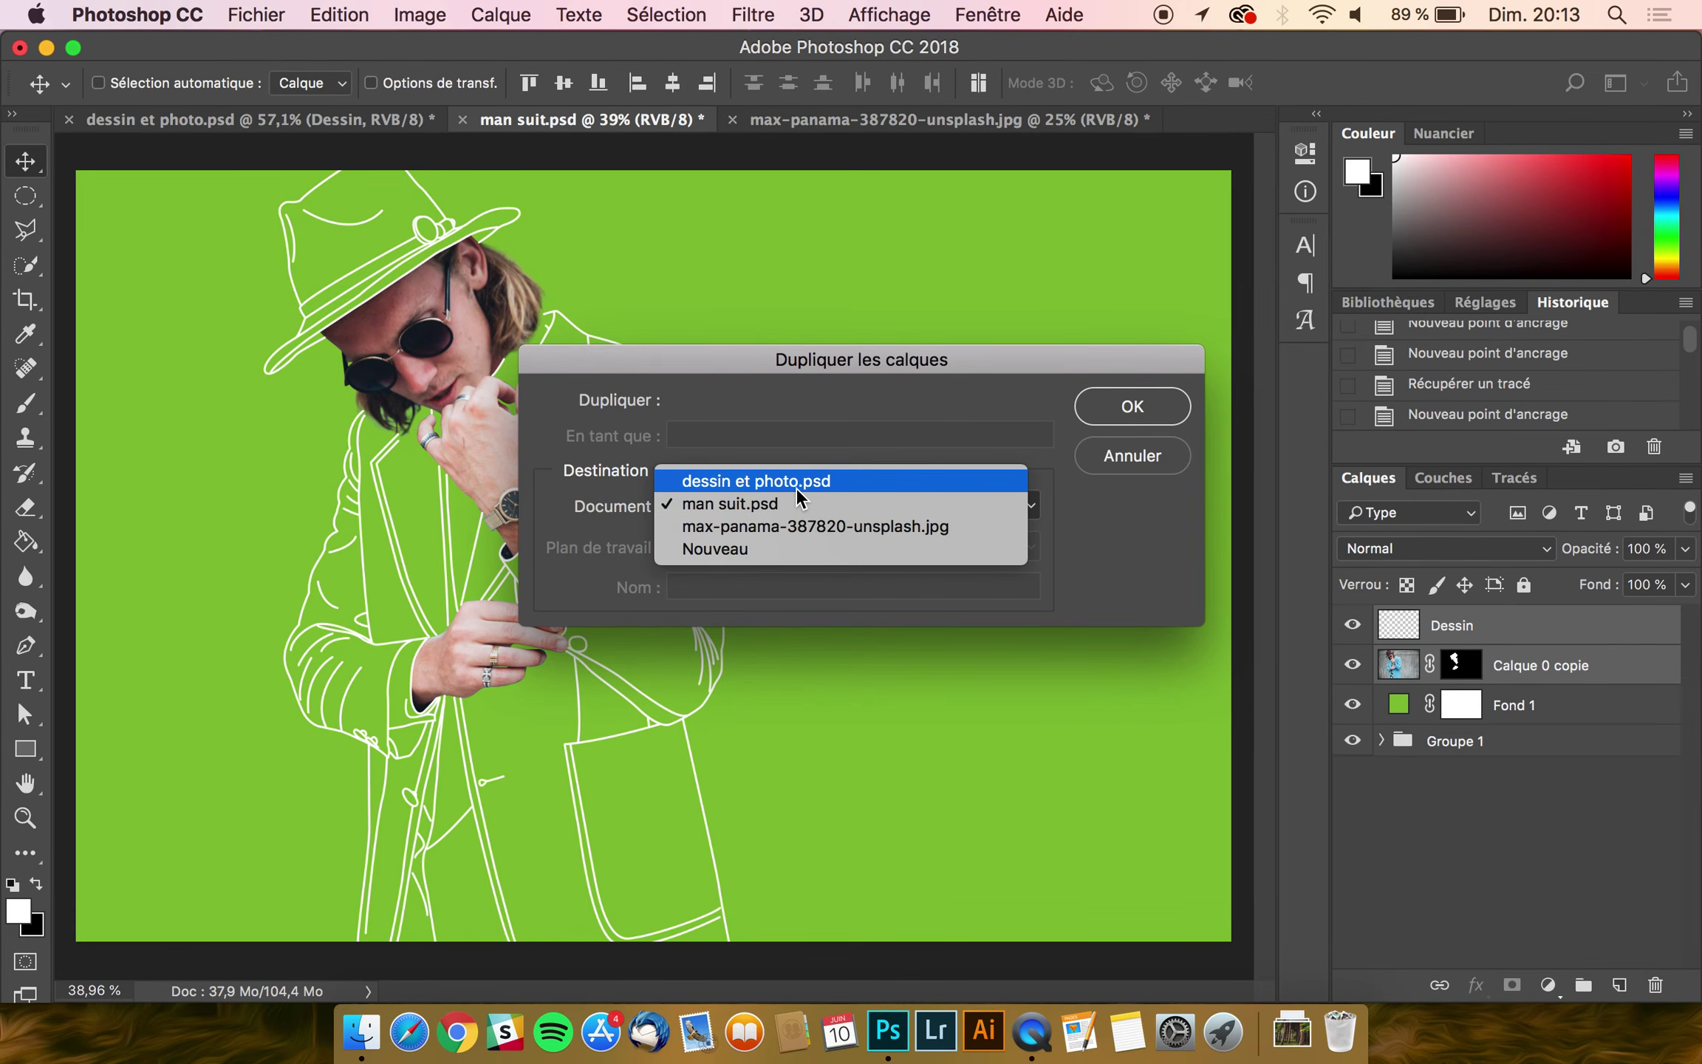
left_click(774, 521)
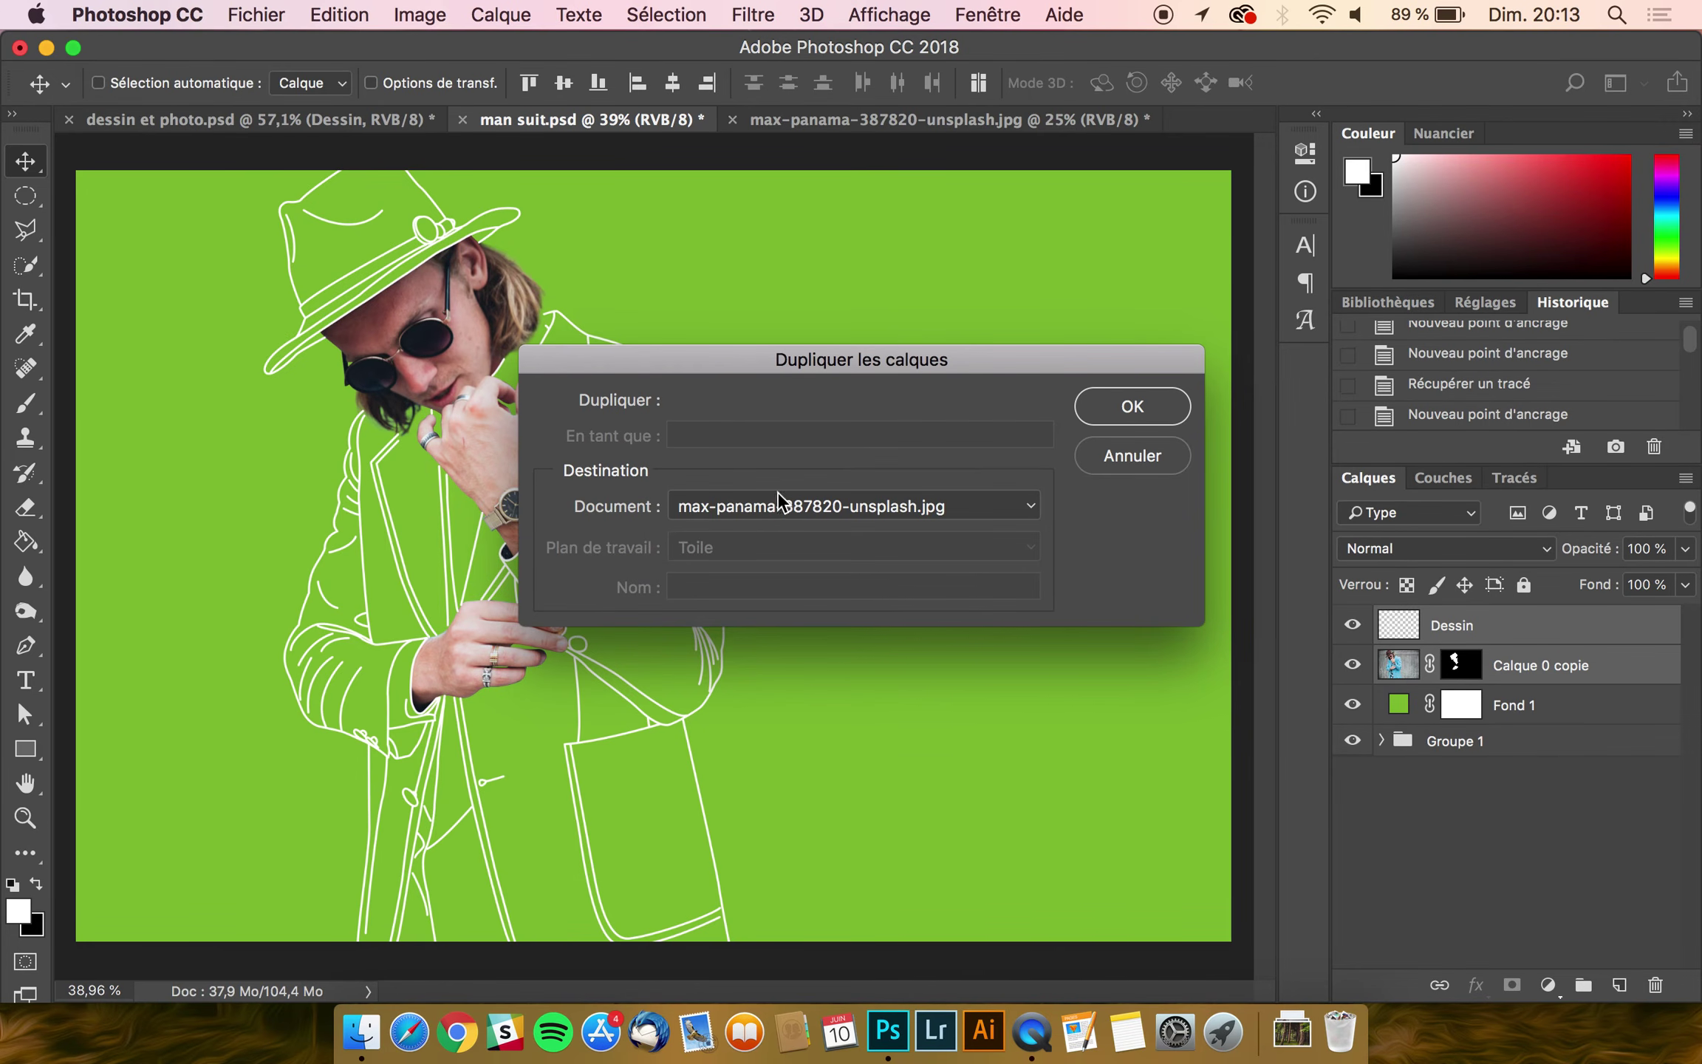
left_click(1133, 407)
left_click(1003, 123)
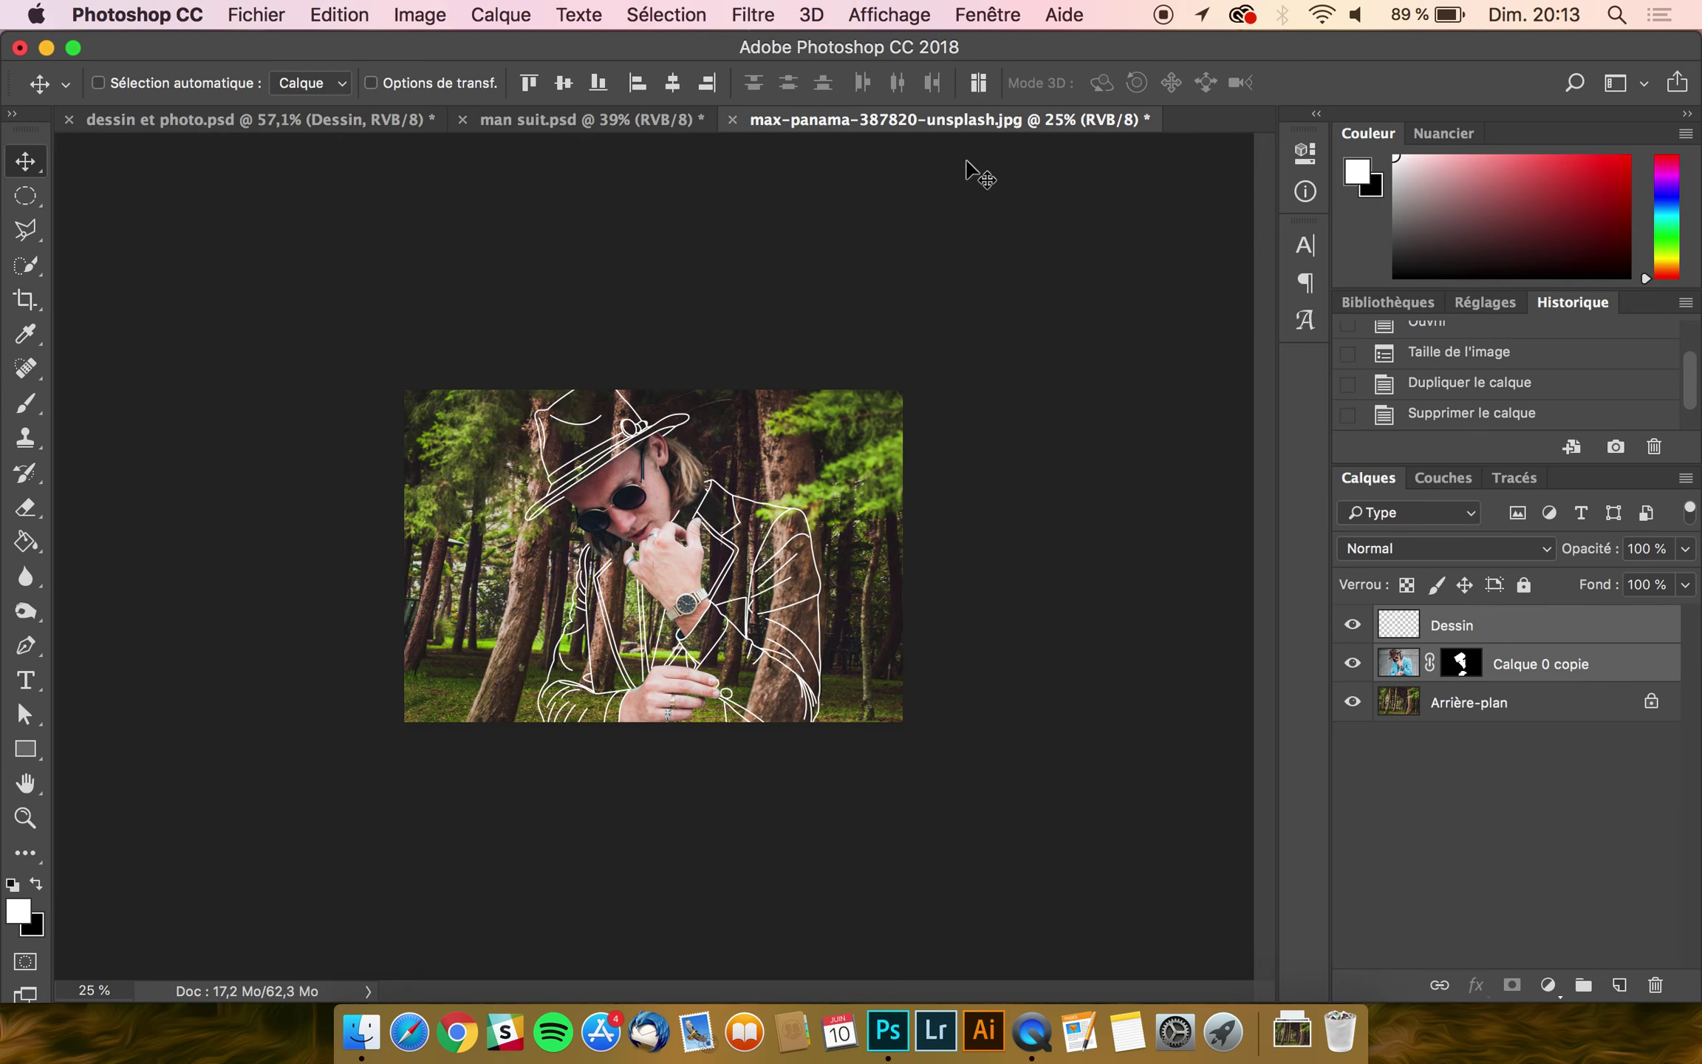
Step: Scale the drawing and photo layers together to about 71 % and position the man in the left half of the forest photo
mouse_move(701, 569)
left_mouse_down()
mouse_move(721, 569)
mouse_move(702, 546)
mouse_move(706, 565)
left_mouse_up()
key("super+t")
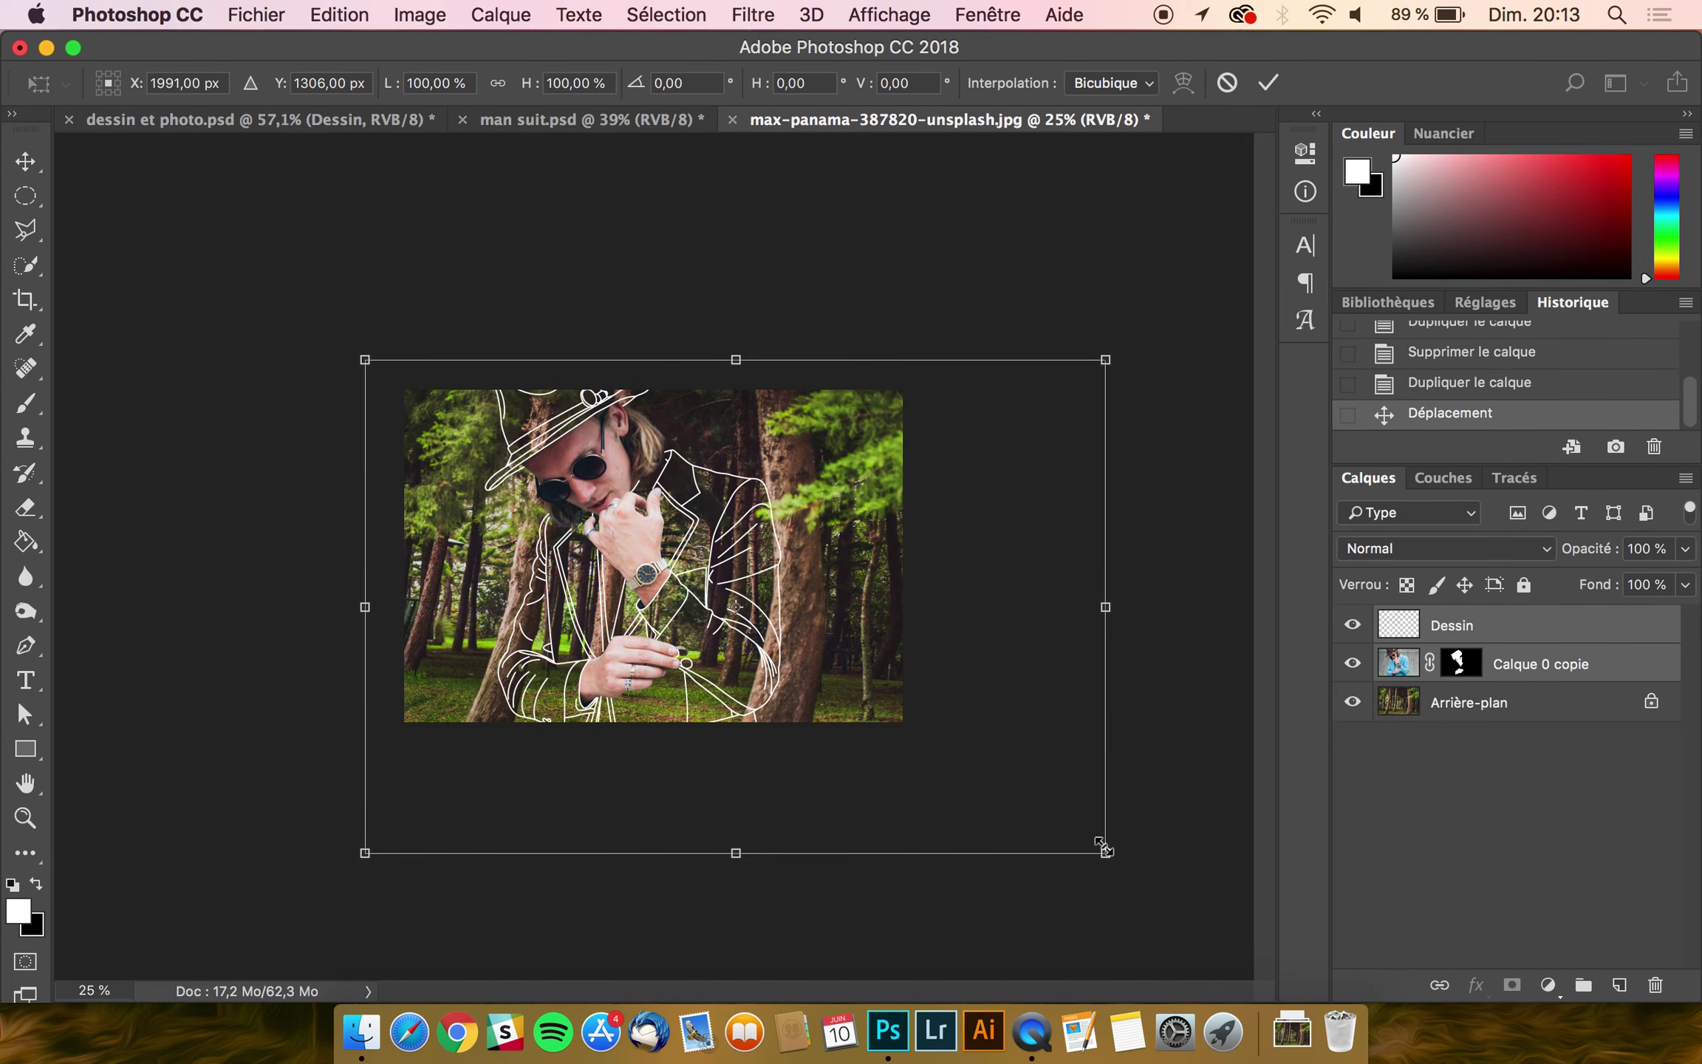
left_click_drag(1103, 852, 939, 724)
left_click_drag(365, 360, 393, 381)
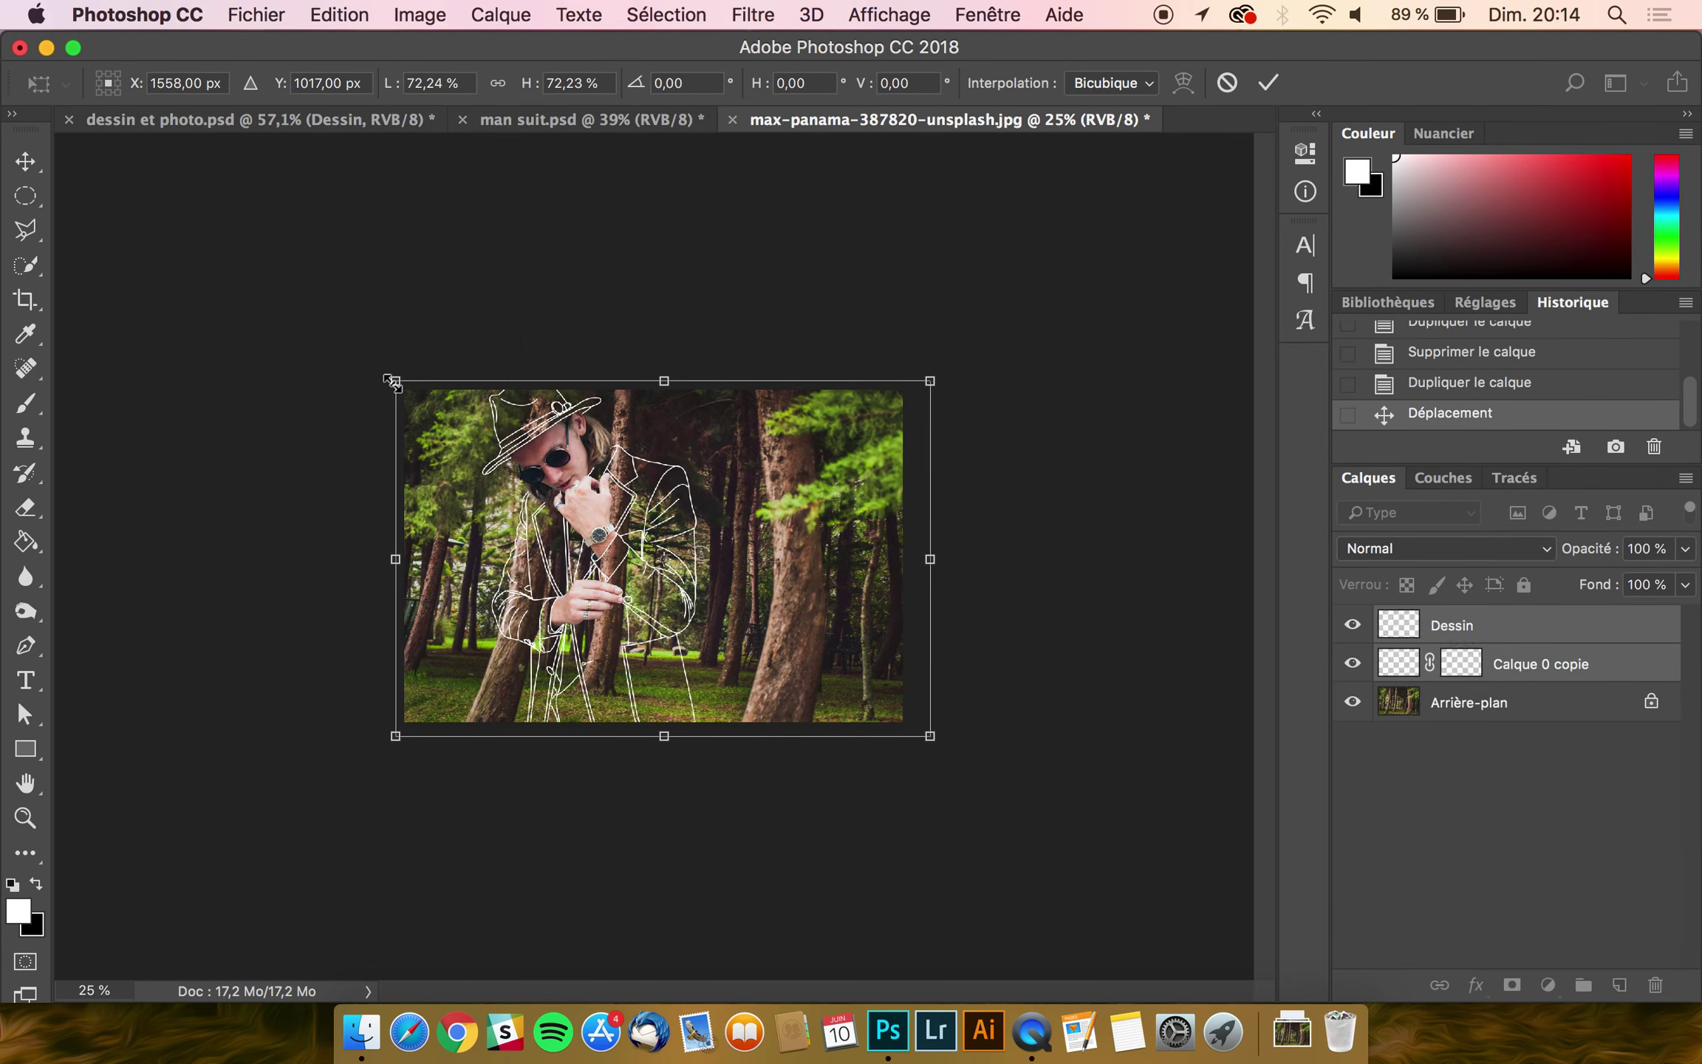
left_click_drag(926, 738, 914, 731)
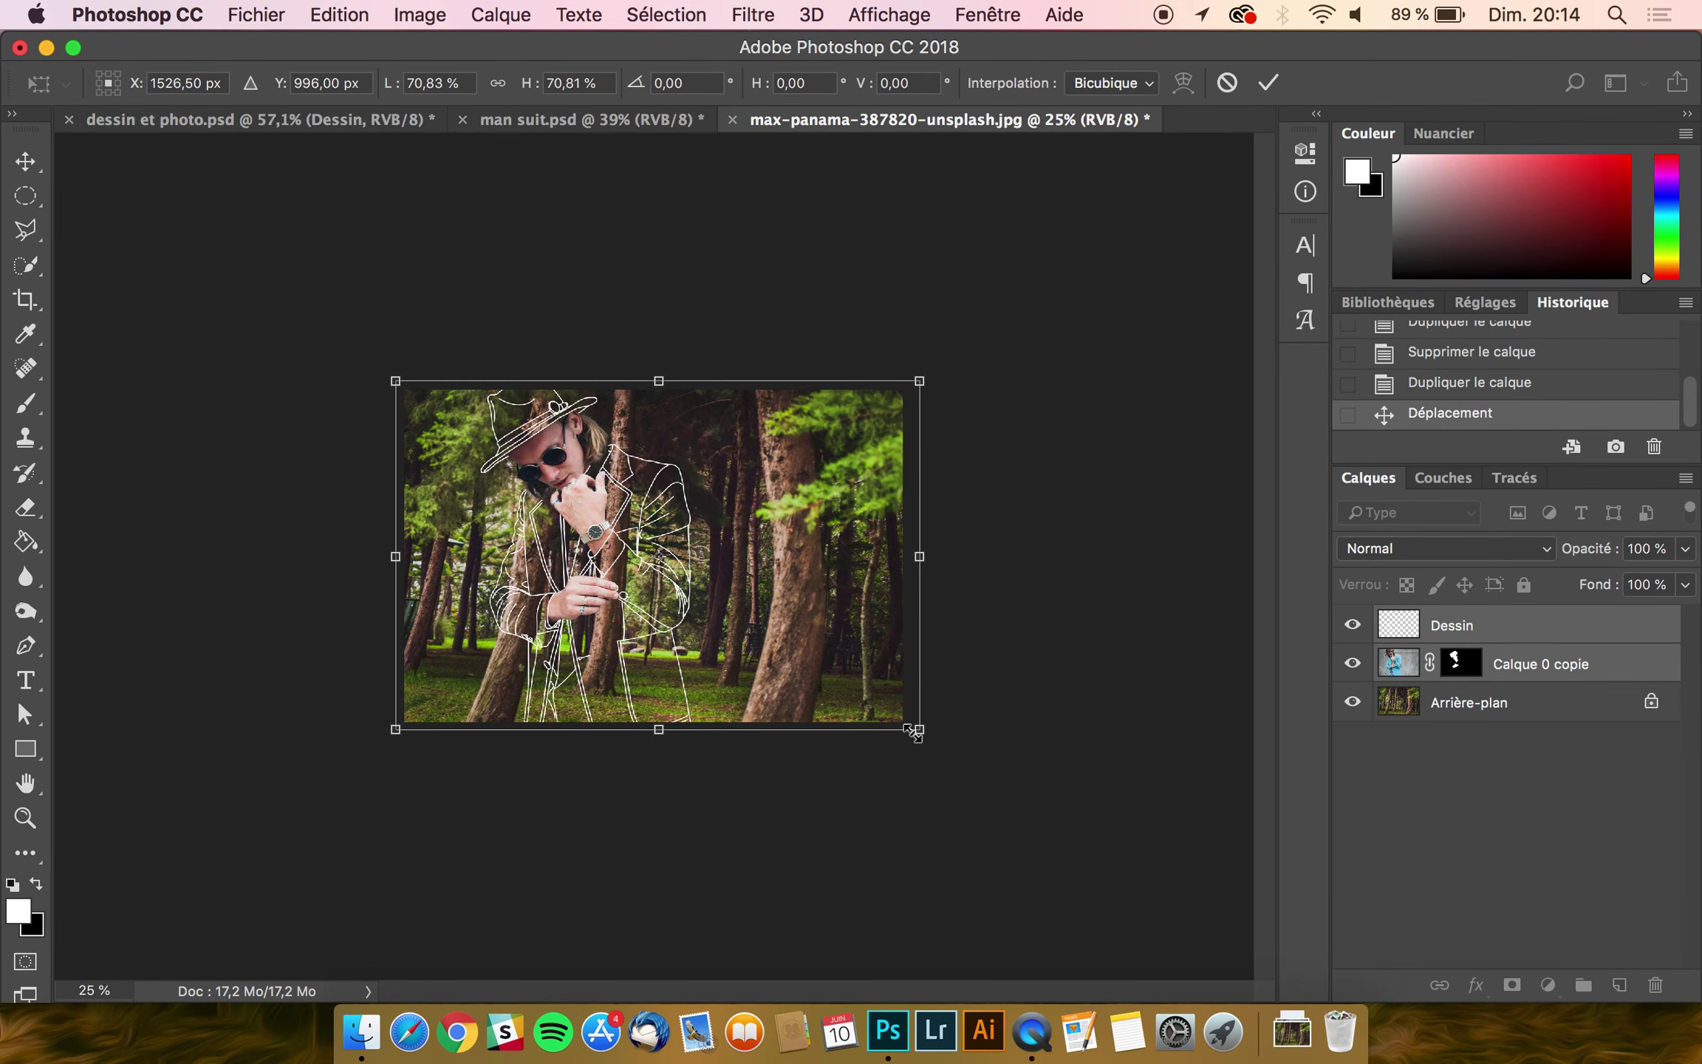
double_click(730, 573)
scroll(730, 573, "up", 3)
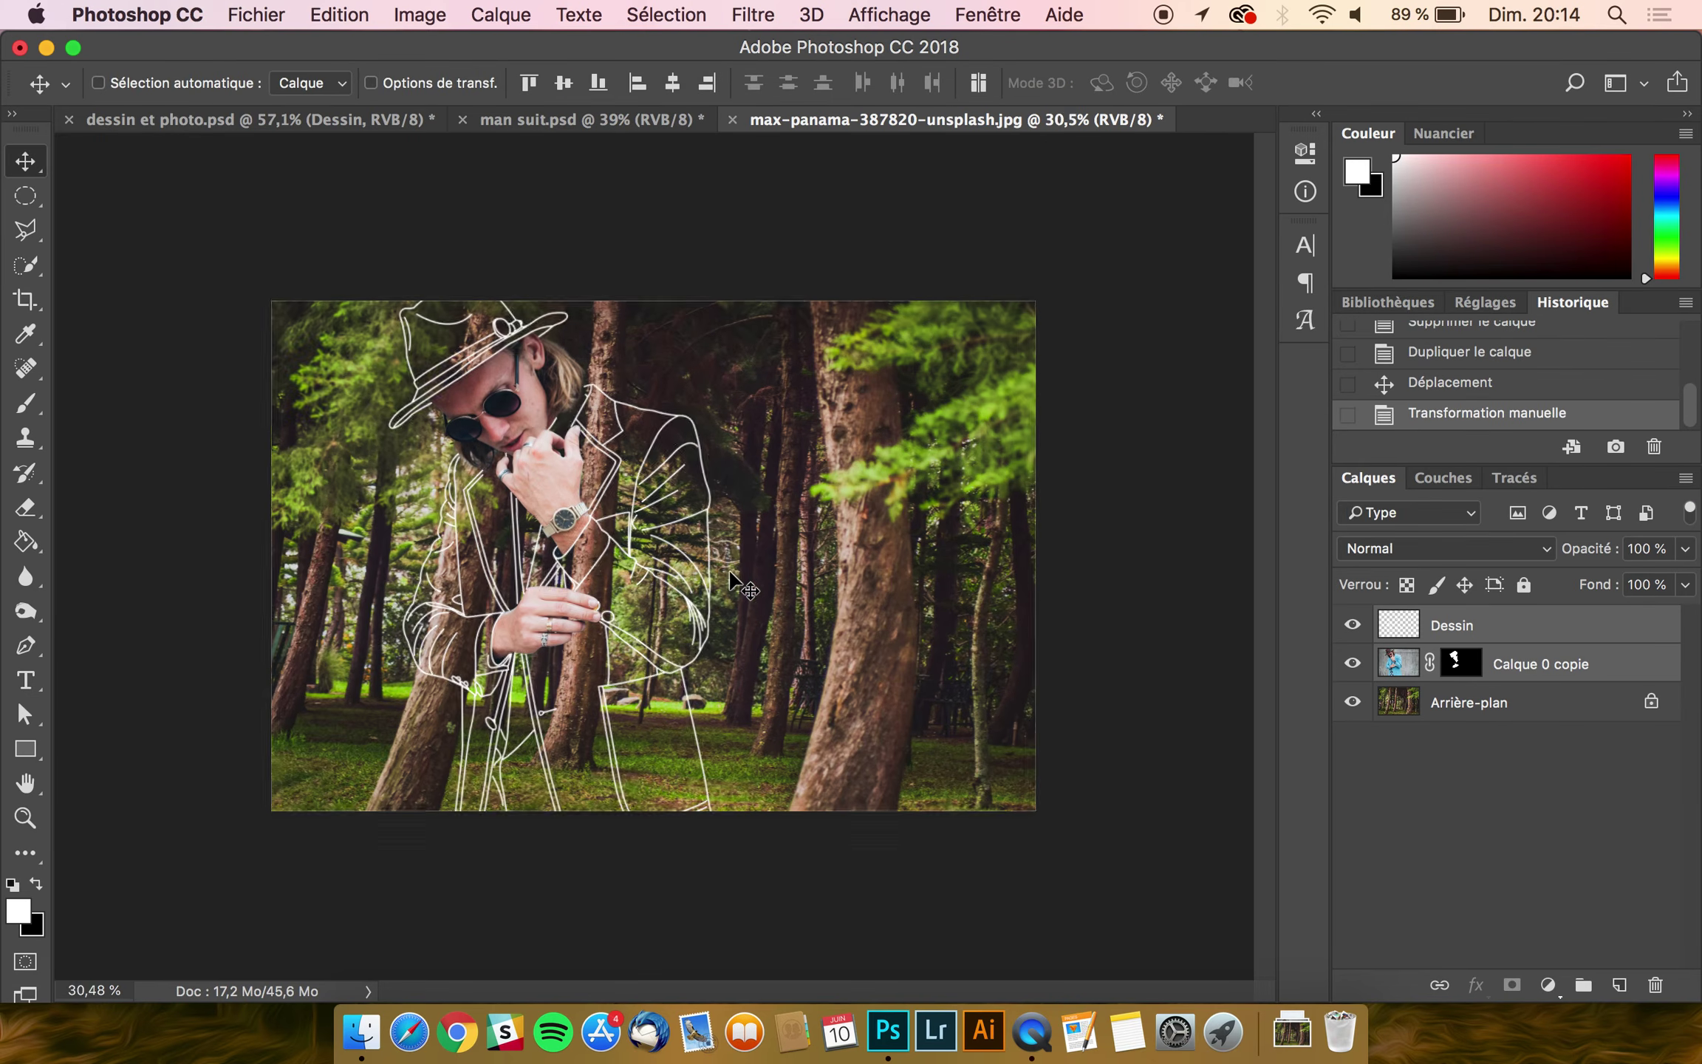
left_click_drag(604, 559, 622, 554)
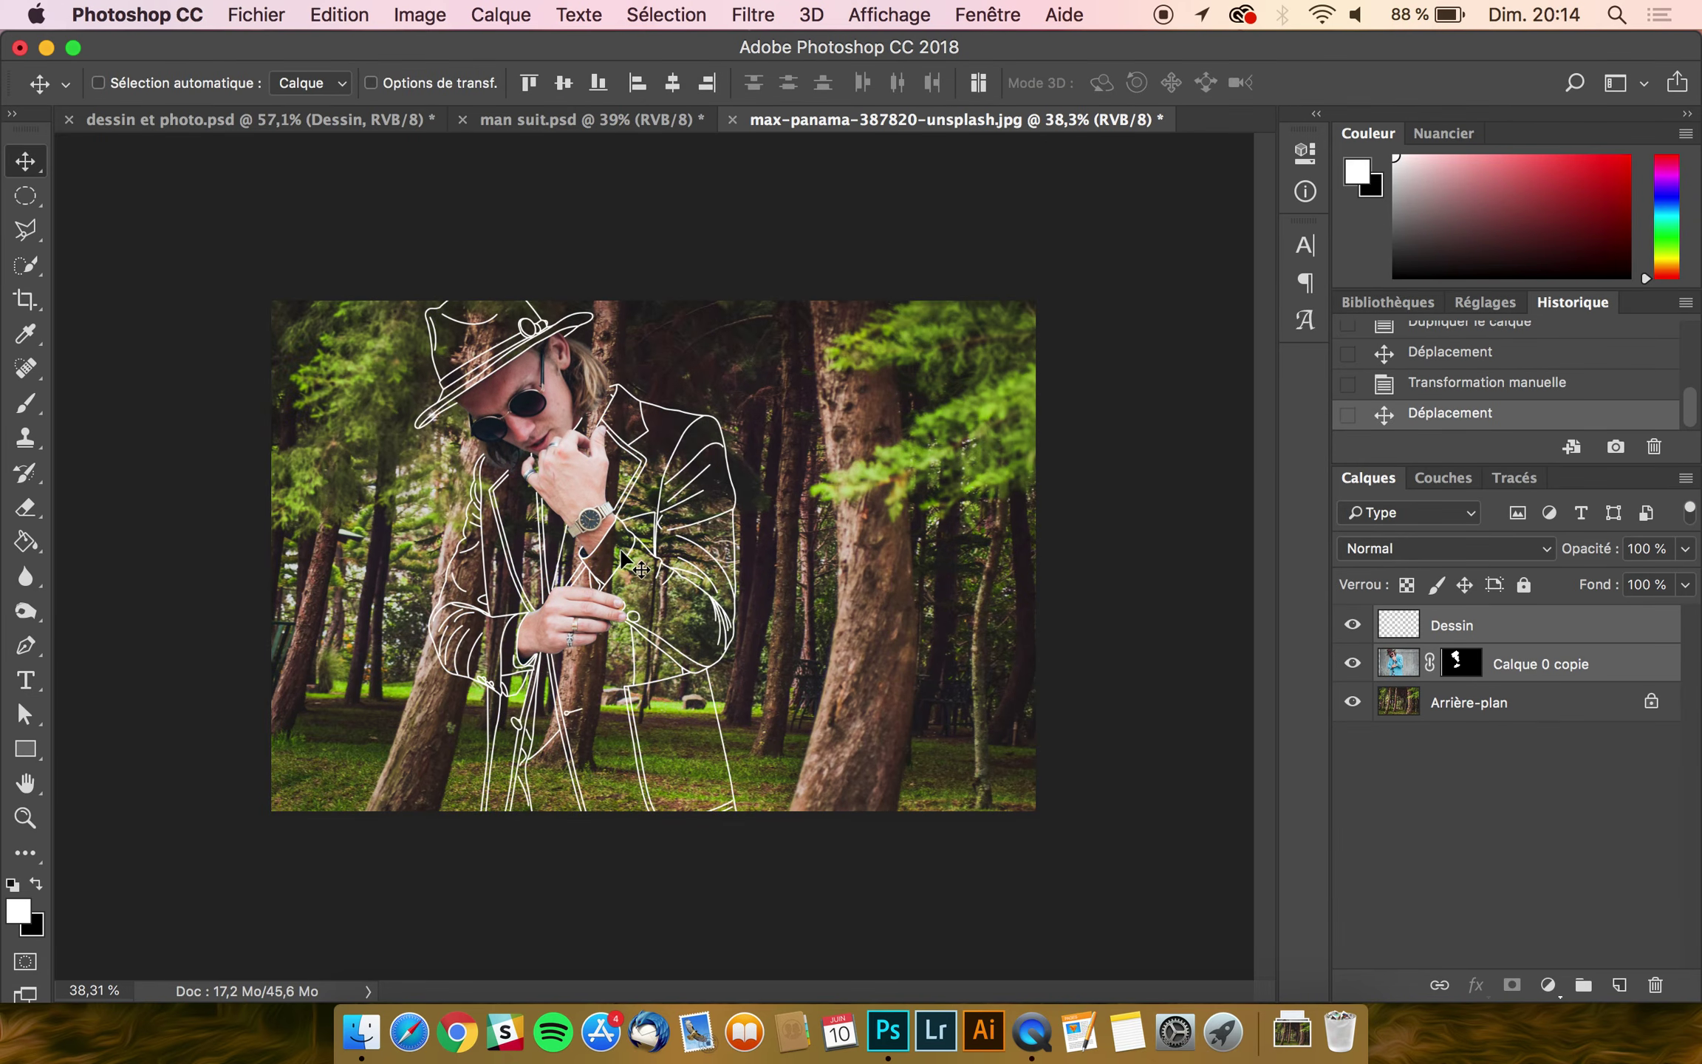
Step: Open the blending options of the Dessin layer and enable the Contour effect, keeping the artwork in view
left_click(1544, 640)
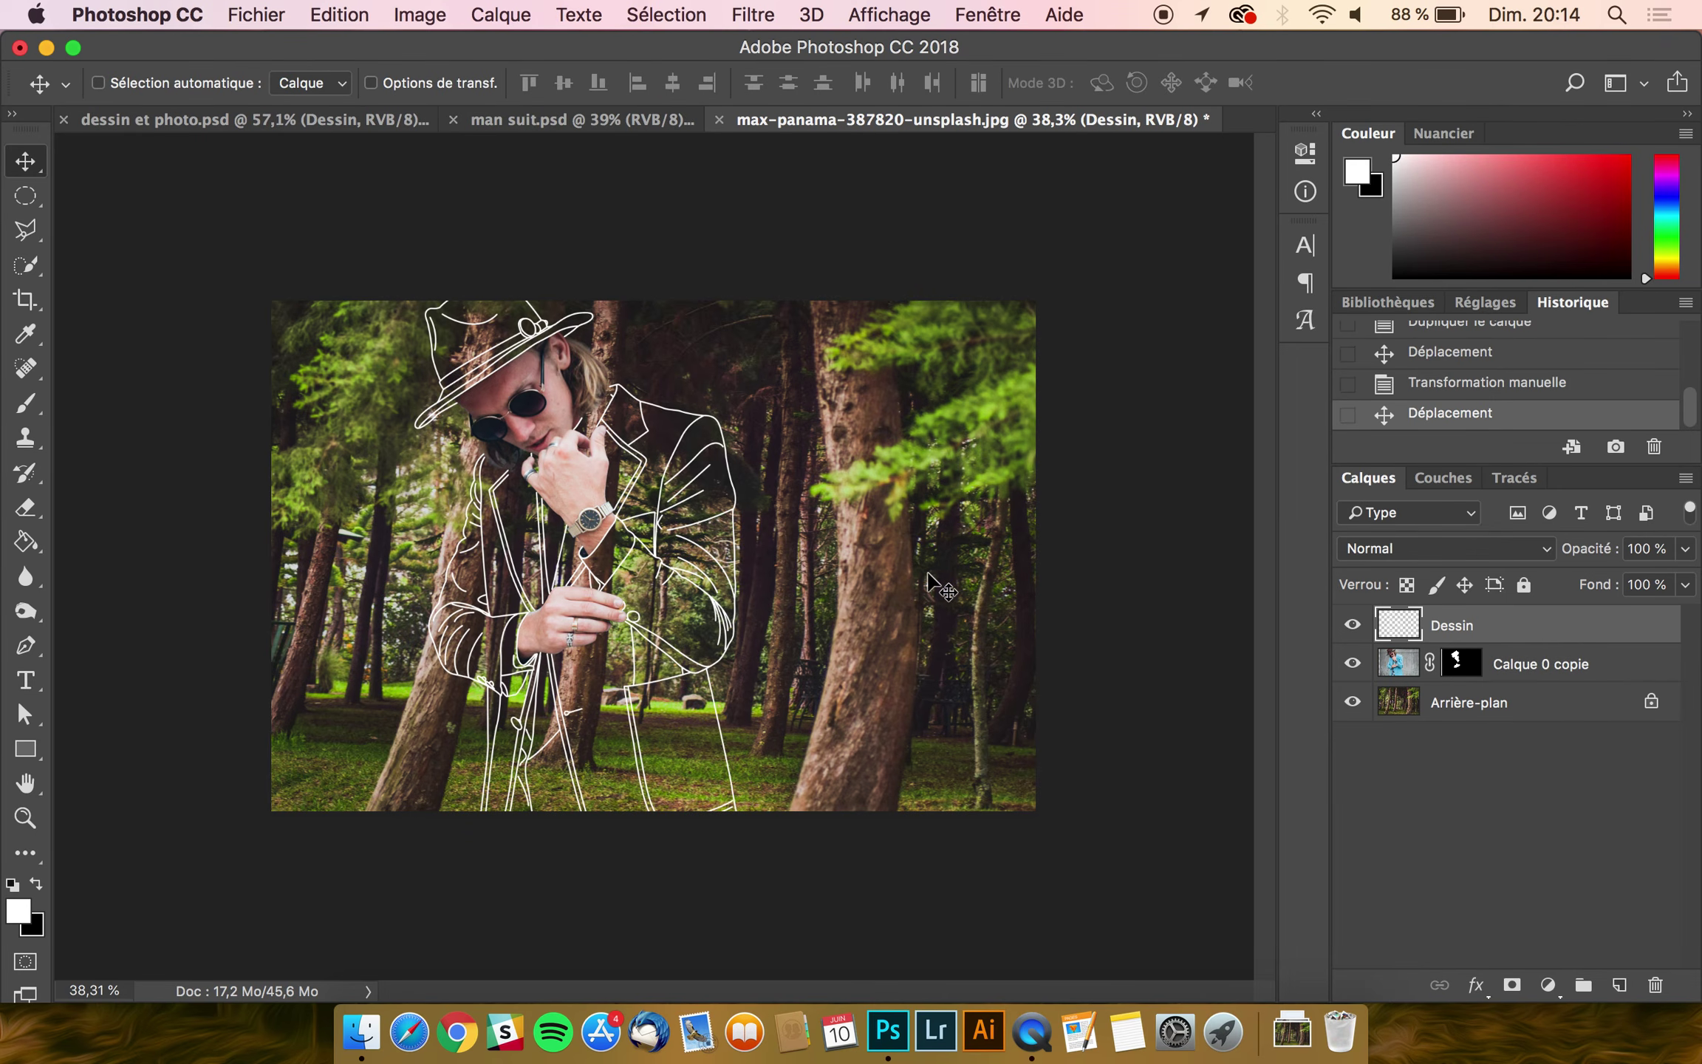
scroll(939, 584, "up", 3)
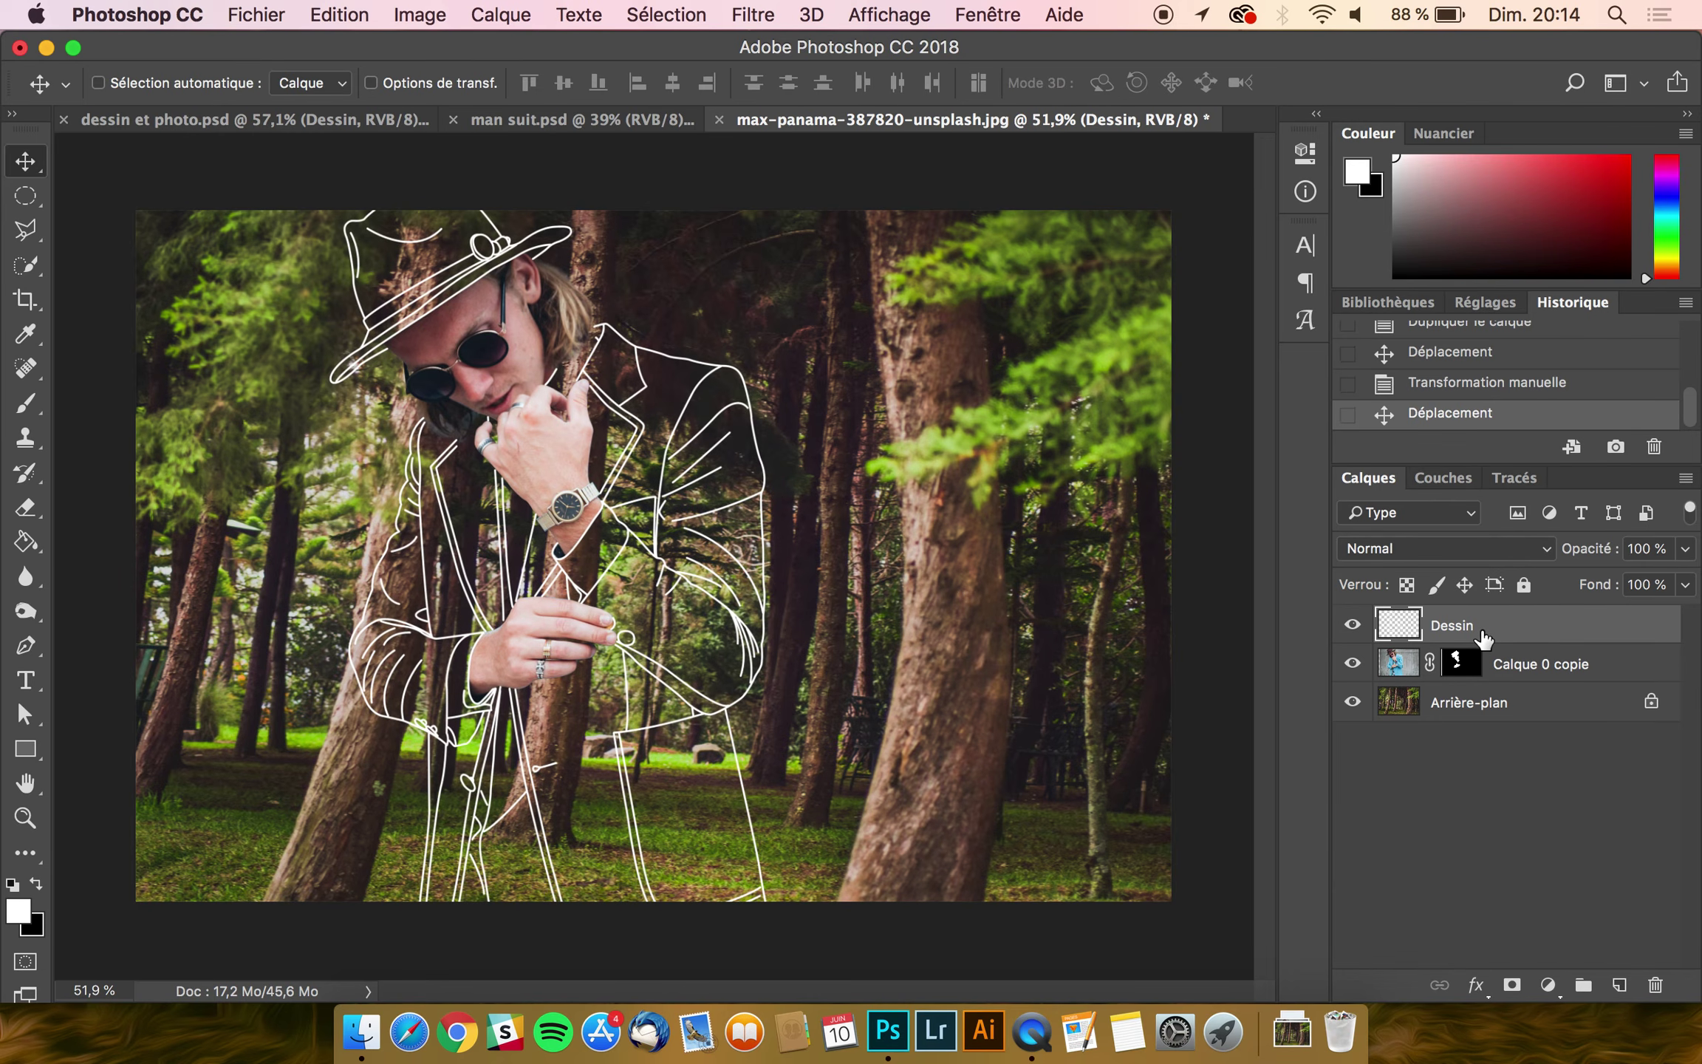
left_click(1478, 979)
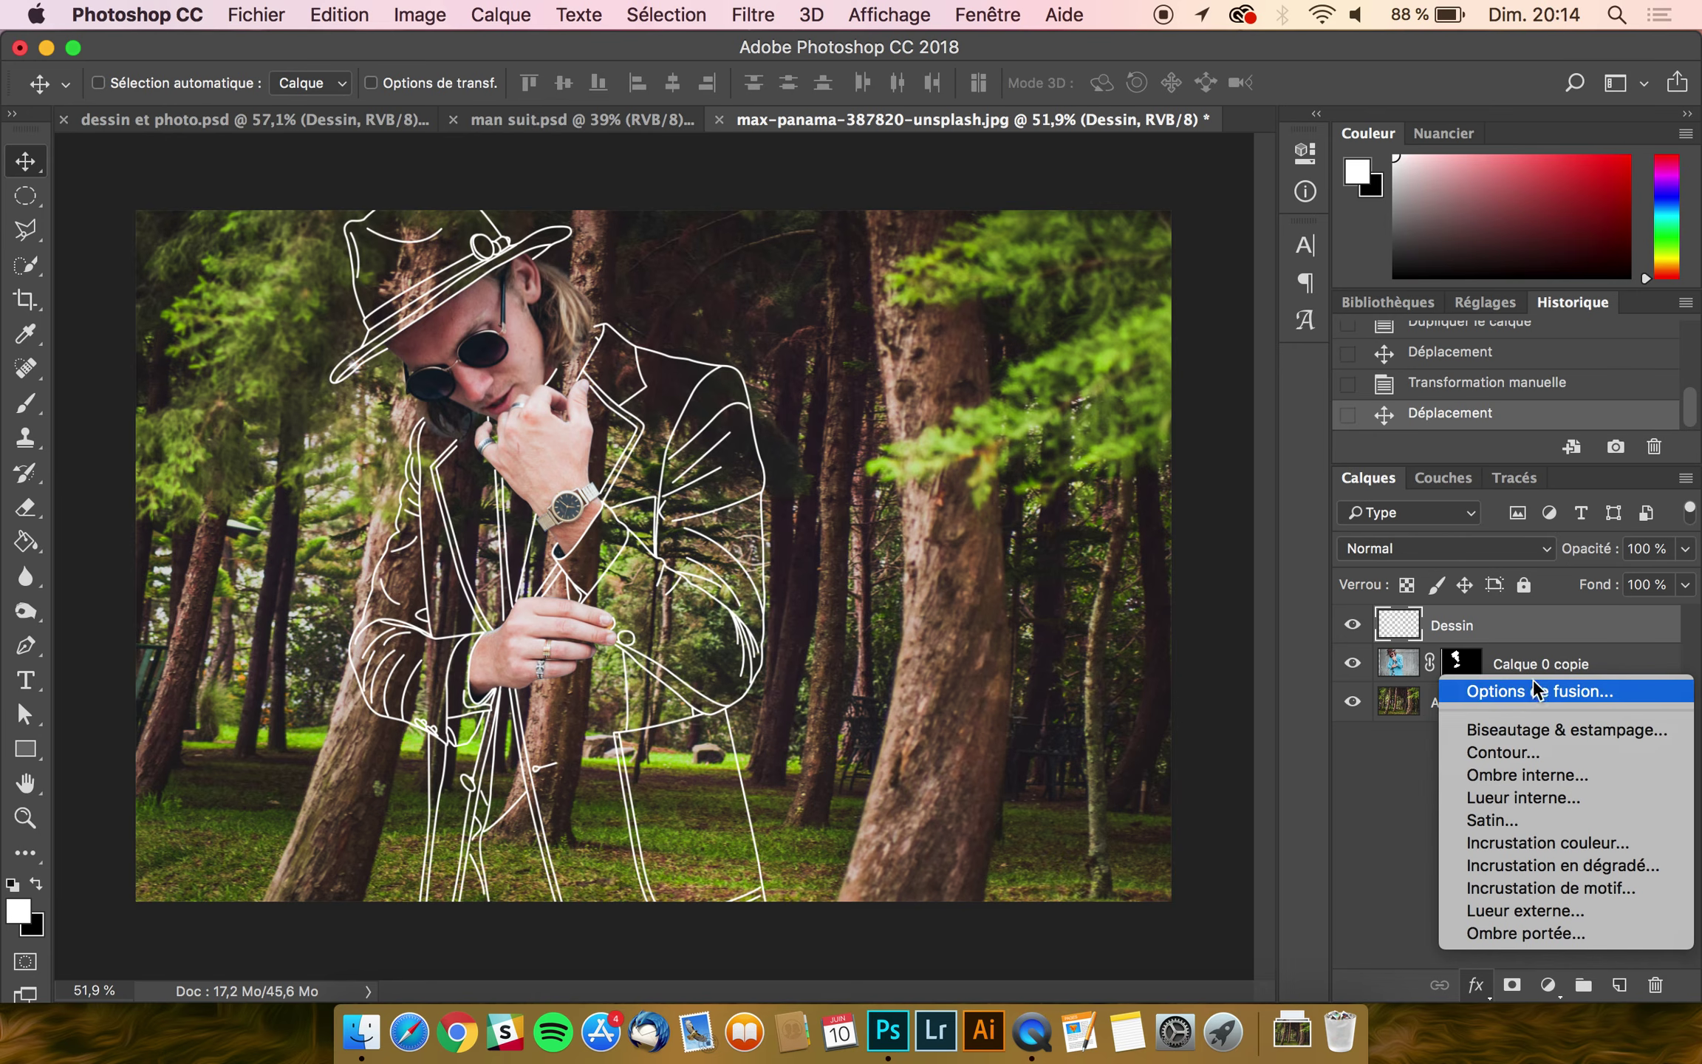
left_click(1366, 701)
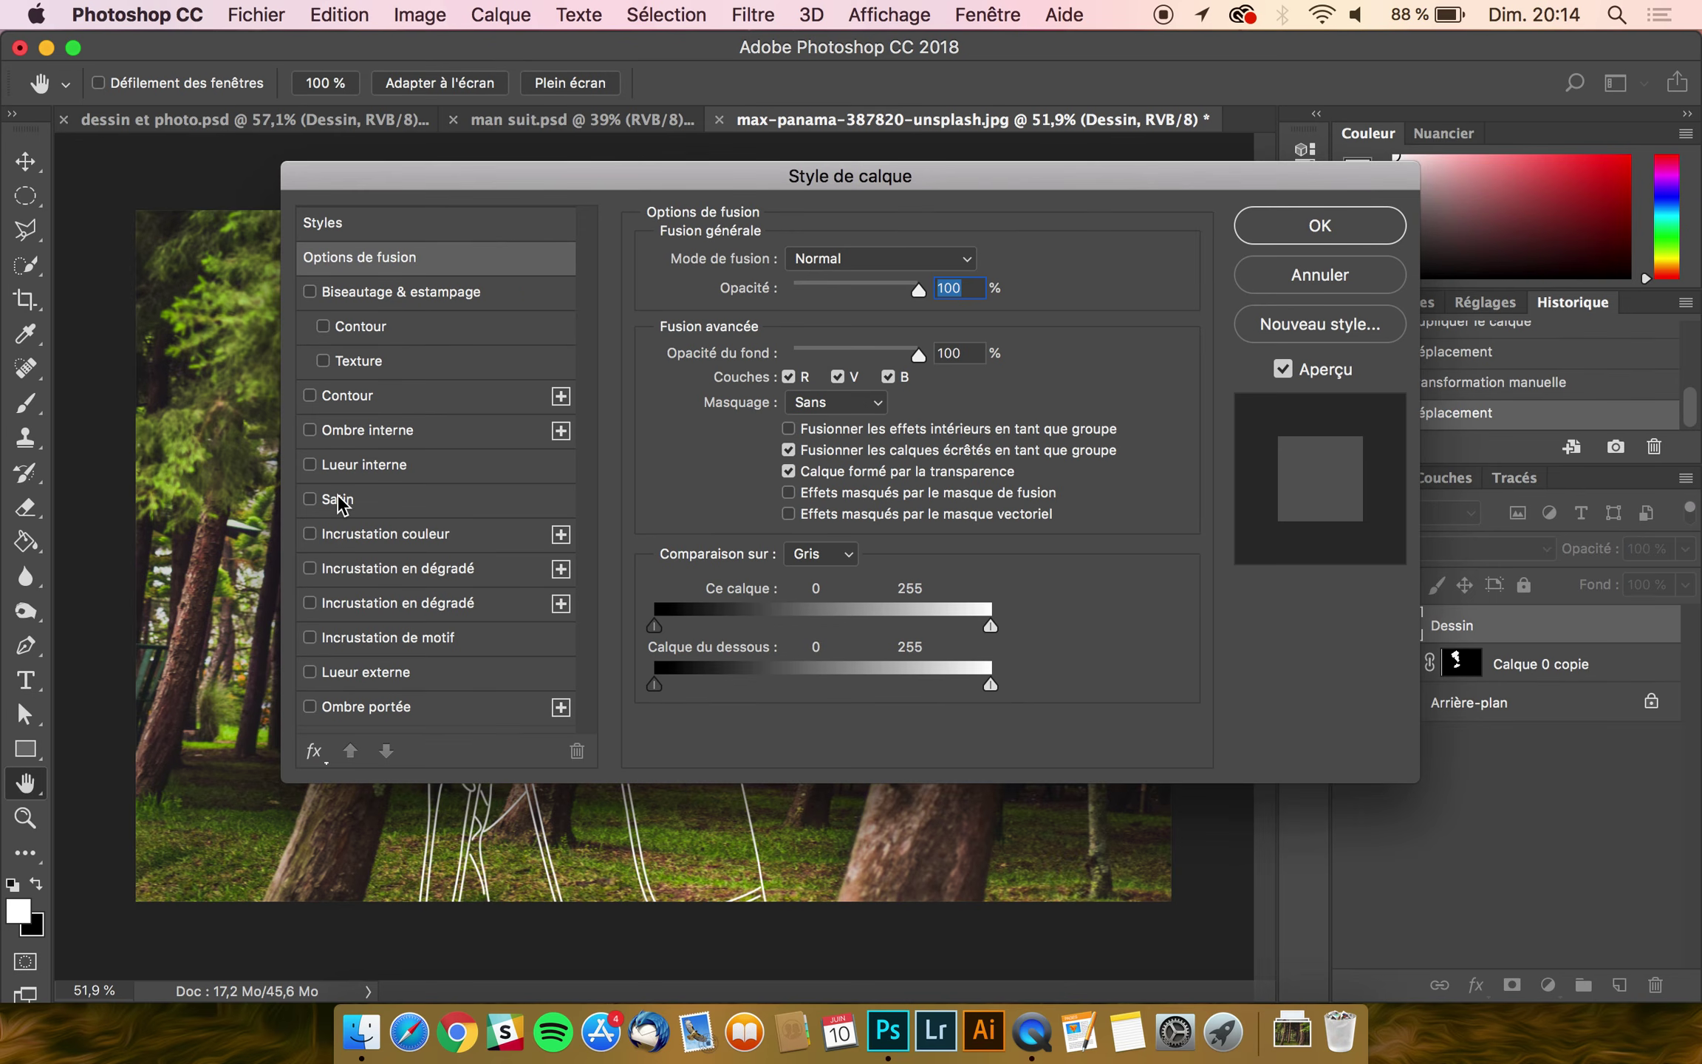
left_click(389, 396)
left_click_drag(419, 181, 855, 182)
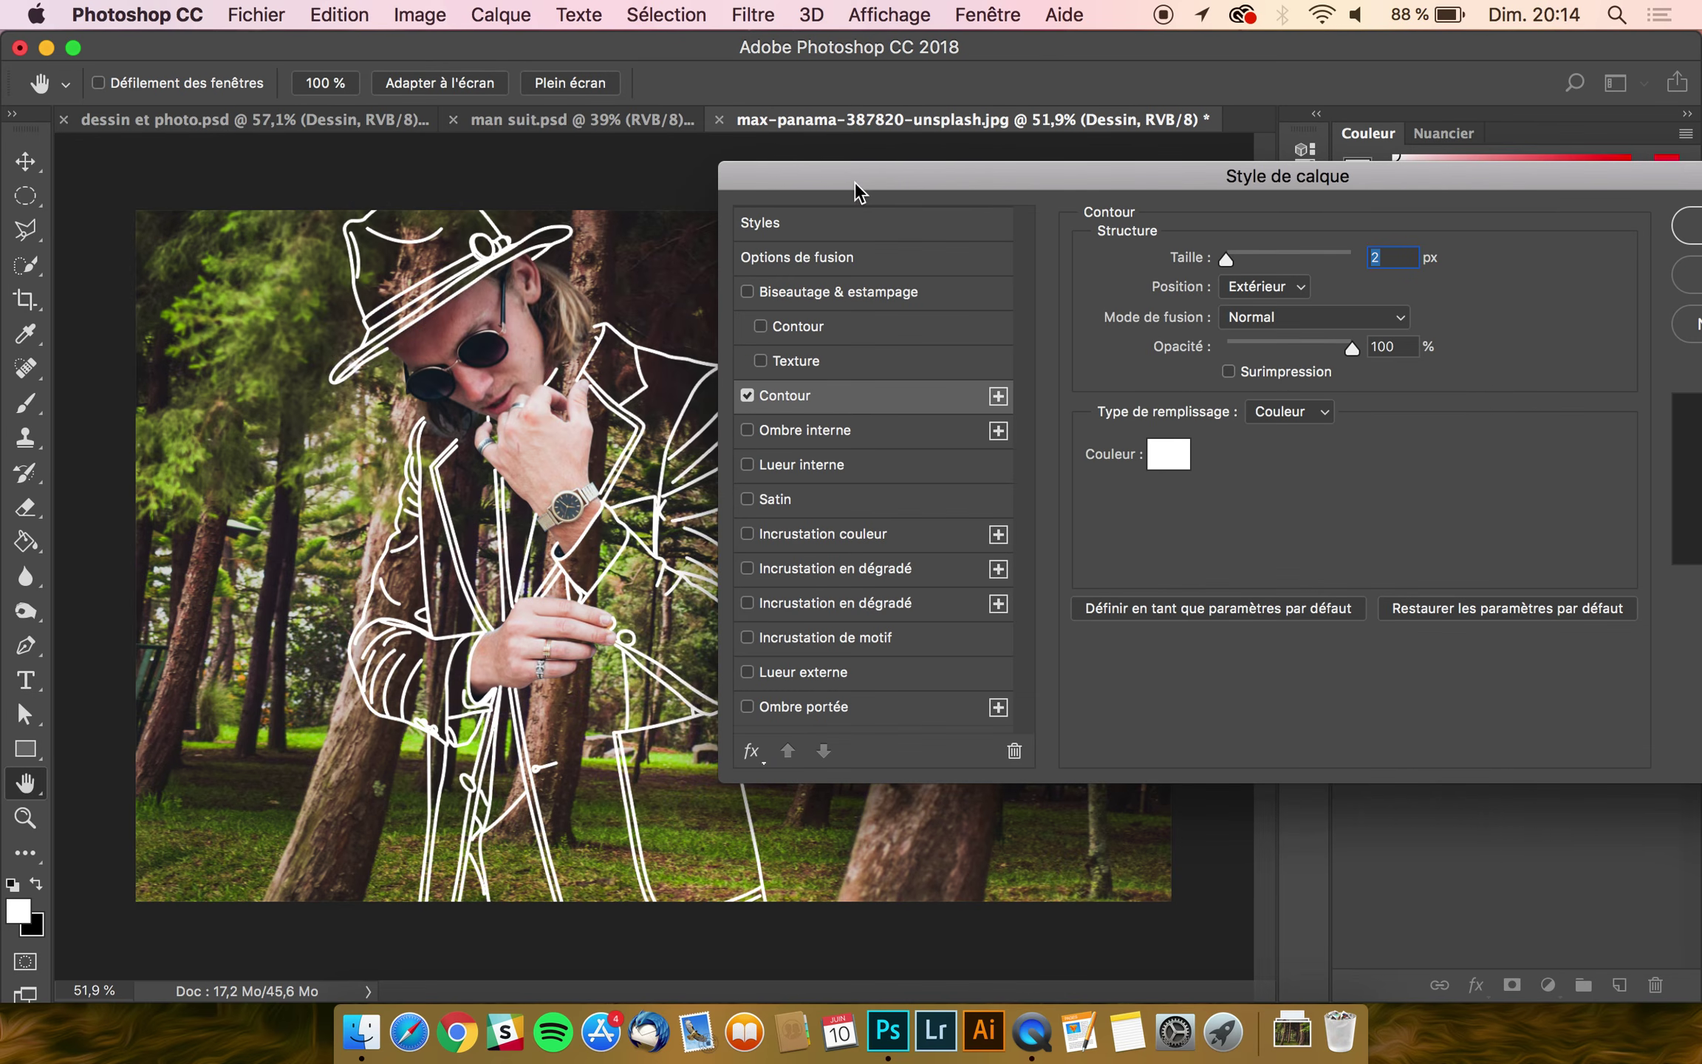
Step: Apply the Contour effect as a 2 px Extérieur outline in white (ffffff), comparing the drawing with it off and on
left_click(1252, 281)
left_click(1254, 291)
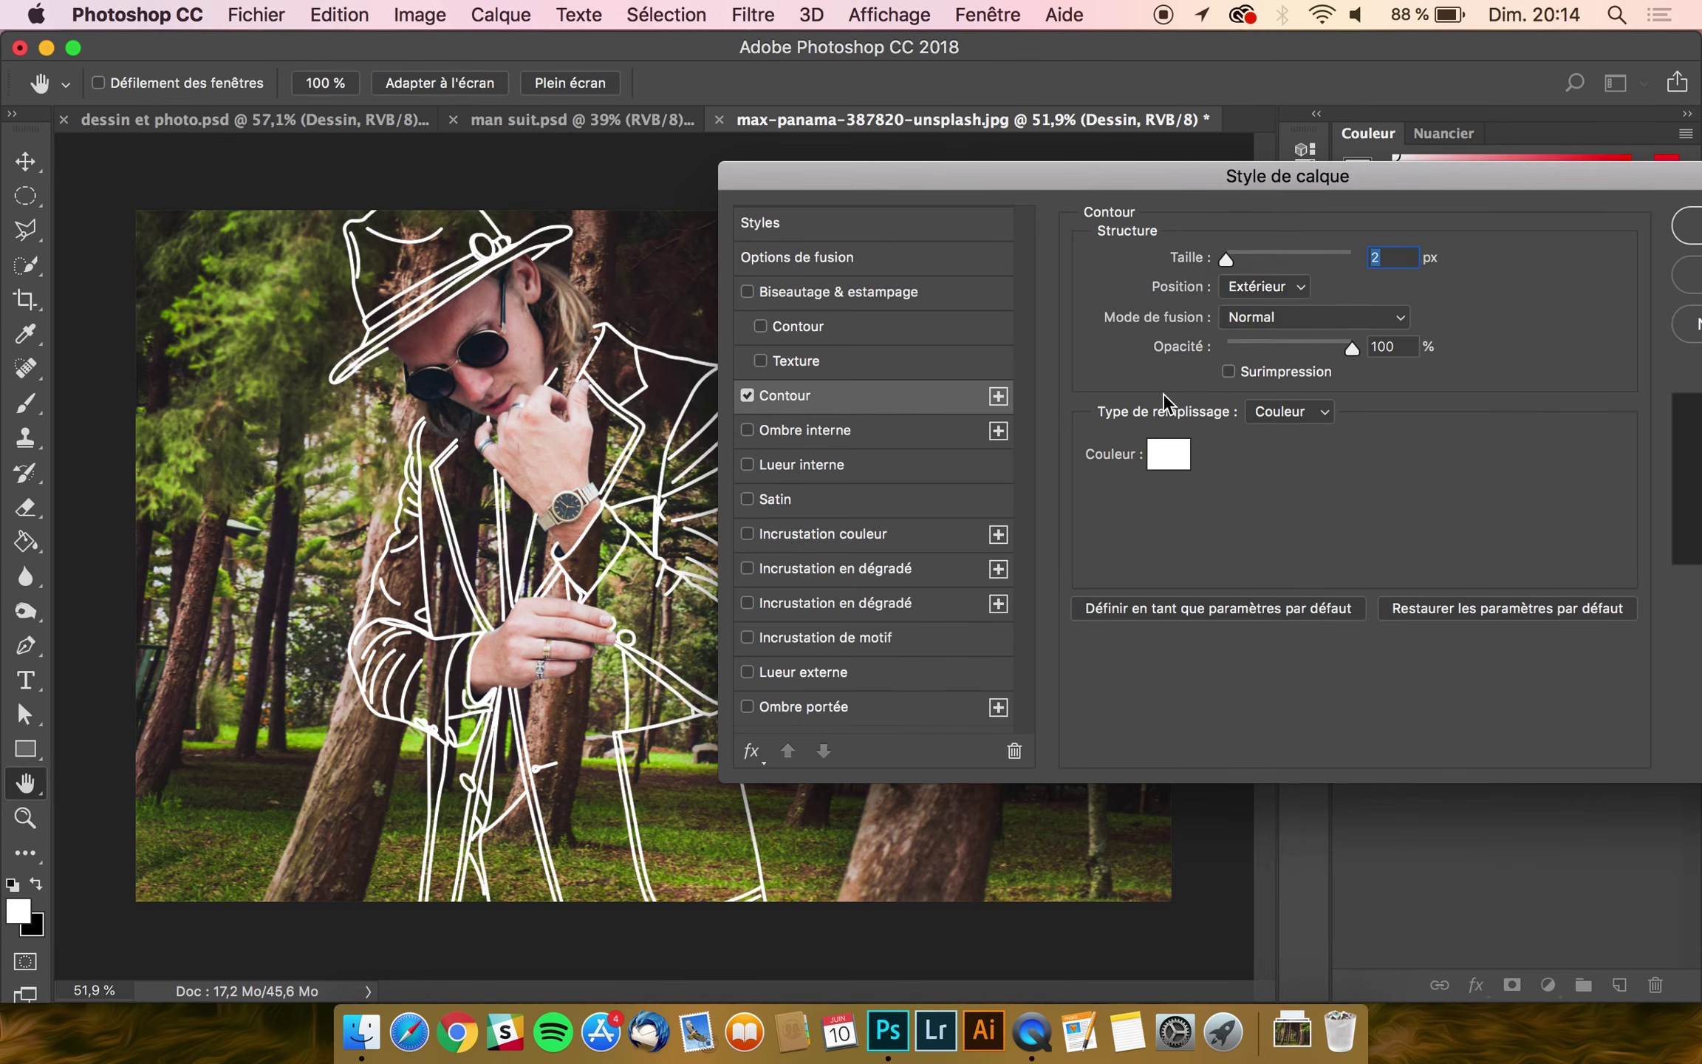
left_click(1173, 475)
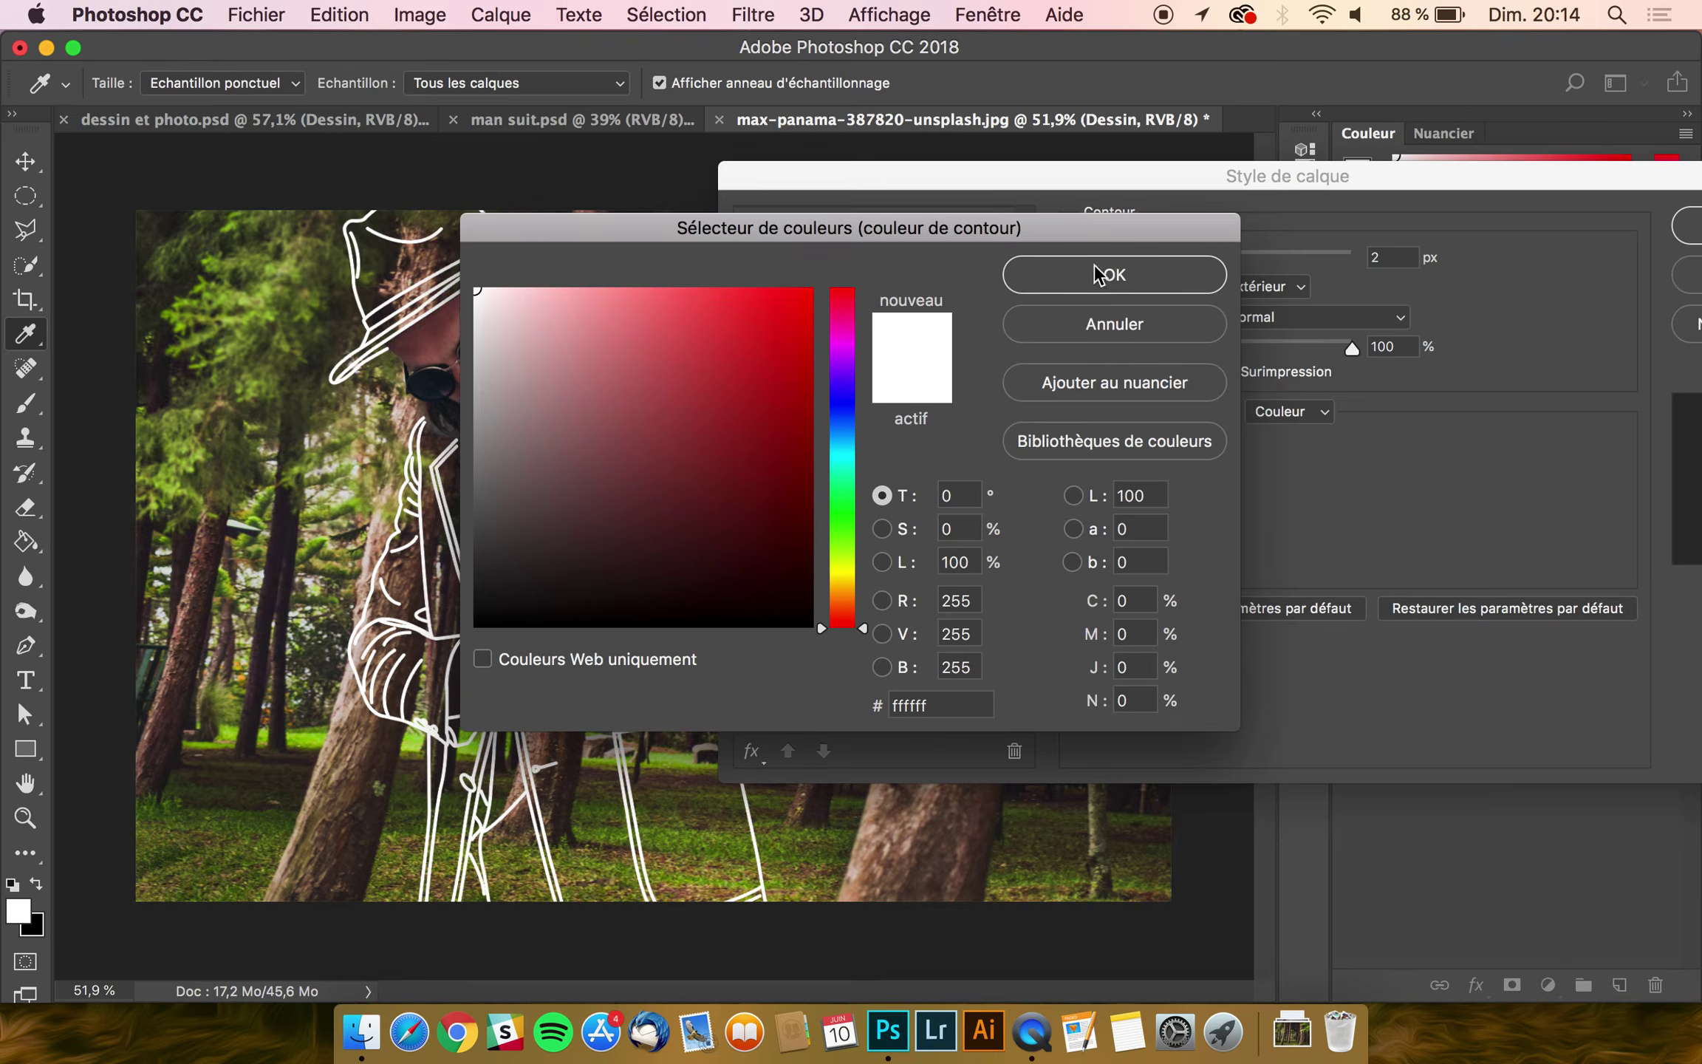
left_click(1078, 277)
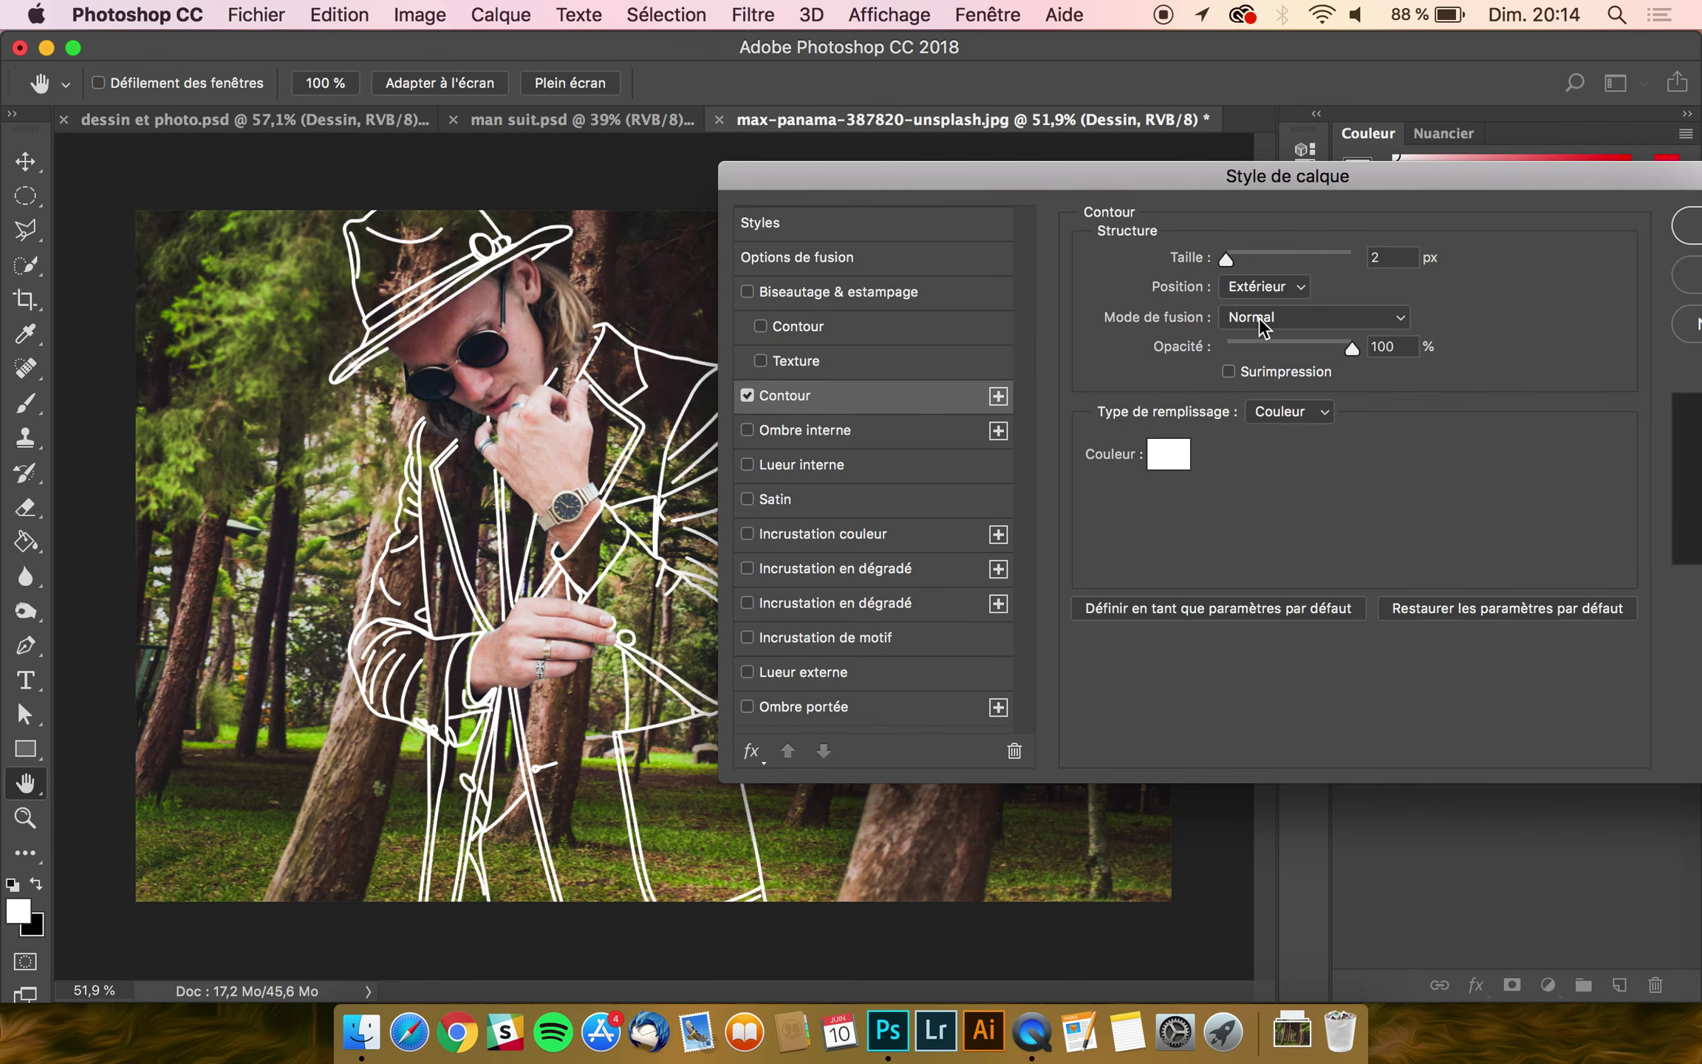
left_click_drag(1227, 261, 1226, 256)
left_click(747, 396)
left_click(748, 396)
key("Return")
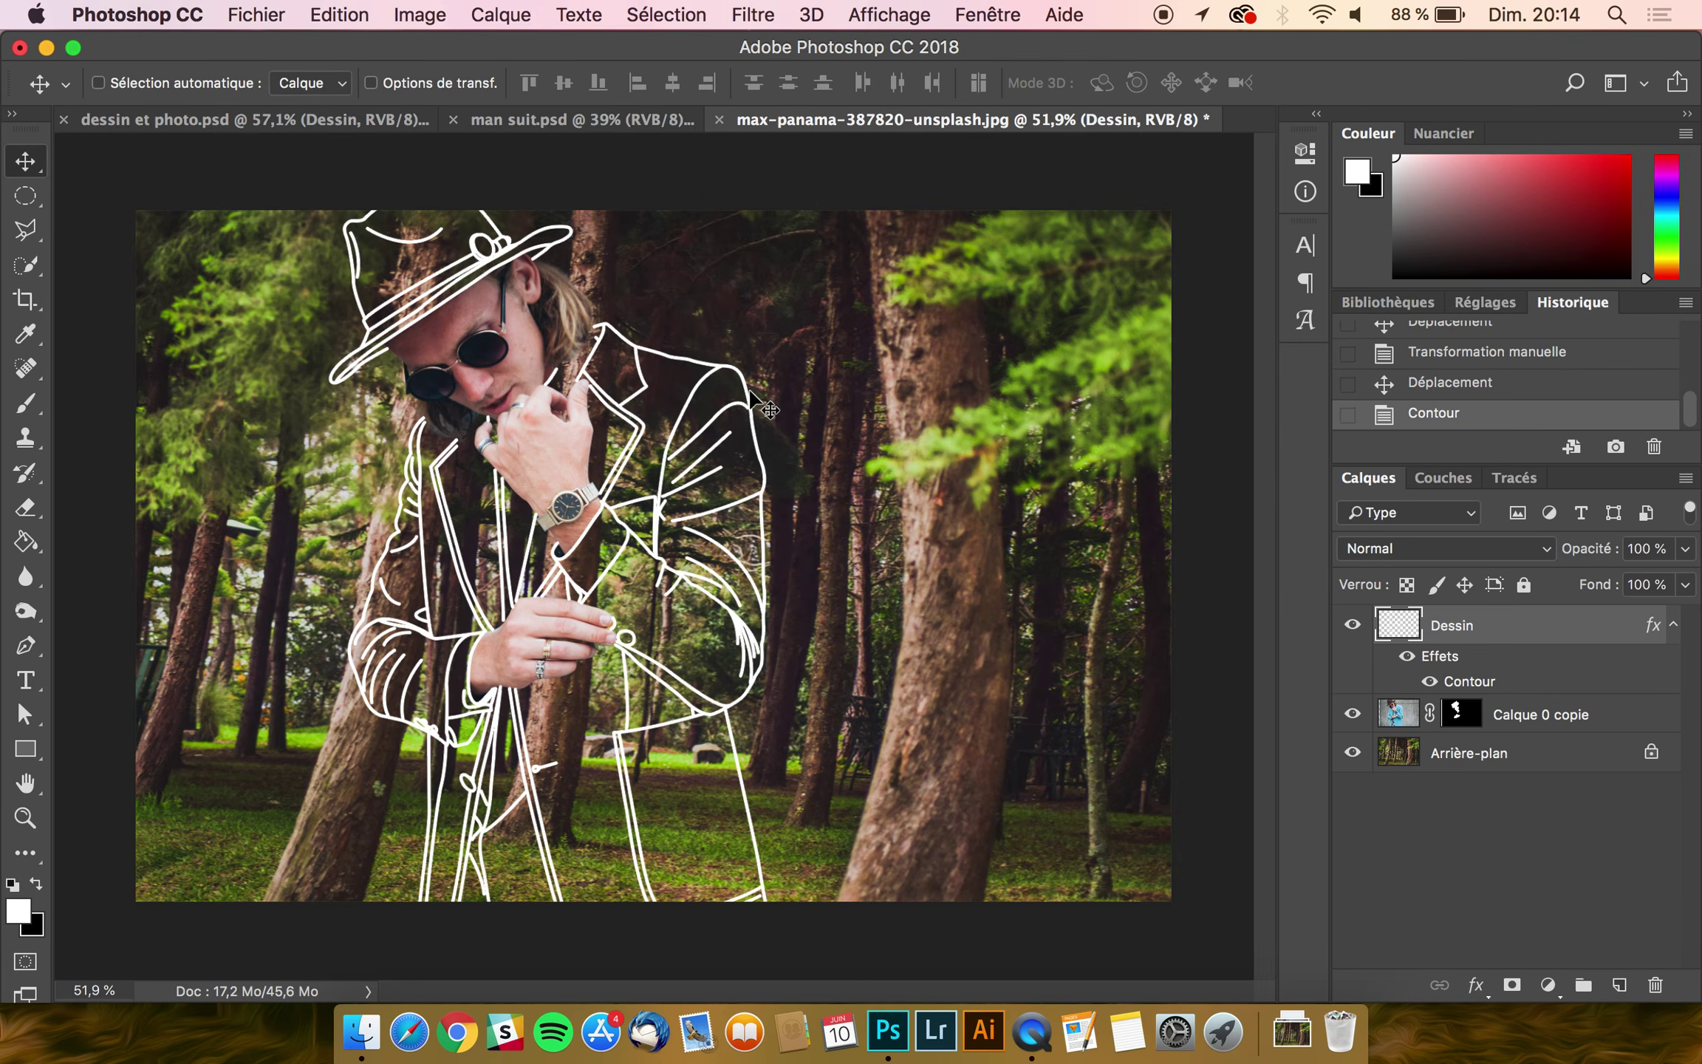